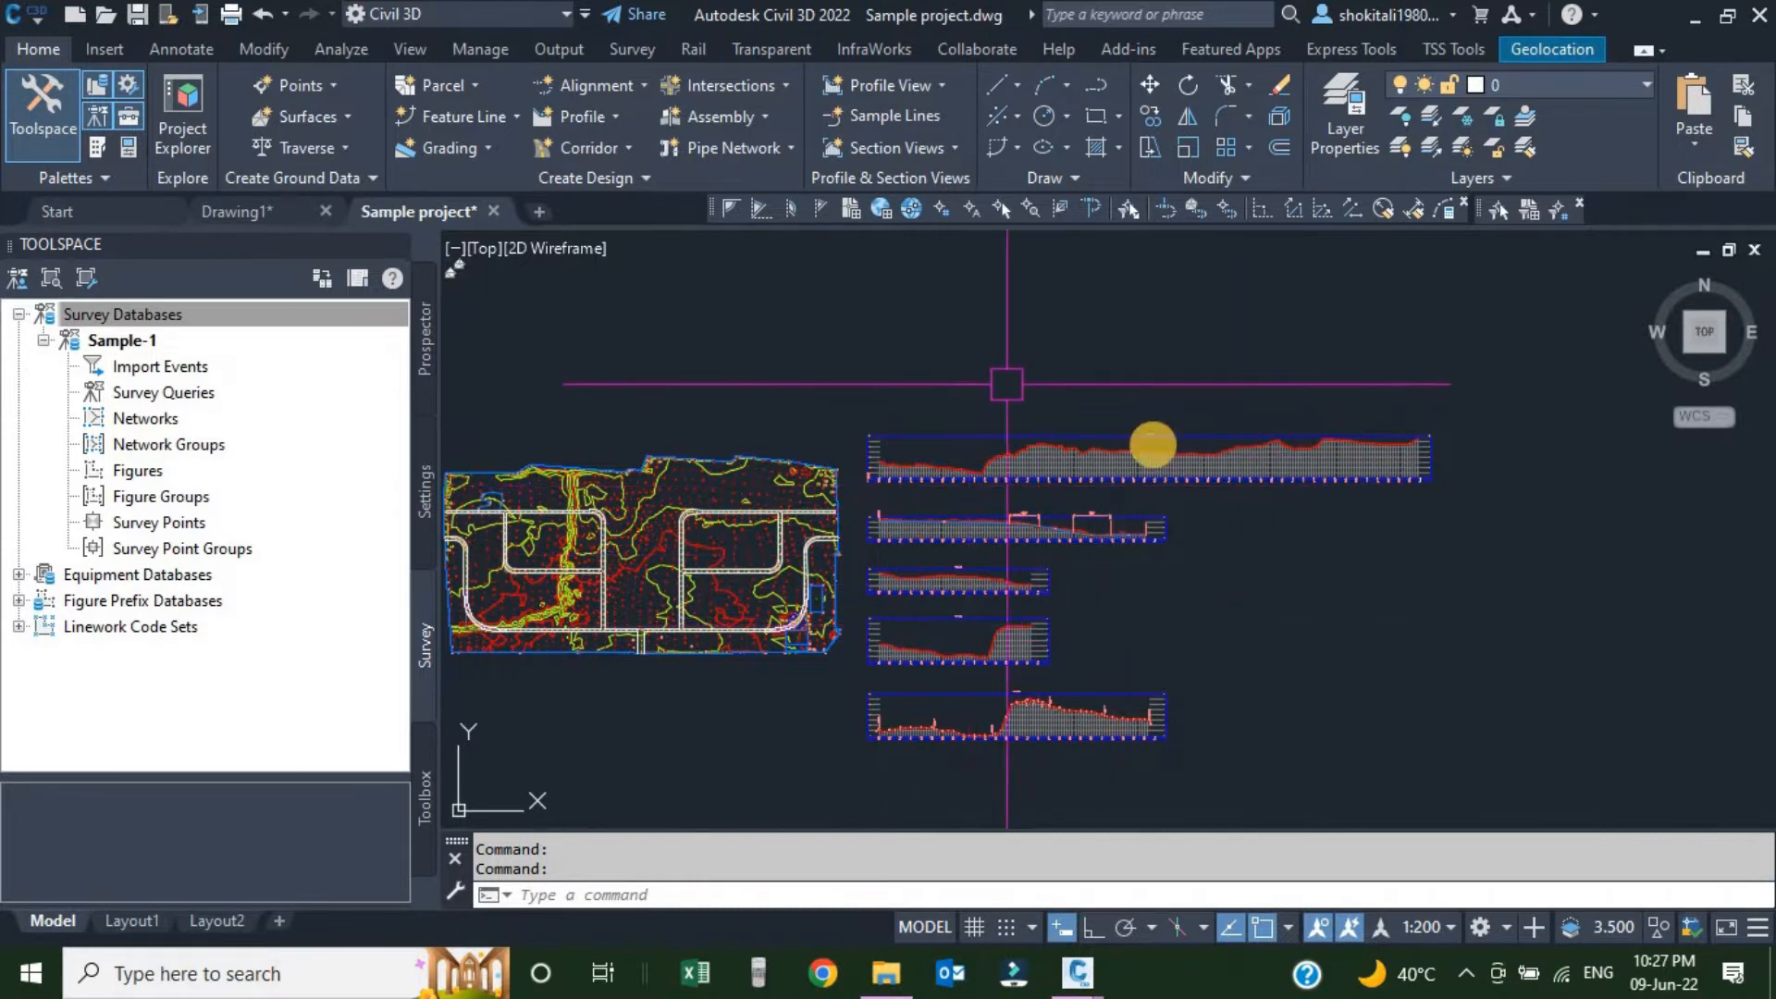
Examine the existing design profile and its vertical curves in the second profile view.
scroll(1039, 508, "up", 3)
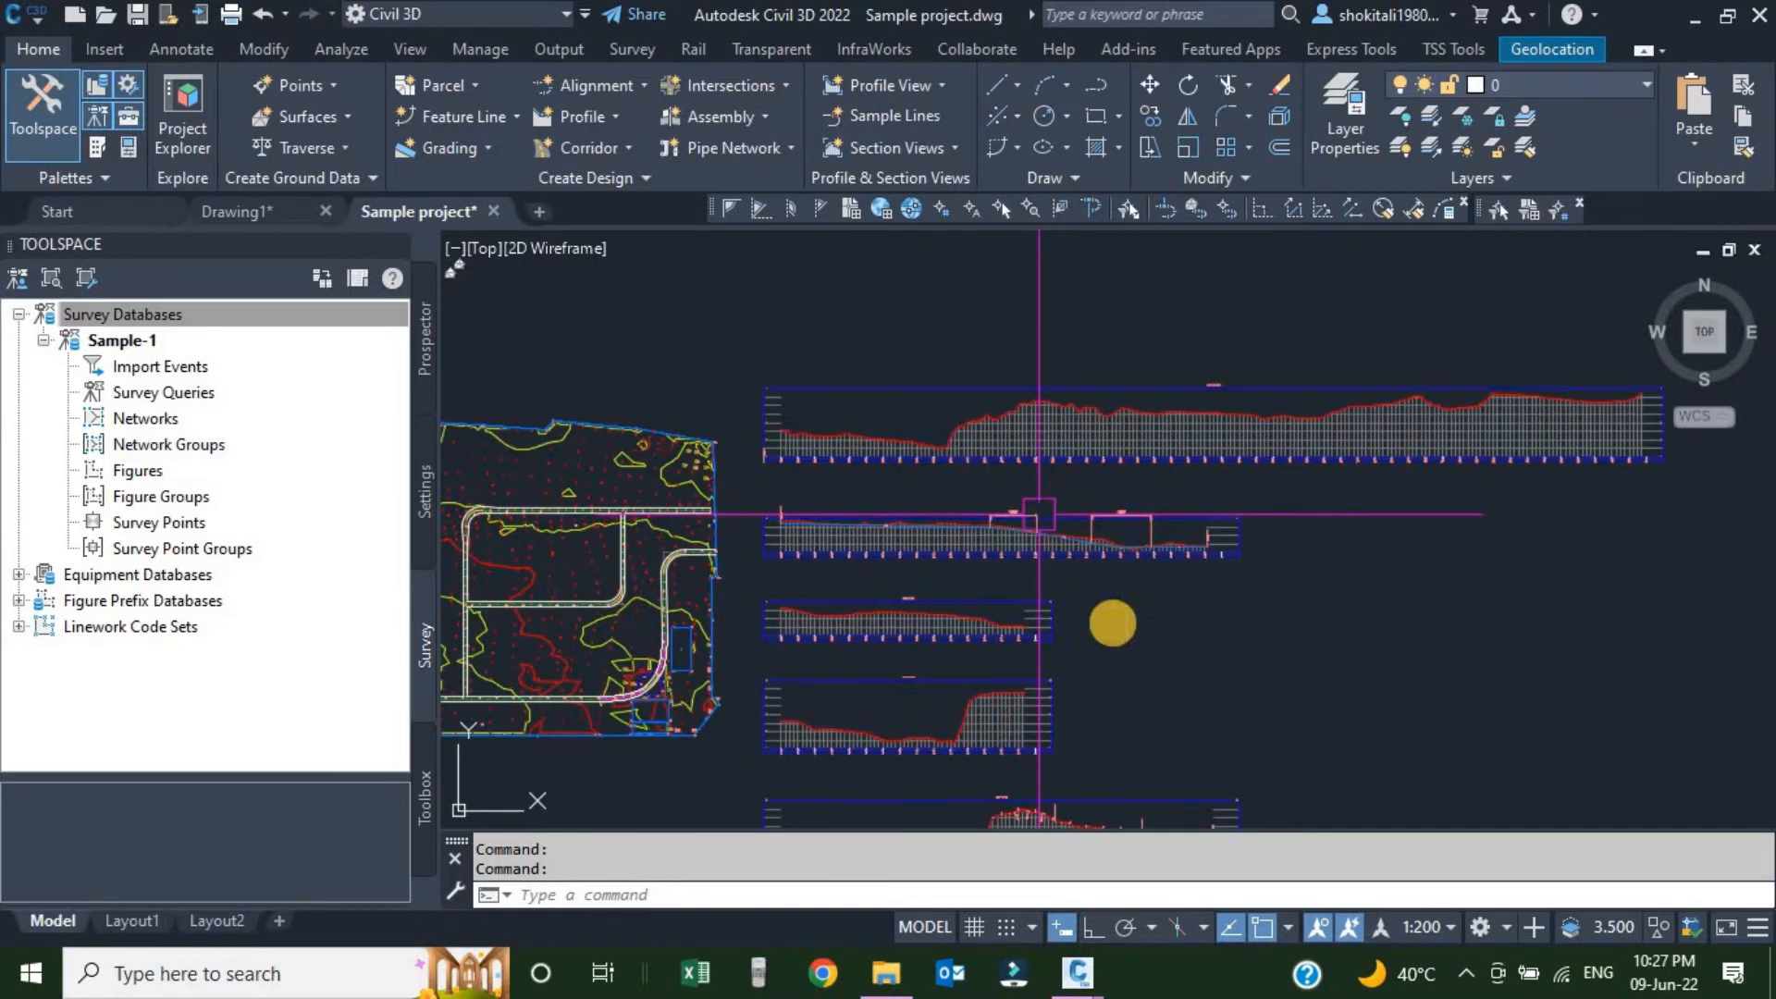
scroll(925, 481, "up", 5)
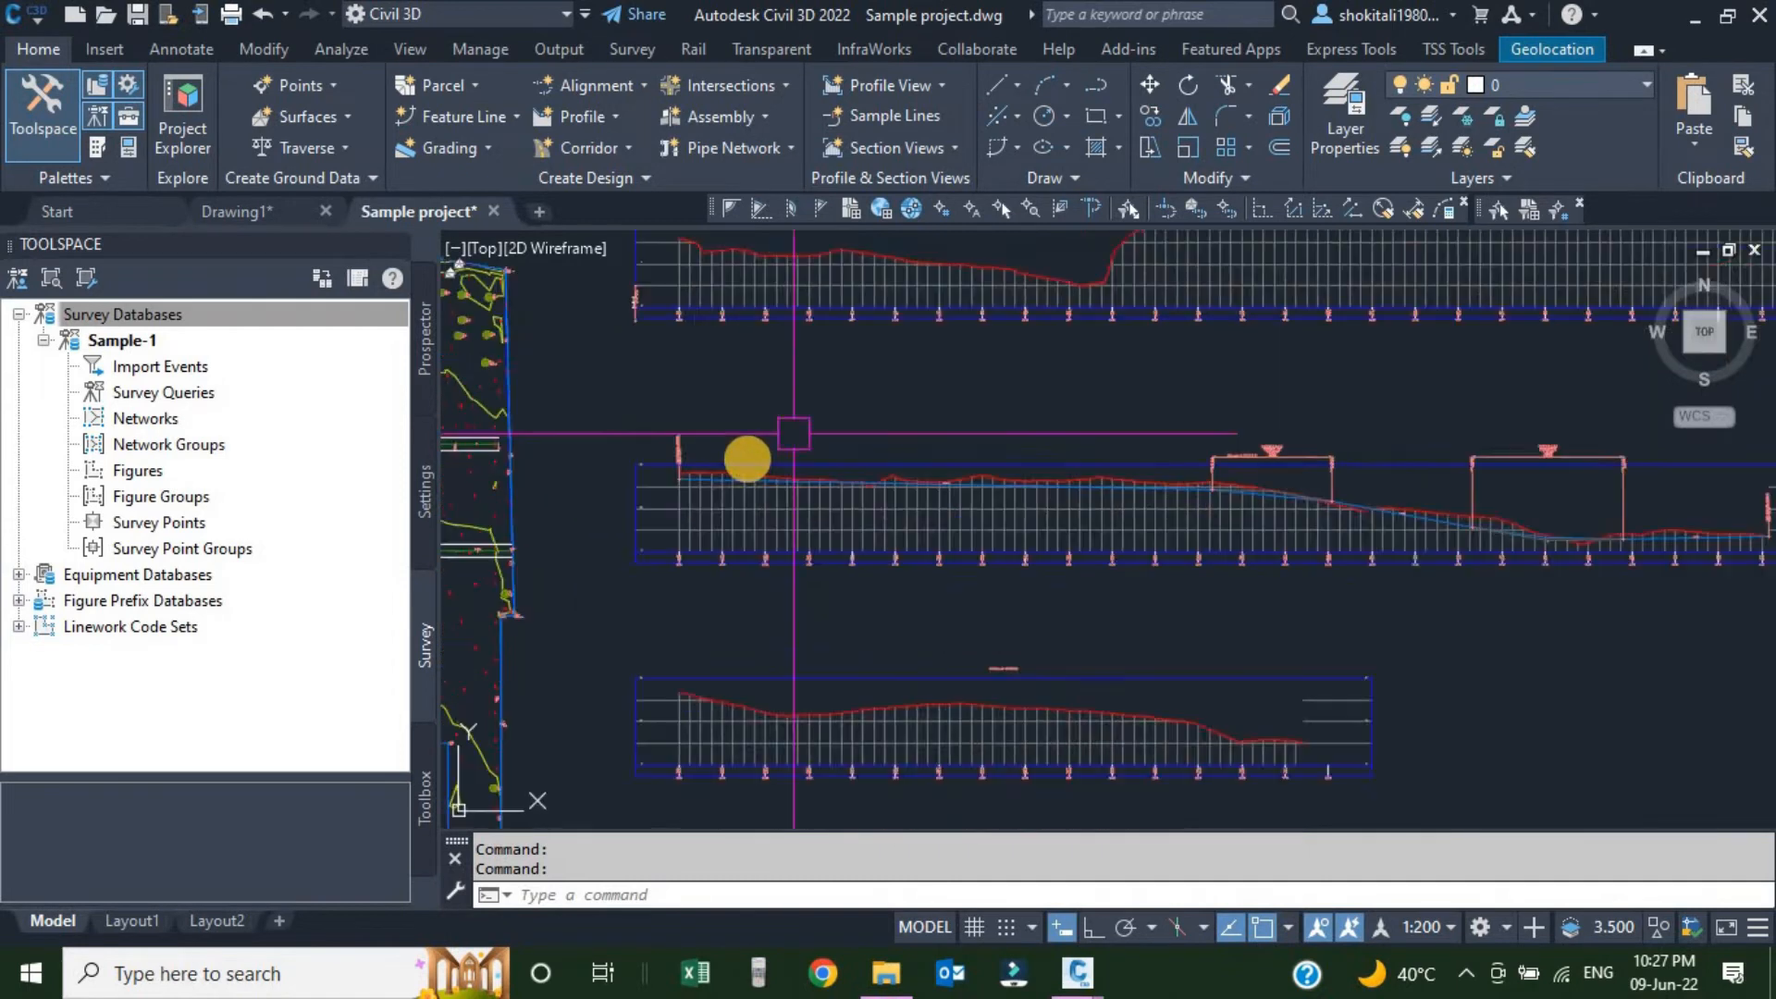
scroll(805, 523, "up", 3)
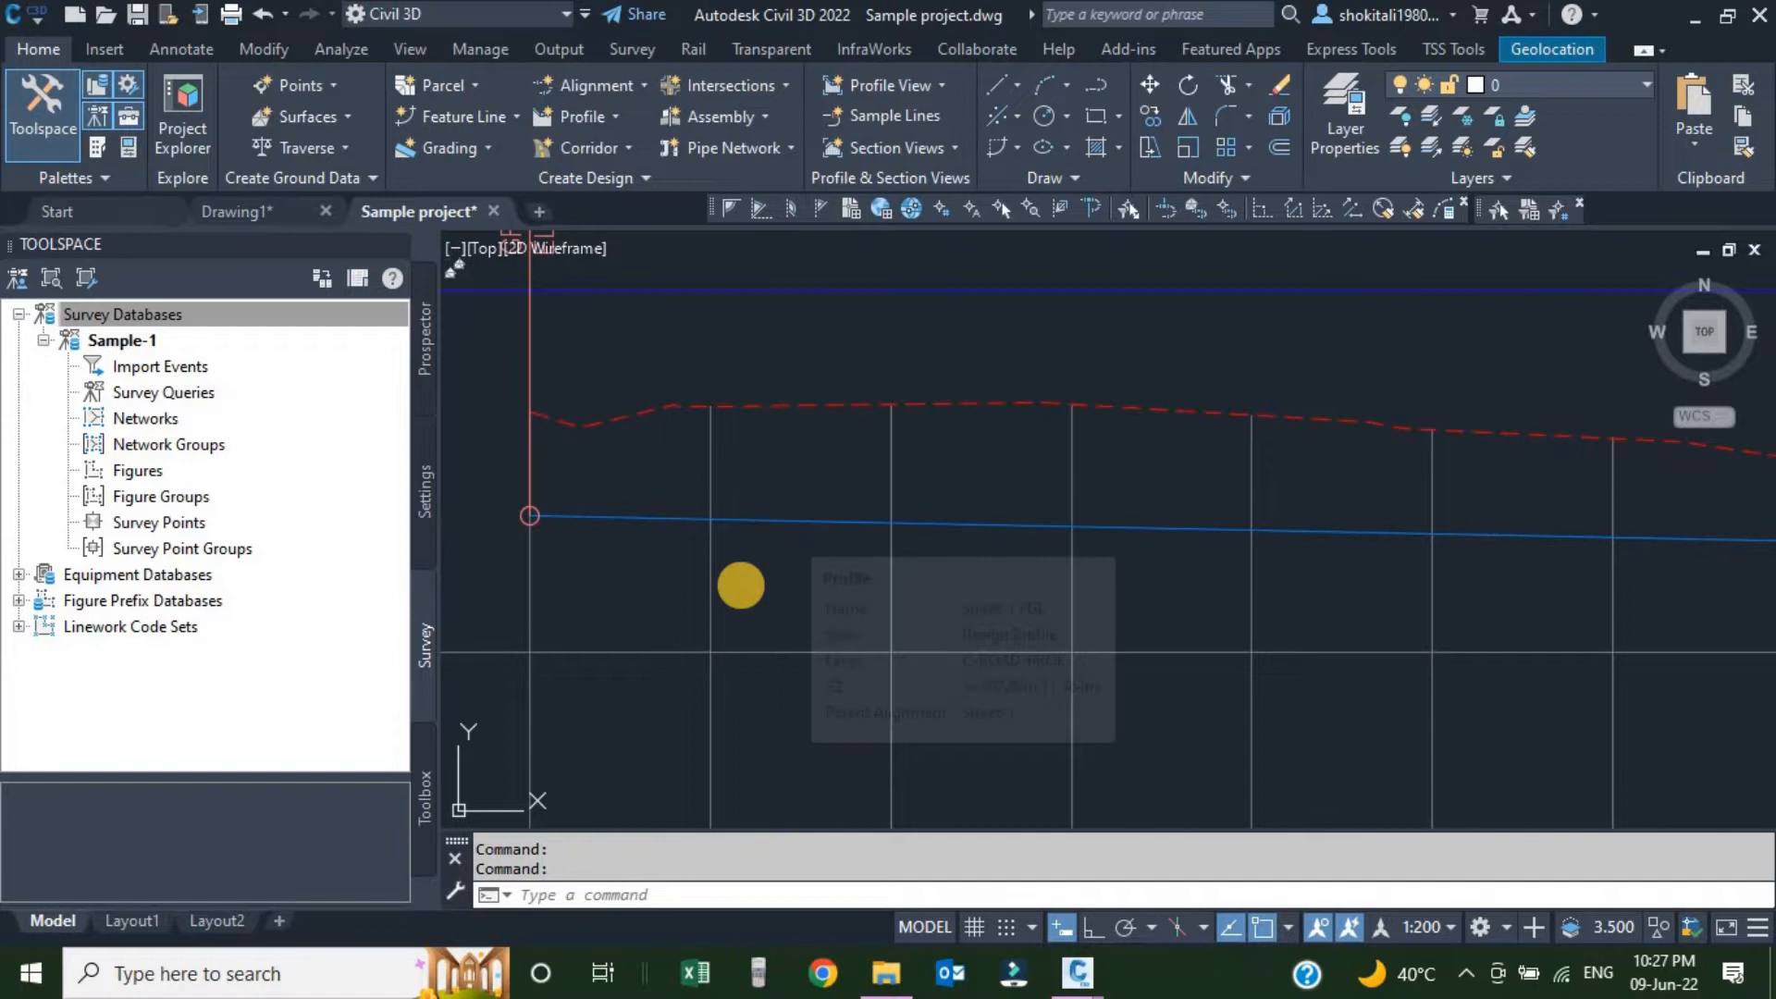
left_click(783, 523)
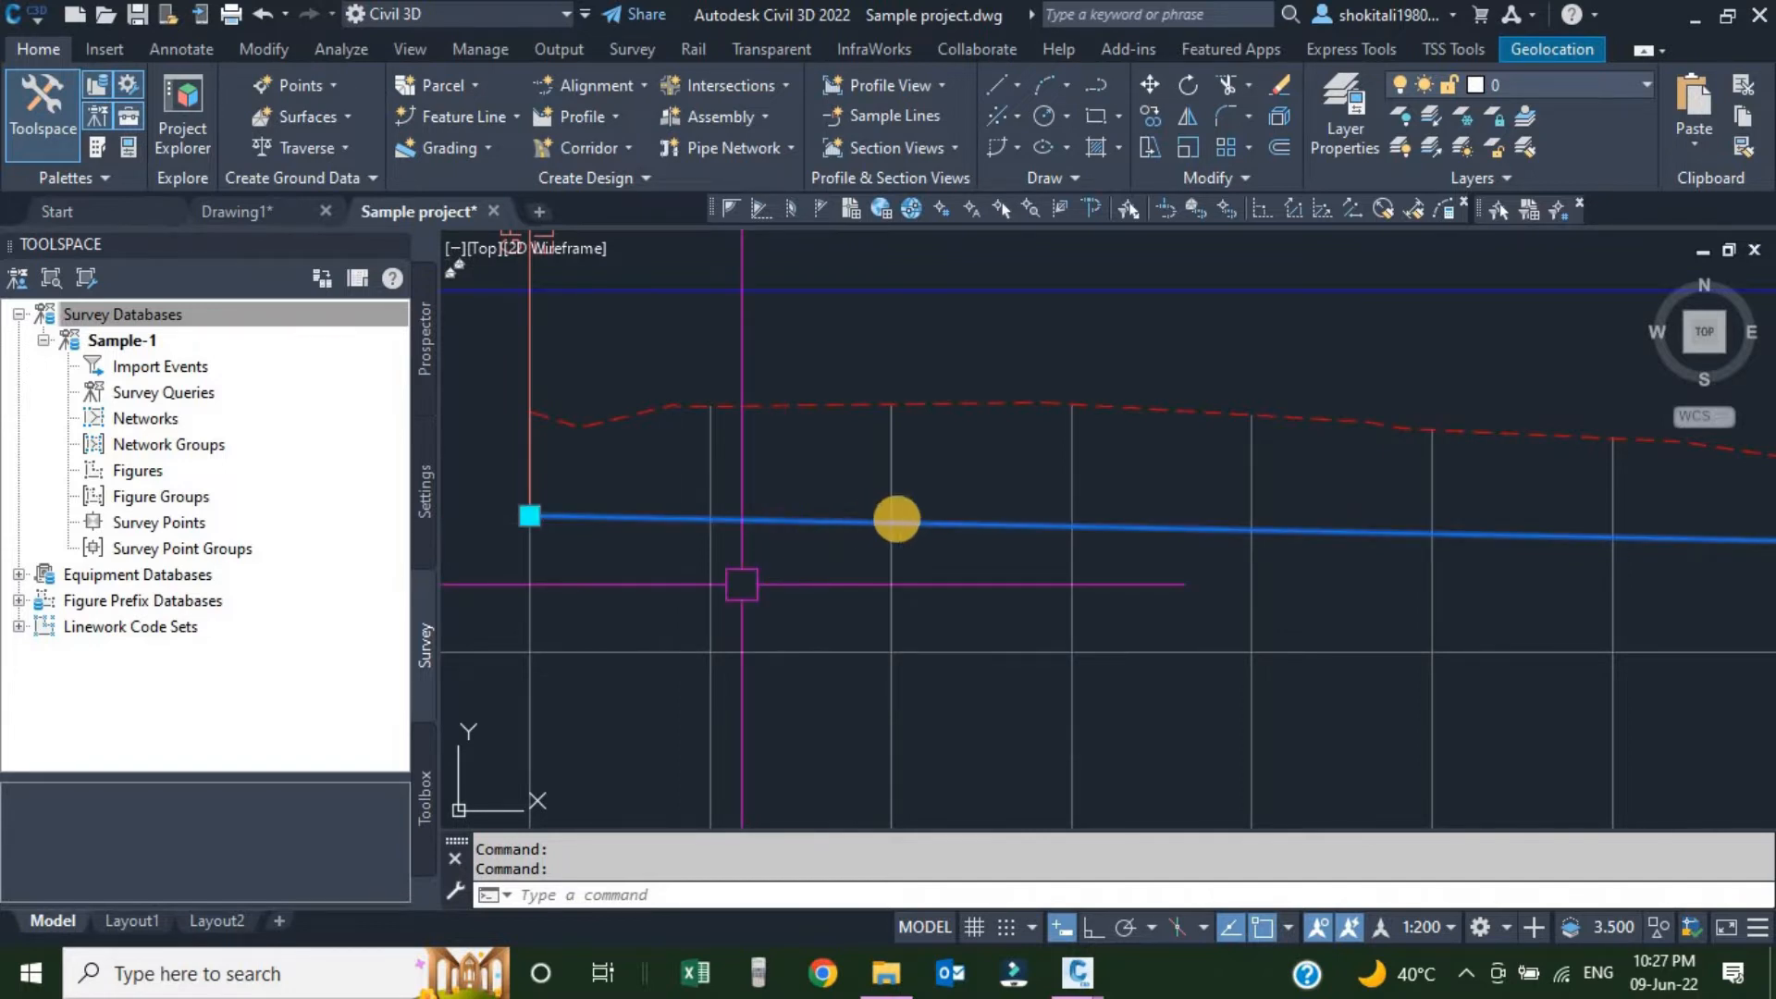
scroll(897, 519, "down", 6)
middle_click_drag(1277, 571, 990, 556)
scroll(990, 556, "up", 6)
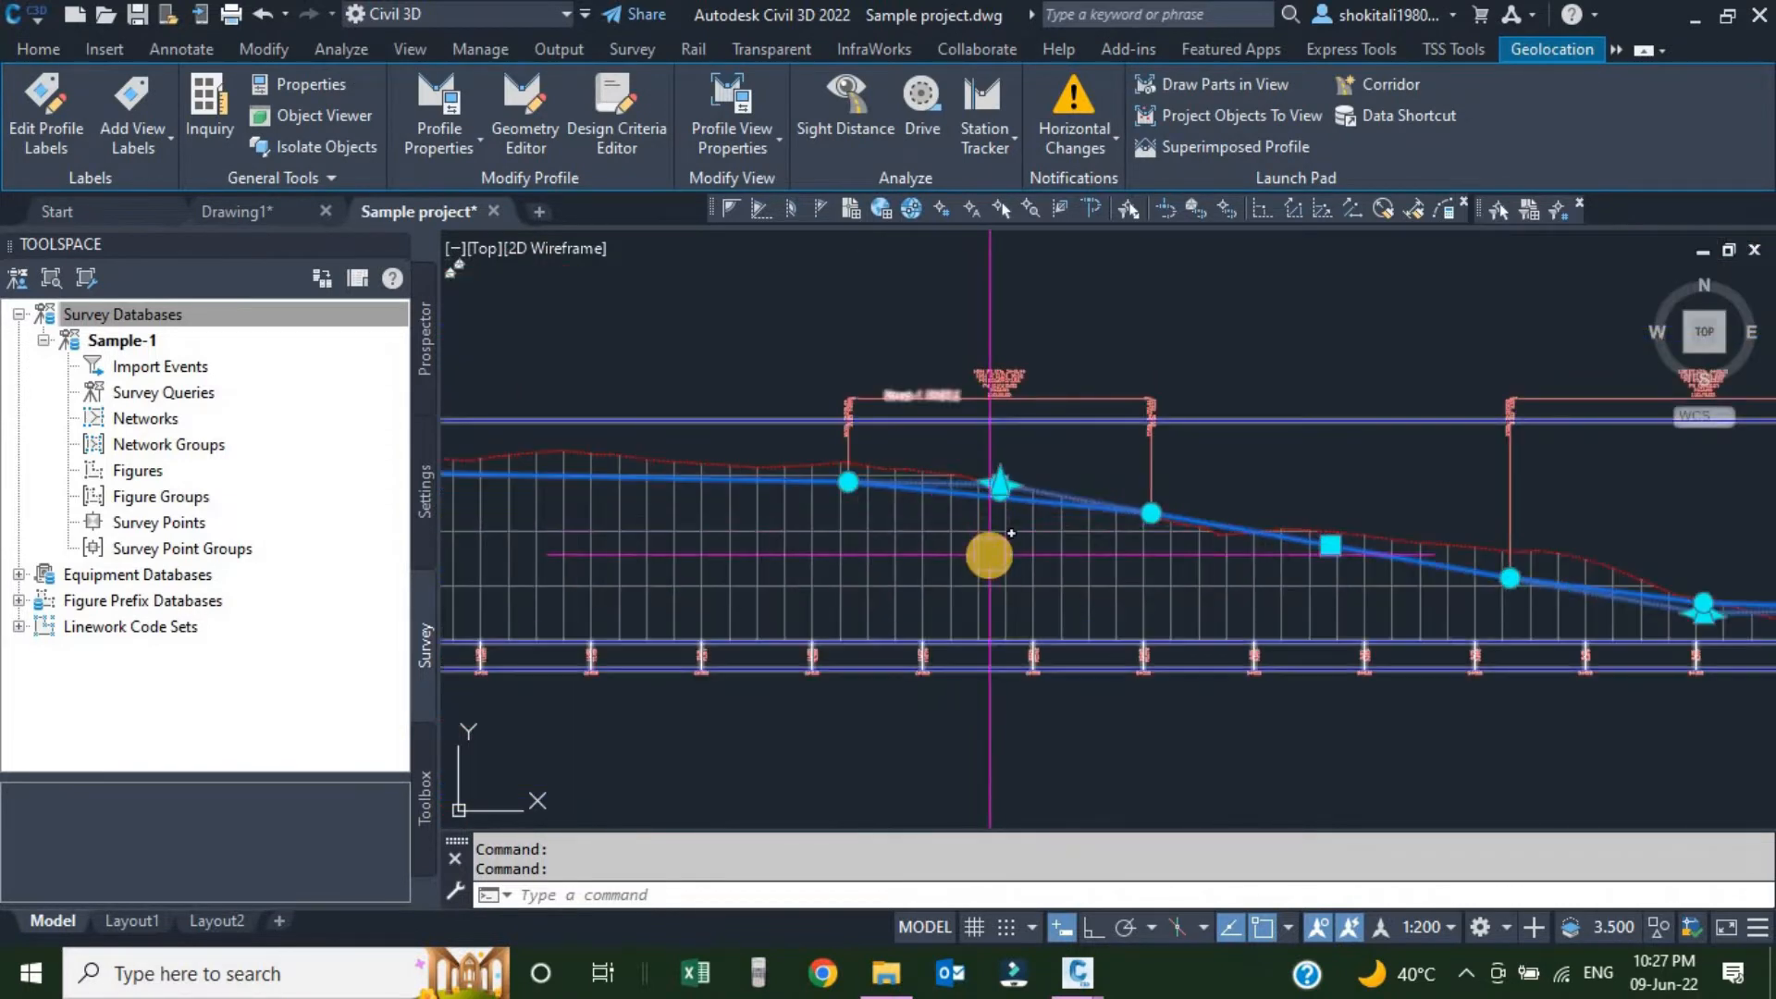
key("Escape")
Look over the remaining profile views and the existing ground line in the longest one.
scroll(1018, 555, "down", 4)
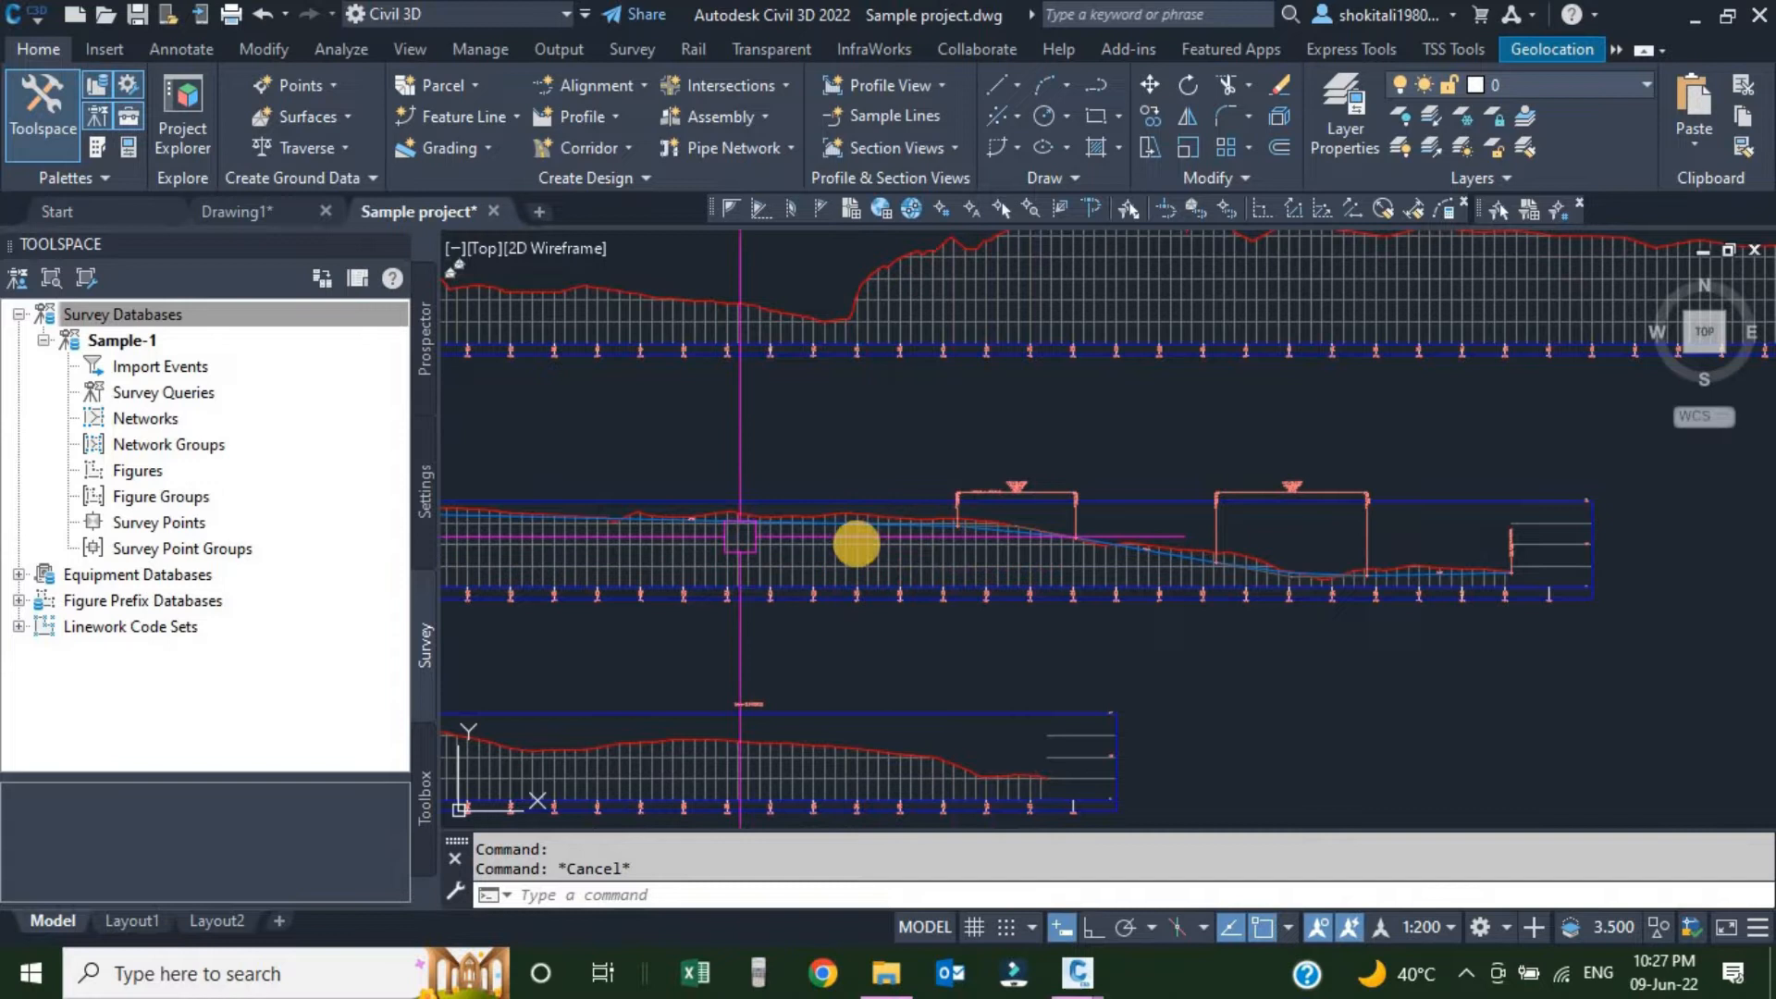
middle_click_drag(740, 537, 1022, 566)
scroll(801, 547, "up", 4)
scroll(879, 527, "down", 6)
middle_click_drag(951, 455, 792, 567)
scroll(793, 568, "down", 4)
scroll(937, 483, "up", 13)
scroll(944, 491, "up", 2)
scroll(741, 574, "down", 10)
middle_click_drag(823, 601, 892, 587)
scroll(892, 576, "down", 2)
scroll(824, 577, "up", 2)
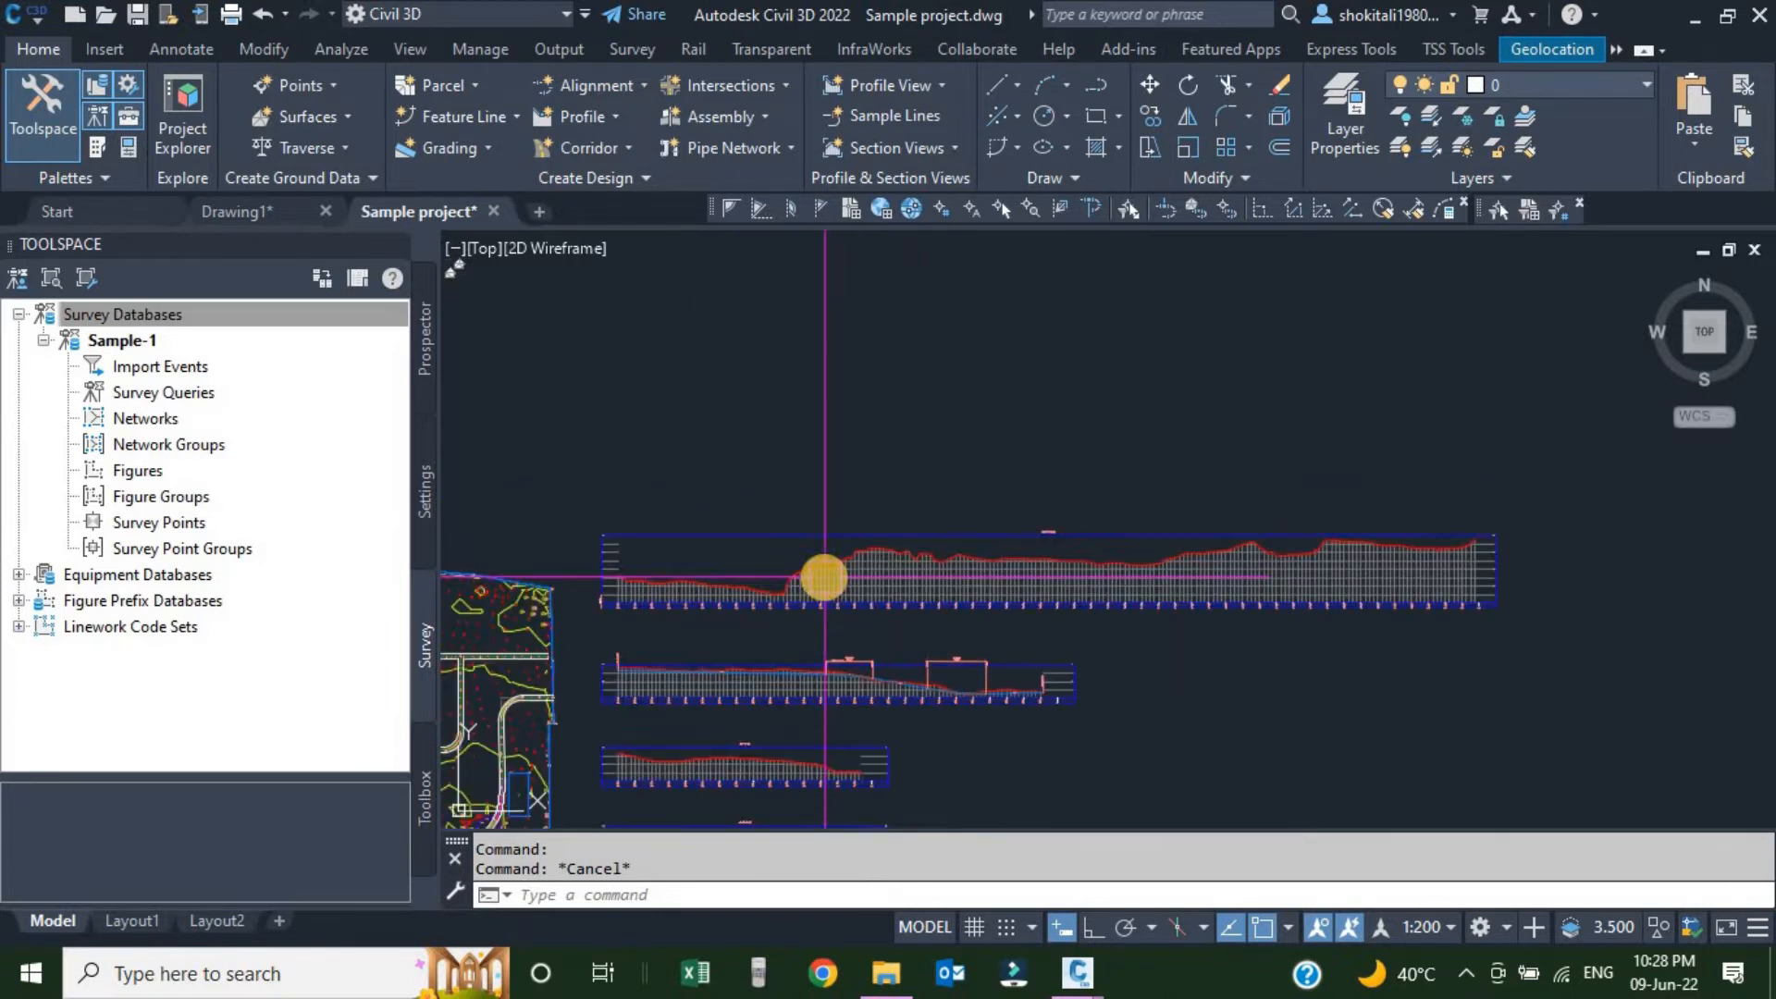
mouse_move(824, 577)
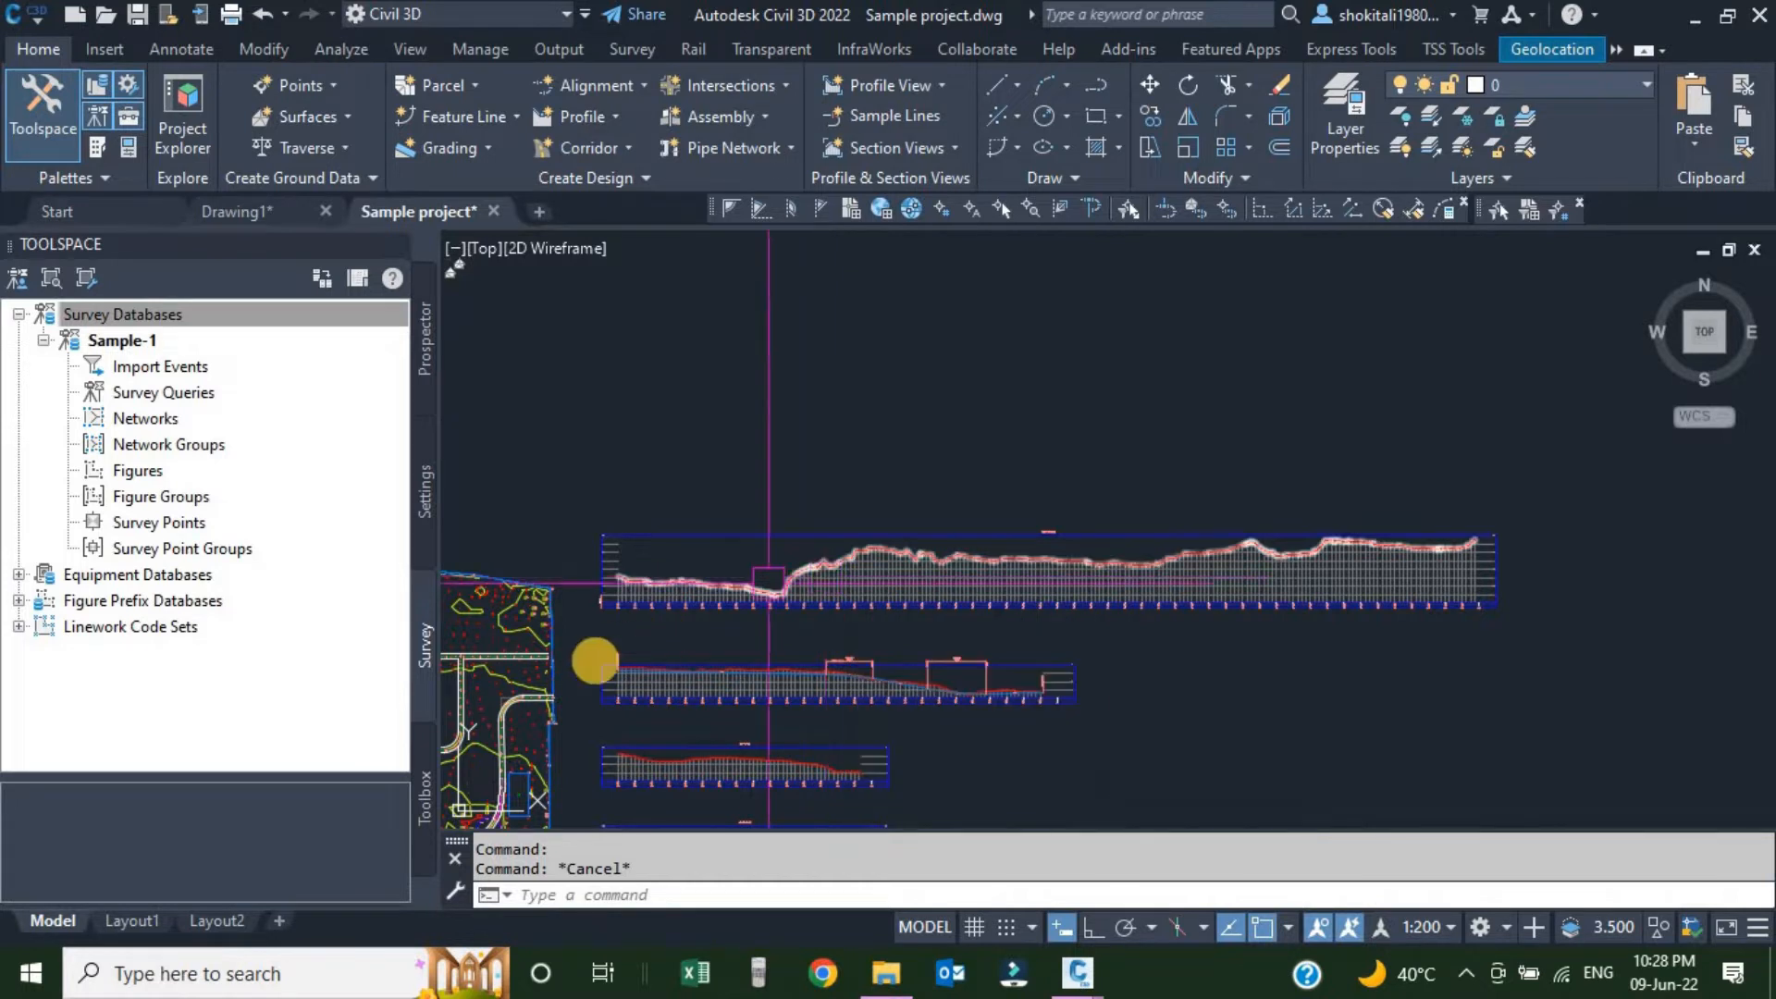
Compare the road centerline in plan with the ground line and stations in the longest profile view.
scroll(873, 595, "up", 6)
scroll(869, 626, "up", 2)
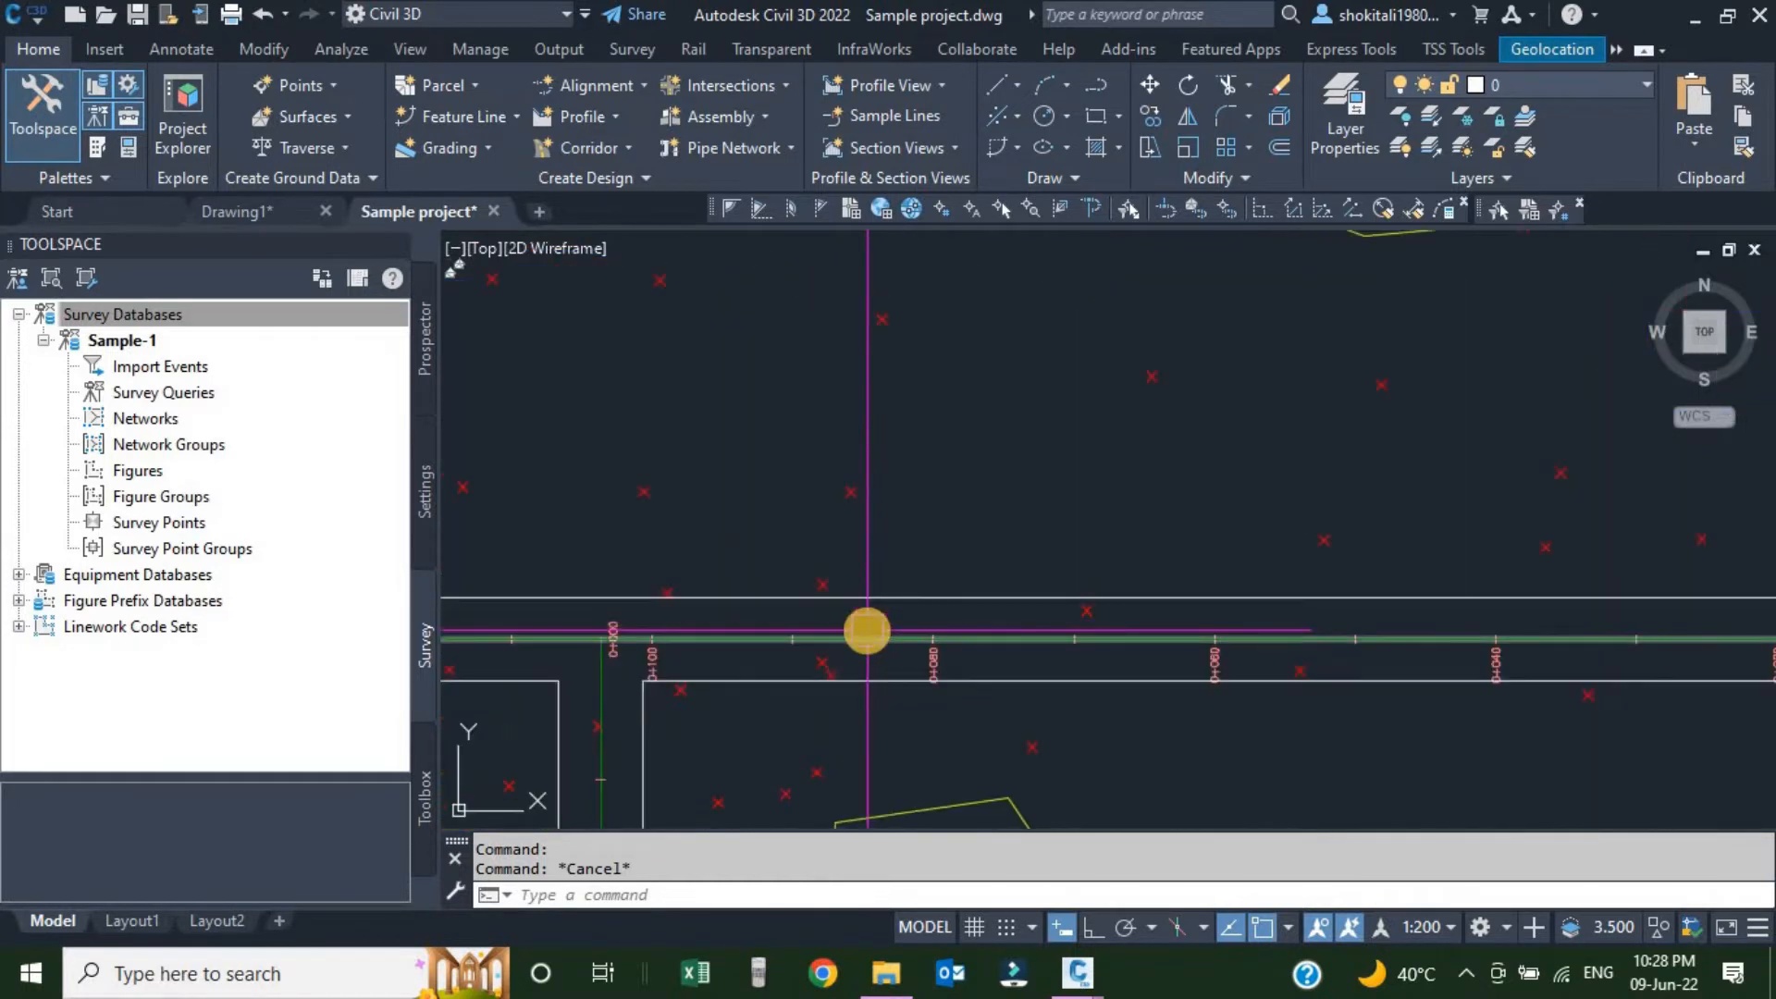
scroll(870, 626, "down", 8)
middle_click_drag(1373, 487, 889, 548)
scroll(1010, 561, "up", 2)
scroll(1018, 560, "up", 2)
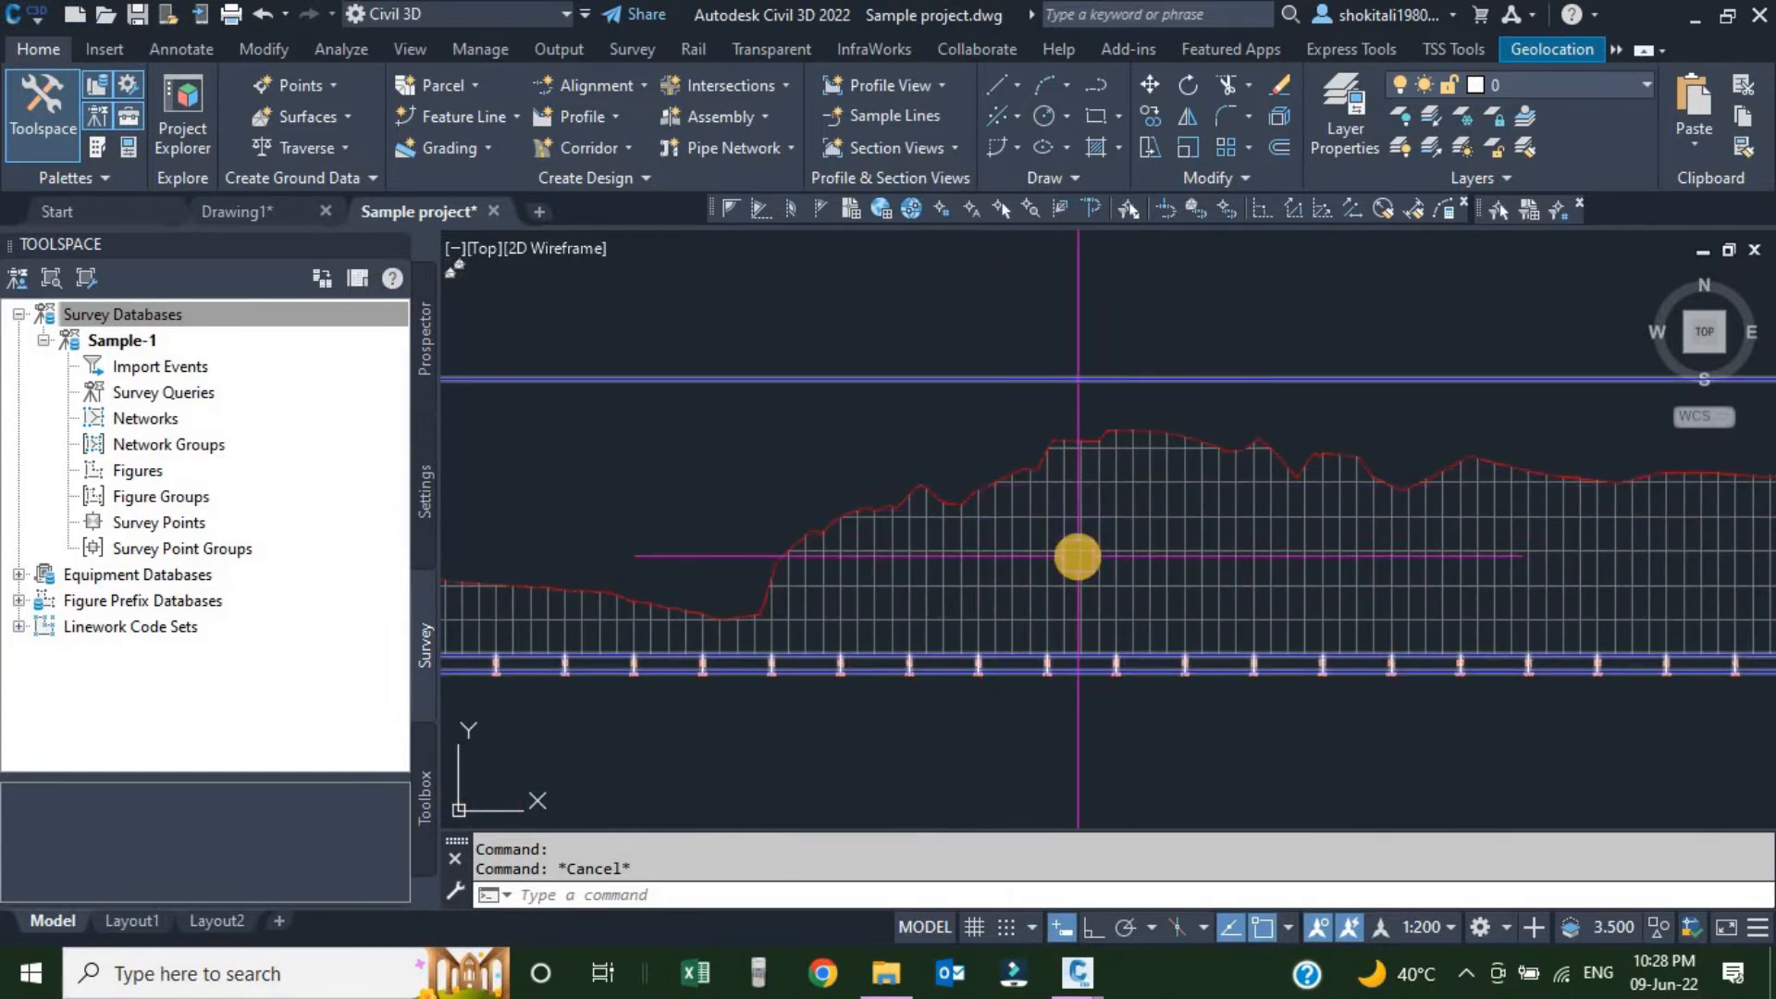
mouse_move(1078, 556)
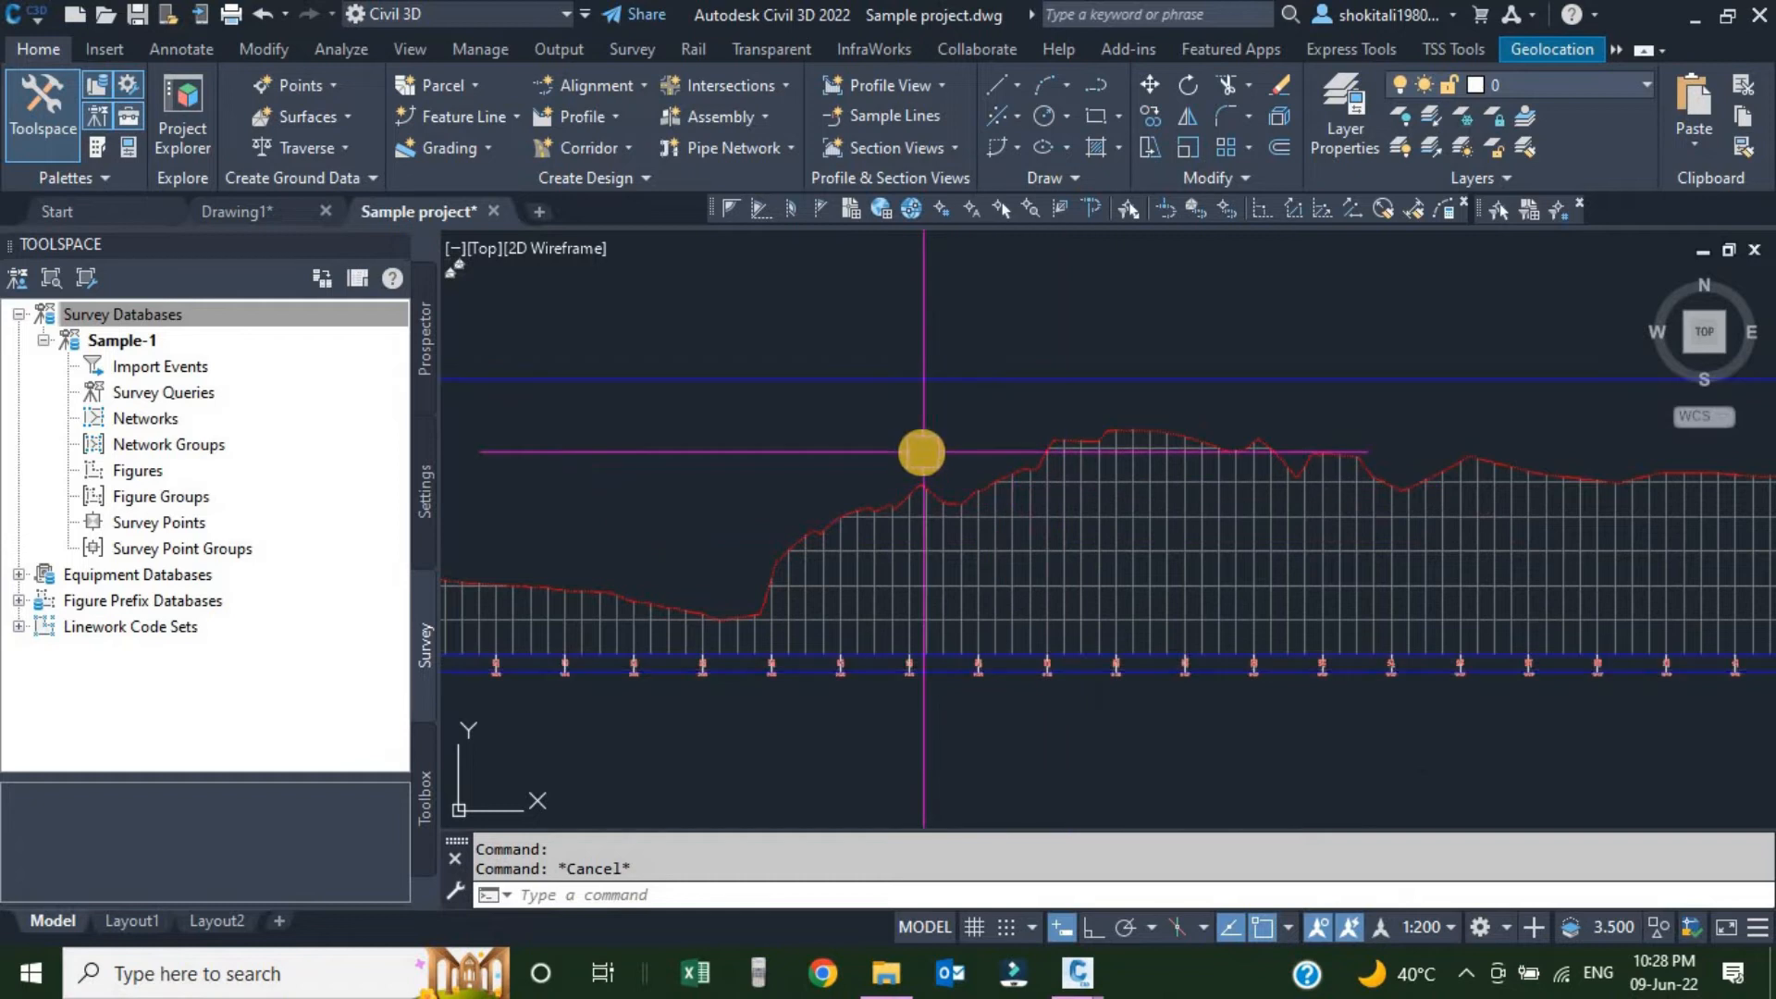
scroll(924, 401, "down", 2)
scroll(1047, 515, "down", 4)
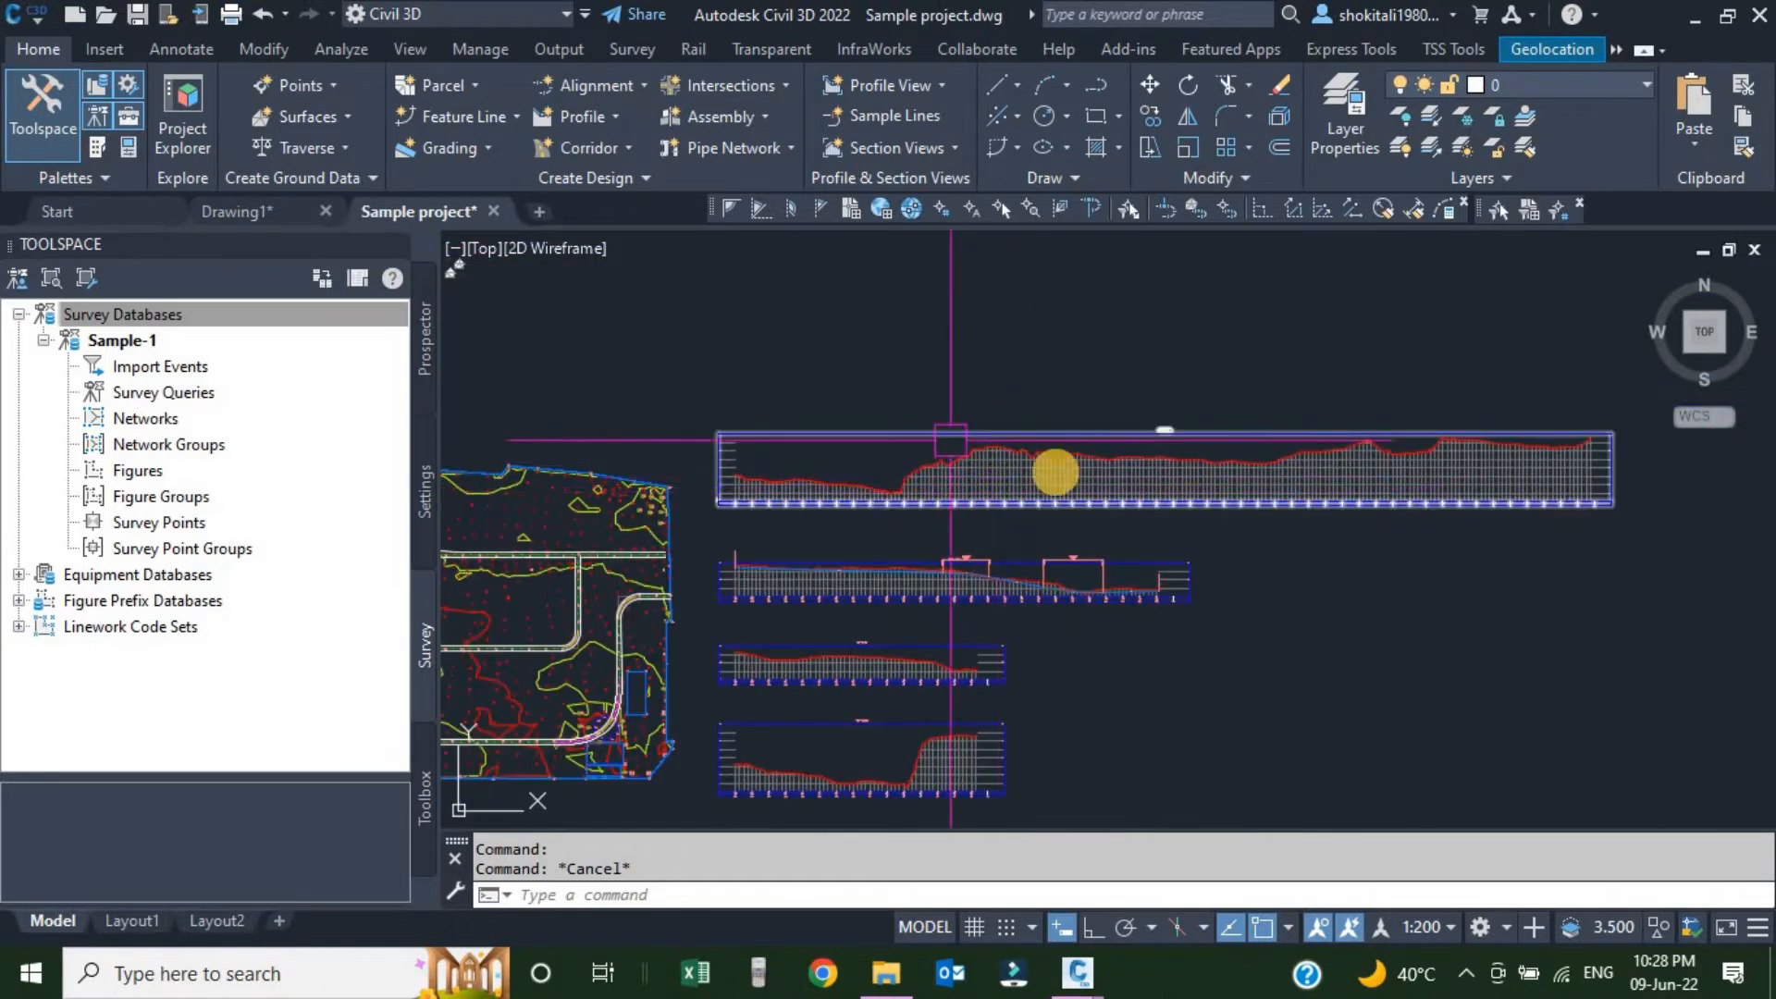
scroll(988, 483, "up", 3)
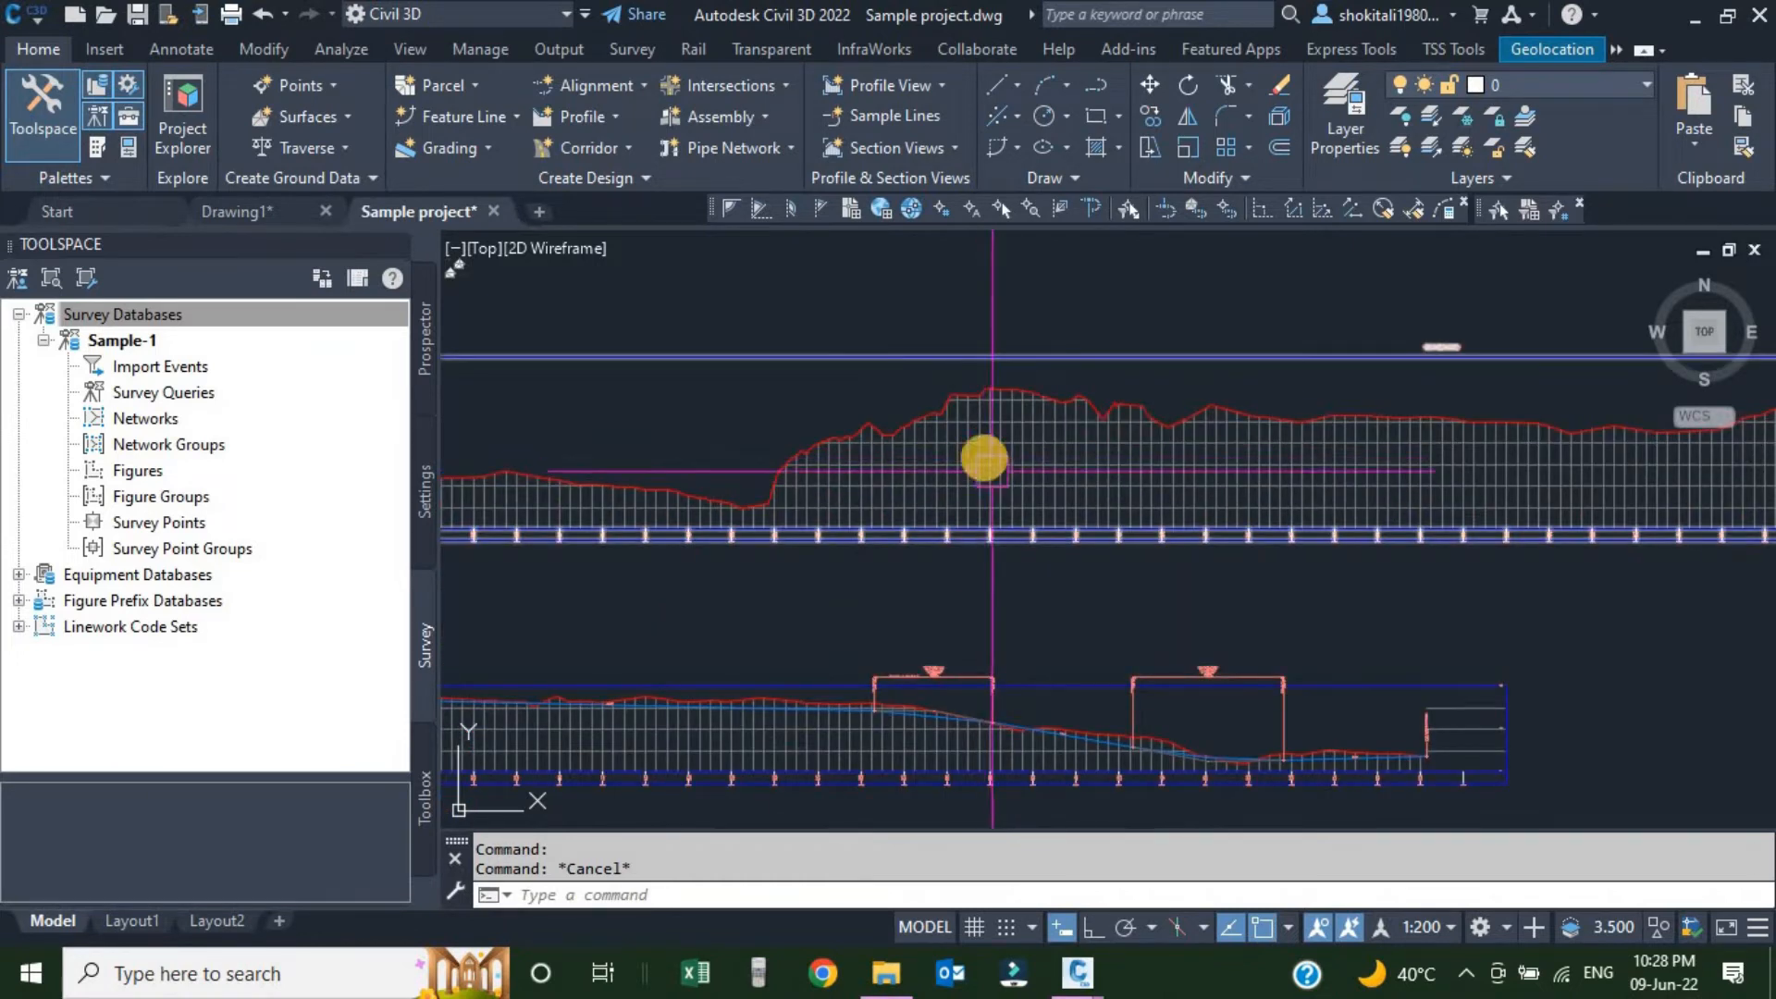
scroll(983, 463, "up", 5)
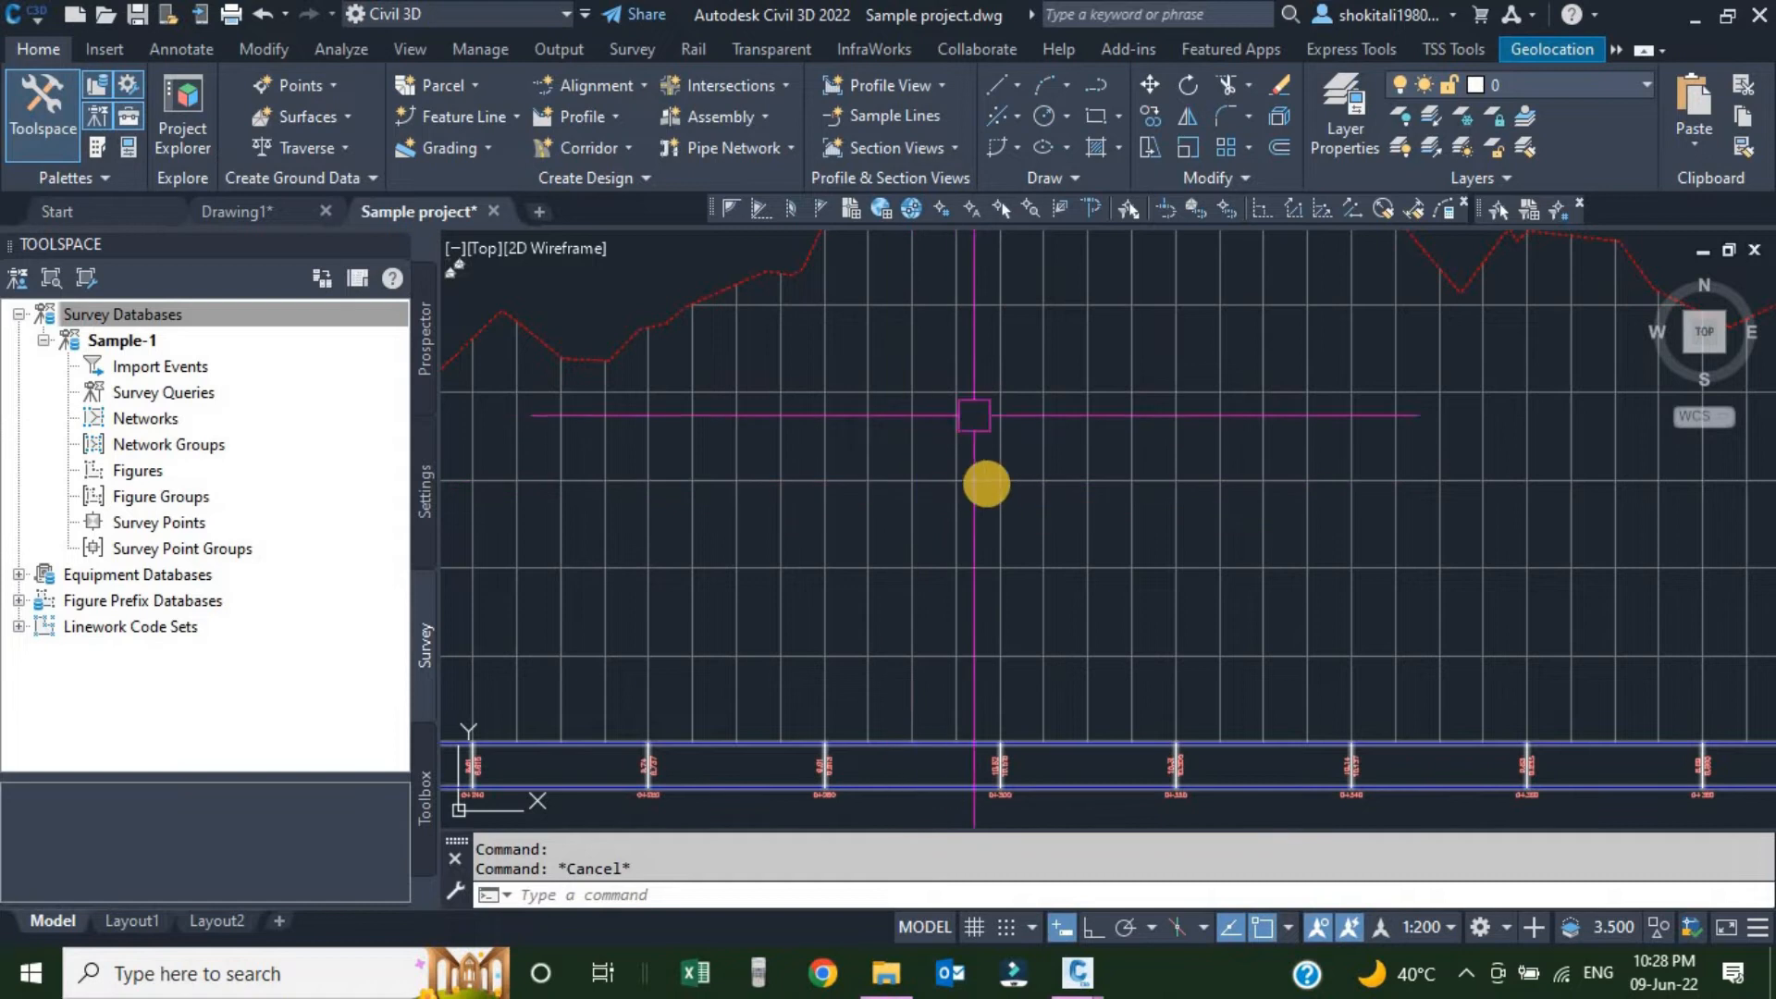
left_click(961, 471)
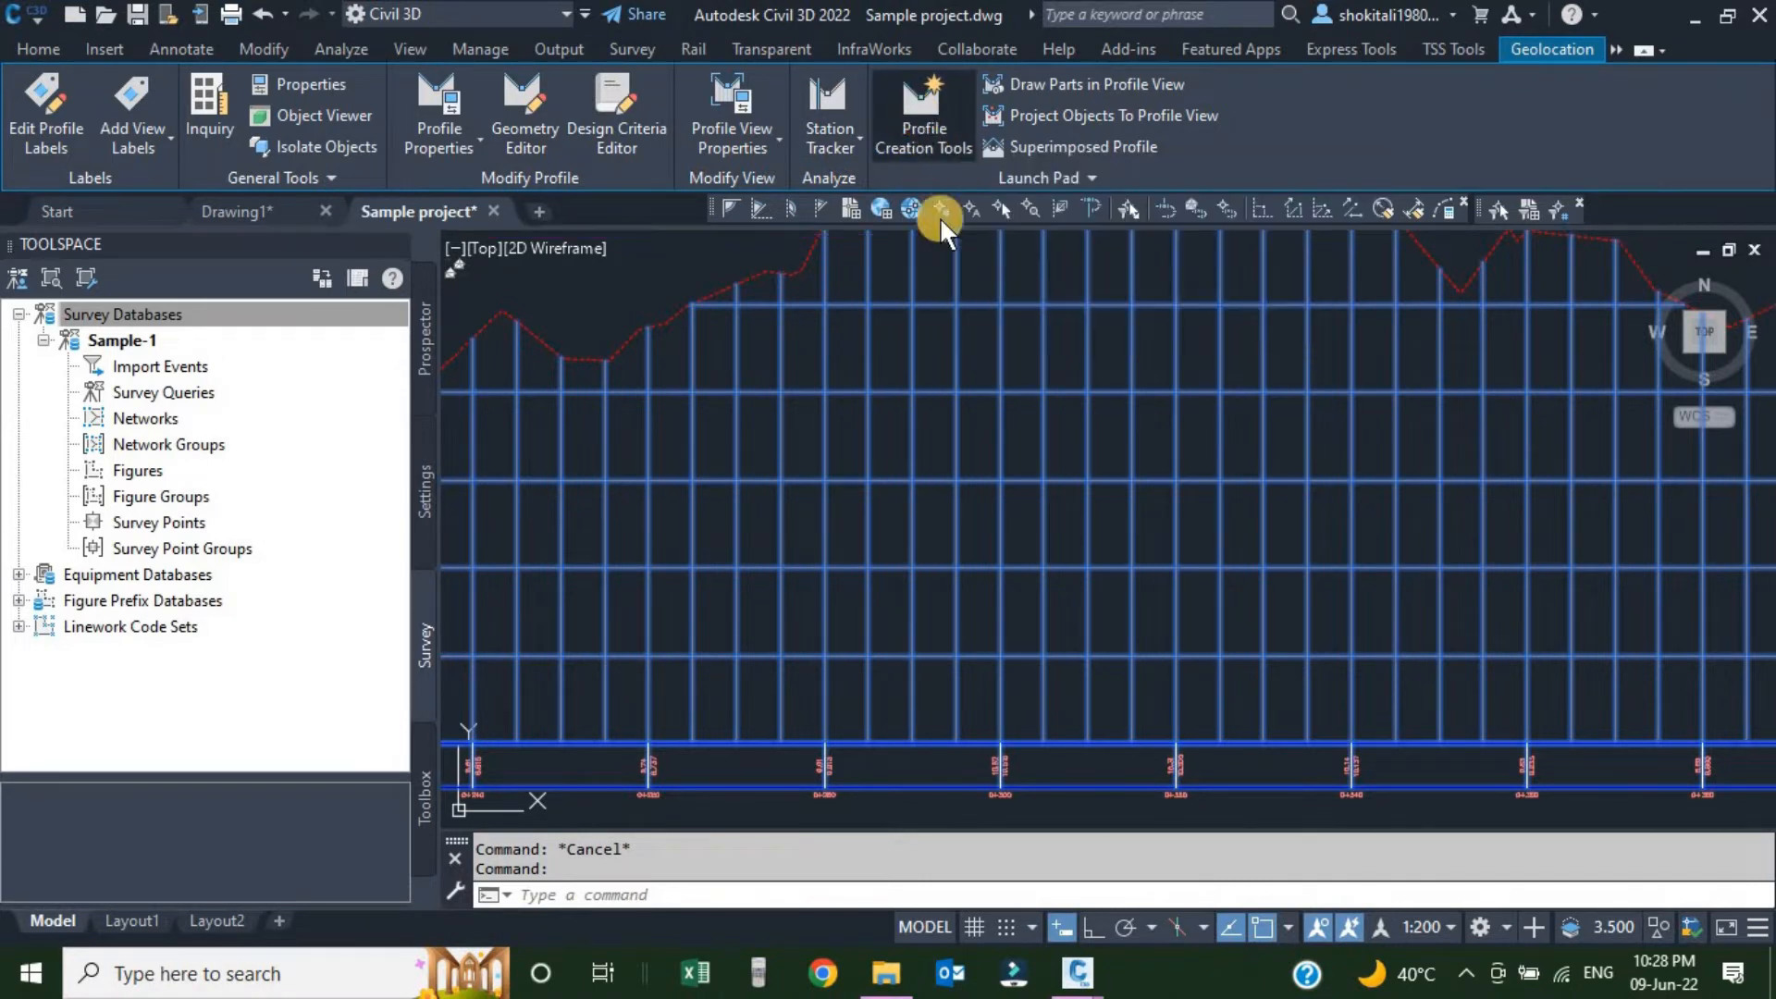
left_click(944, 400)
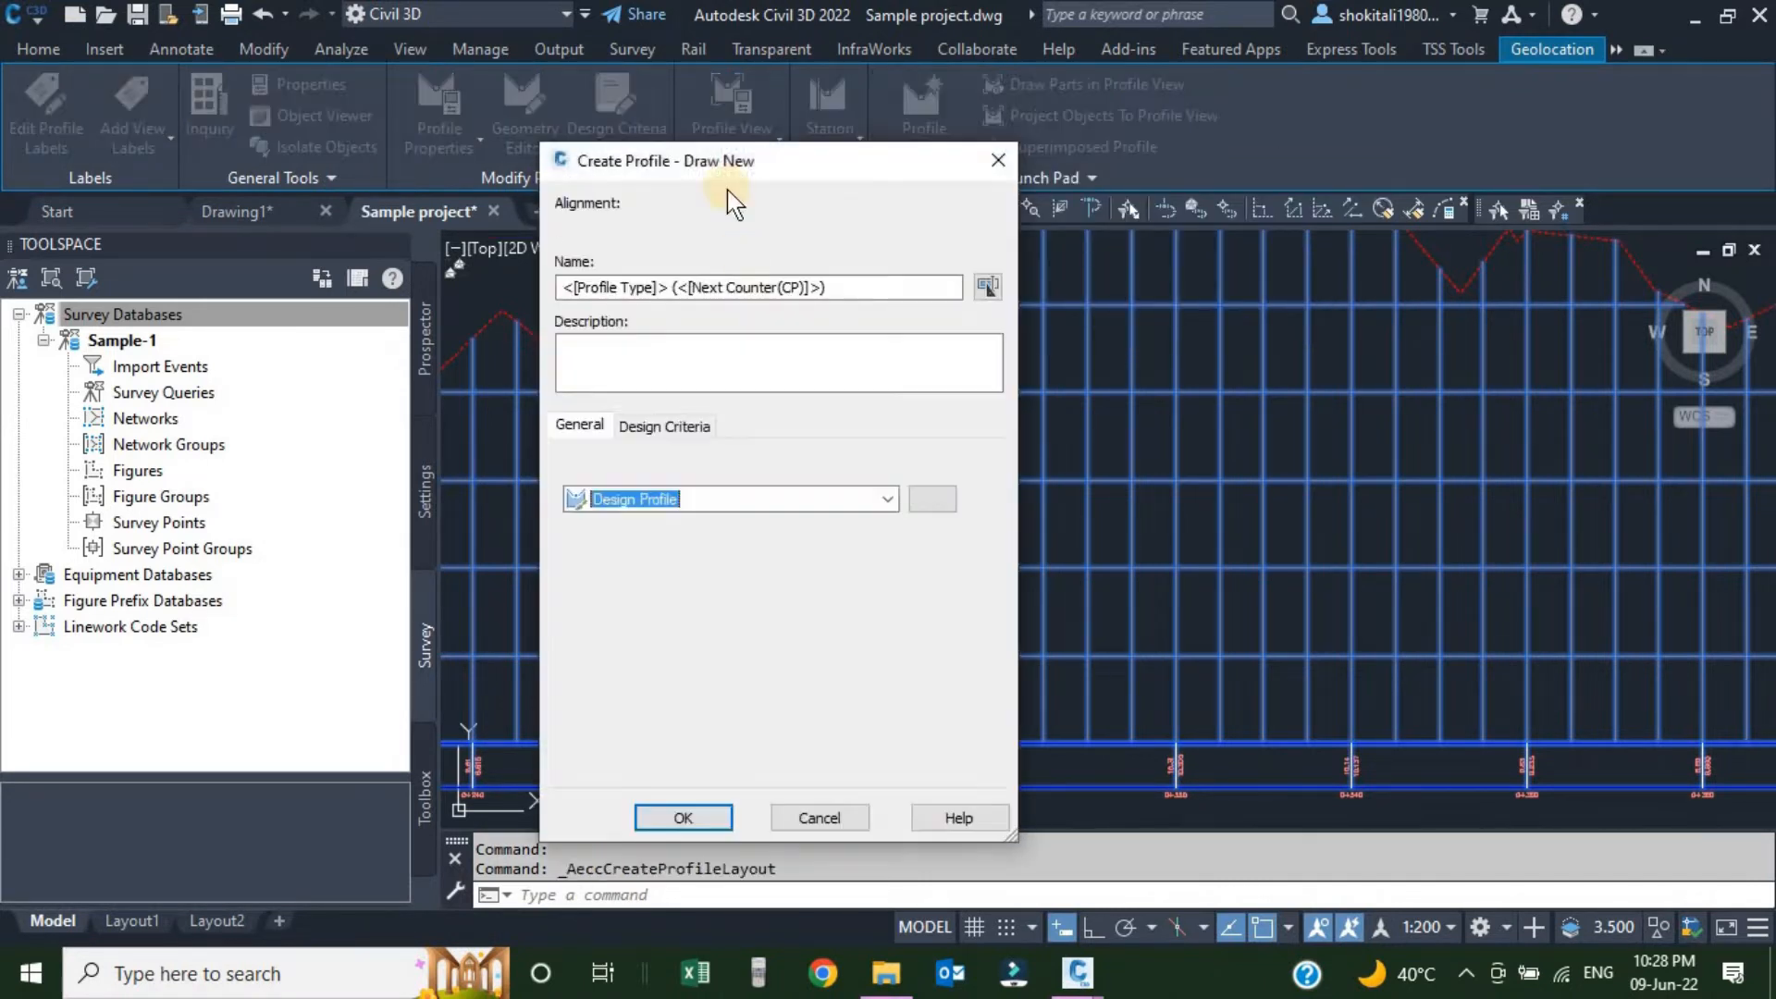
left_click(820, 818)
key("Escape")
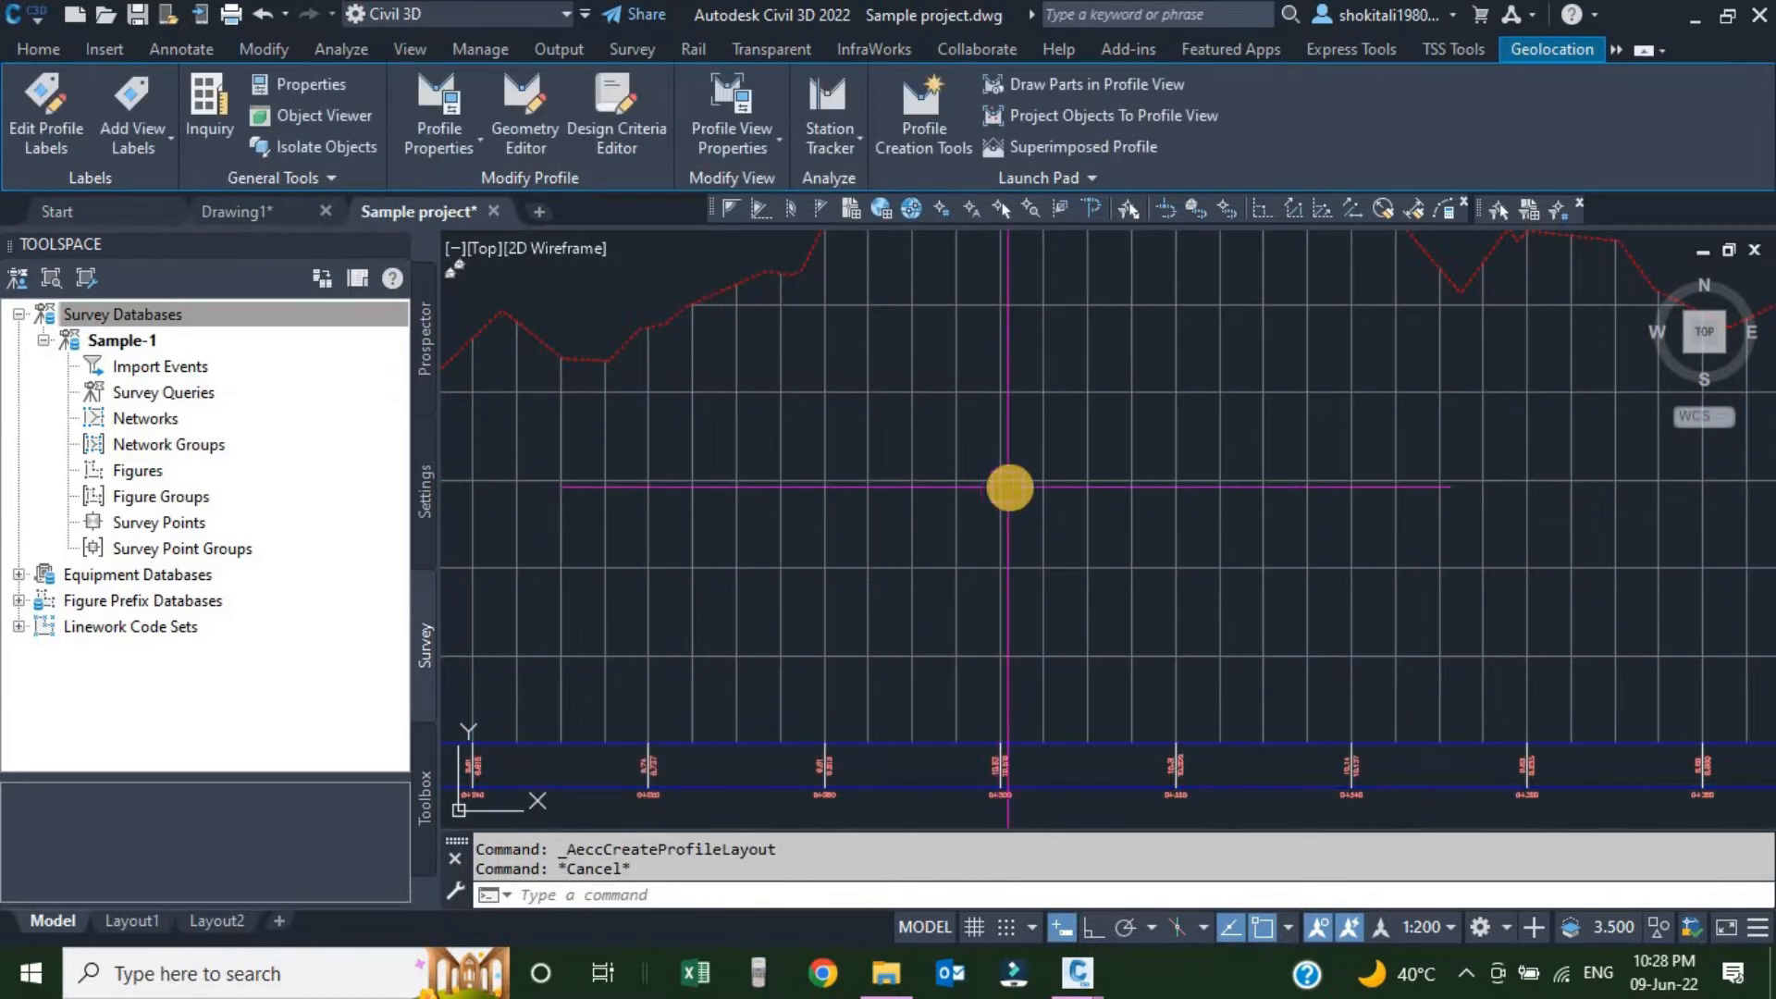
Start Profile Creation Tools for the Front Road profile view and name the new profile Front Road-FGL.
scroll(985, 505, "down", 4)
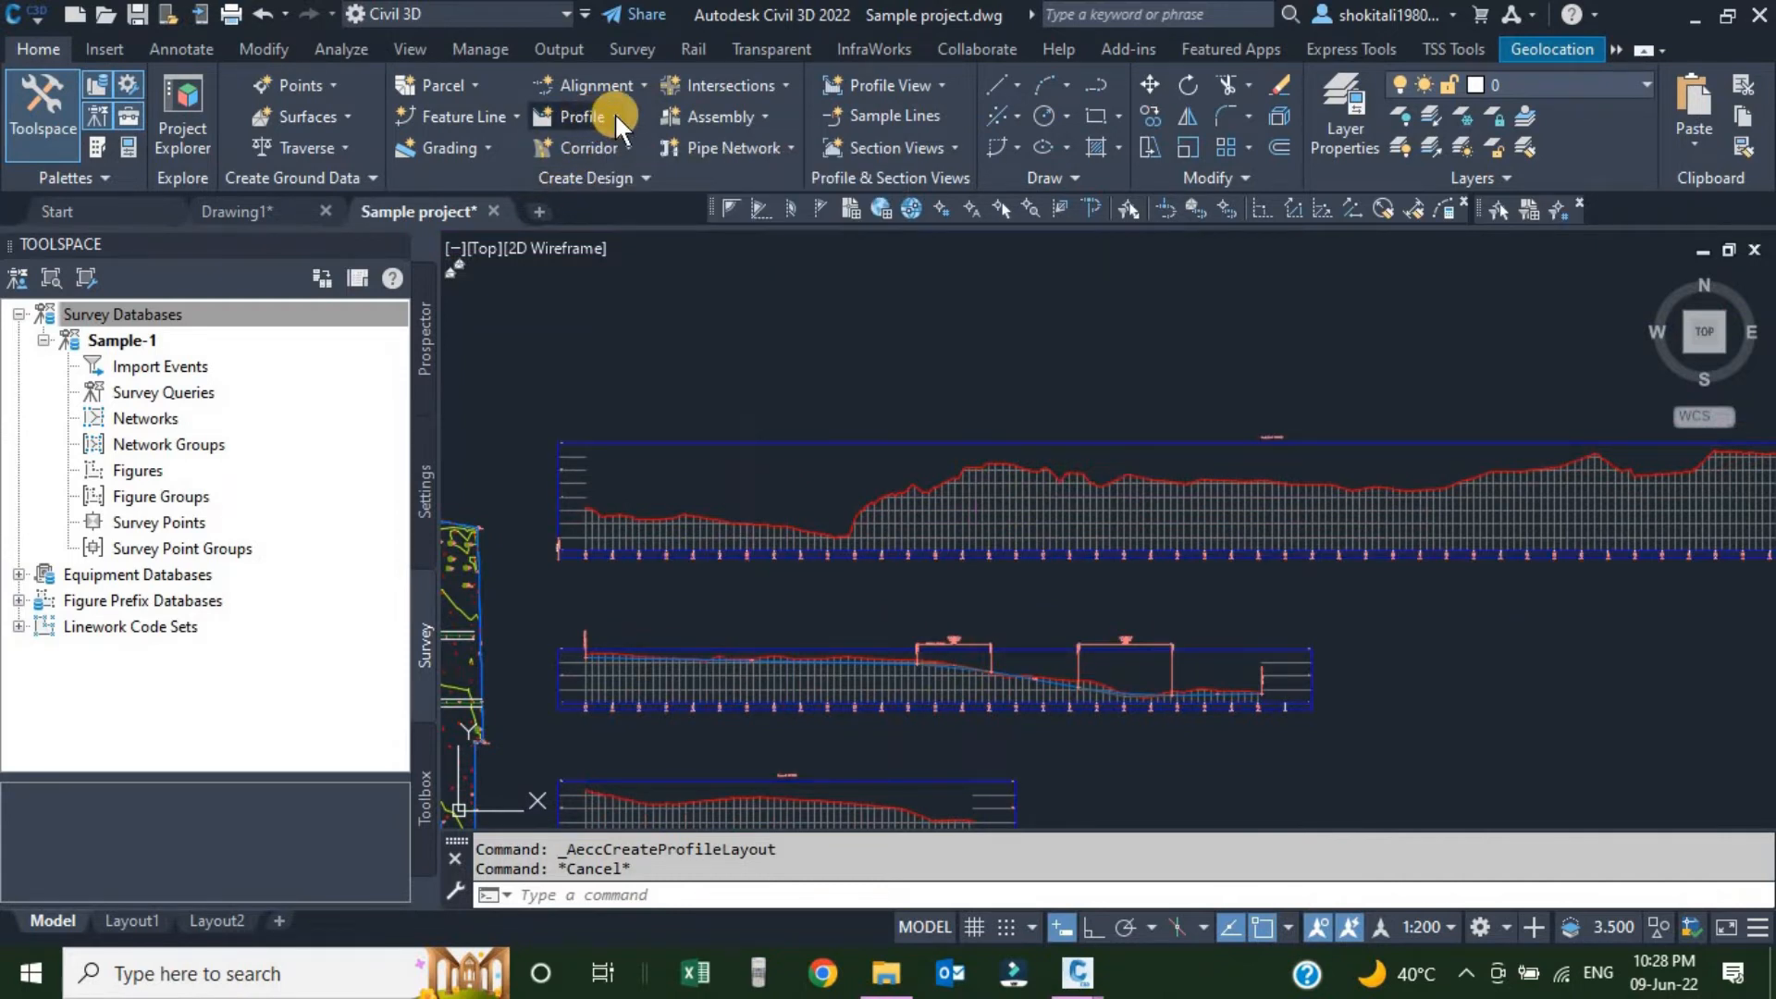
left_click(615, 115)
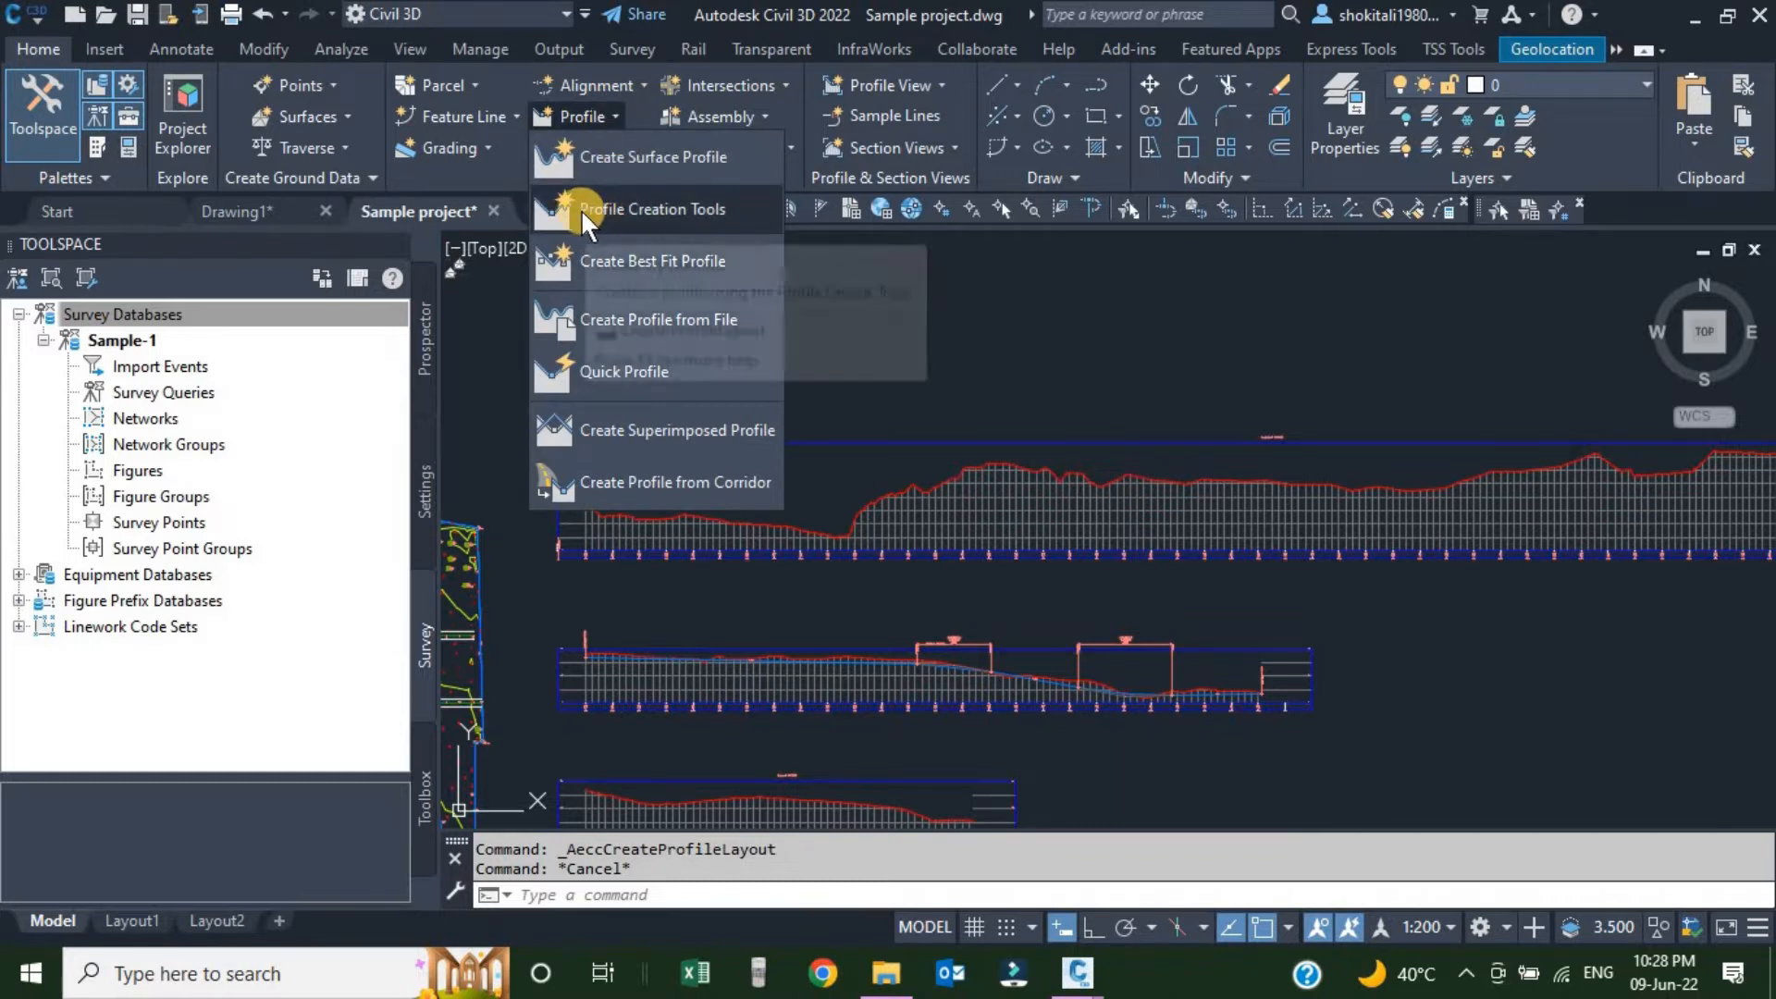
left_click(647, 207)
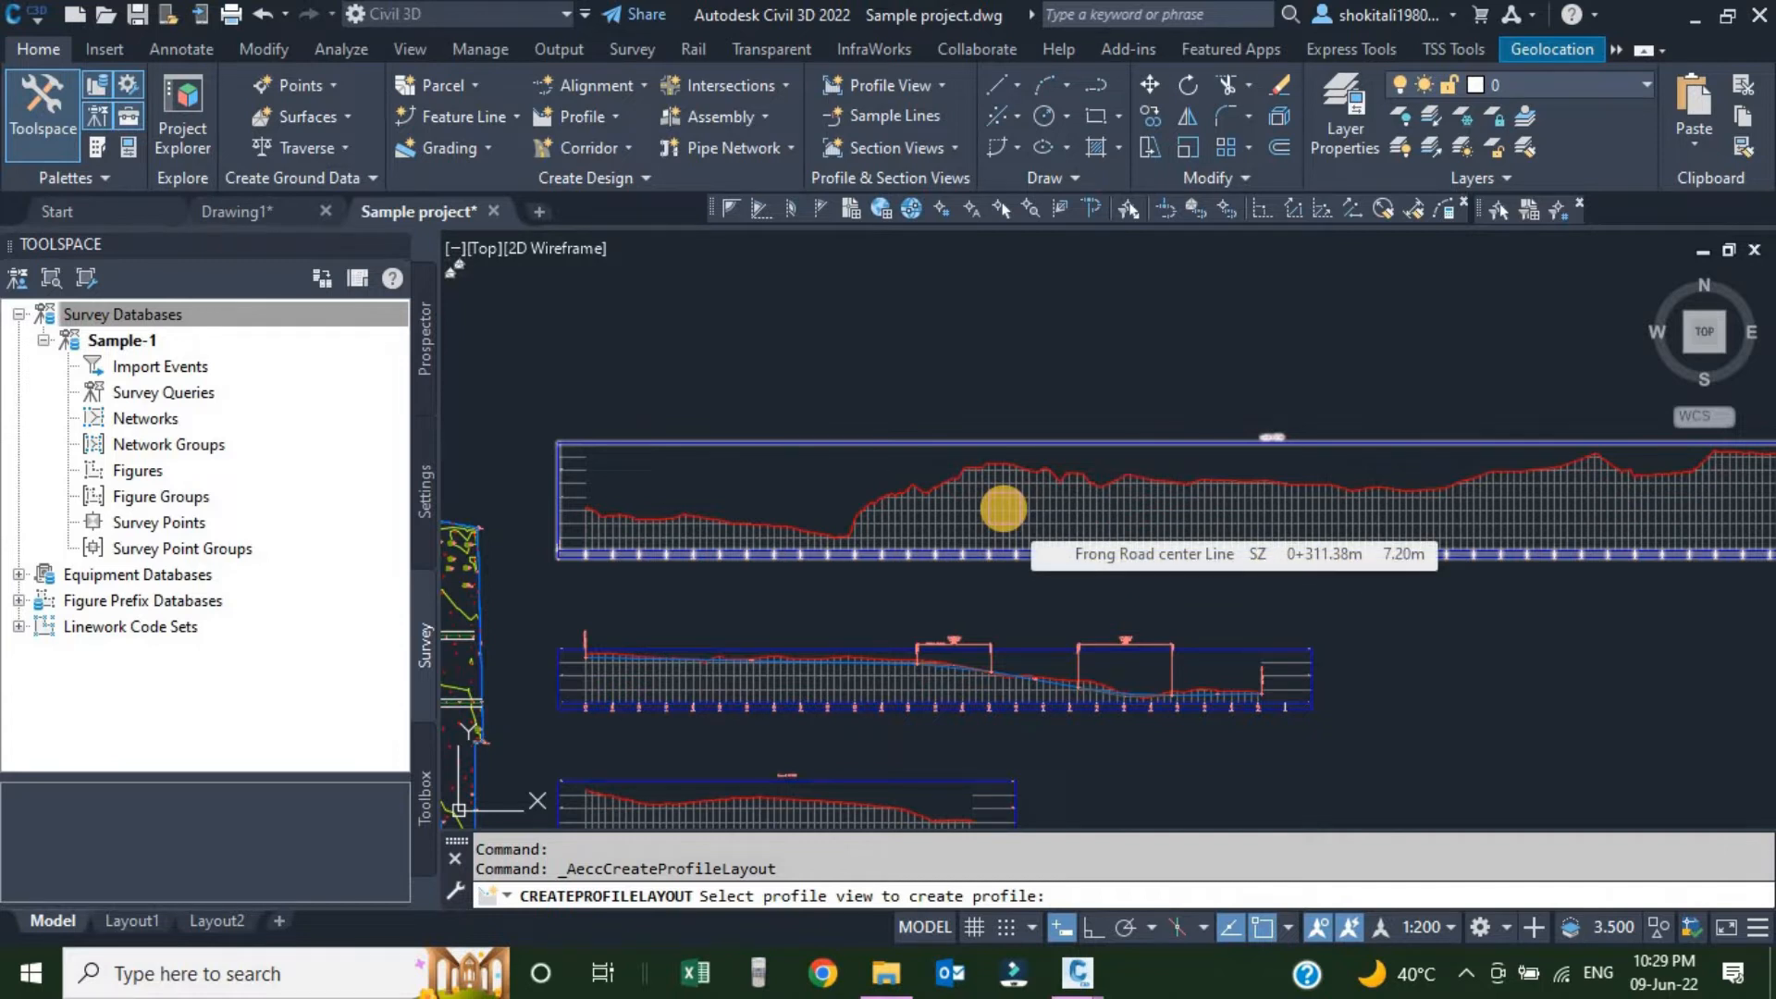
left_click(1002, 508)
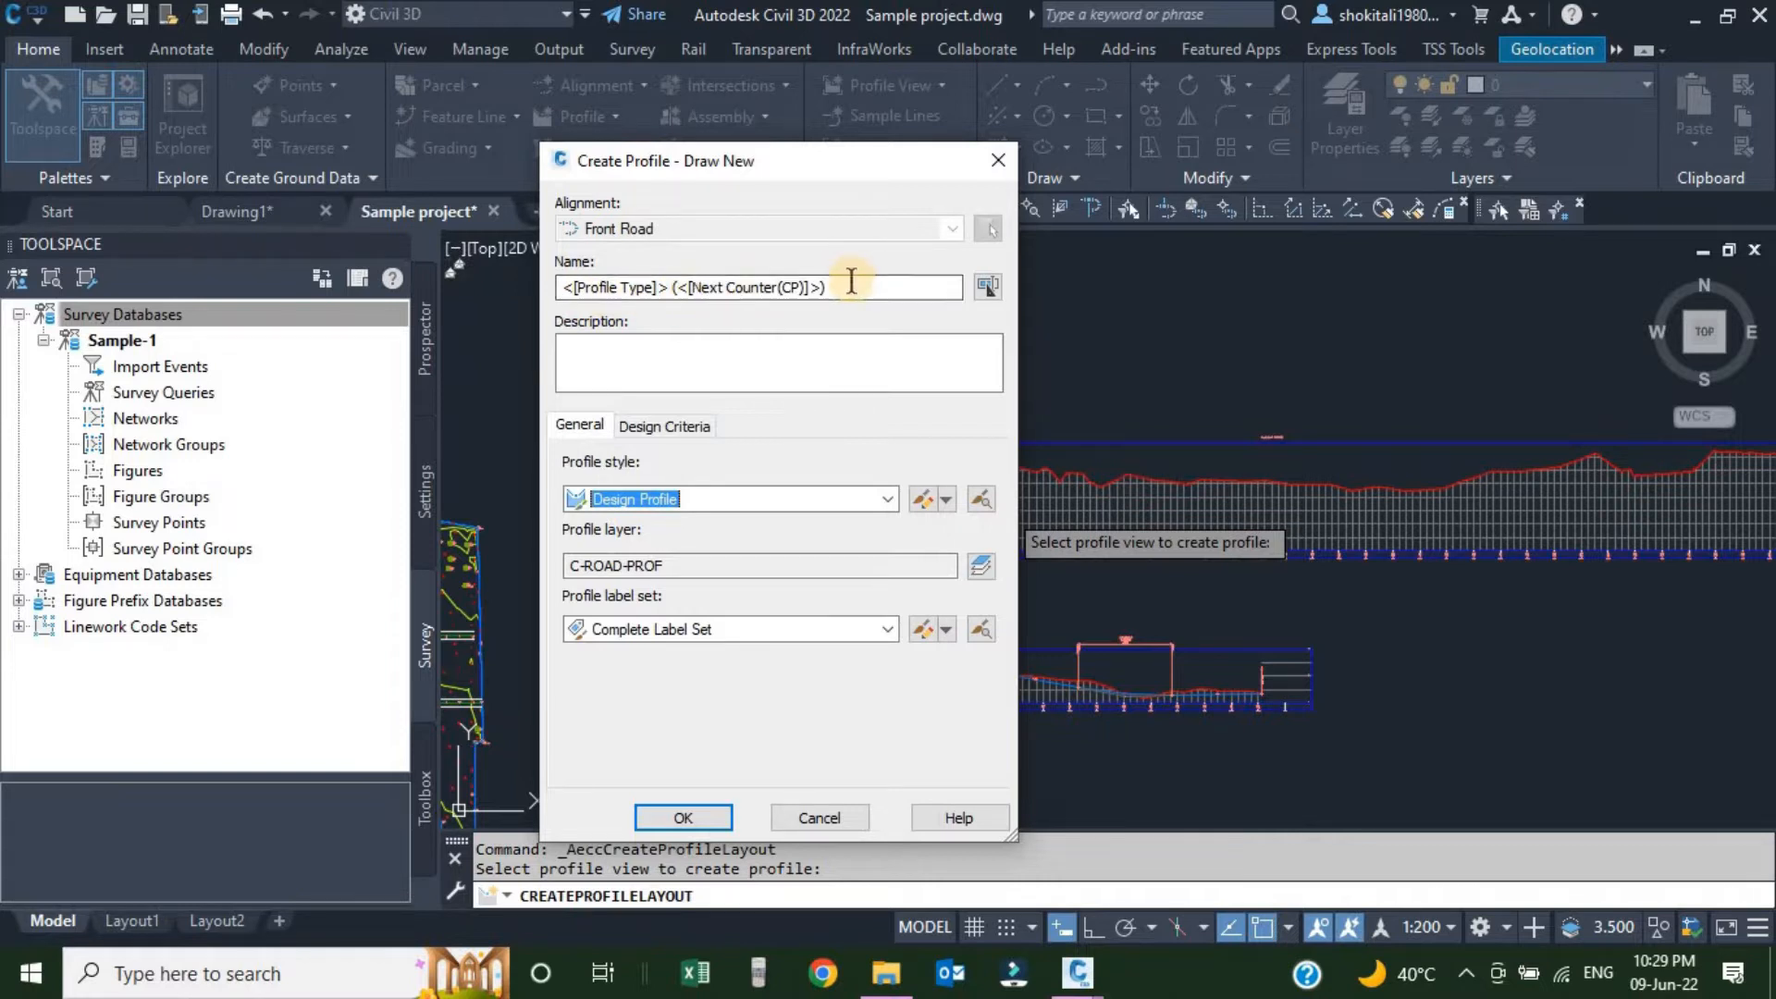
left_click_drag(844, 280, 529, 319)
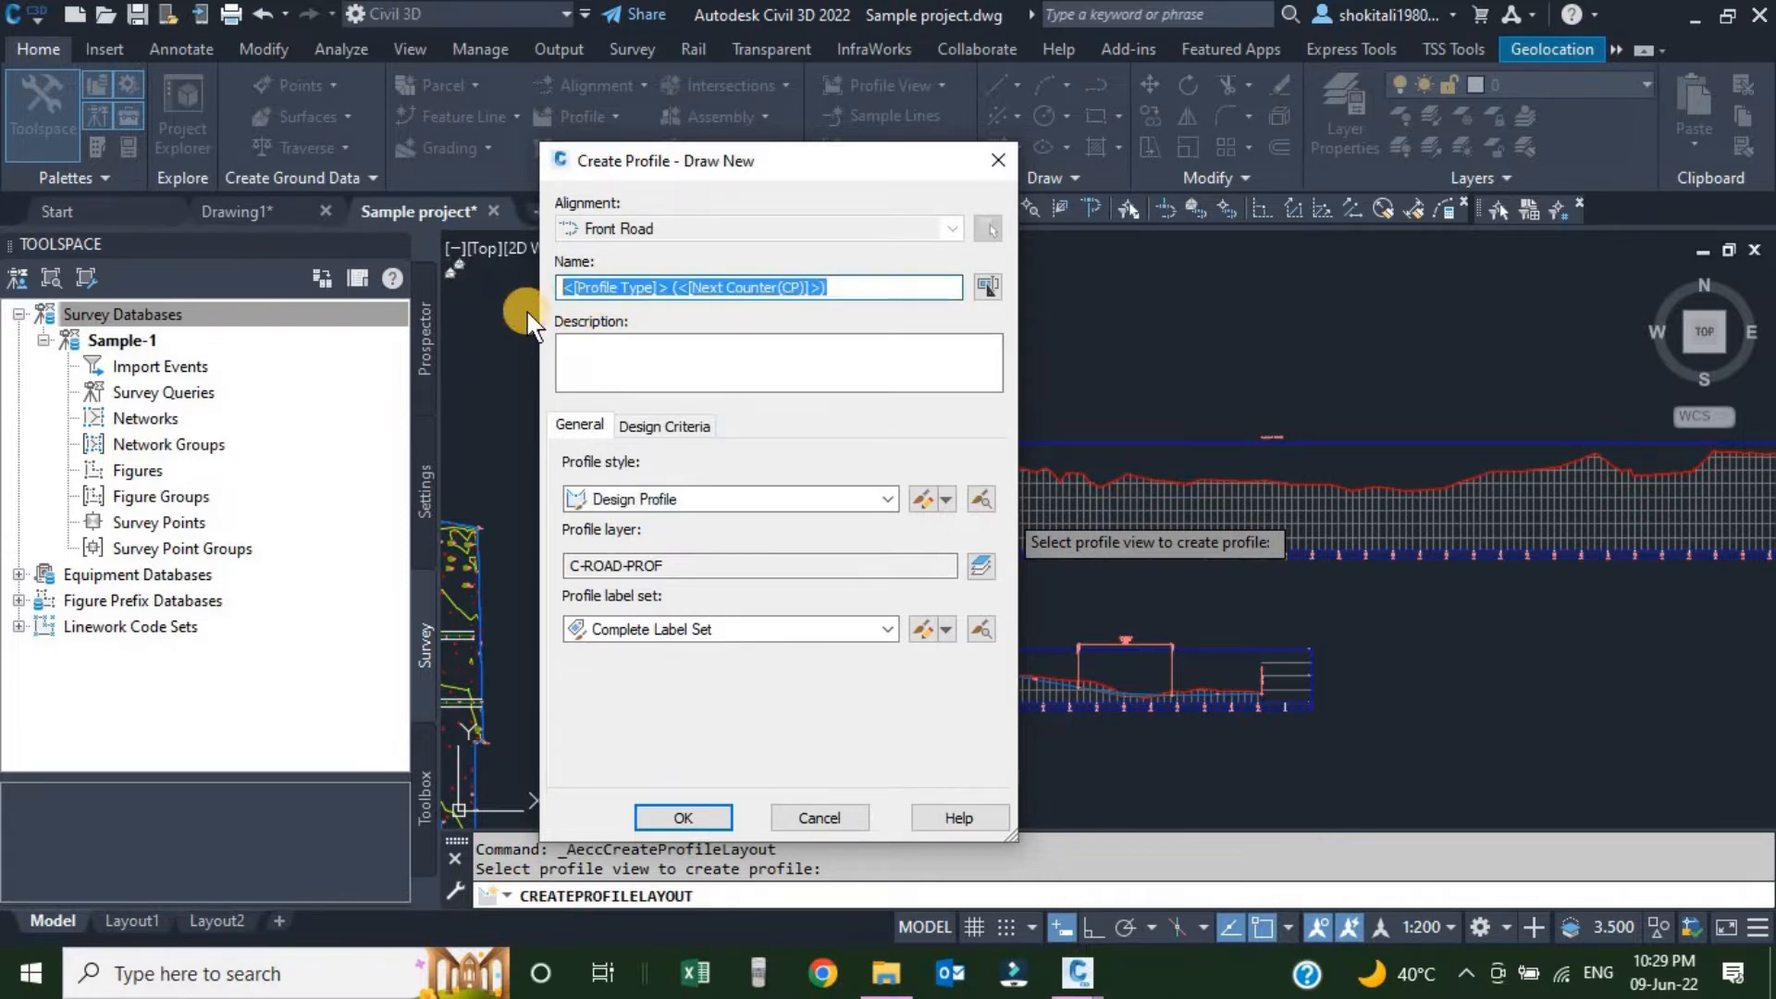
type("Front Road-FGL")
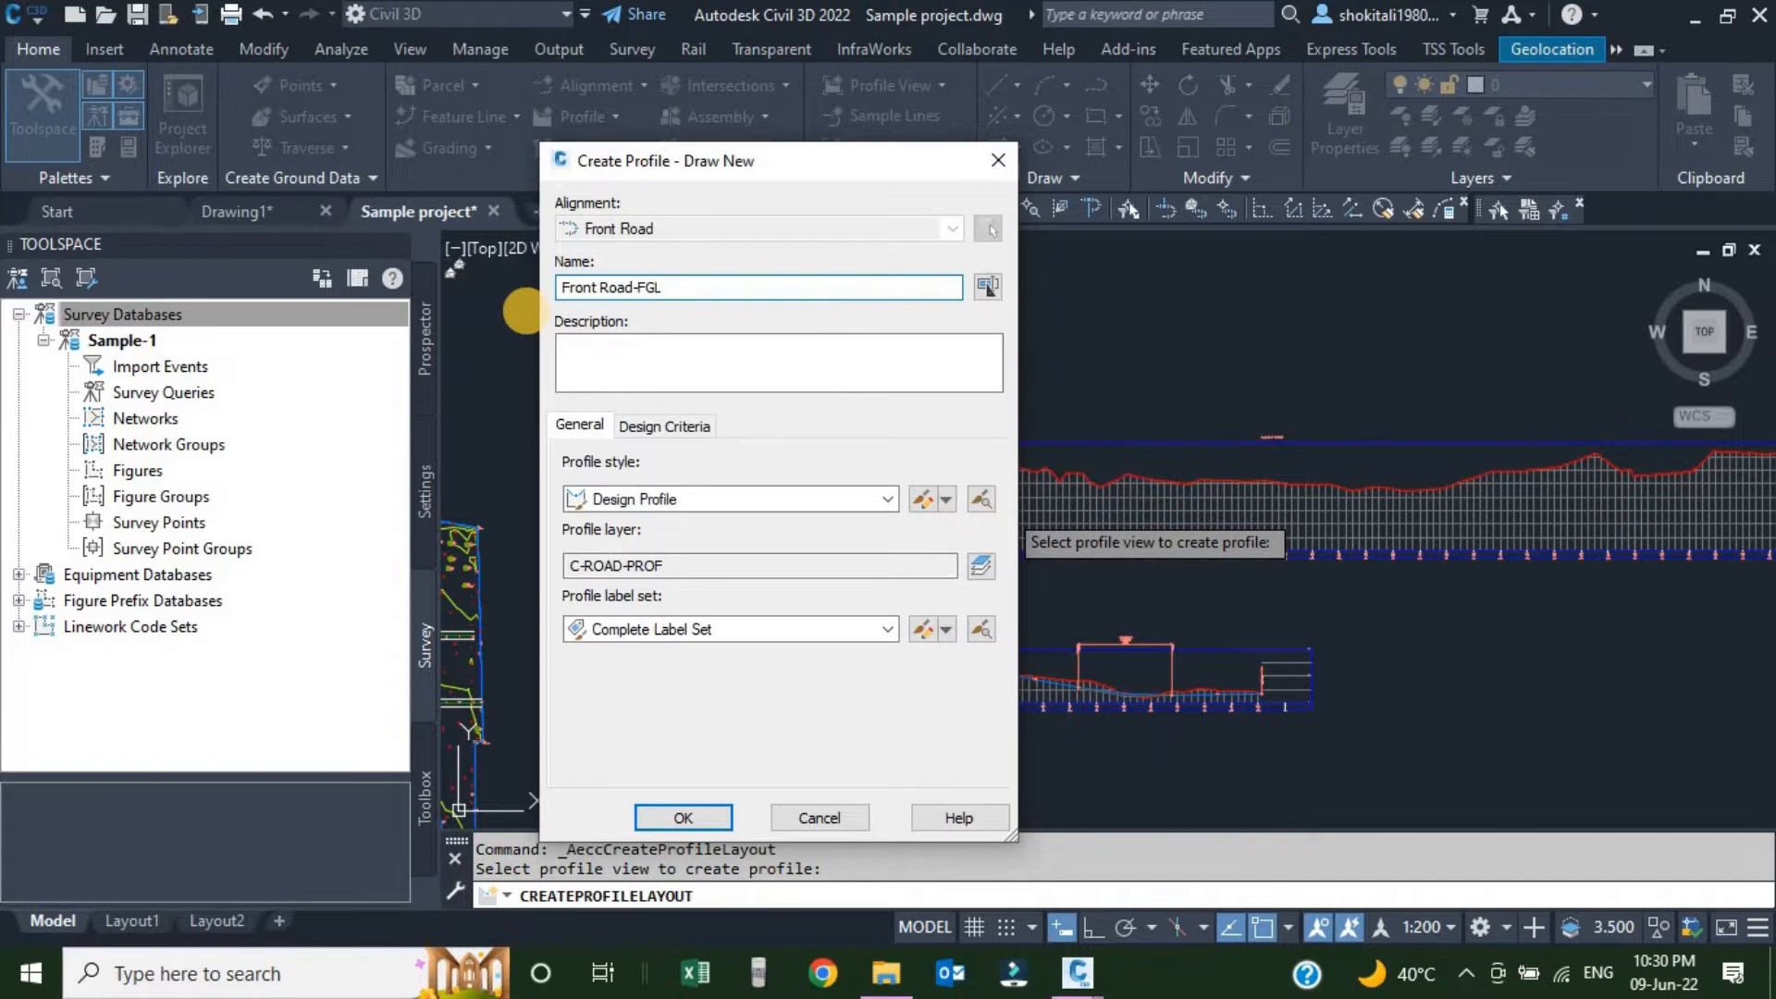
left_click(585, 346)
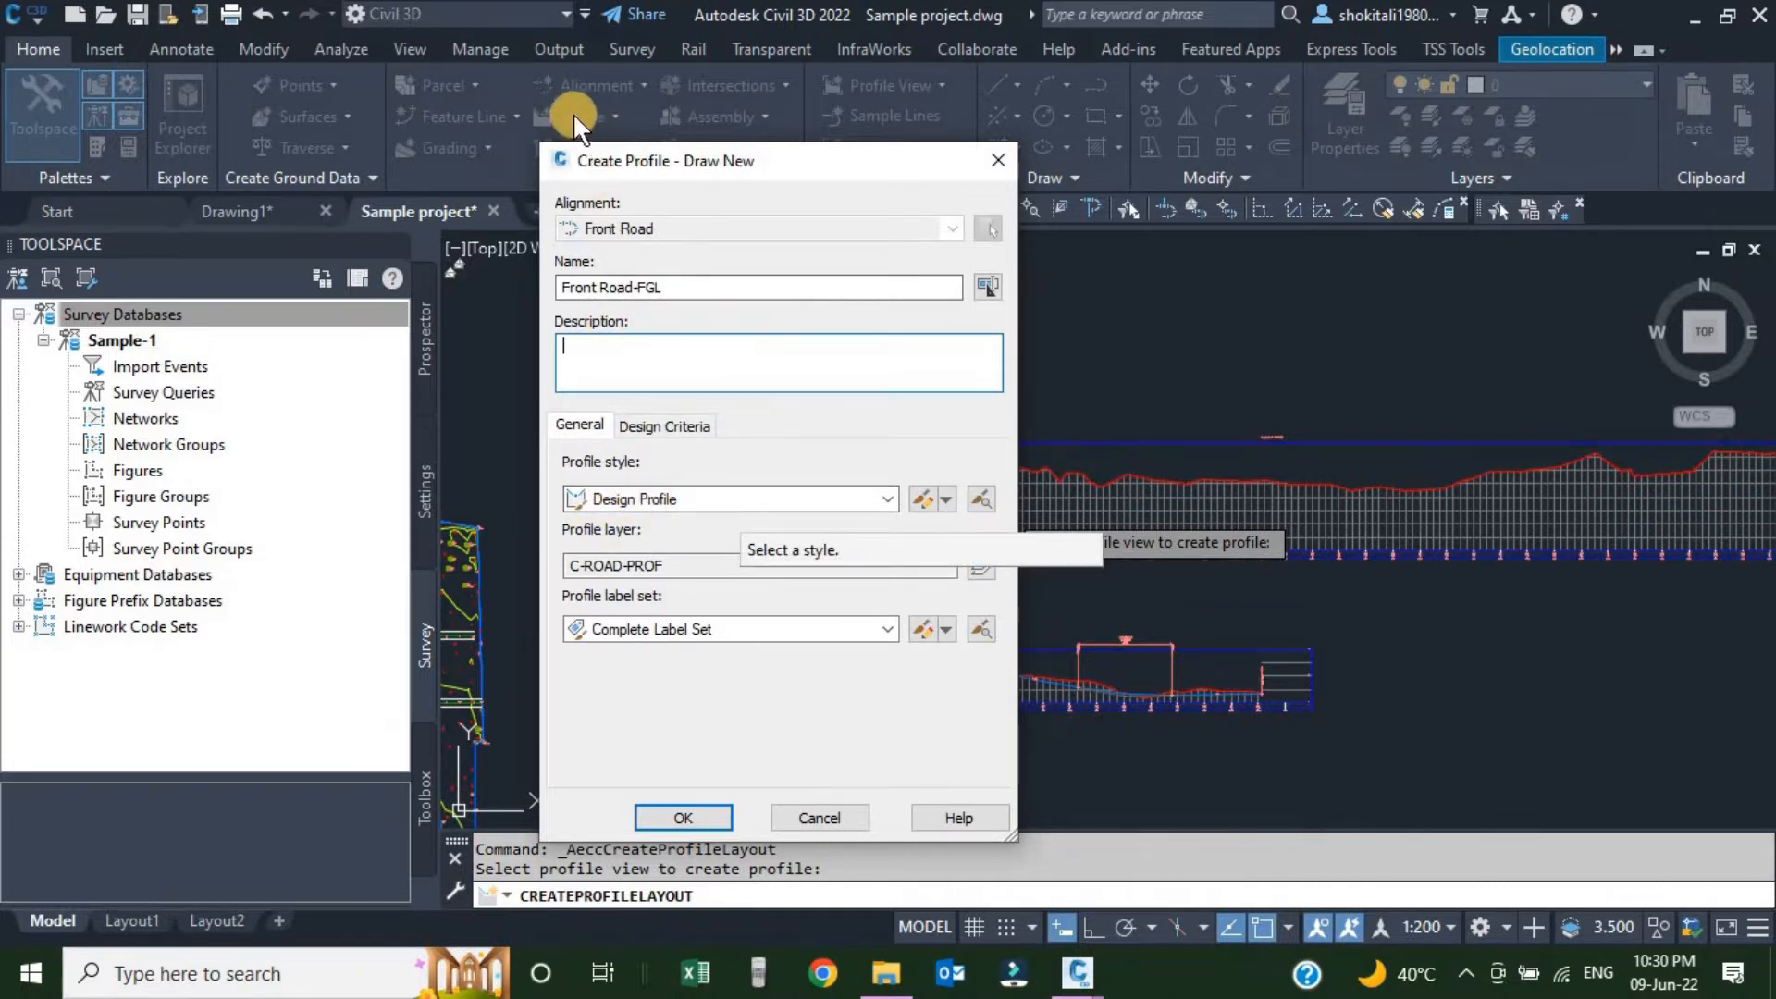
Assign the Design Profile style and set the profile label set to <none>.
left_click(889, 500)
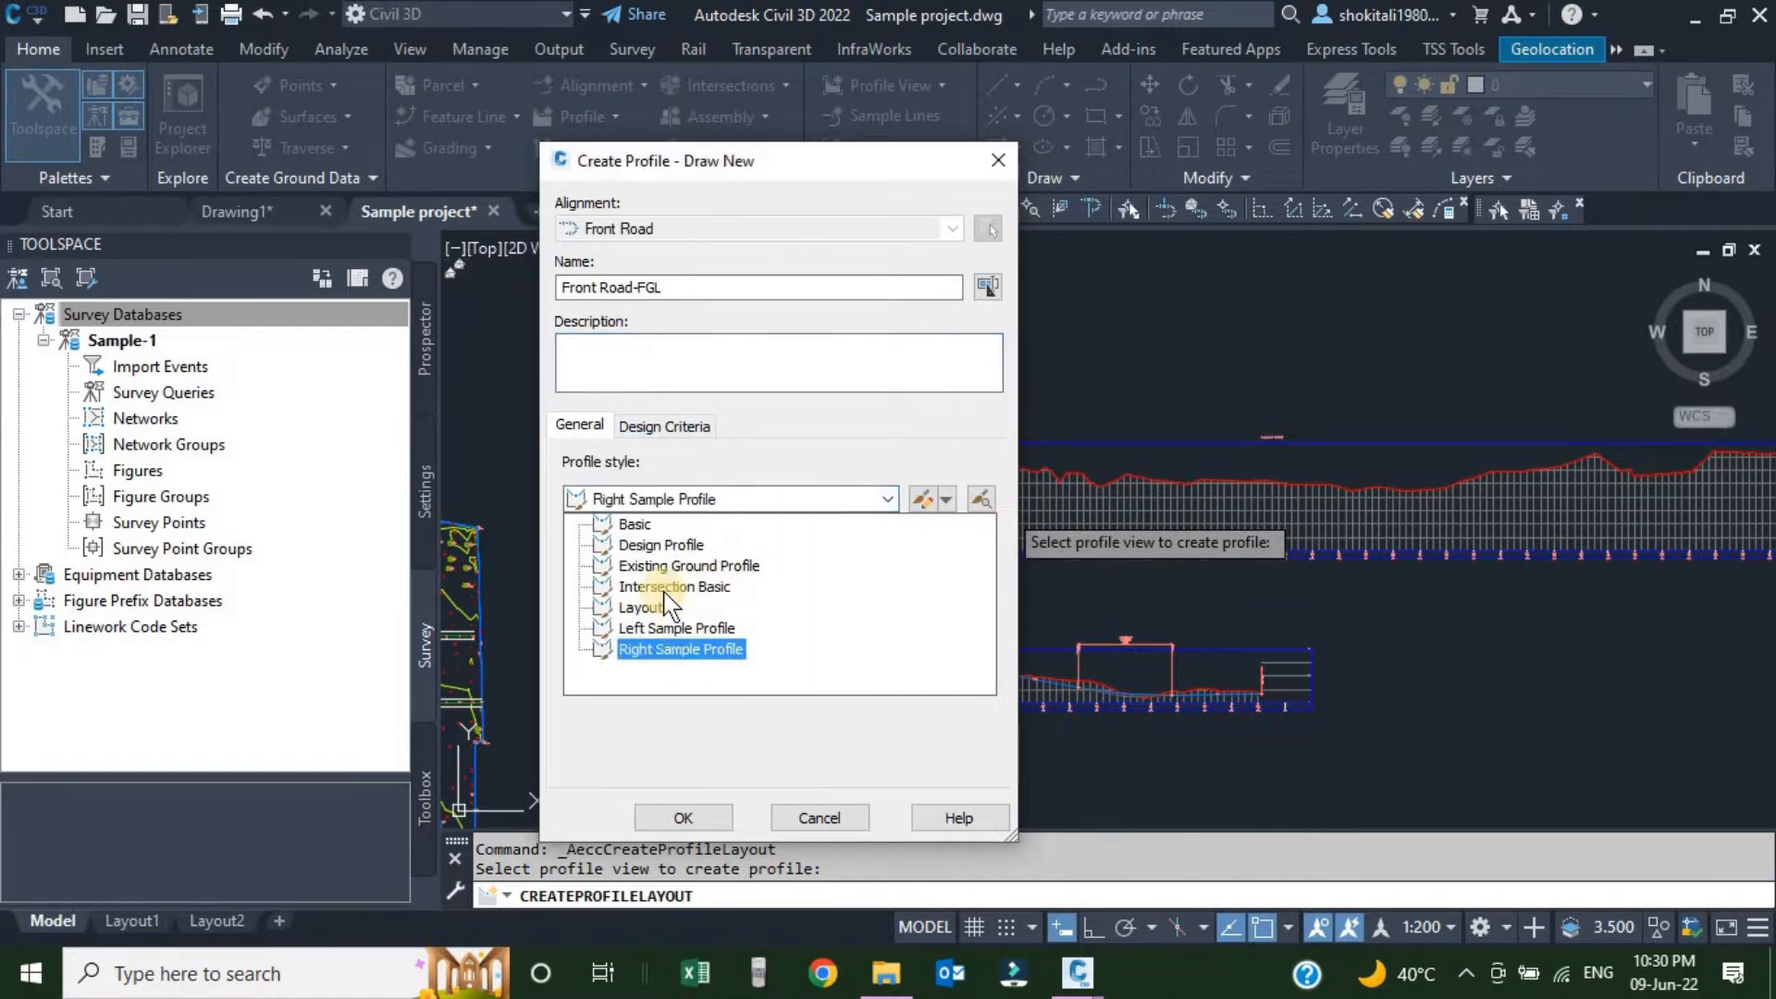
left_click(659, 545)
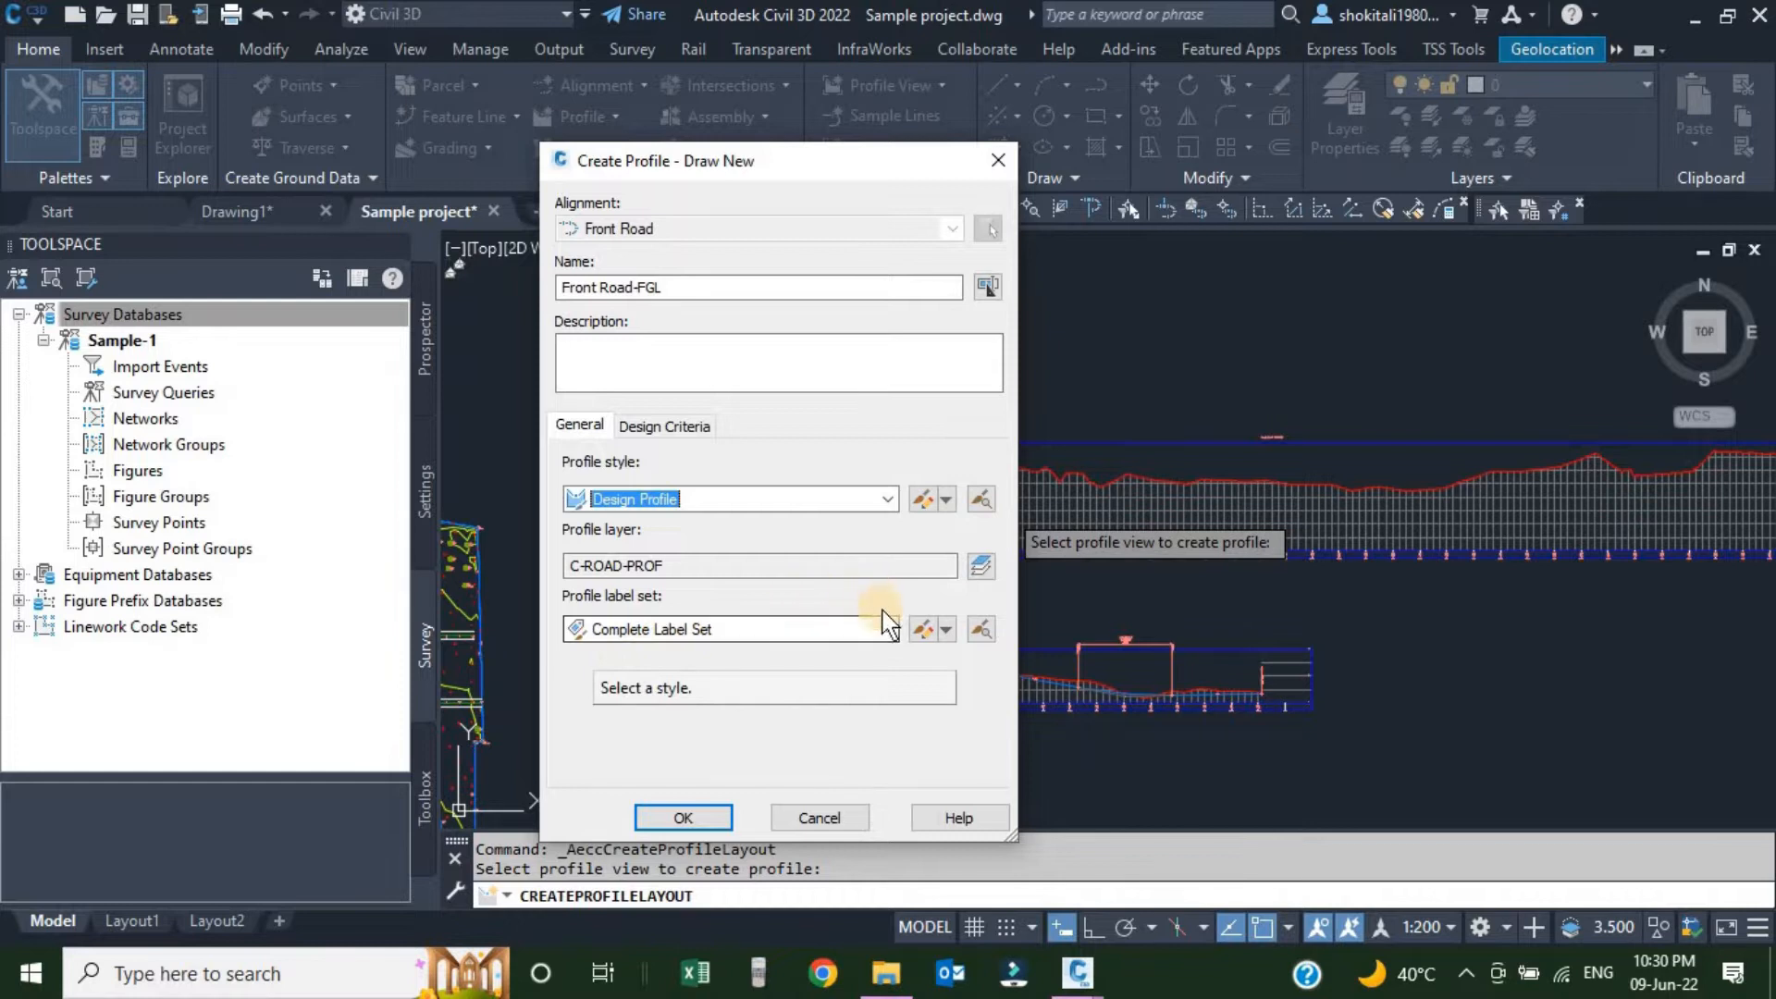
left_click(886, 634)
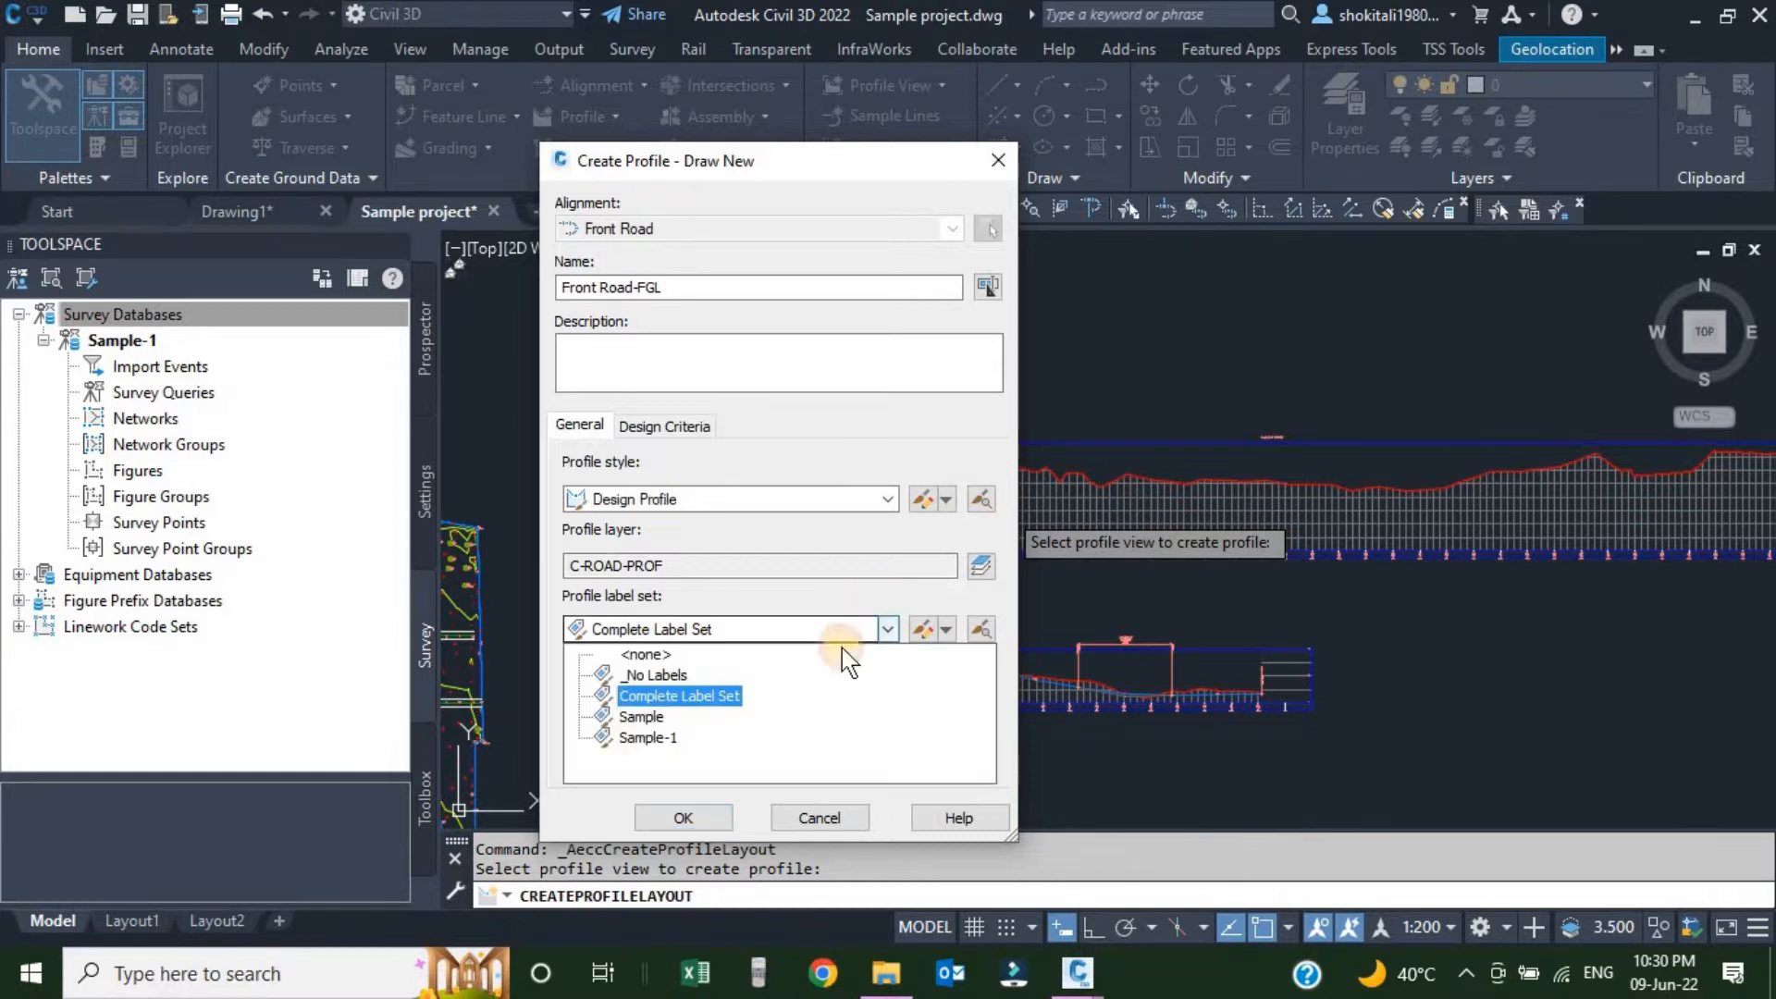
left_click(659, 655)
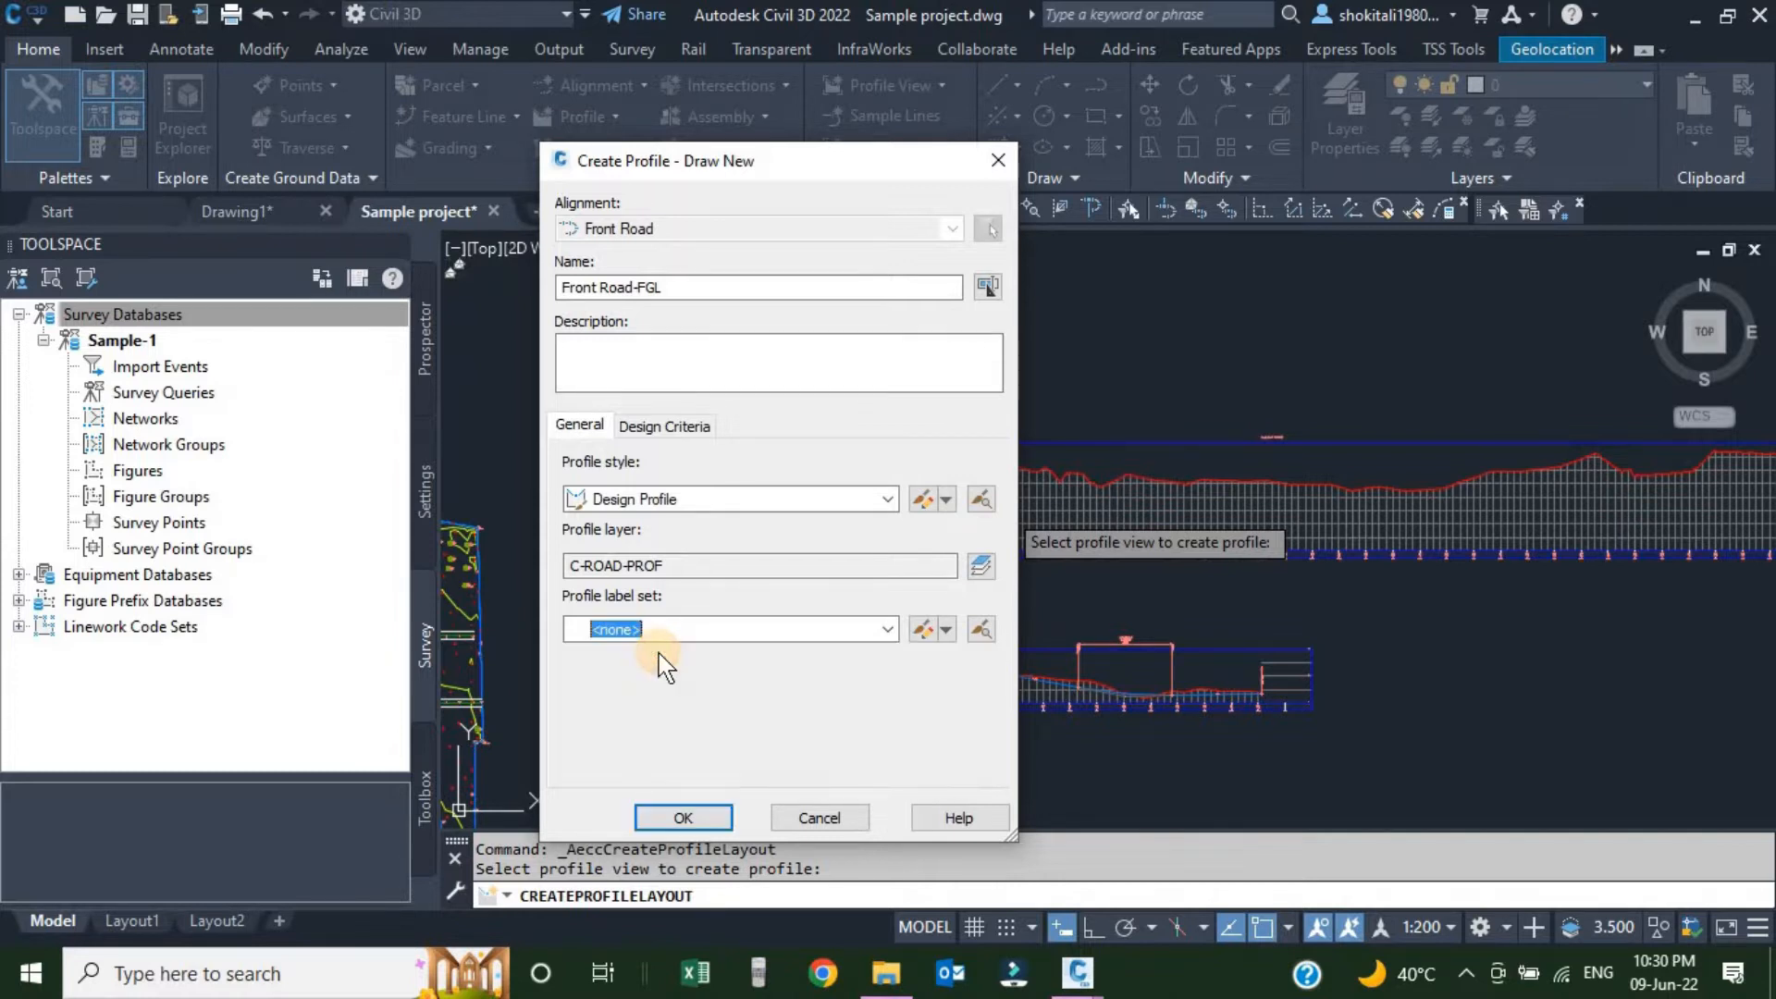
Enable criteria-based design for the Front Road-FGL profile.
left_click(664, 427)
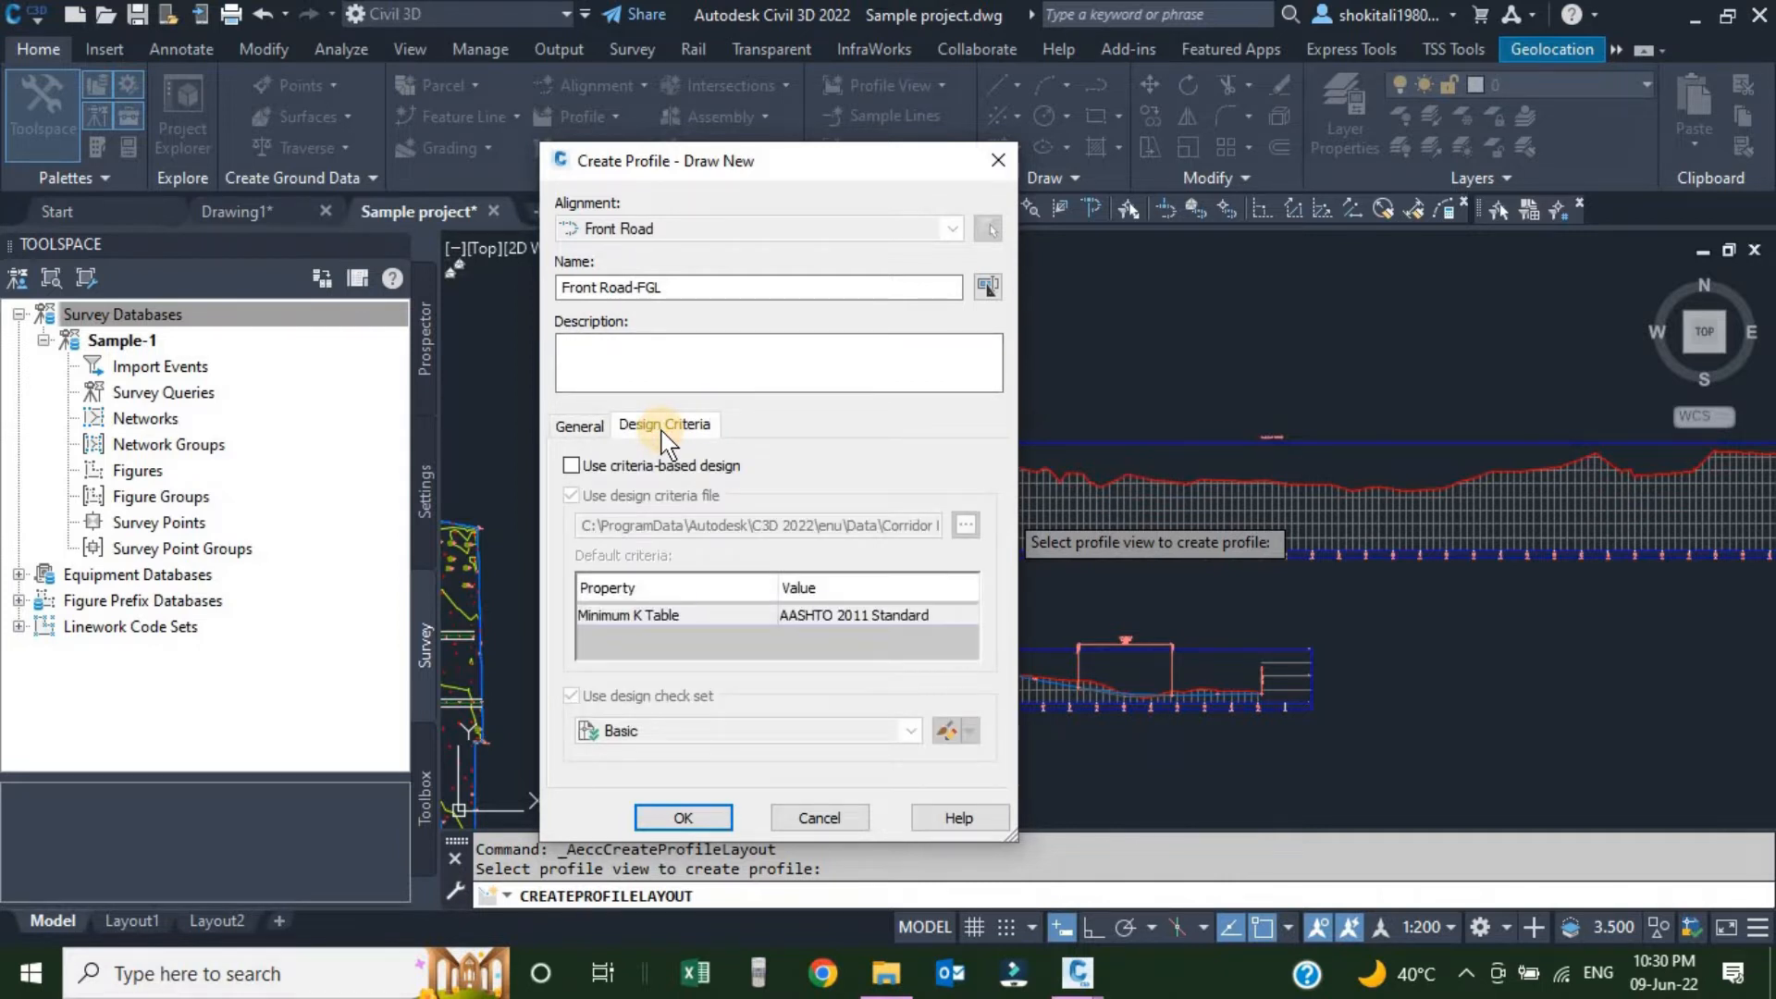
left_click(572, 466)
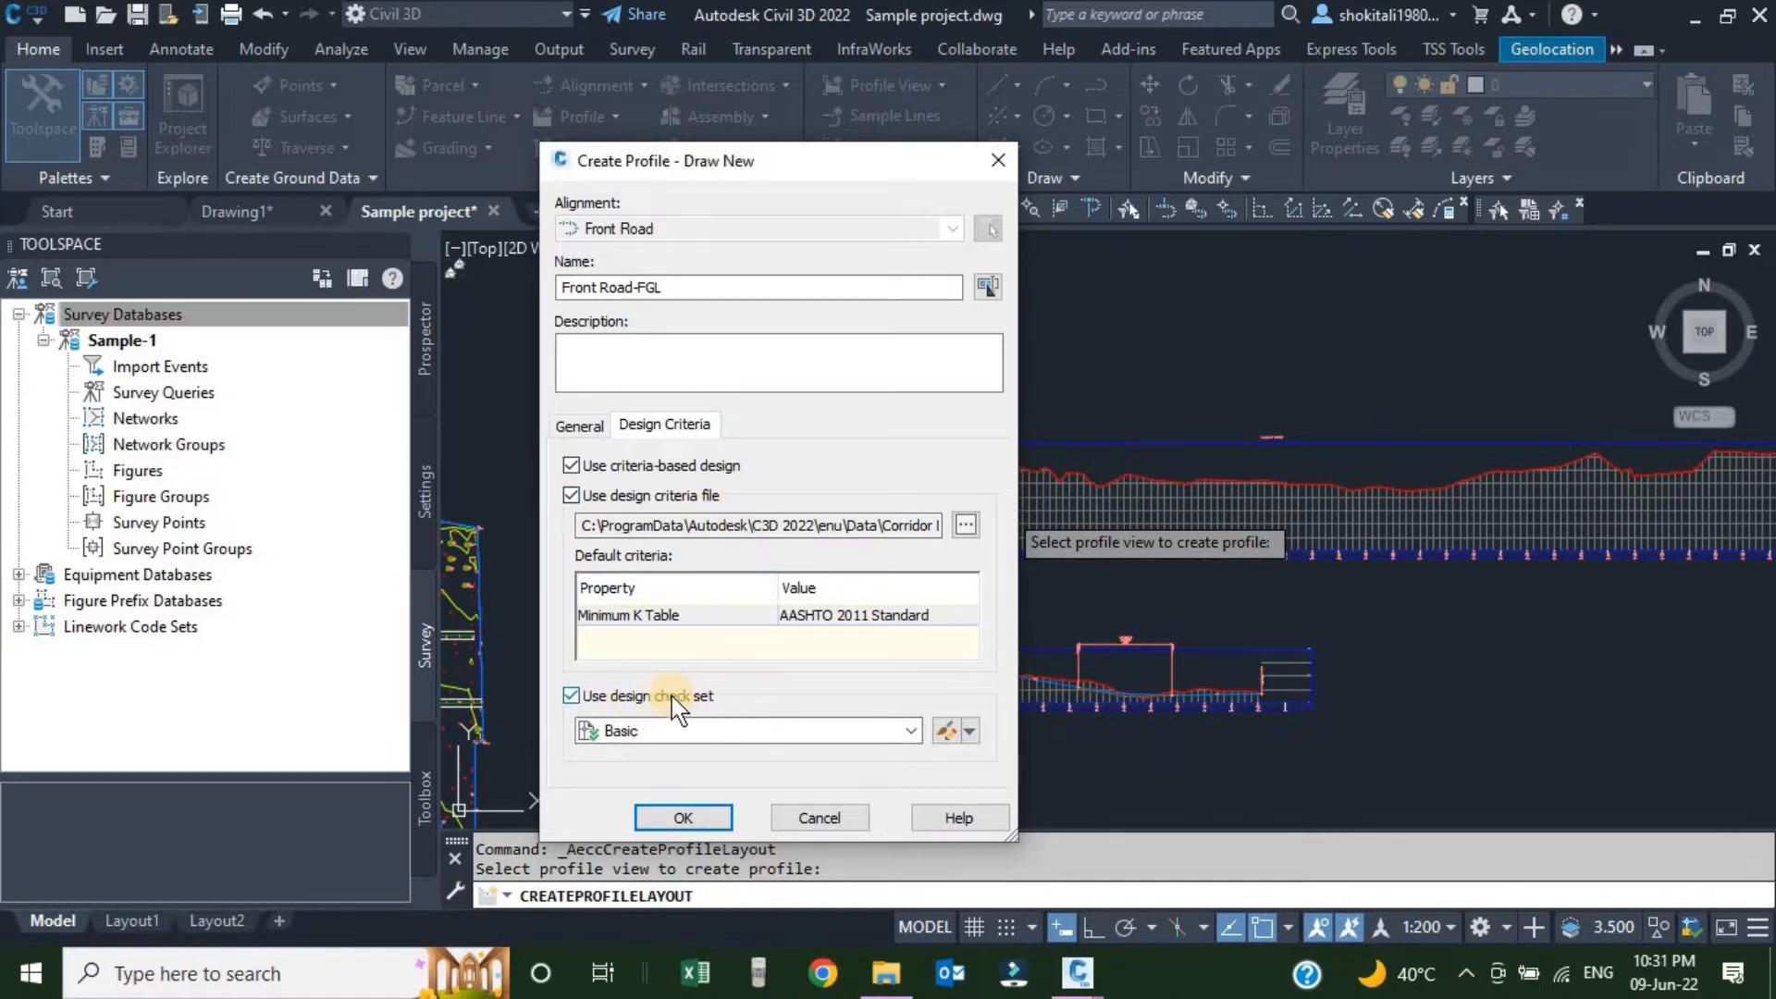
left_click(571, 495)
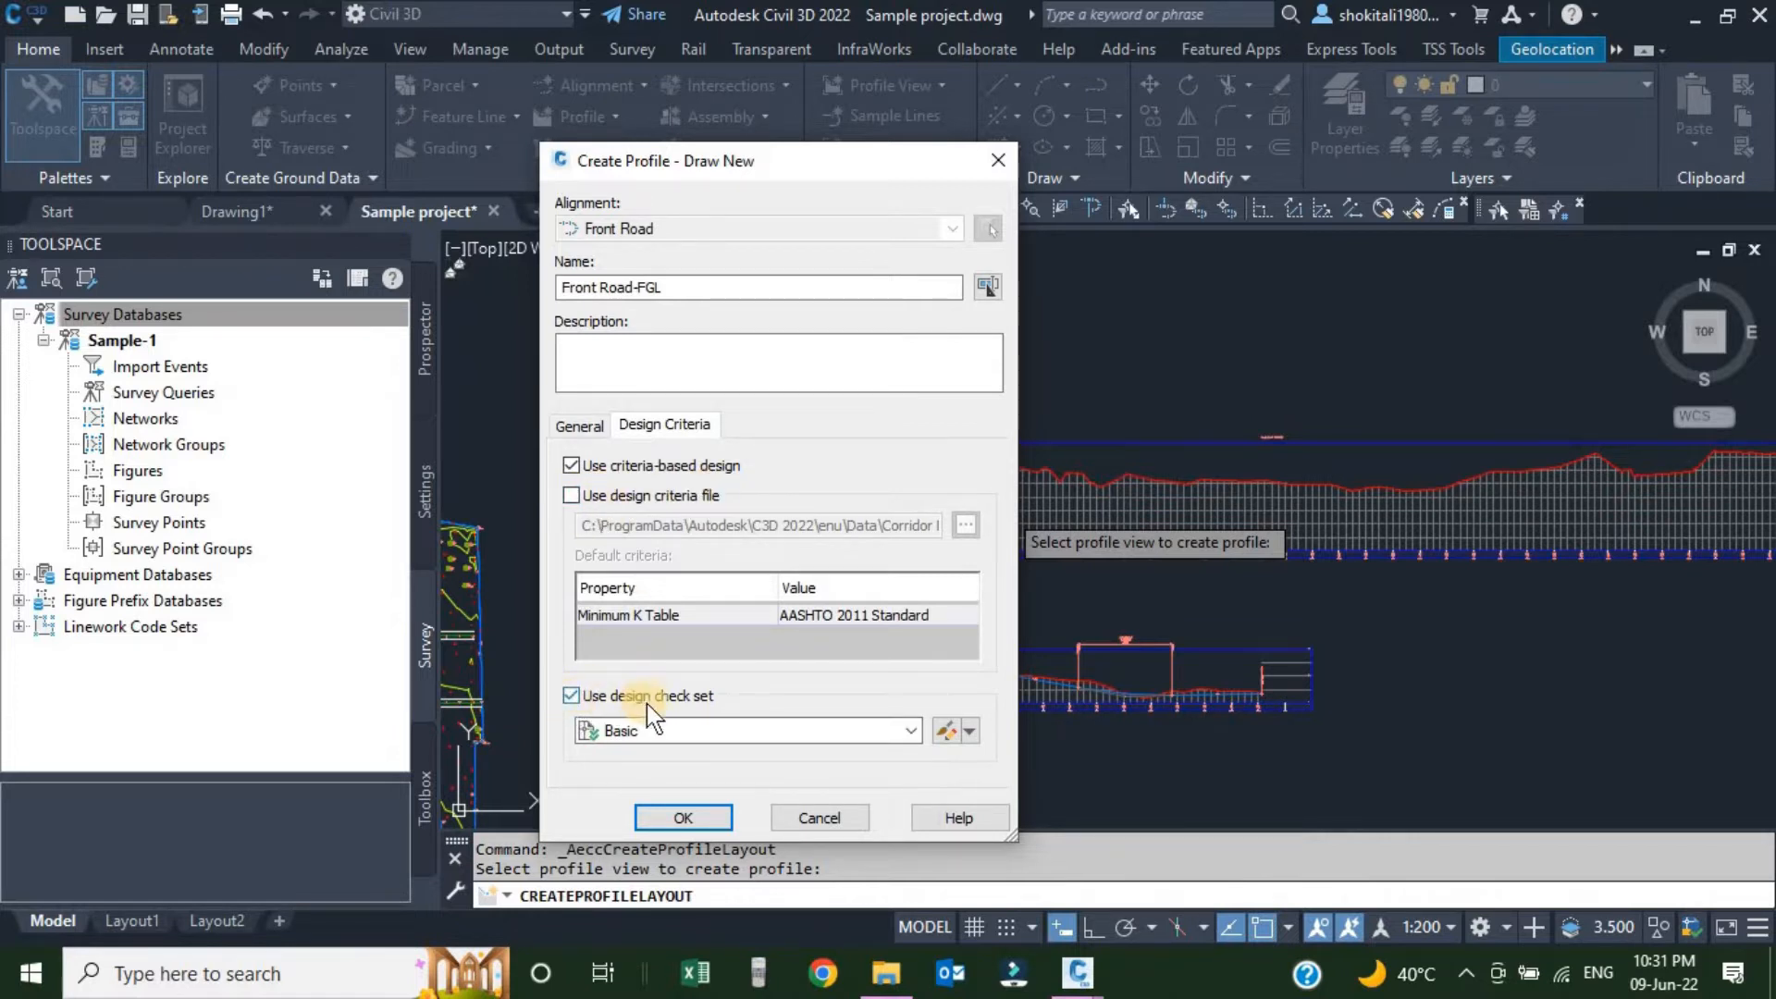
left_click(572, 496)
left_click(570, 696)
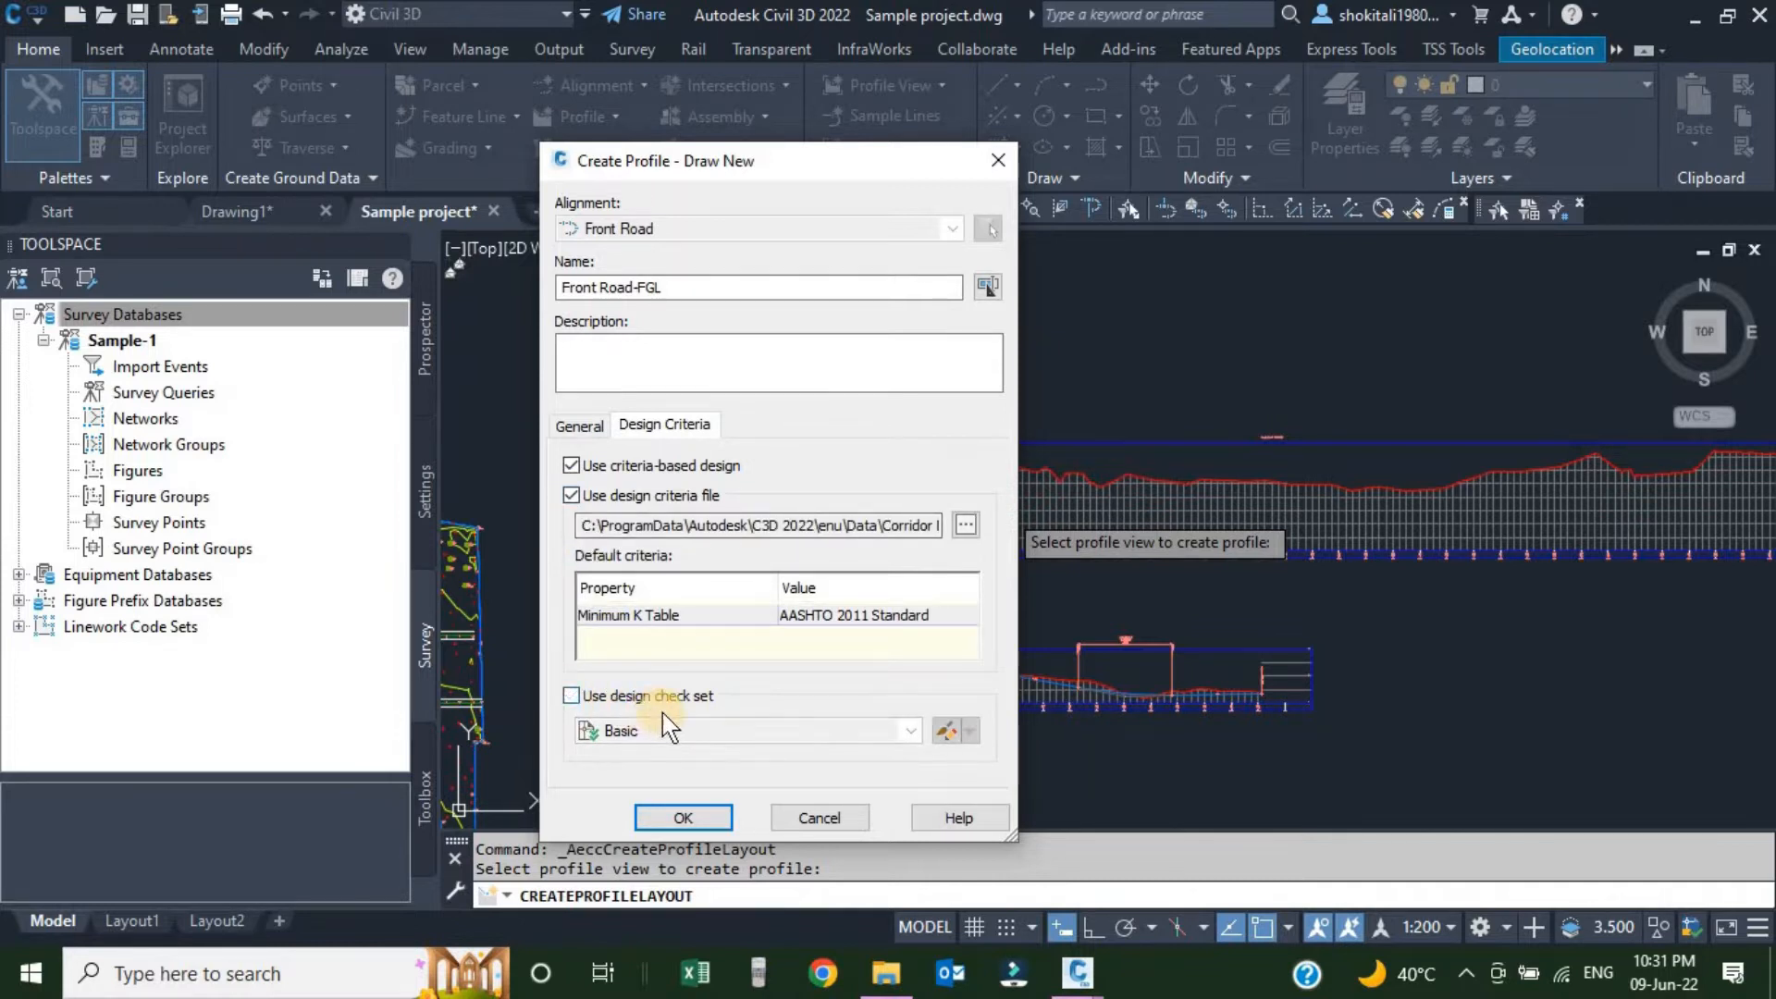
left_click(571, 696)
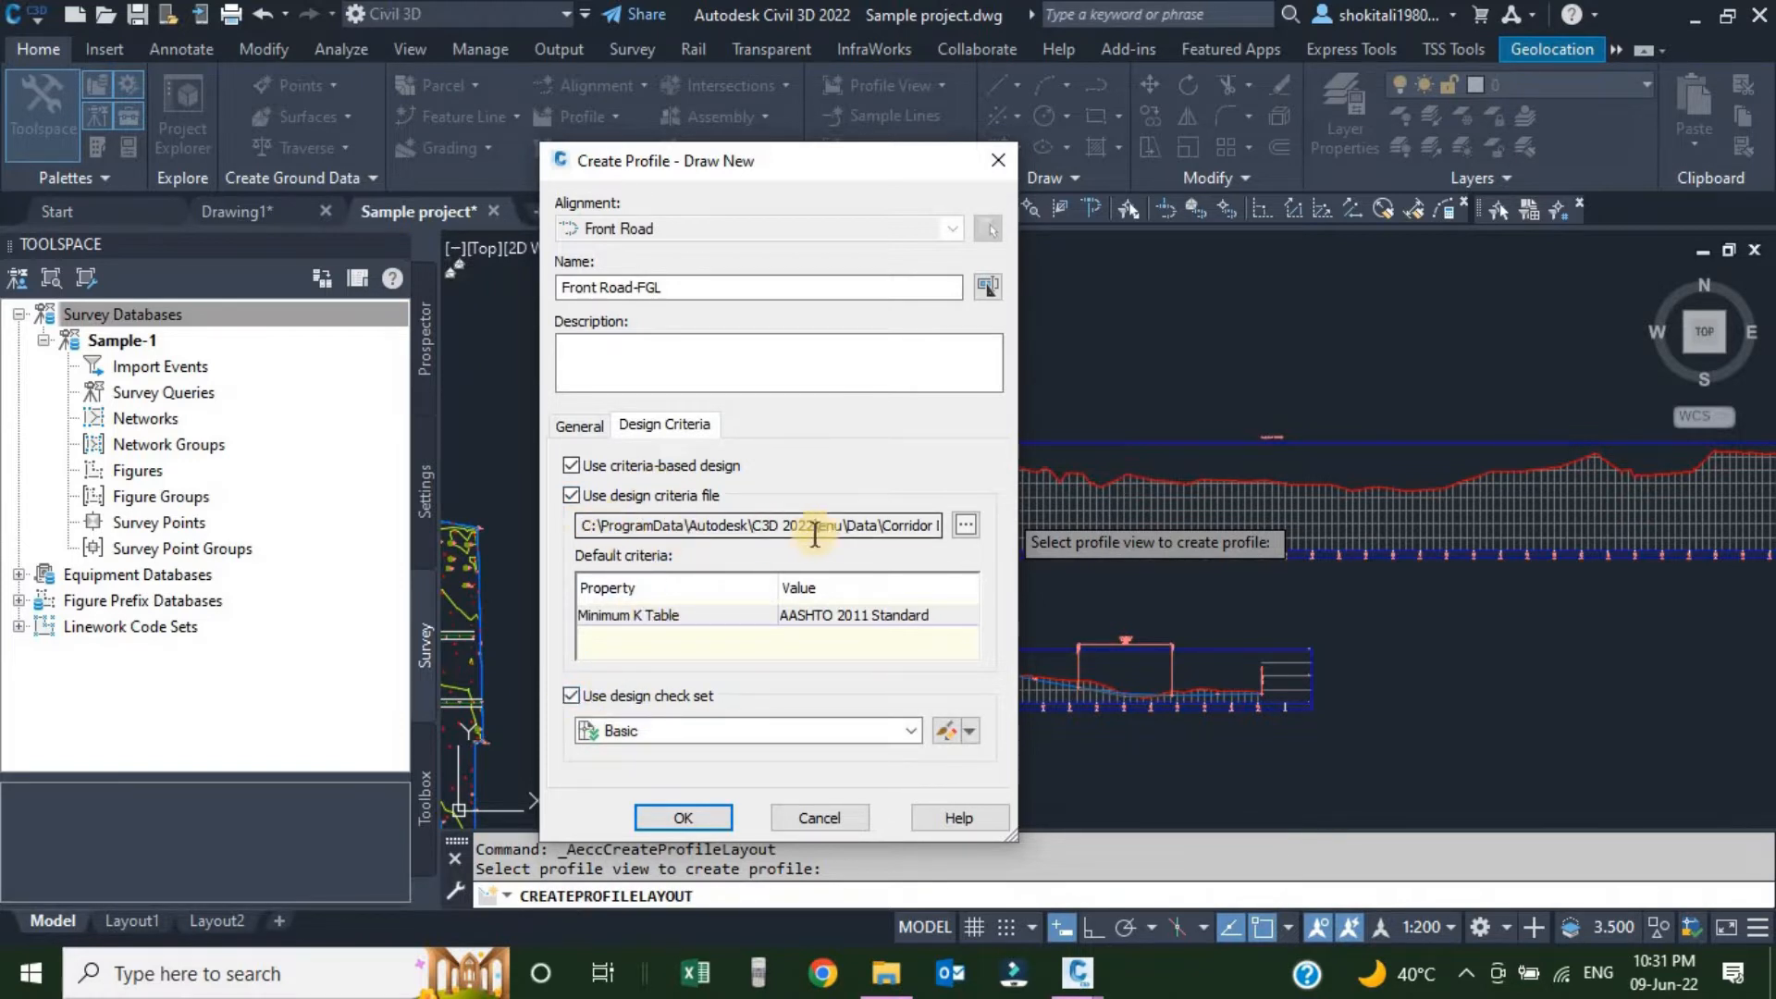
left_click(966, 525)
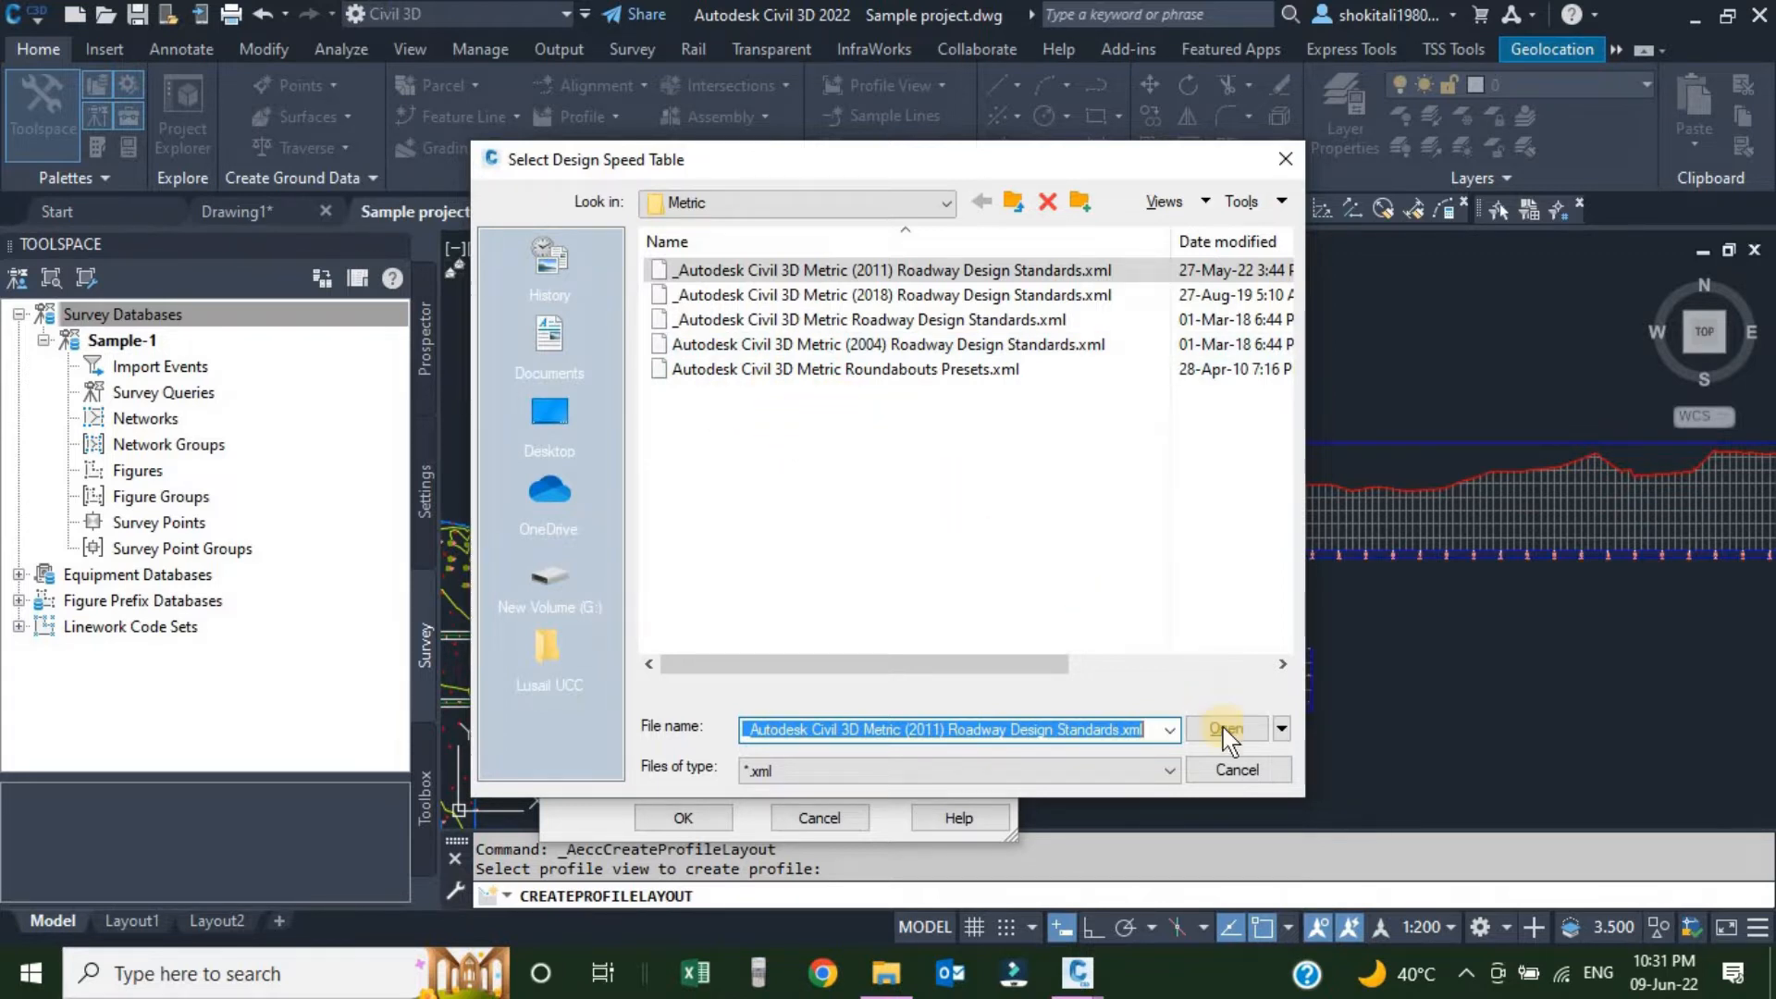
left_click(1236, 769)
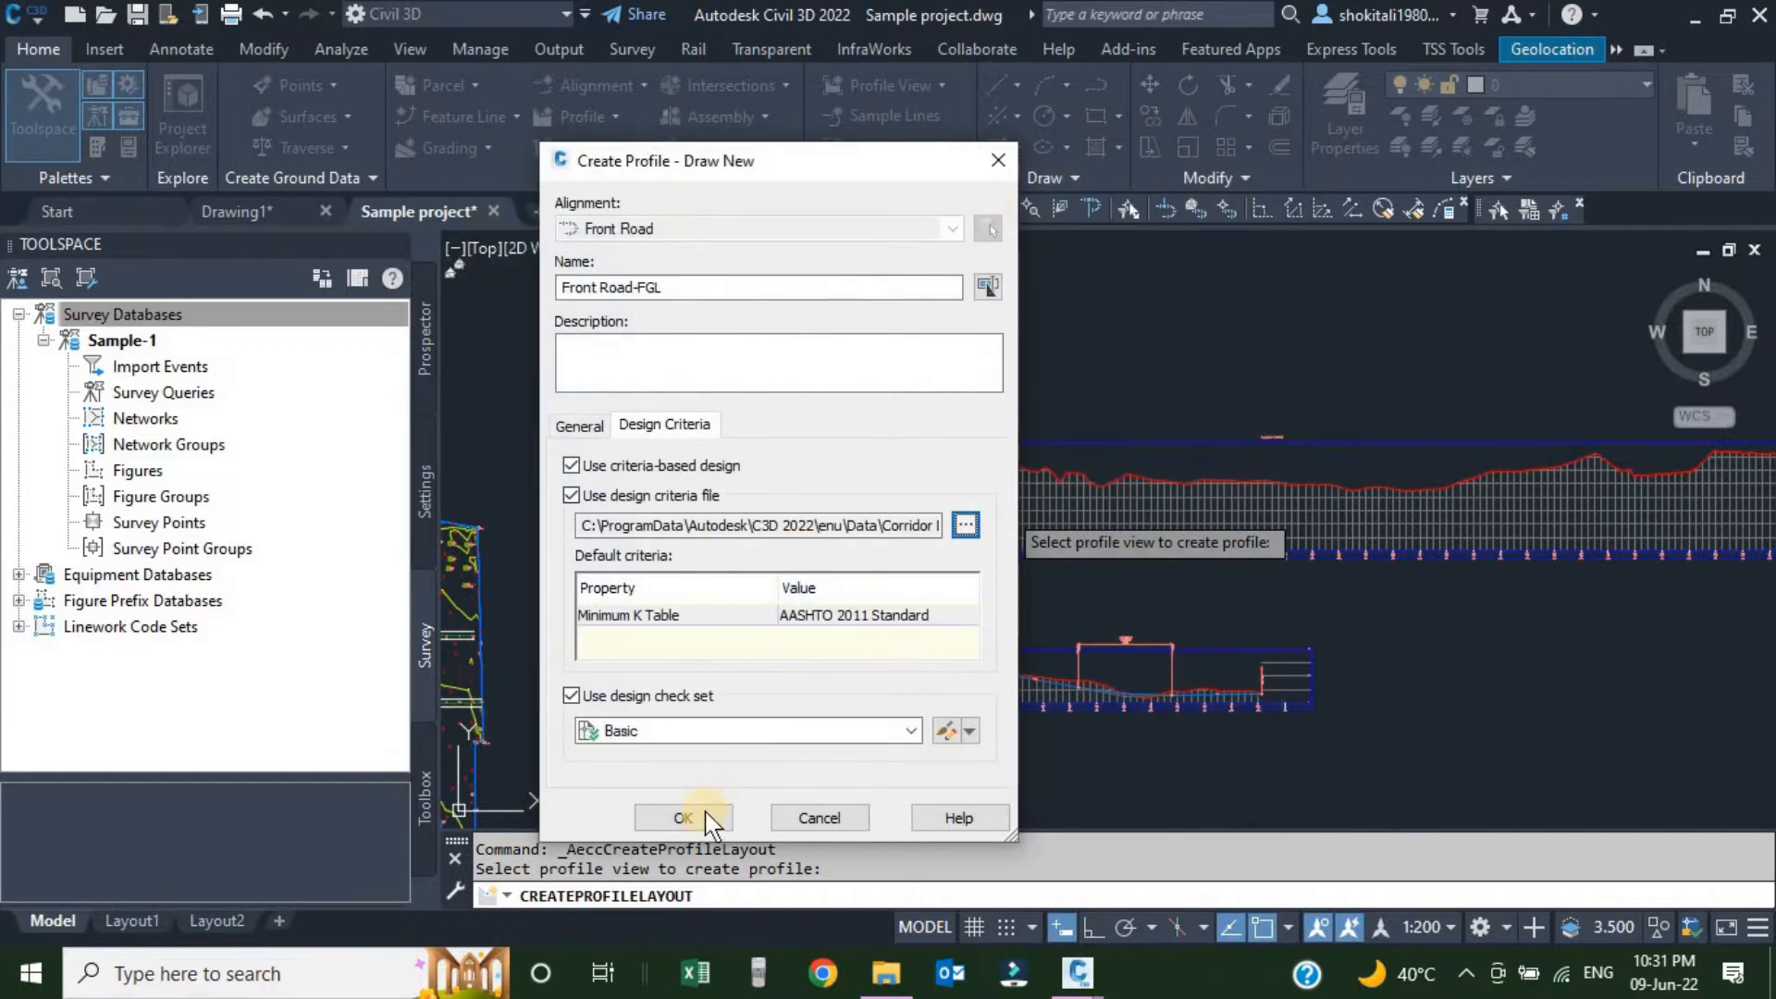
Disable the design criteria file and design check set, create the Front Road-FGL profile, and move the Profile Layout Tools clear of the profile views.
left_click(572, 495)
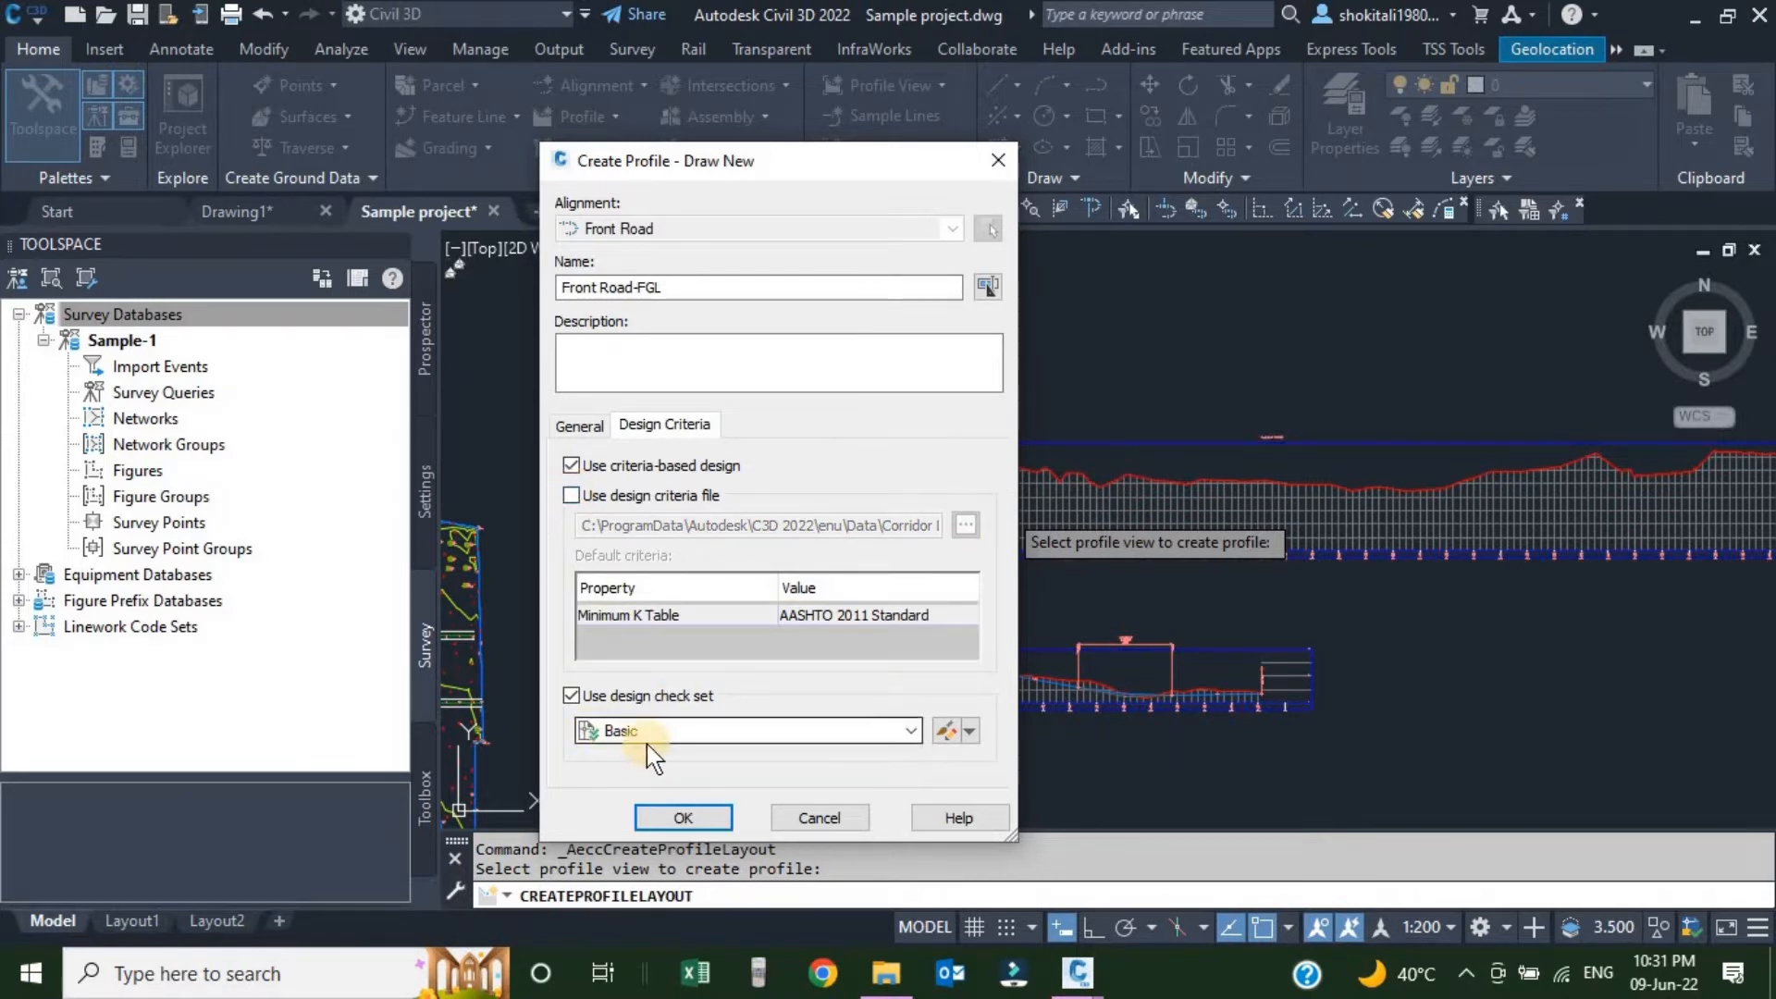
left_click(571, 695)
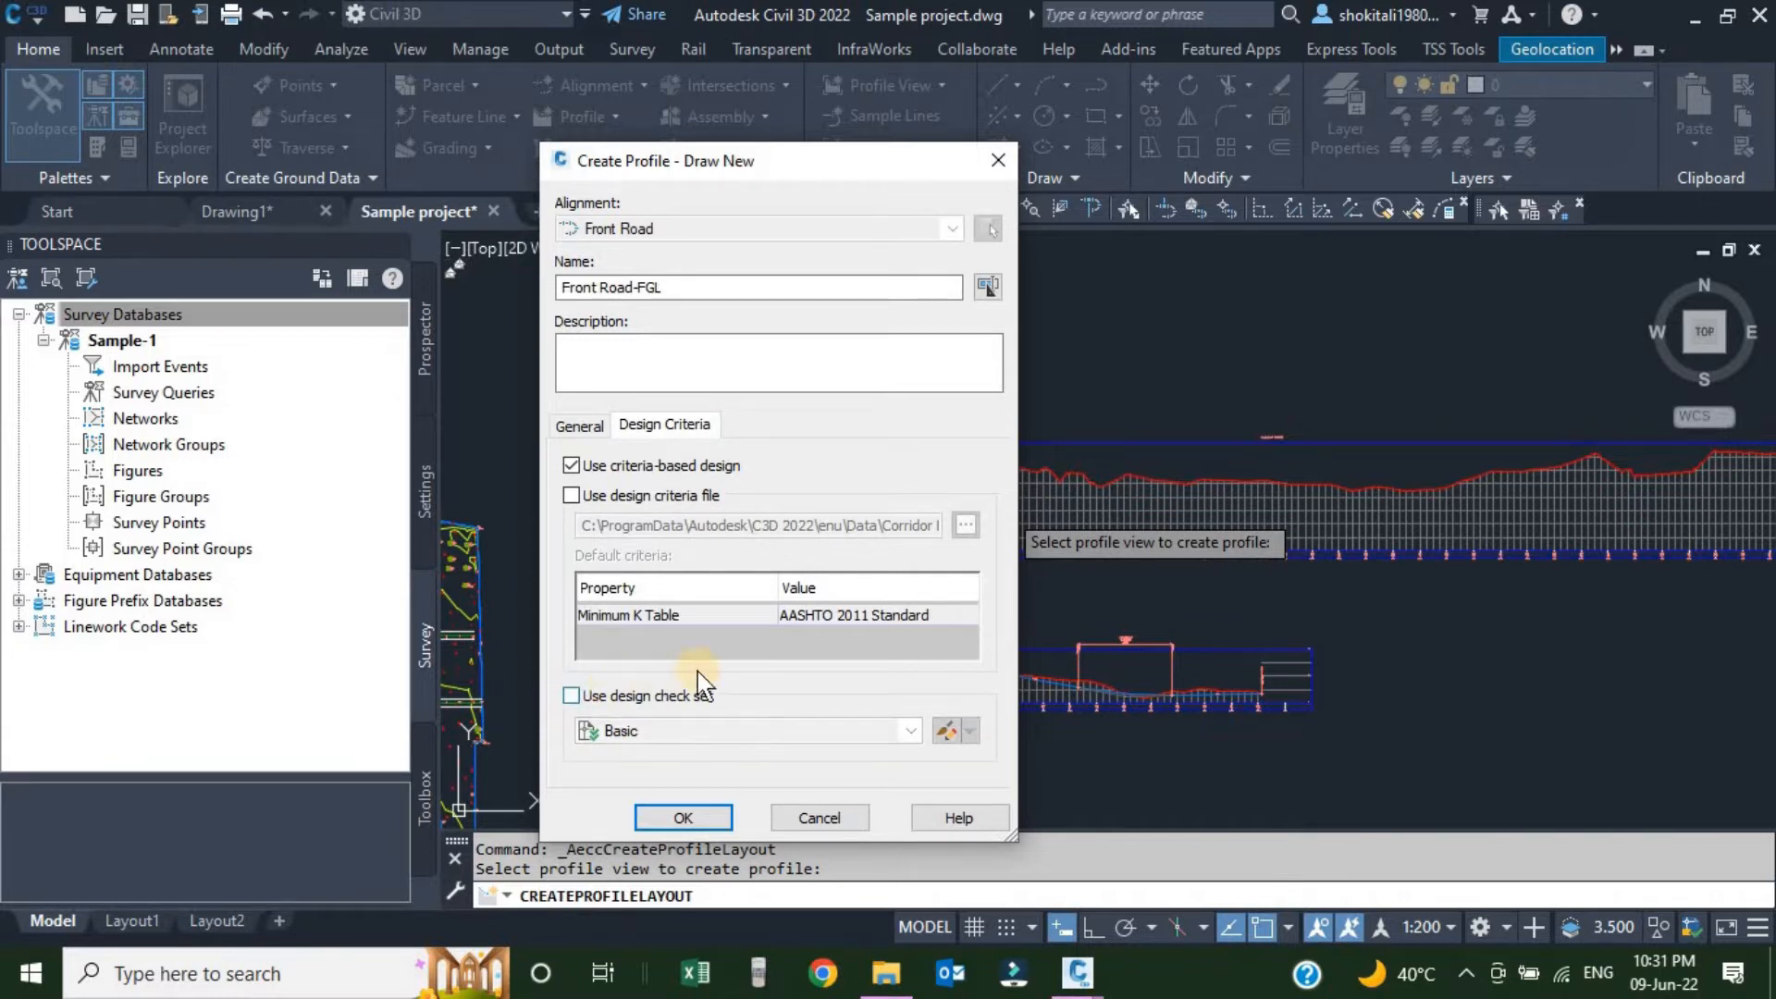
left_click(691, 818)
left_click(787, 619)
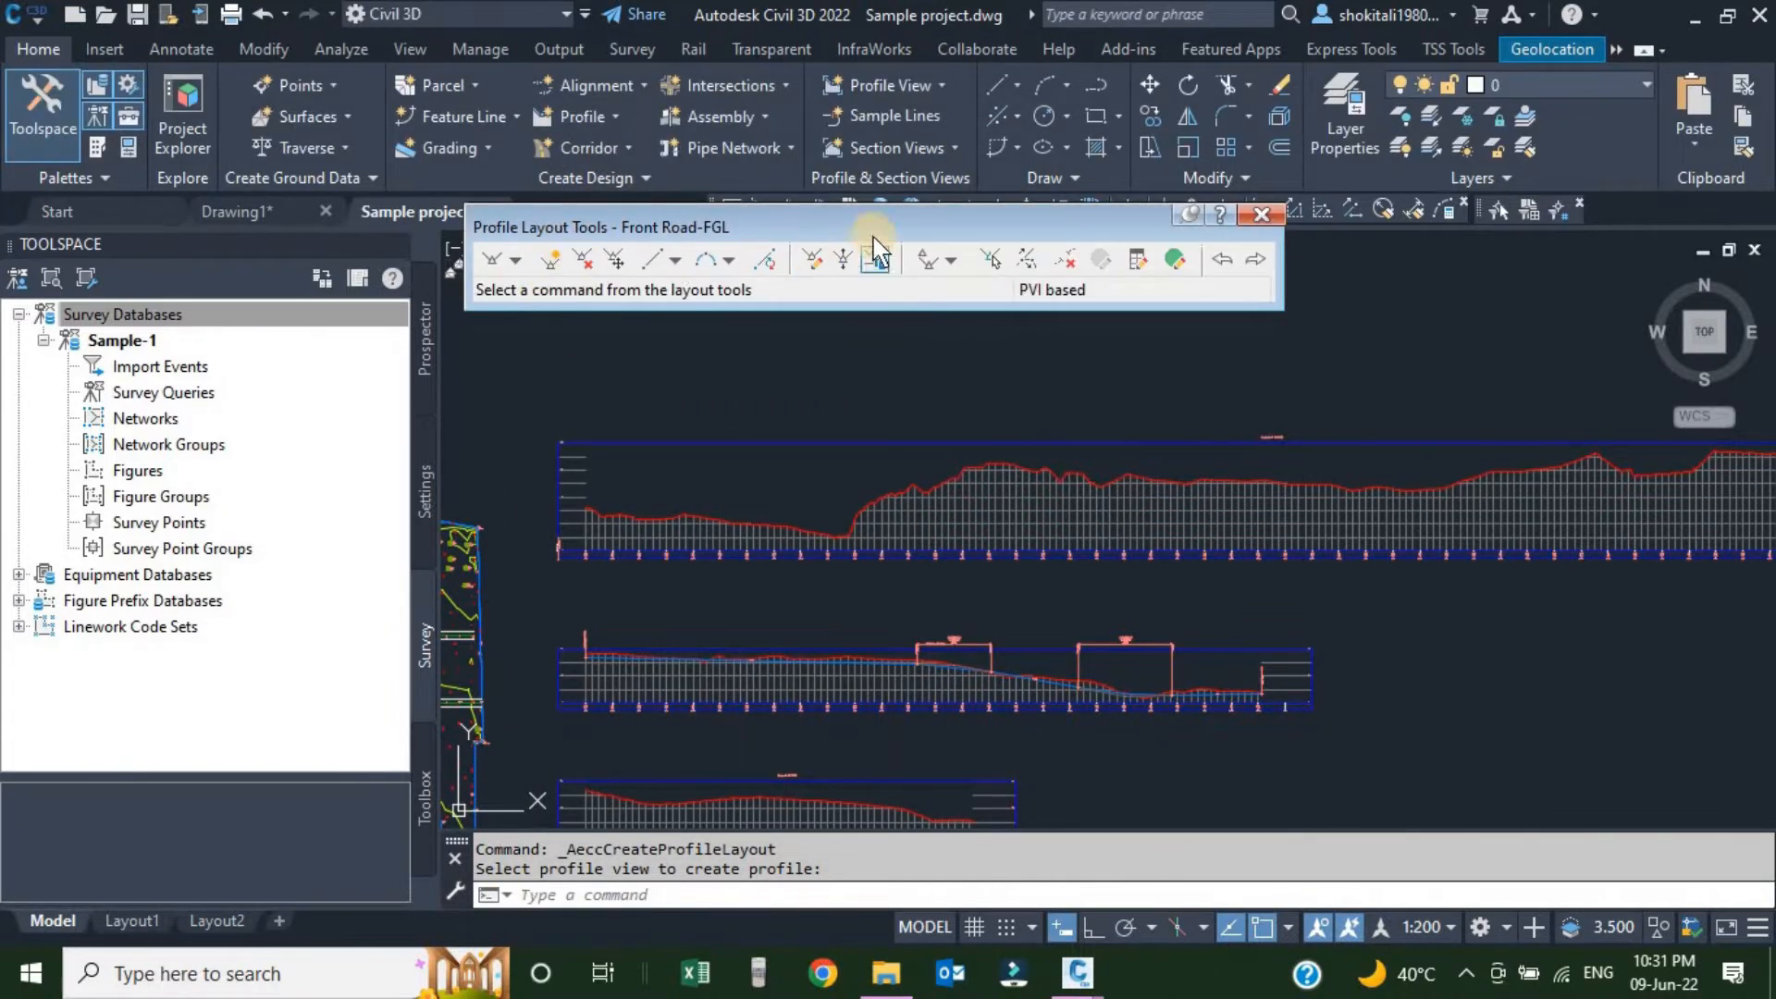
left_click_drag(867, 236, 1026, 178)
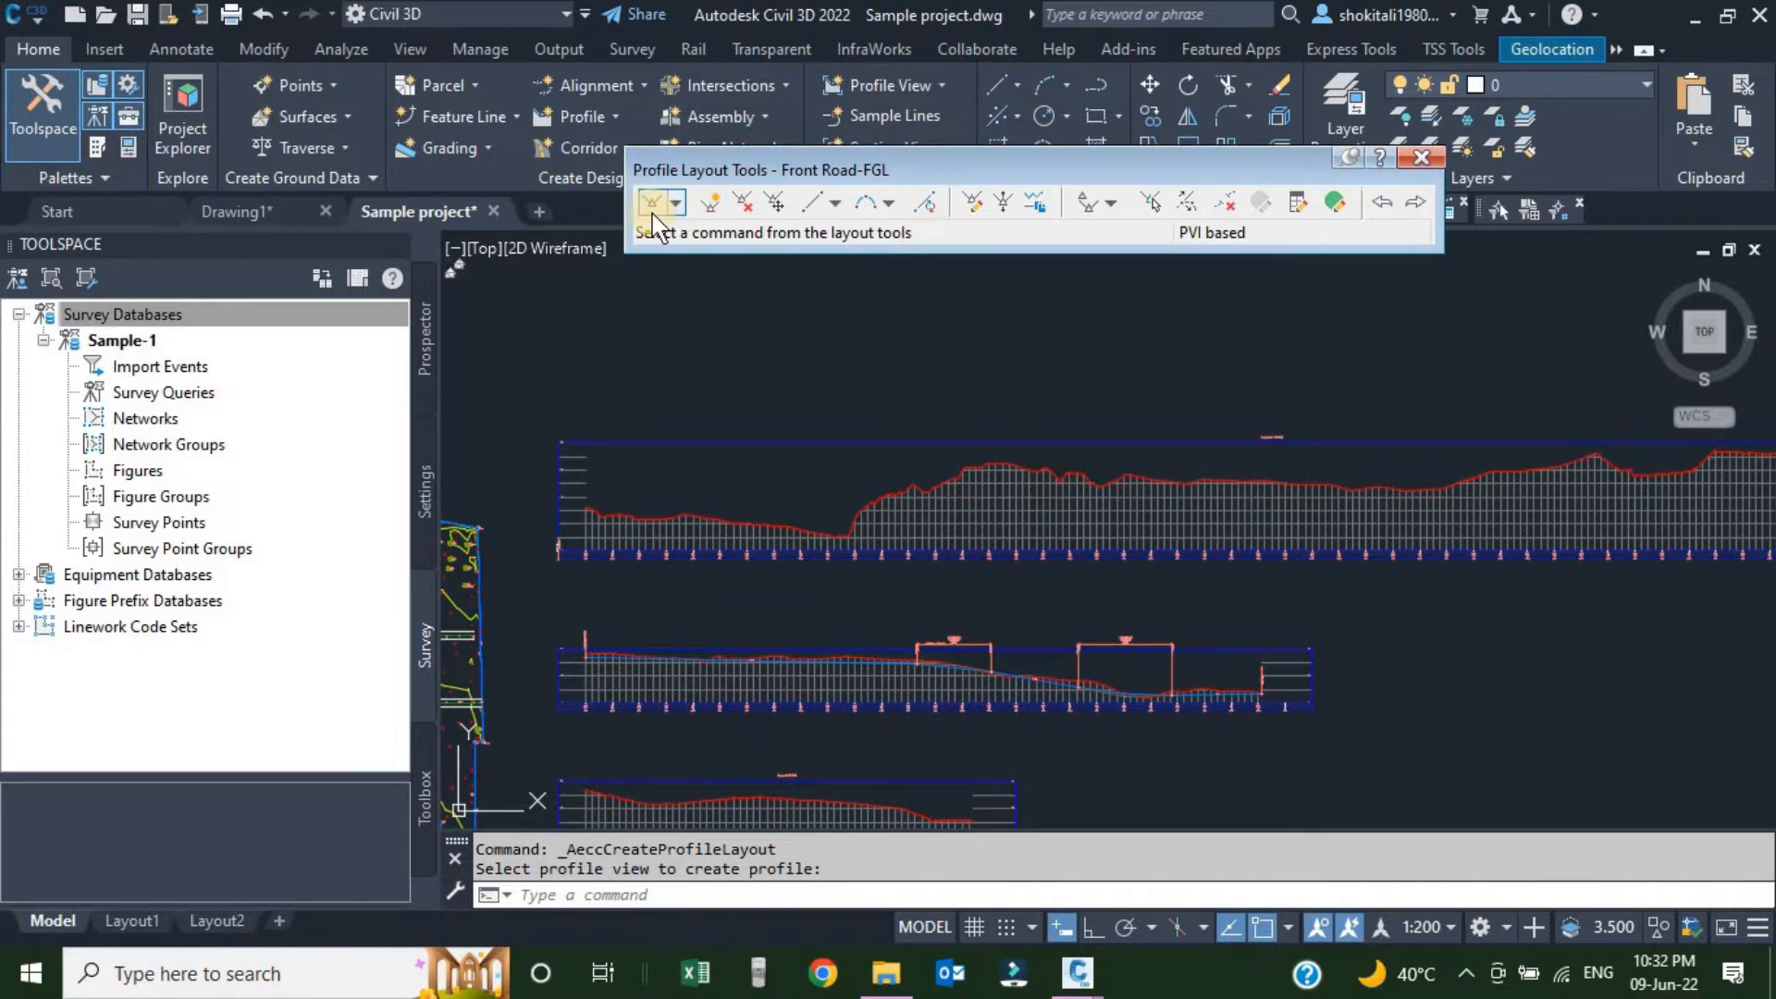
Start Draw Tangents without curves and place the profile's start point at the beginning of the Front Road ground line.
left_click(674, 204)
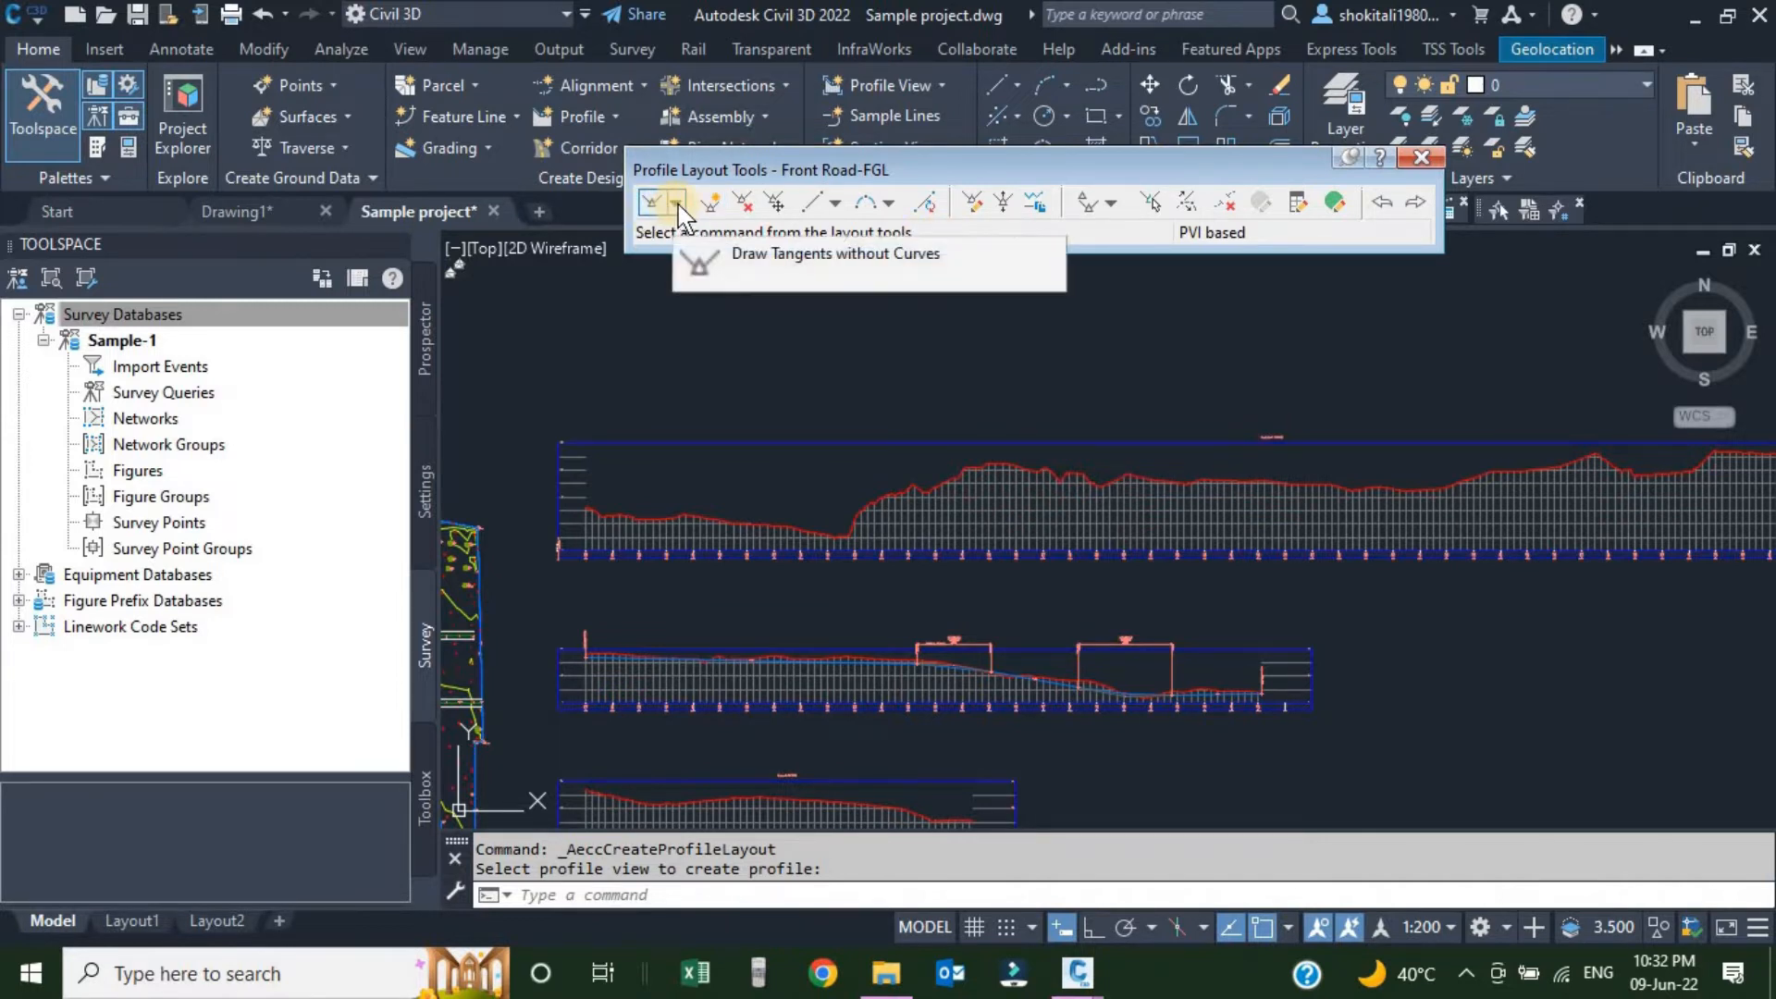
left_click(675, 203)
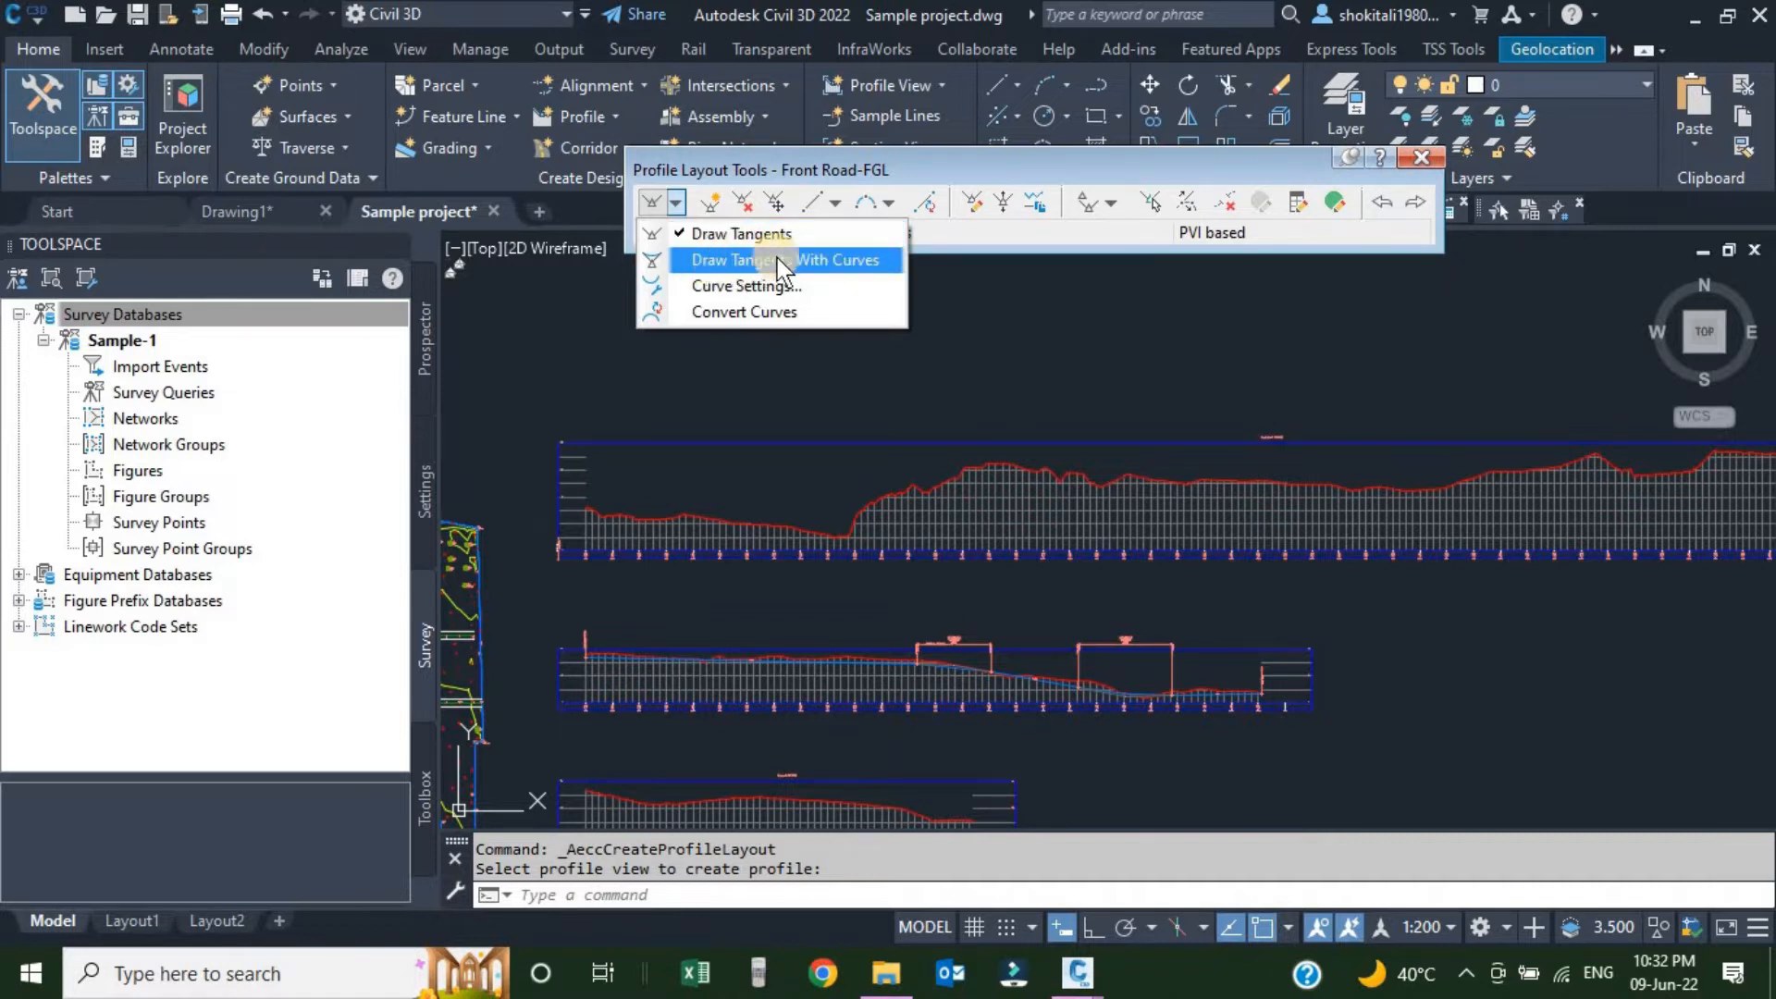
left_click(721, 245)
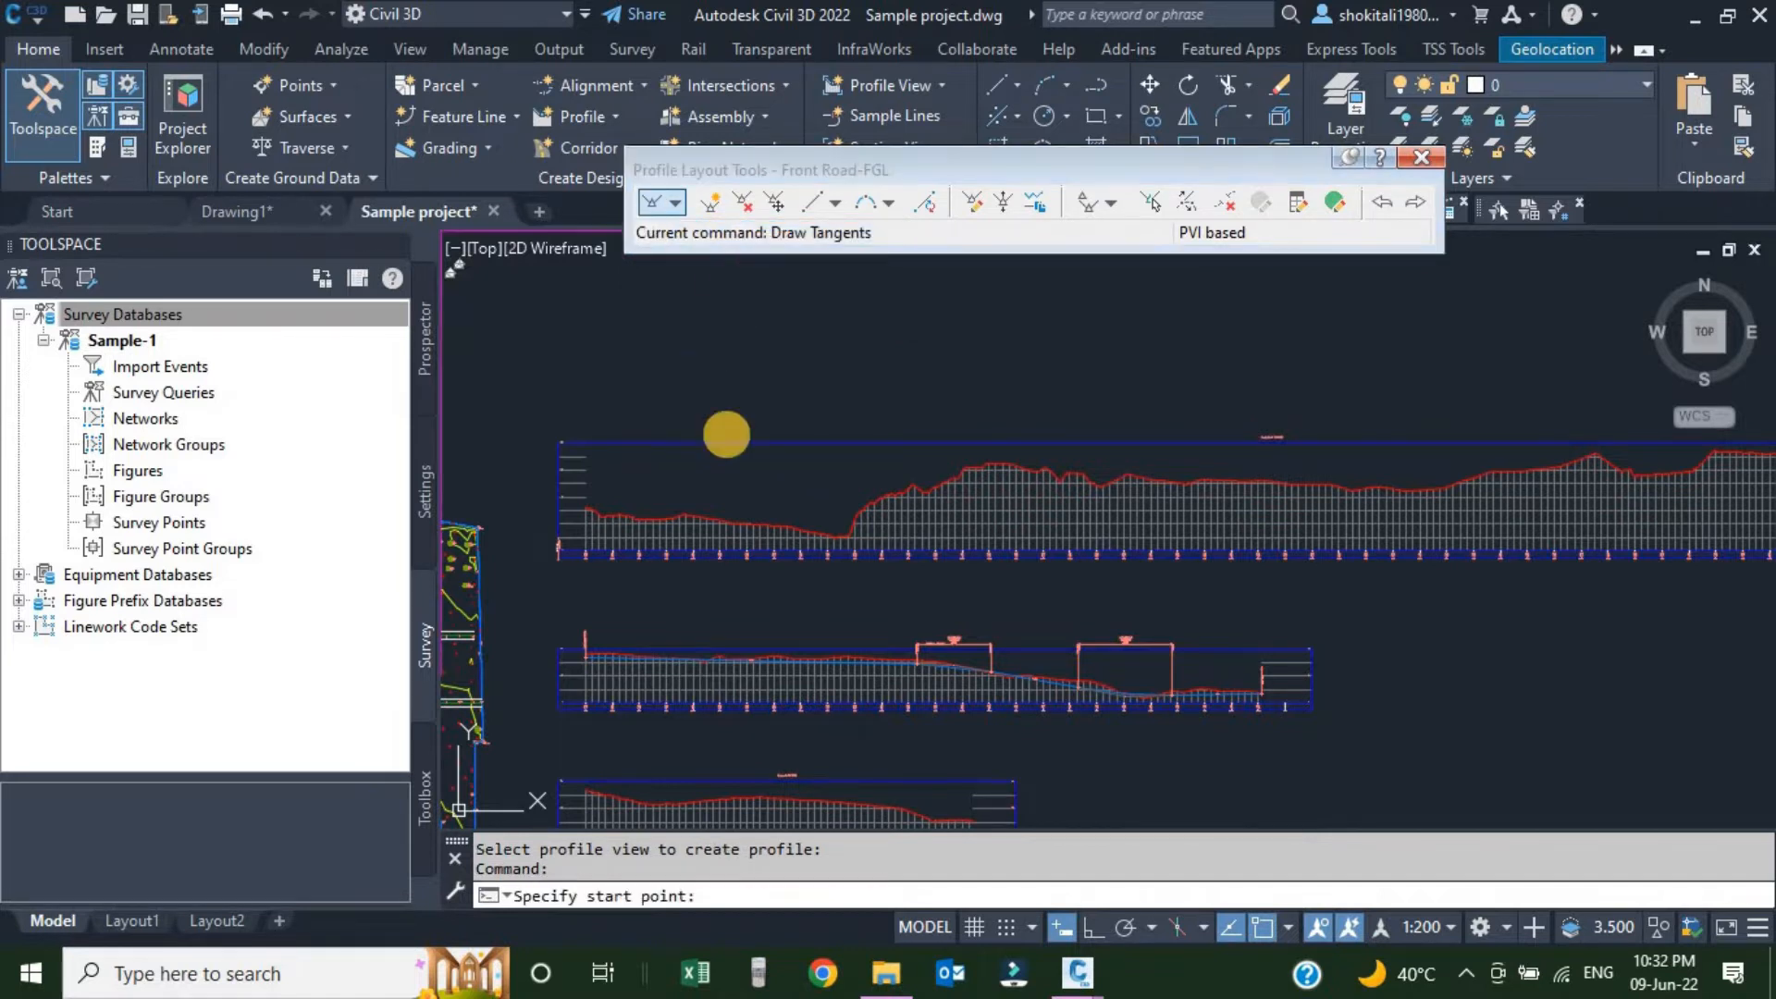
scroll(615, 511, "up", 5)
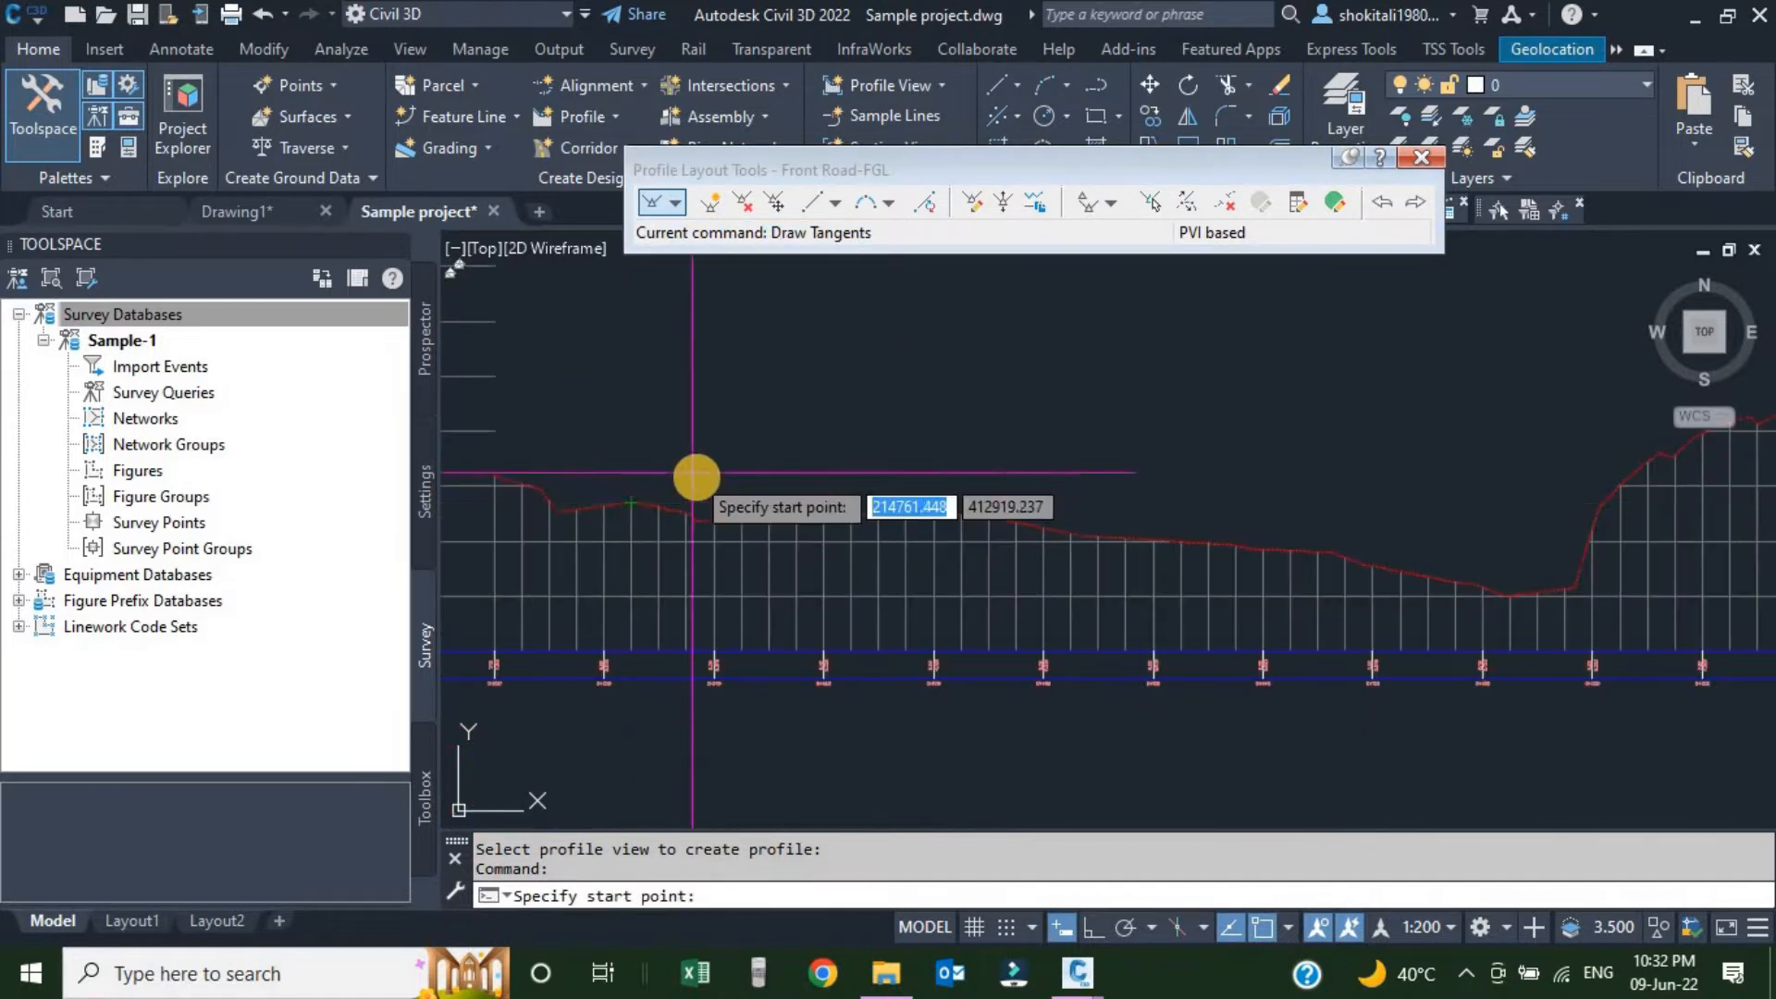
scroll(694, 475, "down", 5)
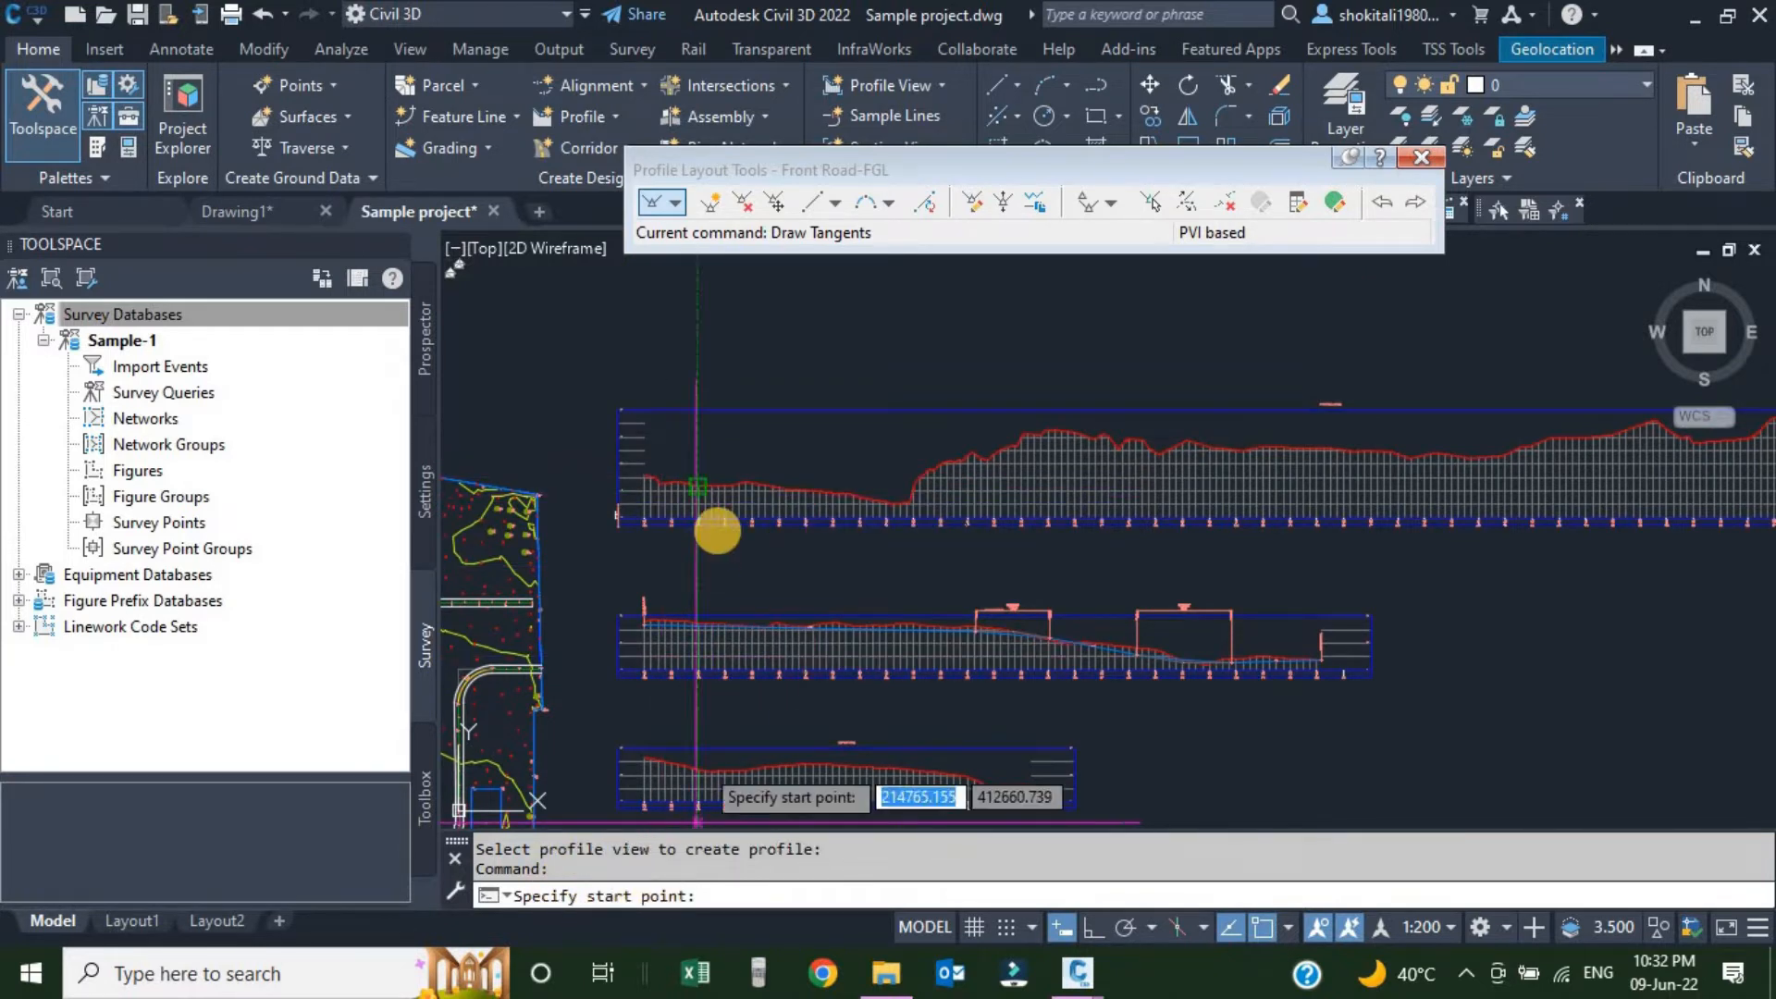
scroll(698, 495, "up", 5)
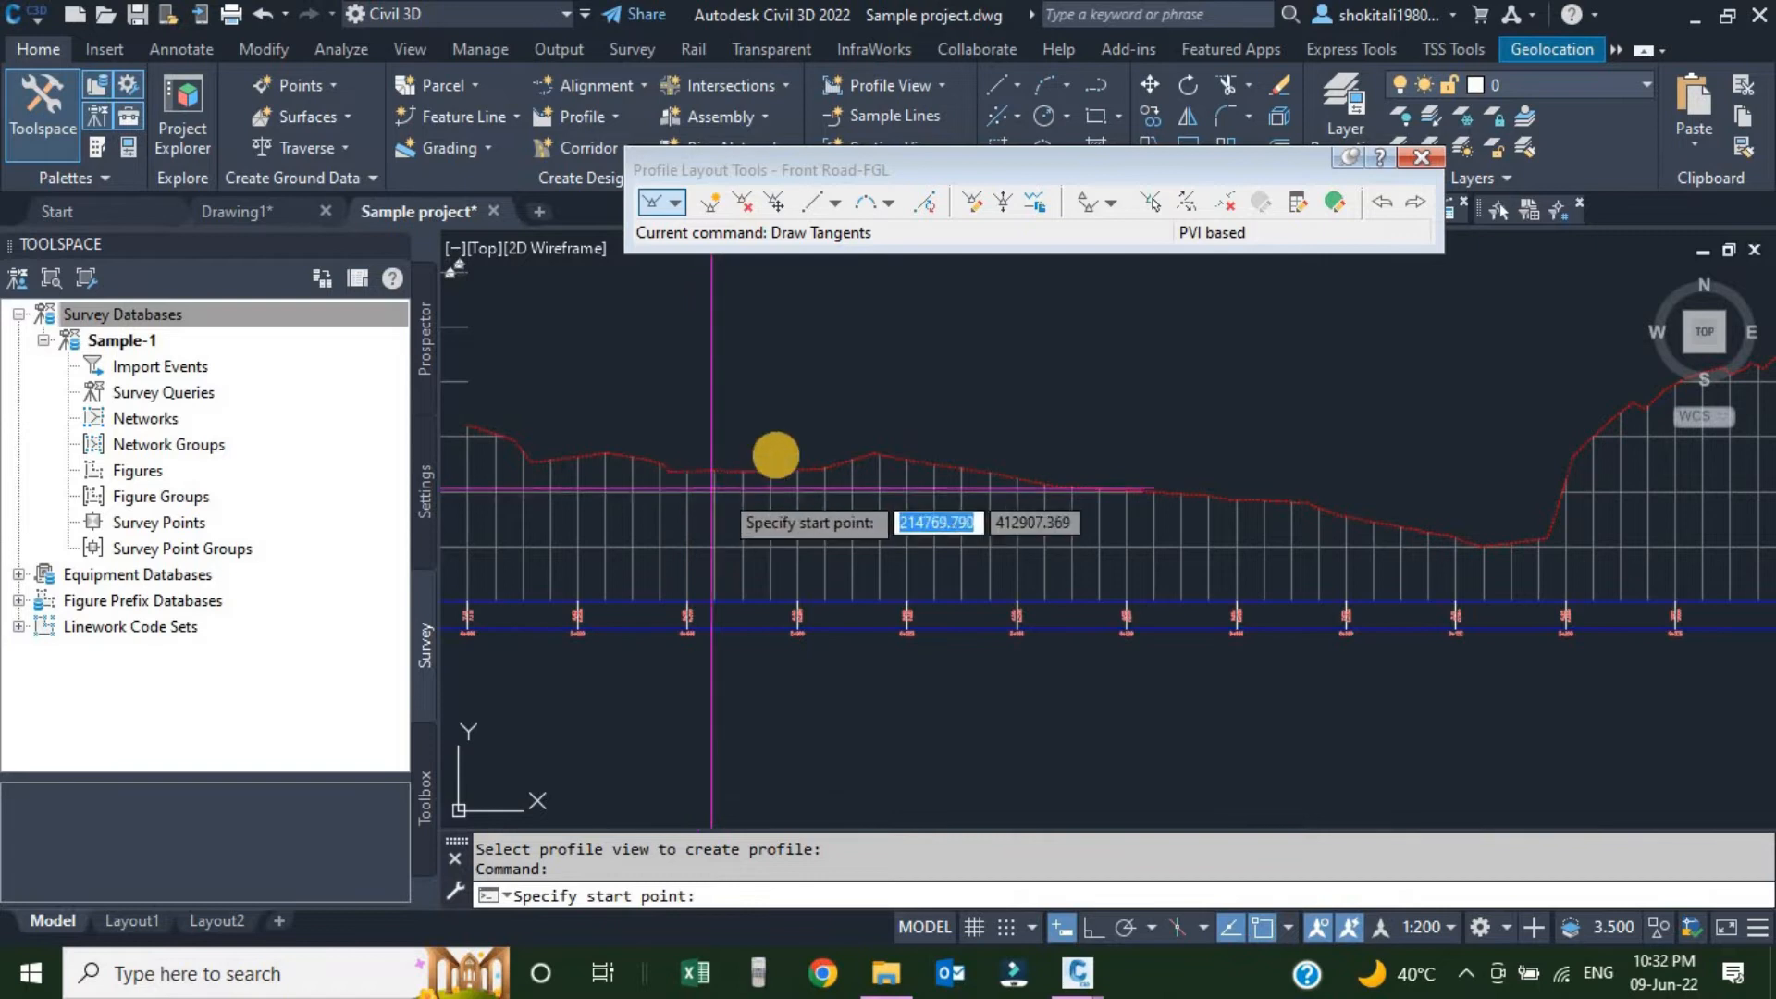
scroll(792, 456, "down", 4)
scroll(793, 448, "up", 2)
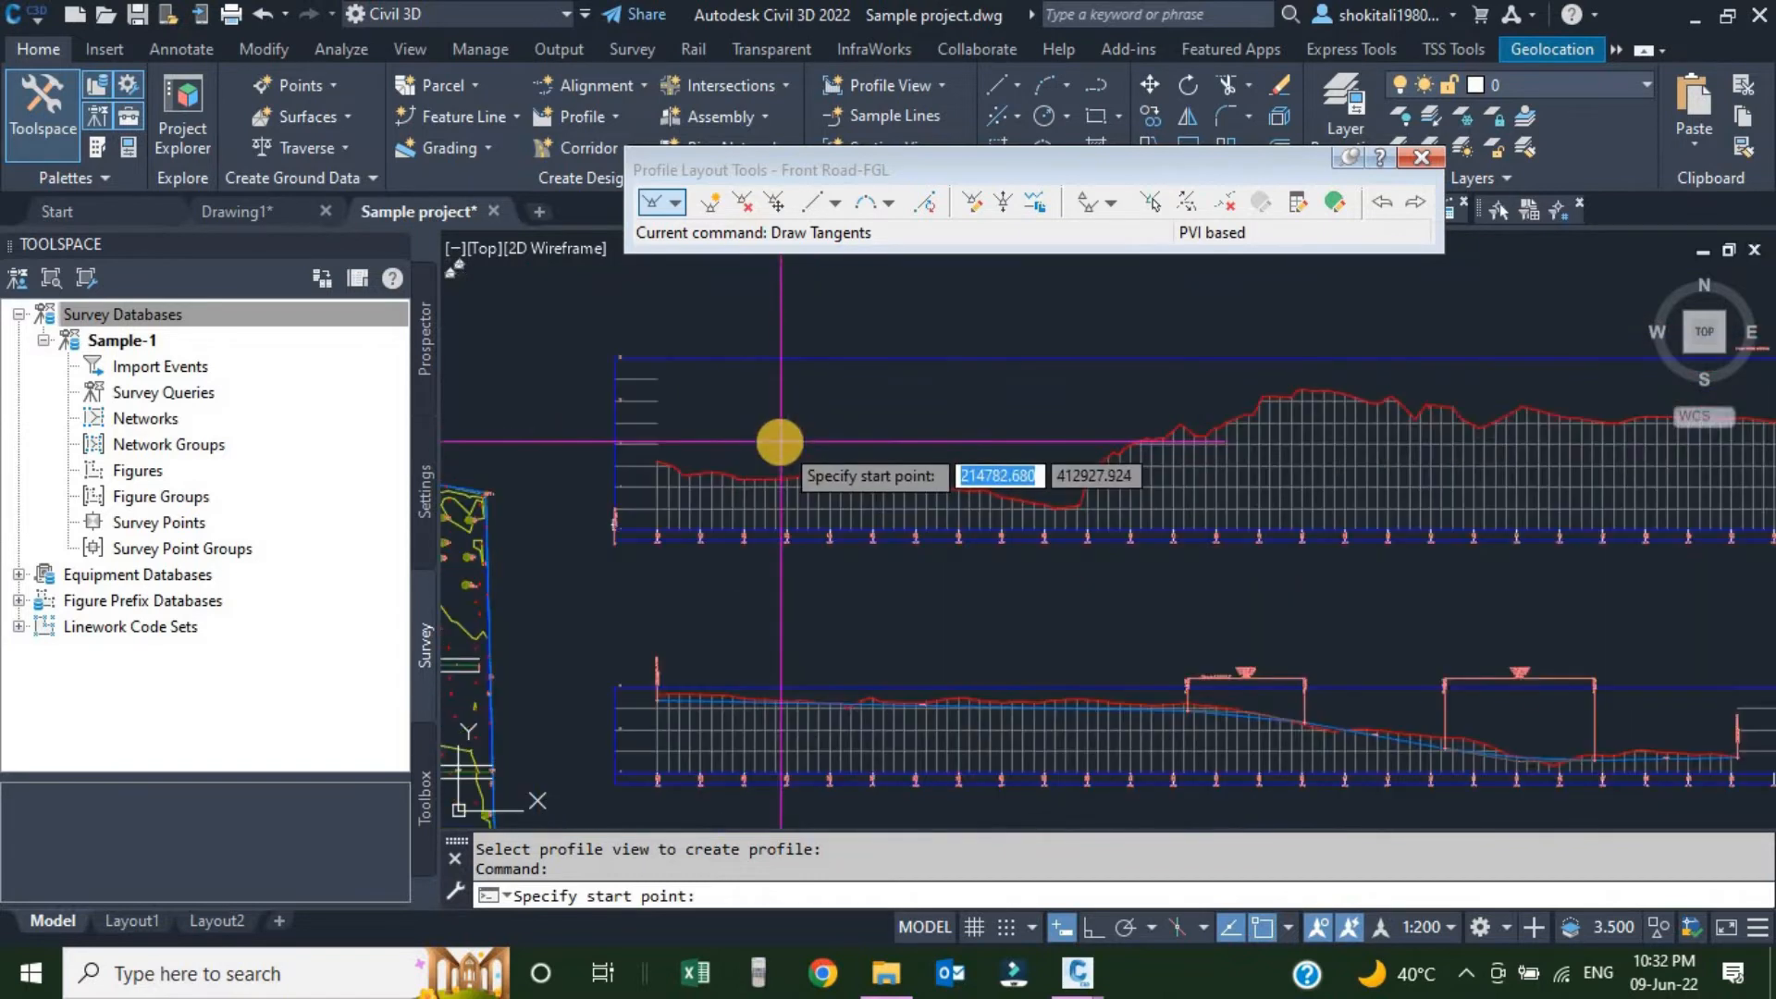
scroll(780, 433, "up", 2)
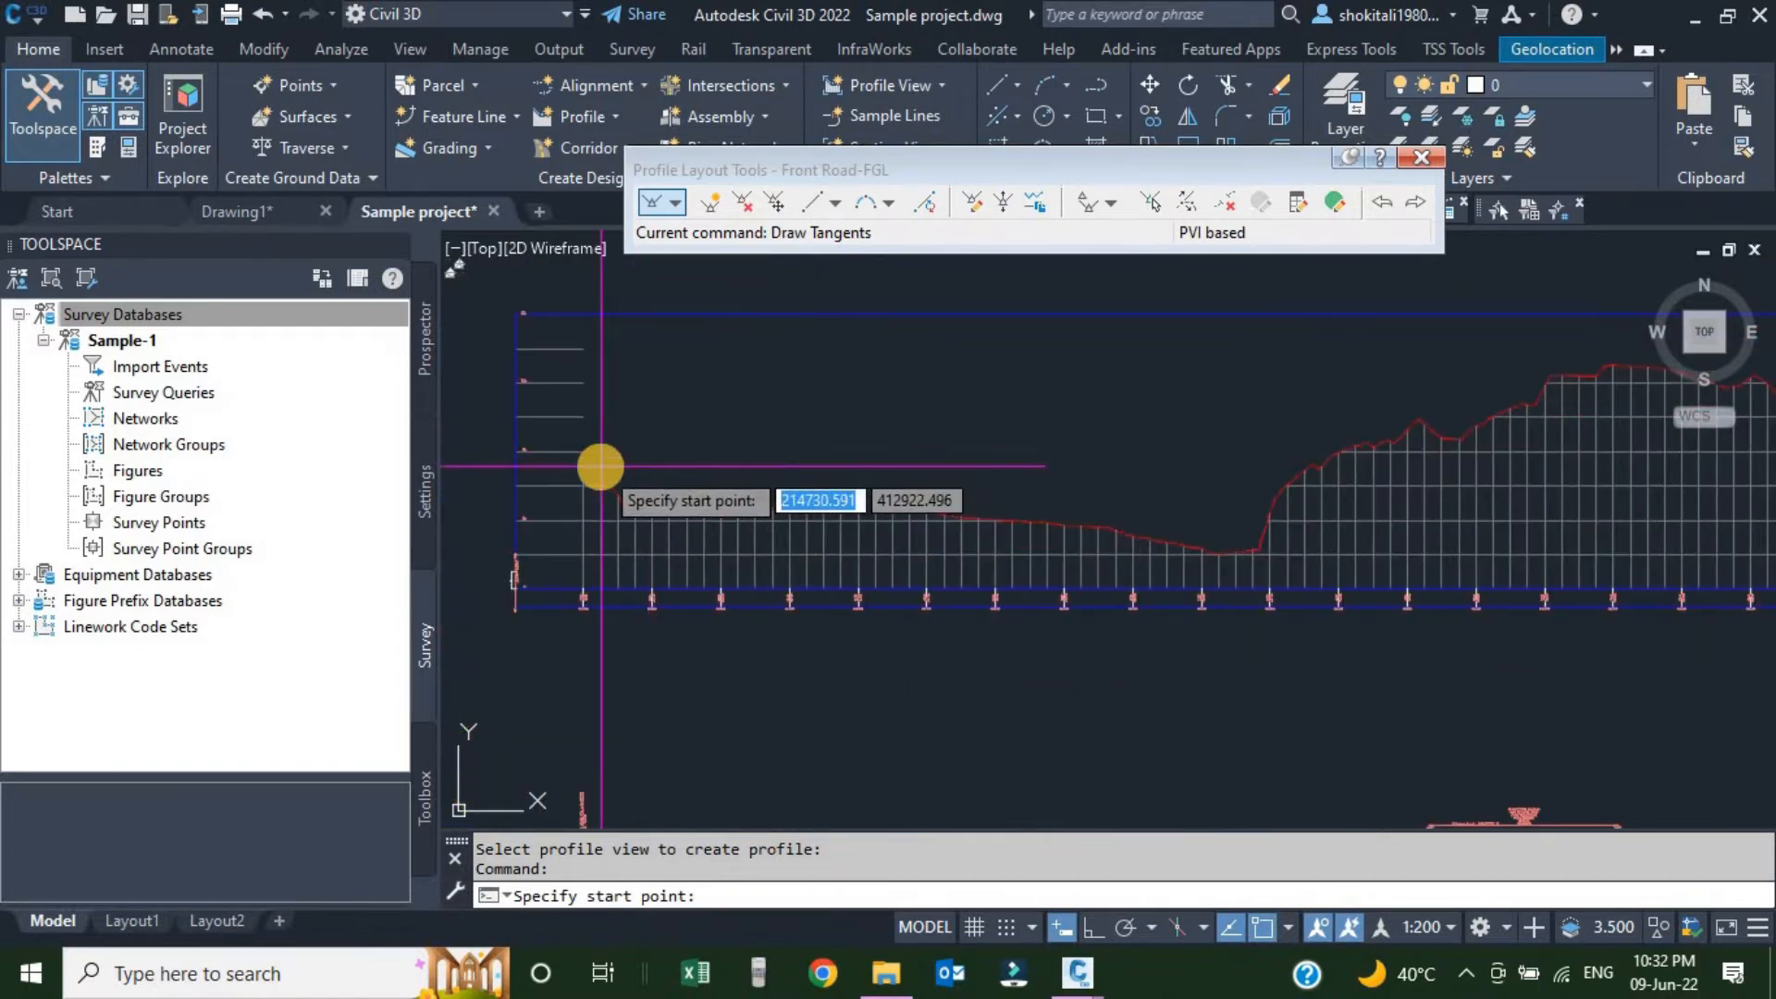
scroll(601, 468, "down", 4)
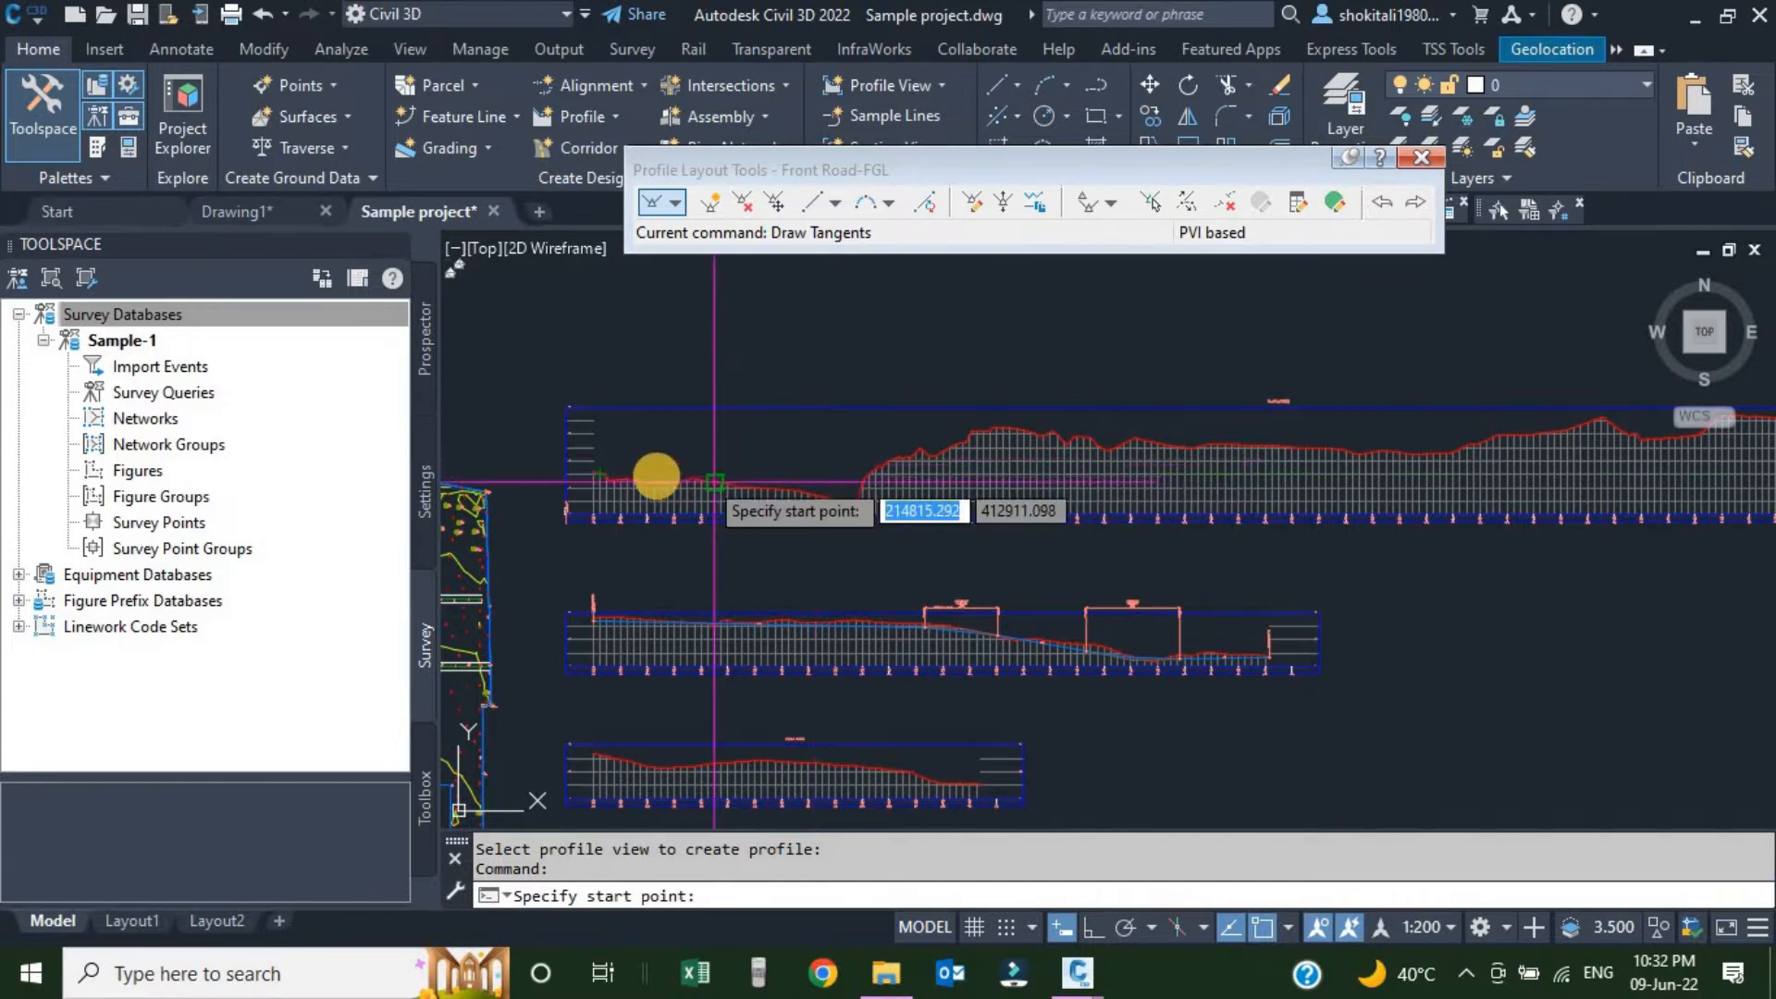
scroll(648, 472, "up", 3)
scroll(675, 458, "down", 1)
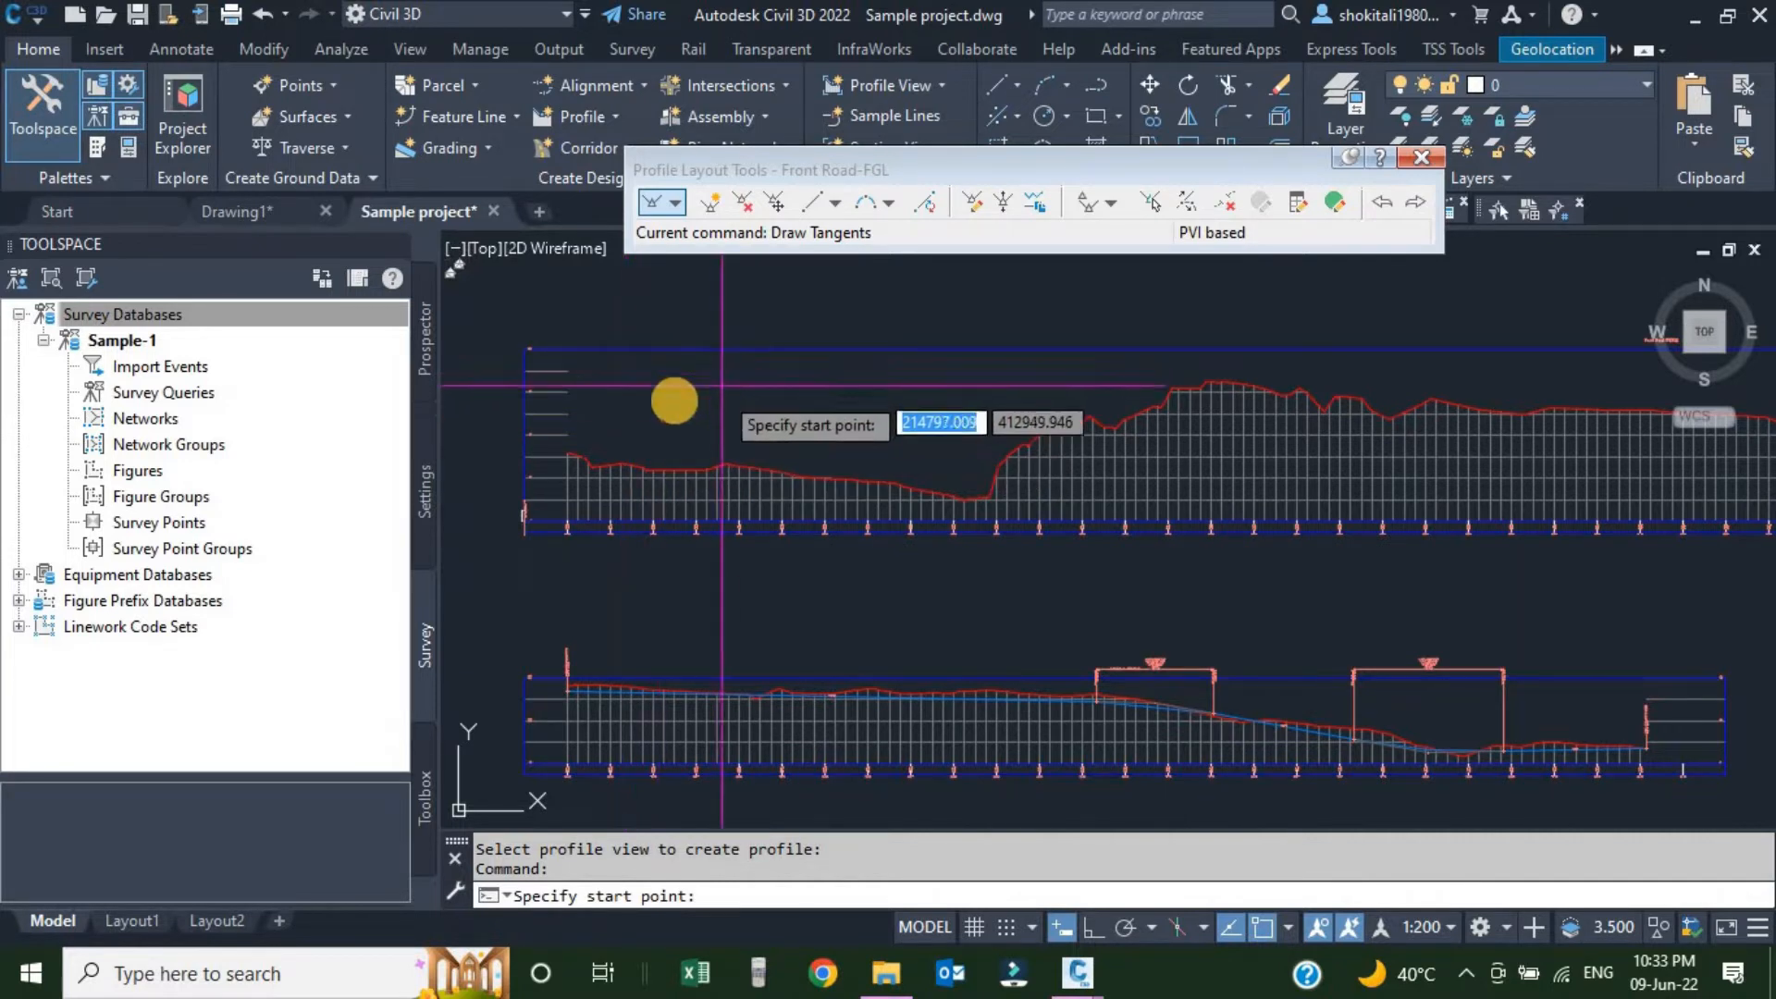
scroll(591, 436, "up", 5)
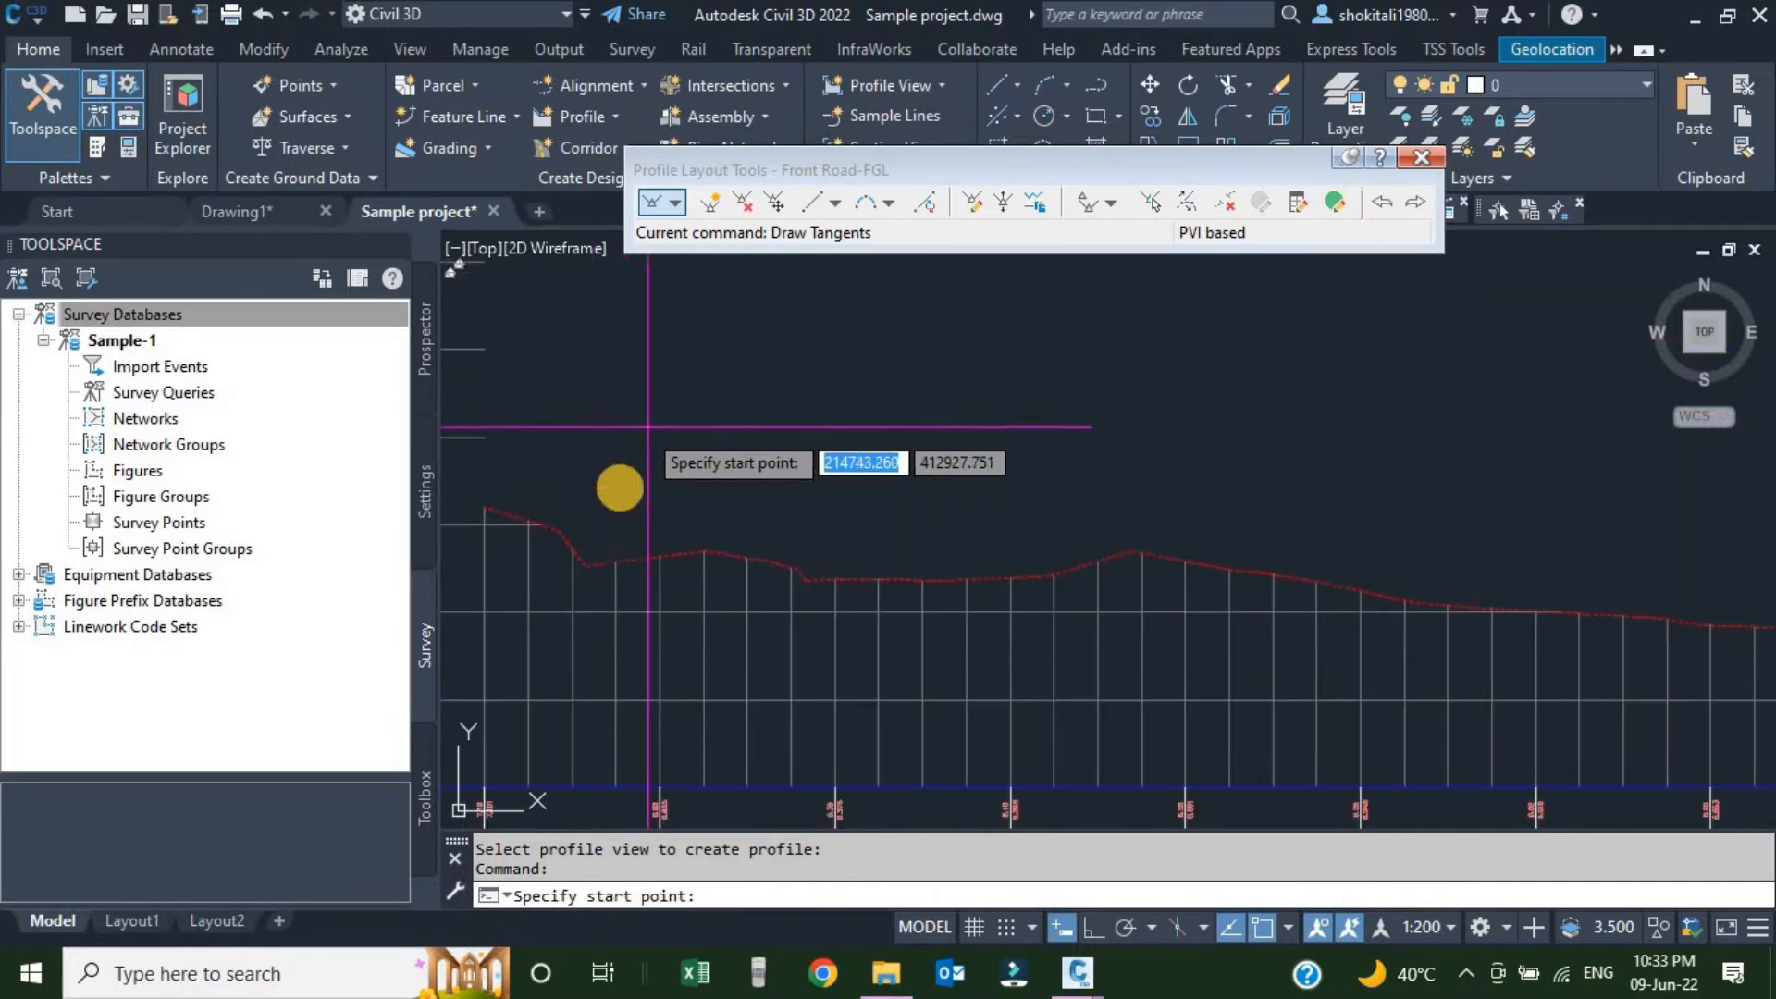
scroll(684, 533, "up", 5)
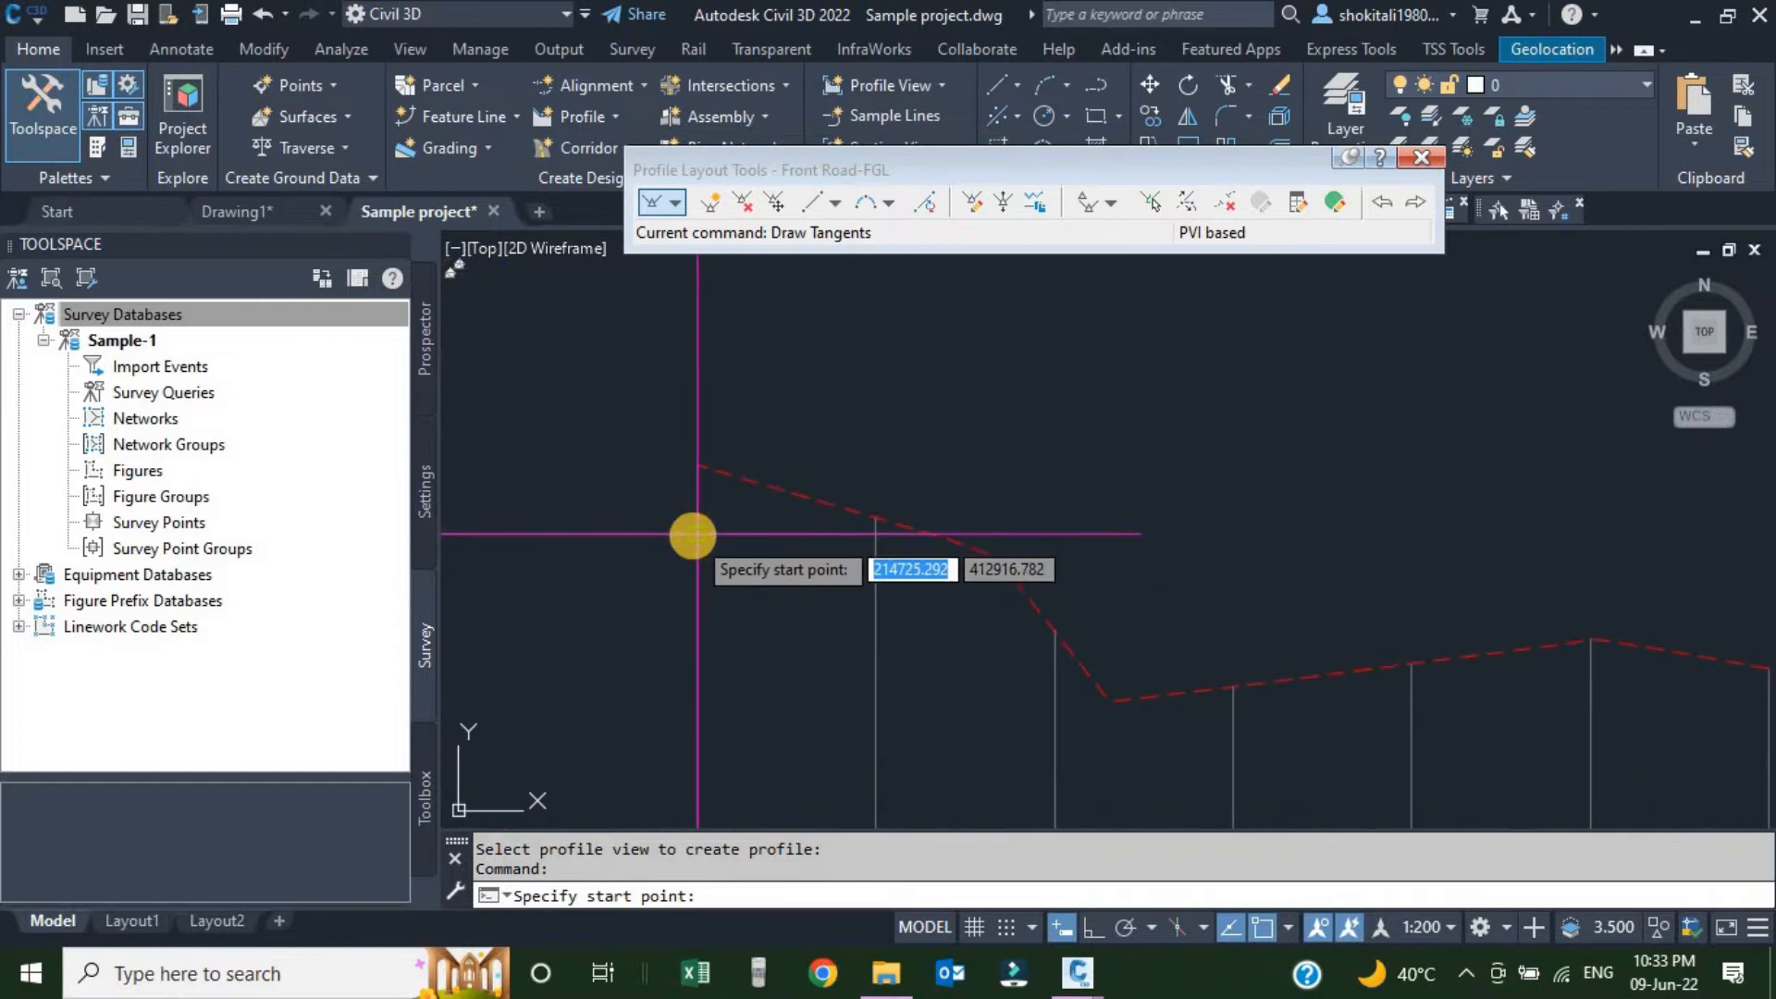
scroll(692, 535, "down", 3)
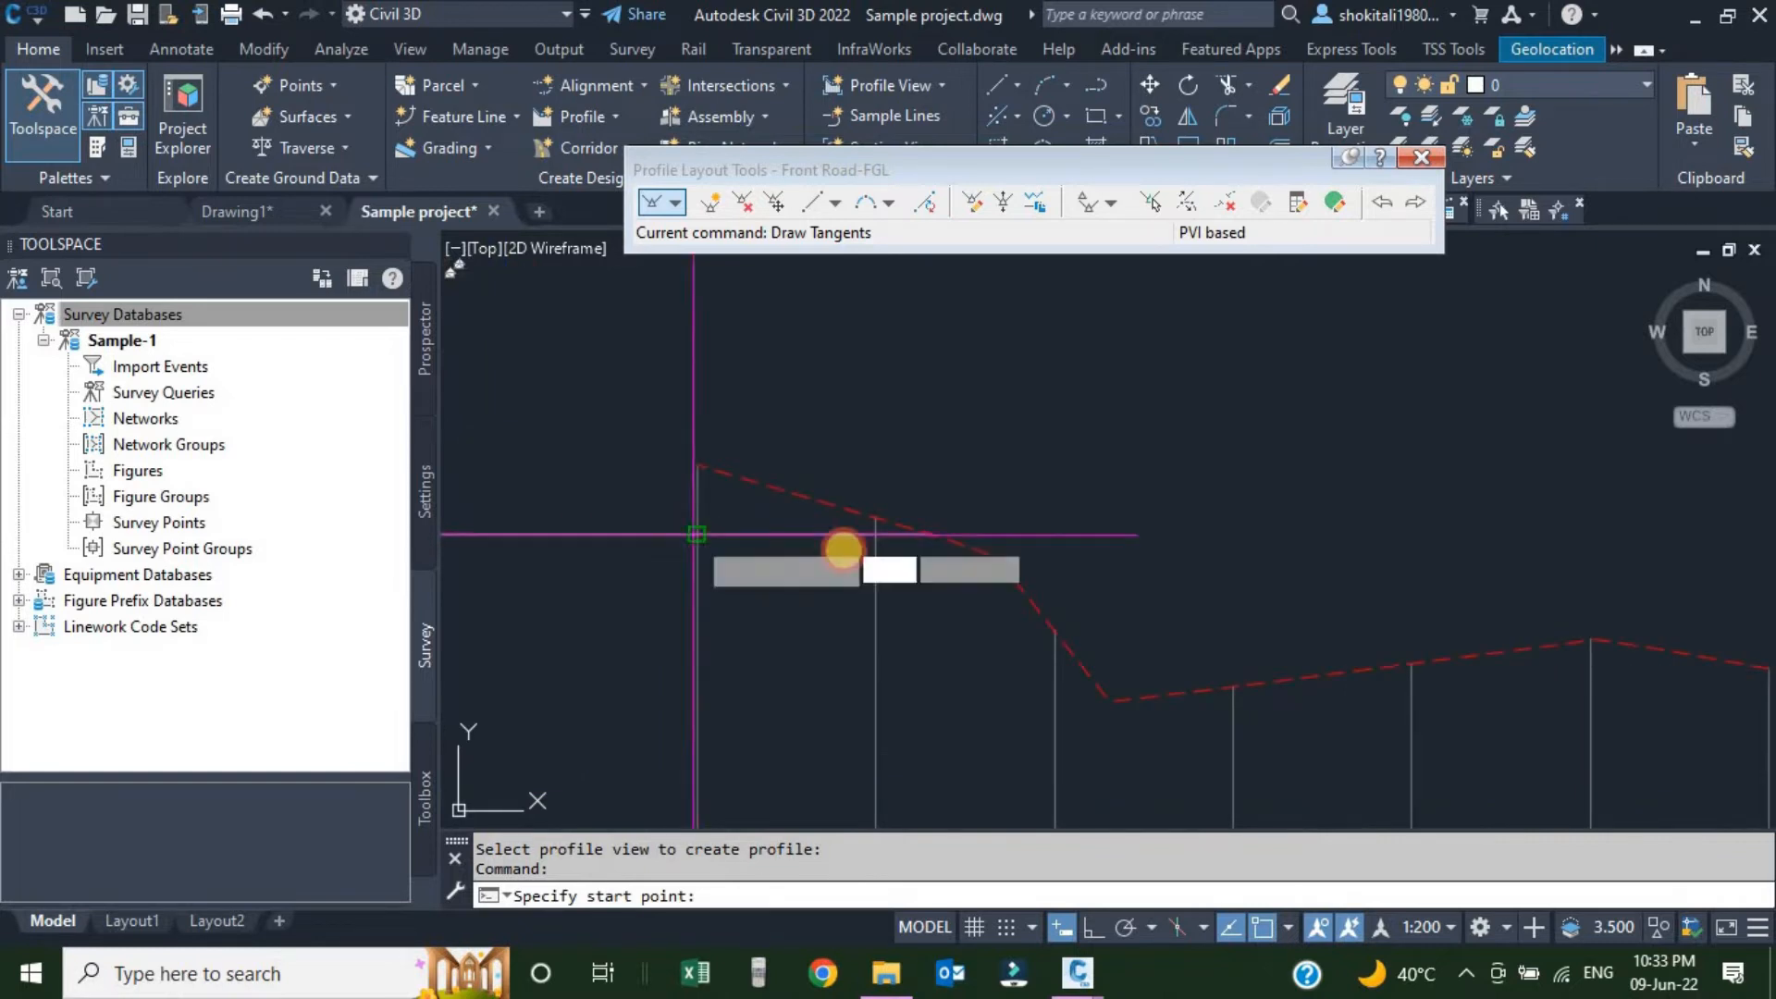
left_click(847, 523)
Turn object snap off and place the first PVI just past the steep rise in the ground line, on a gently falling tangent.
scroll(922, 504, "down", 2)
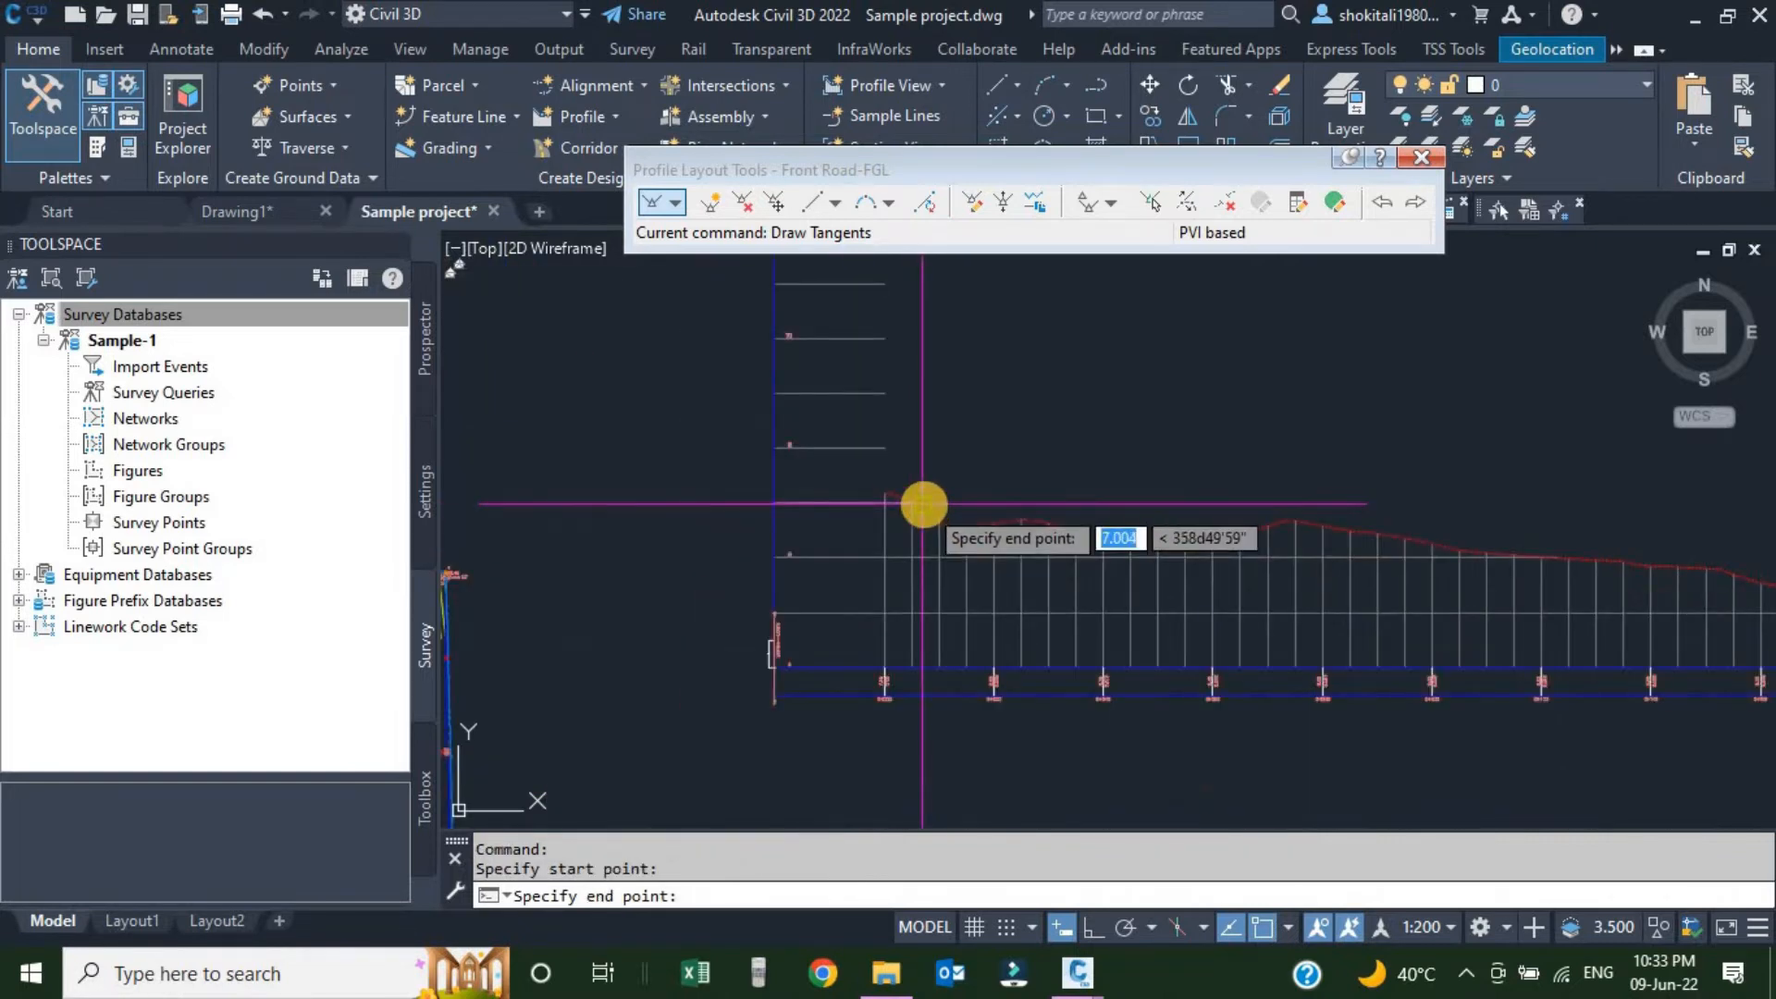
scroll(922, 504, "down", 5)
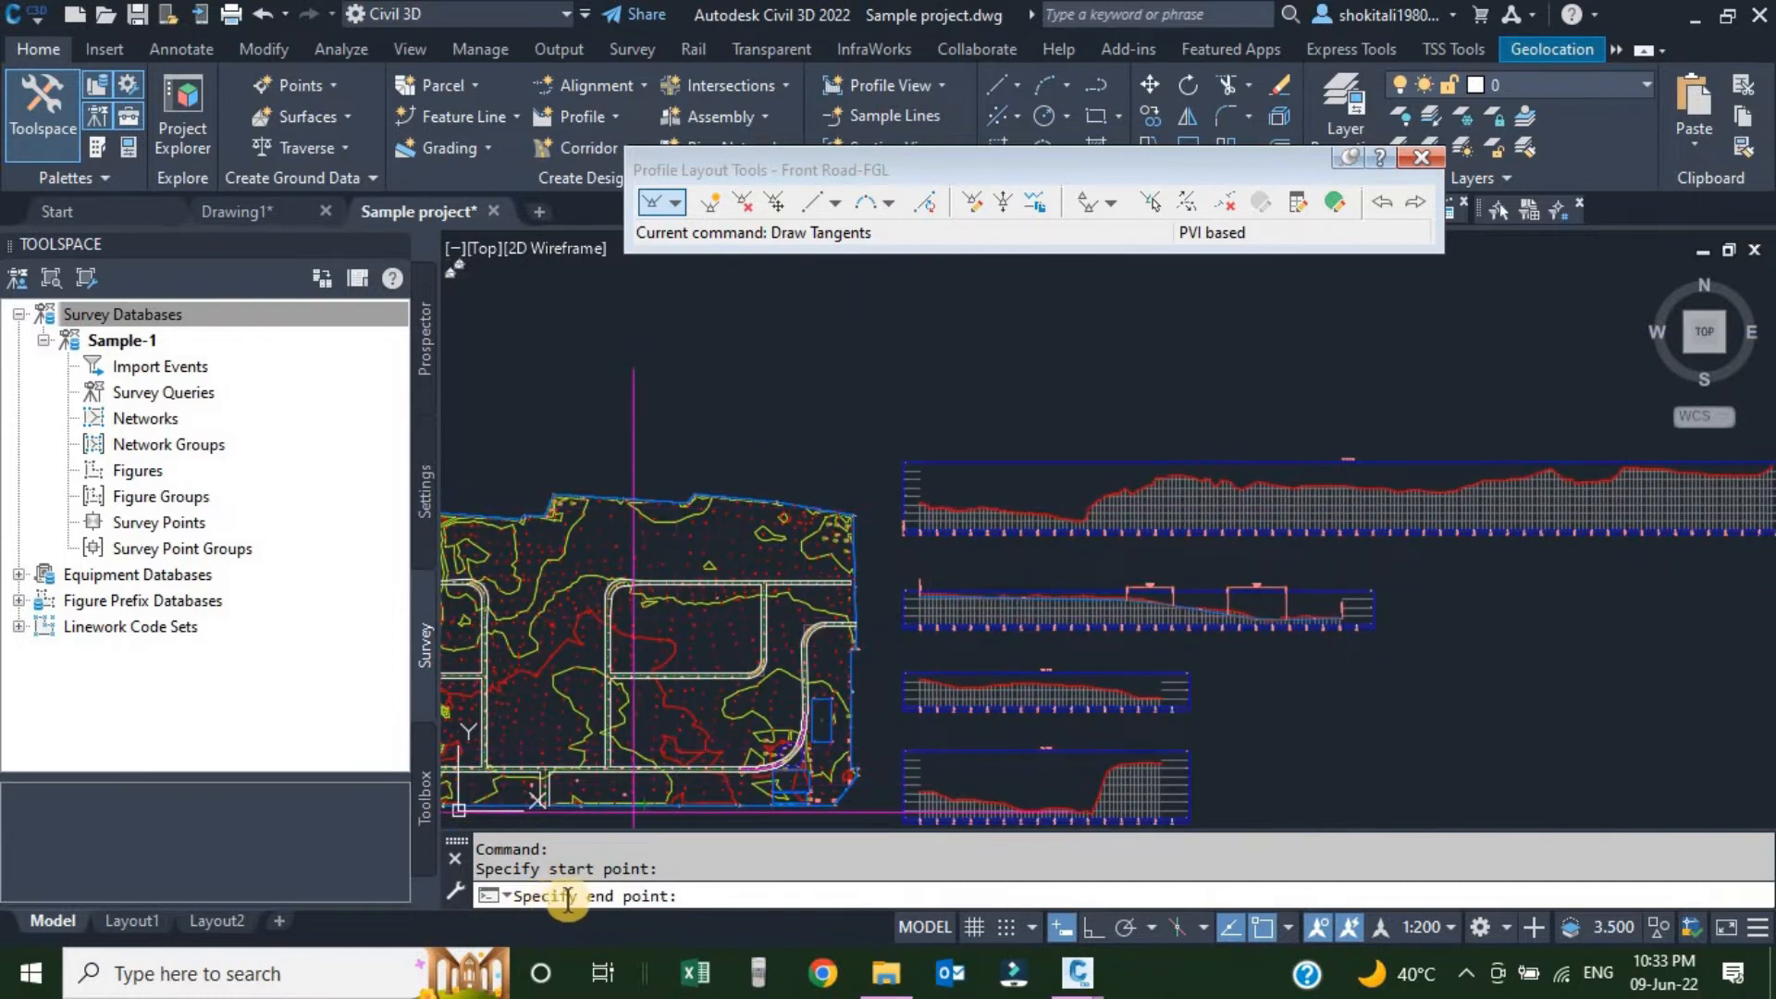
scroll(1150, 487, "up", 6)
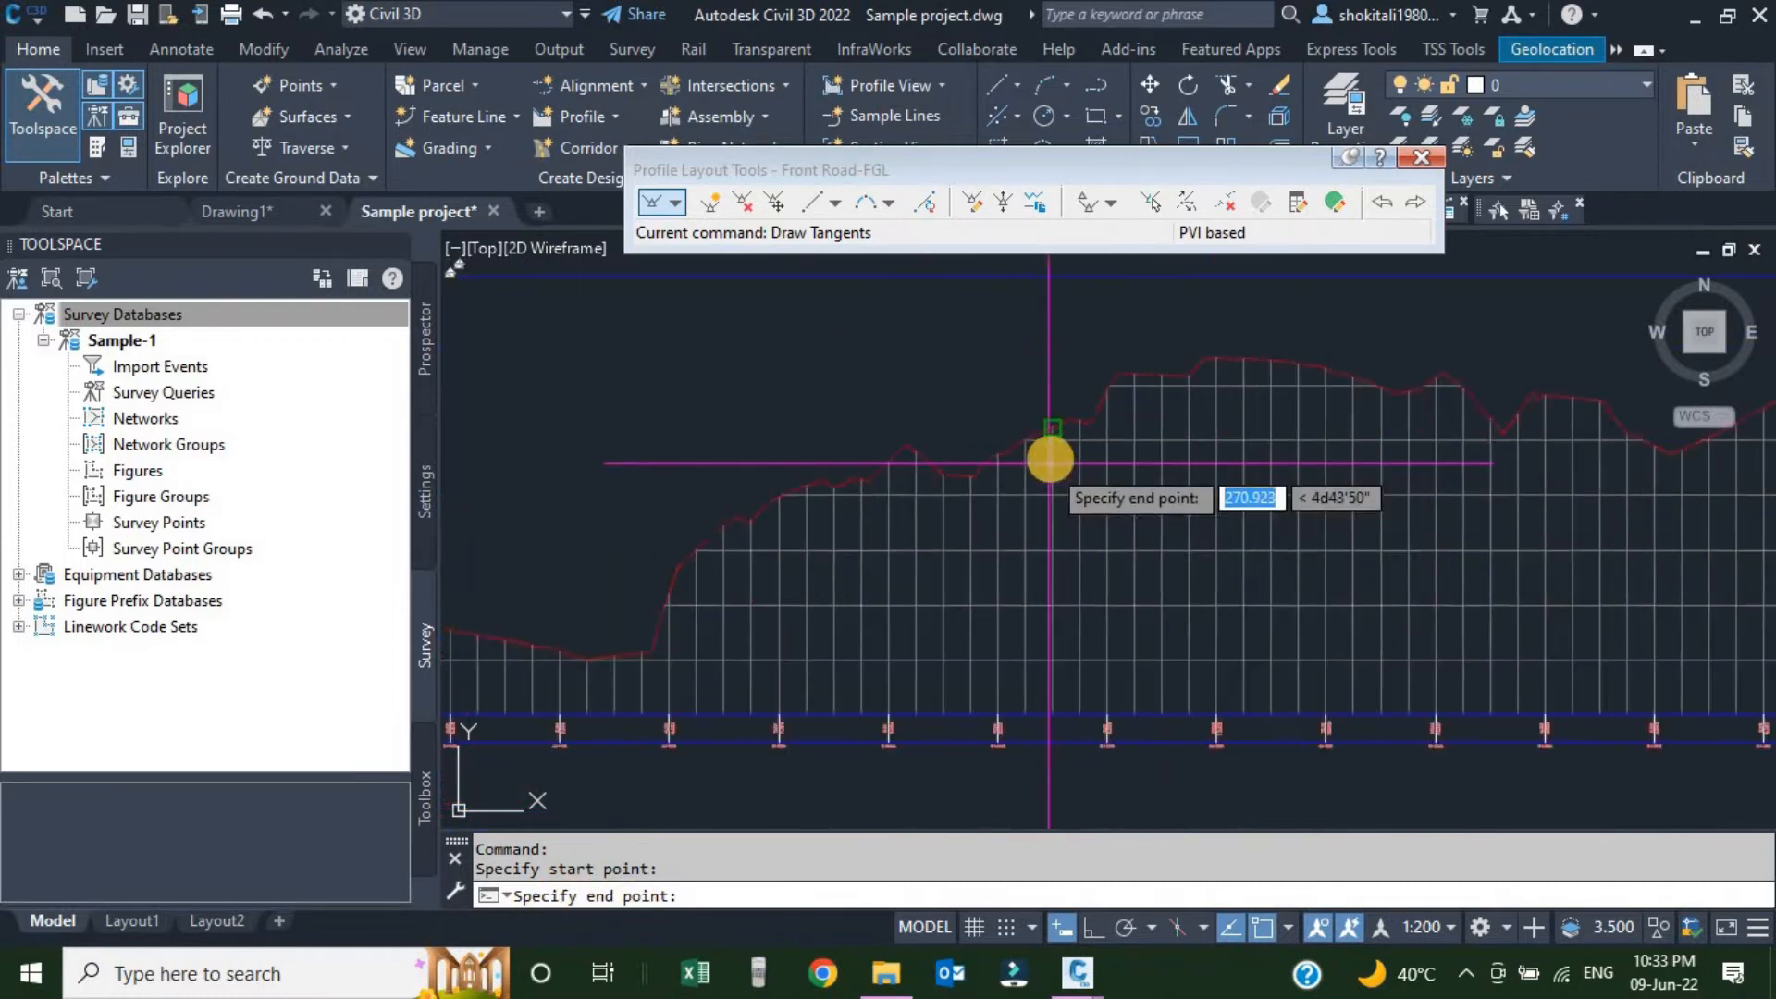
scroll(1056, 444, "down", 2)
scroll(1078, 527, "up", 6)
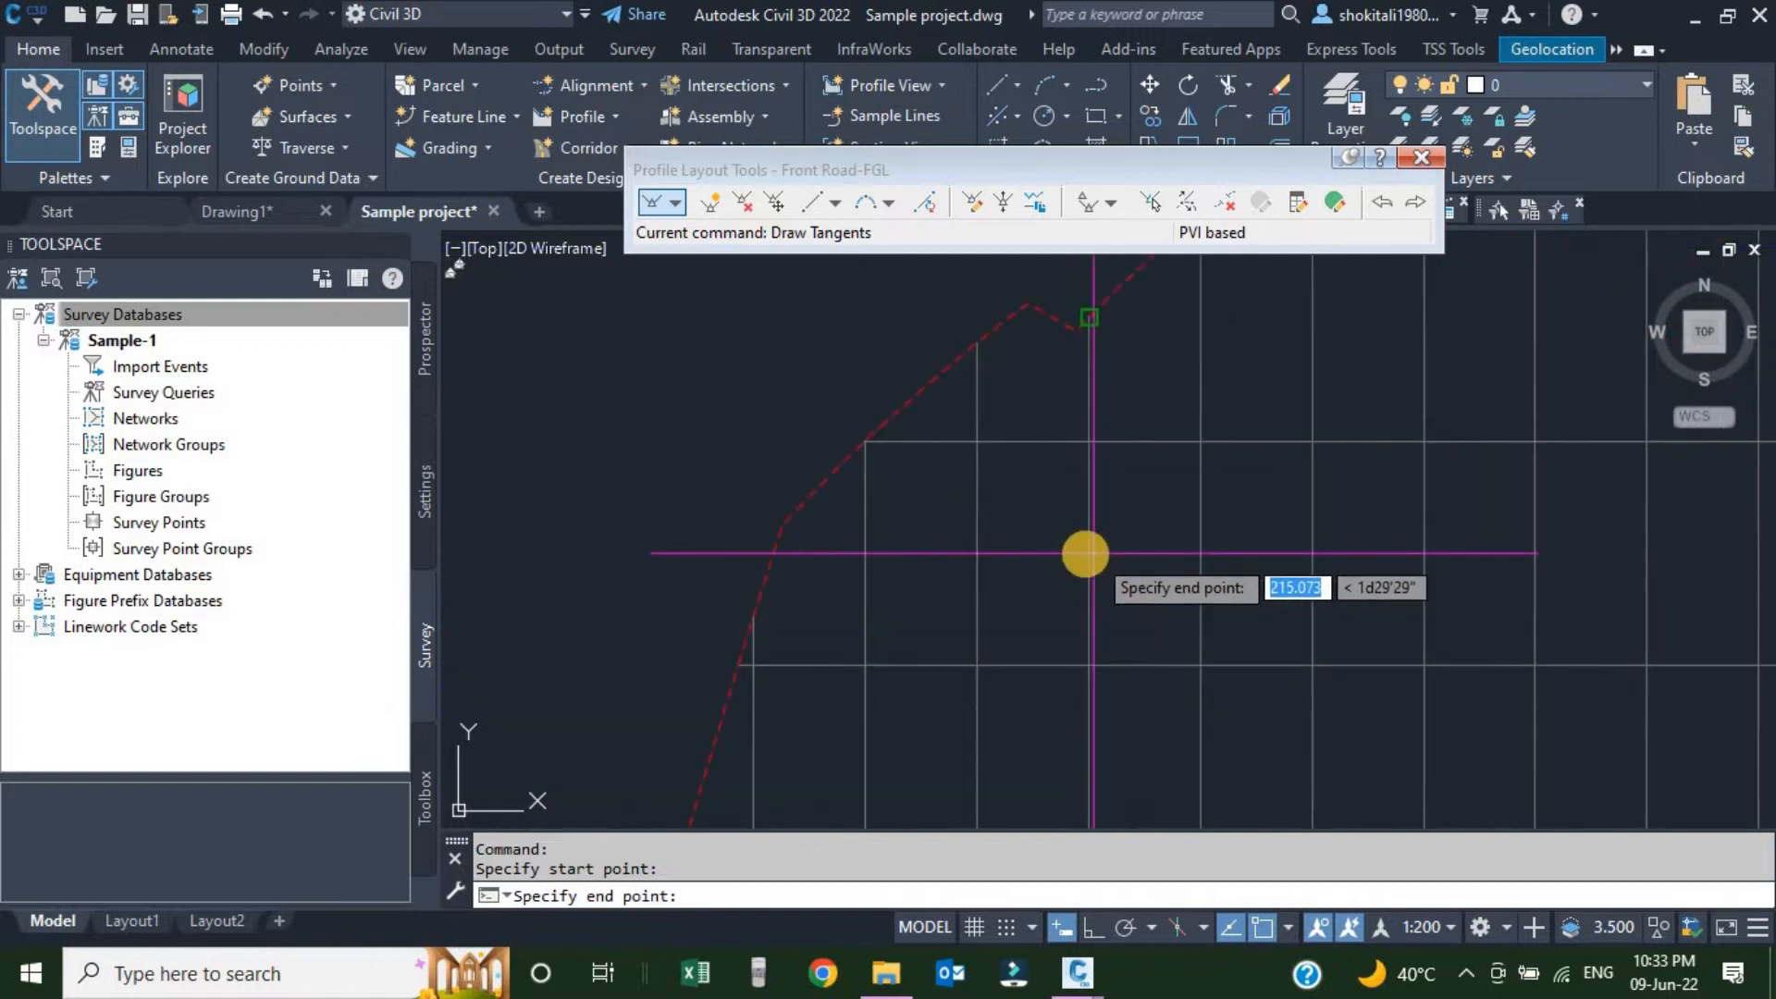
left_click(1260, 926)
scroll(1062, 560, "down", 5)
scroll(1048, 562, "up", 3)
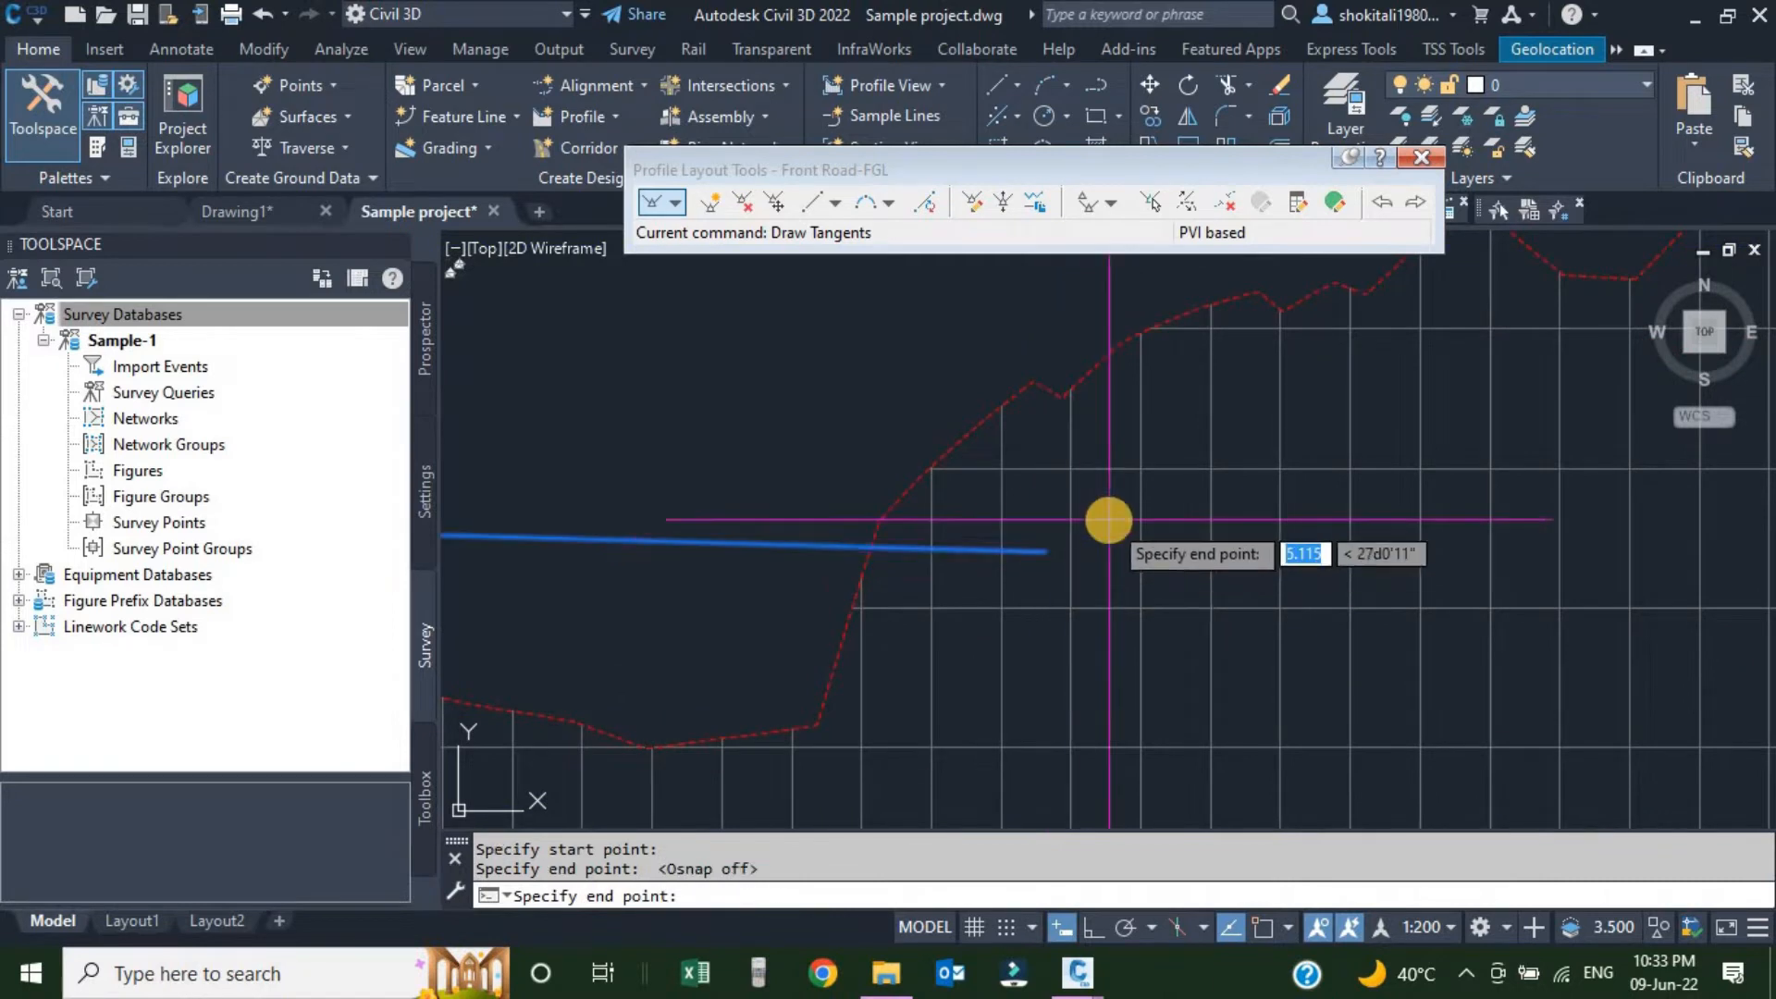
Draw the second tangent rising to a PVI near ground level at the middle of the Front Road profile view.
scroll(1108, 521, "down", 4)
scroll(1113, 524, "down", 2)
scroll(751, 530, "up", 4)
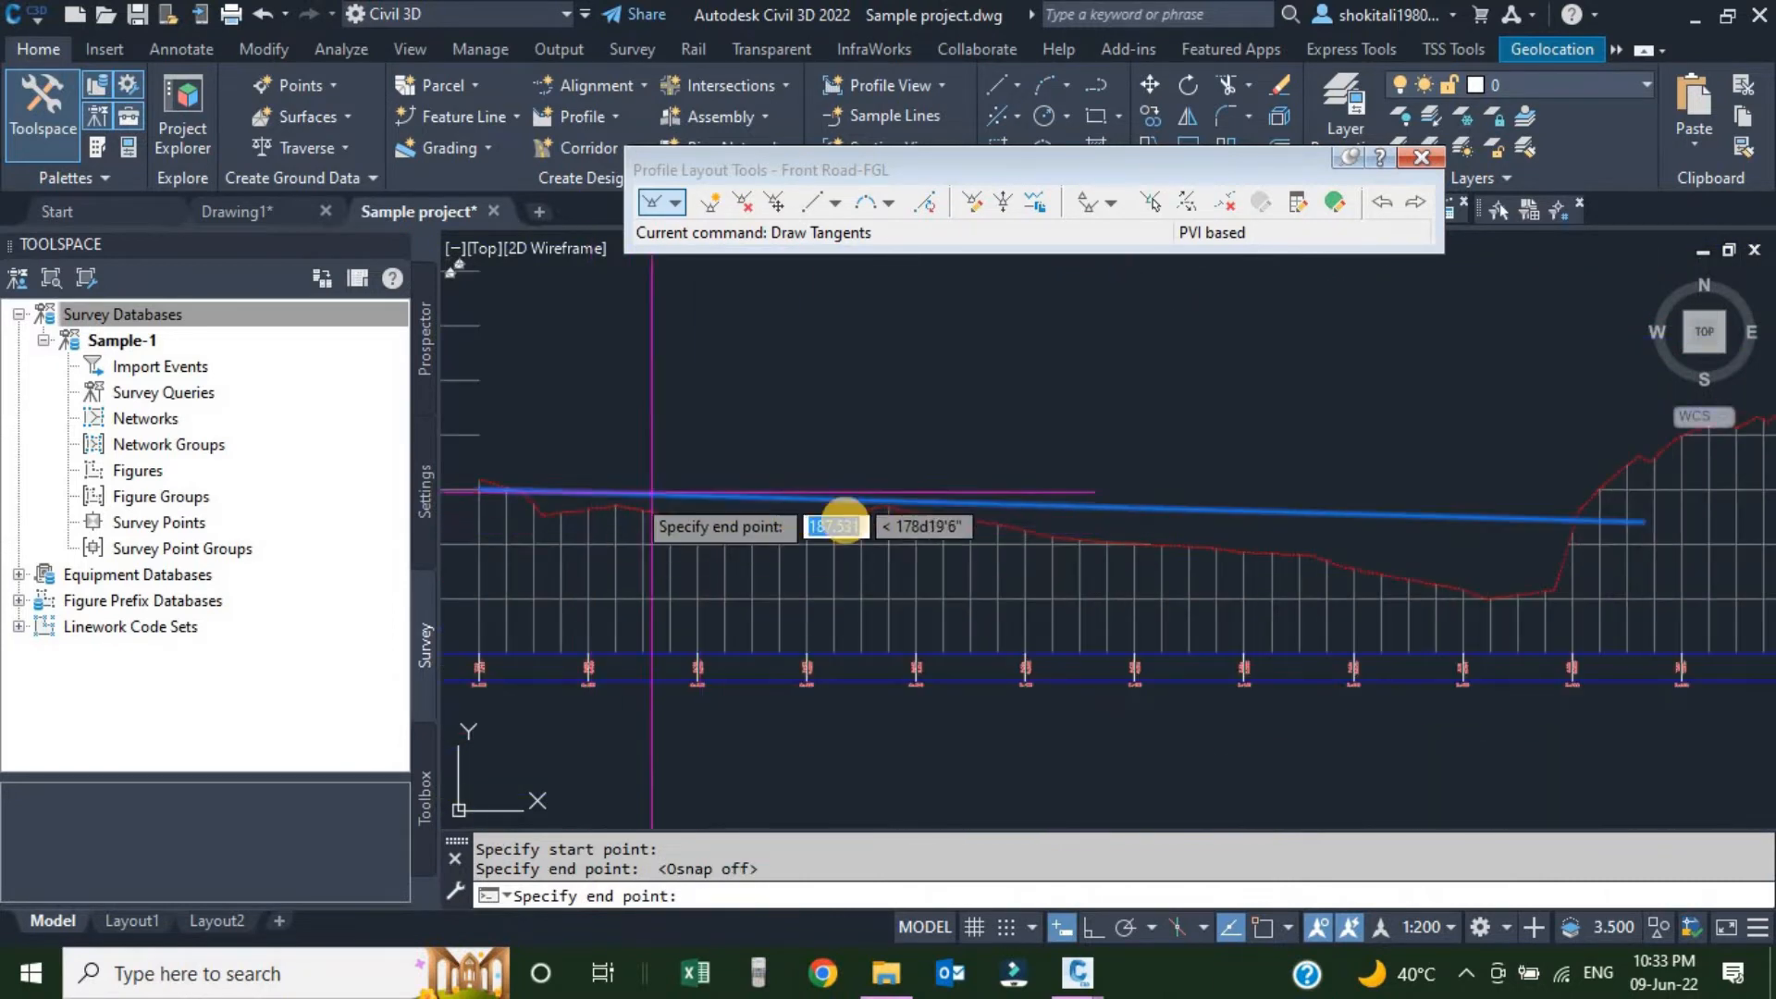
scroll(1480, 537, "down", 3)
middle_click_drag(1518, 543, 865, 558)
scroll(1415, 473, "up", 4)
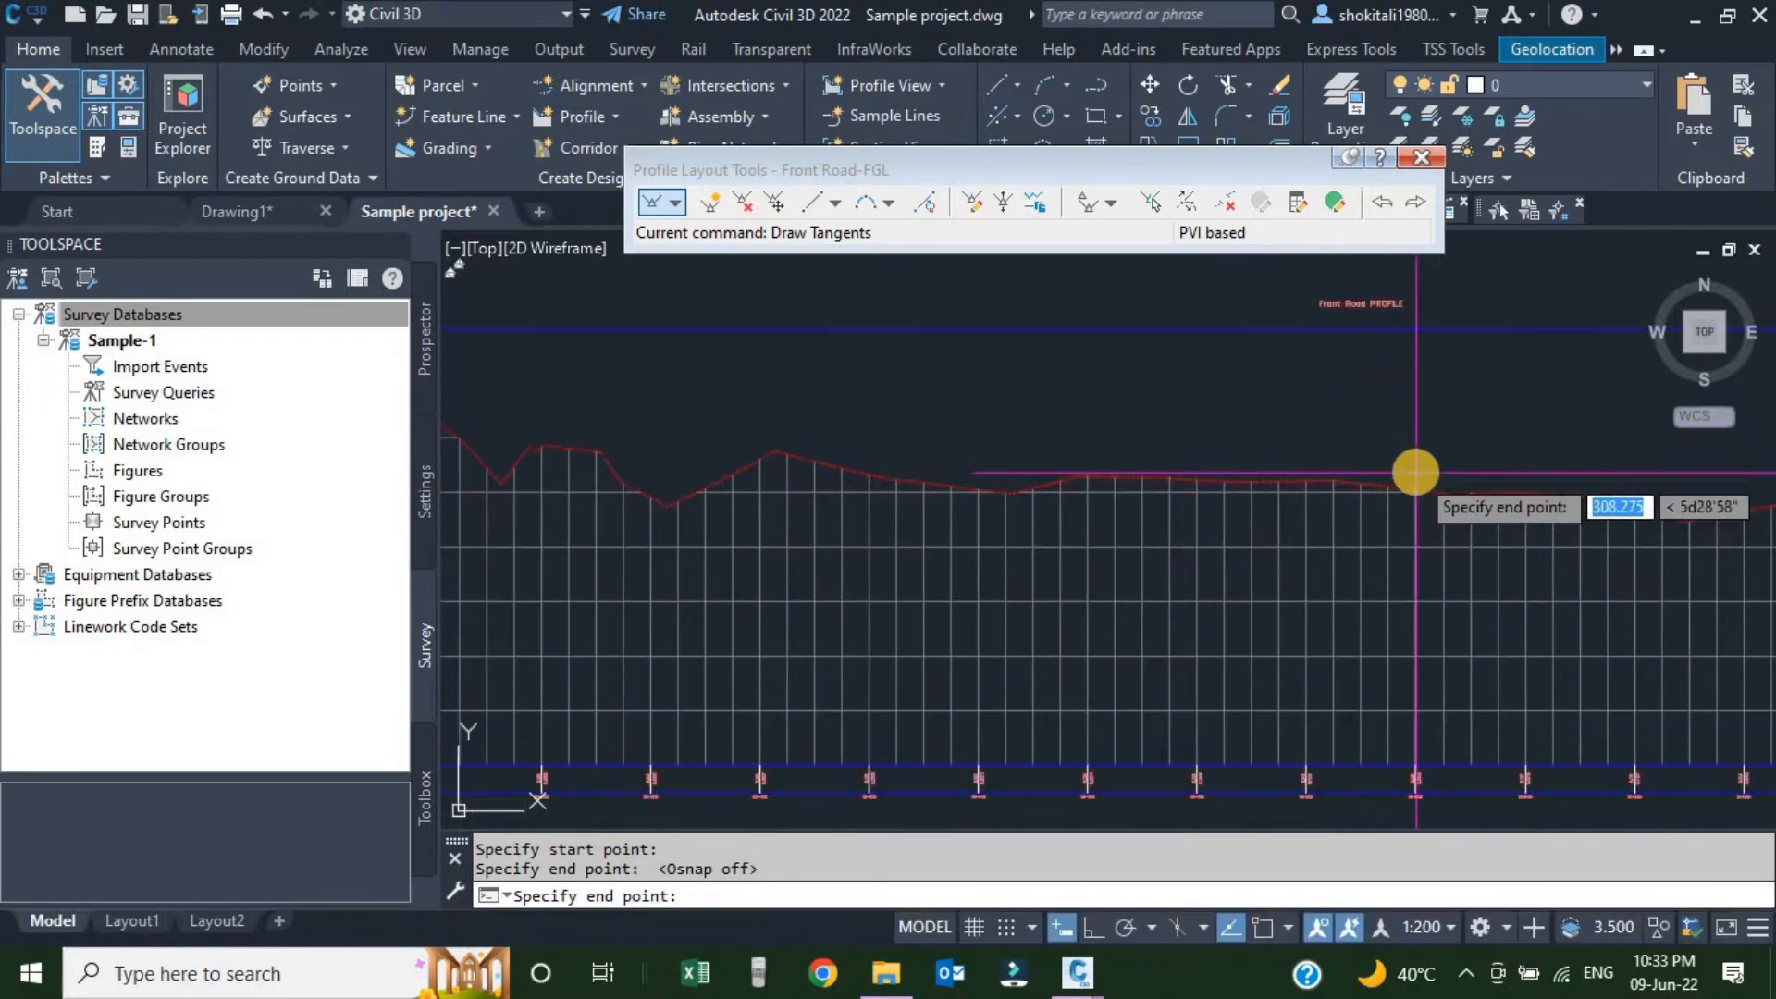
scroll(1415, 473, "down", 6)
Continue the tangents through another PVI to the end station of the ground line and finish the design profile.
middle_click_drag(1561, 508, 888, 499)
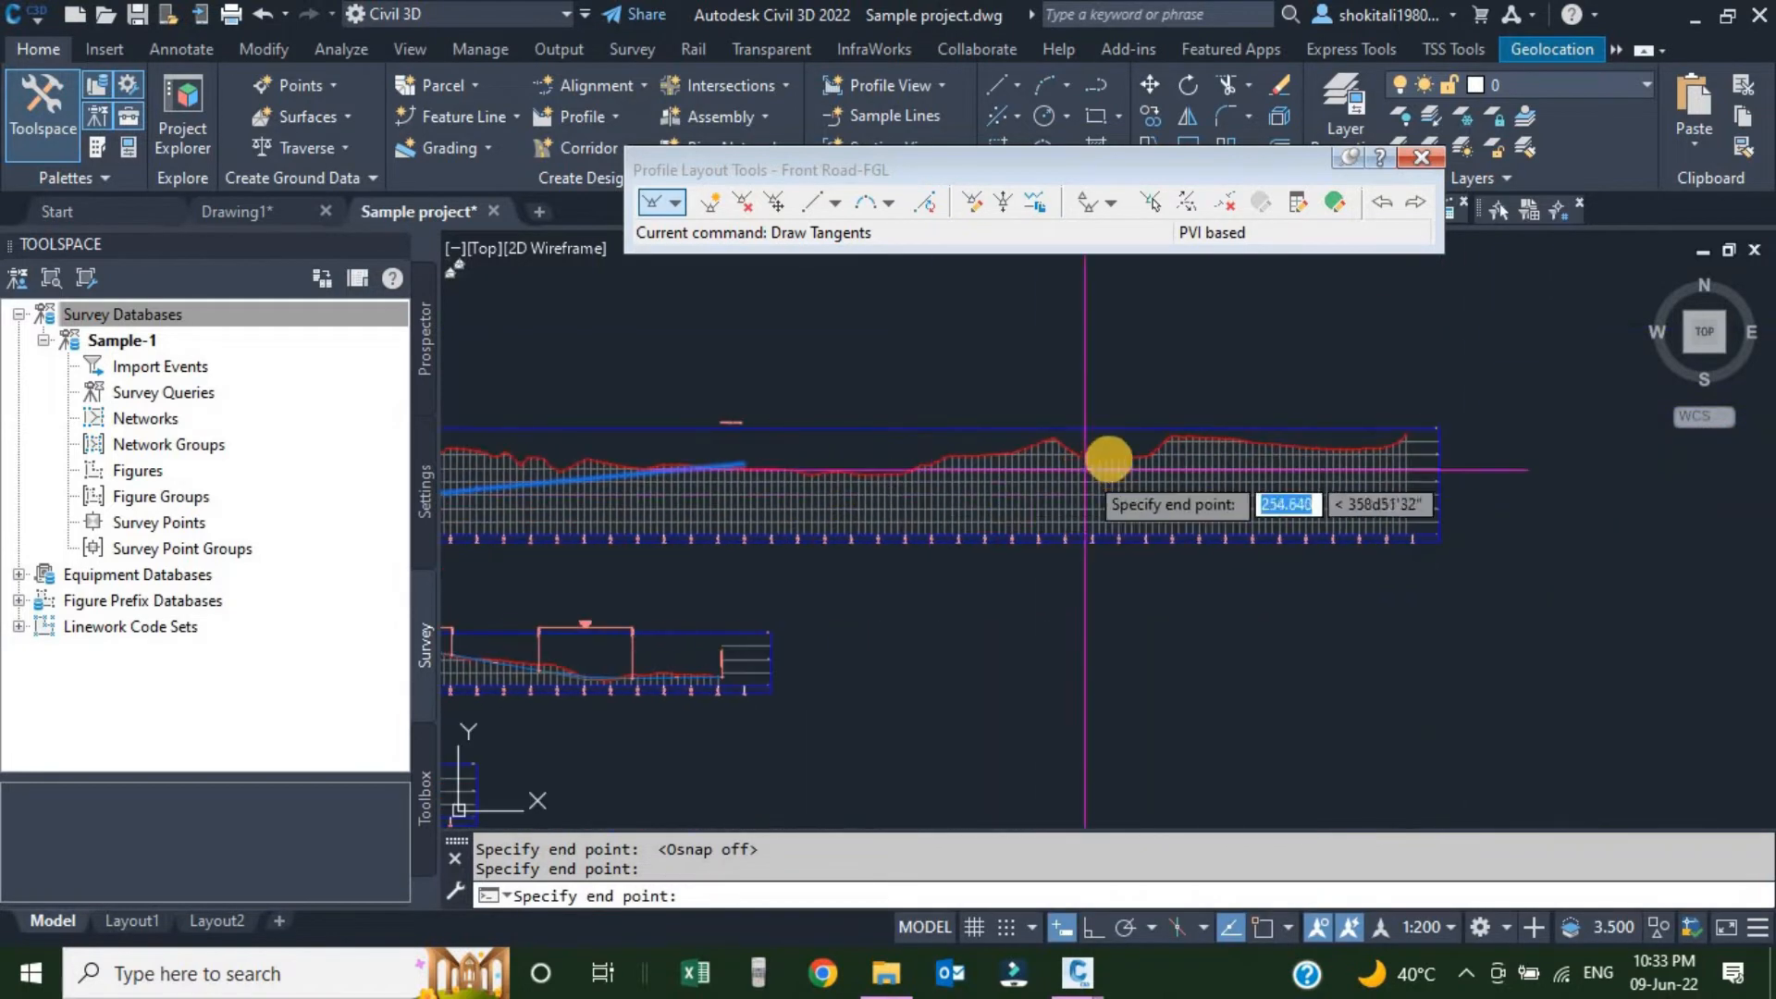
scroll(1098, 471, "up", 2)
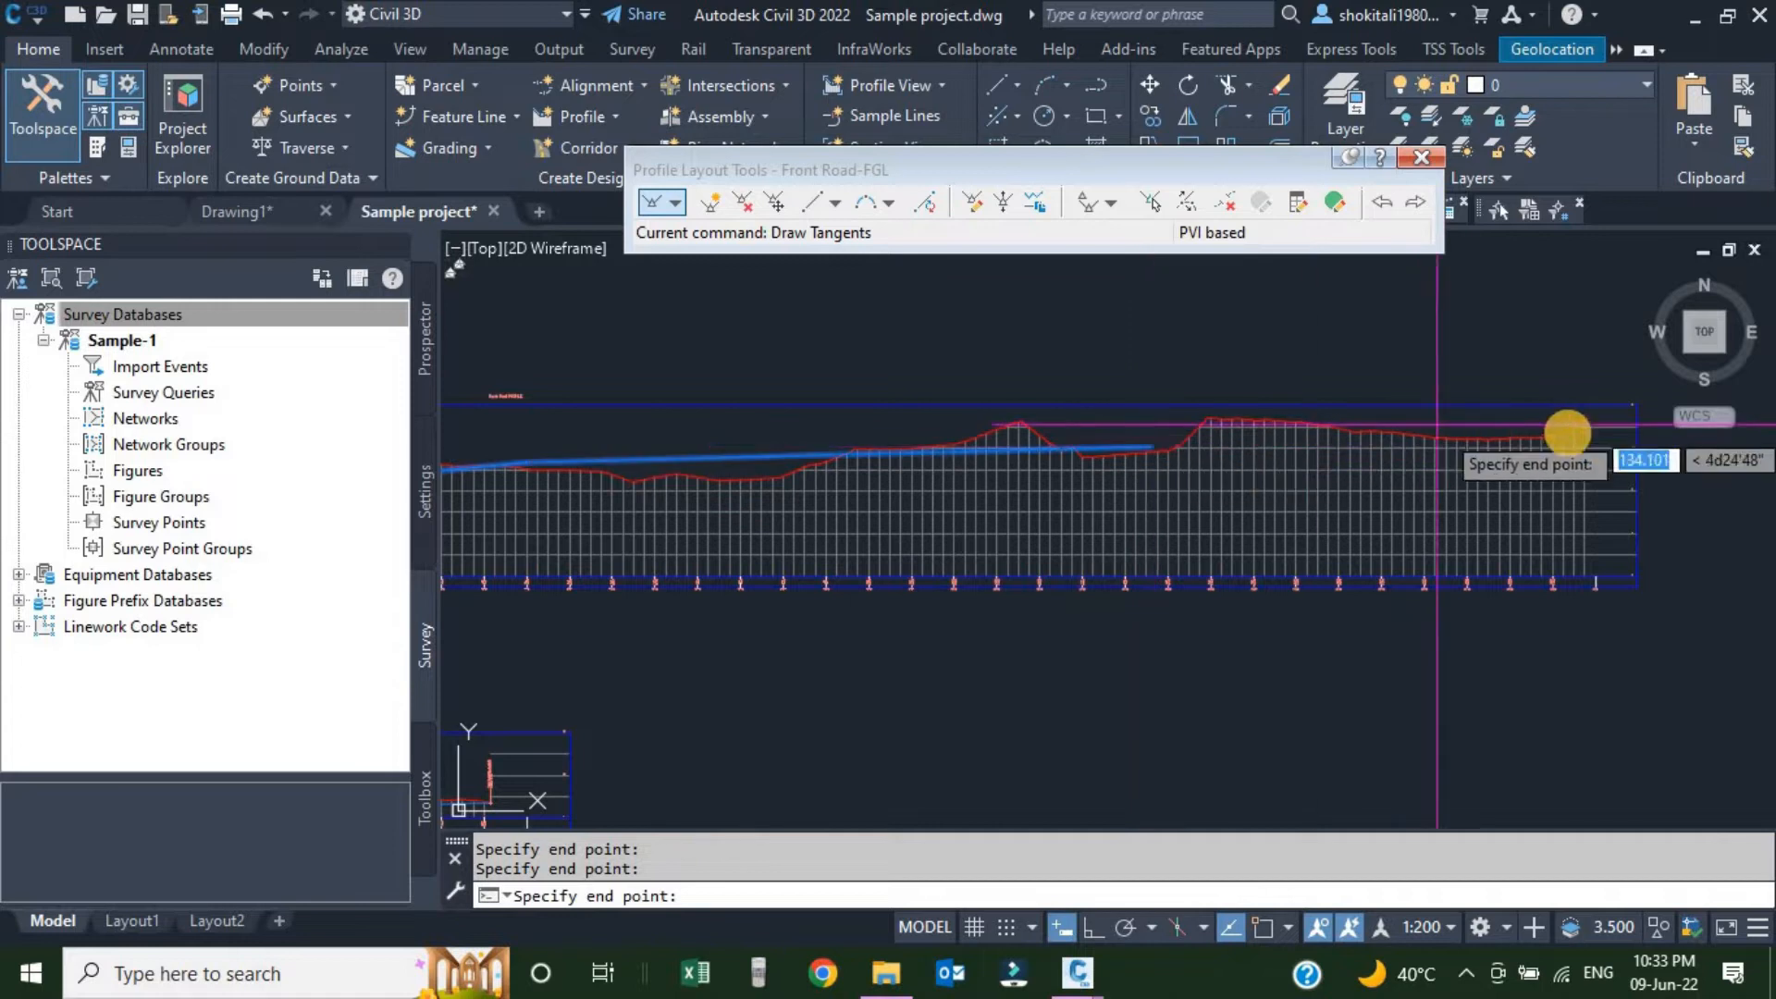
scroll(1527, 425, "up", 2)
scroll(1174, 480, "up", 3)
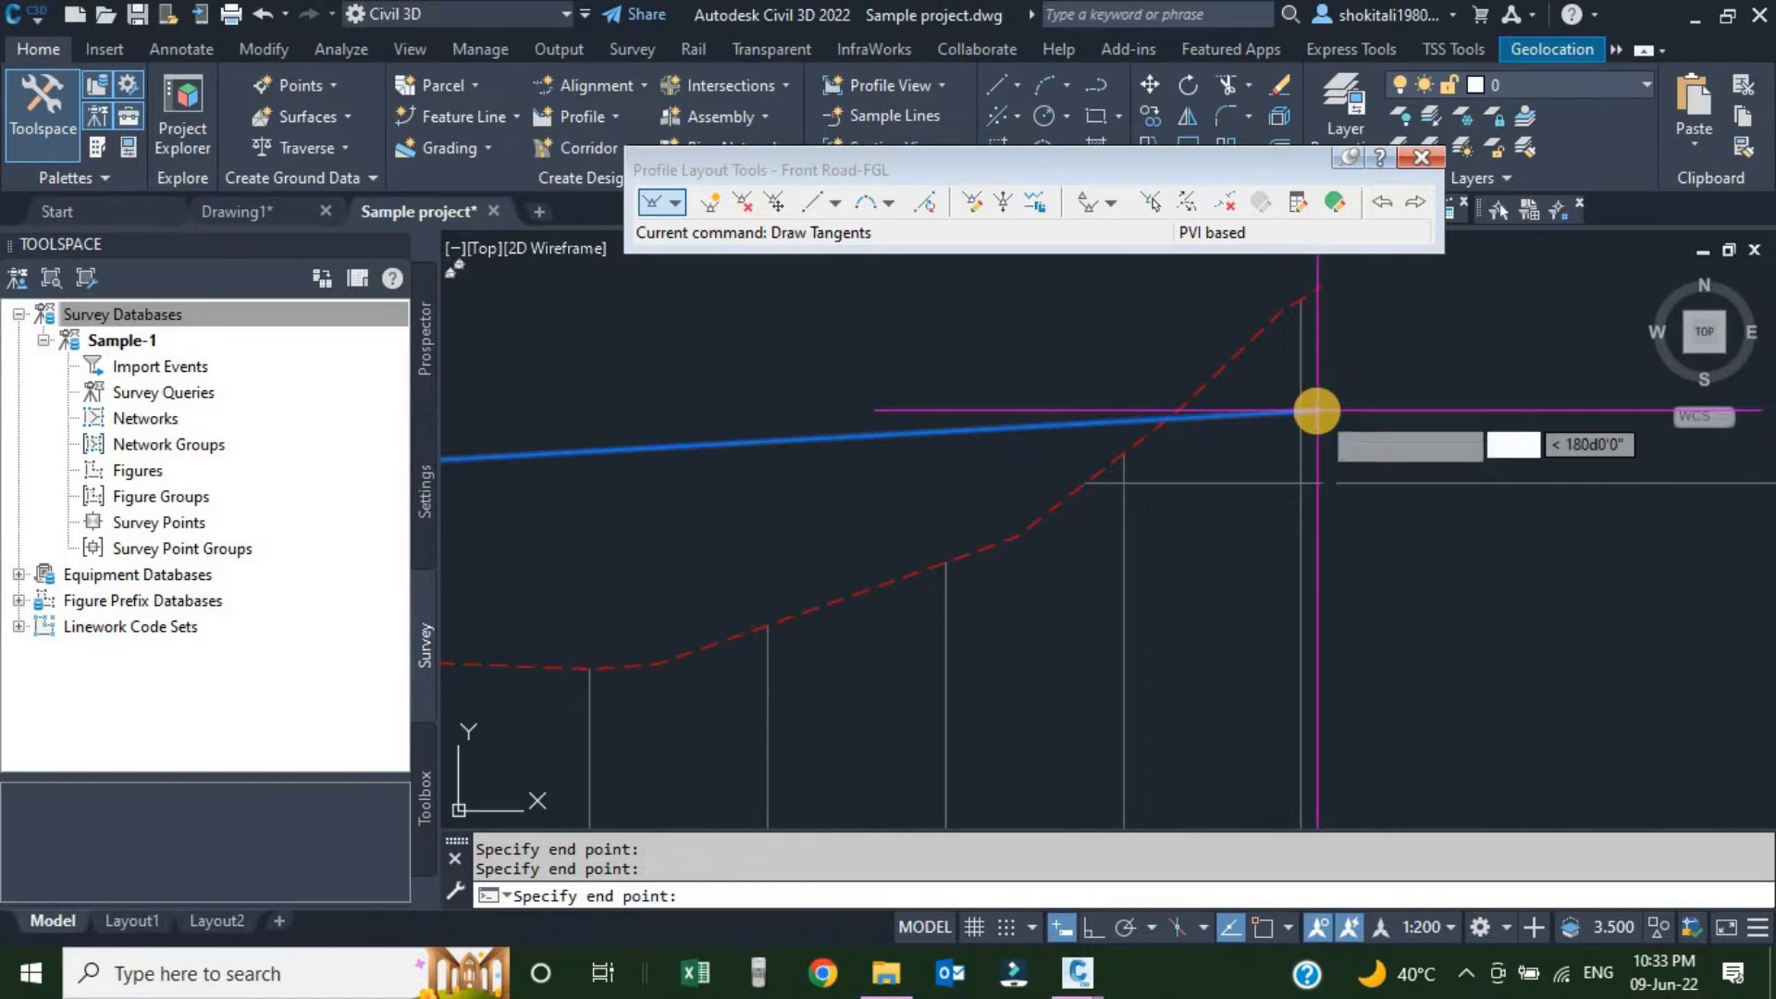
left_click(1317, 411)
key("Return")
Examine the low PVI where the falling first tangent meets the rising second tangent of the design profile.
scroll(1166, 472, "down", 6)
middle_click_drag(709, 571, 1385, 536)
scroll(662, 531, "up", 6)
scroll(887, 541, "up", 6)
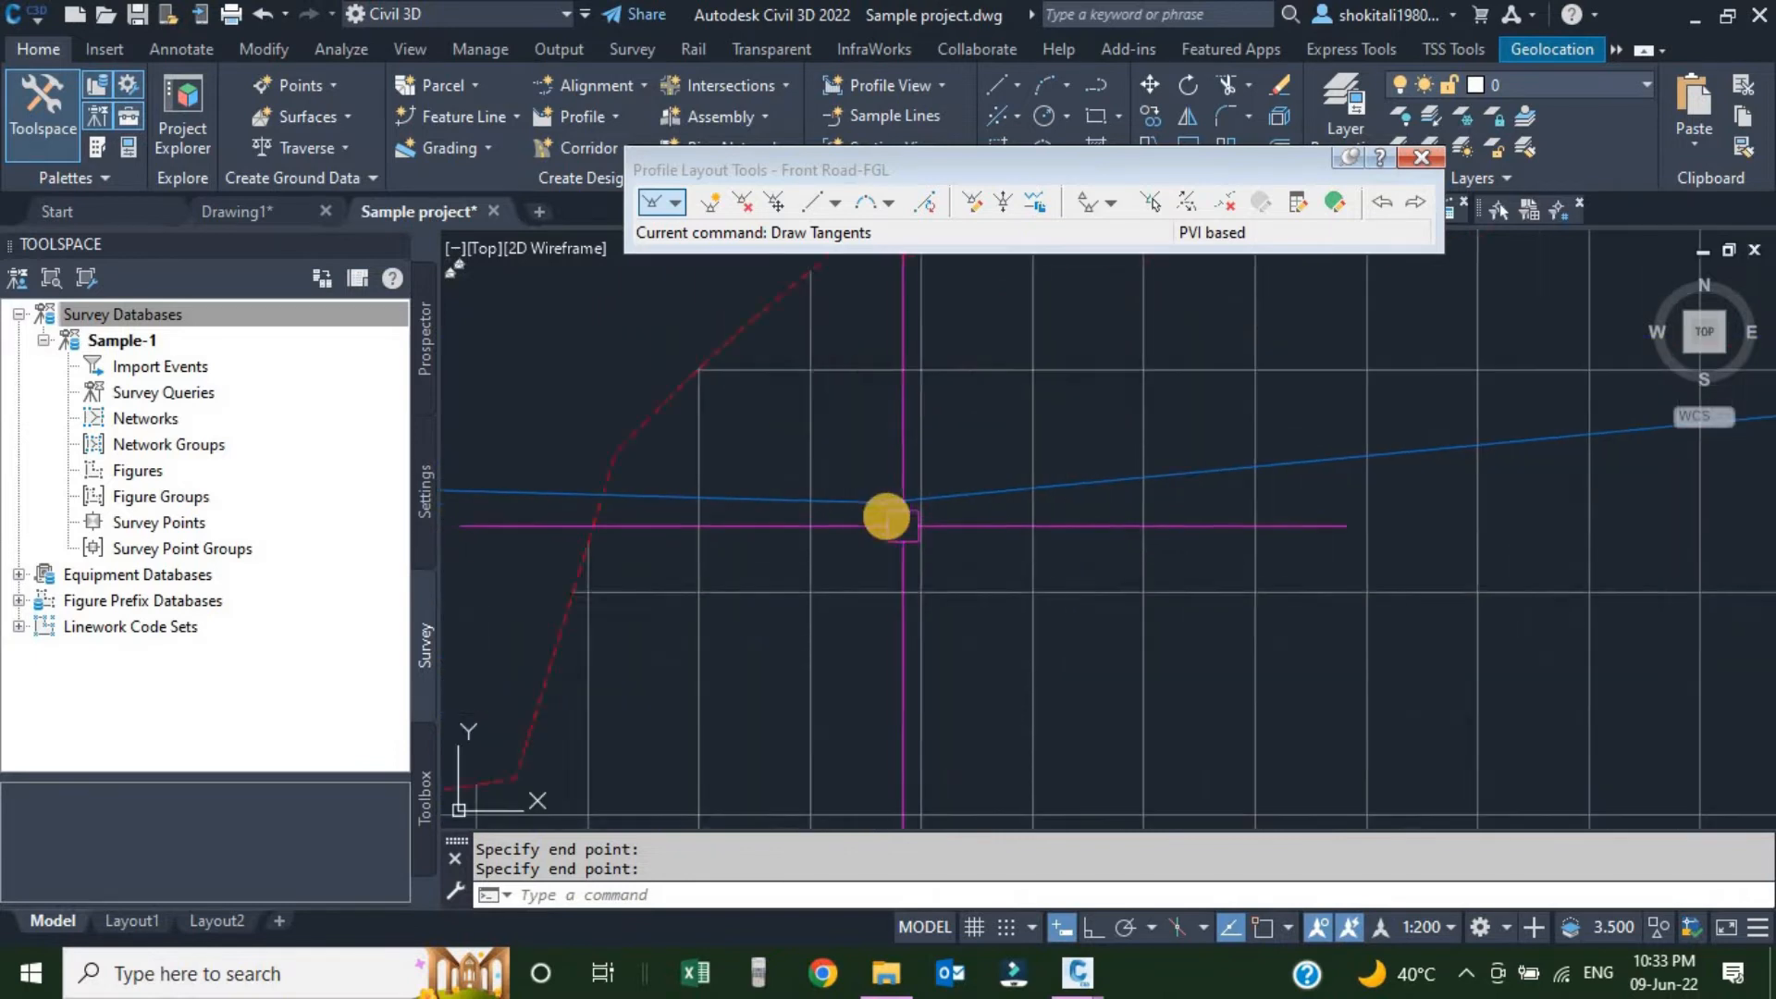
scroll(937, 416, "down", 5)
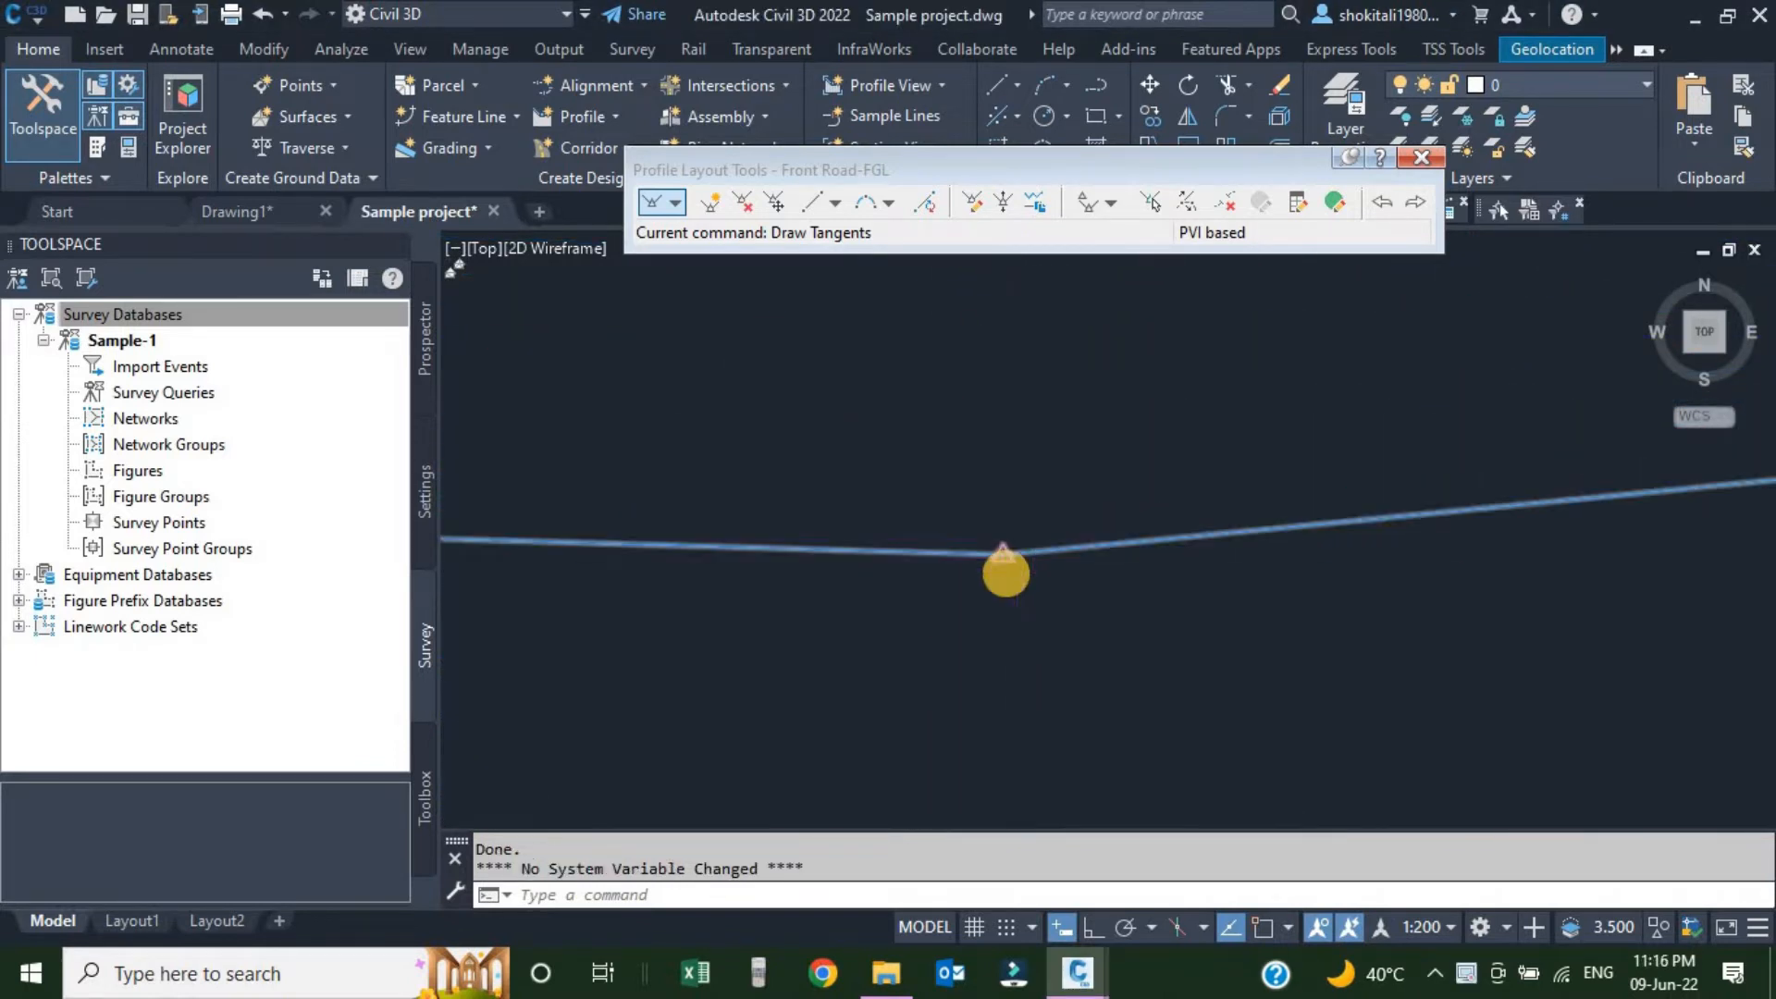
scroll(1006, 574, "up", 5)
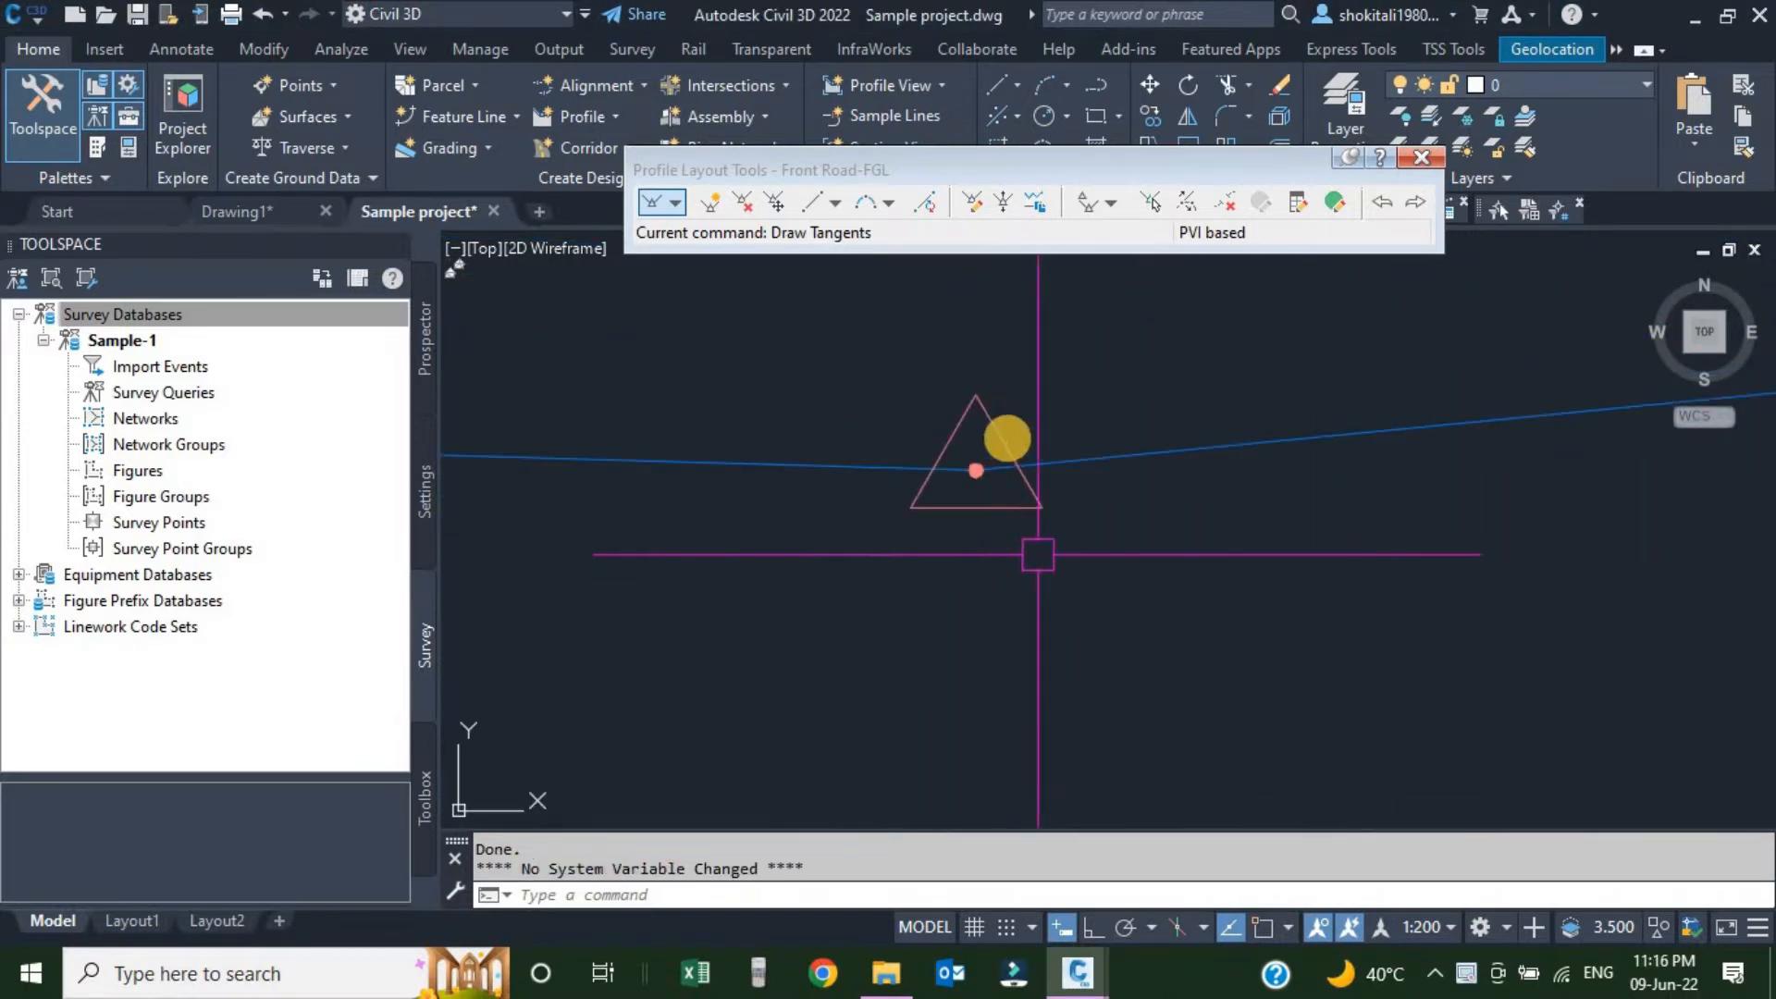
scroll(992, 454, "up", 3)
scroll(967, 470, "down", 3)
scroll(967, 485, "down", 2)
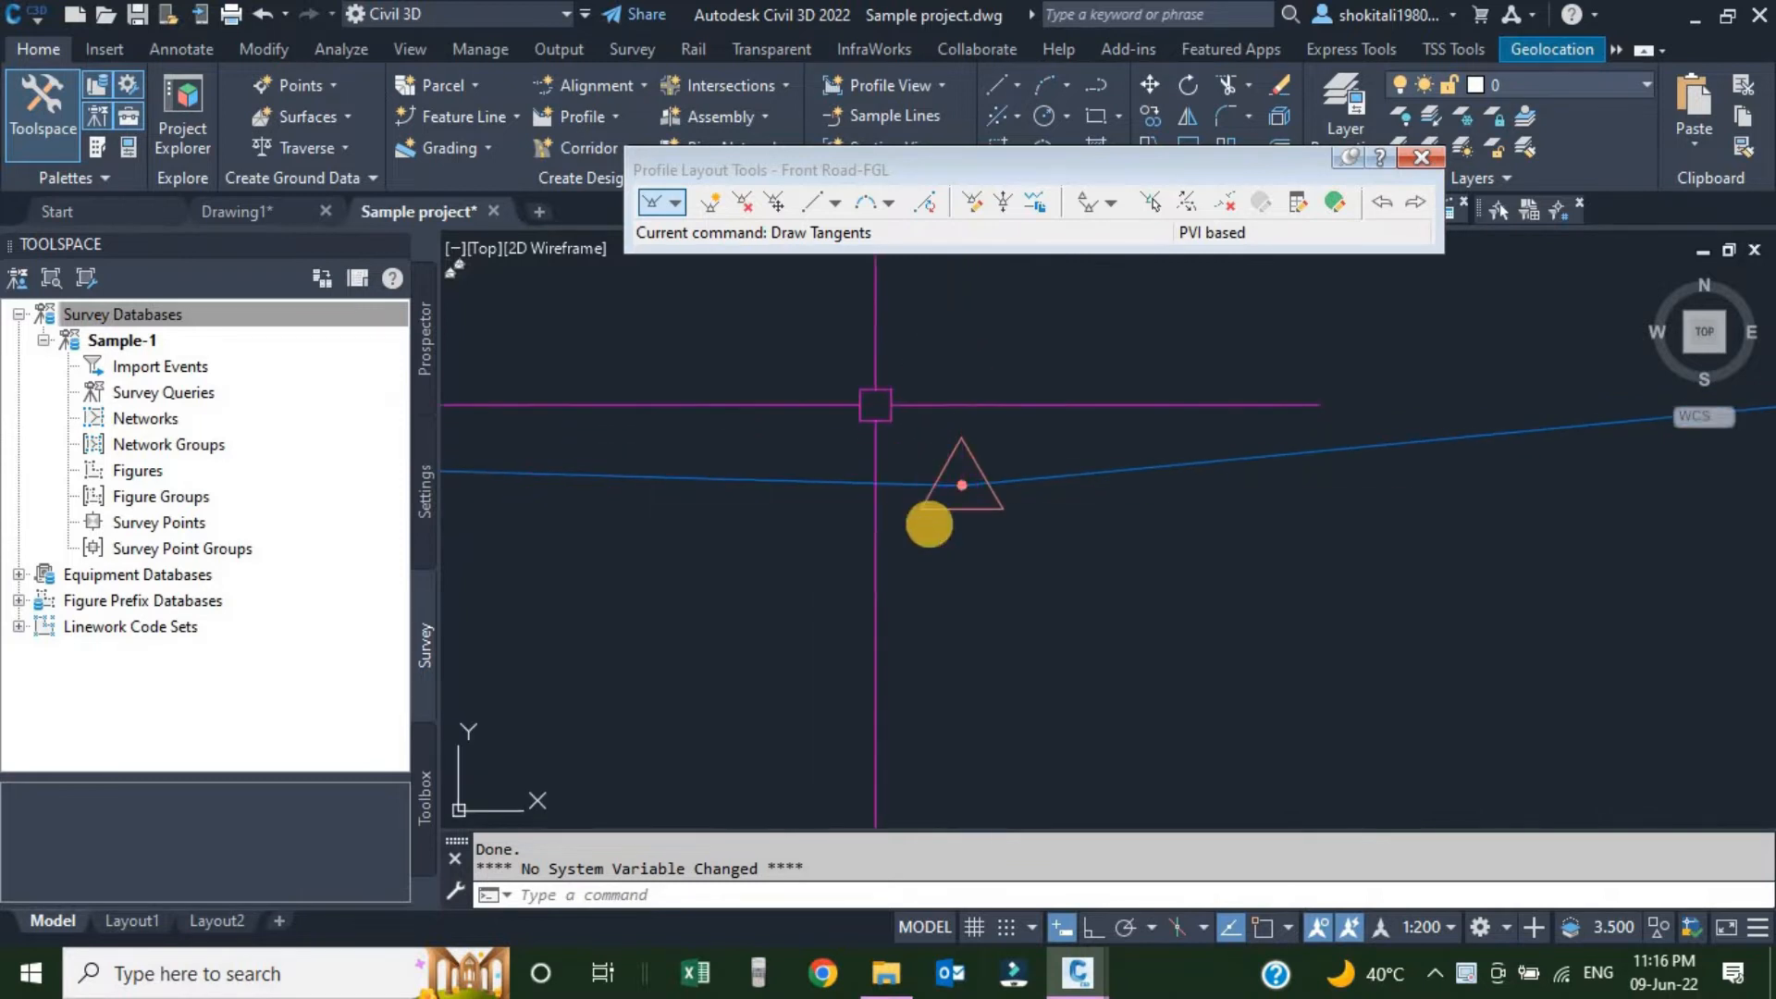
scroll(913, 502, "down", 15)
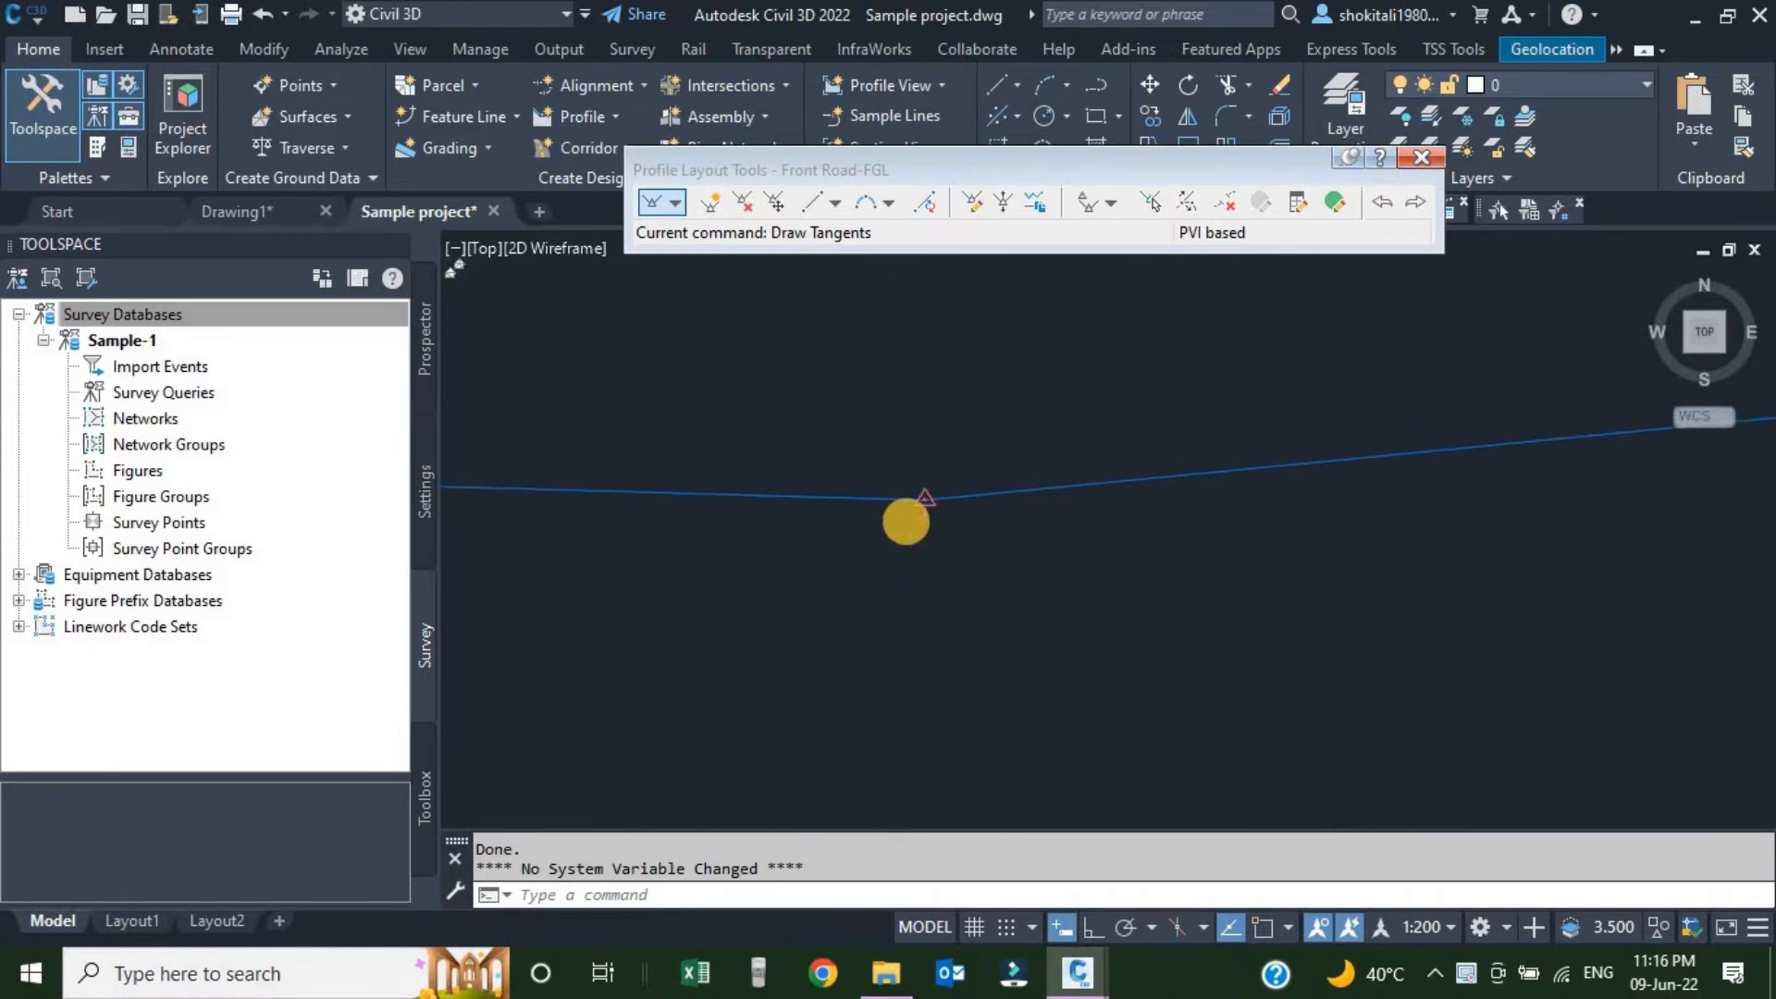
Examine the PVI near the middle of the design profile, where the rising tangent flattens.
middle_click_drag(1392, 494, 910, 484)
scroll(910, 485, "up", 10)
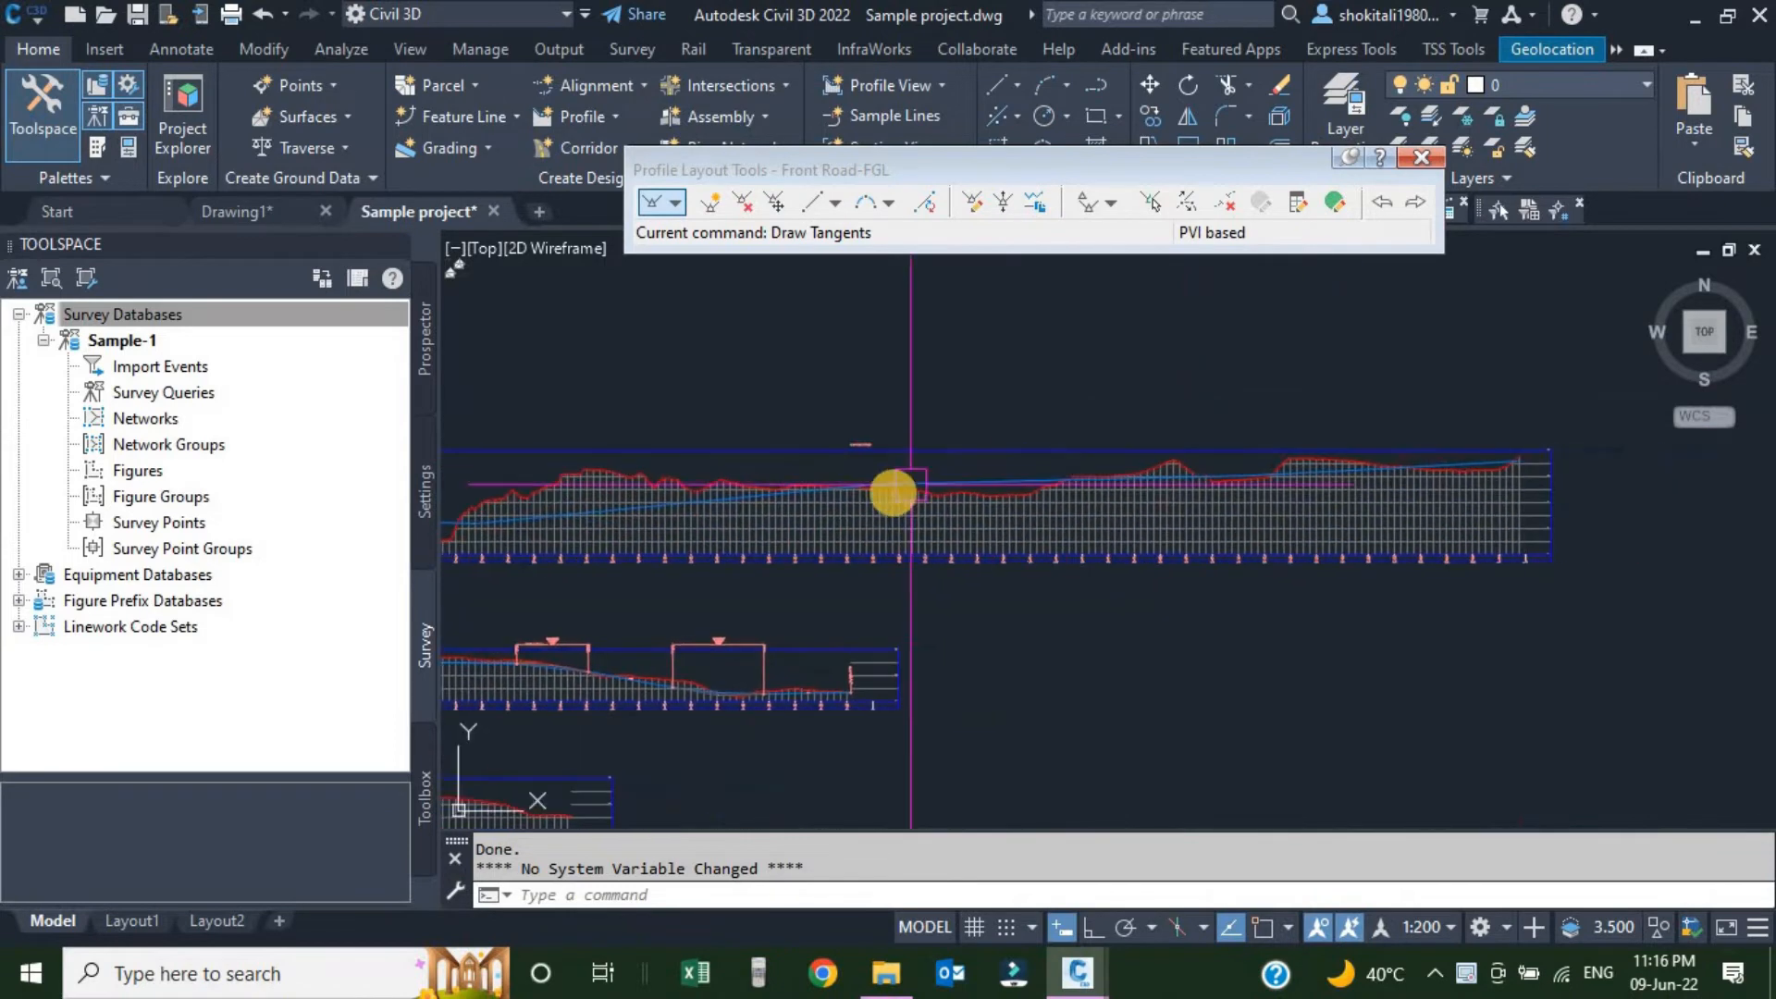
middle_click_drag(805, 376, 1050, 462)
scroll(1009, 472, "up", 5)
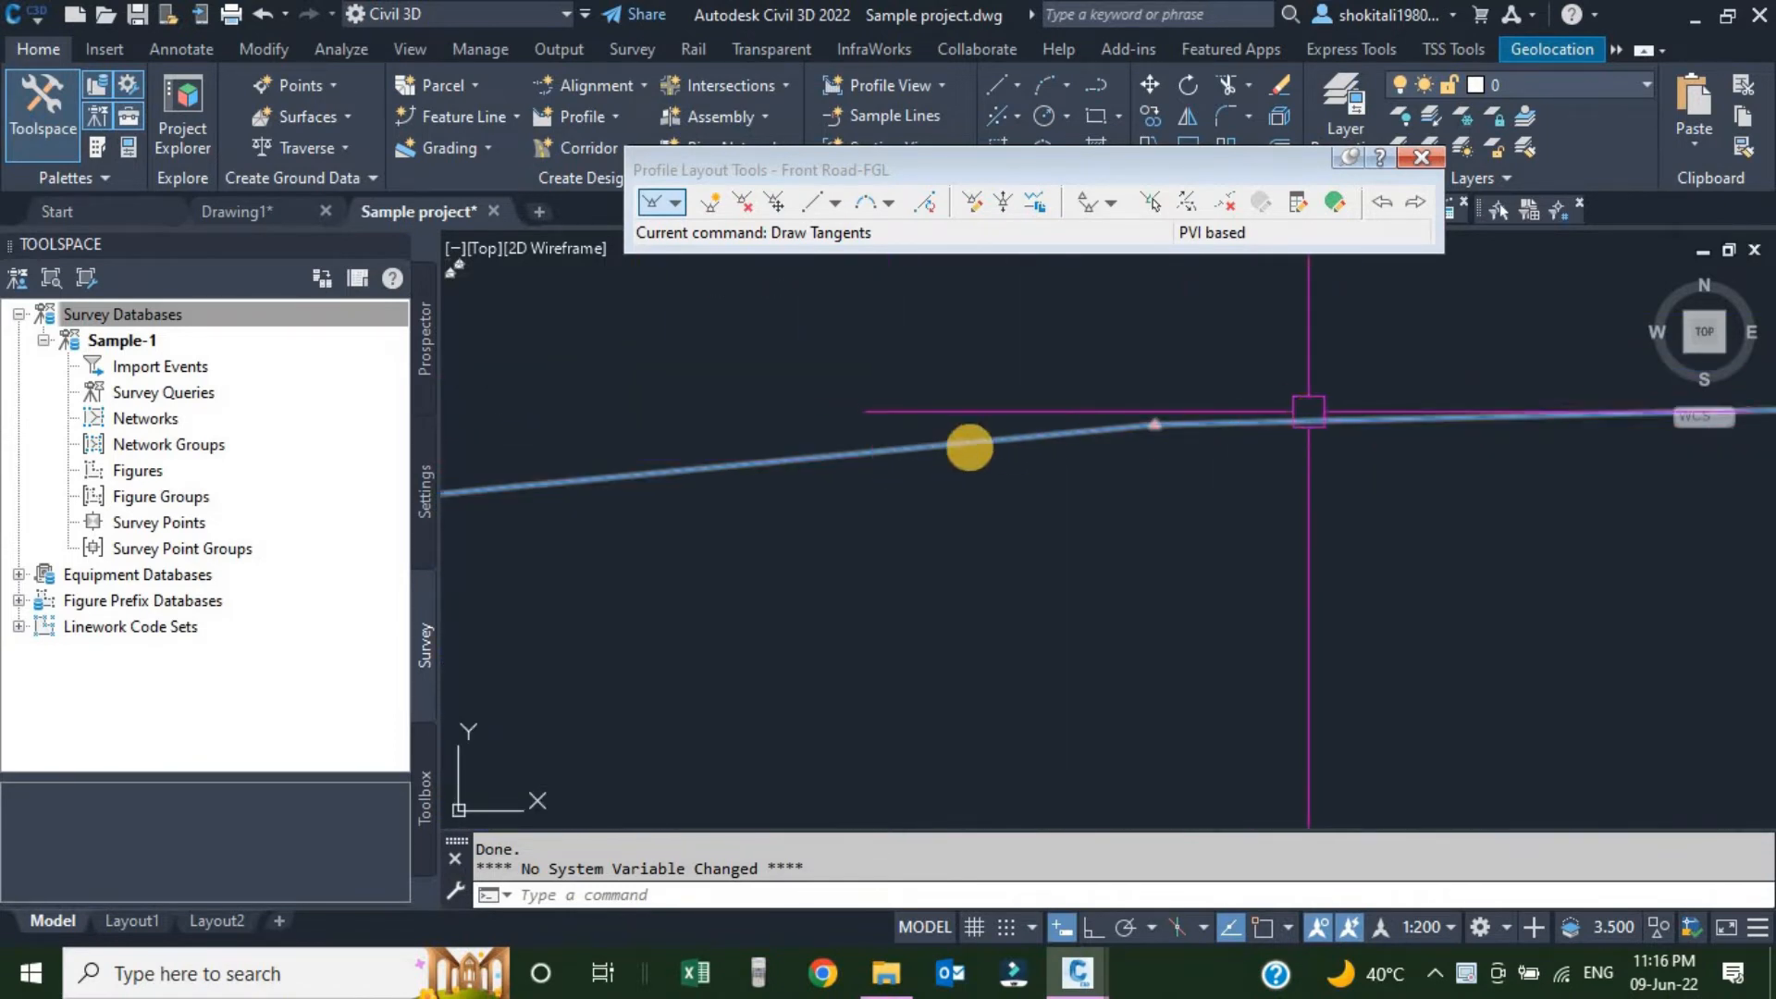
scroll(968, 445, "up", 3)
scroll(1315, 410, "up", 5)
middle_click_drag(1487, 404, 1147, 431)
scroll(1150, 430, "up", 2)
scroll(1152, 431, "down", 6)
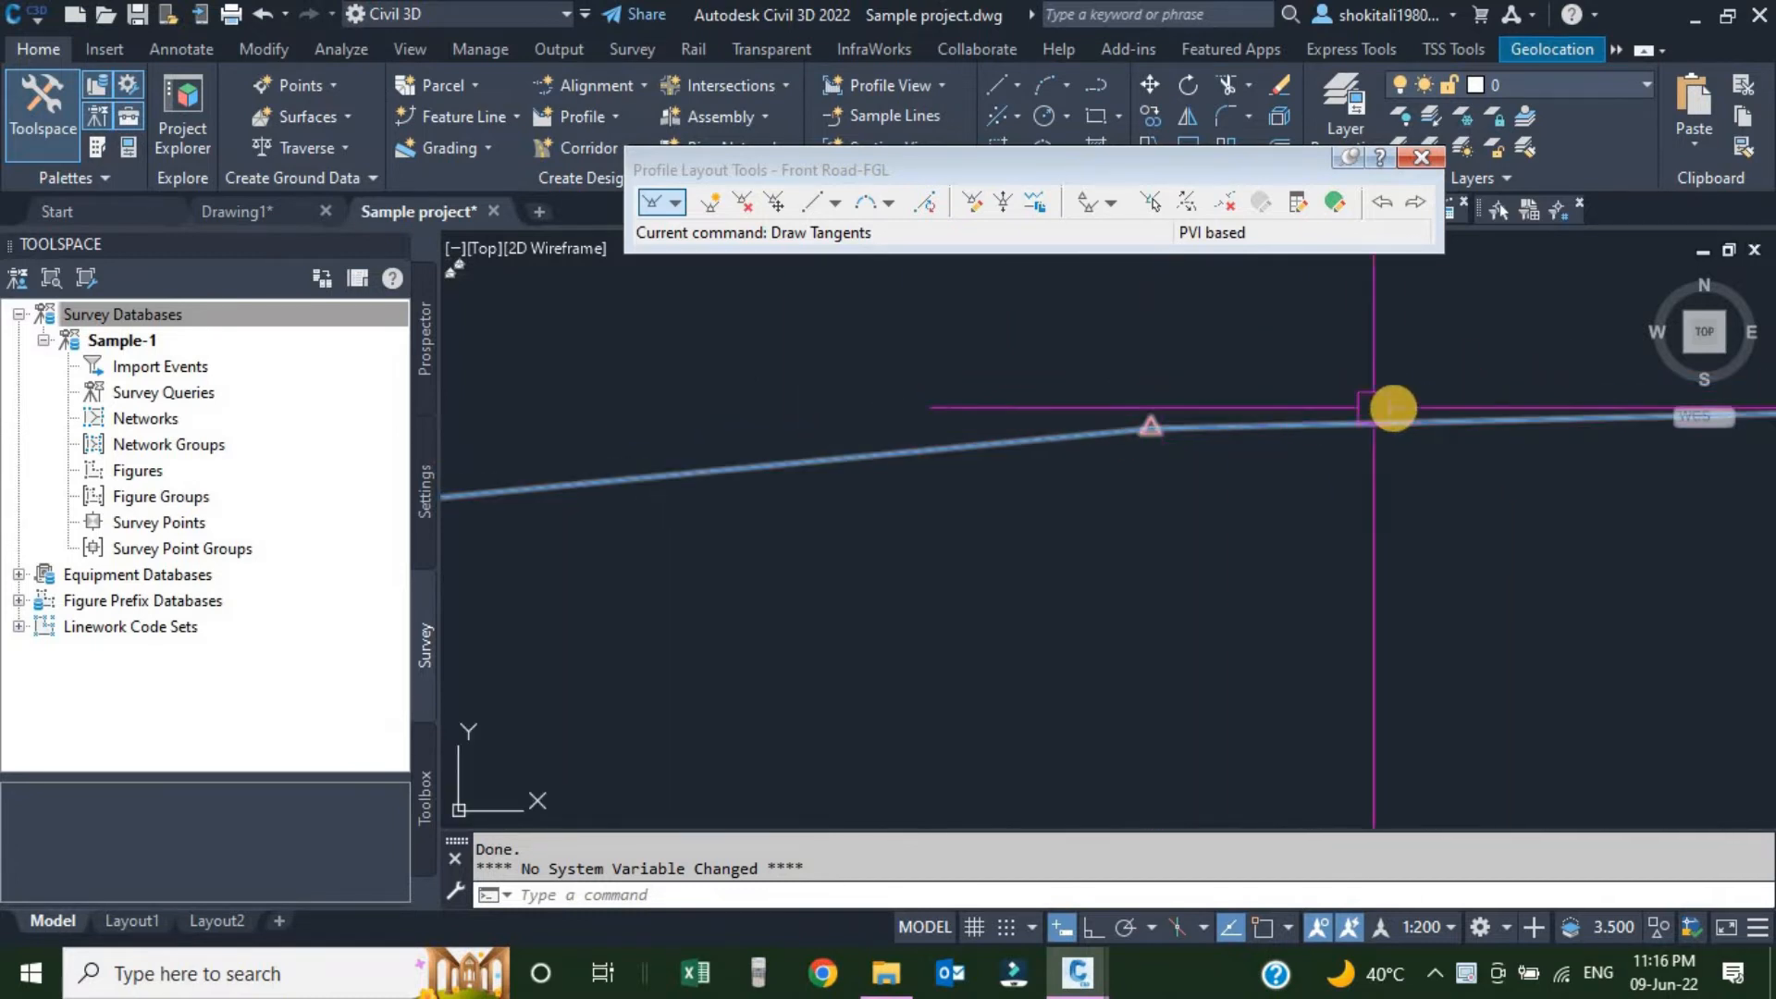
Examine the break points between the tangents at the middle and low PVIs of the Front Road design profile.
scroll(1214, 483, "down", 3)
scroll(1212, 485, "down", 3)
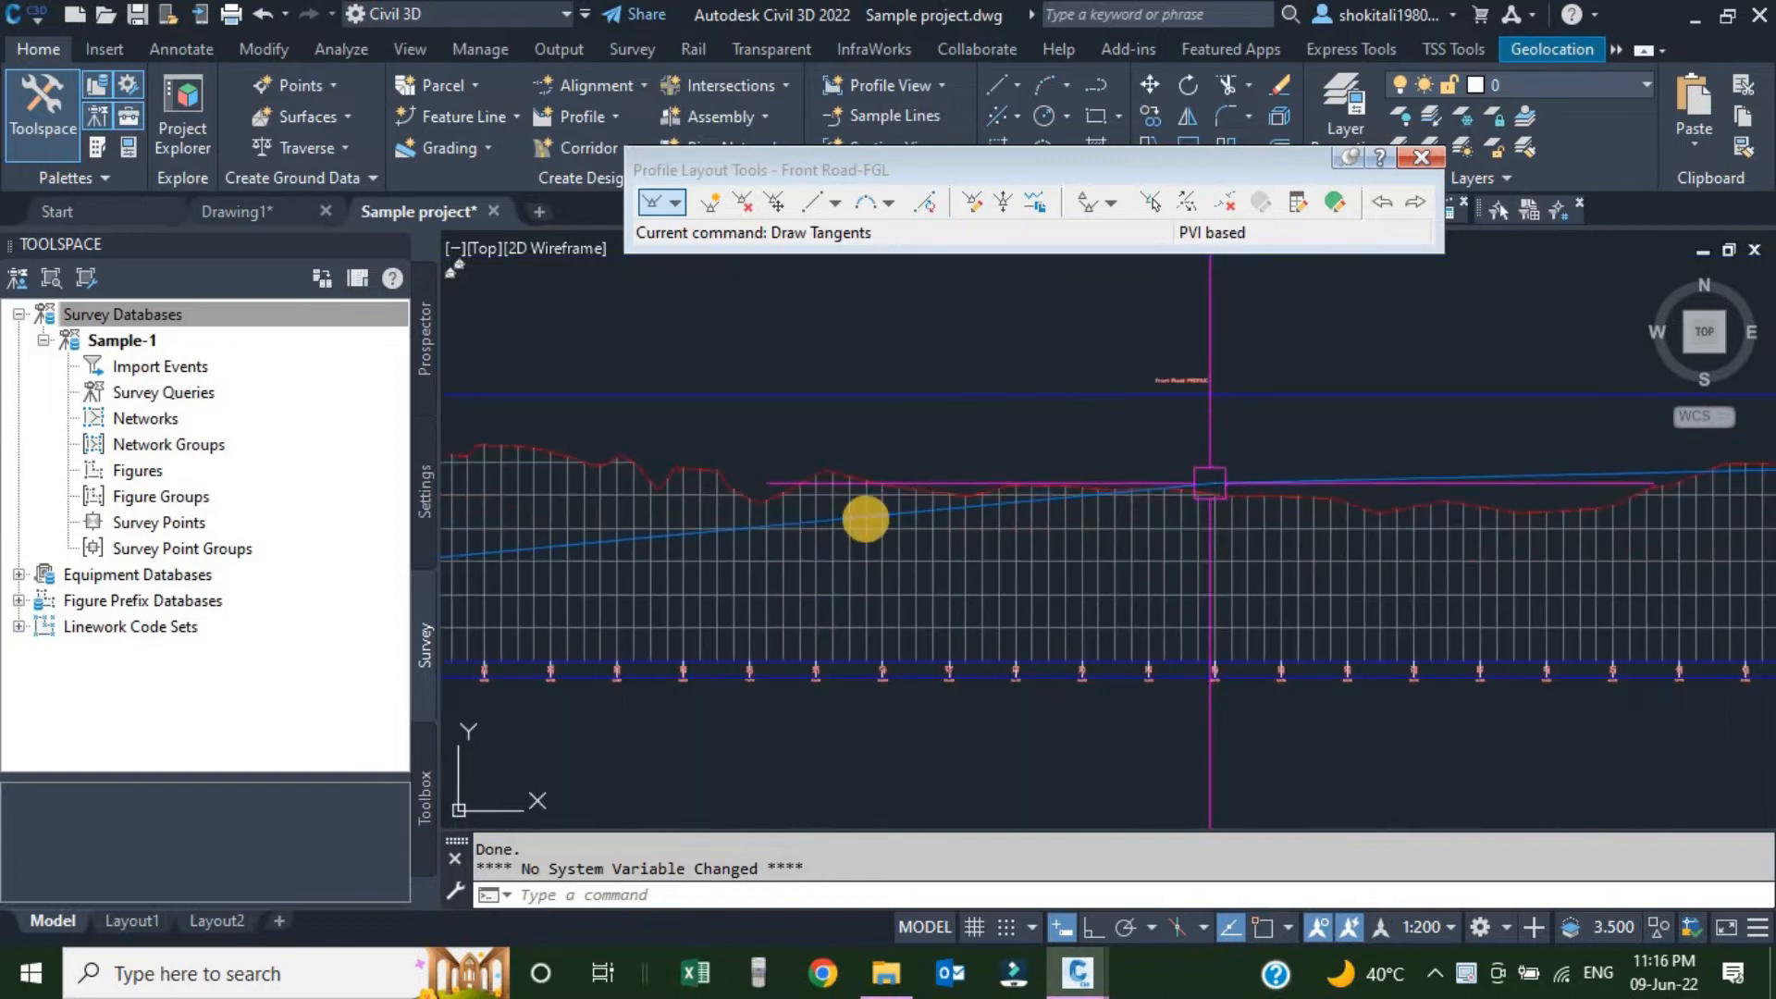
scroll(684, 573, "up", 4)
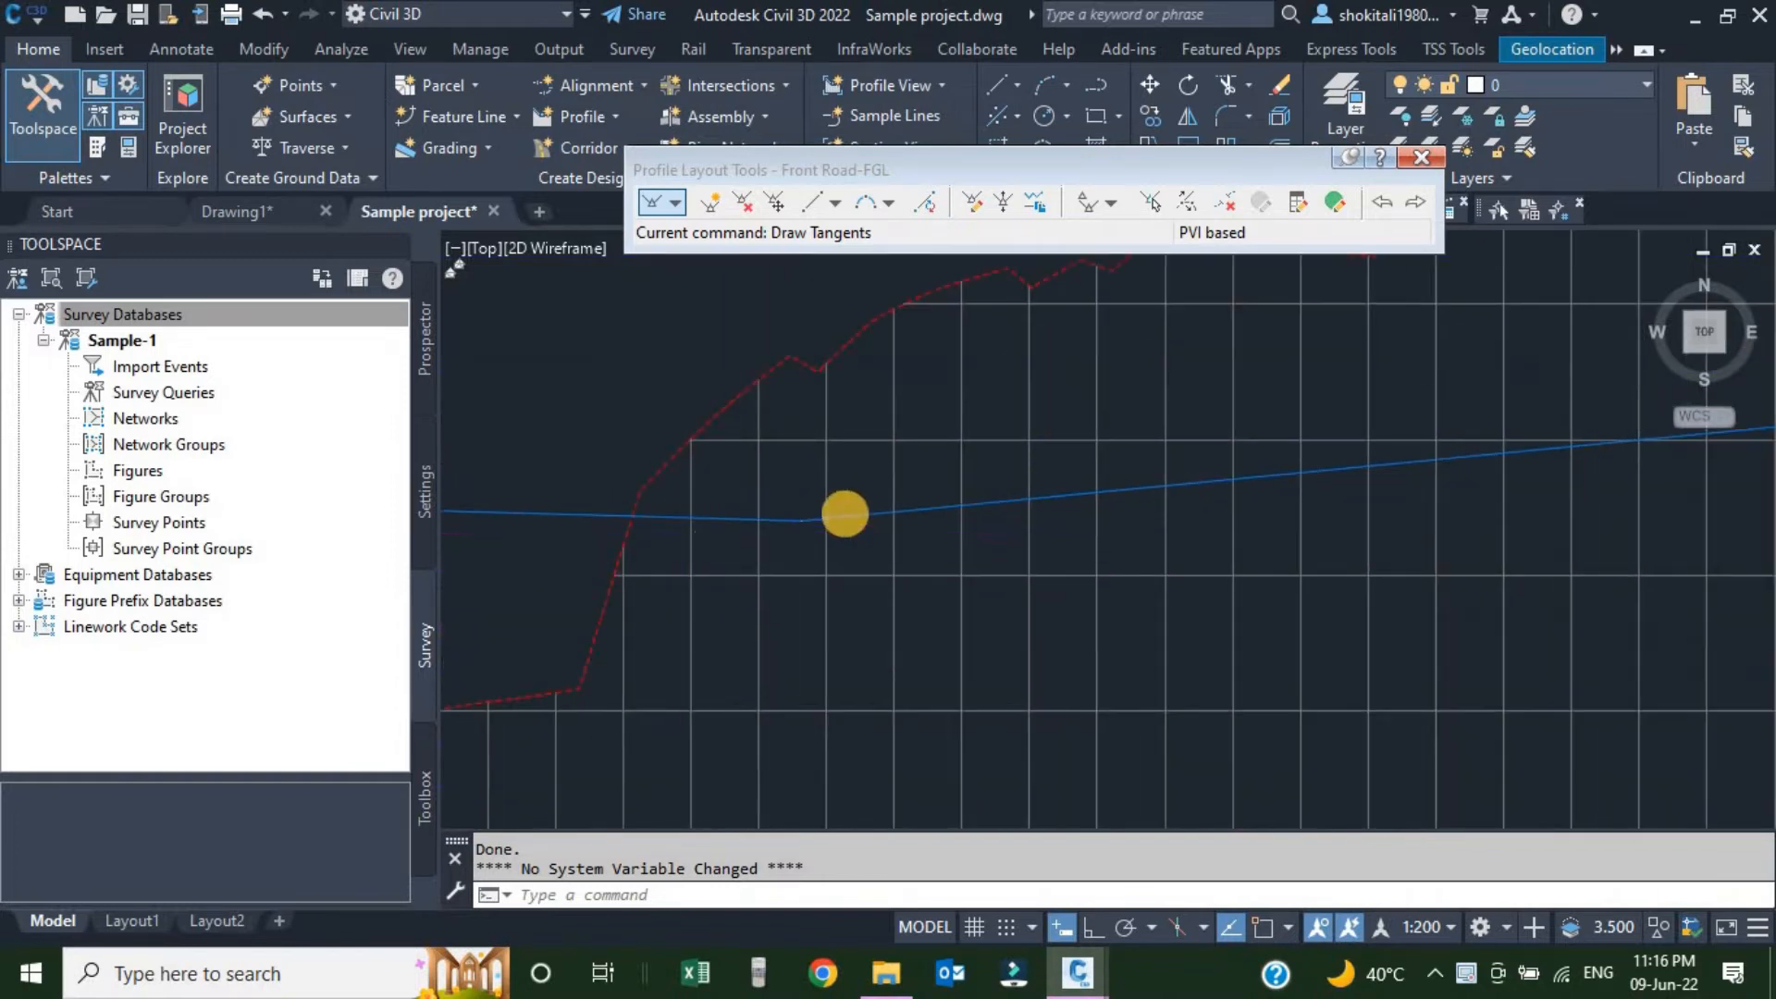
scroll(760, 525, "up", 6)
scroll(862, 520, "down", 6)
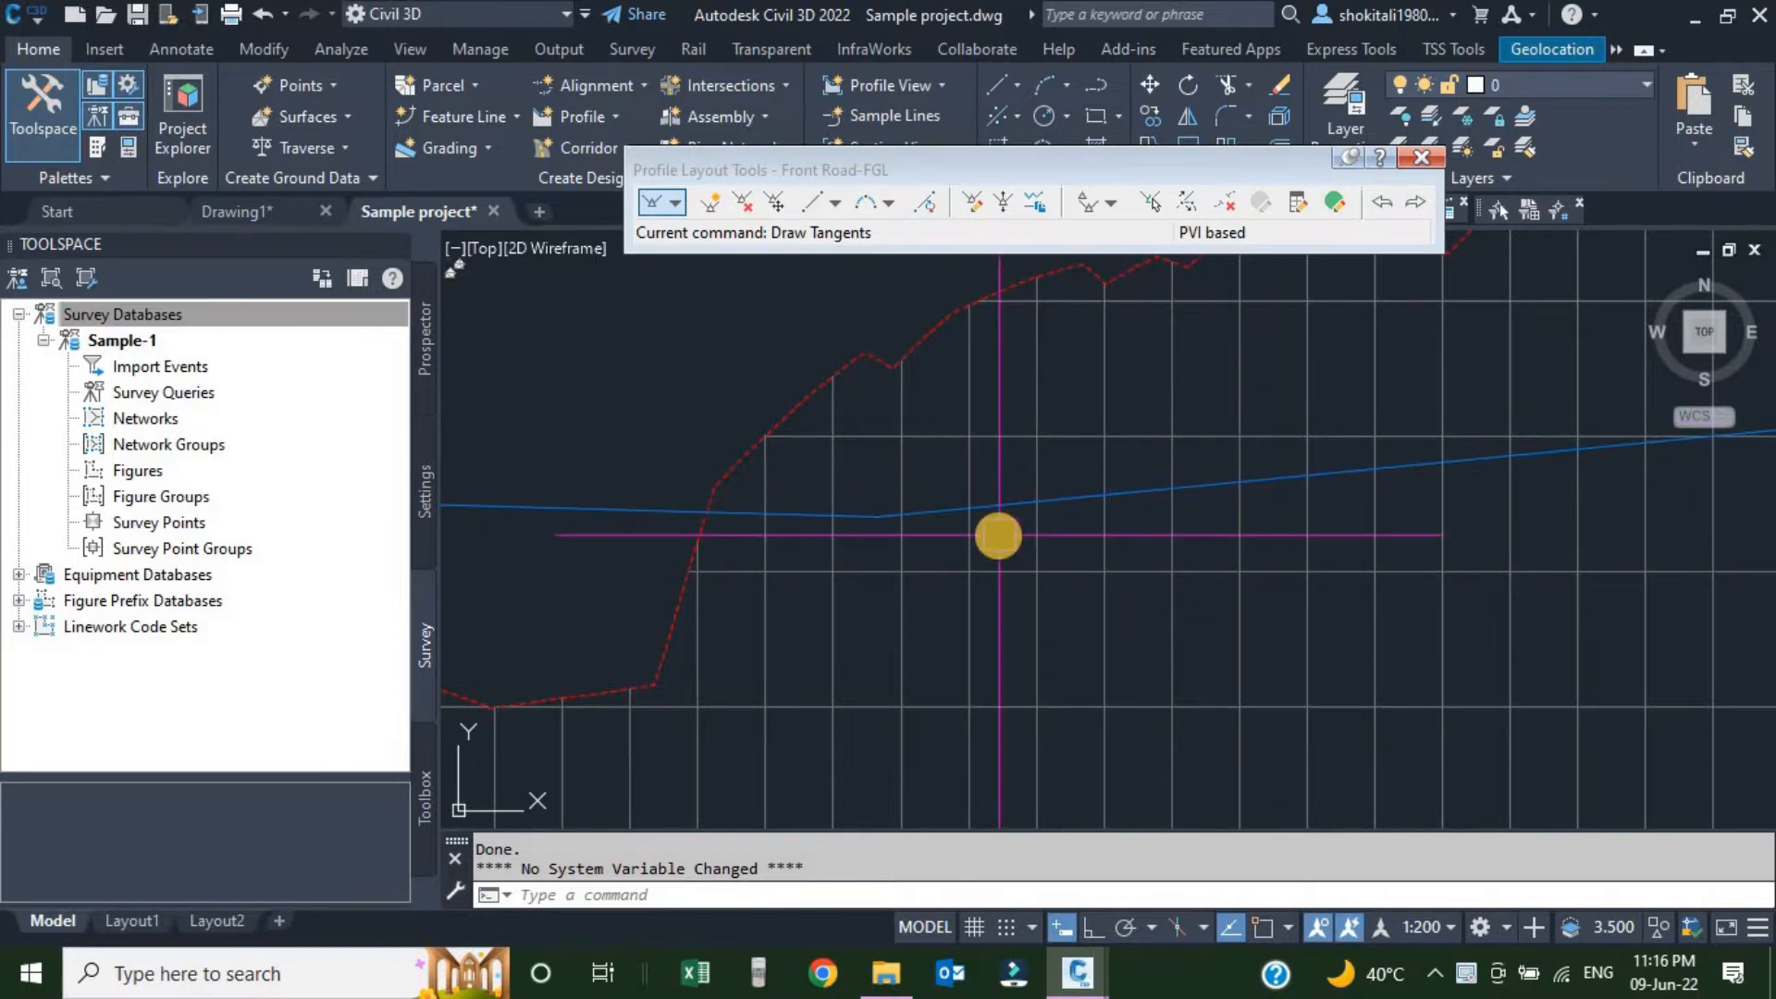
scroll(988, 530, "down", 4)
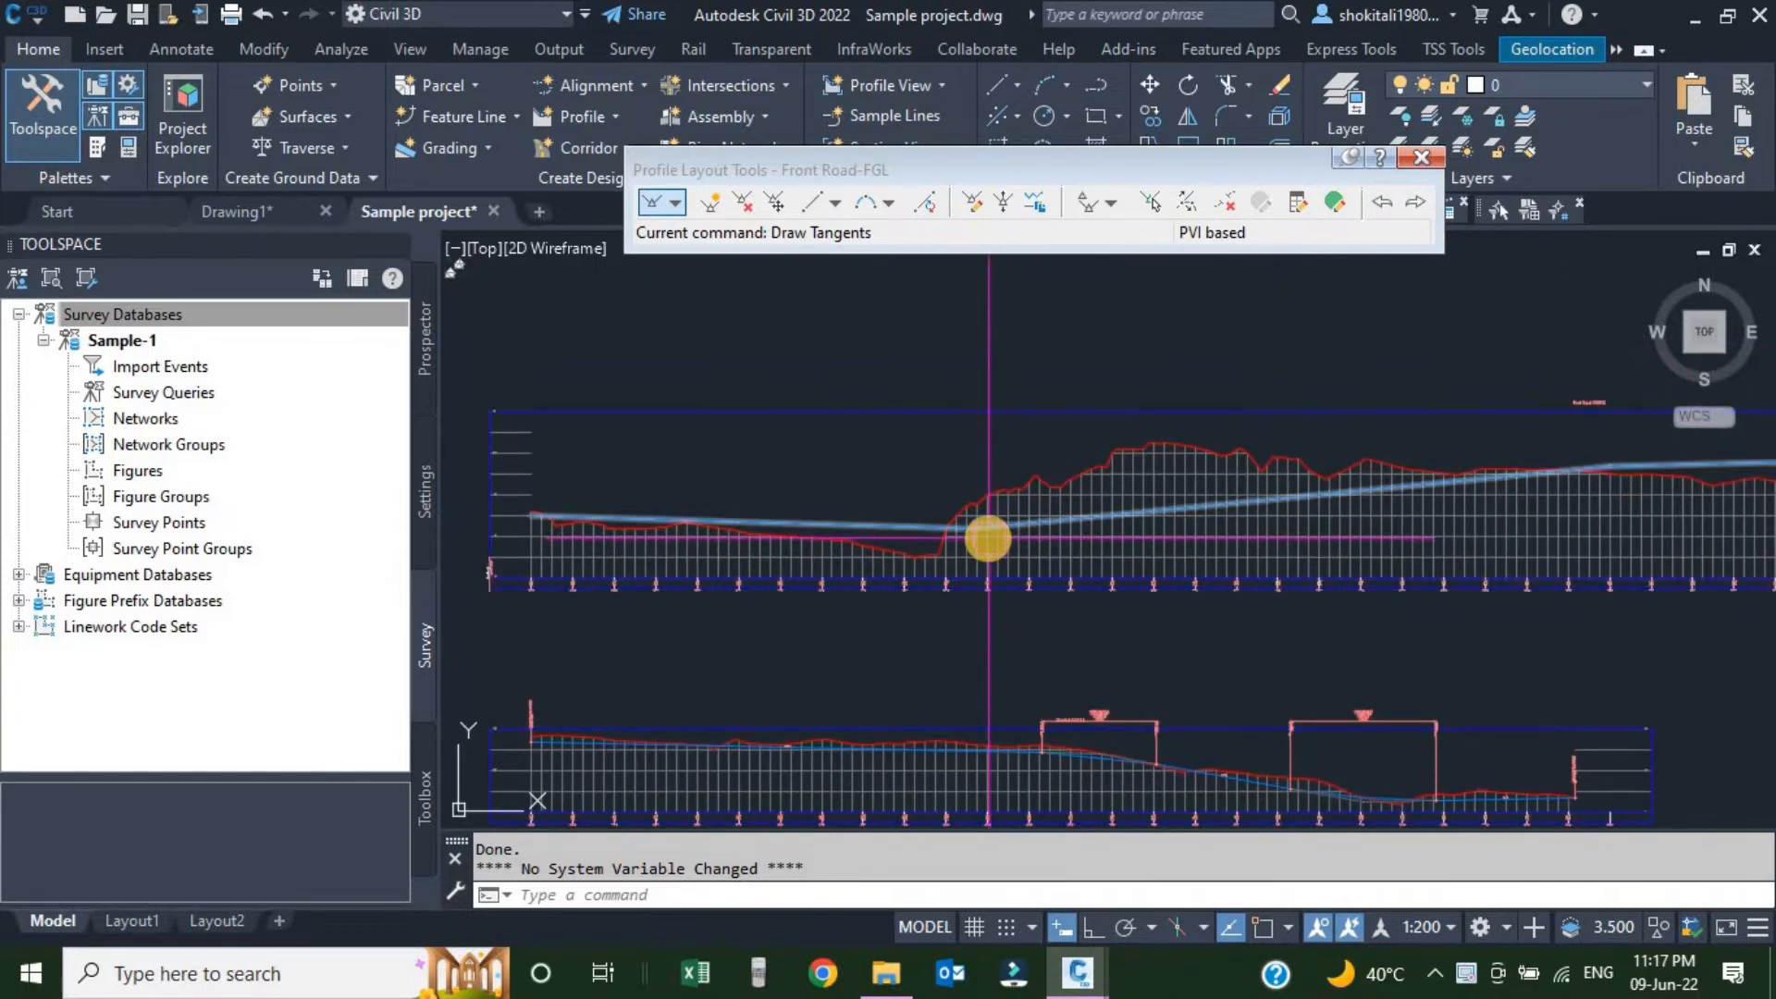
scroll(988, 539, "down", 4)
scroll(1059, 507, "up", 1)
scroll(940, 504, "up", 1)
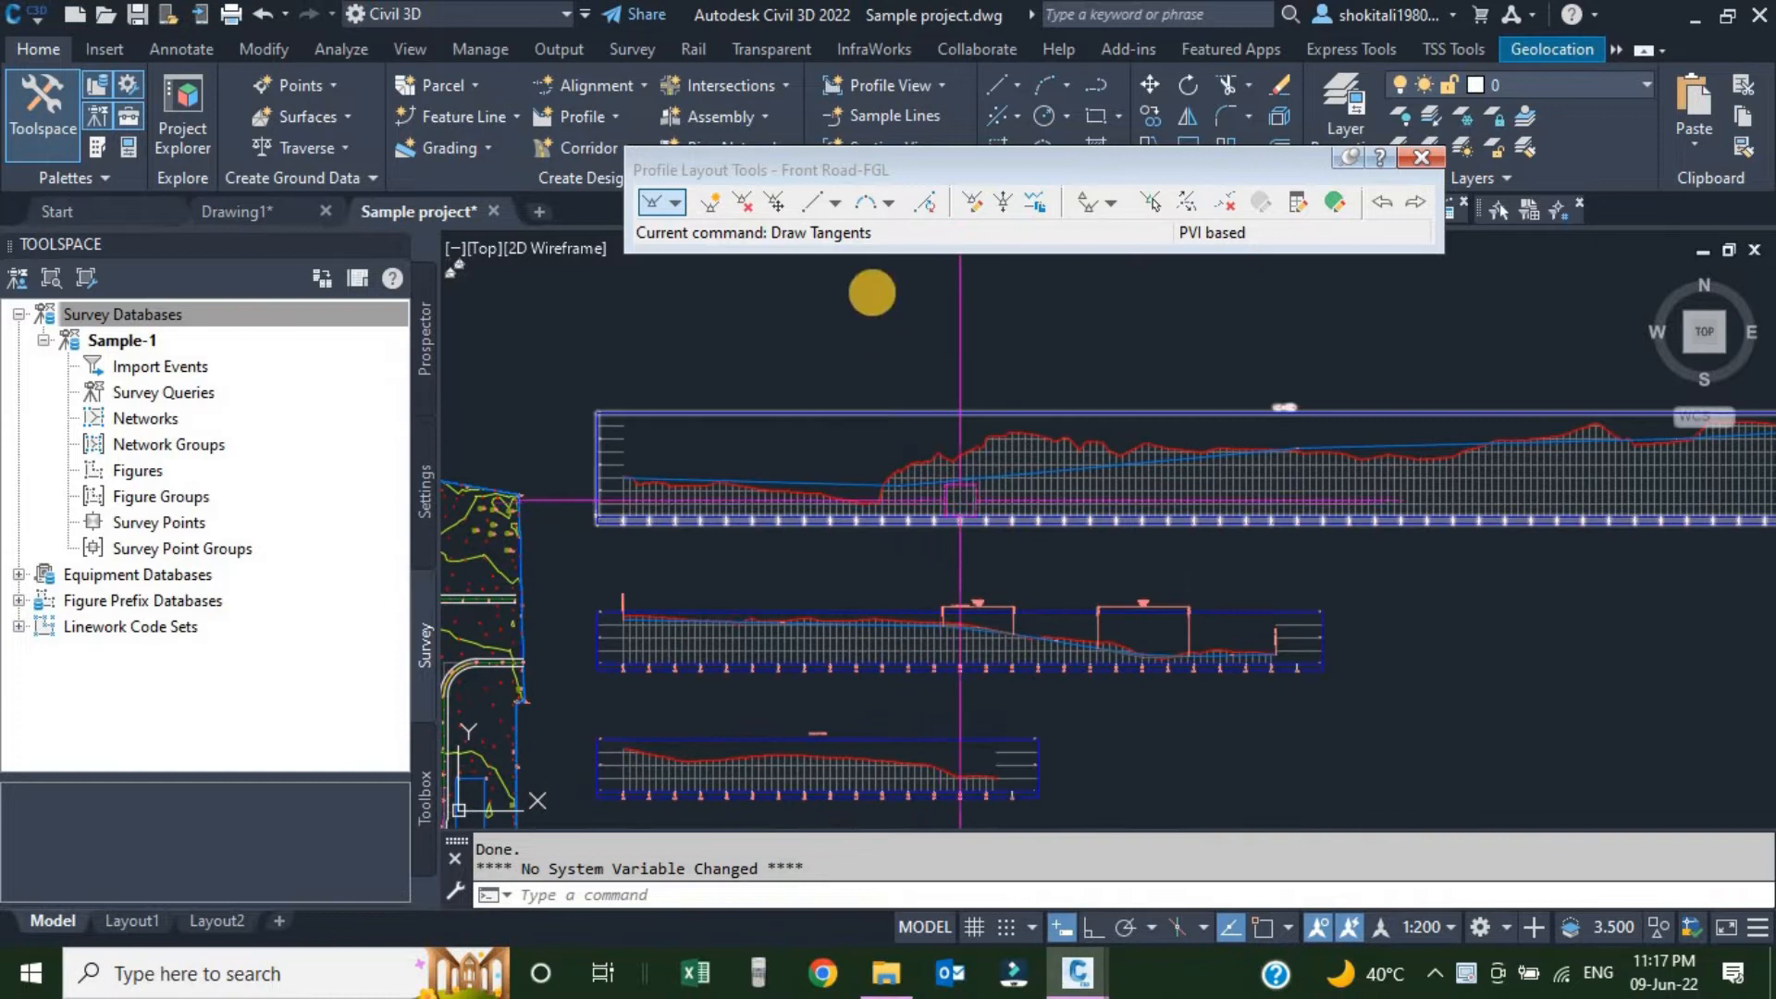
Add a Free Vertical Parabola (PVI based) with a curve length of 100 m at the low PVI between the first two tangents.
left_click(890, 205)
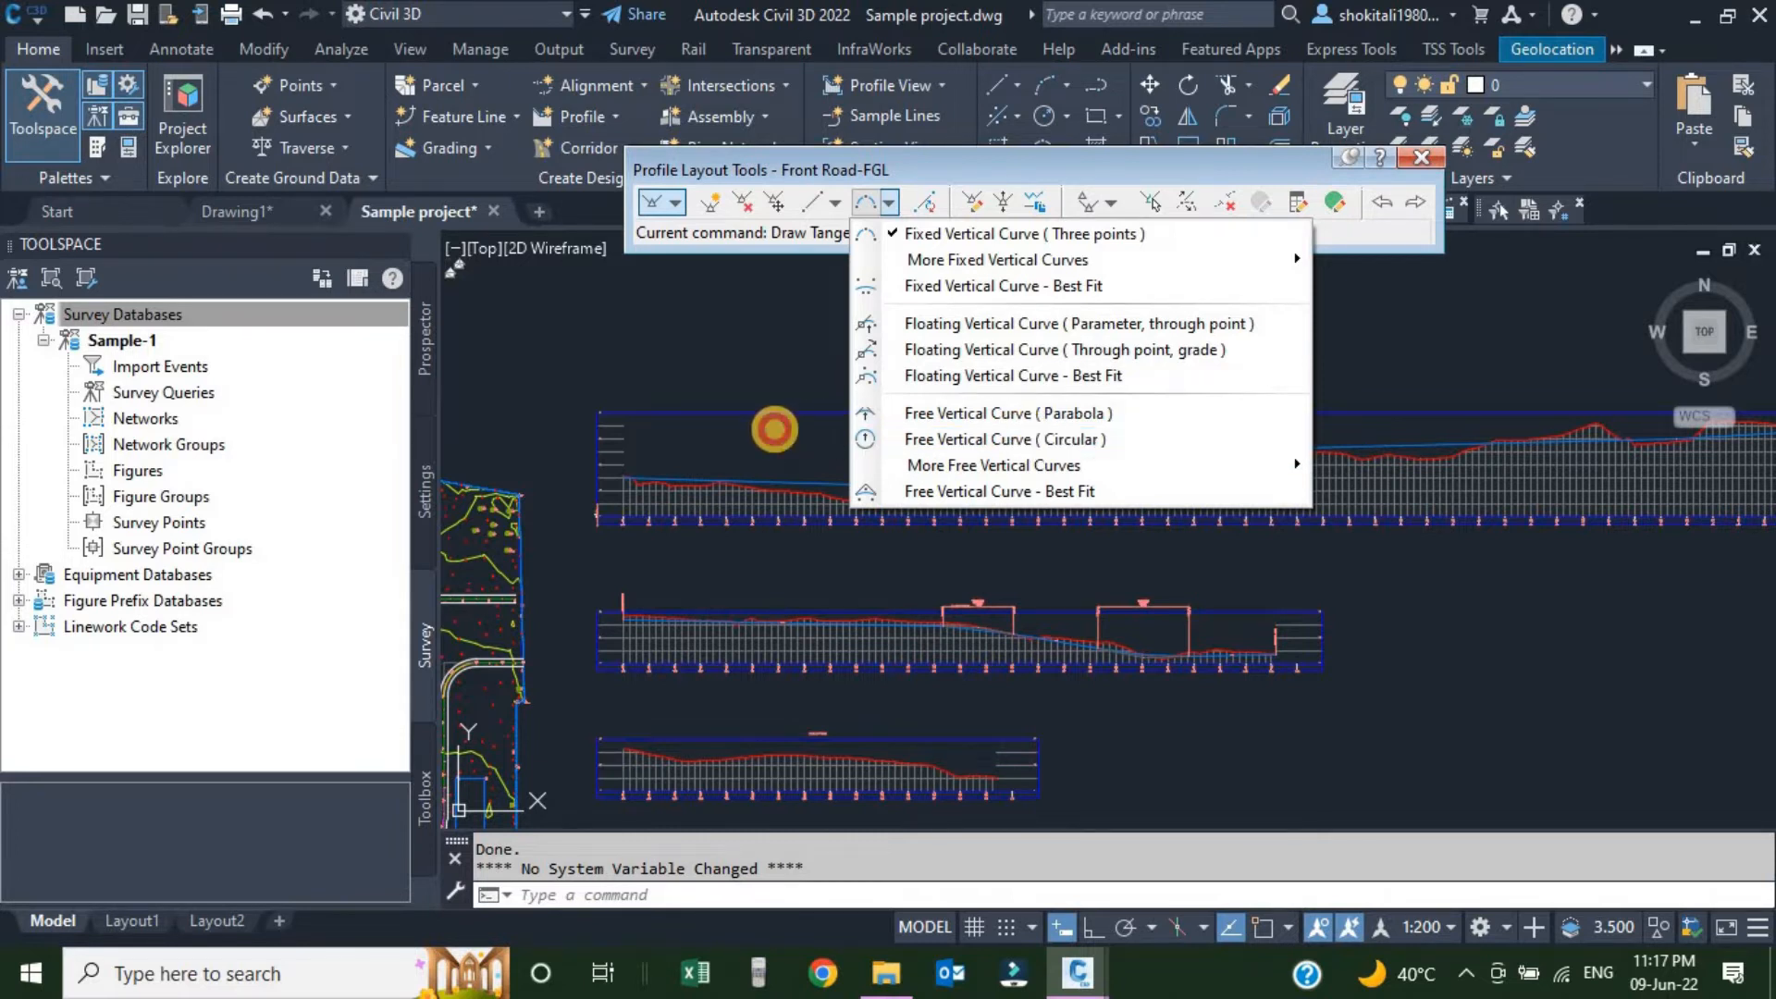
left_click(773, 426)
scroll(750, 475, "up", 3)
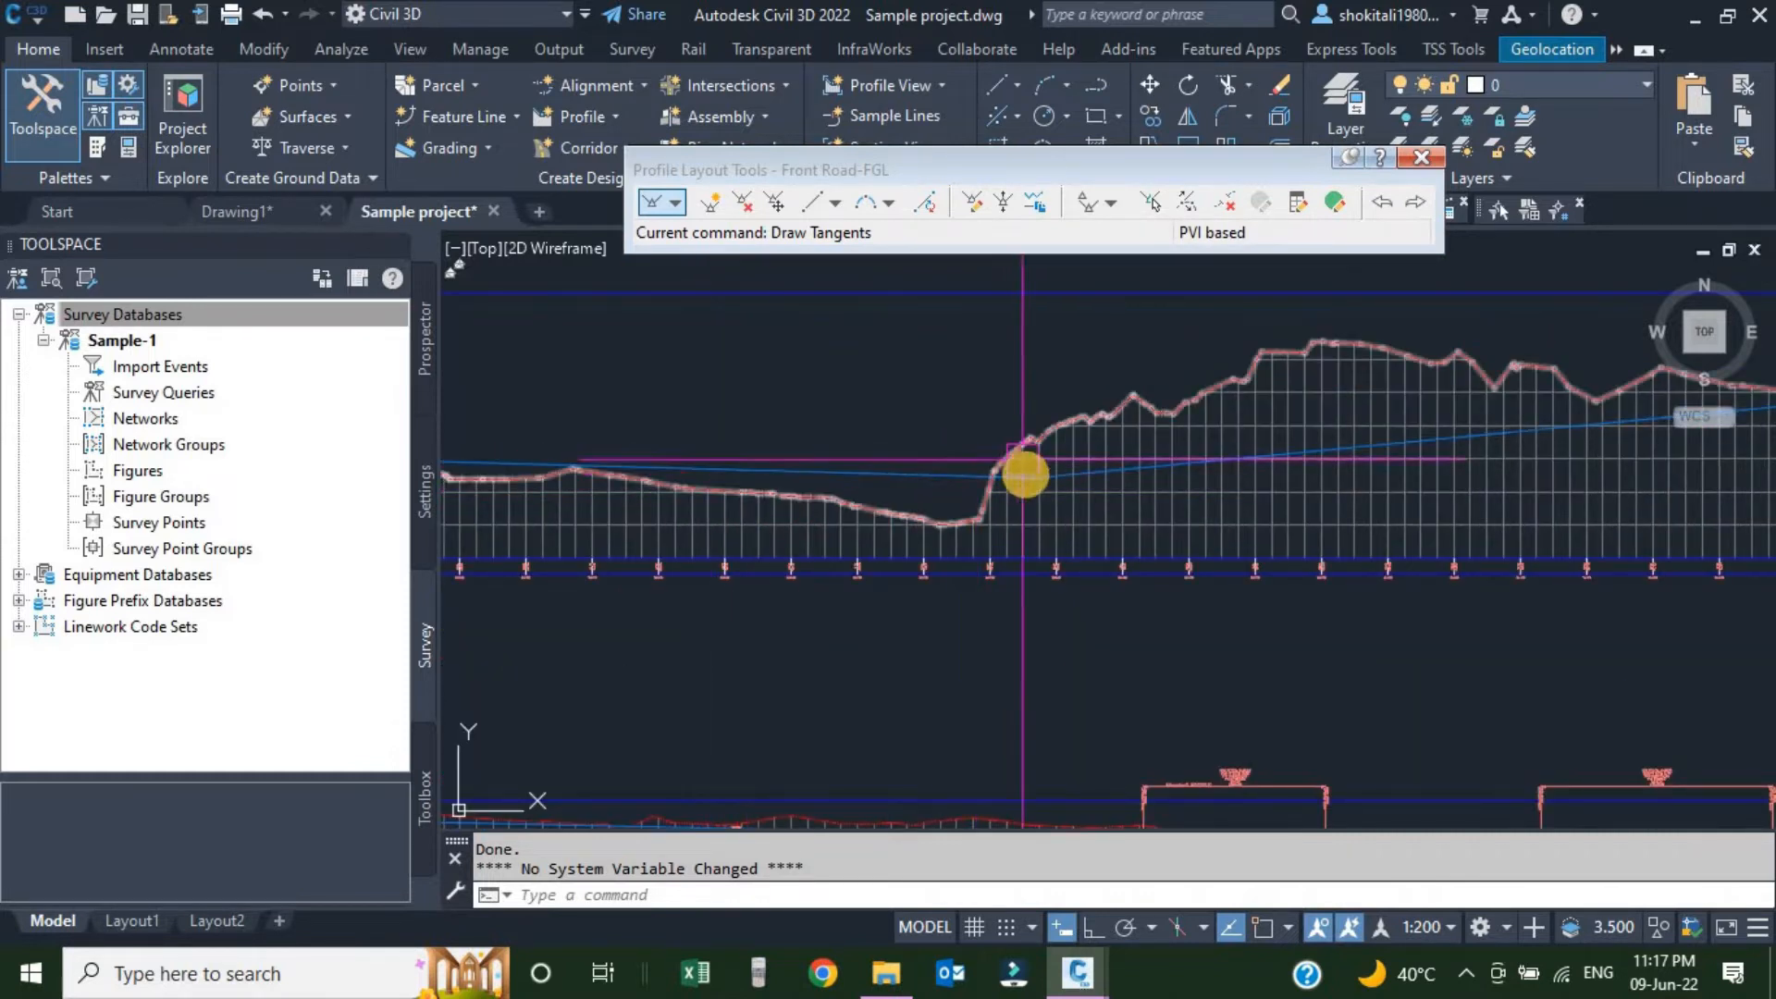
scroll(1025, 470, "up", 4)
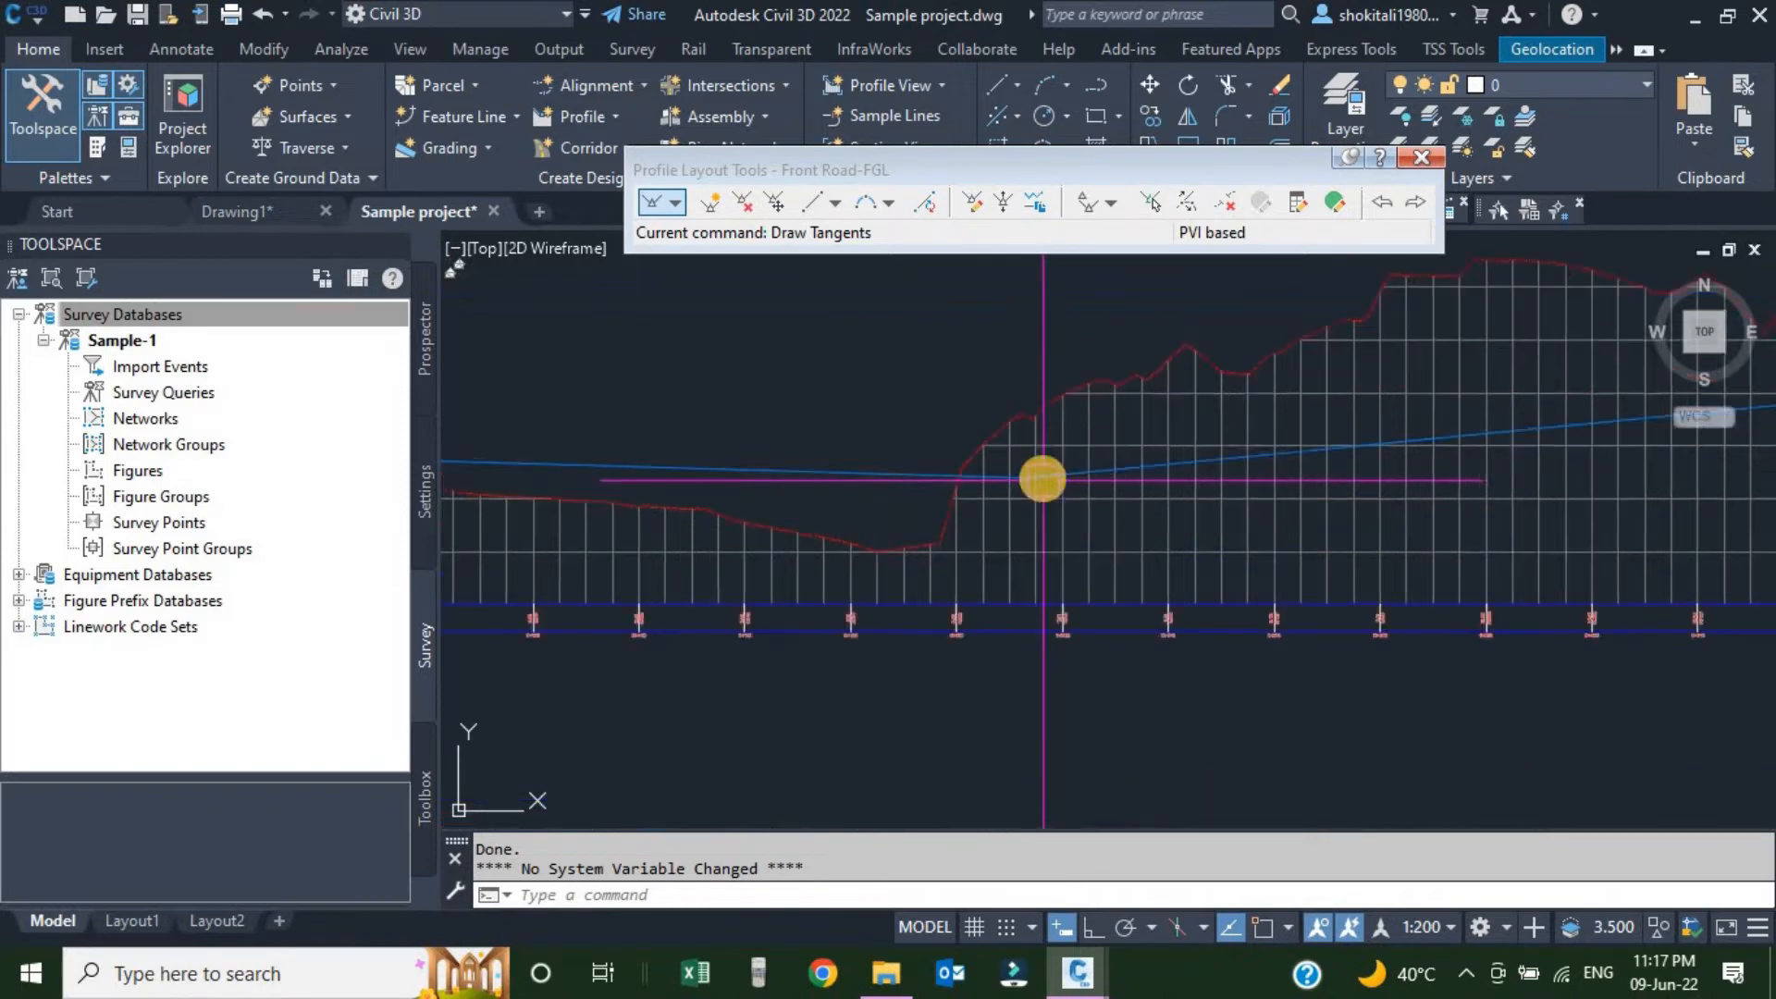
left_click(889, 204)
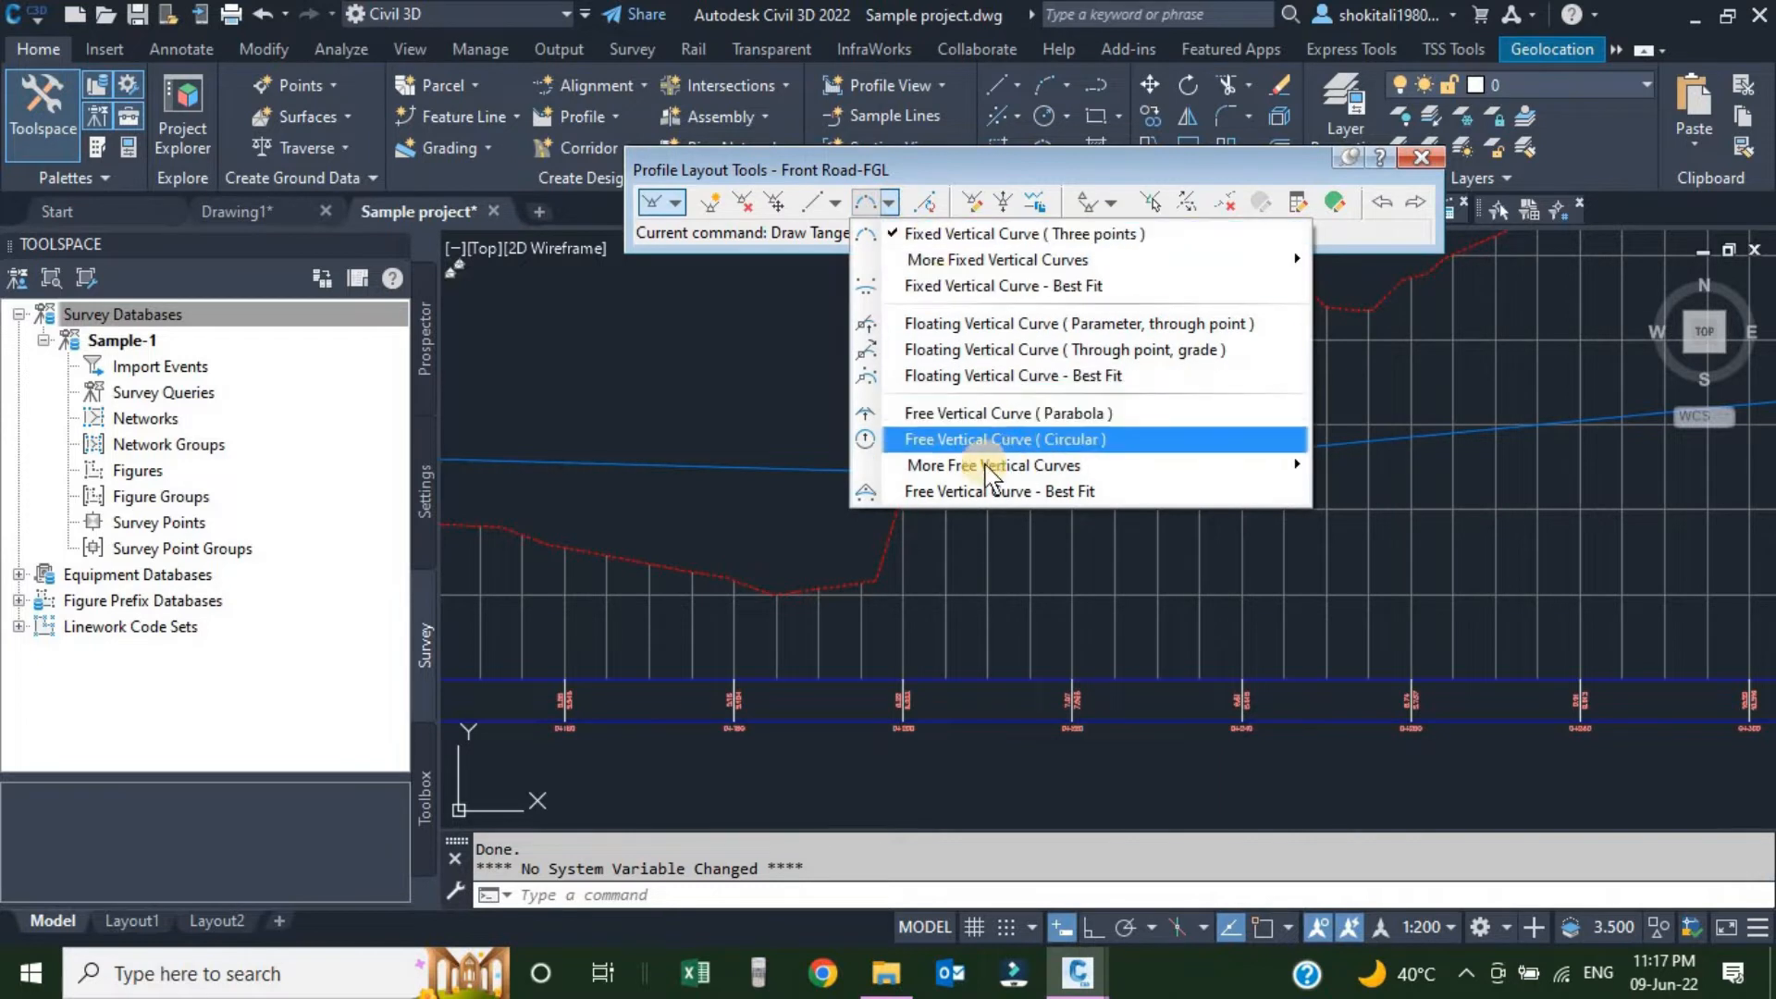
mouse_move(965, 474)
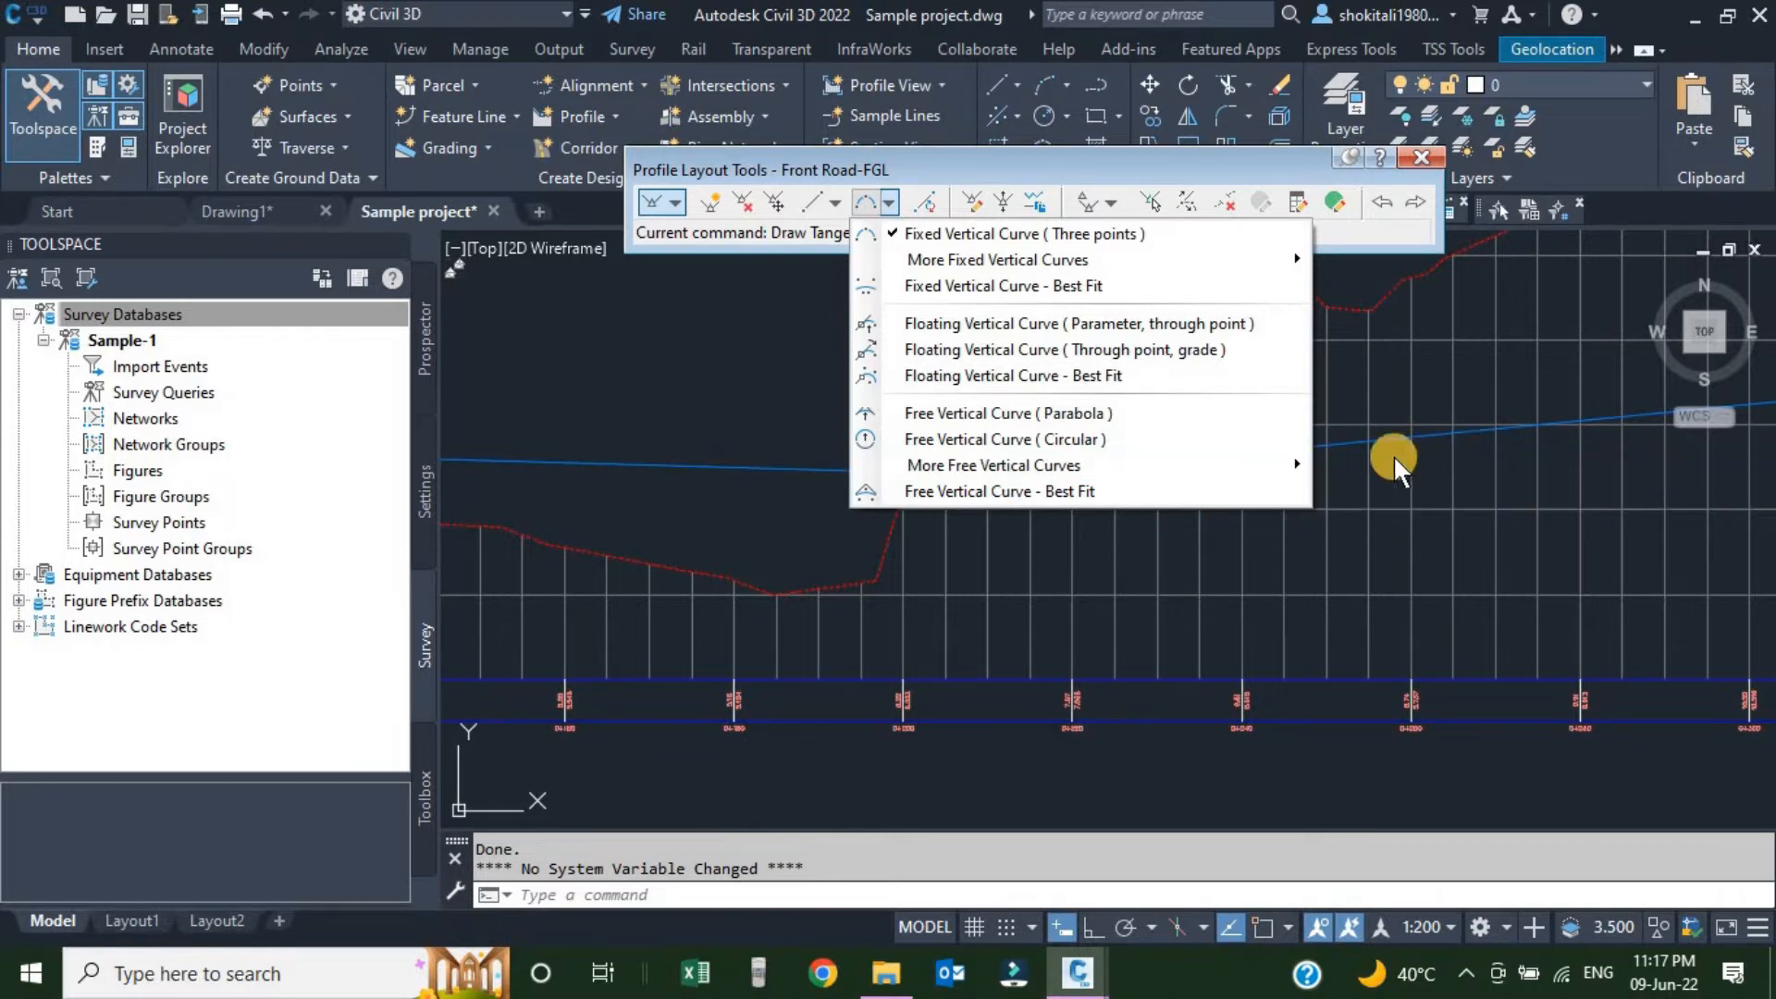
mouse_move(1209, 485)
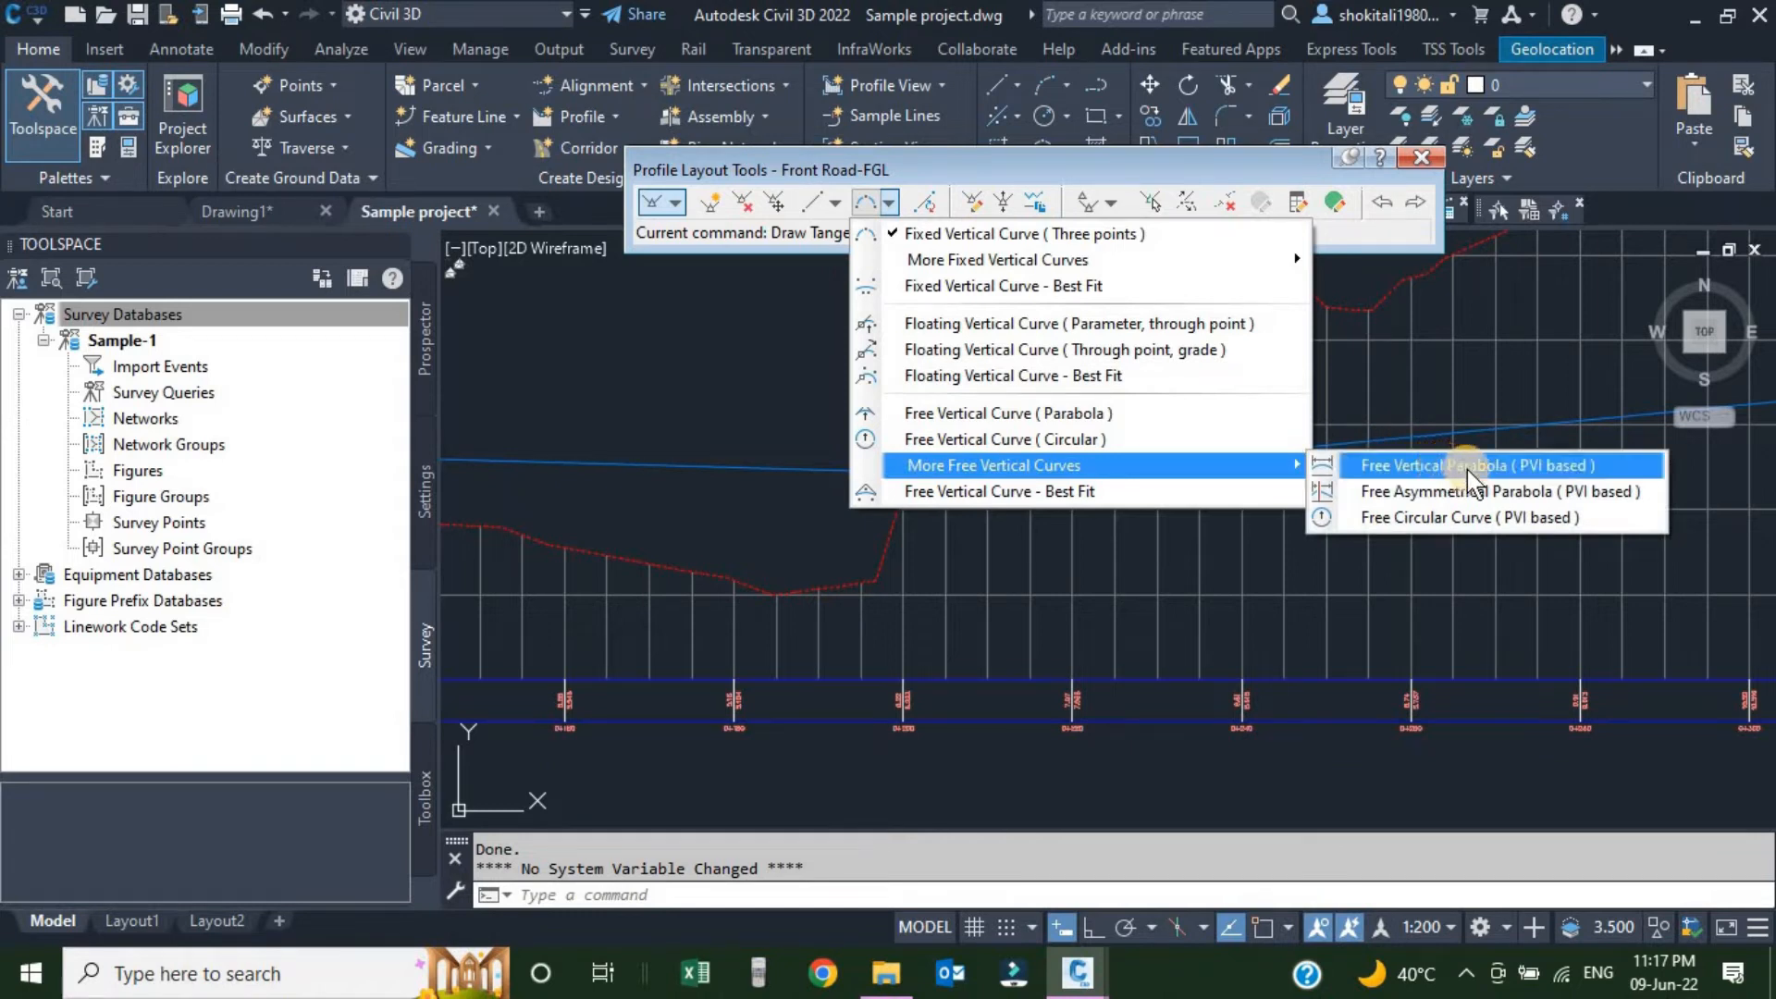
left_click(1540, 468)
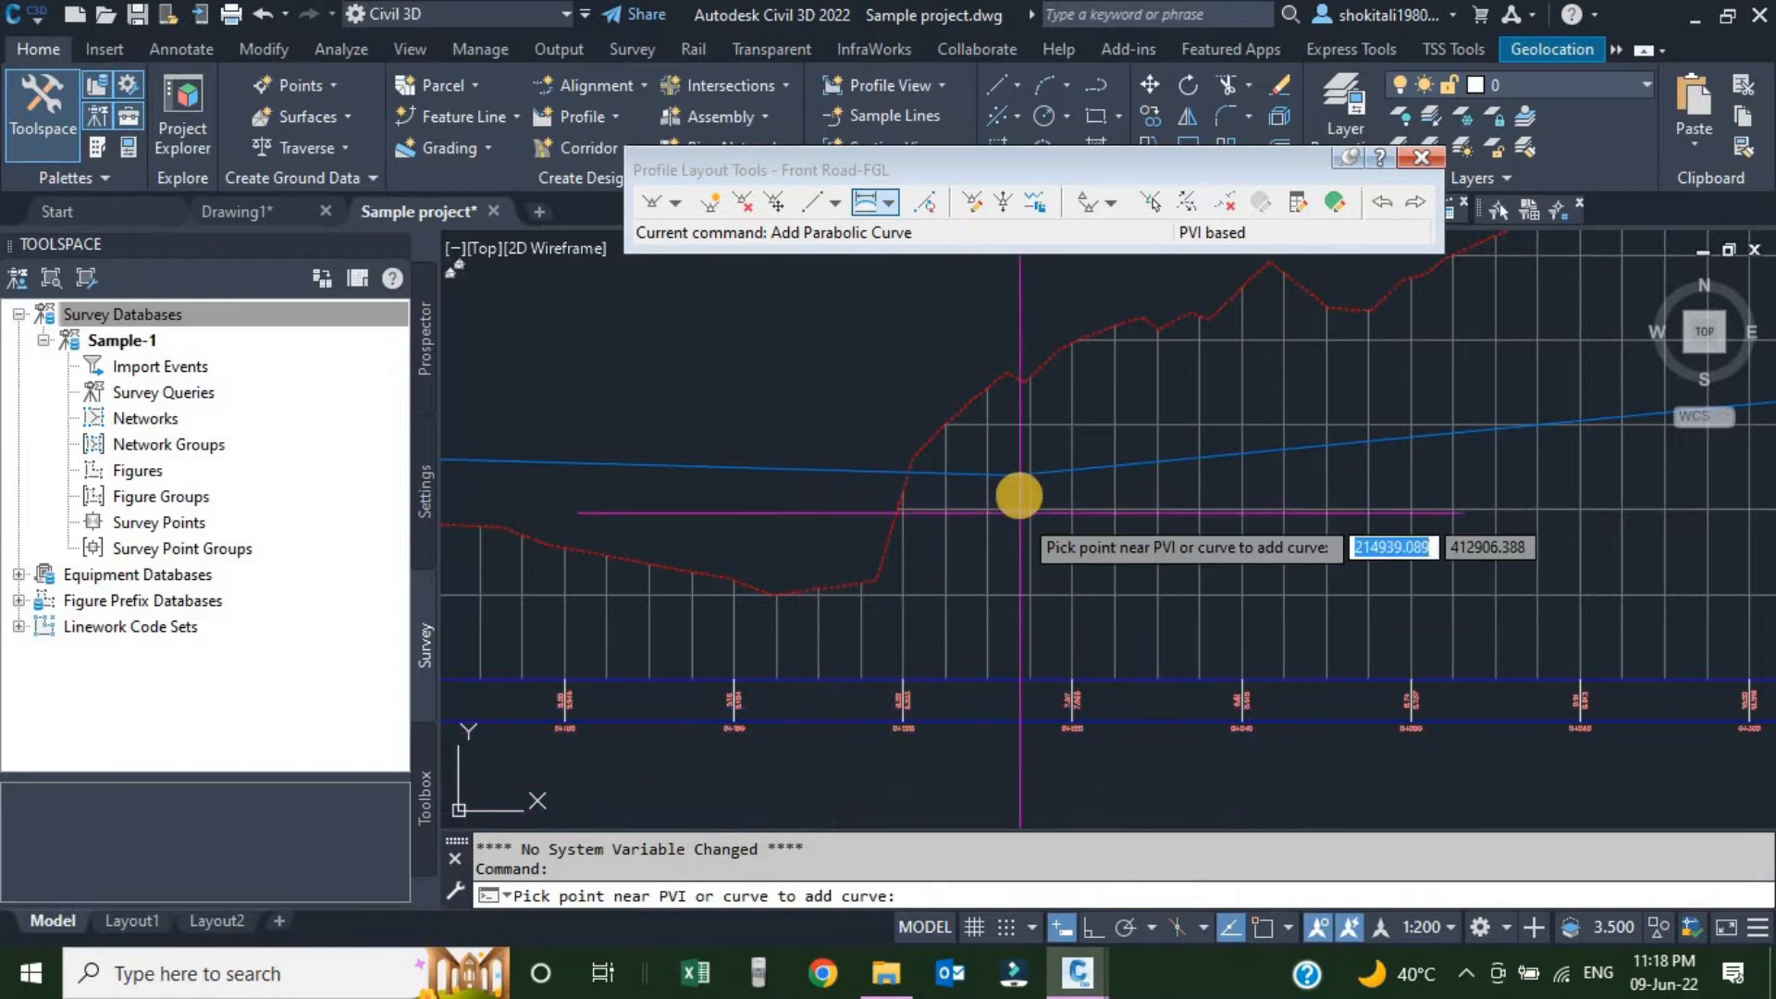
scroll(1019, 496, "up", 5)
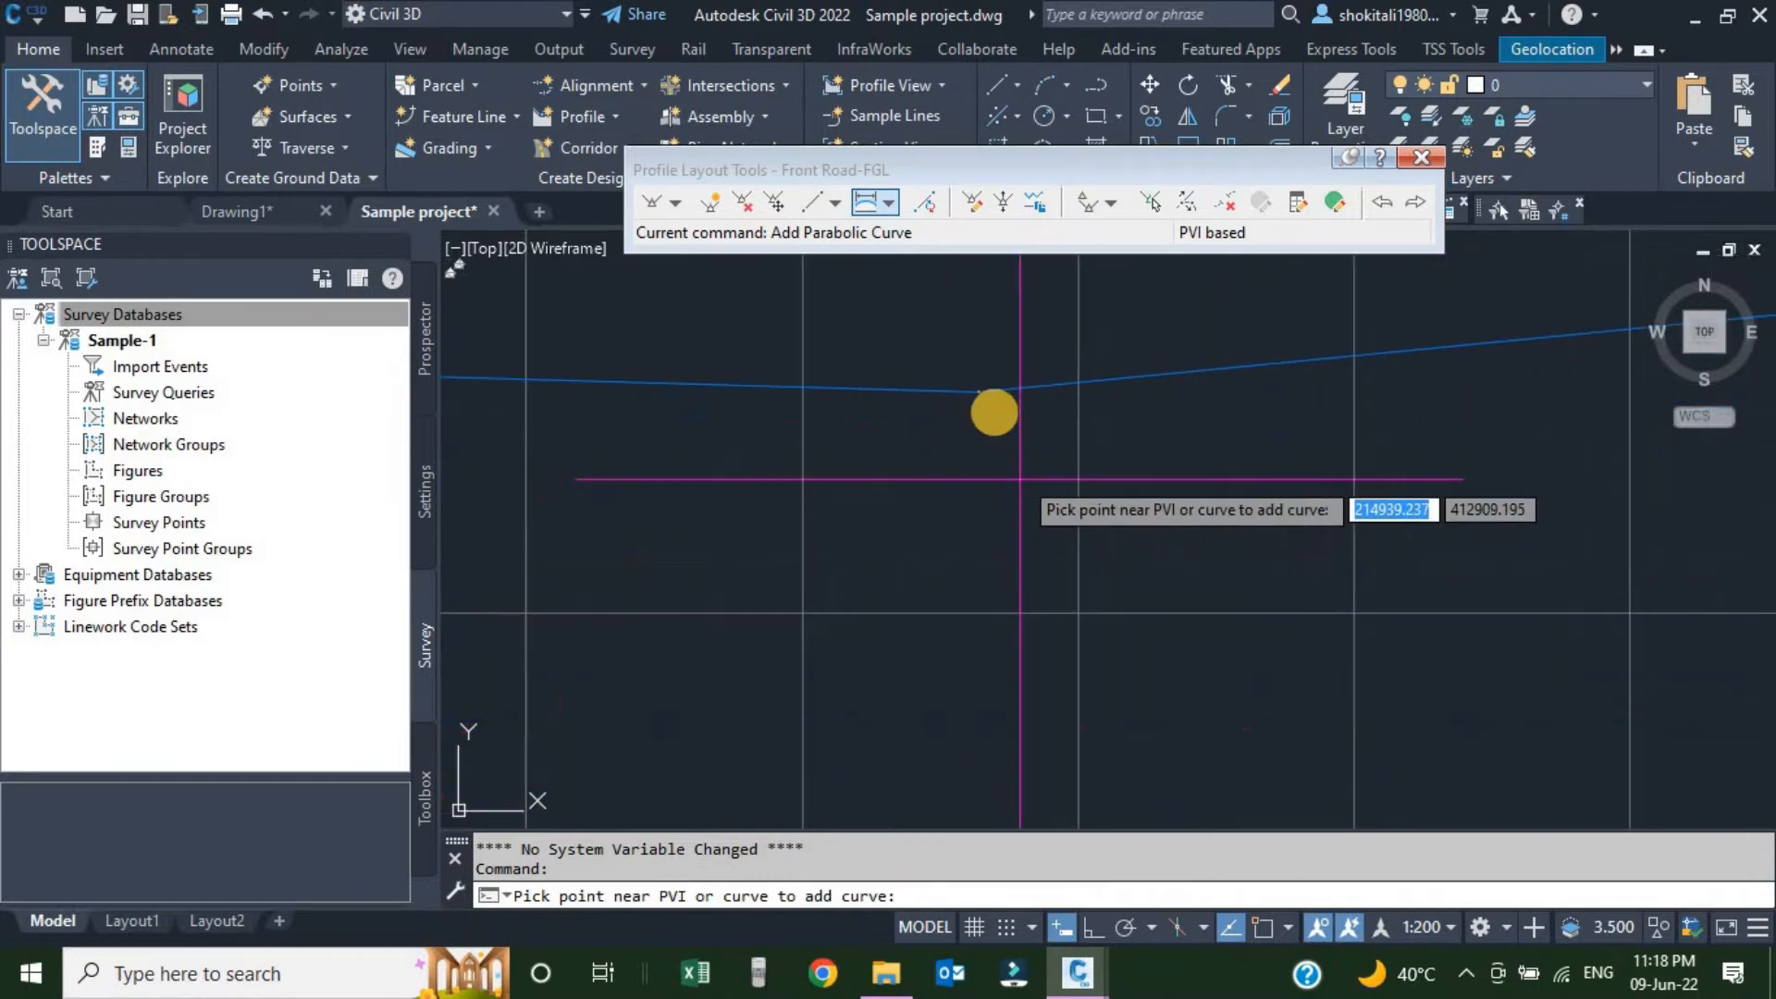
left_click(945, 399)
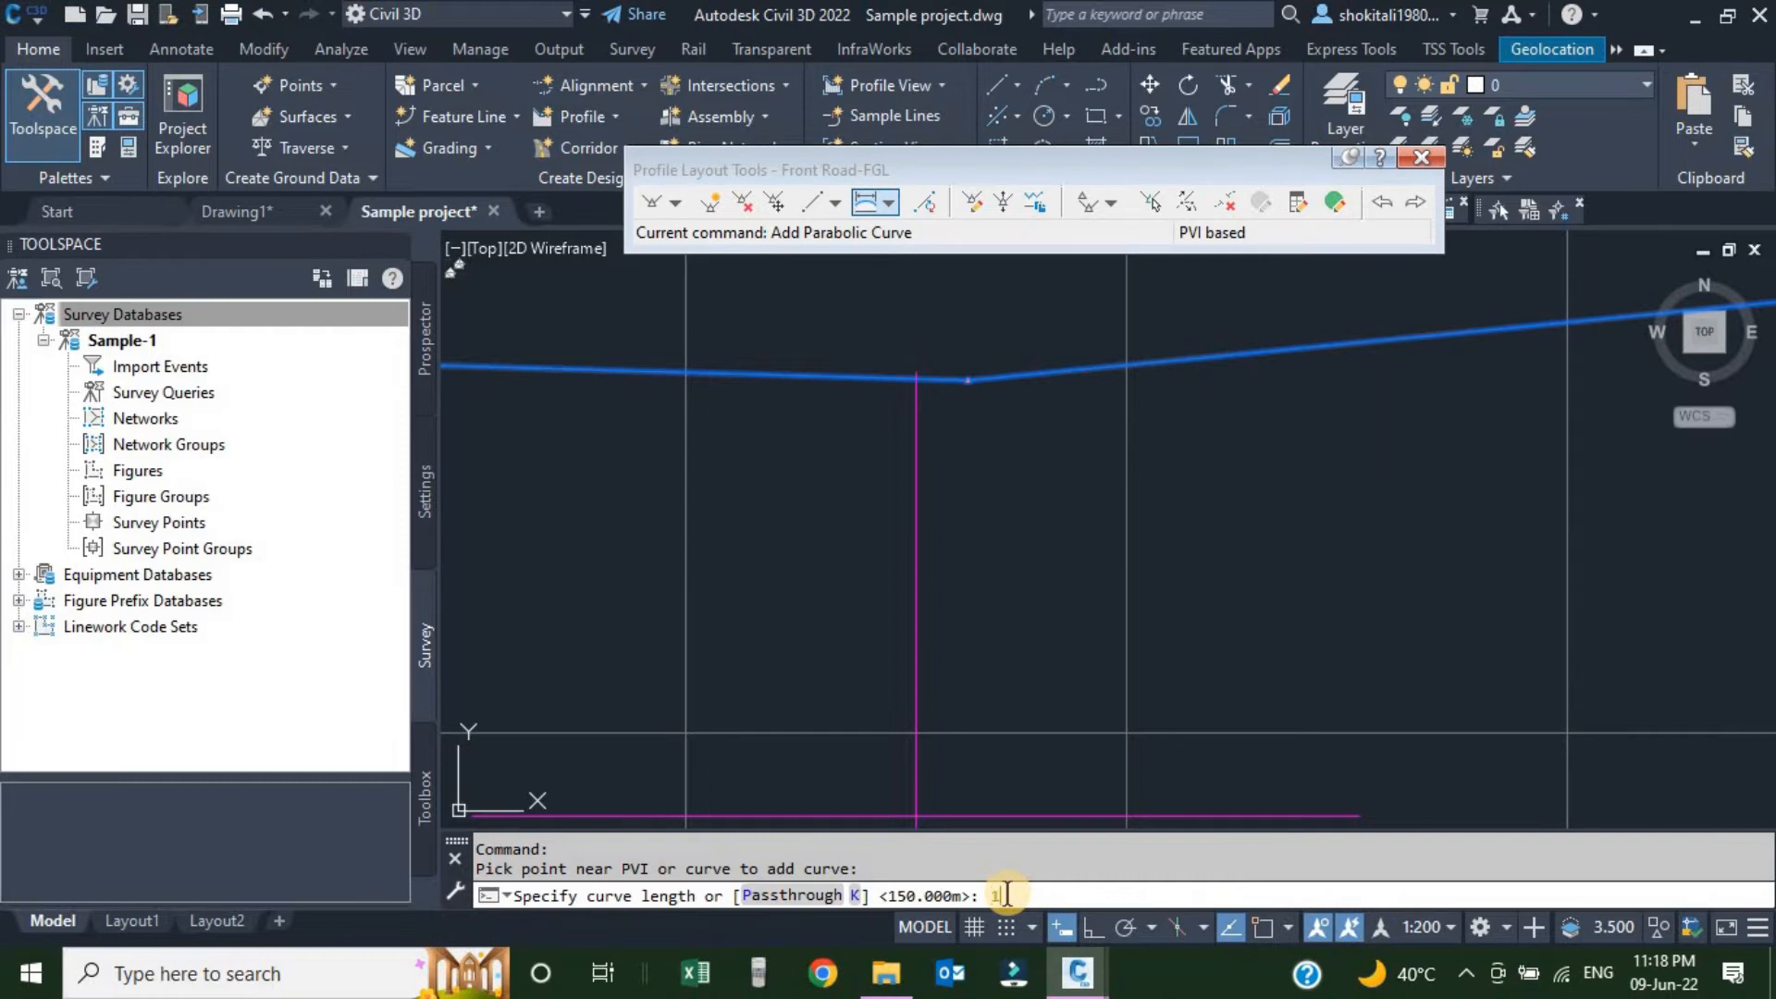
key("Return")
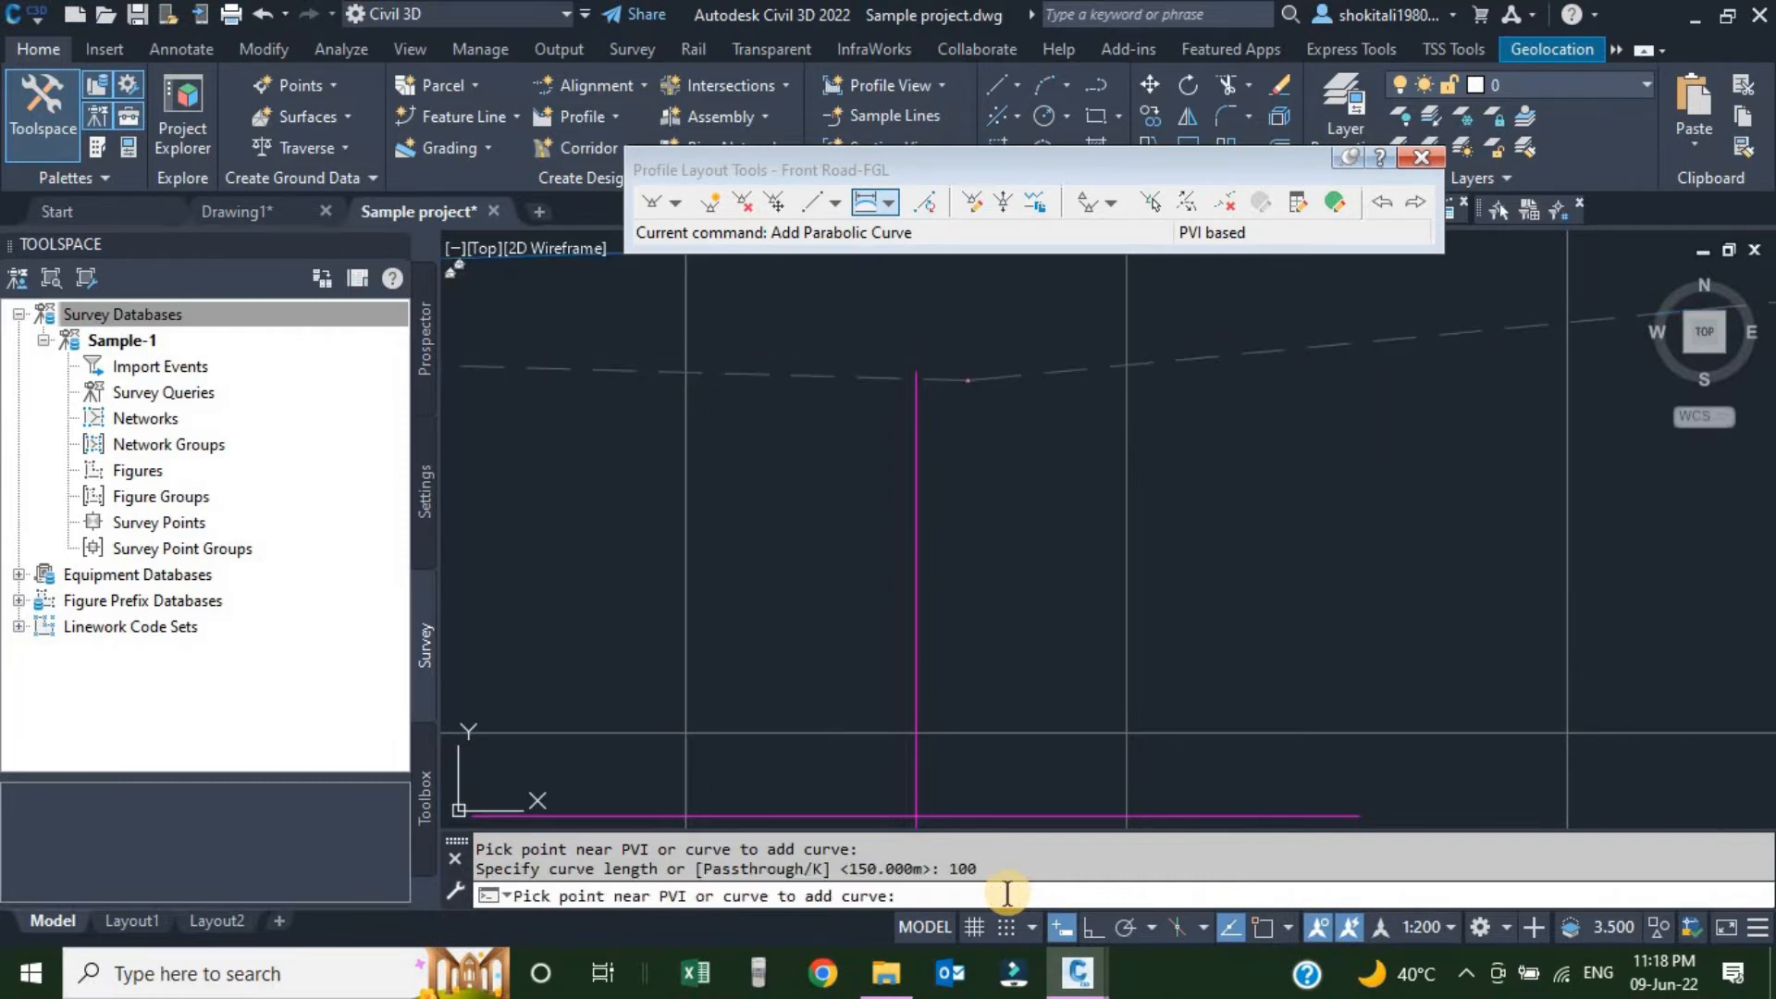
Add a 100 m long parabolic vertical curve at the PVI near the middle of the design profile.
scroll(888, 504, "down", 5)
scroll(873, 574, "up", 2)
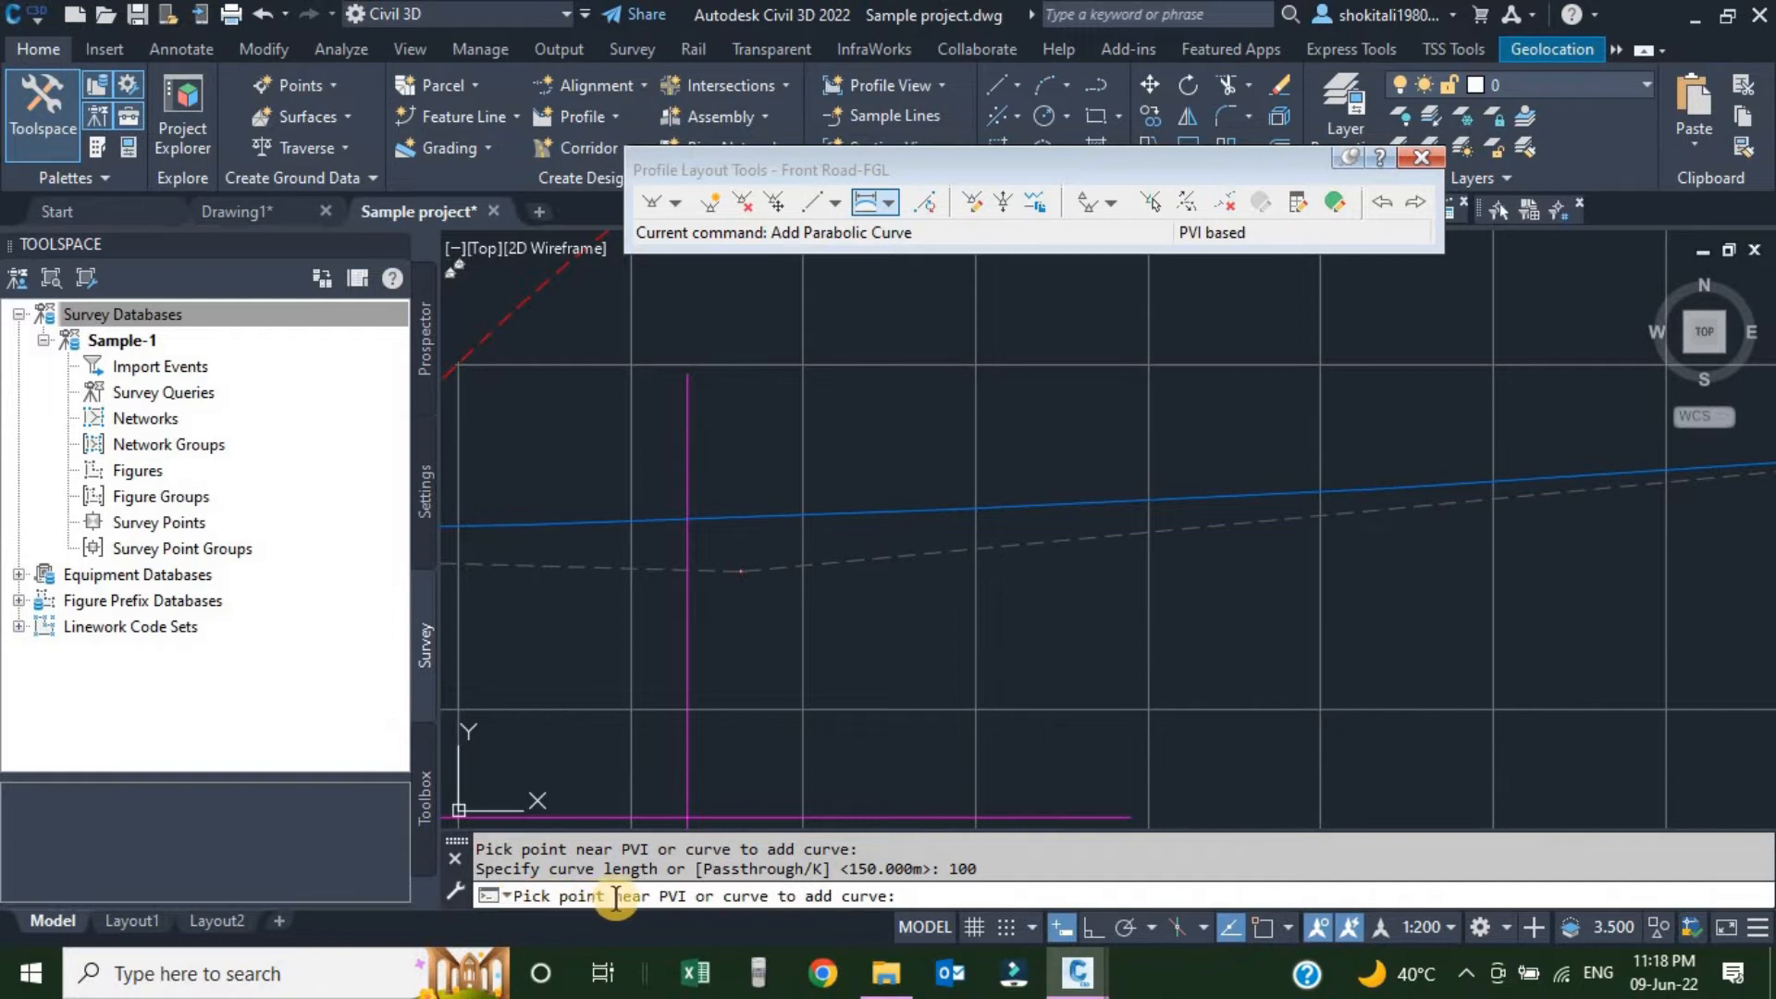
scroll(984, 586, "down", 5)
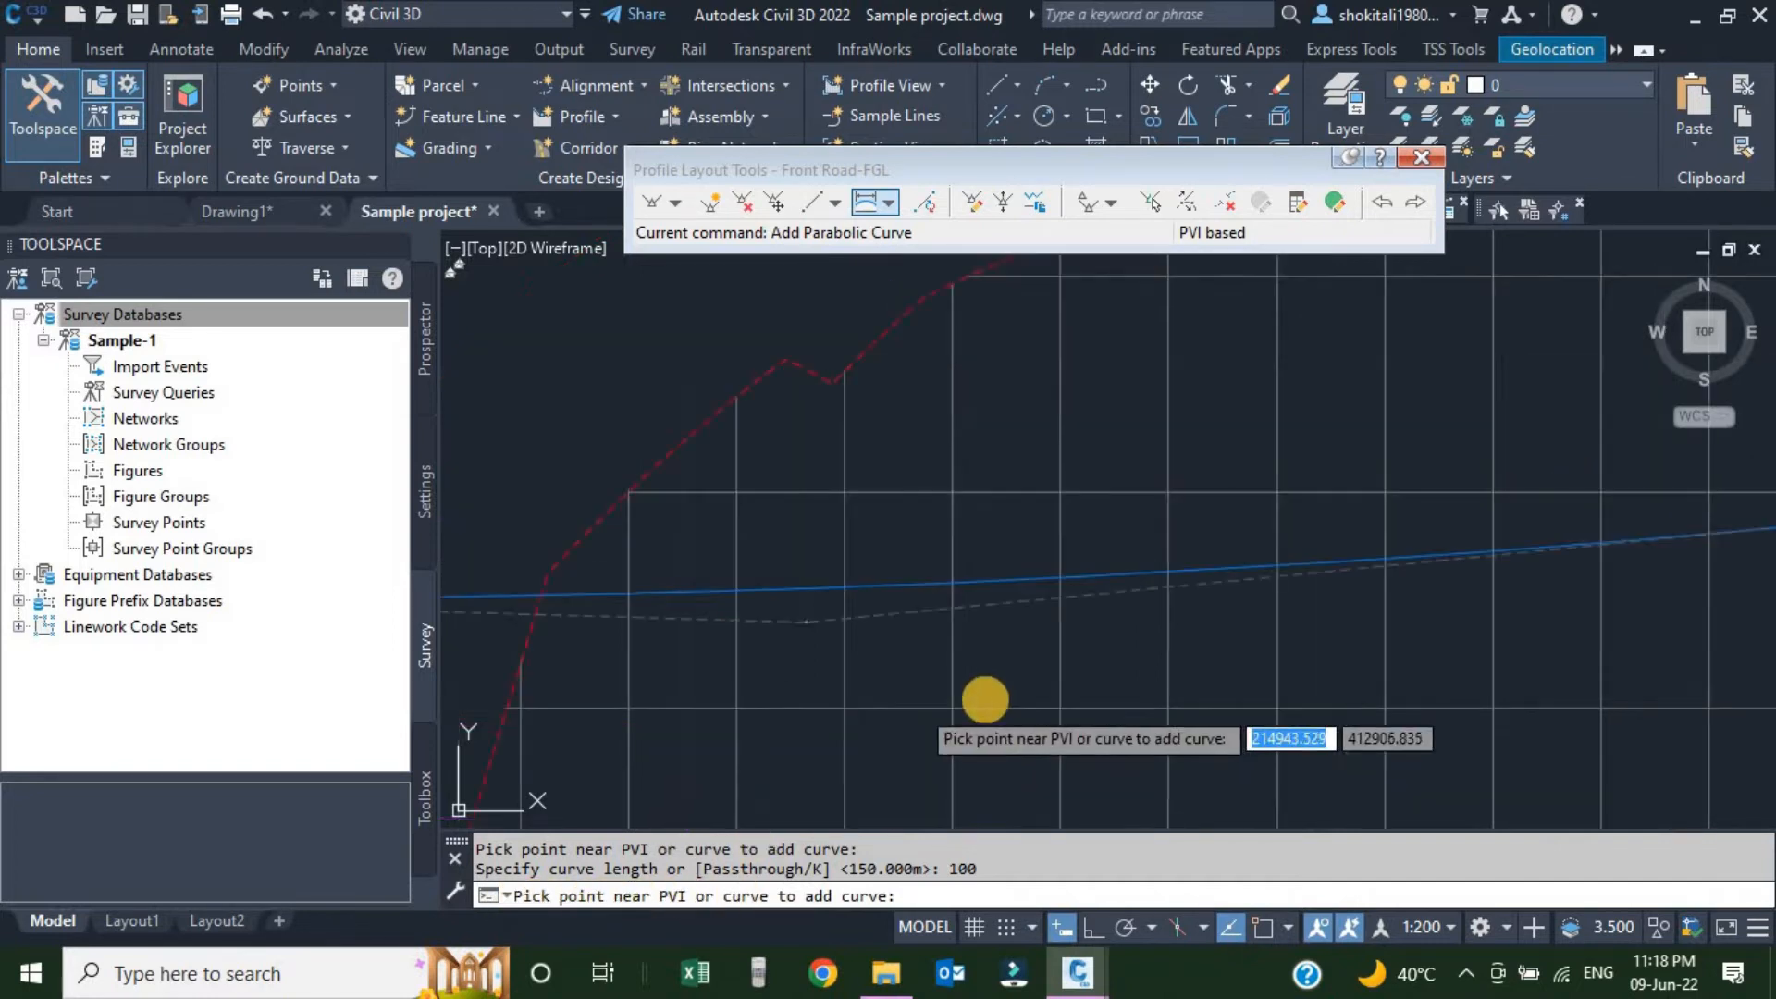
scroll(984, 586, "up", 3)
scroll(983, 581, "up", 3)
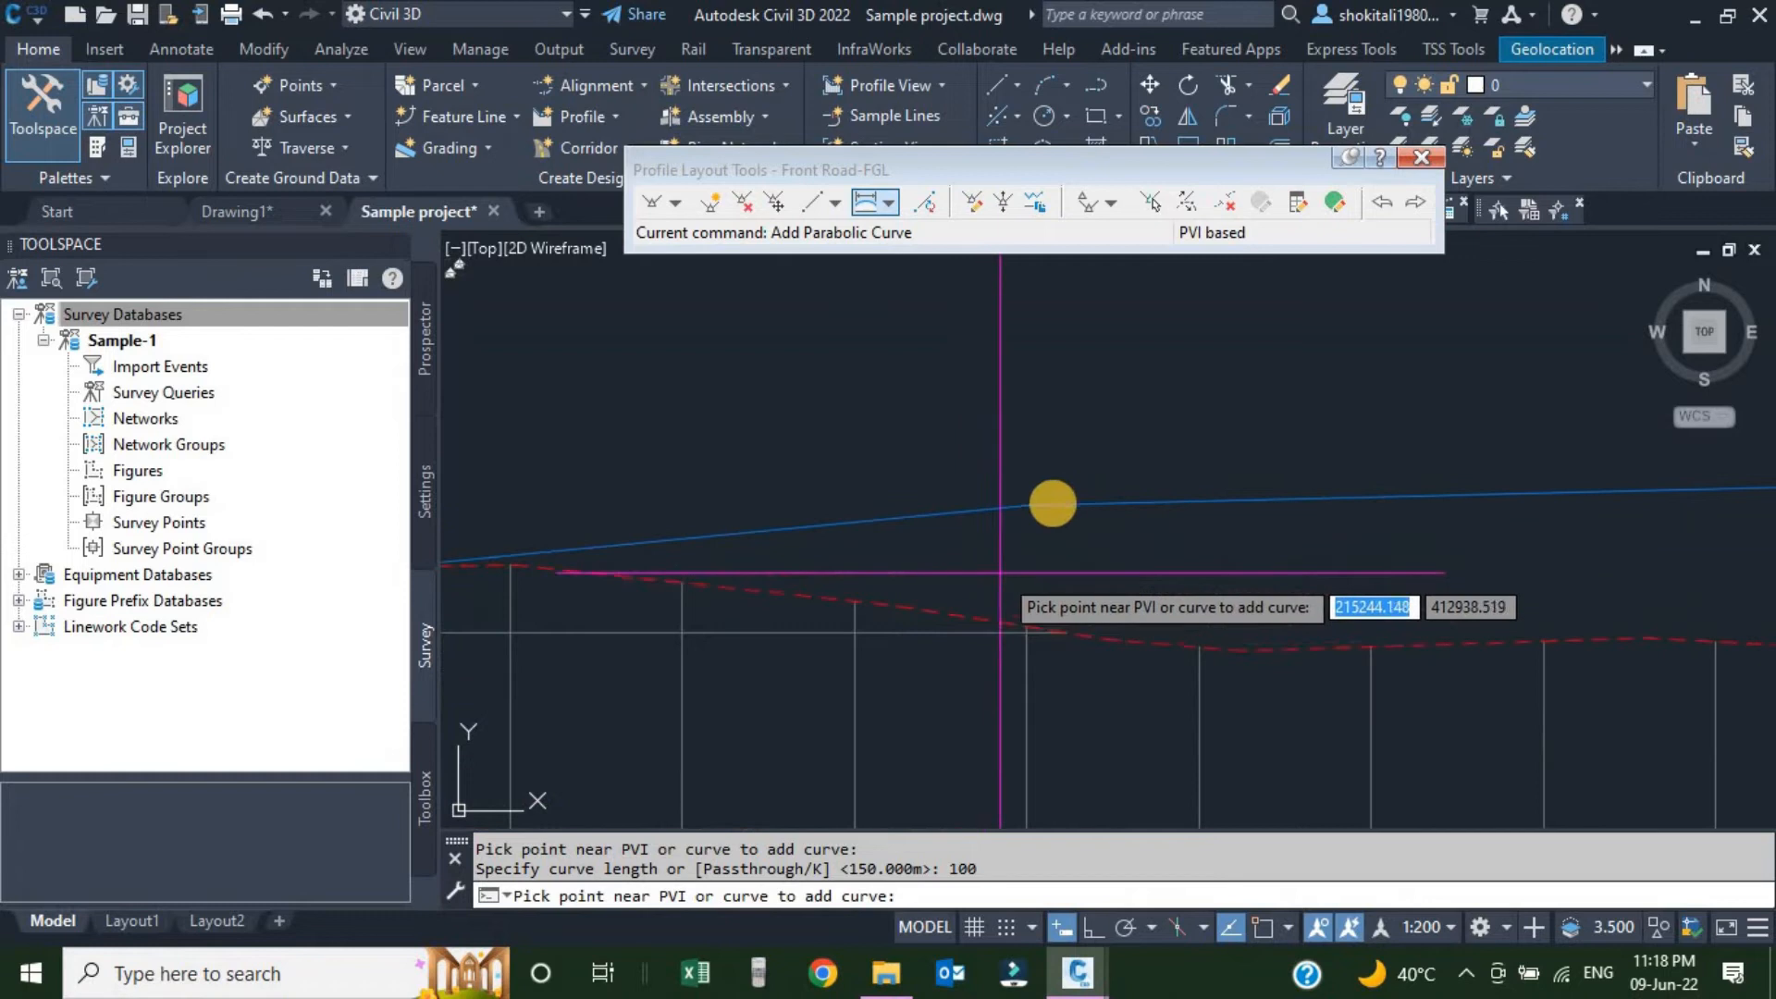
left_click(990, 540)
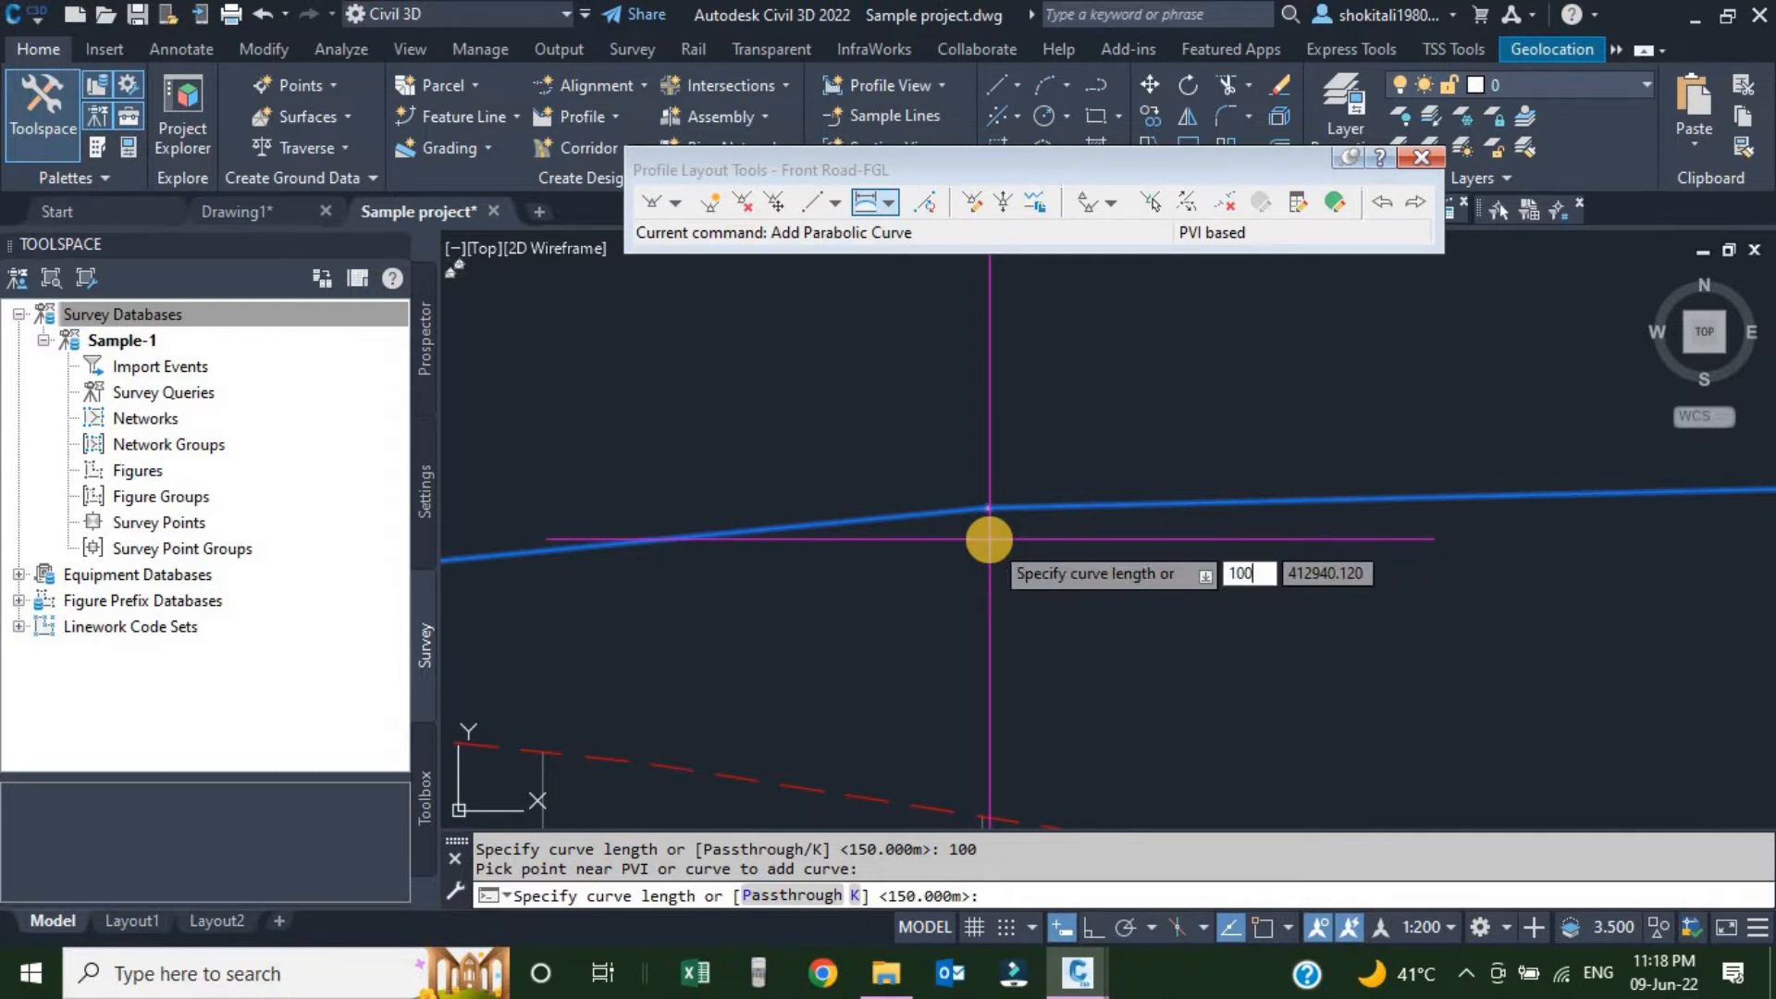
type("100")
key("Return")
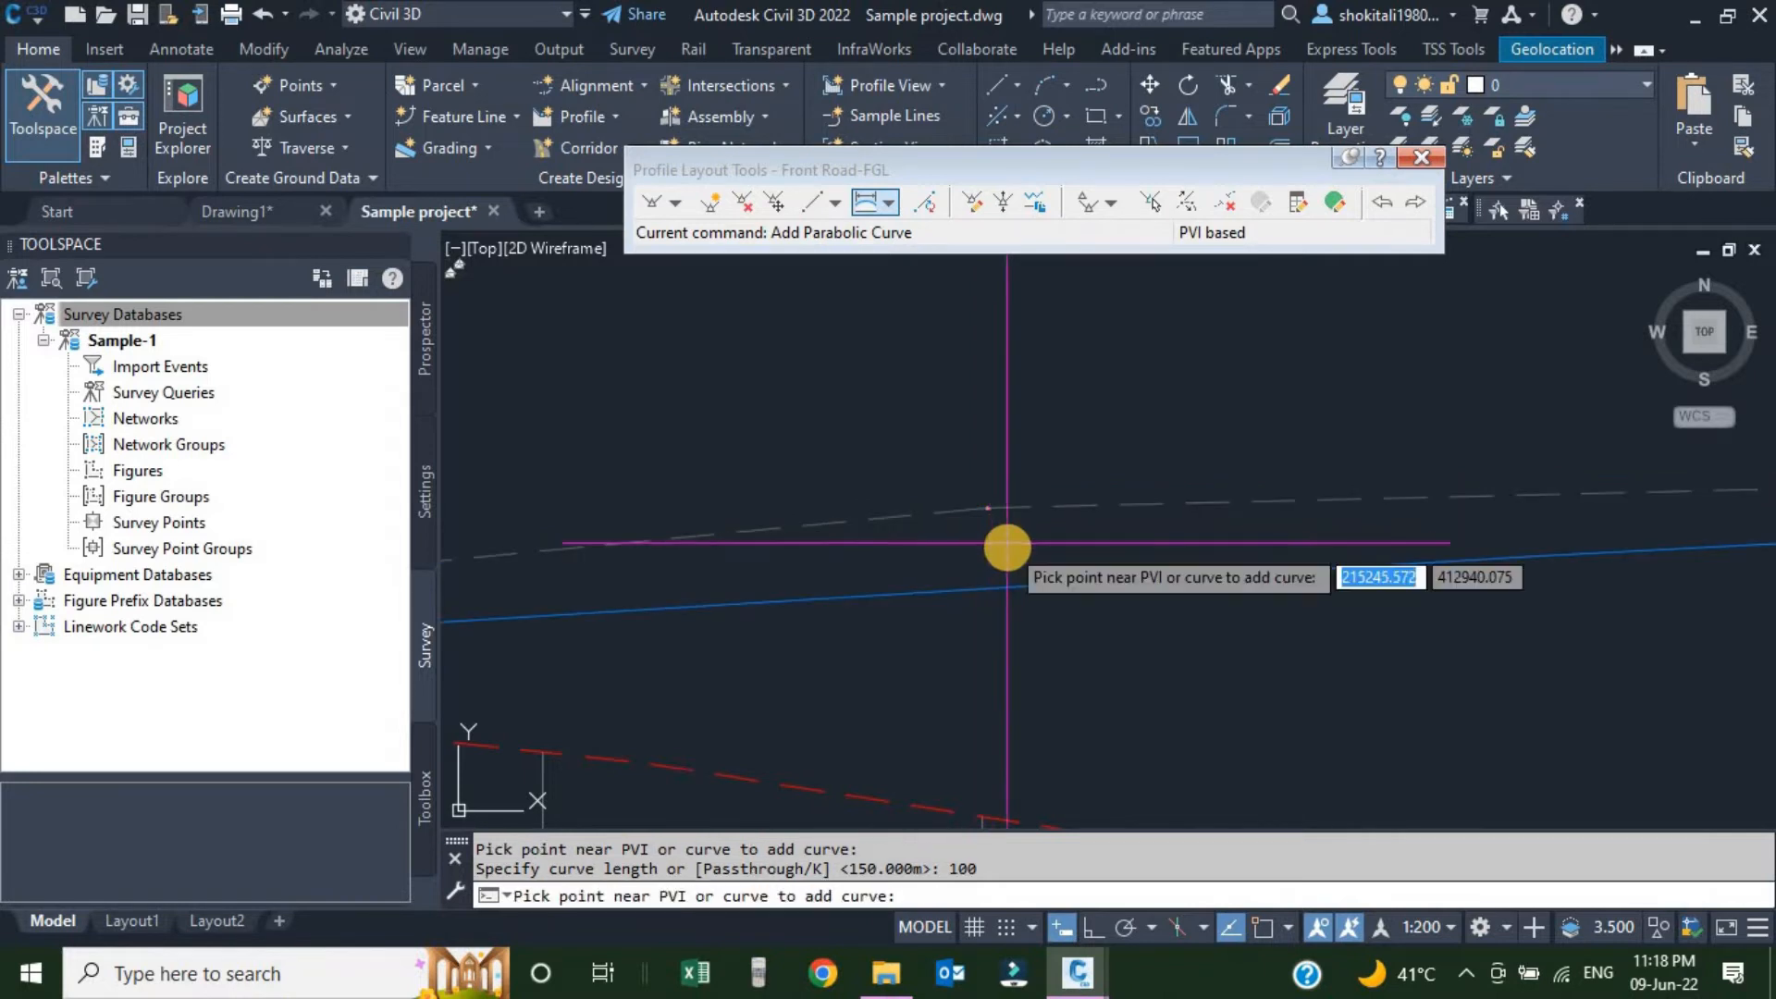
Add a 75 m long parabolic vertical curve at the last intermediate PVI of the design profile and end the curve command.
scroll(995, 574, "down", 2)
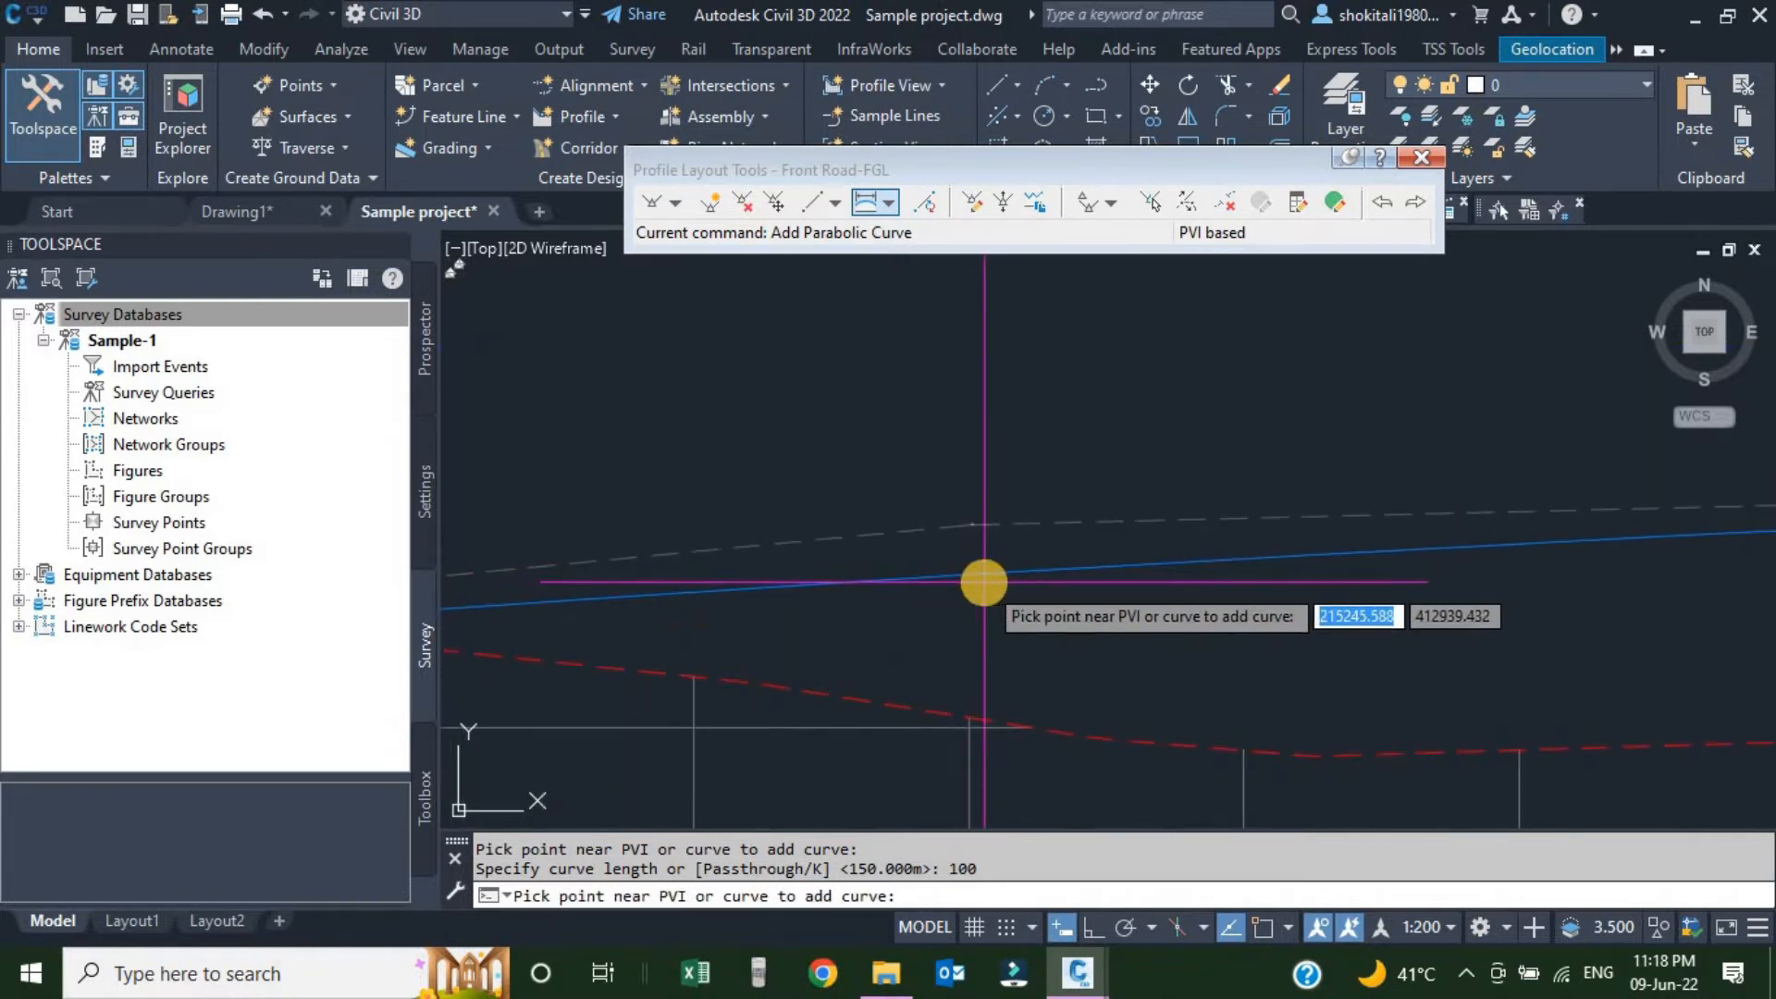
scroll(985, 583, "down", 4)
scroll(1140, 592, "up", 6)
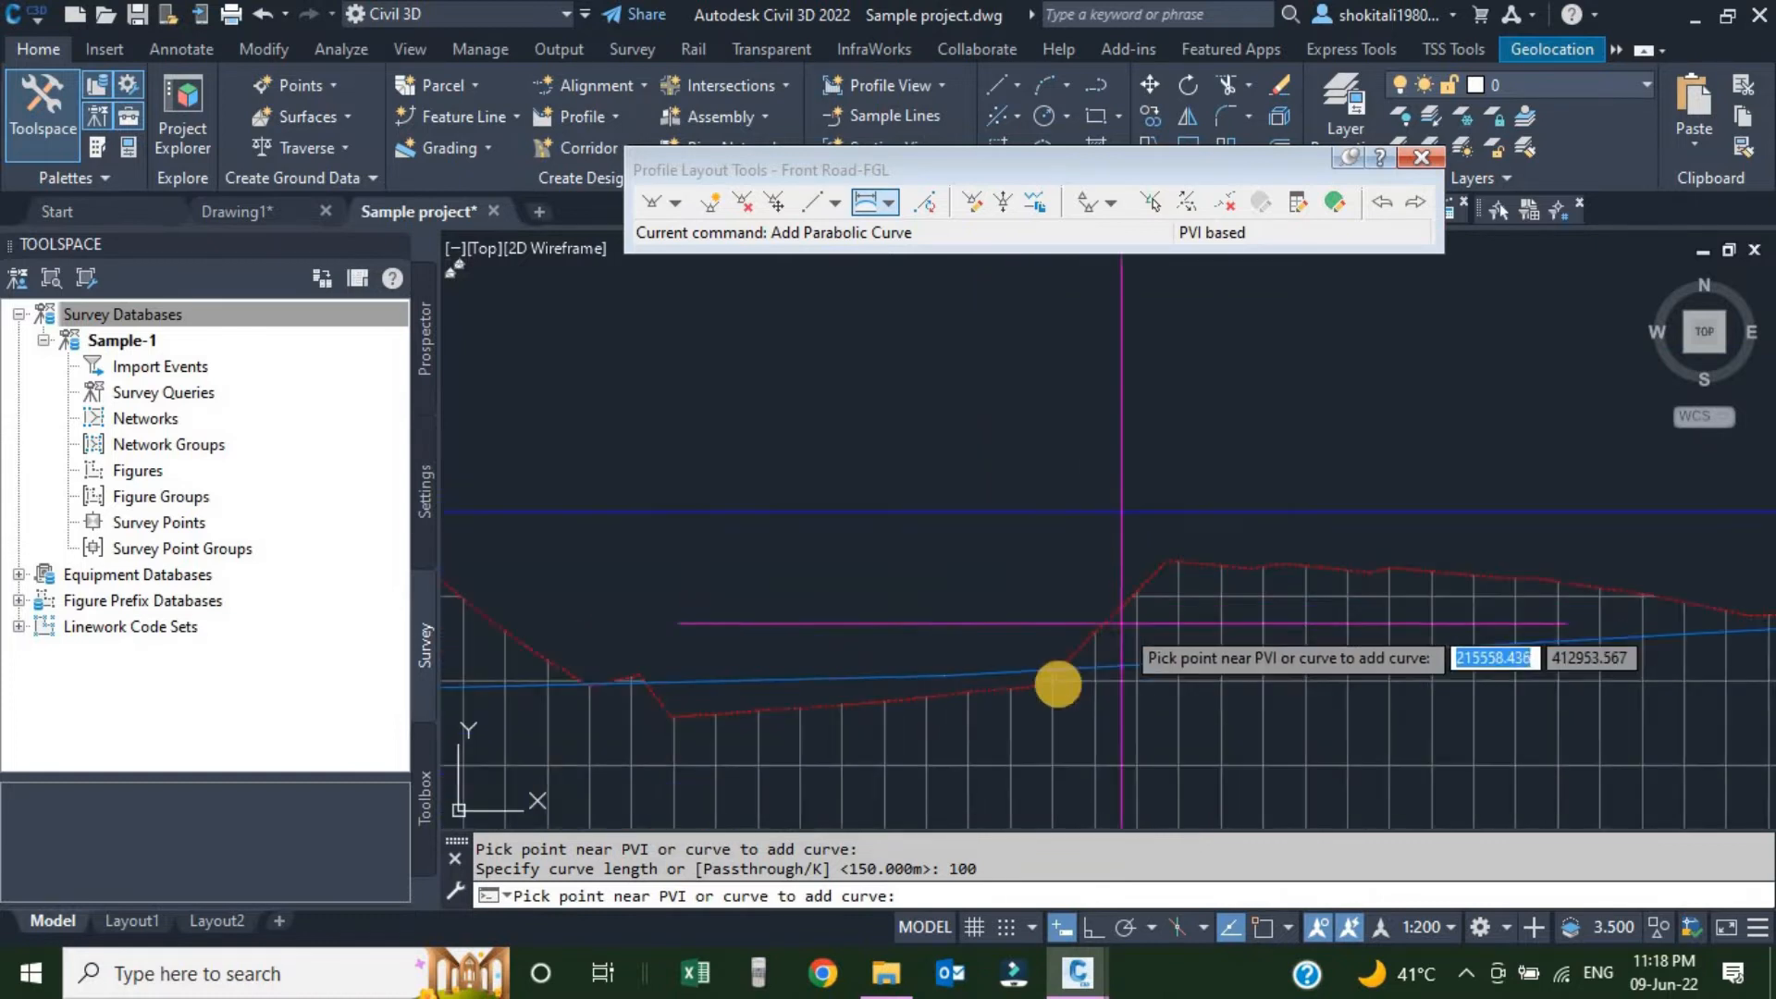
scroll(1018, 638, "down", 3)
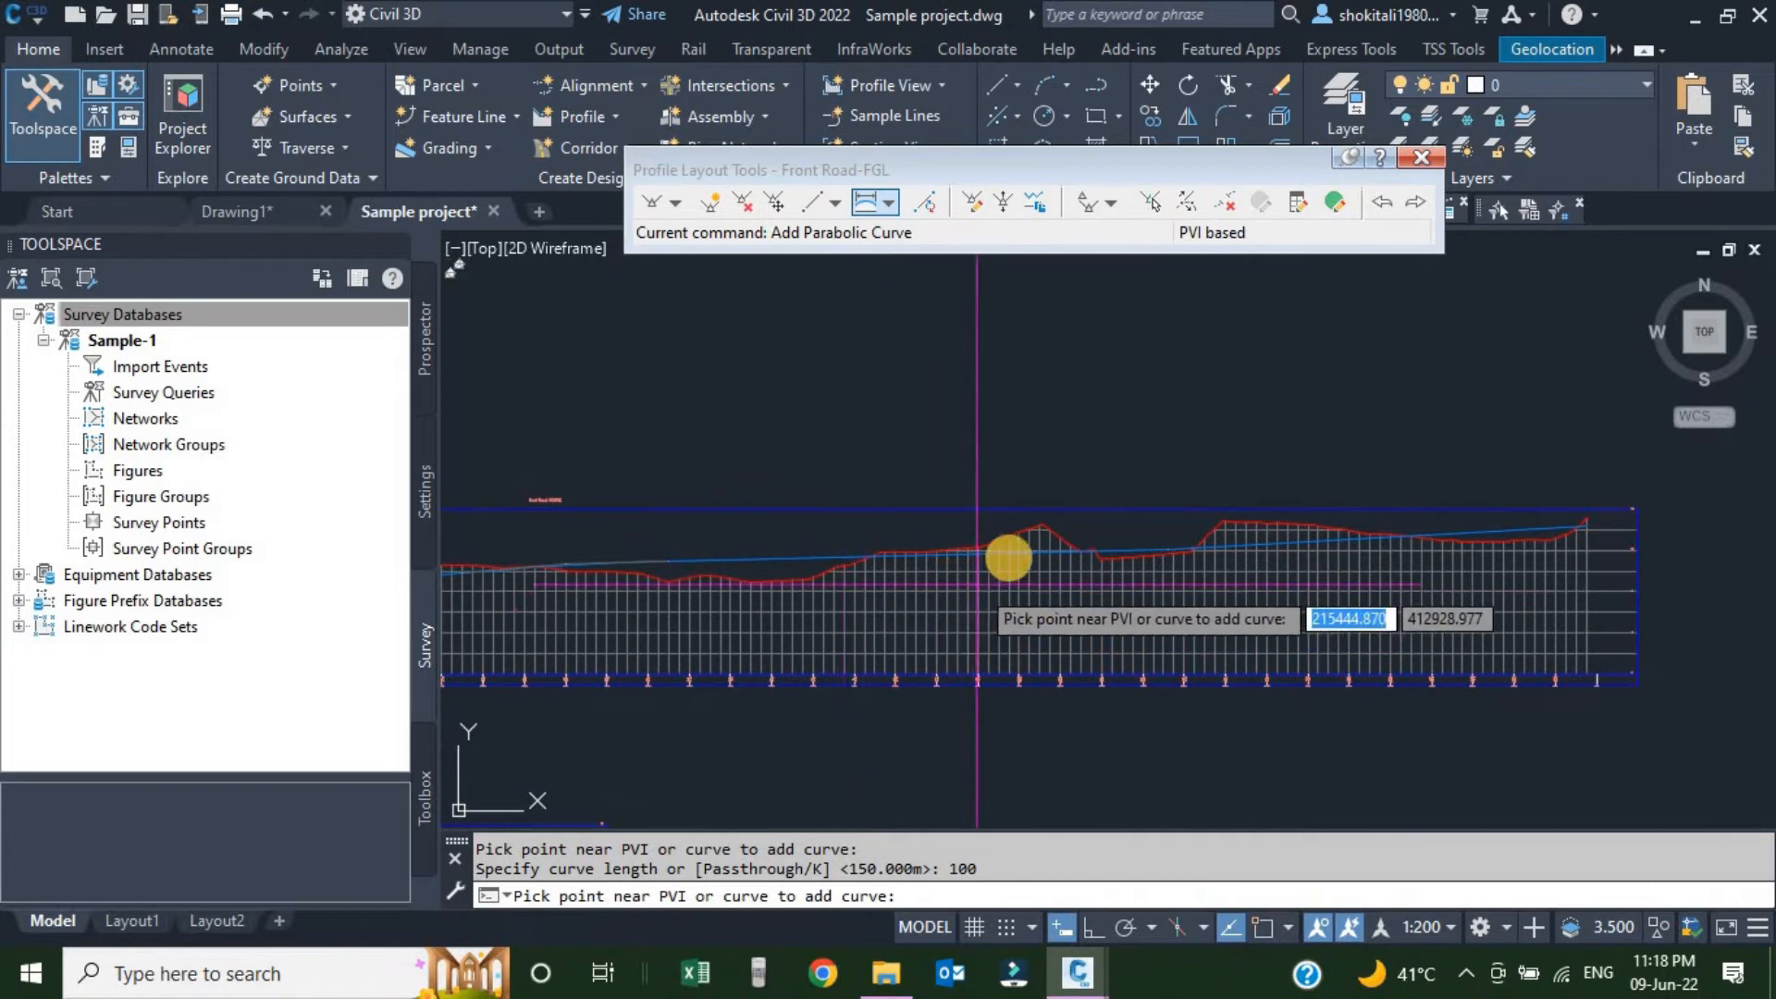
scroll(843, 582, "up", 3)
scroll(795, 601, "down", 4)
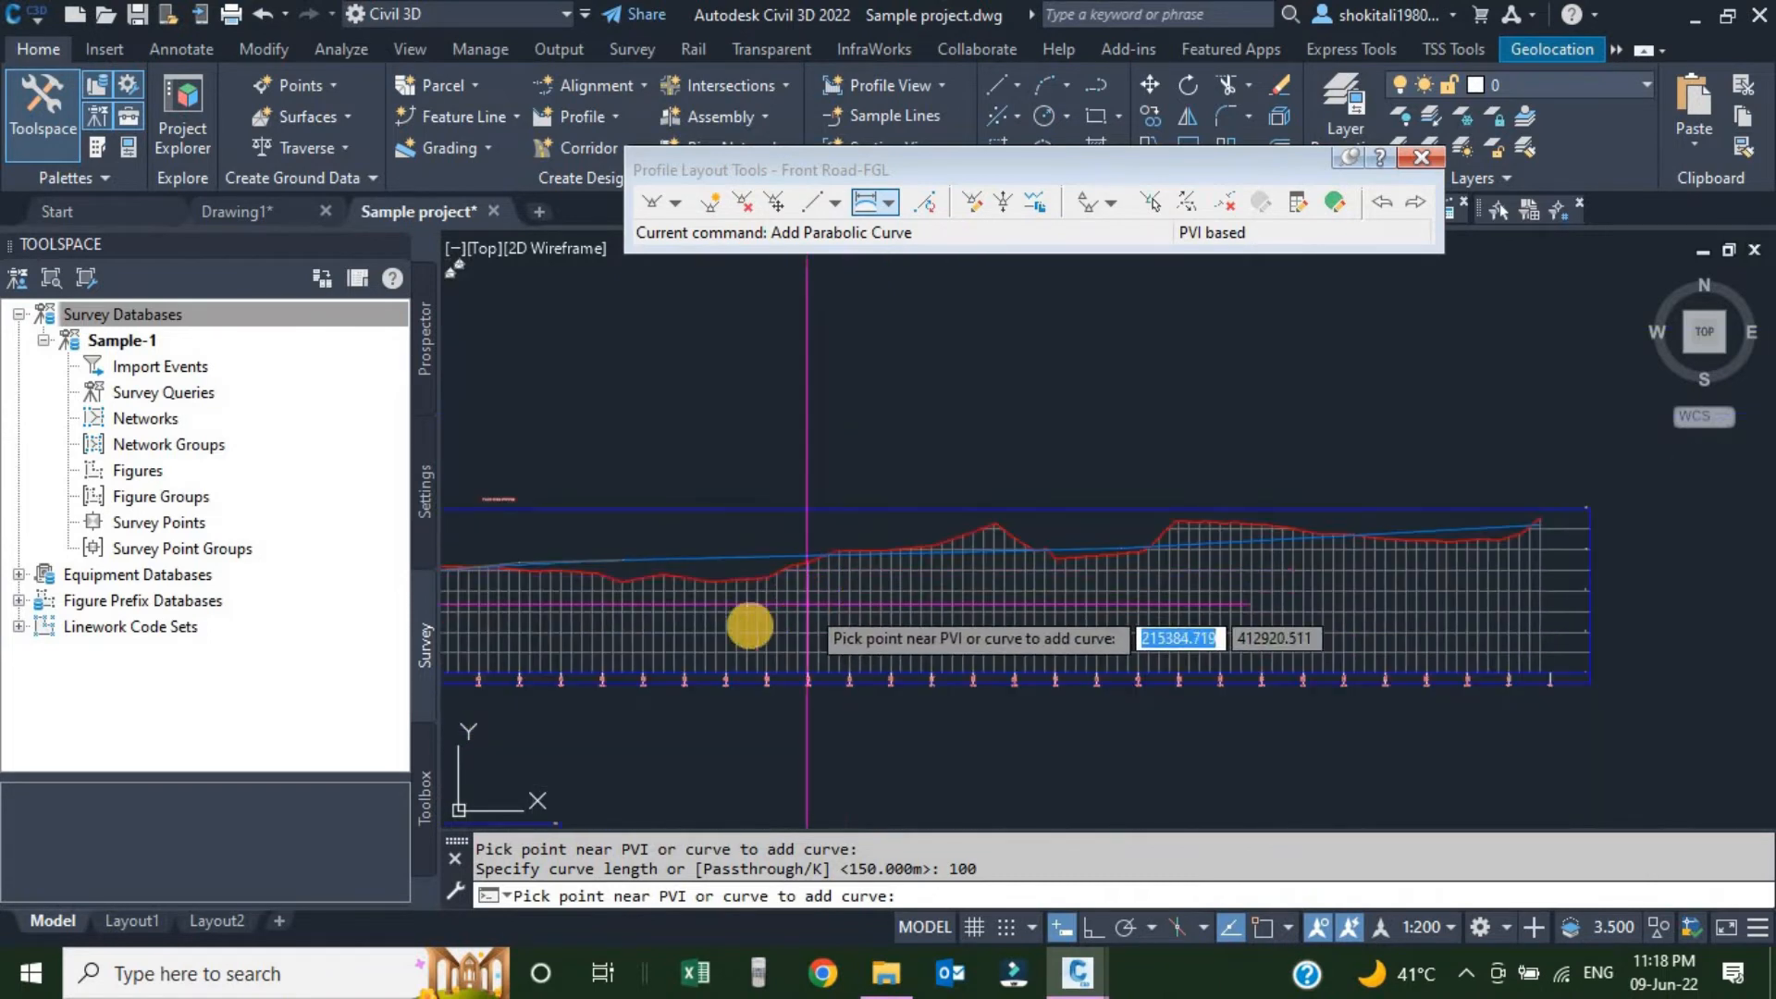
scroll(1240, 556, "up", 4)
scroll(1341, 564, "down", 3)
scroll(1175, 555, "up", 4)
scroll(1072, 567, "up", 6)
middle_click_drag(723, 468, 1091, 587)
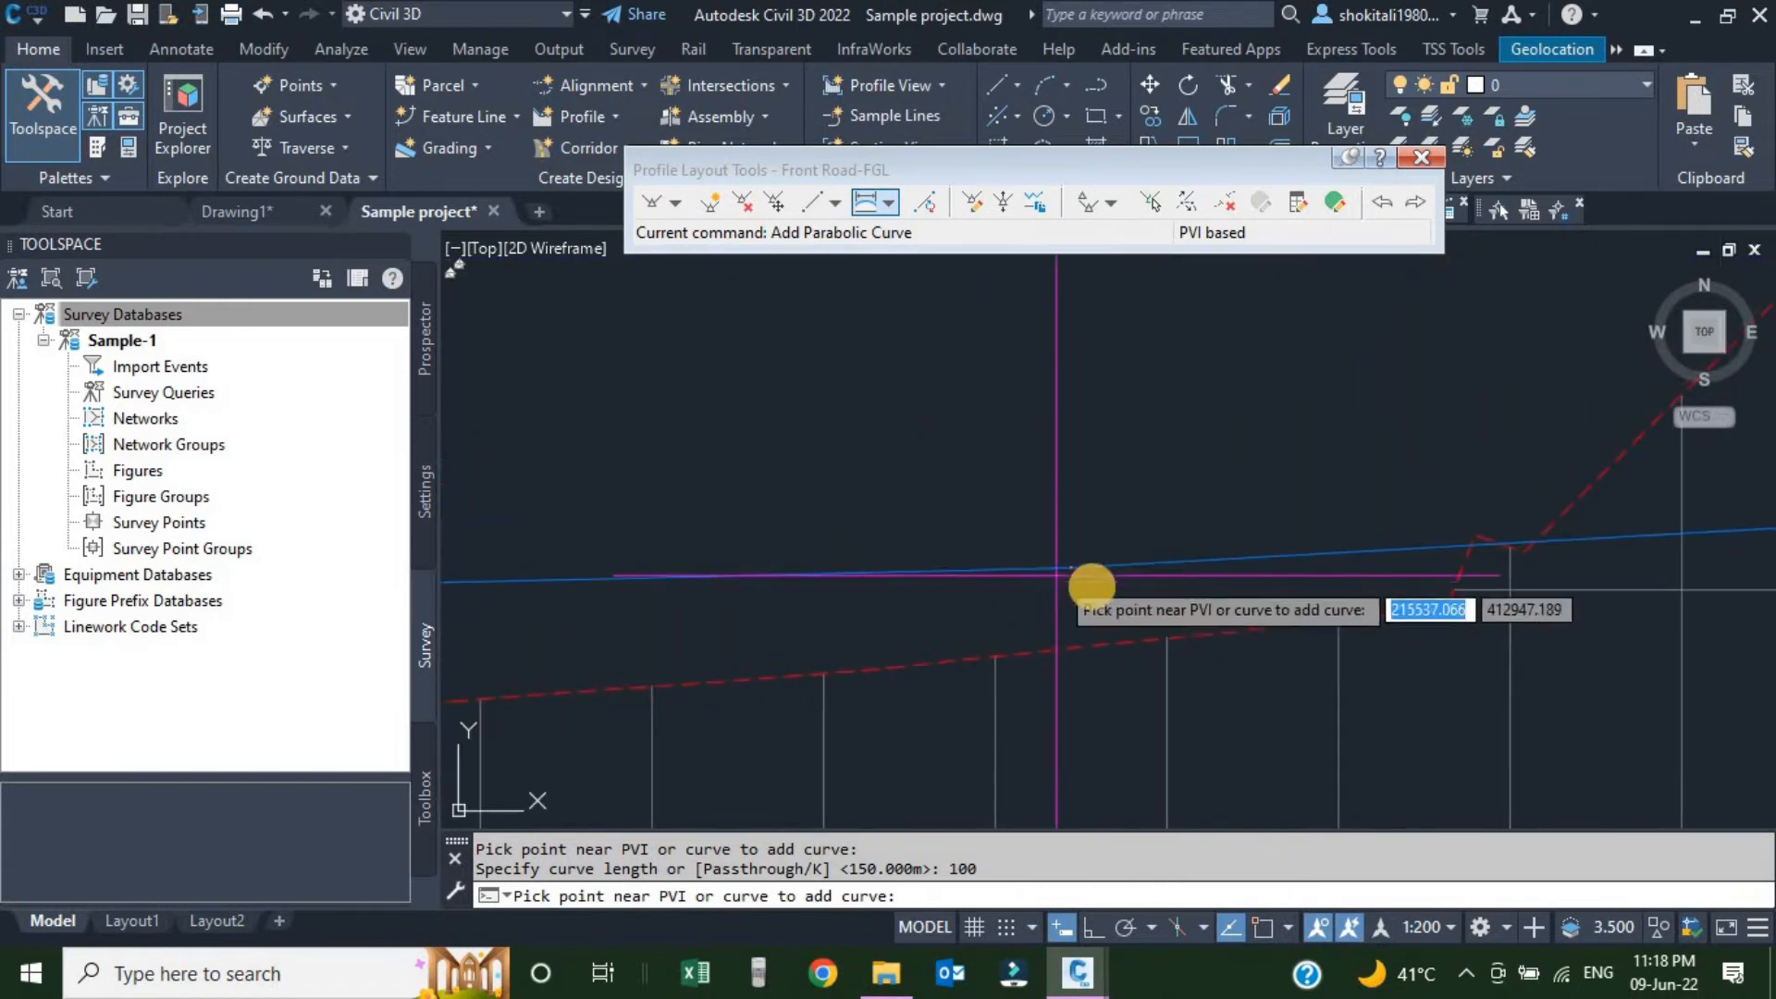
left_click(1084, 546)
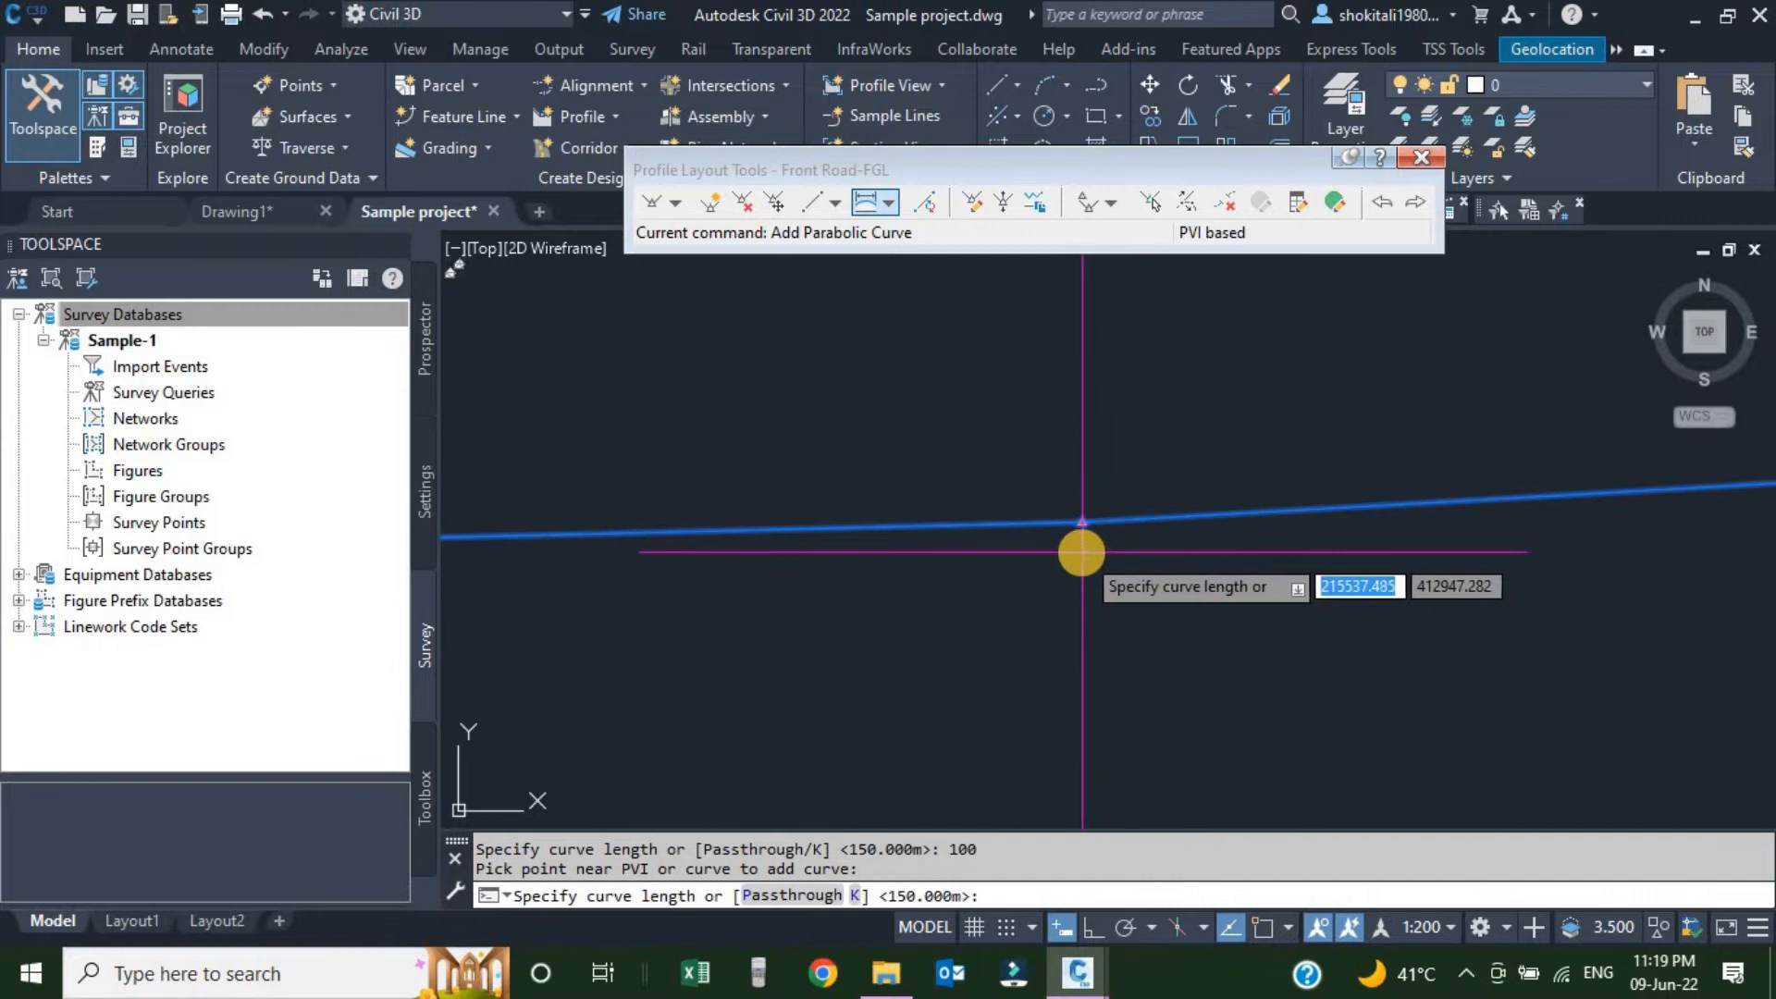
type("7")
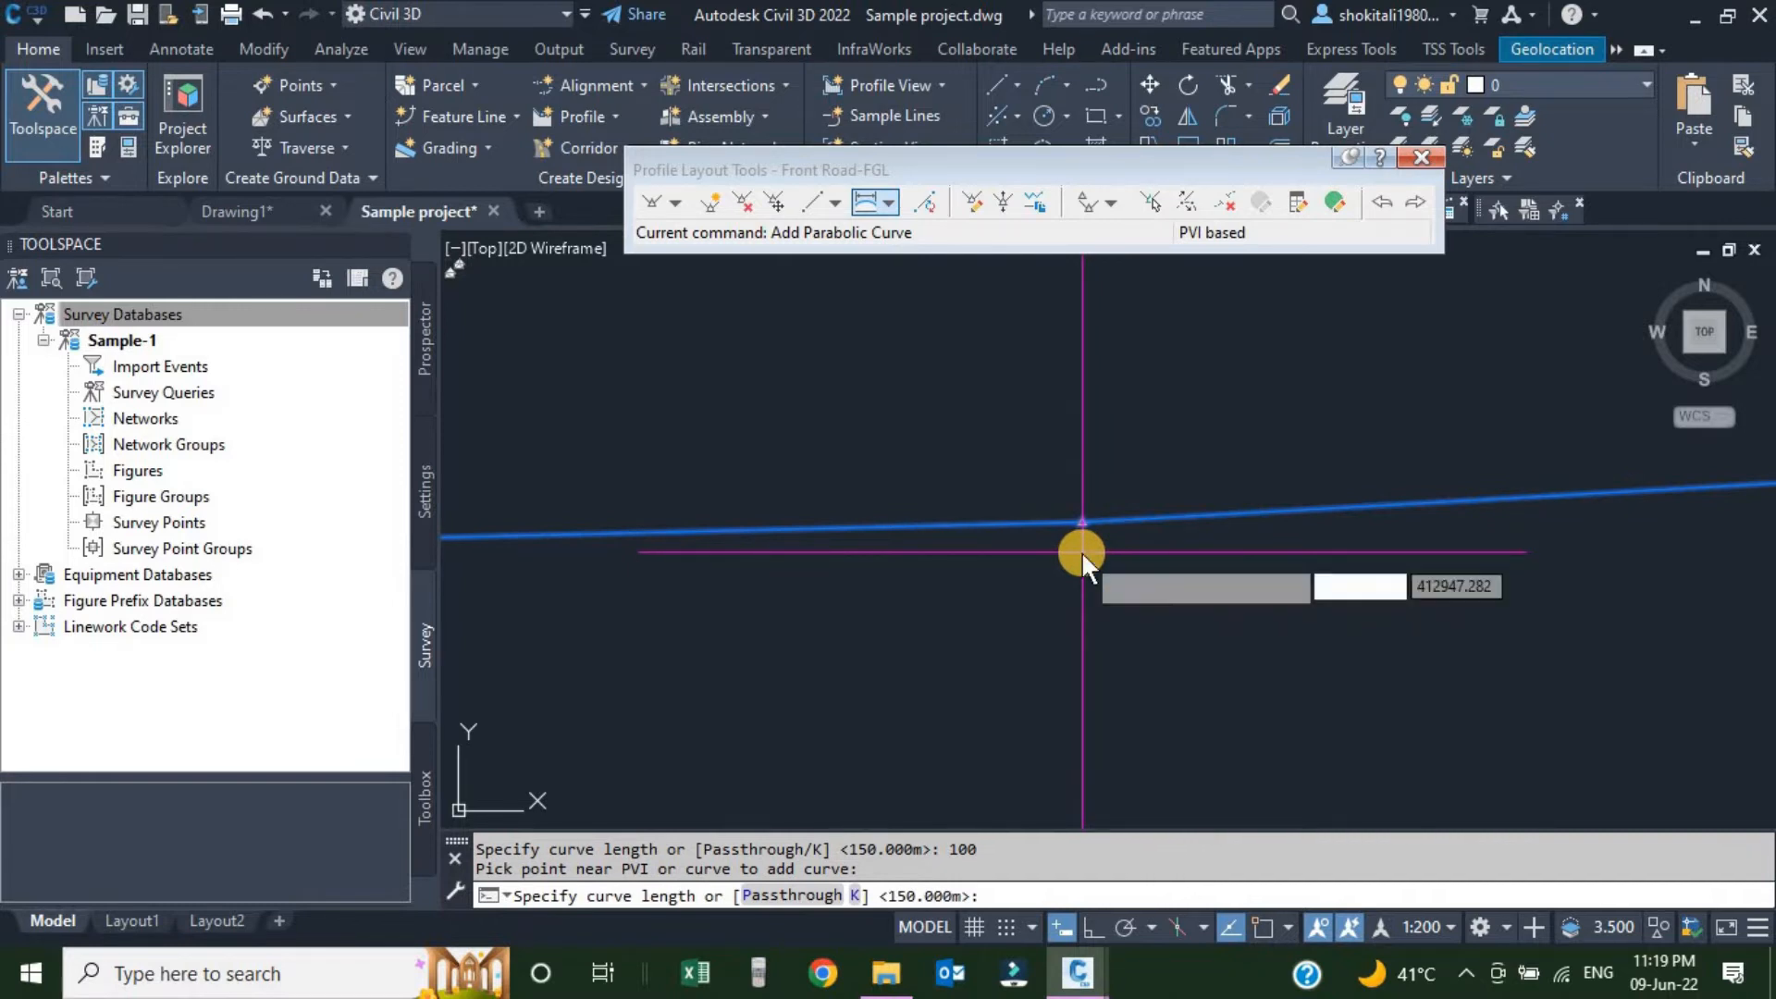
type("5")
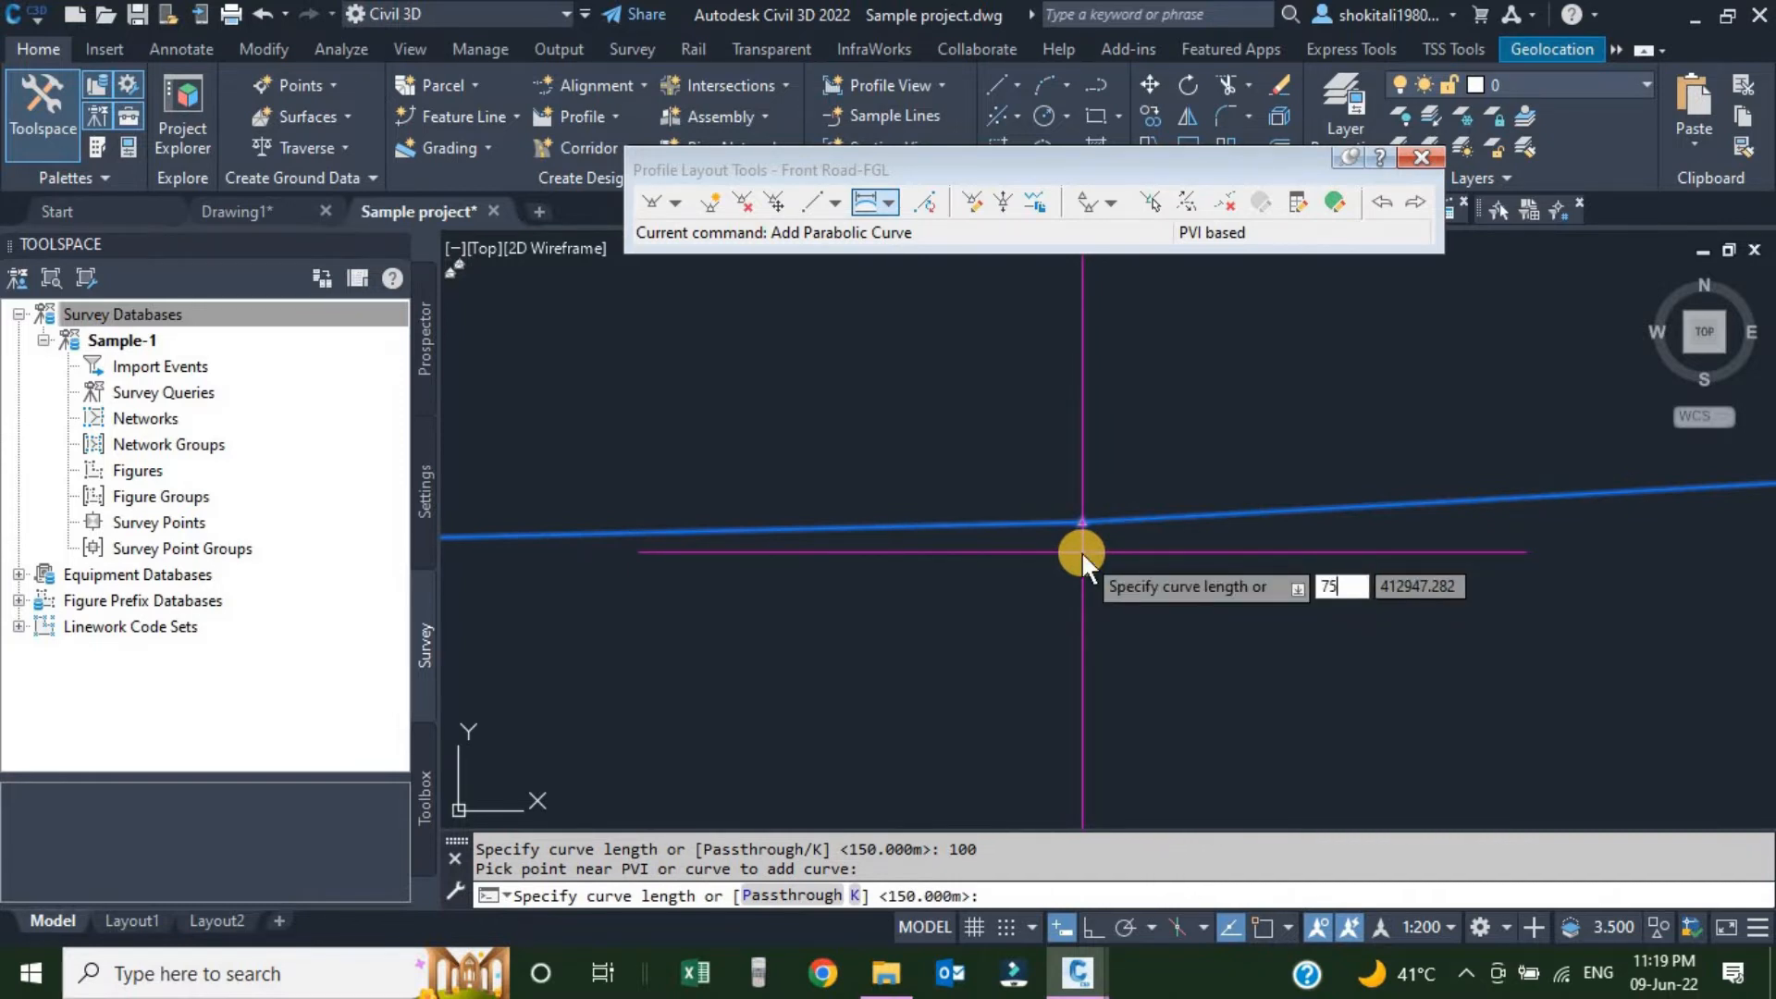
key("Return")
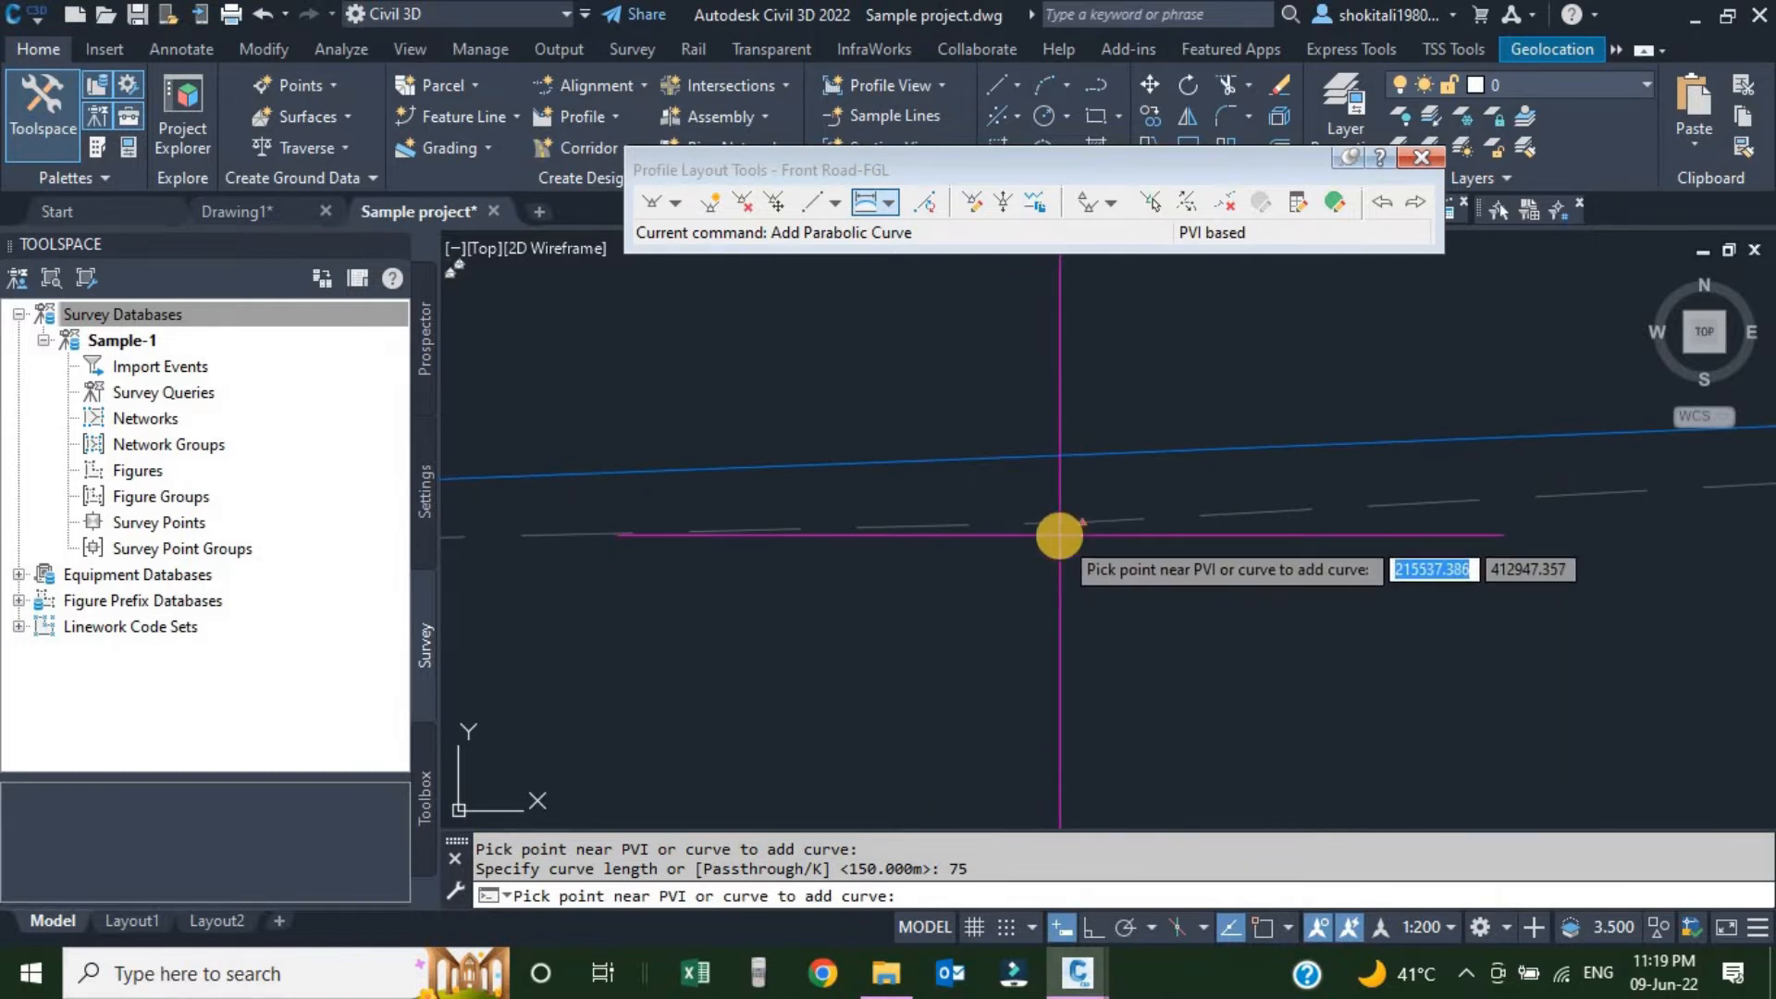
key("Escape")
Examine the vertical curves along the Front Road design profile, especially the one at the low PVI.
scroll(1059, 534, "down", 8)
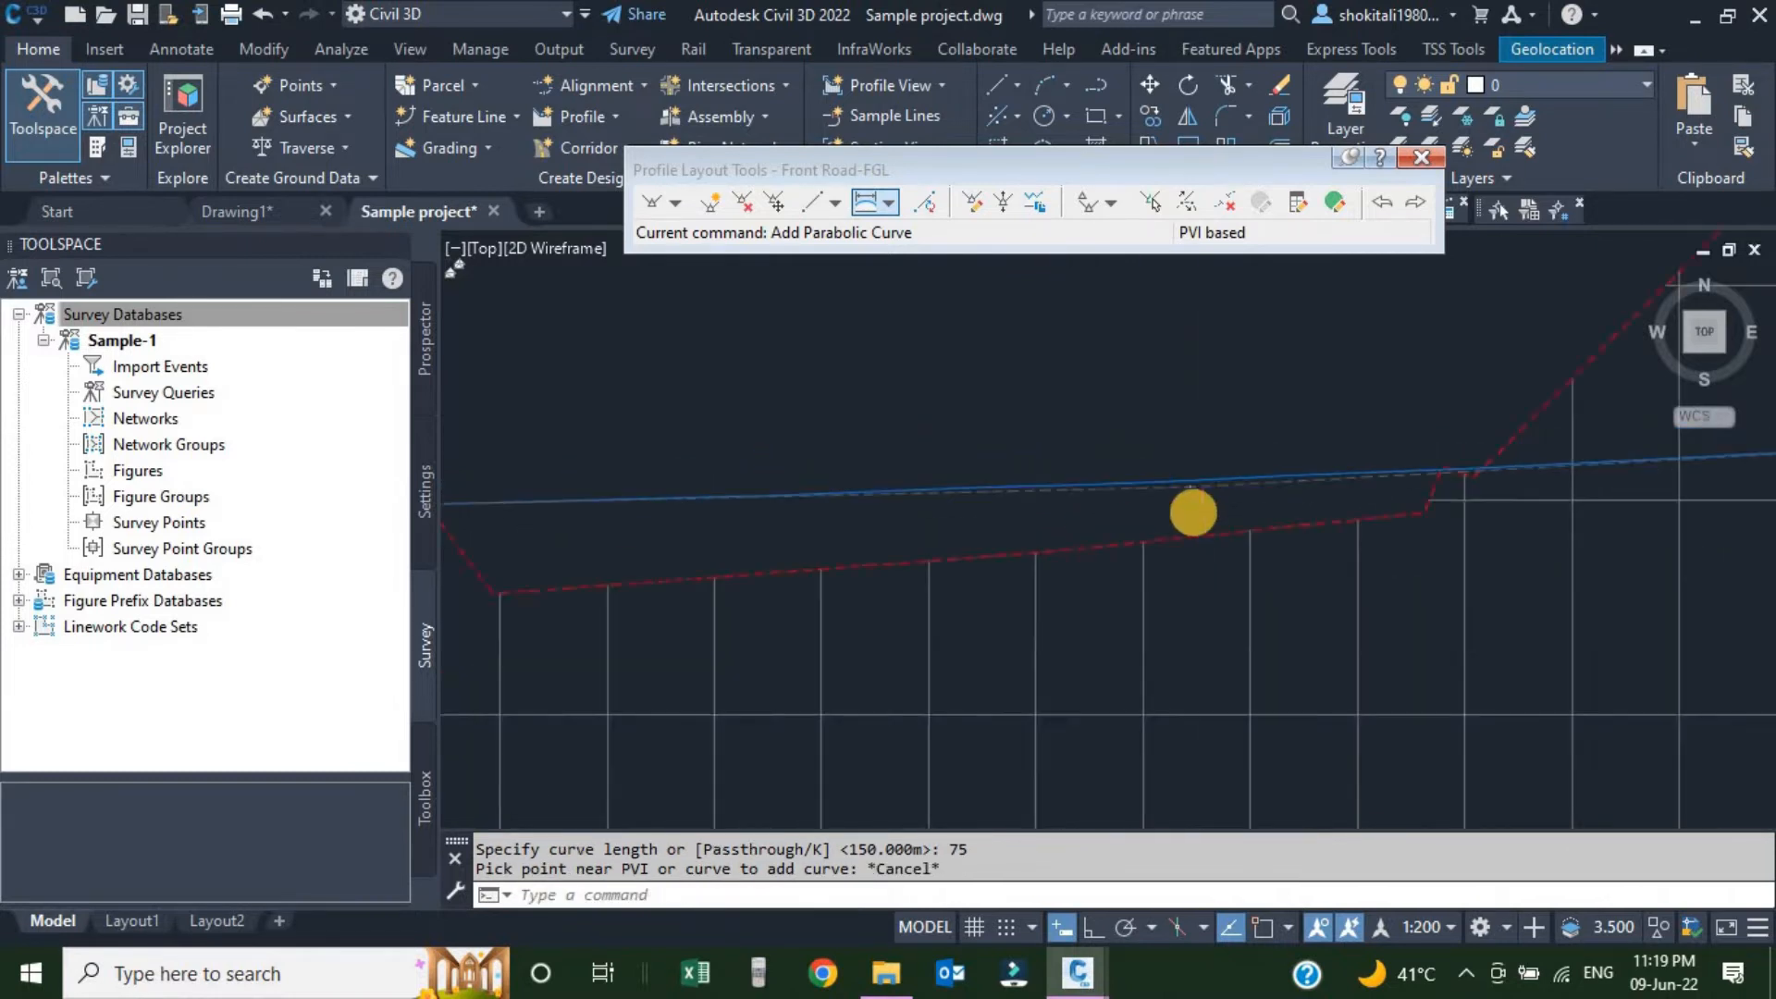
middle_click_drag(841, 580, 1181, 555)
scroll(1030, 535, "down", 5)
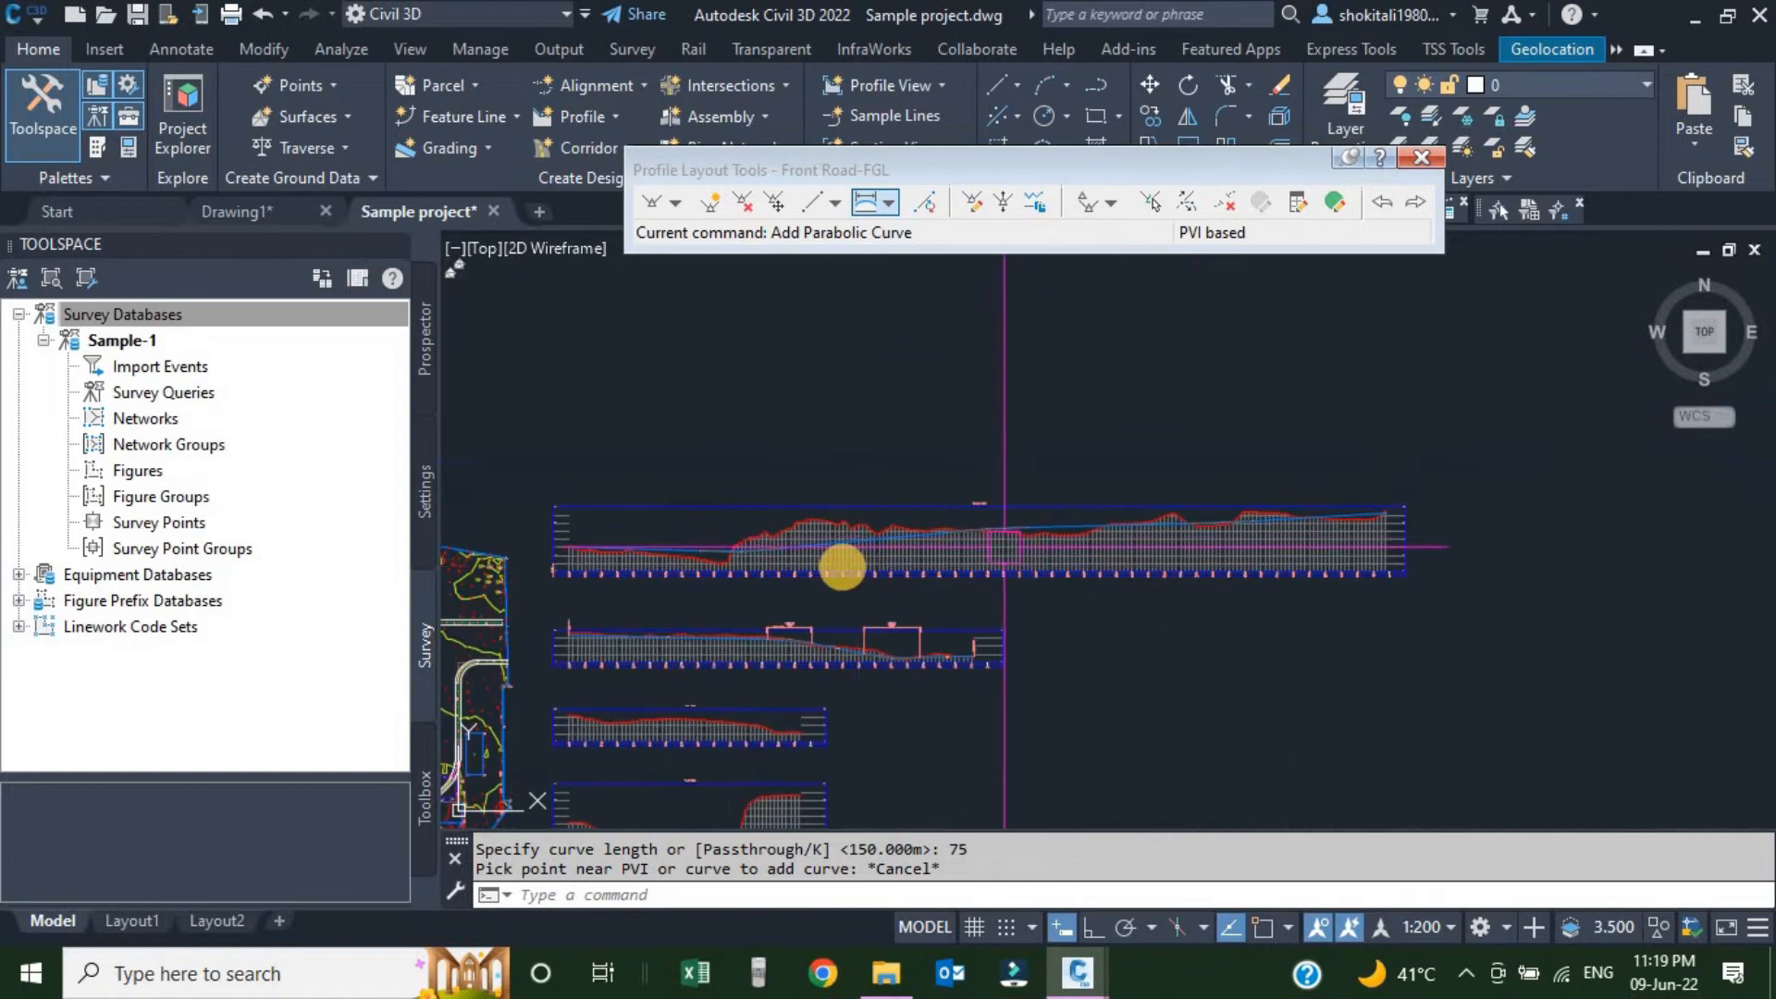
scroll(734, 569, "up", 5)
scroll(727, 546, "up", 5)
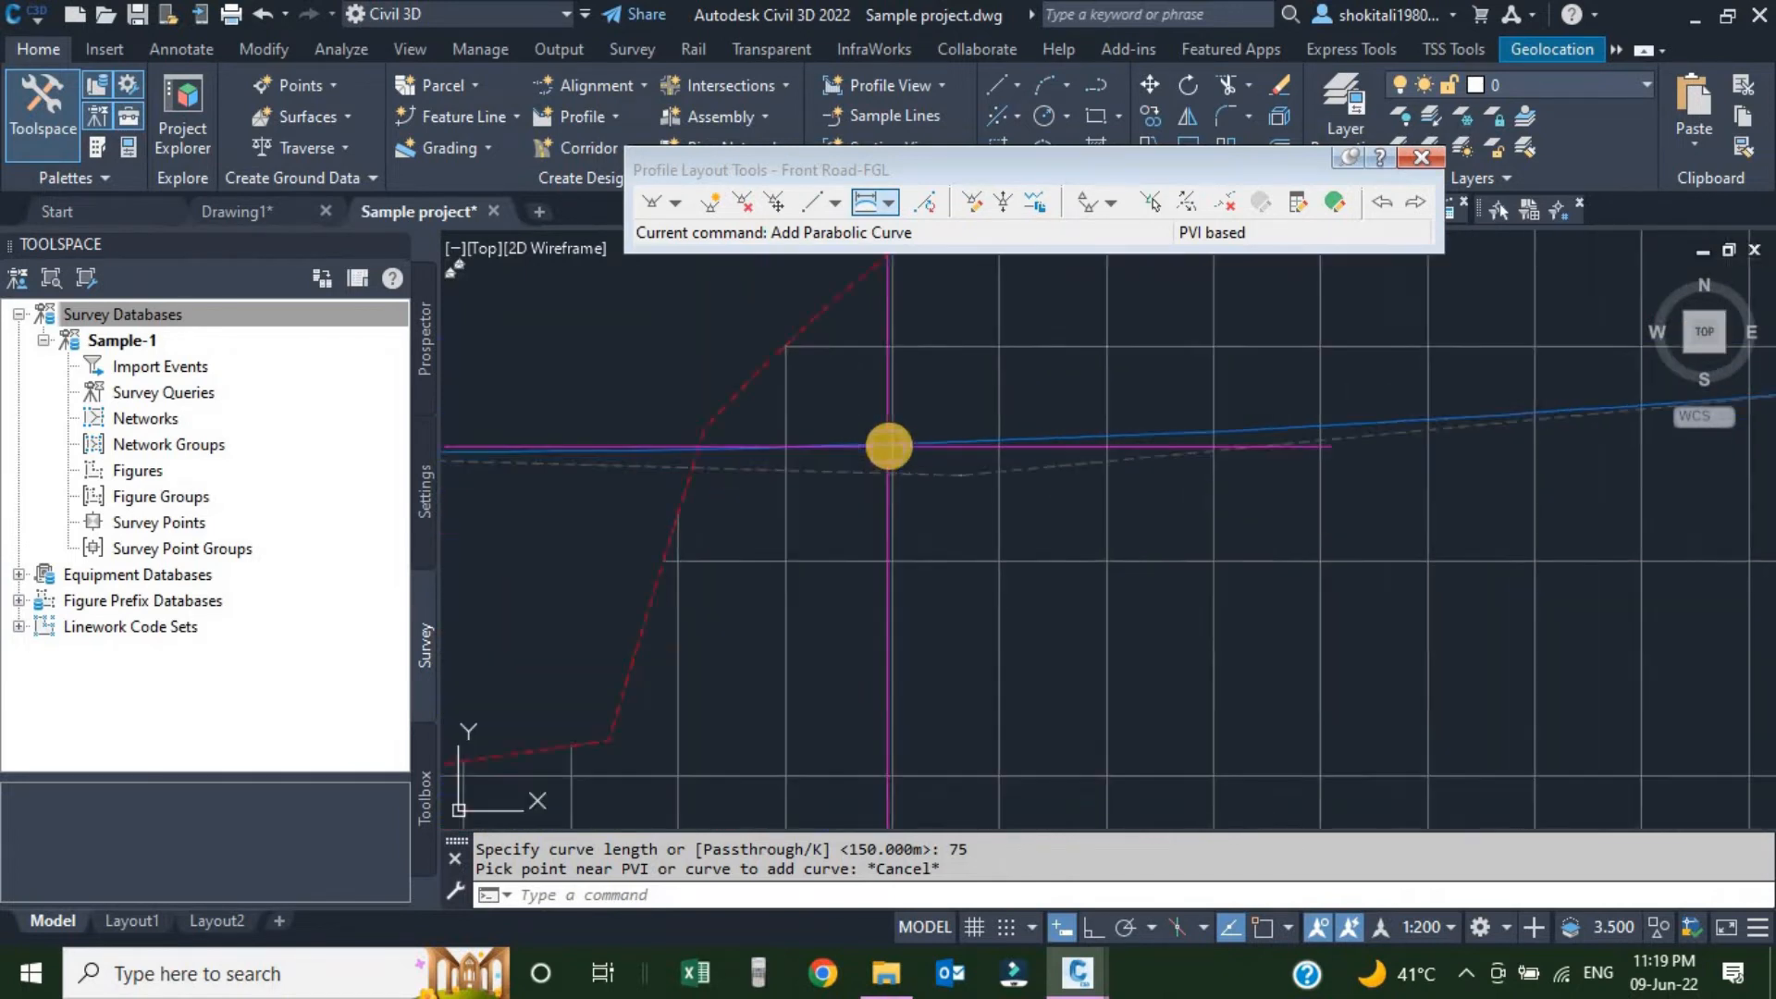
scroll(872, 463, "down", 5)
scroll(900, 487, "down", 2)
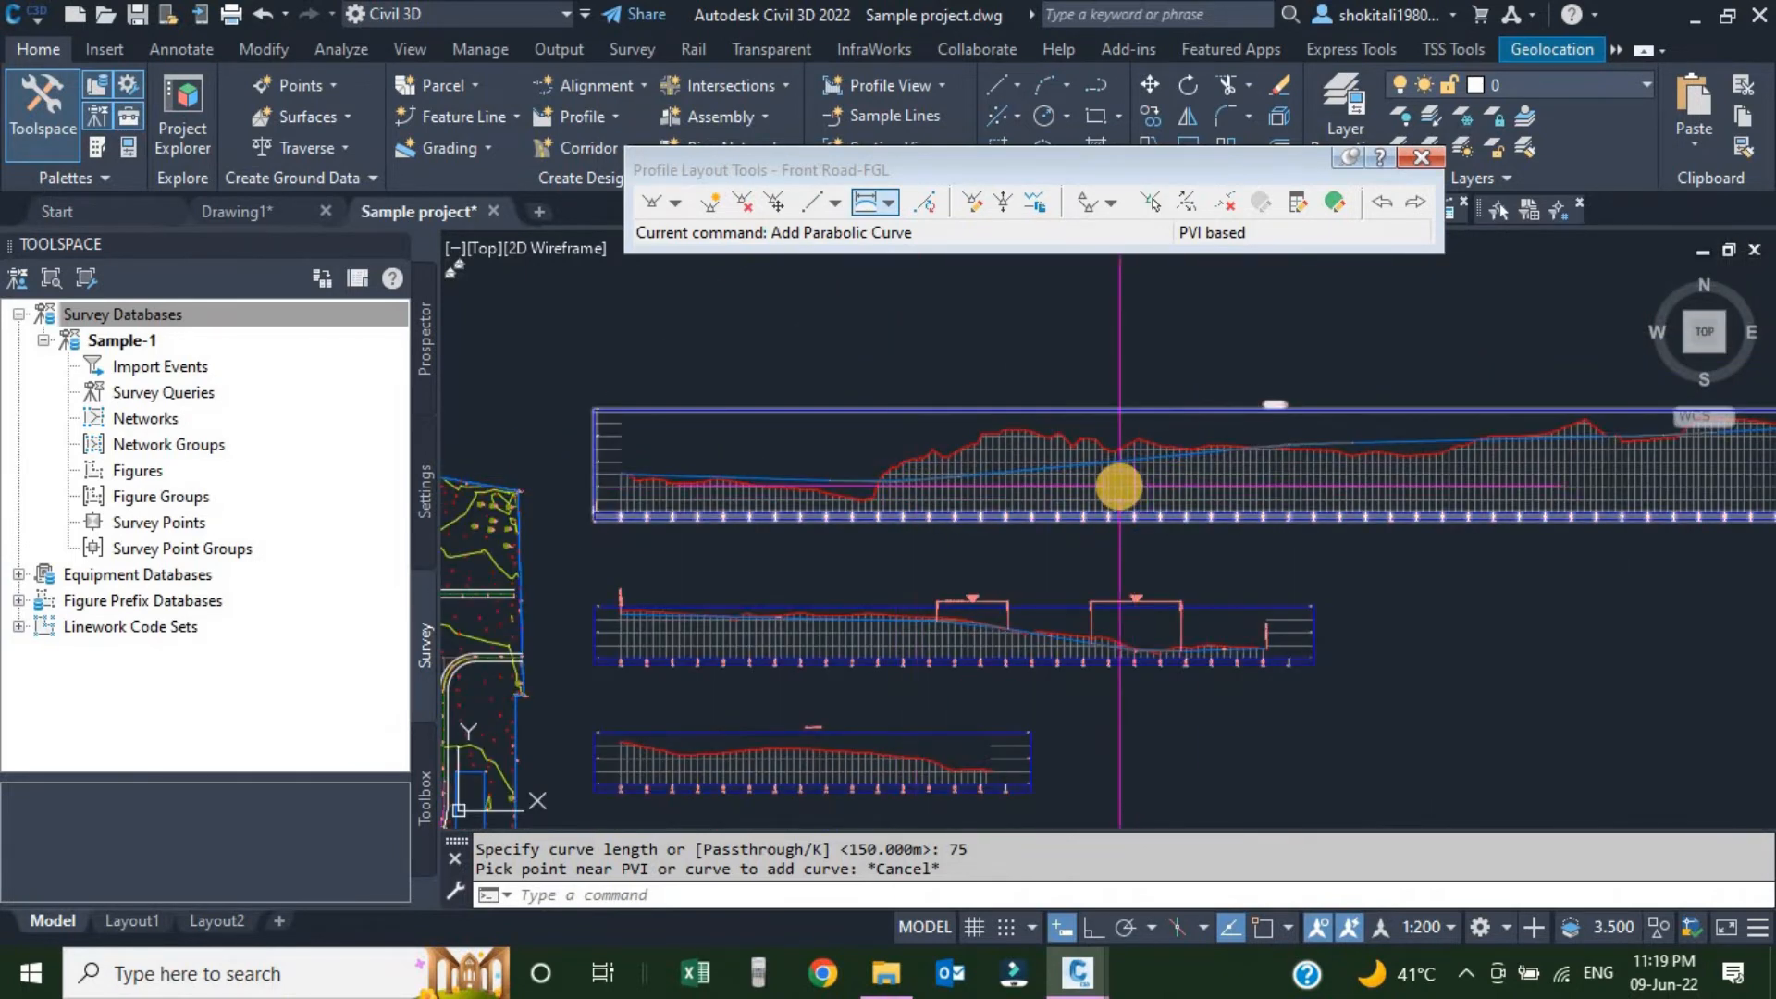
scroll(1332, 456, "down", 2)
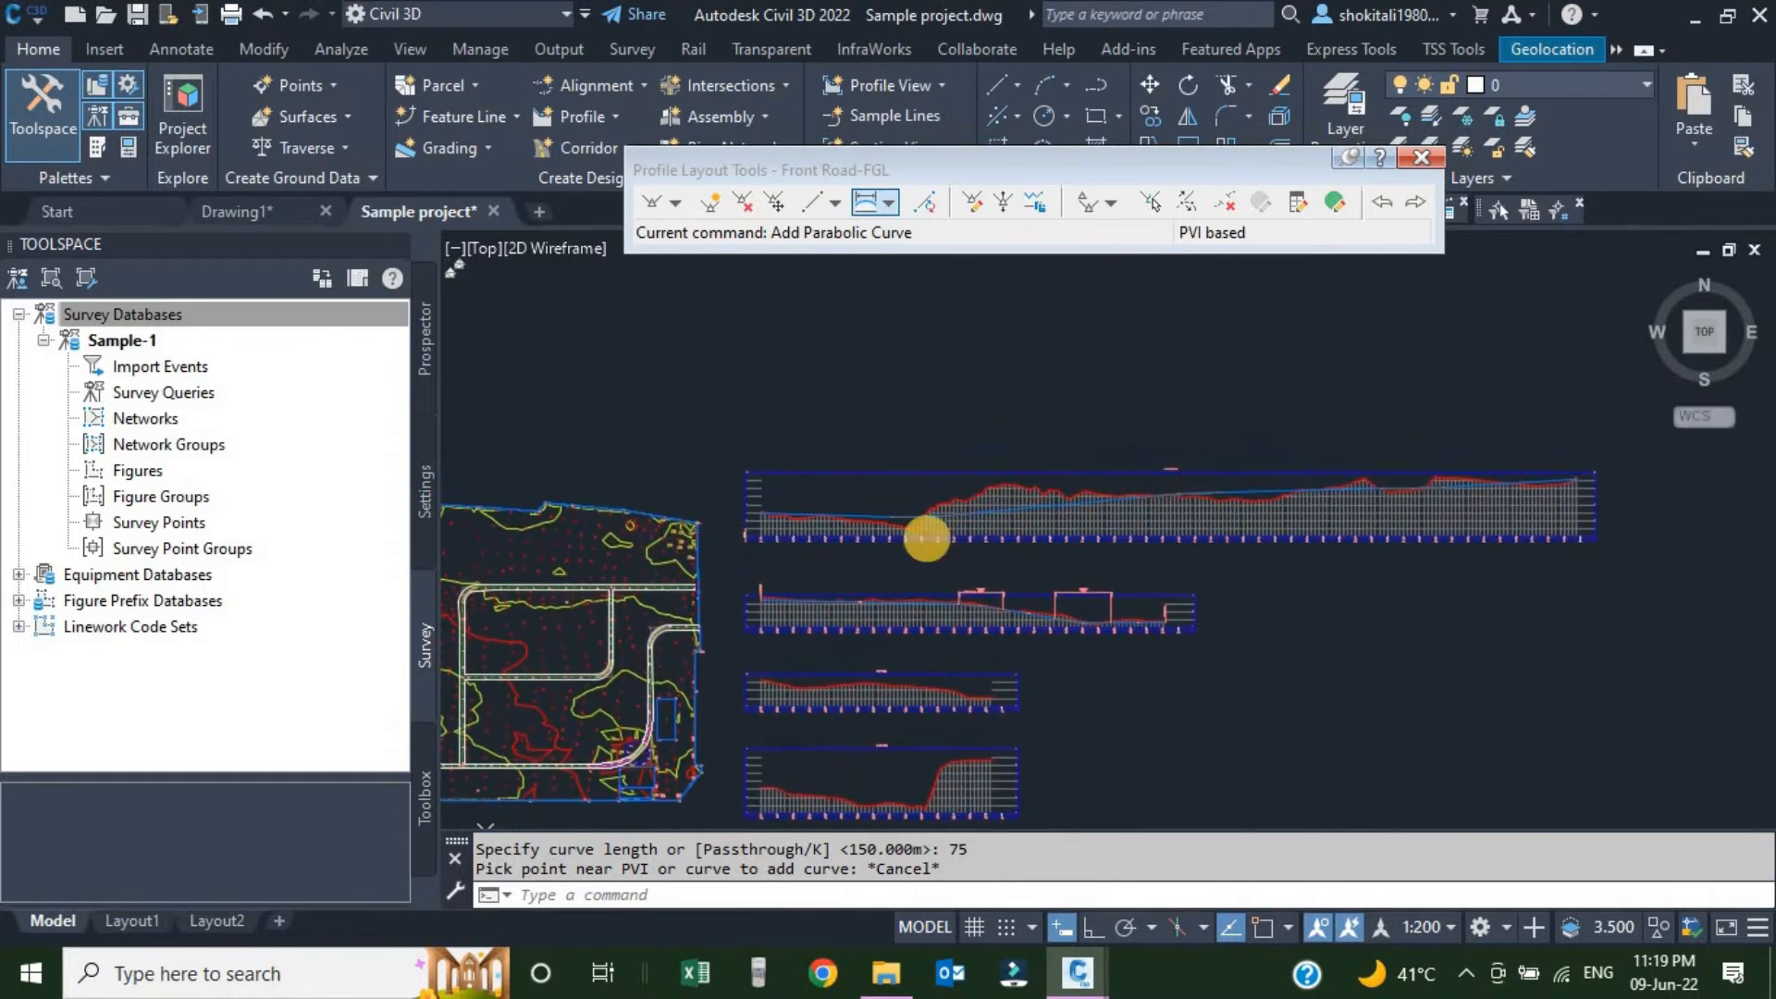
scroll(912, 448, "up", 6)
scroll(1017, 457, "up", 4)
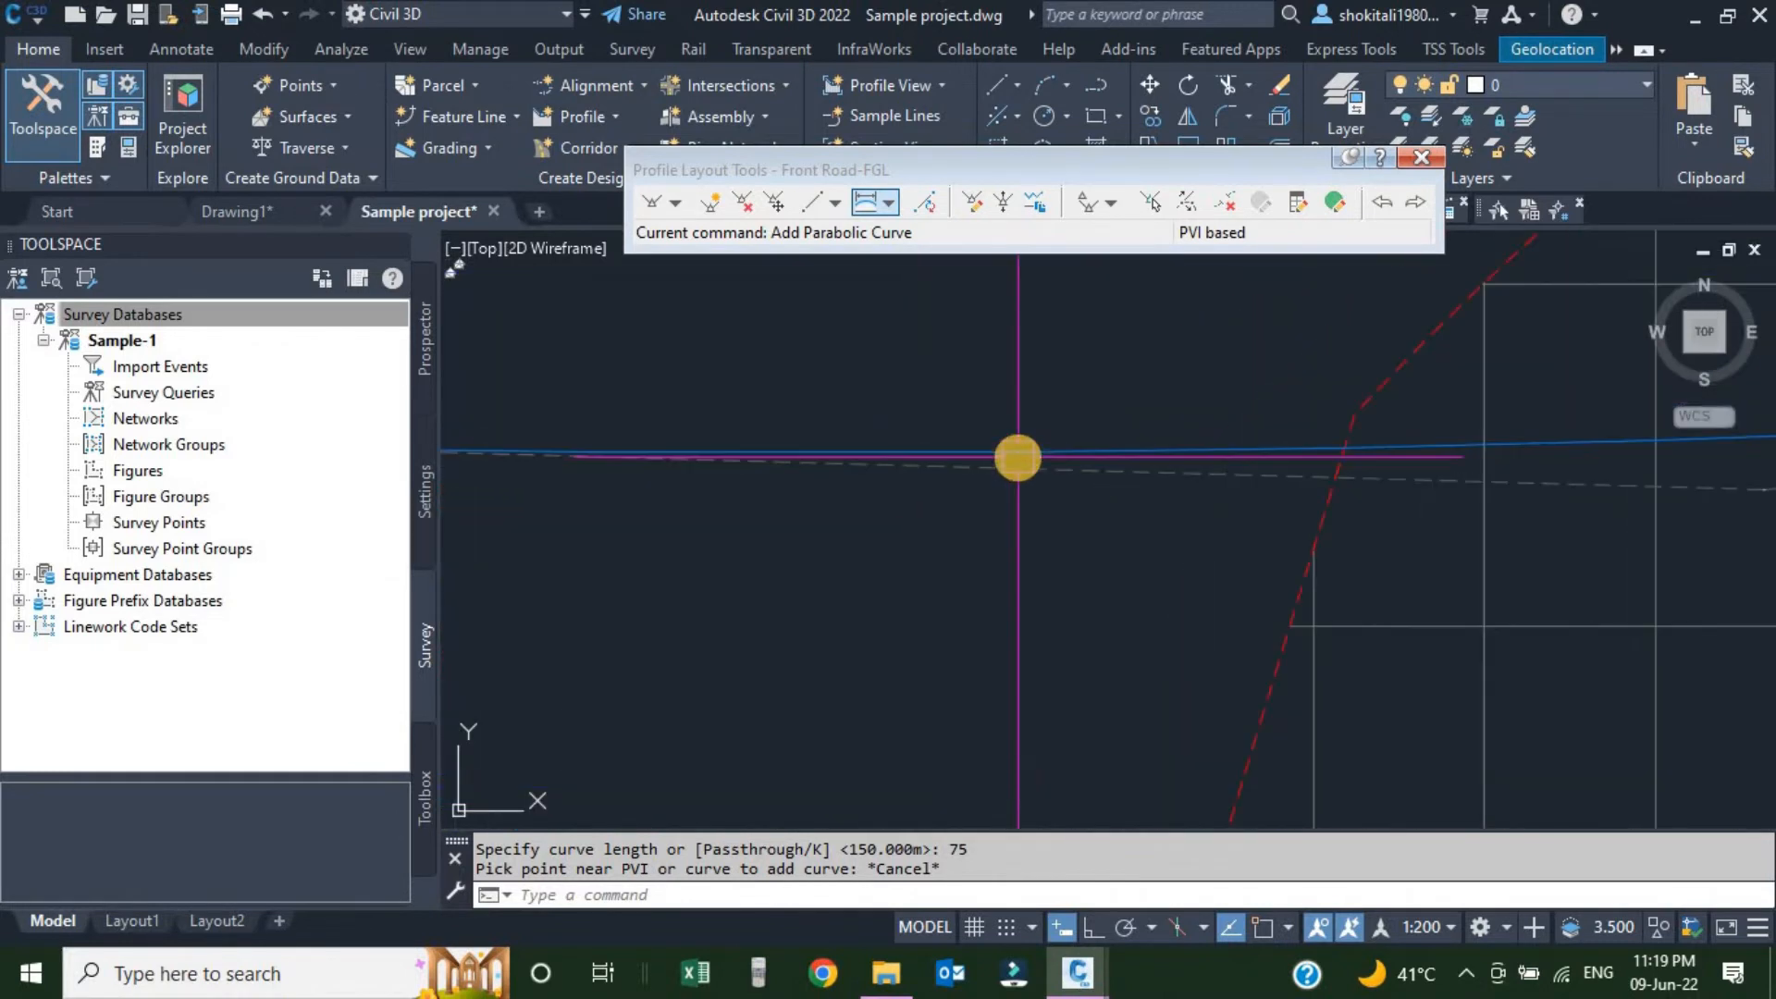
Shorten the vertical curve at the design profile's low PVI to about 37 m by stretching its midpoint grip closer to the PVI.
left_click(1191, 444)
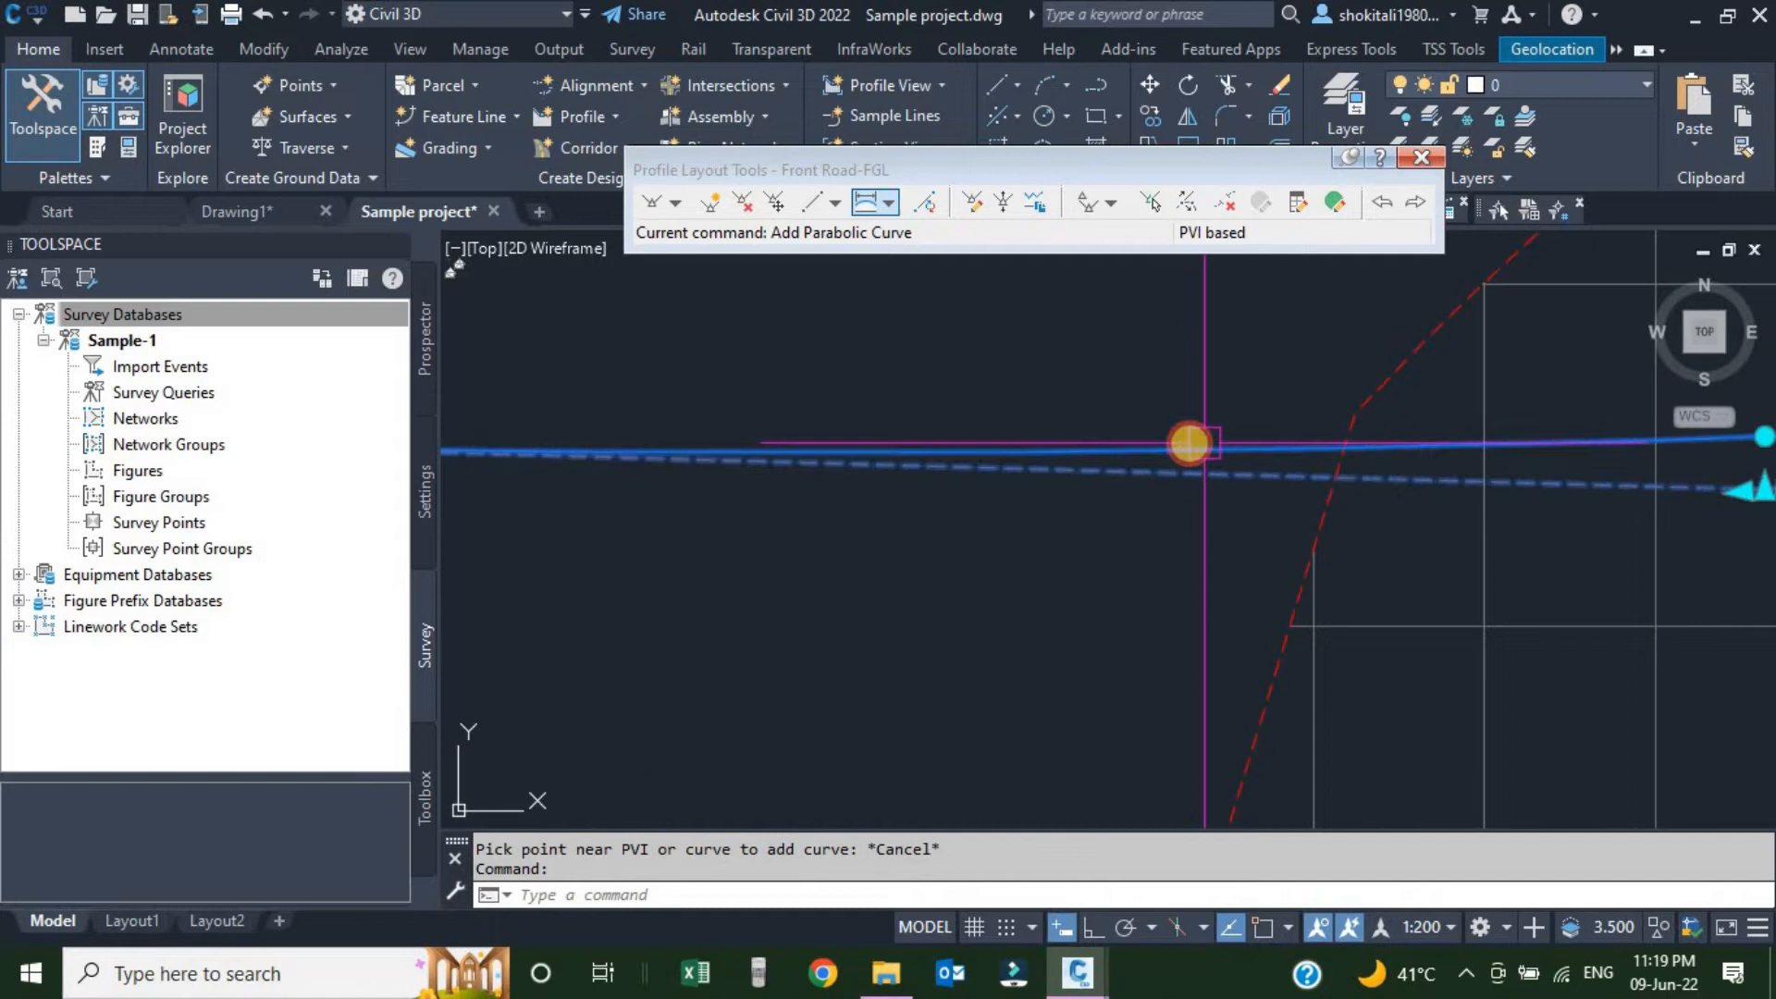
scroll(1230, 467, "down", 3)
scroll(1110, 527, "up", 5)
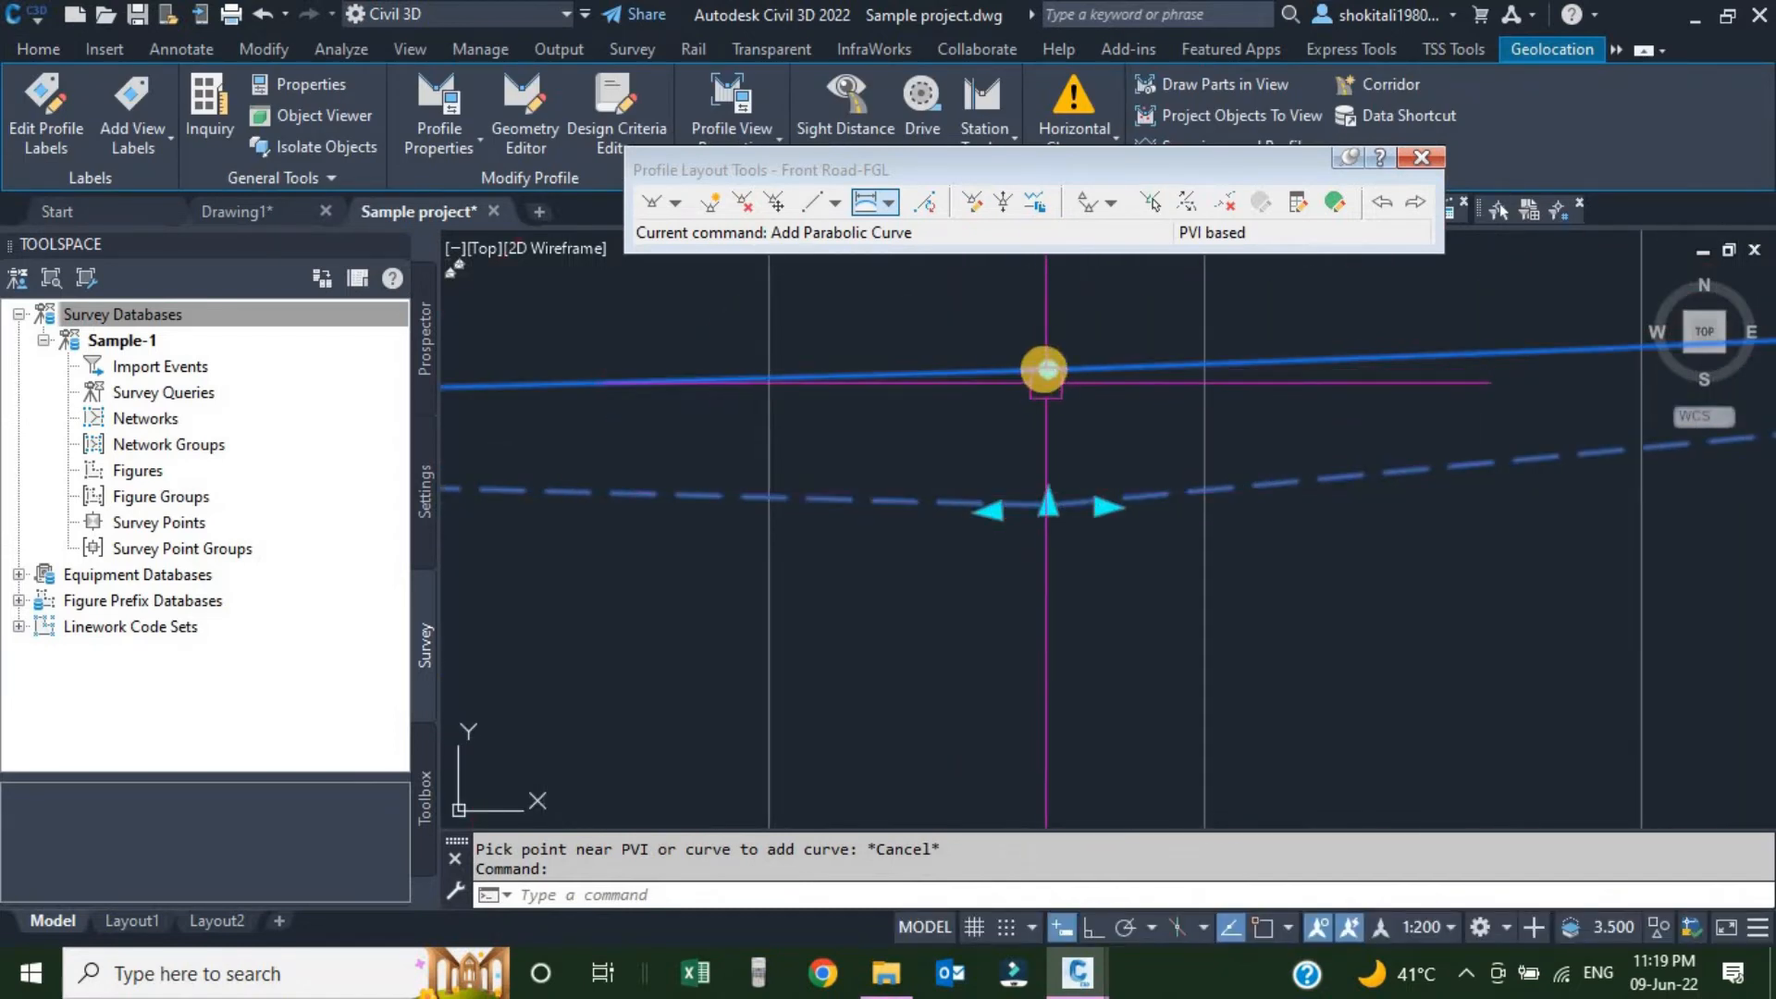
left_click(1048, 370)
scroll(1054, 399, "down", 6)
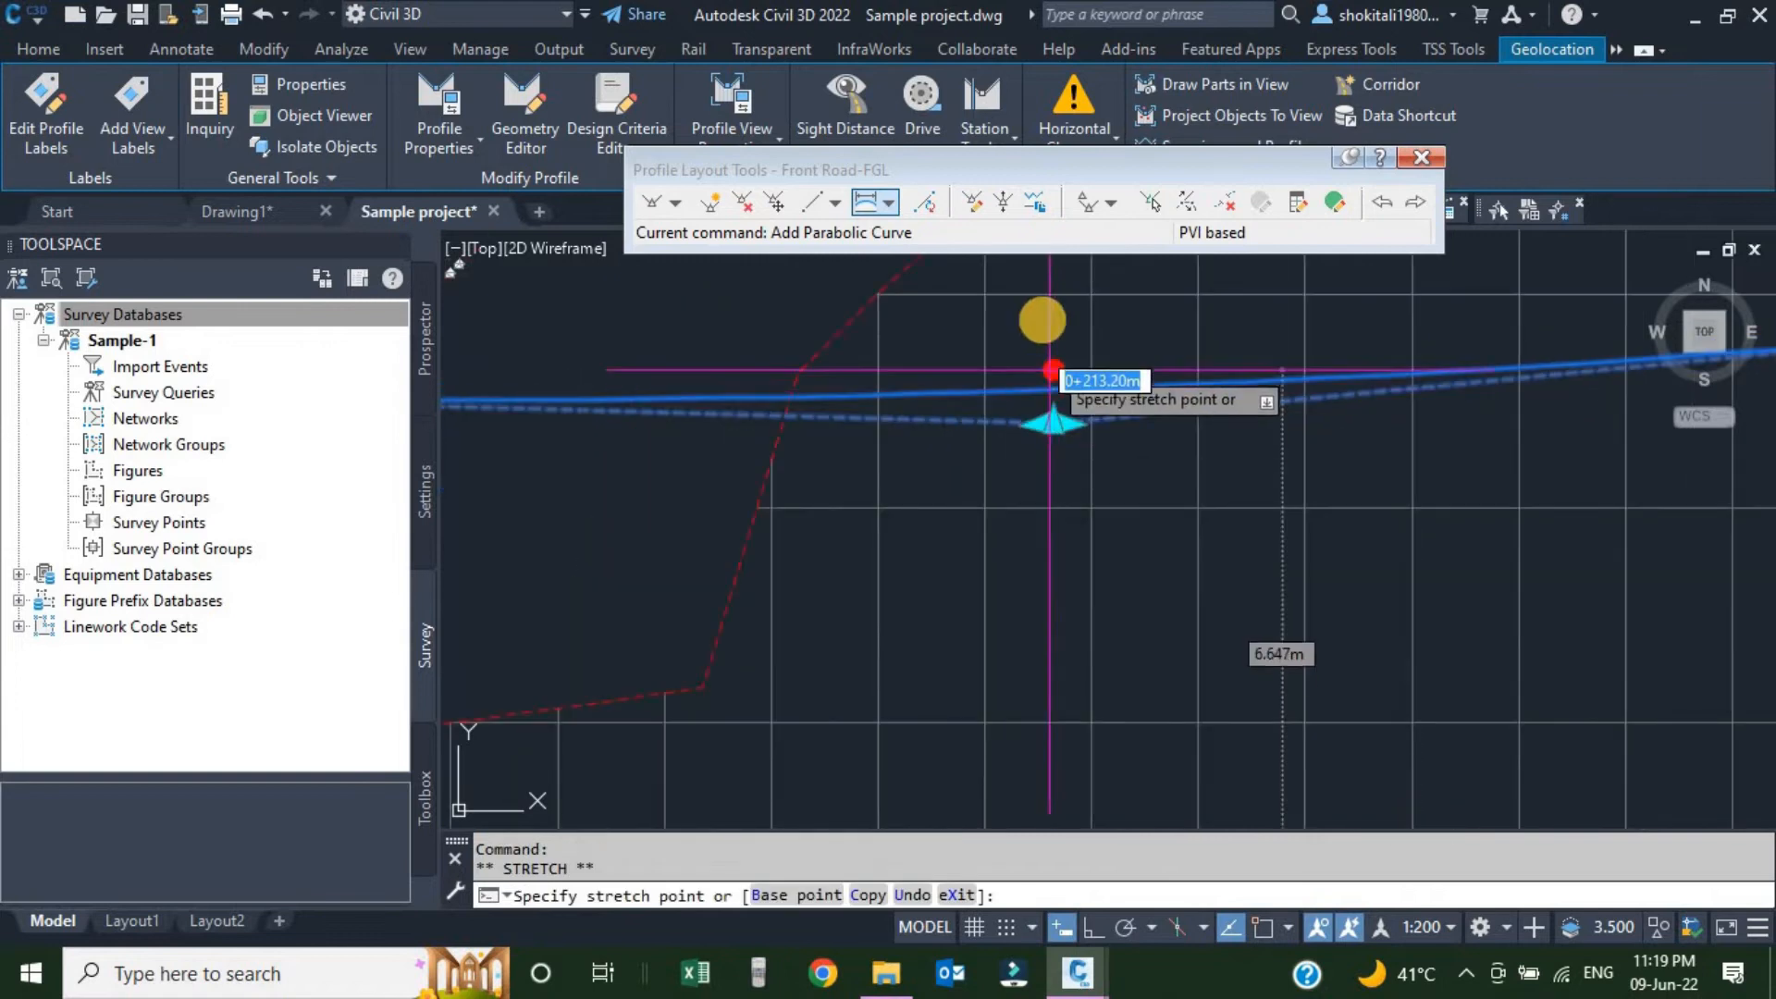
scroll(1064, 398, "up", 6)
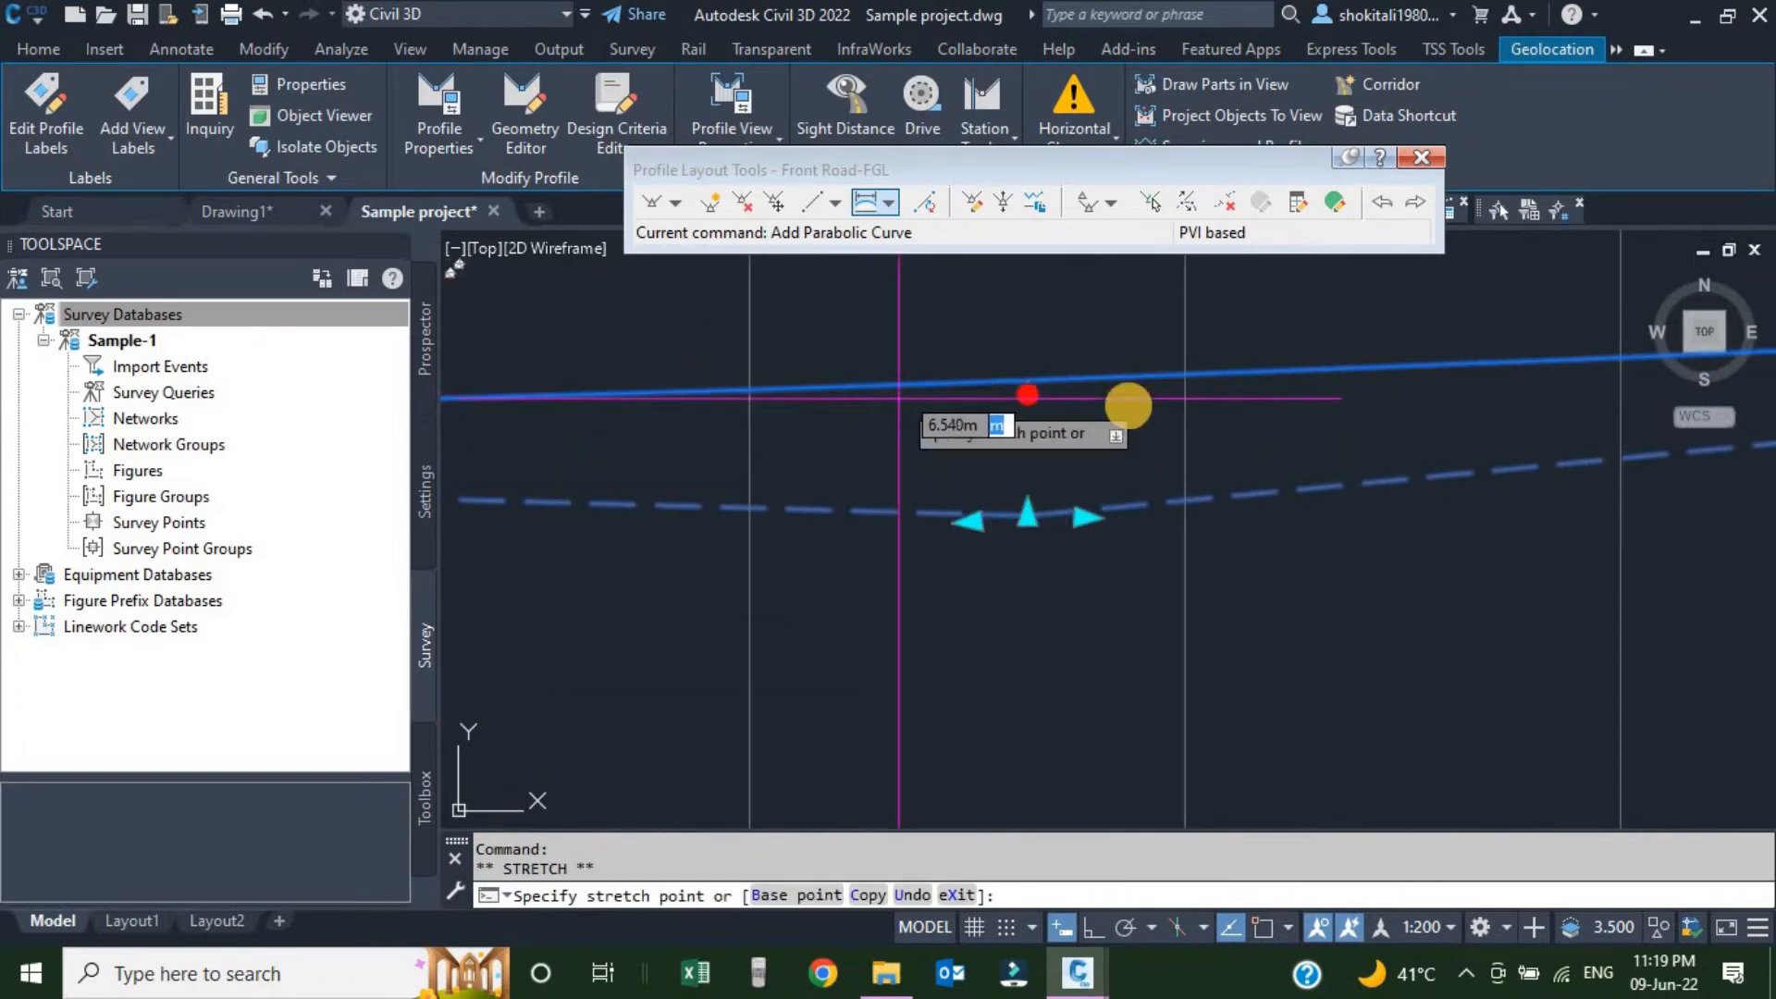
left_click(1028, 438)
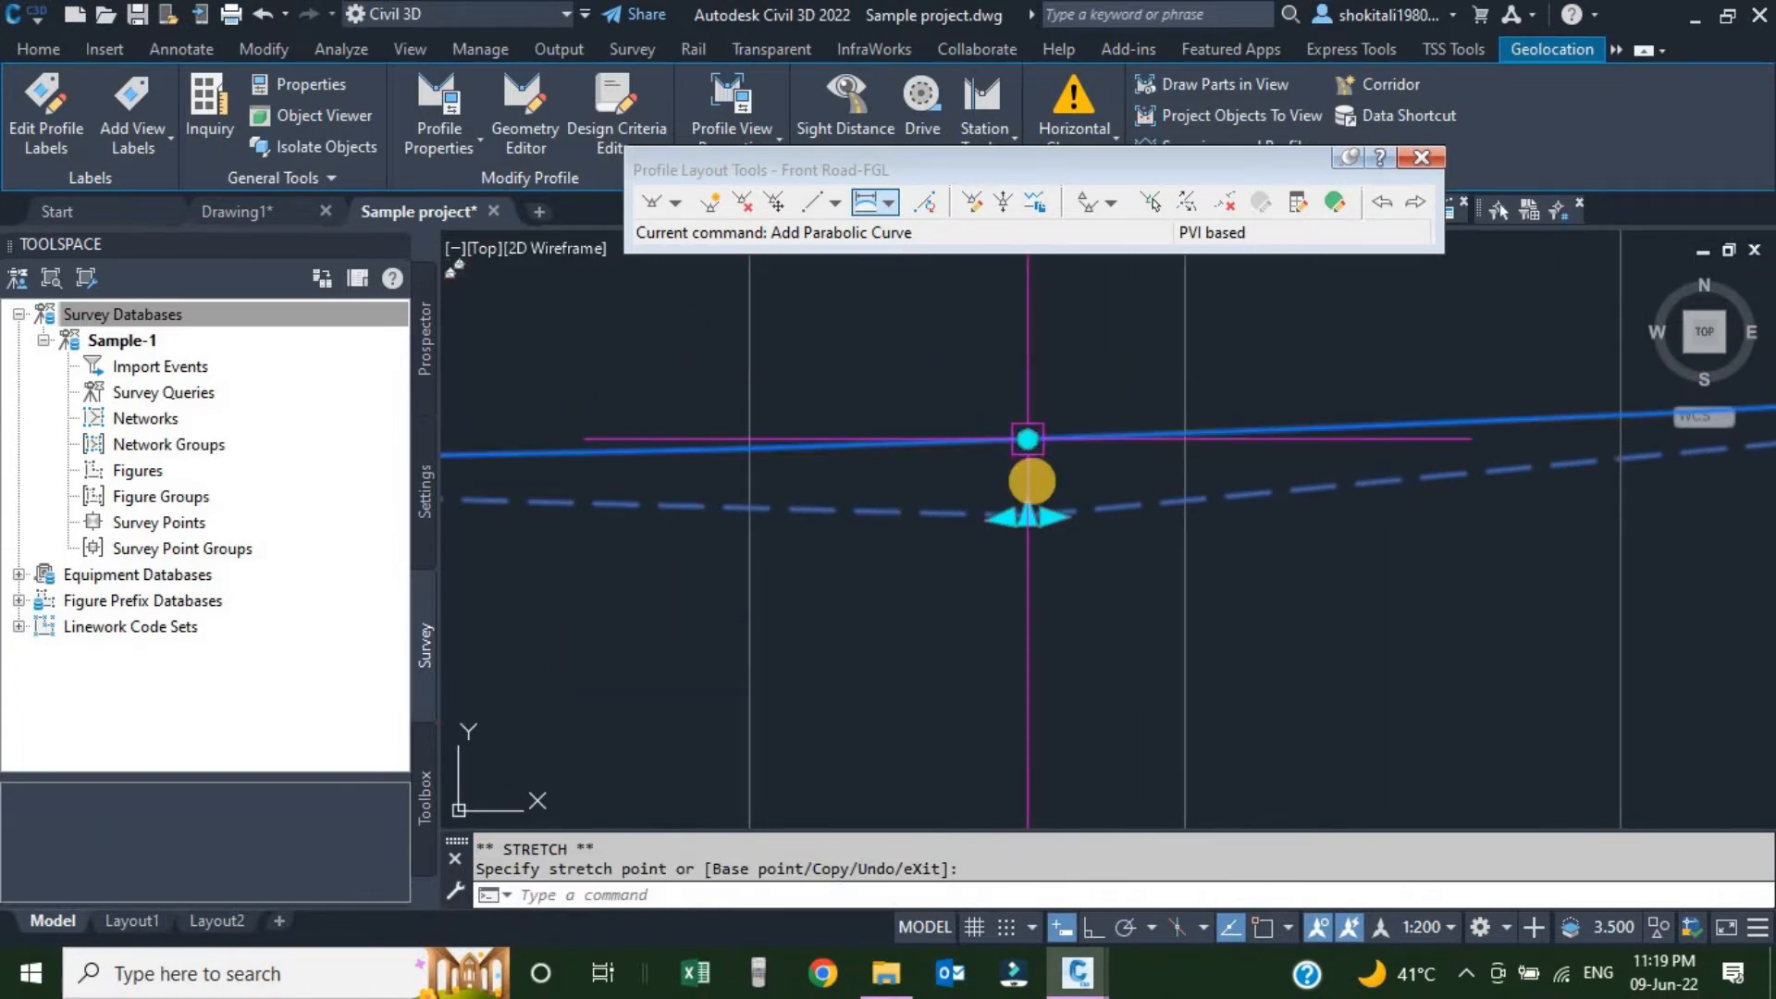
scroll(1025, 425, "up", 4)
left_click(1015, 445)
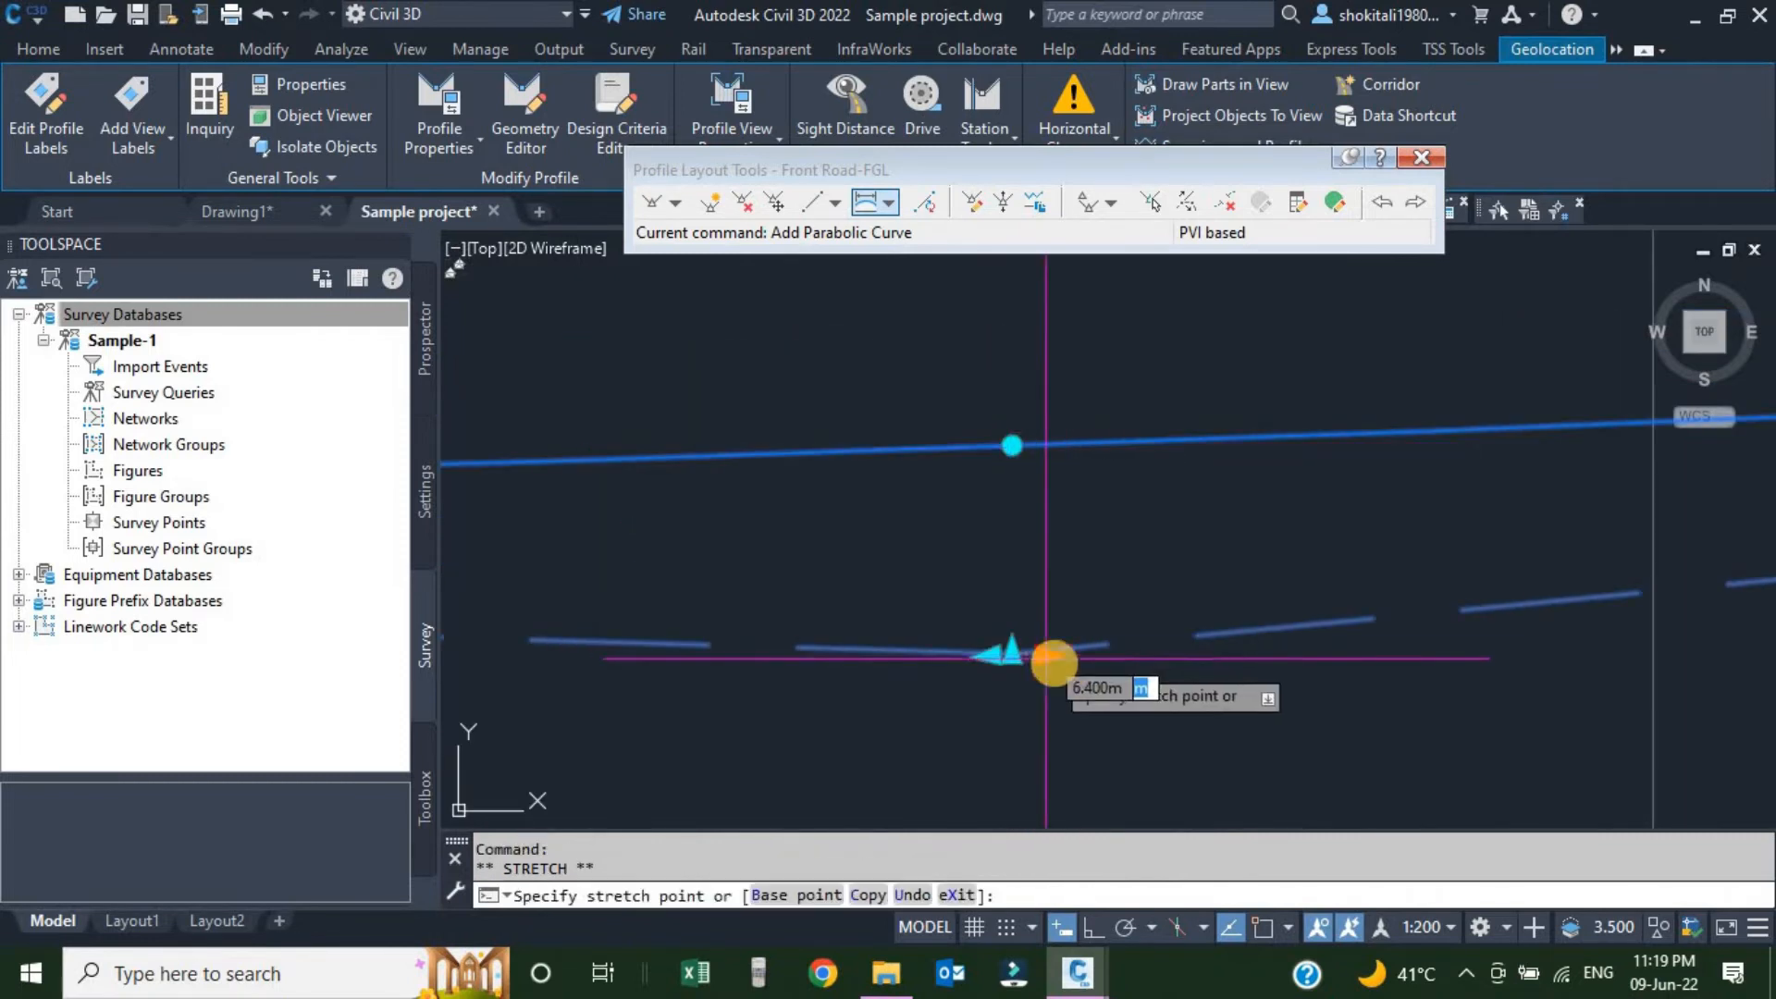
scroll(1180, 647, "down", 4)
scroll(1295, 650, "up", 4)
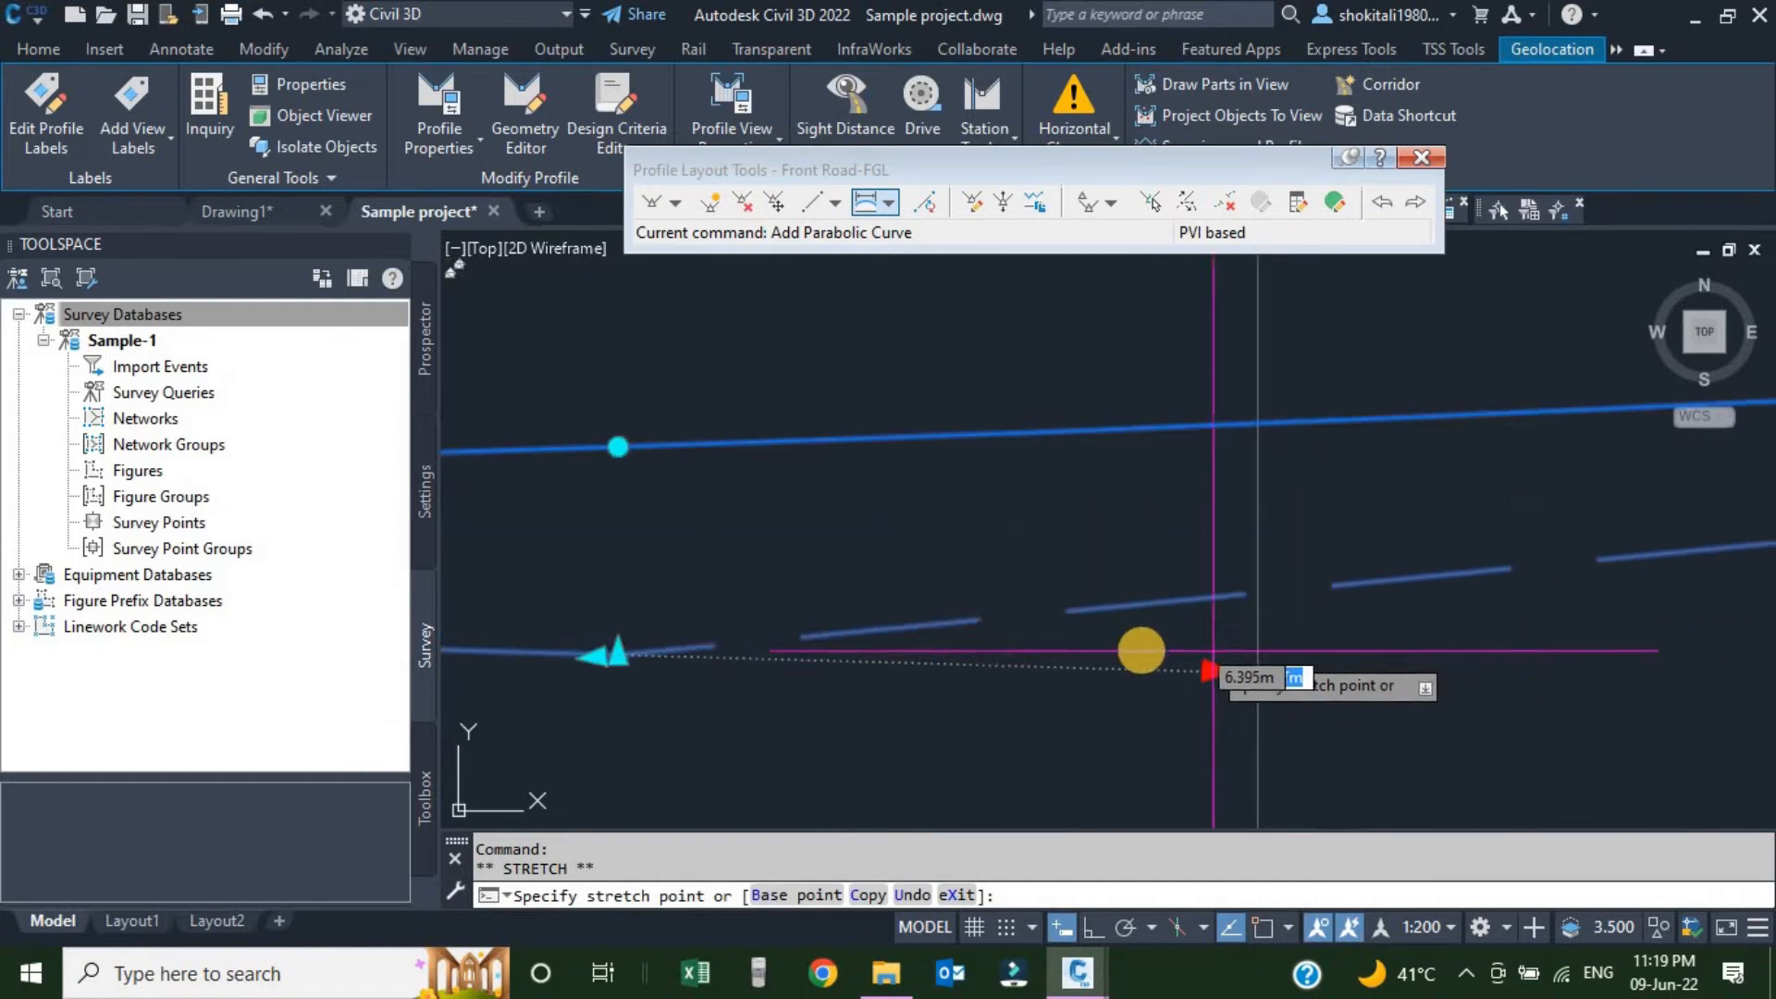
scroll(1017, 629, "down", 2)
key("Escape")
scroll(999, 578, "up", 5)
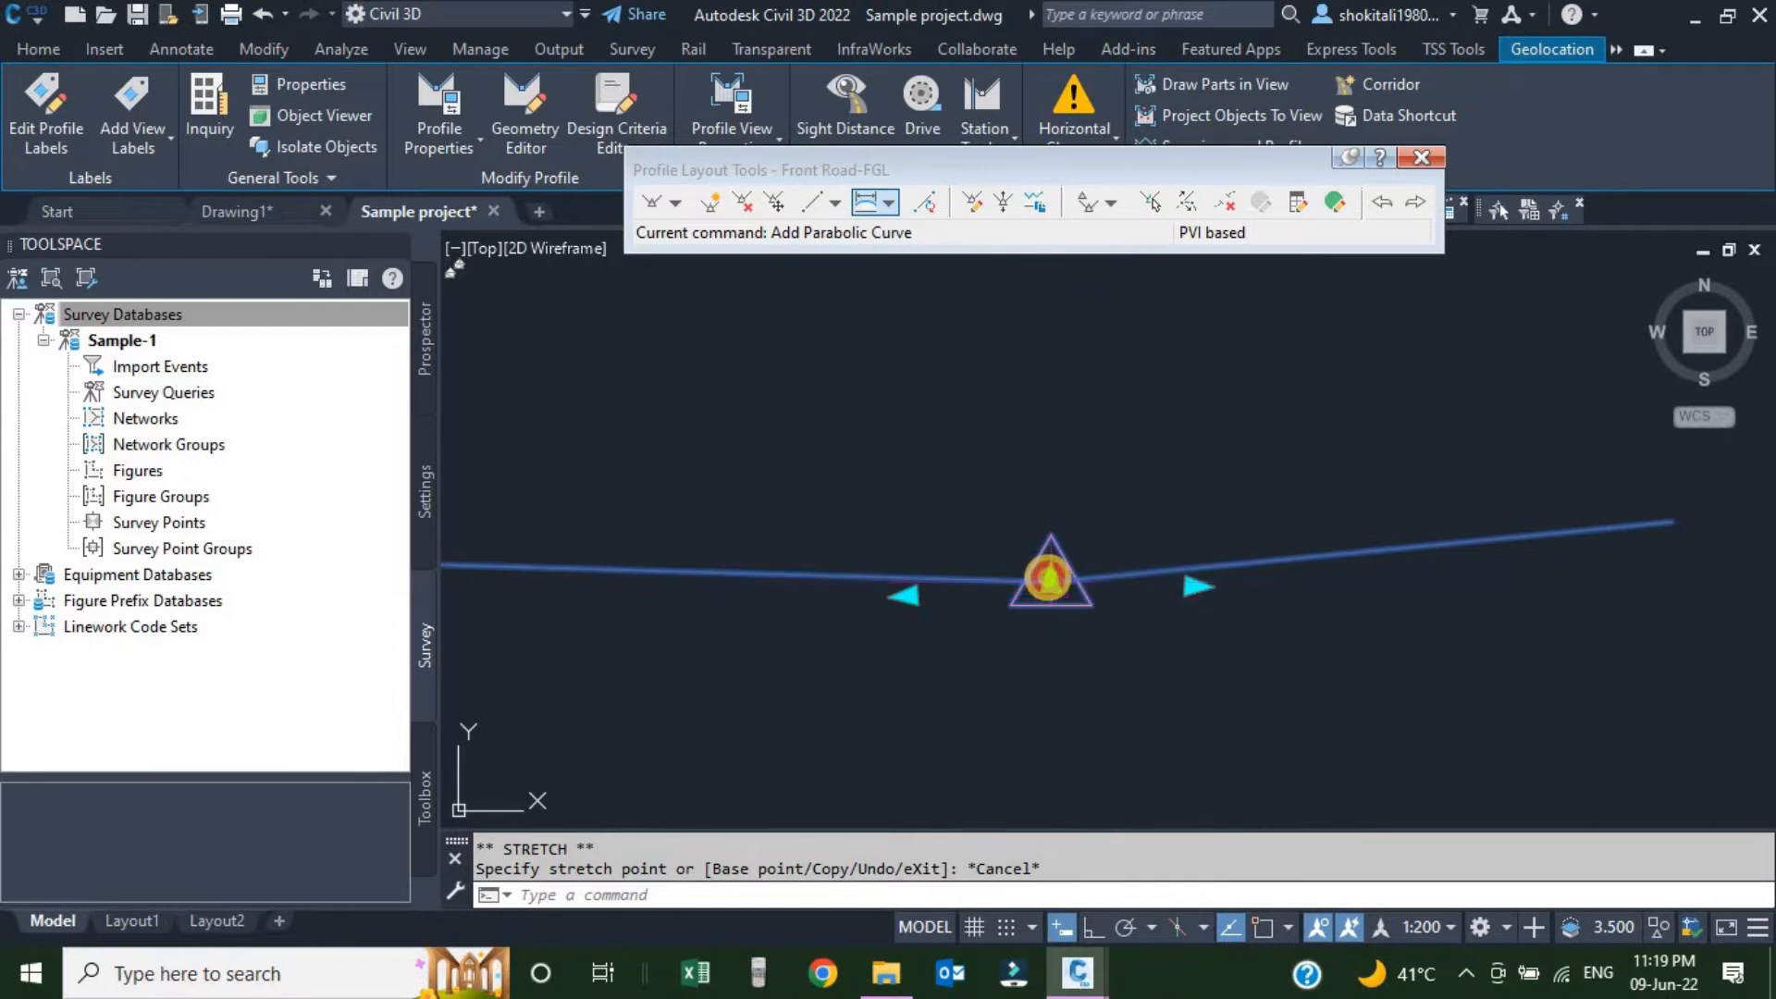
left_click(1050, 578)
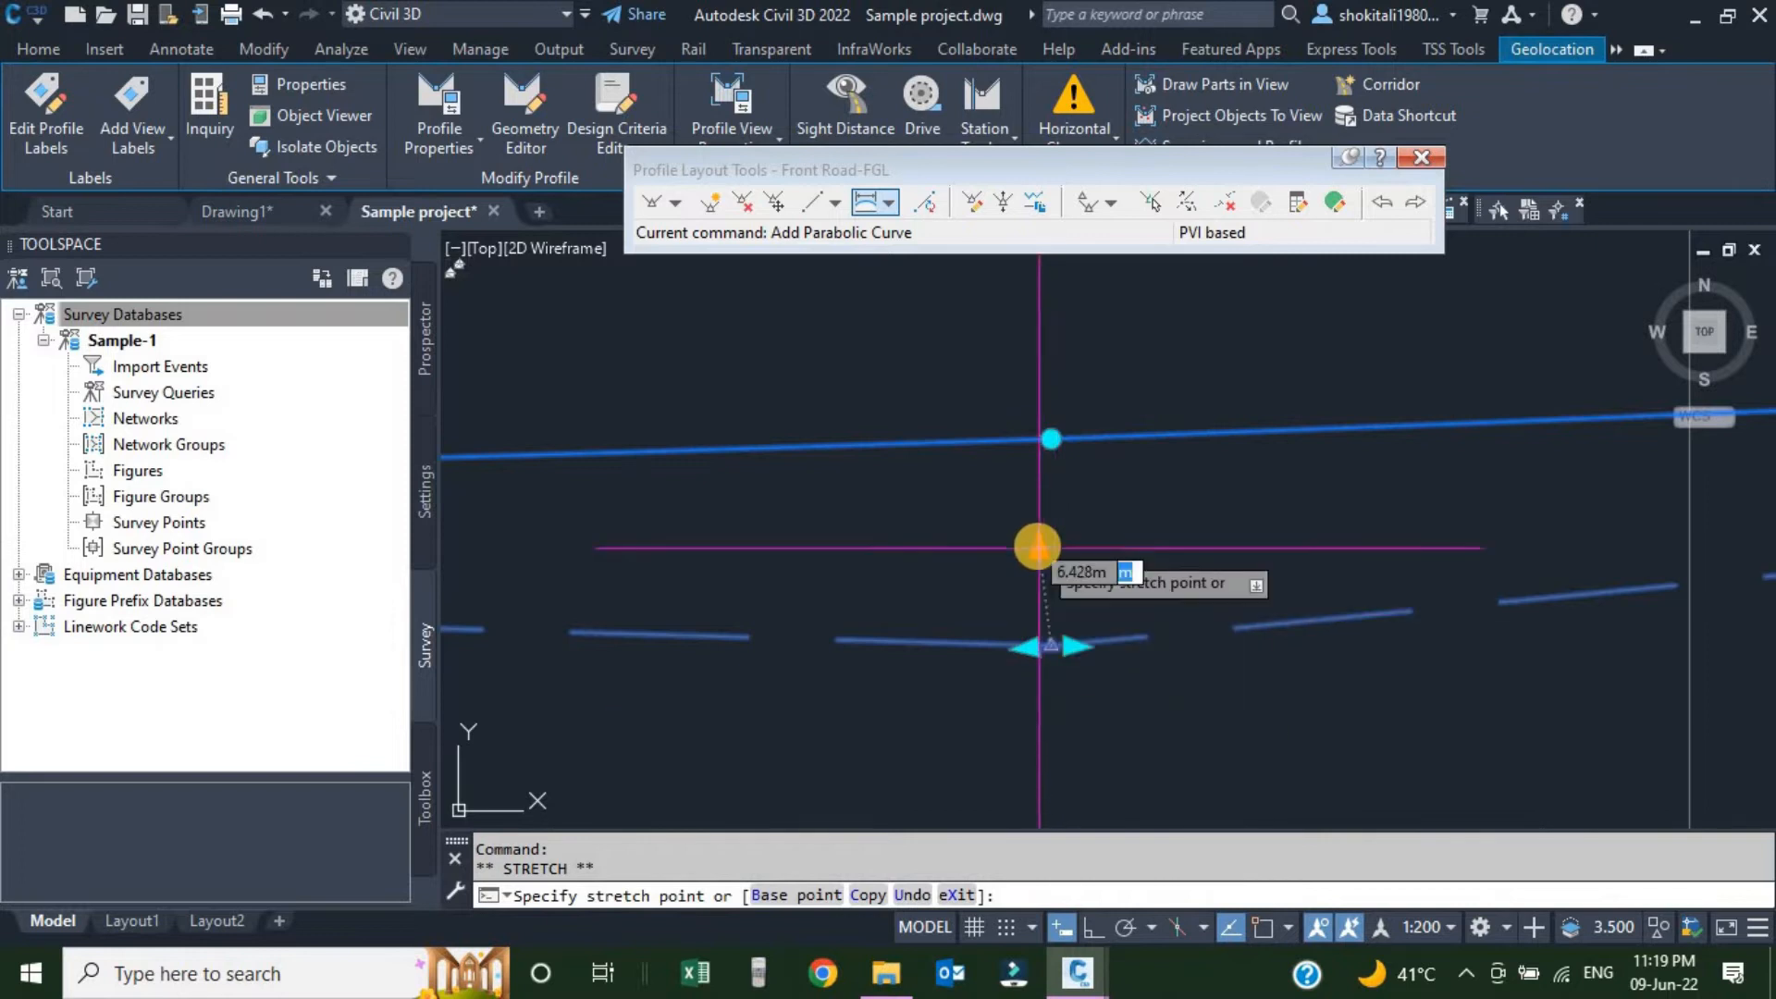
key("Escape")
scroll(1041, 659, "up", 5)
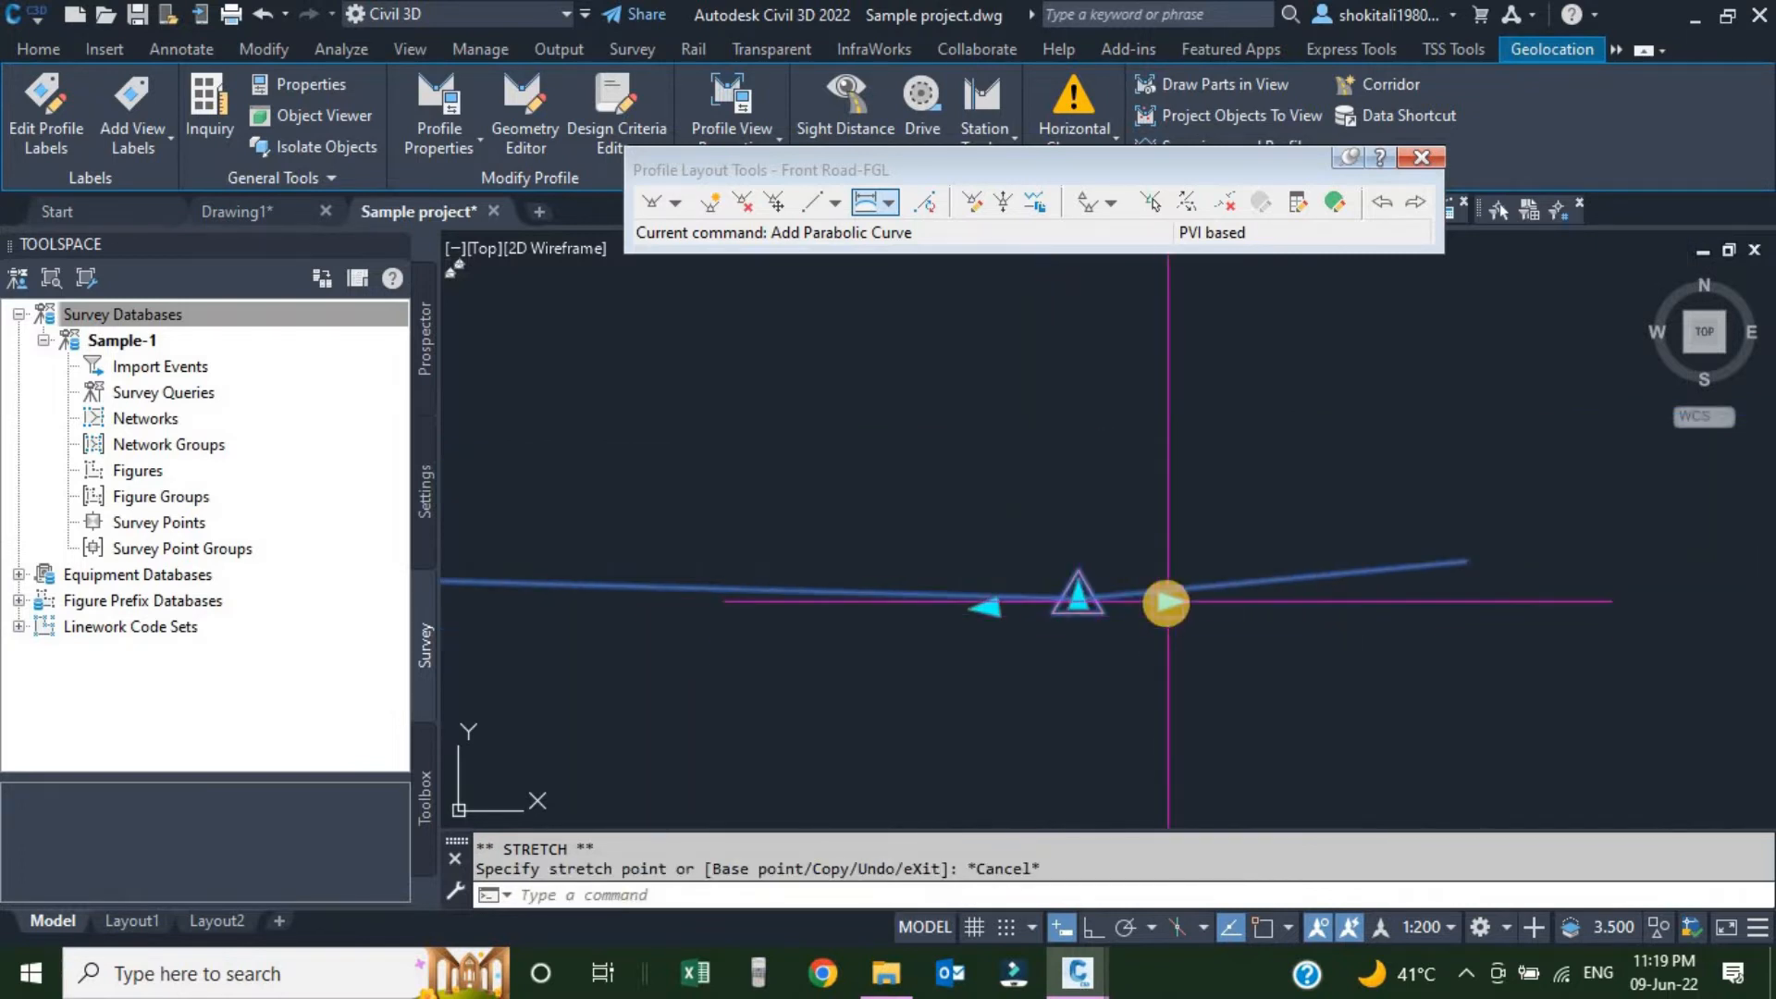
scroll(1166, 602, "down", 6)
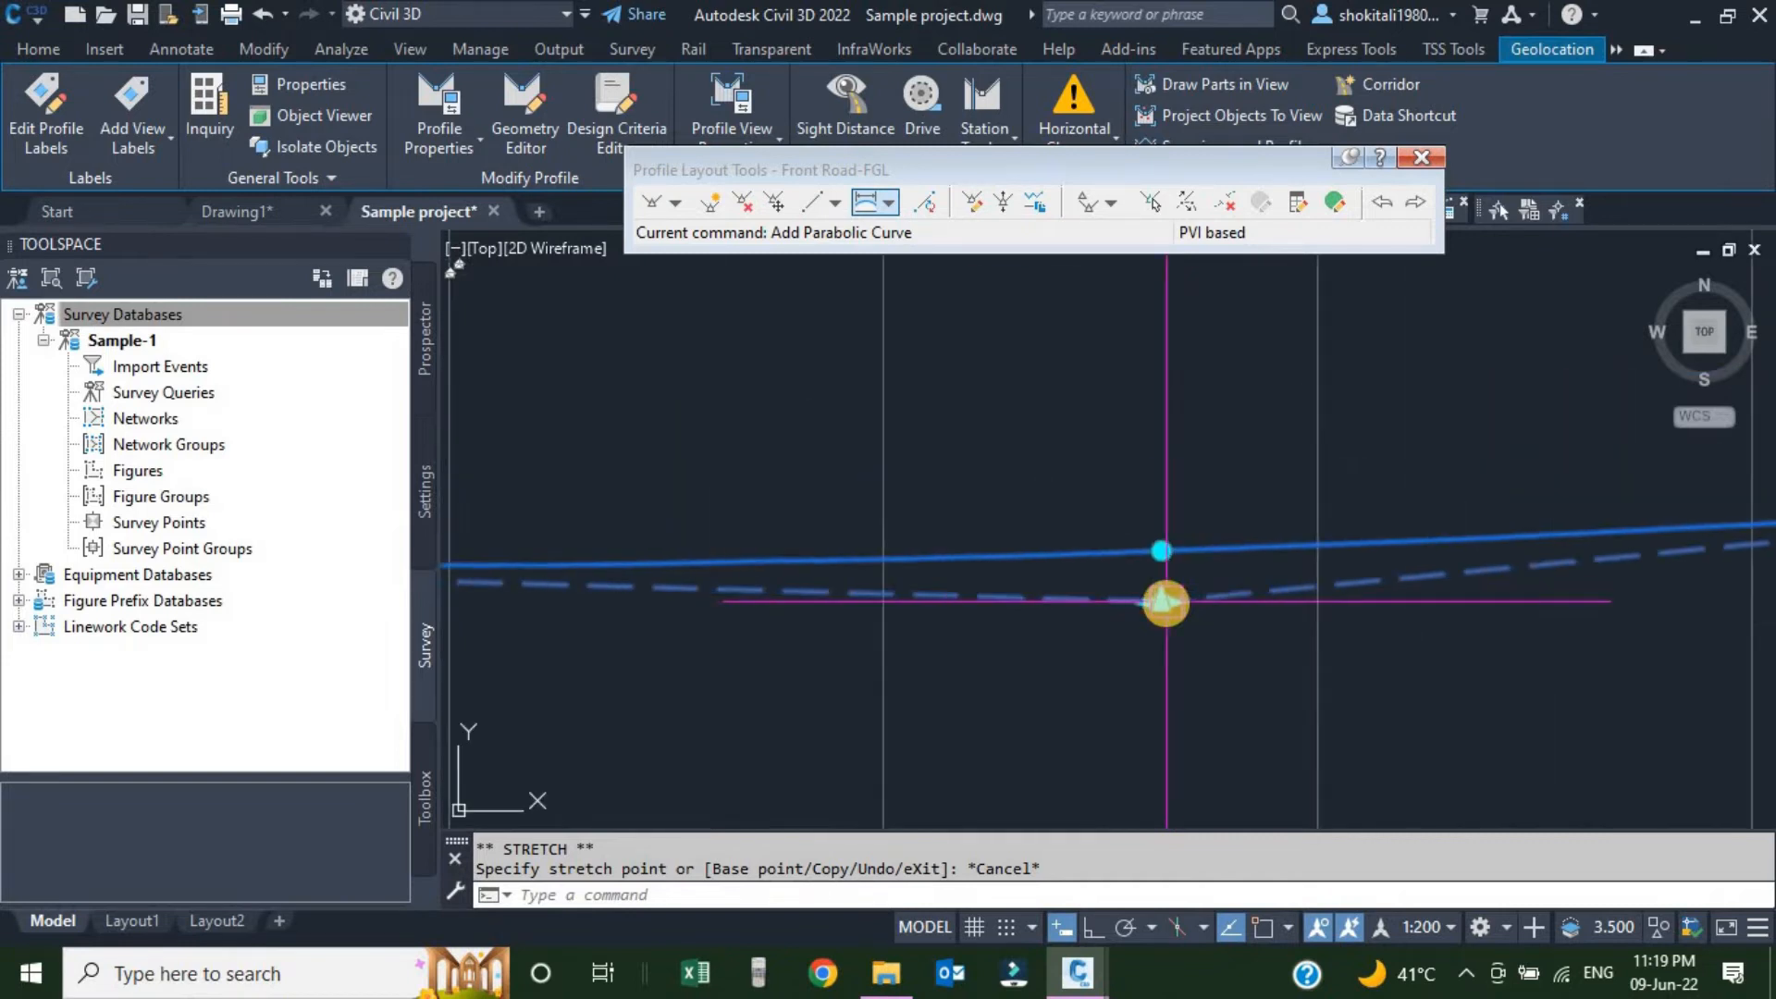
middle_click_drag(864, 602, 1314, 588)
scroll(1092, 588, "up", 8)
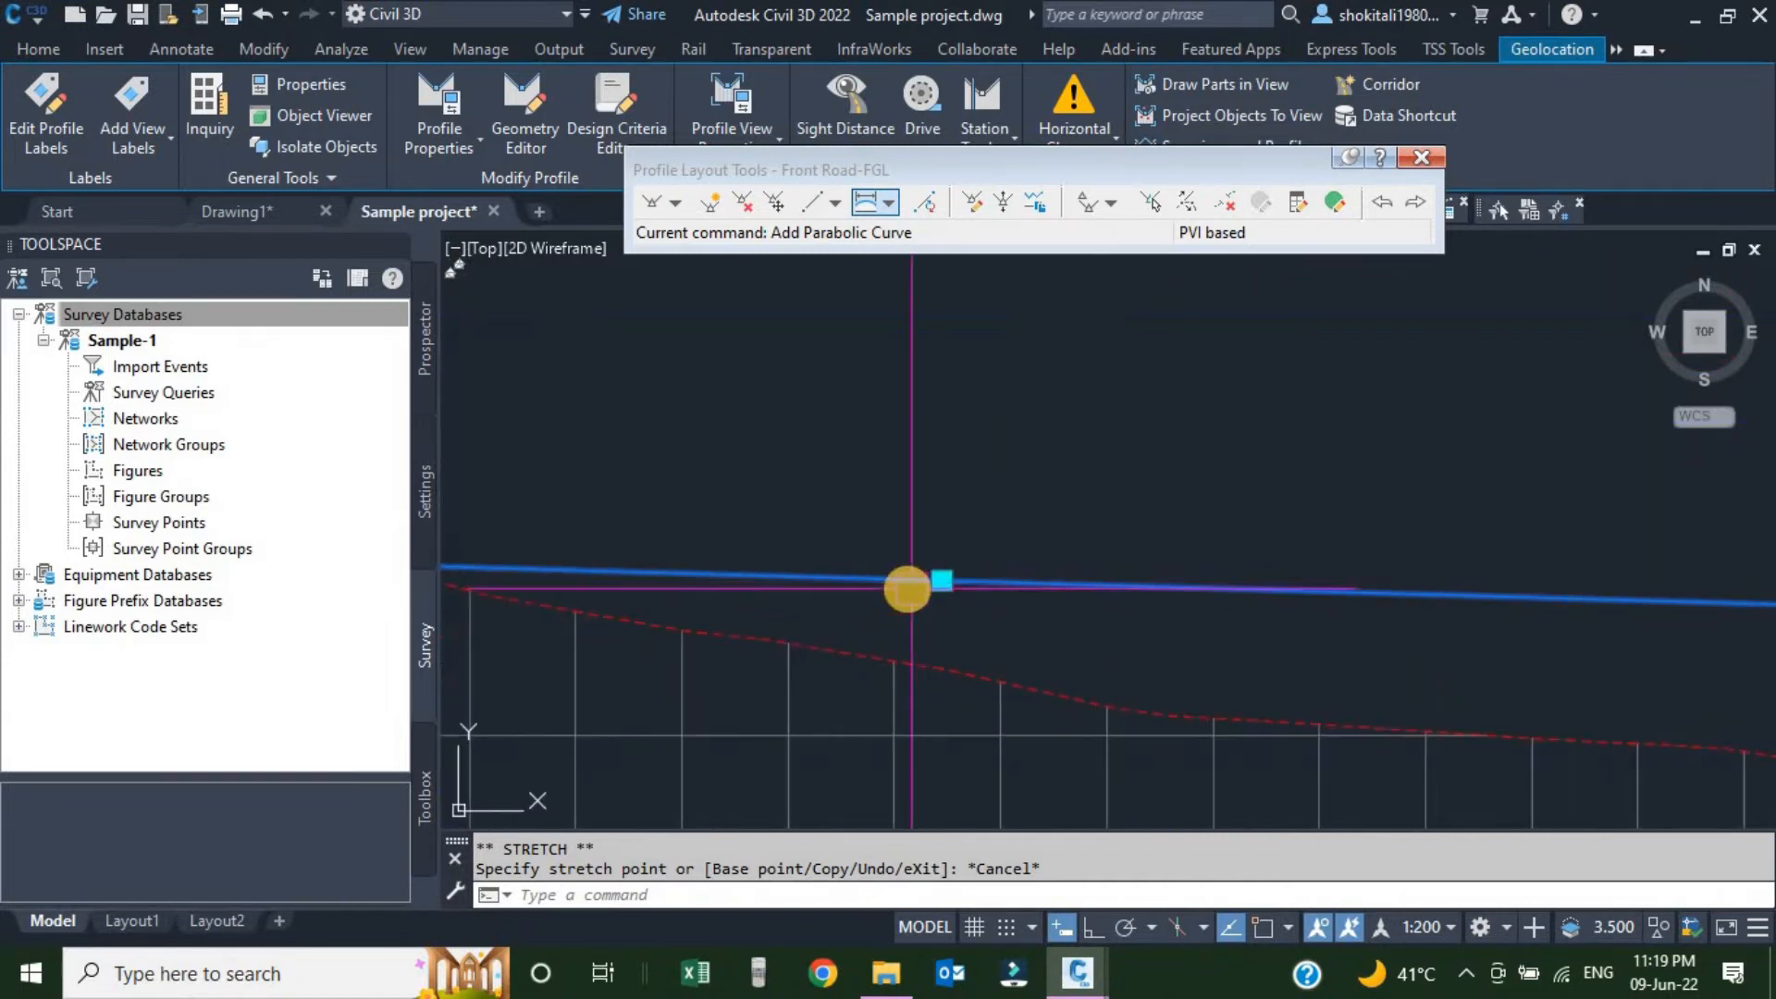
key("Escape")
Slide the design profile's low PVI forward along the extended incoming tangent to about station 0+253 and deselect the profile.
scroll(1013, 621, "down", 5)
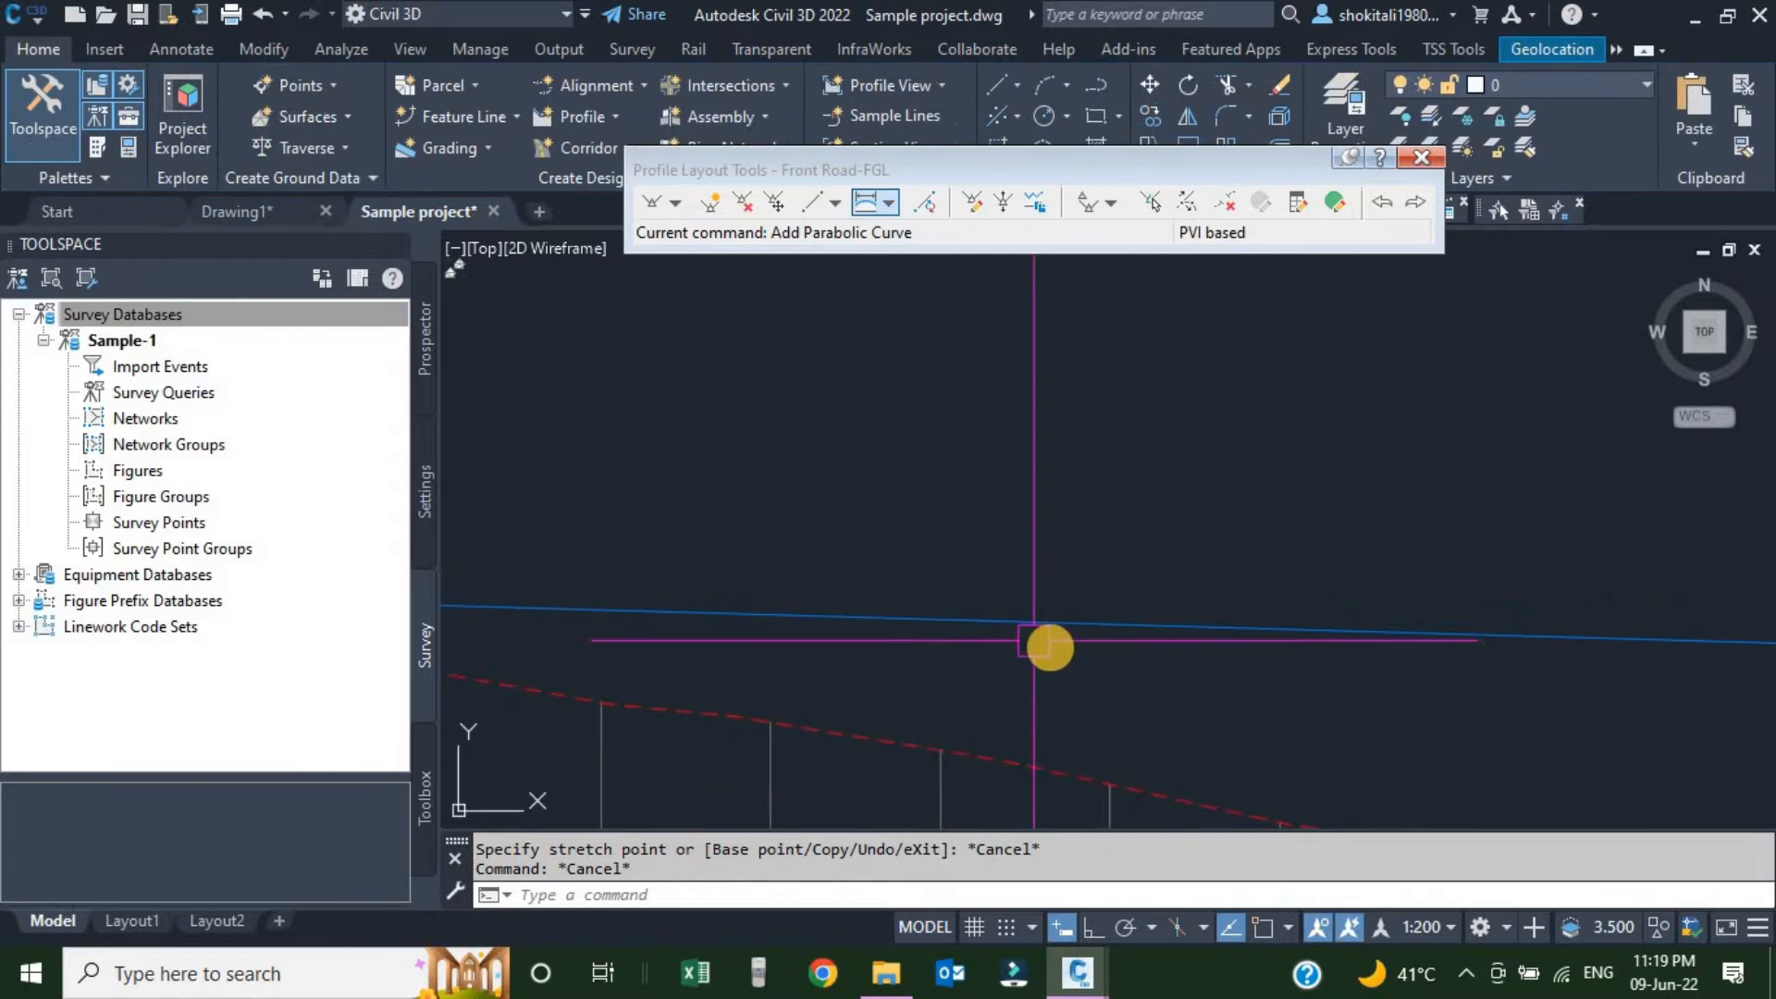
middle_click_drag(1064, 597, 969, 595)
scroll(1018, 597, "down", 2)
scroll(1138, 607, "up", 8)
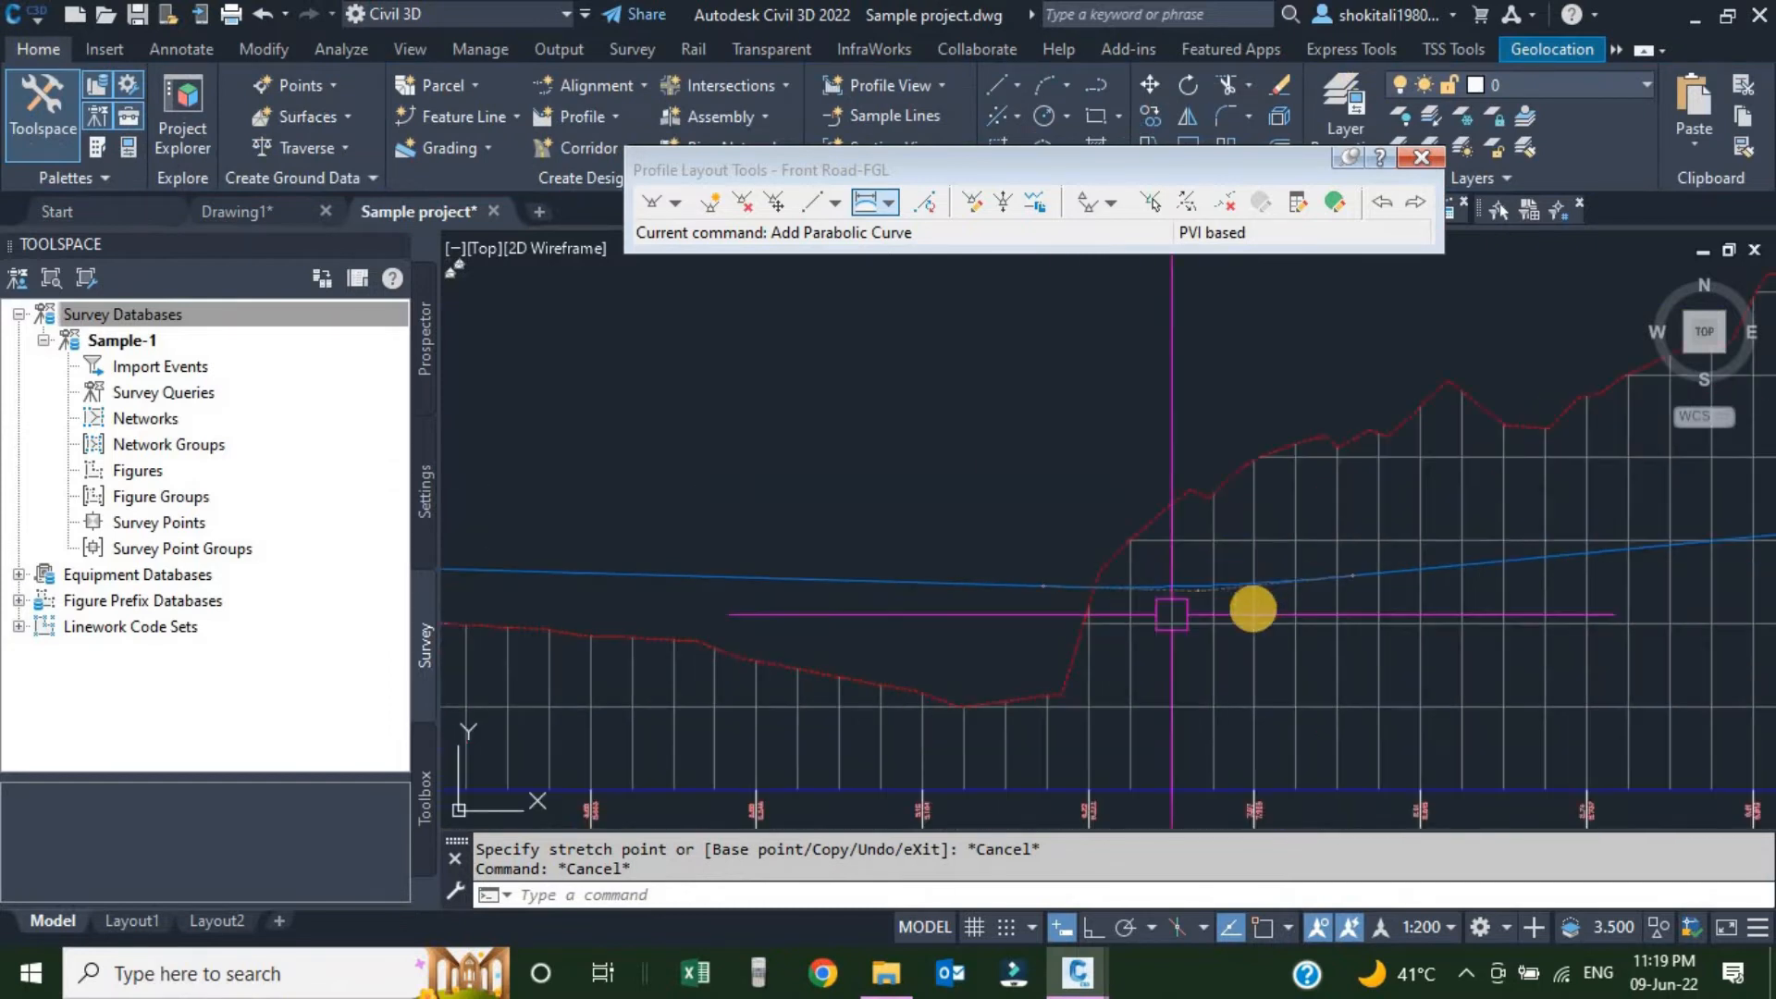
scroll(833, 638, "up", 5)
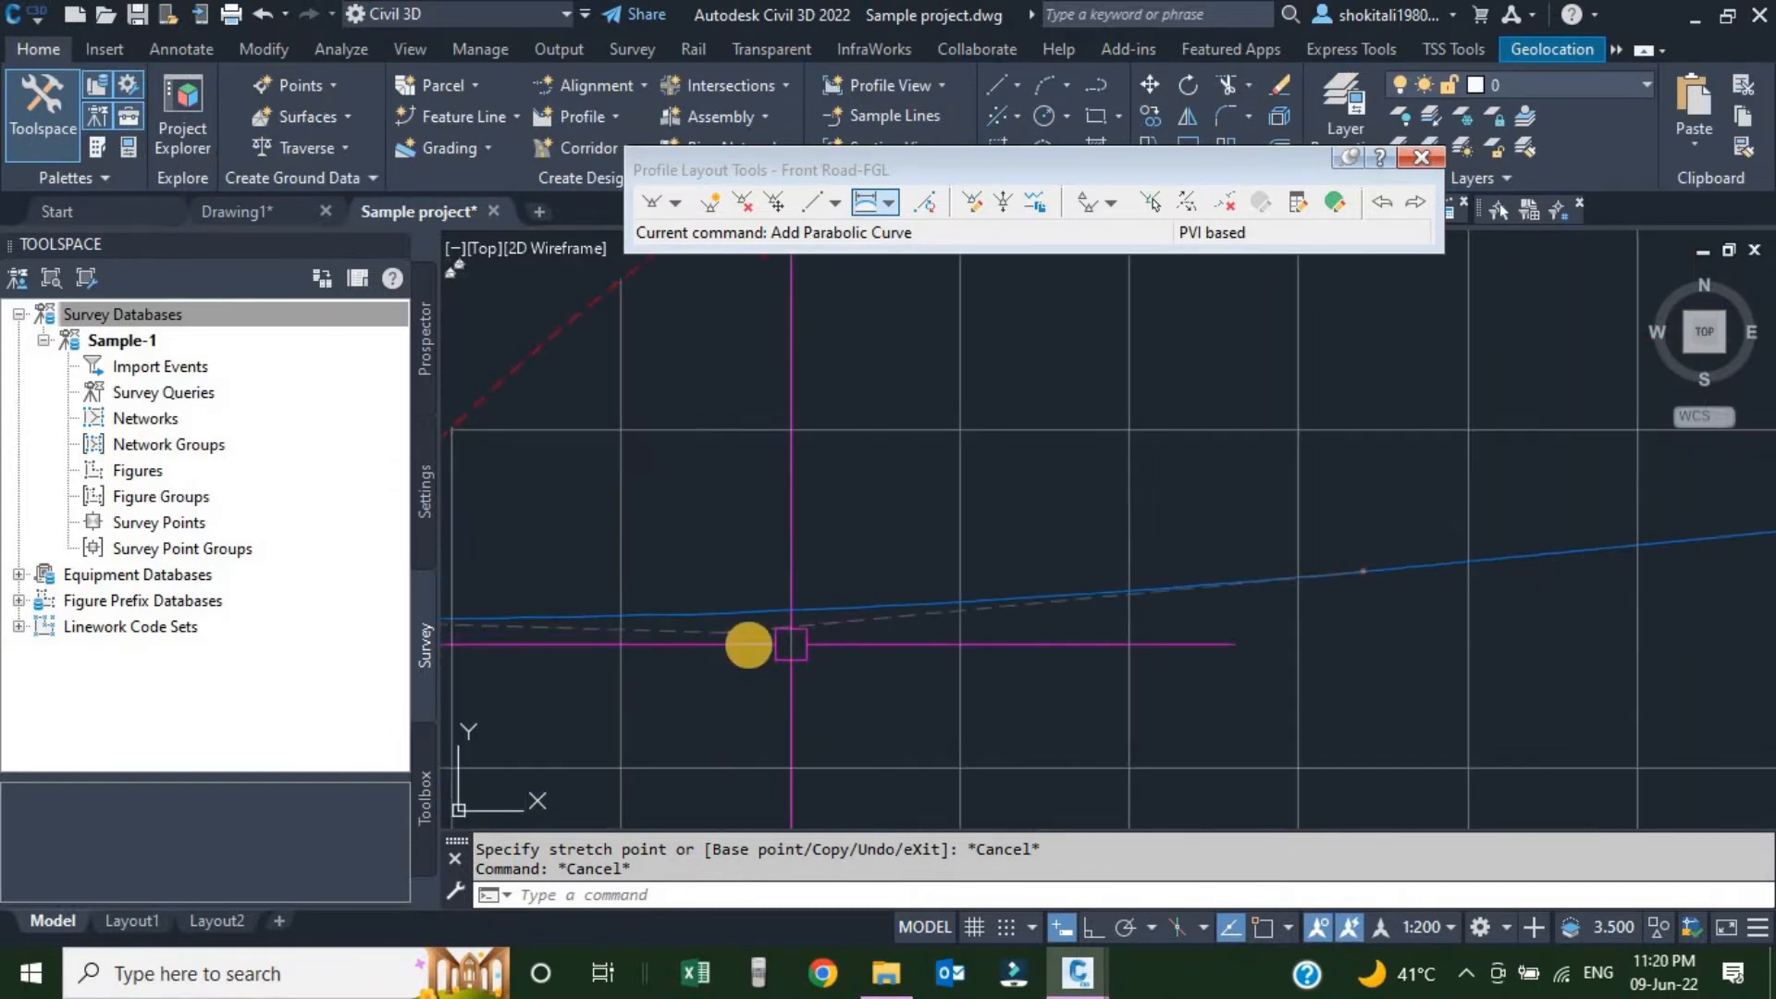
left_click(714, 634)
scroll(735, 640, "up", 3)
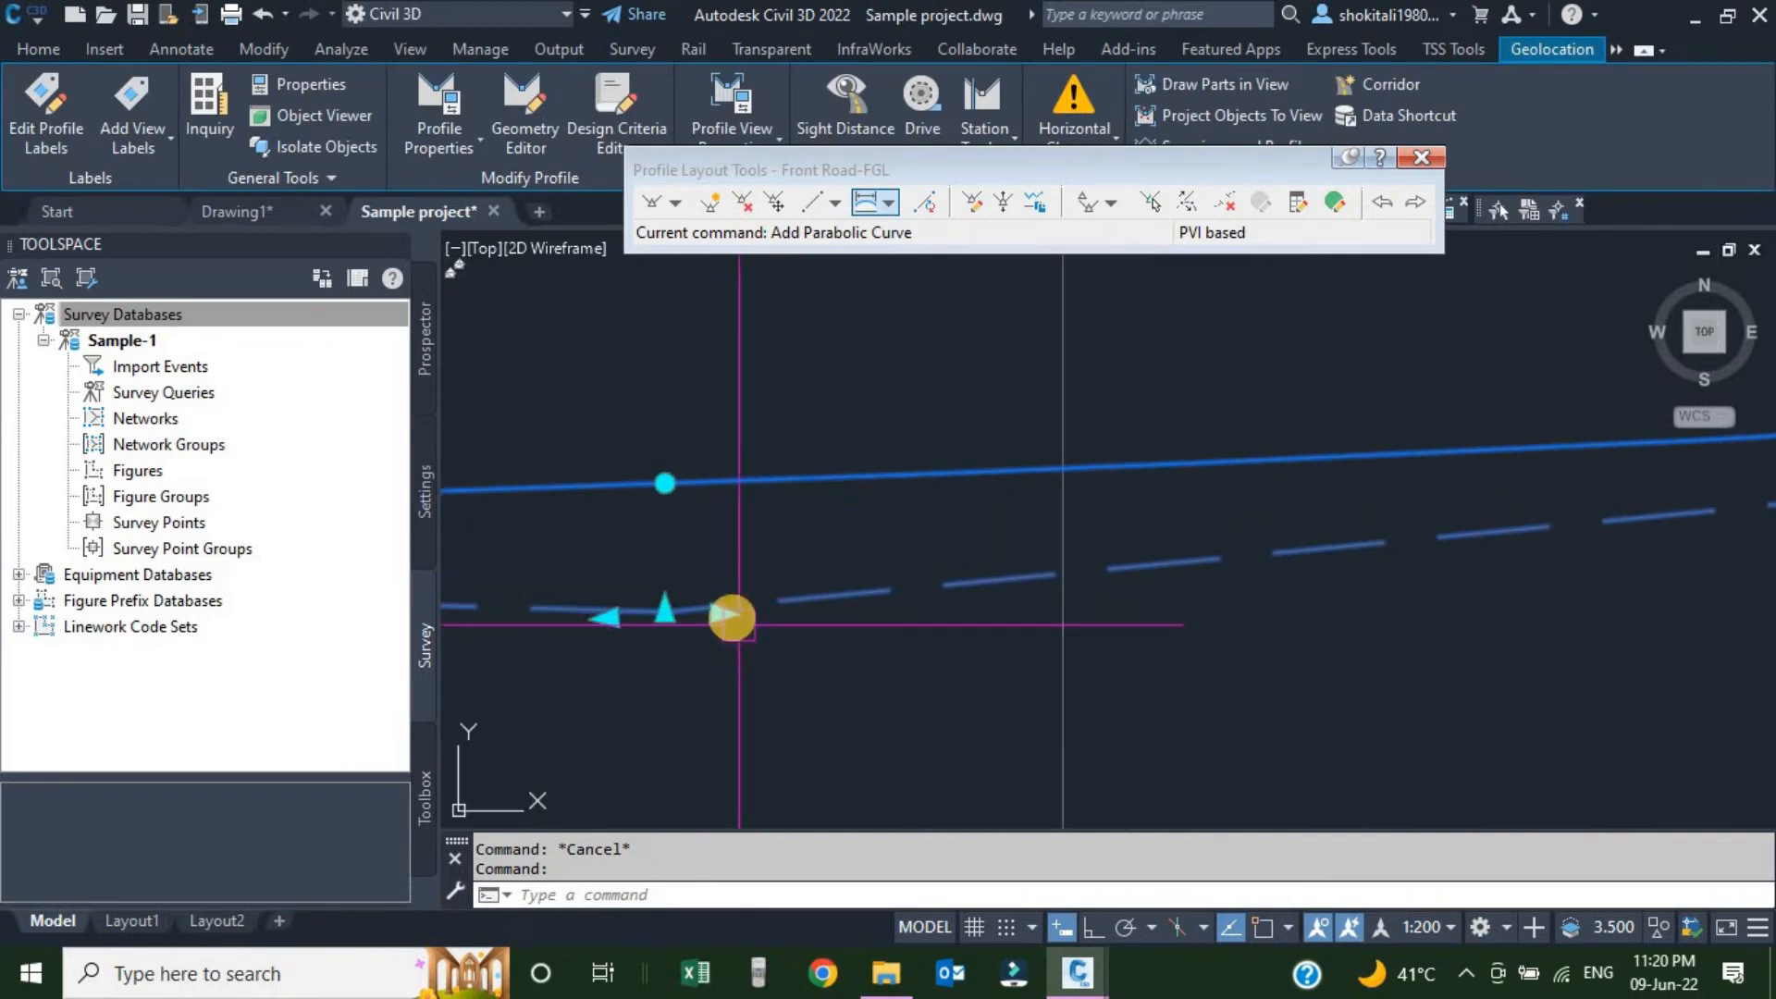
left_click(723, 620)
scroll(725, 622, "down", 3)
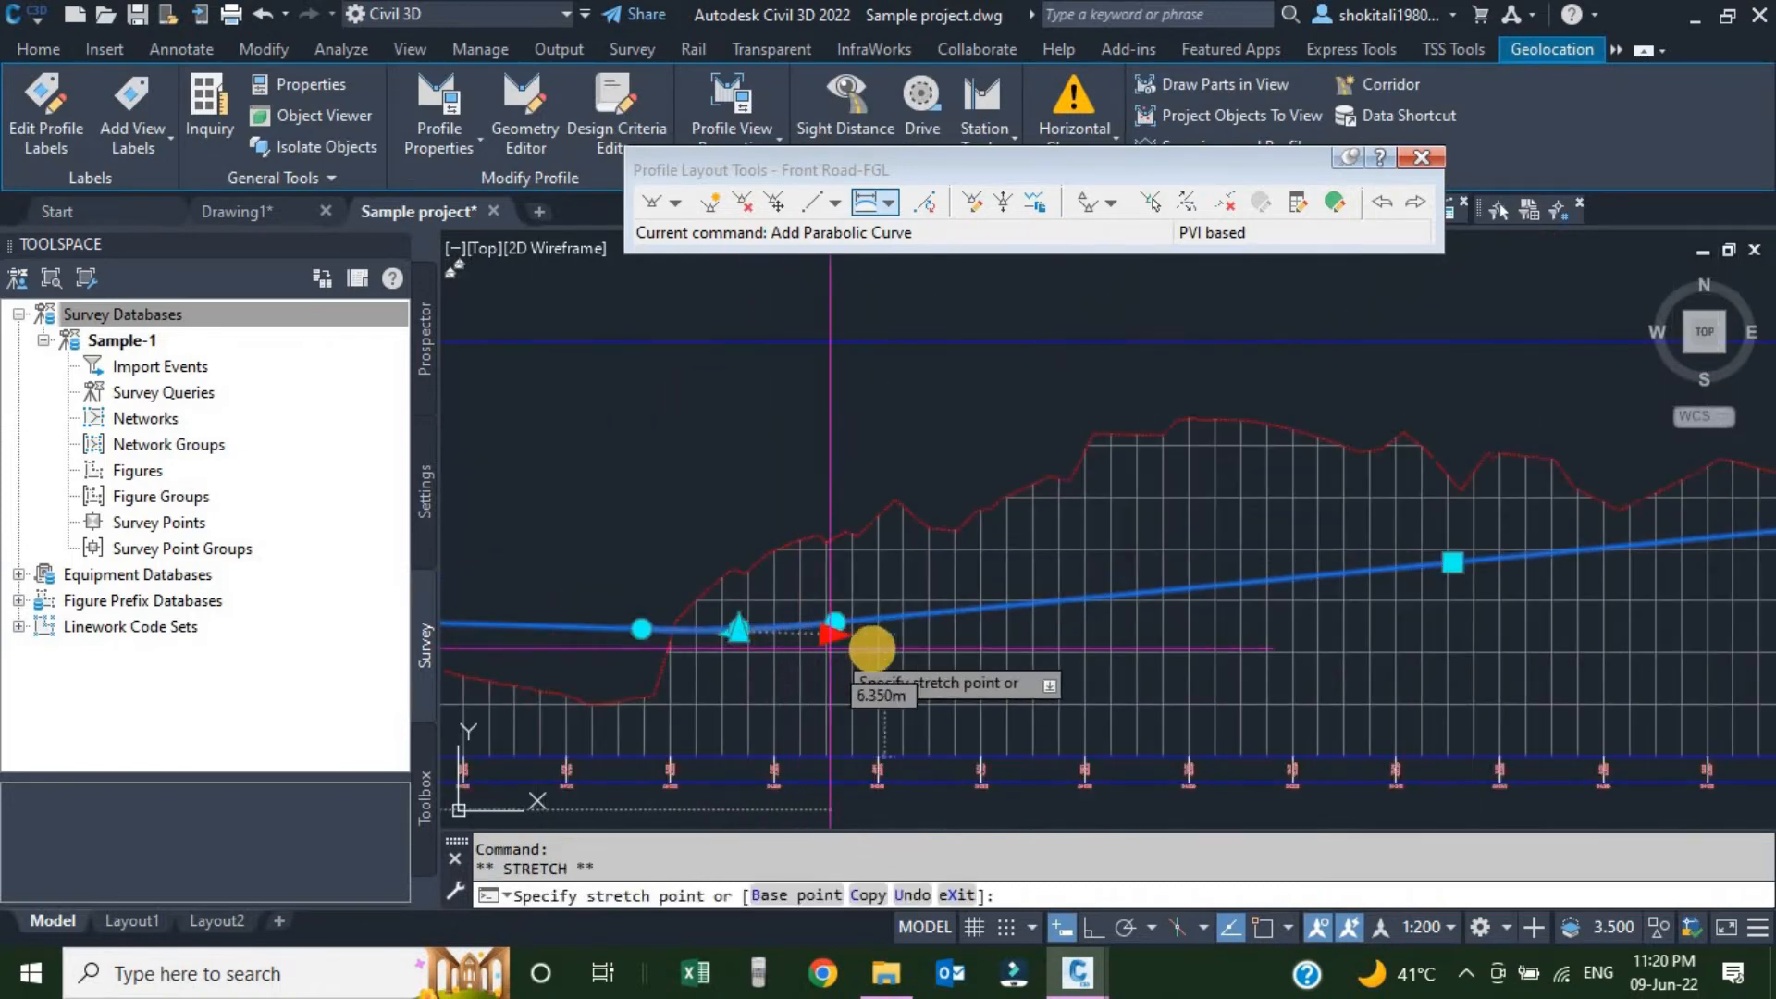
scroll(930, 637, "up", 3)
left_click(960, 636)
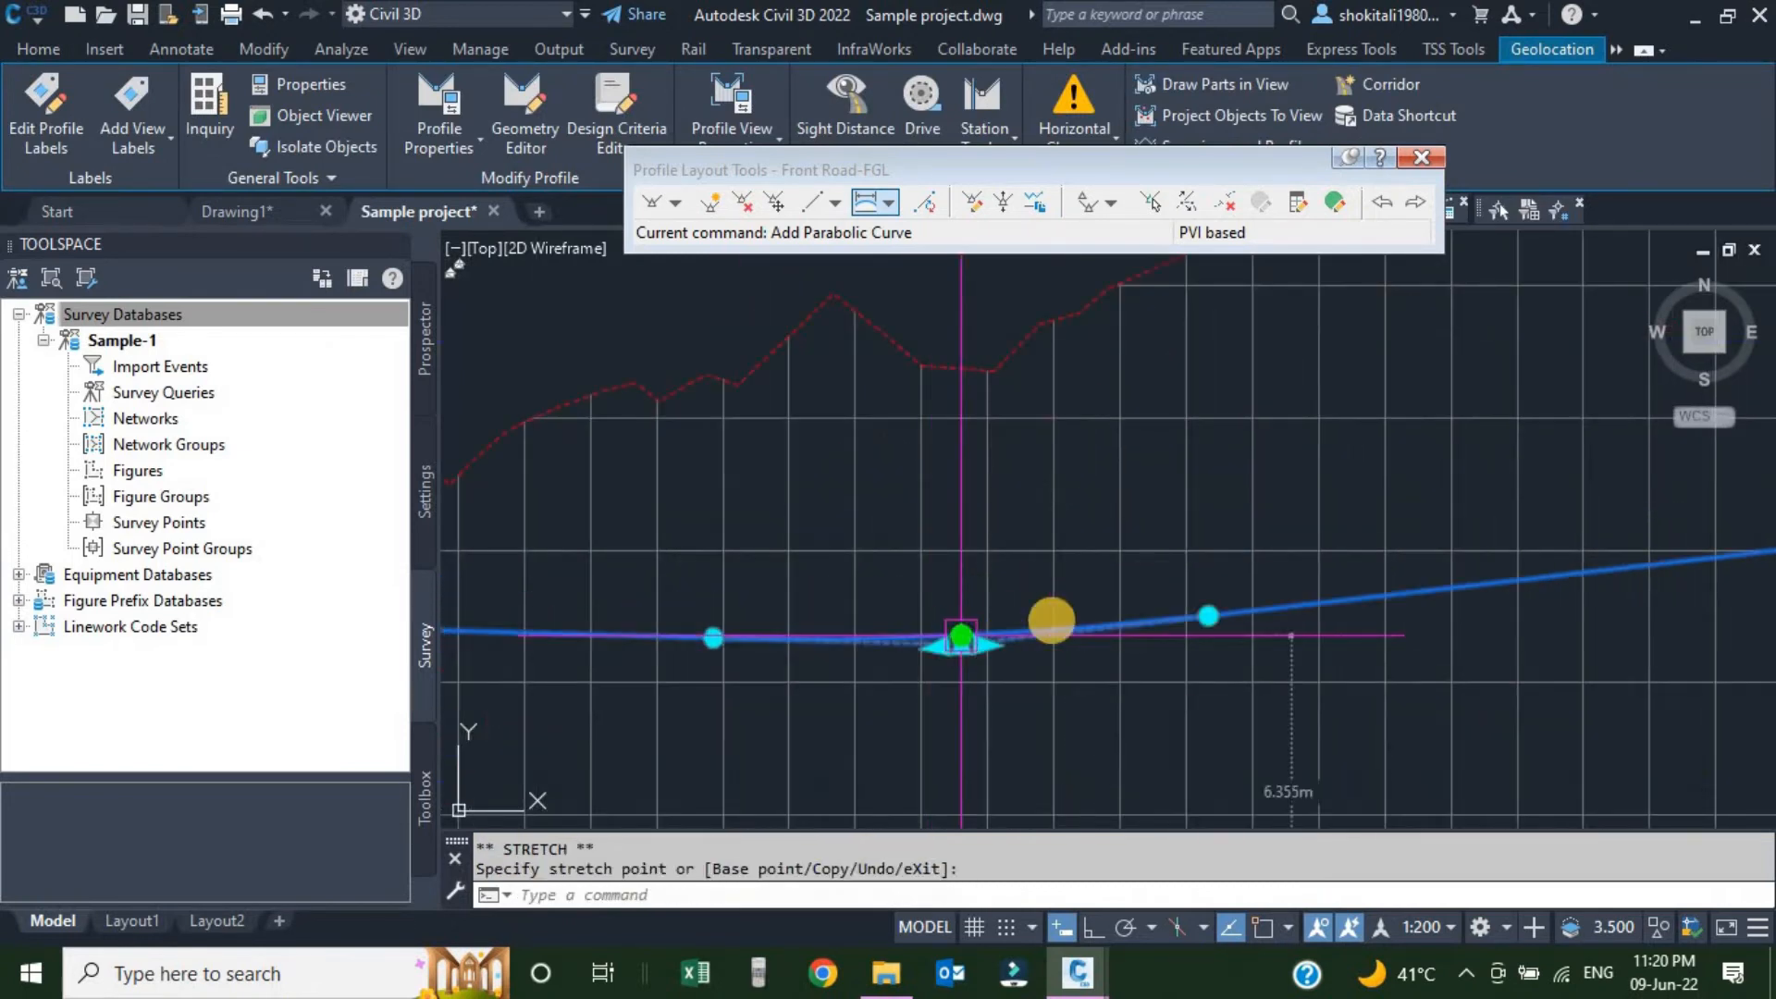
scroll(1005, 656, "down", 5)
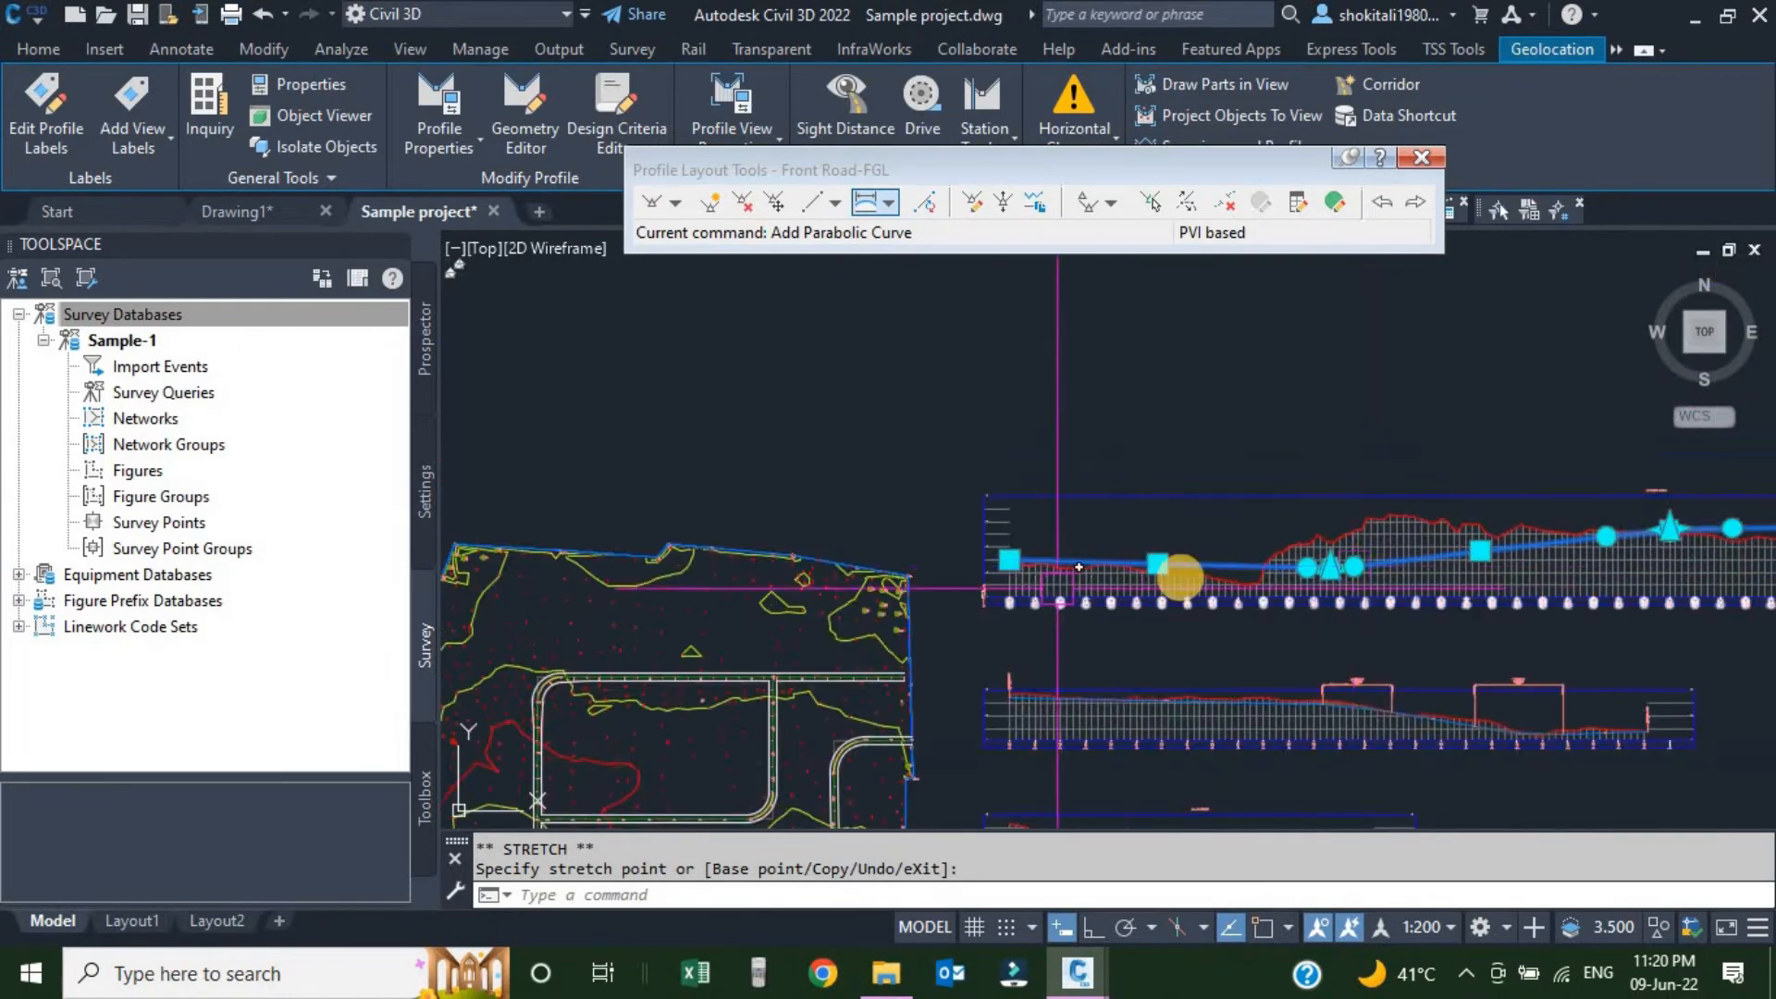
key("Escape")
Examine the vertical curve at the moved low PVI and both ends of the Front Road design profile.
scroll(991, 611, "up", 5)
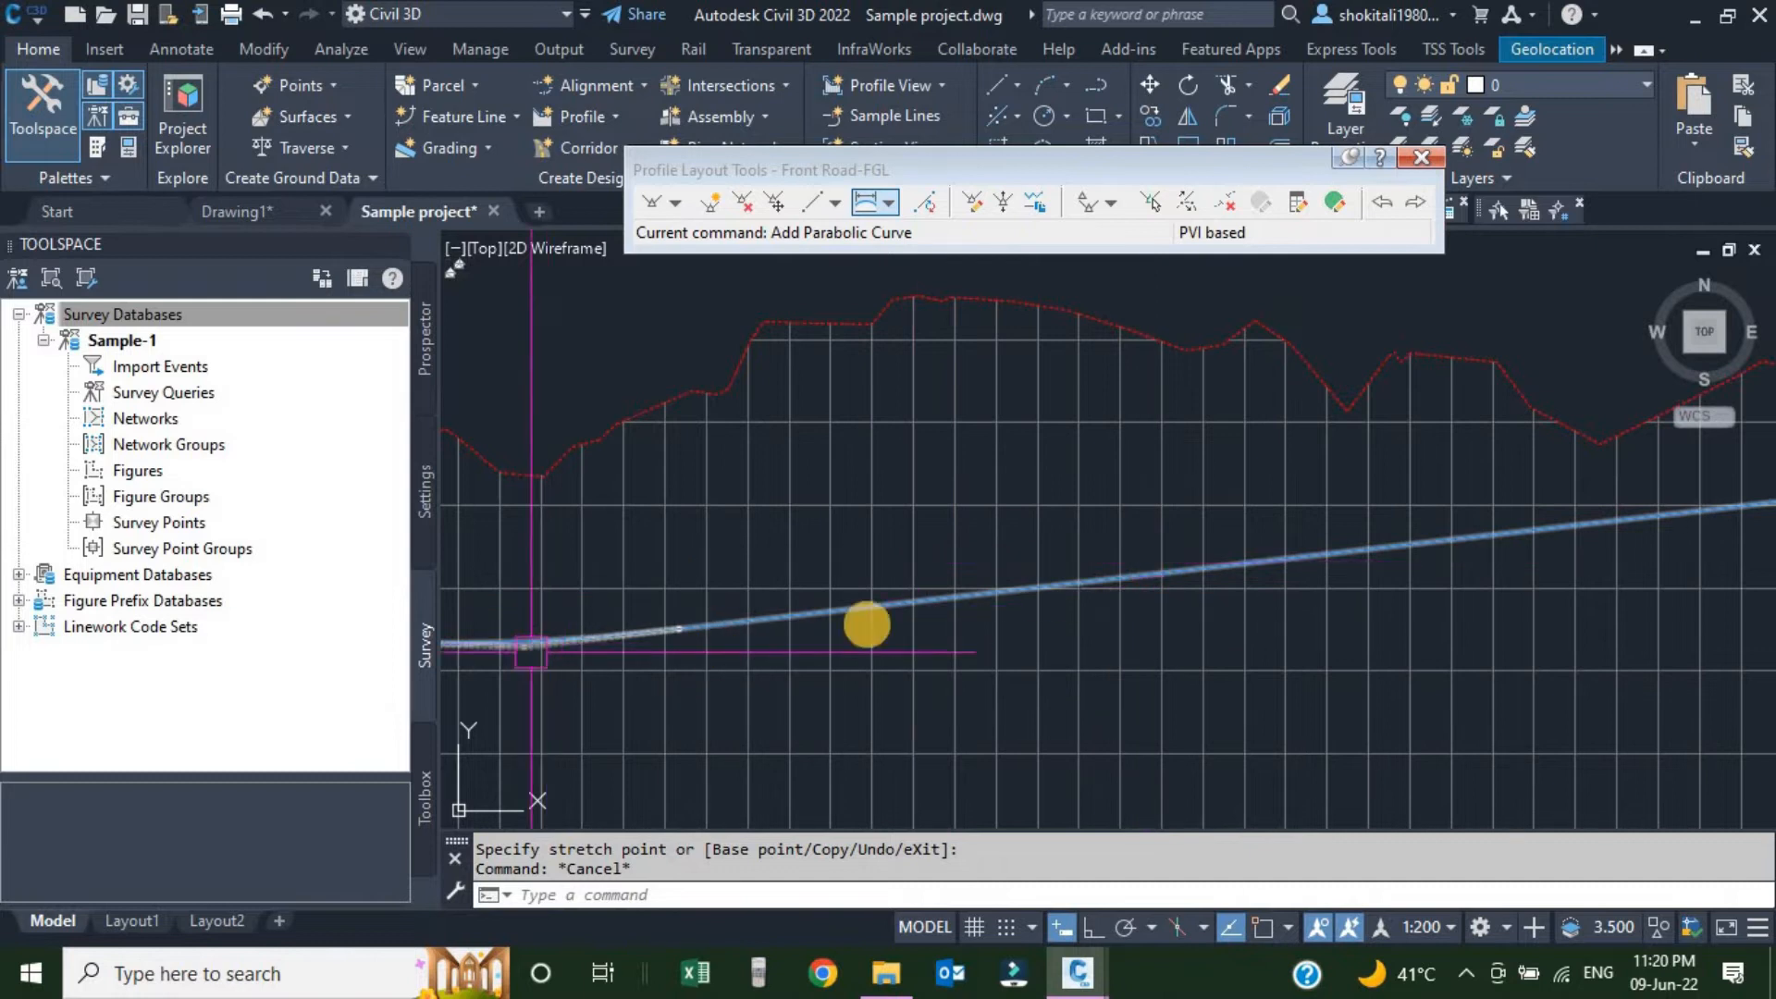
scroll(925, 593, "up", 5)
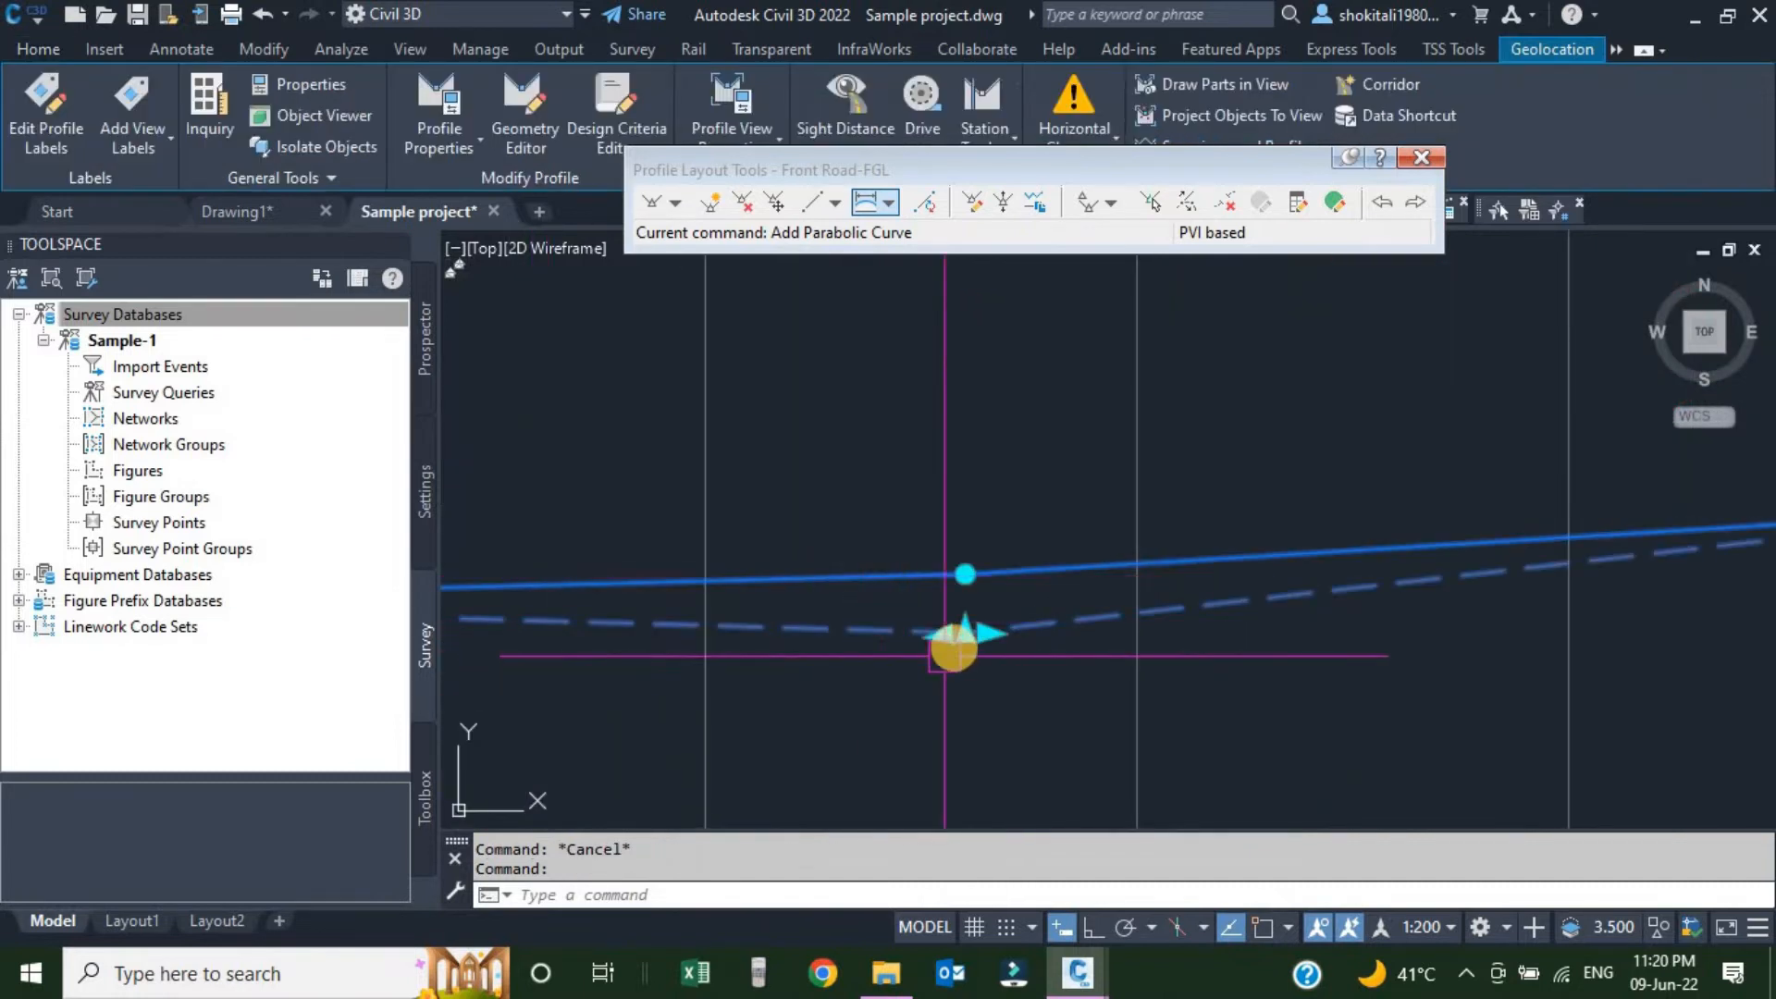
scroll(951, 650, "up", 6)
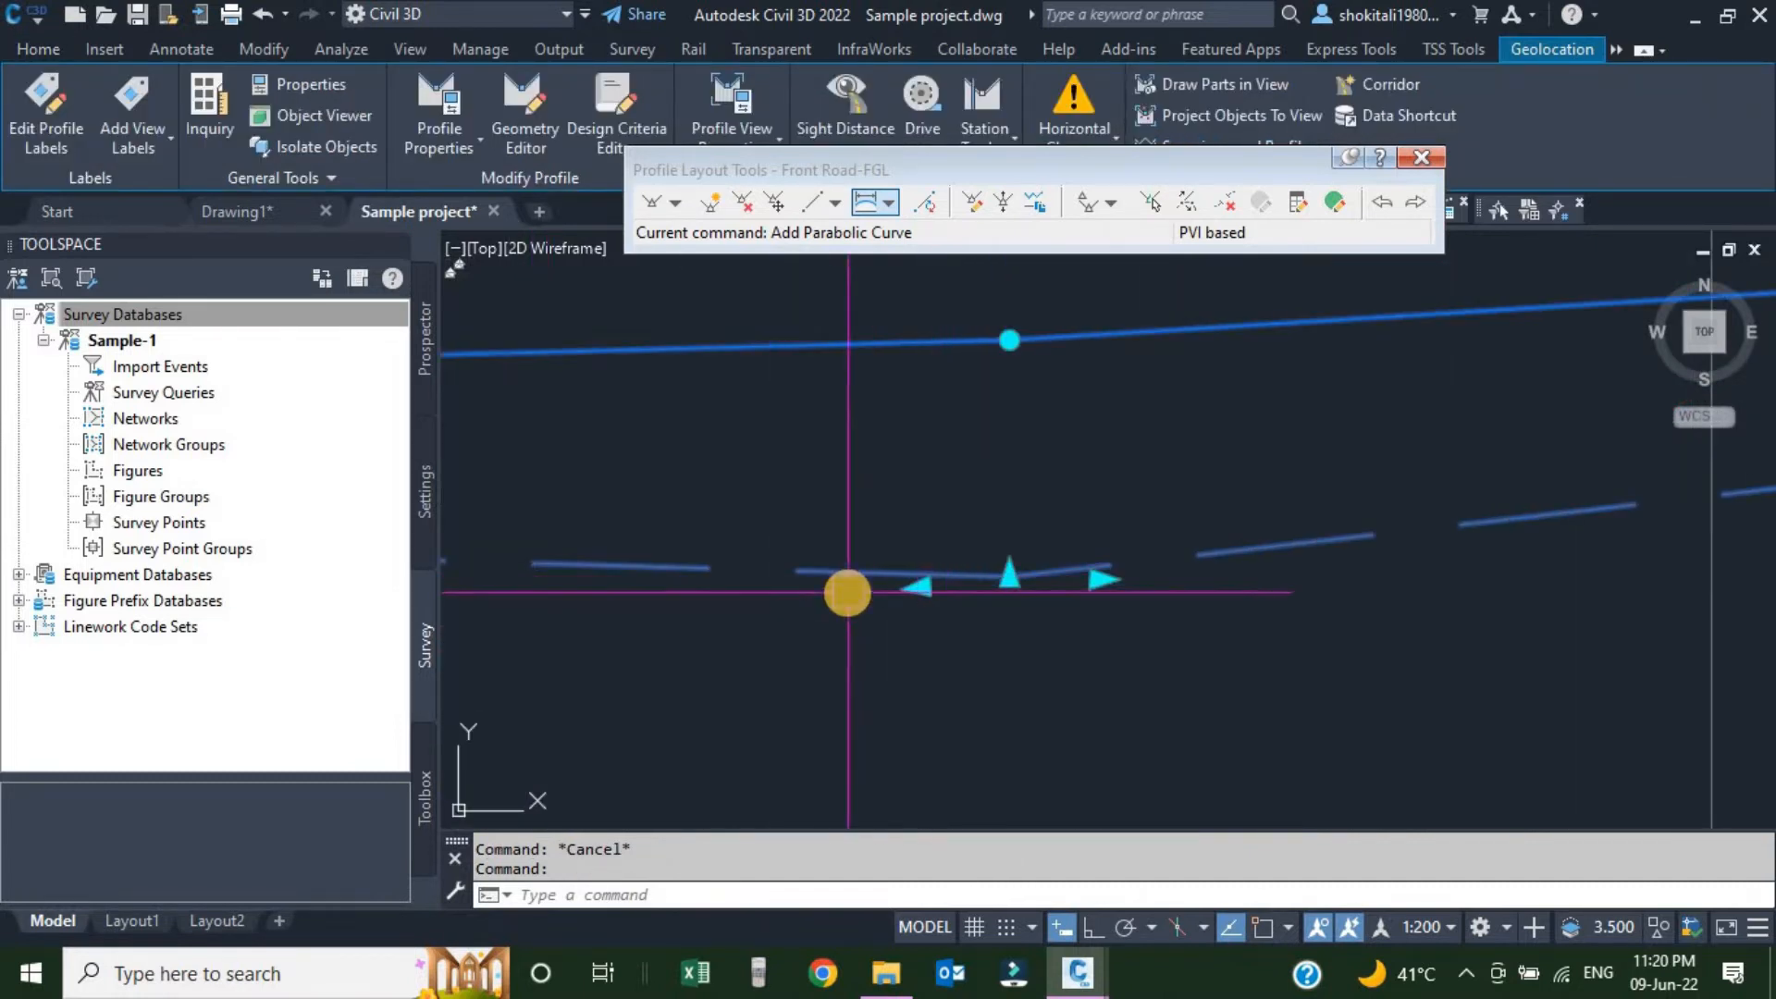
scroll(849, 600, "down", 10)
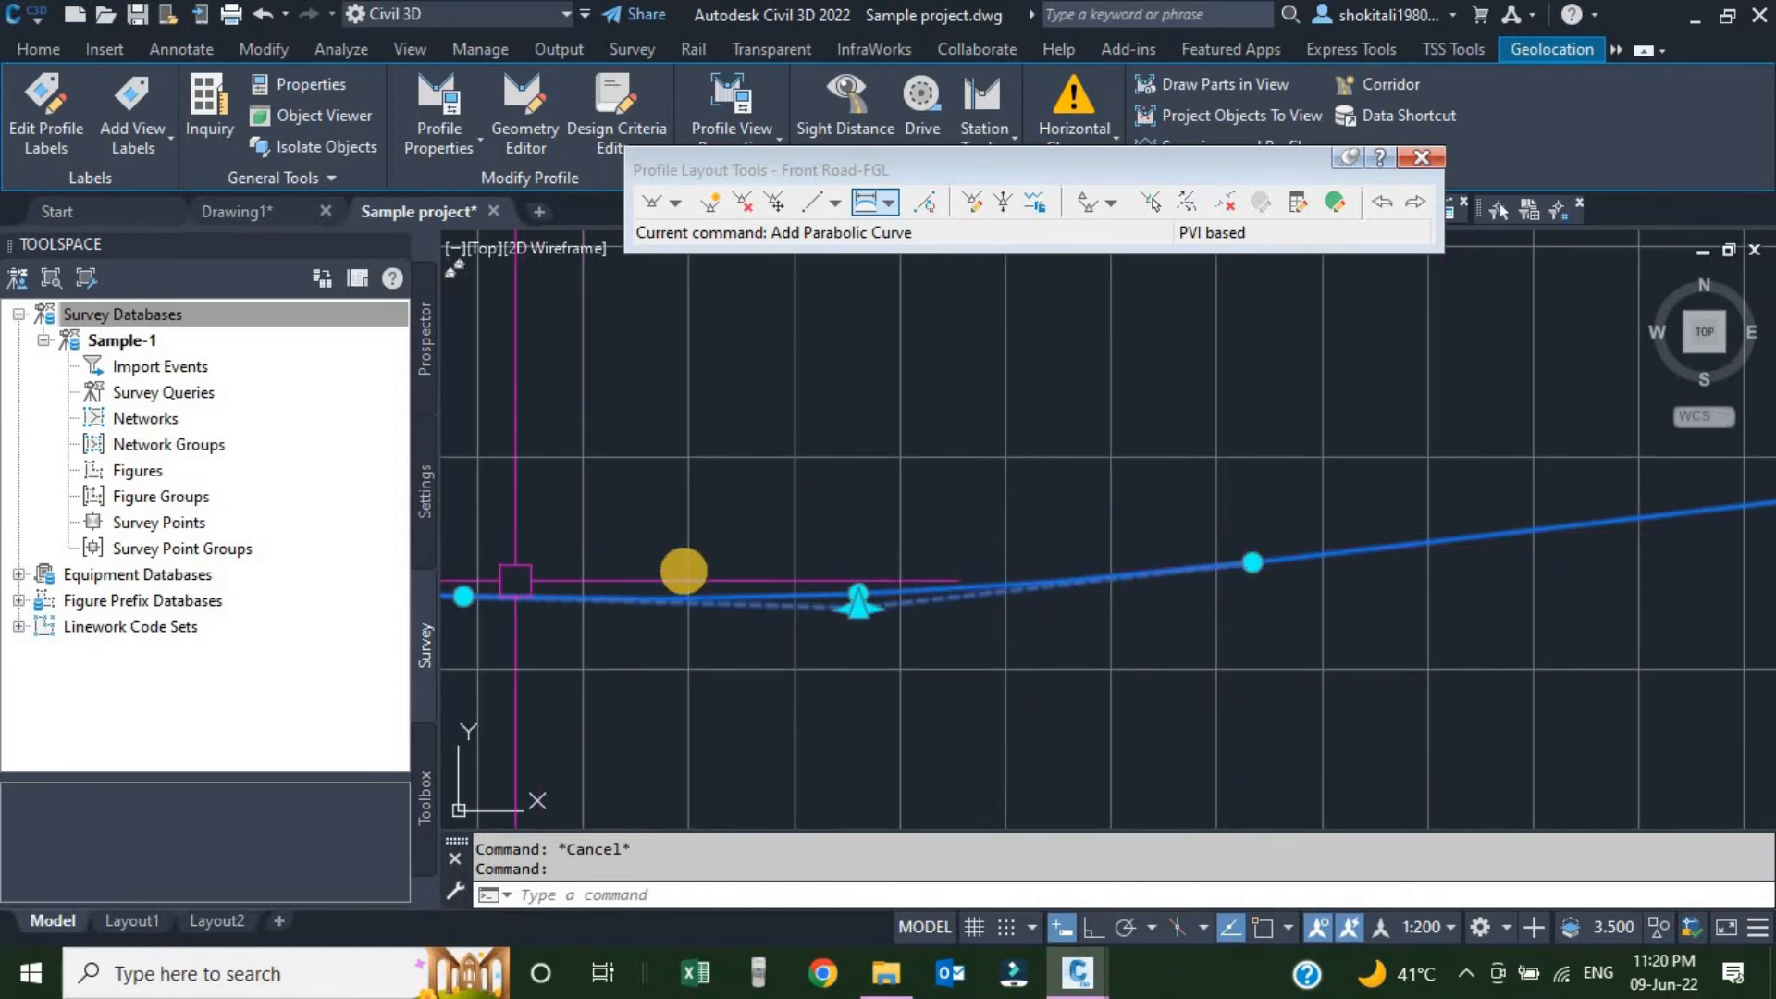
key("Escape")
scroll(920, 525, "down", 6)
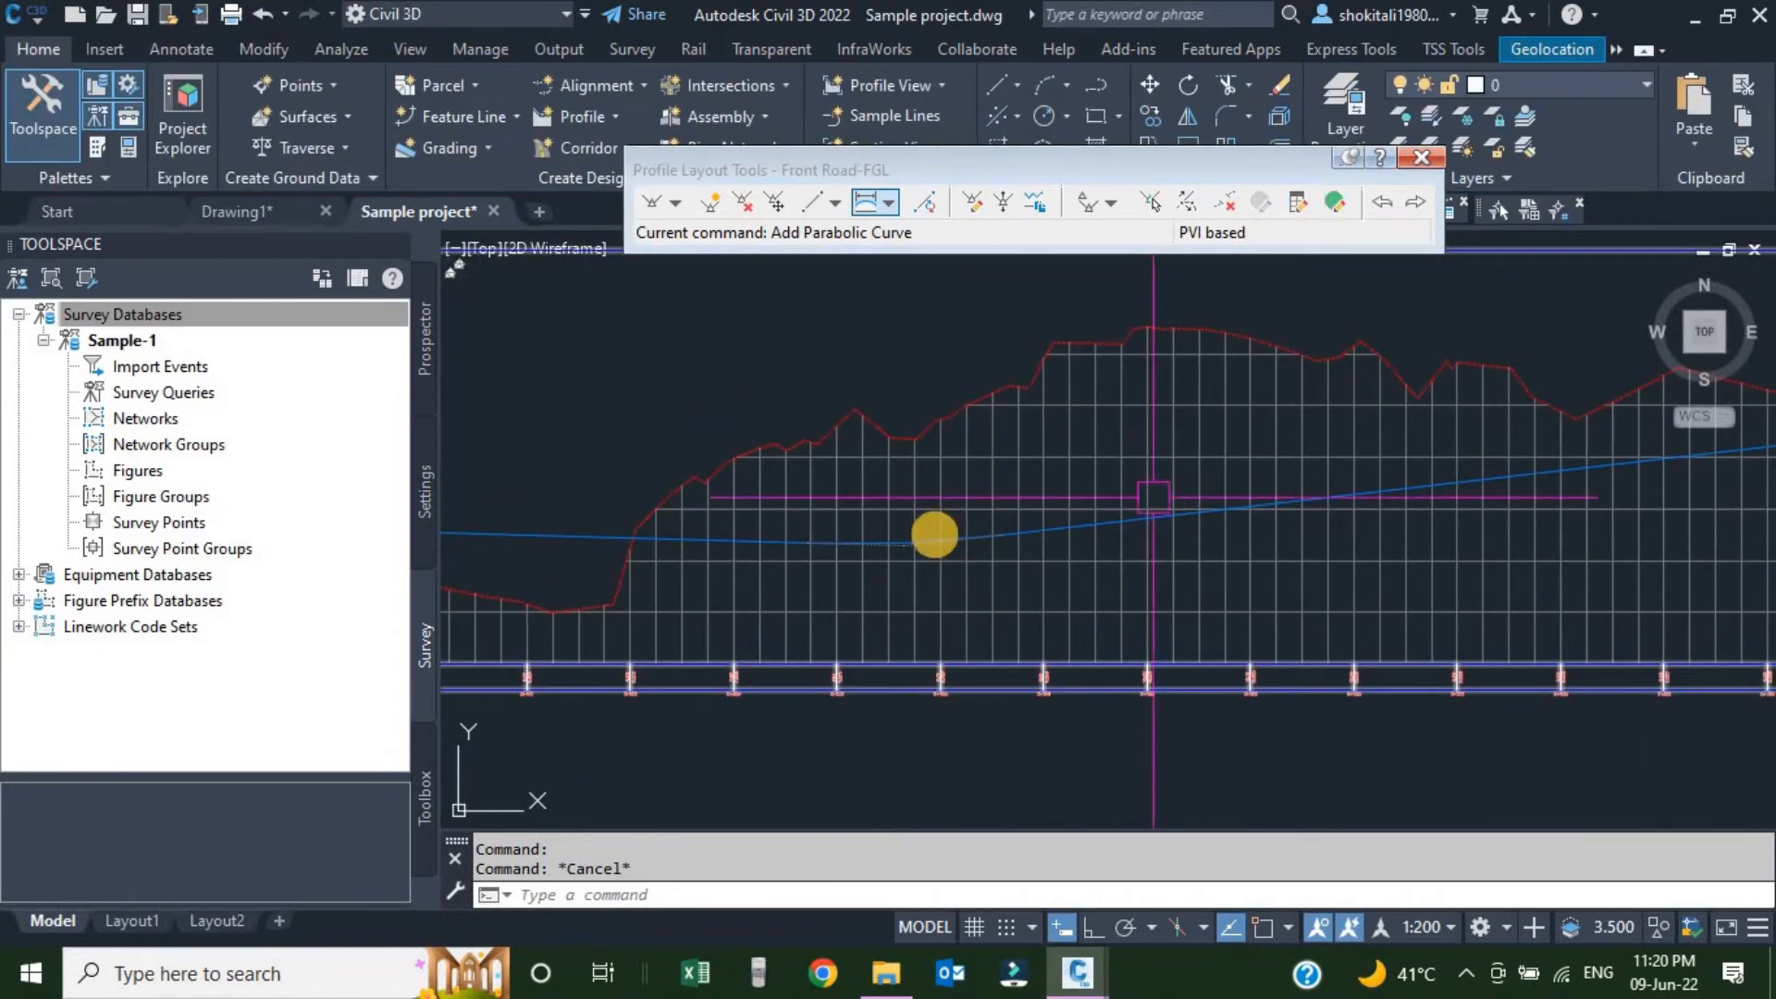
scroll(948, 544, "up", 4)
scroll(891, 538, "down", 4)
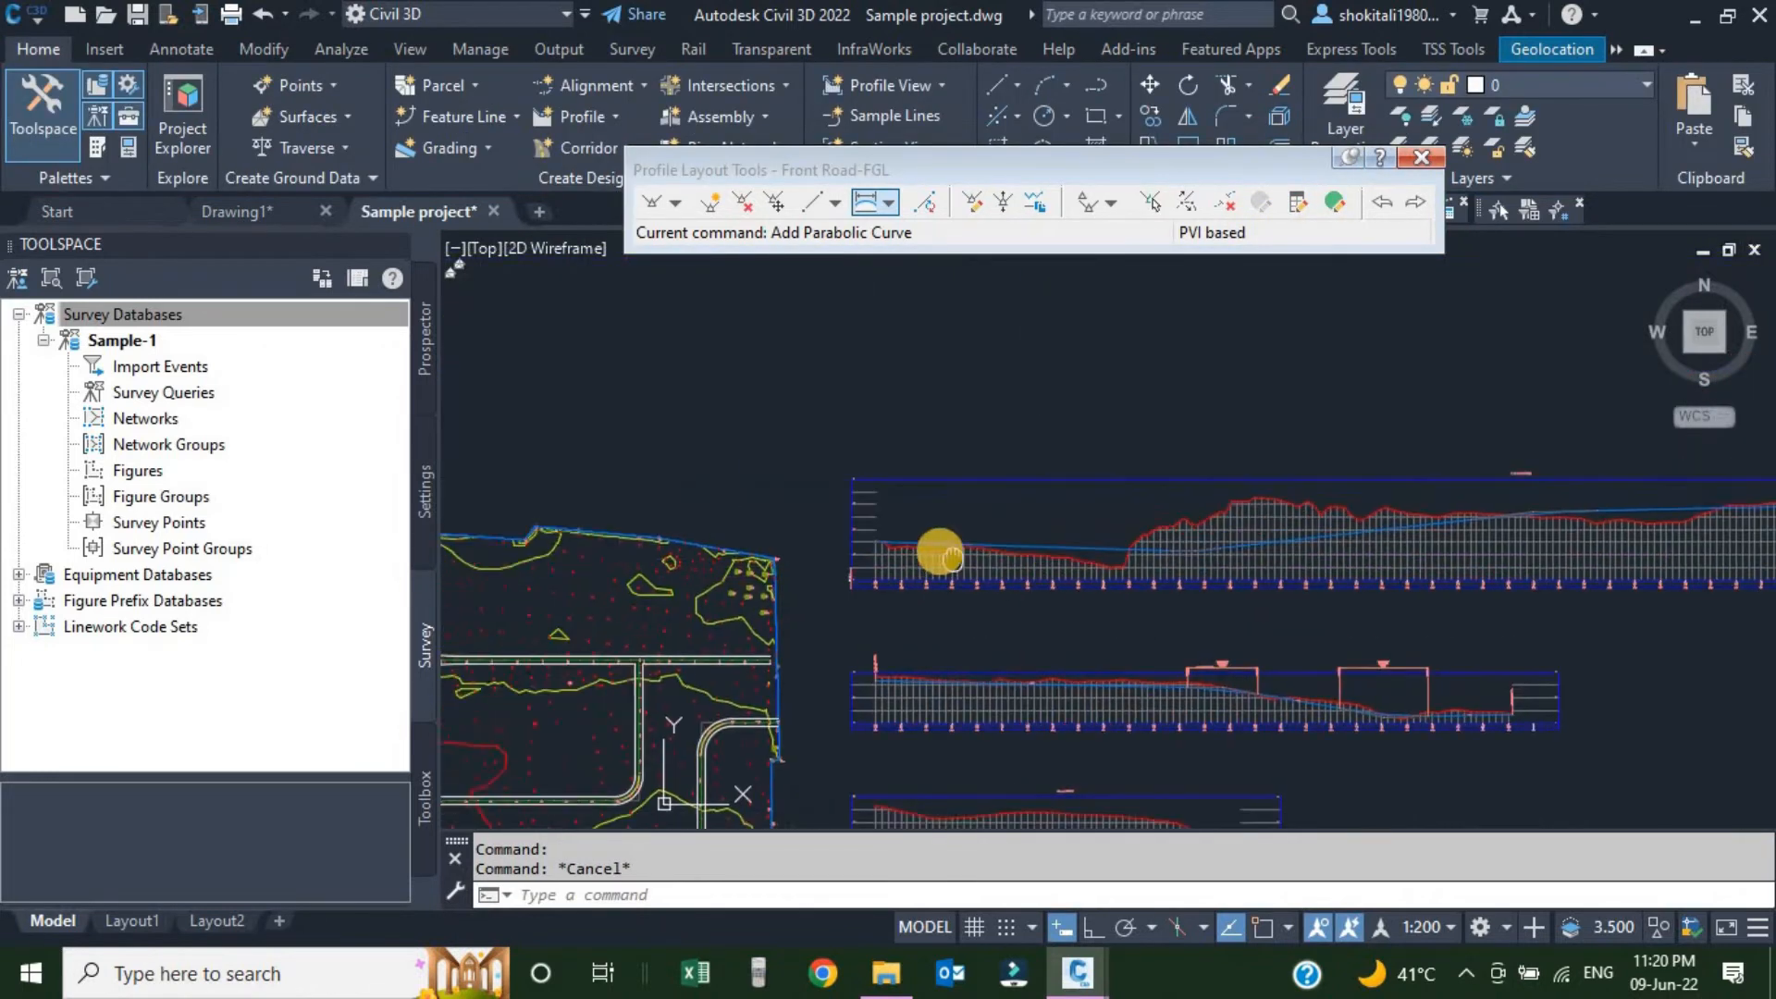
scroll(801, 563, "up", 6)
scroll(686, 561, "down", 5)
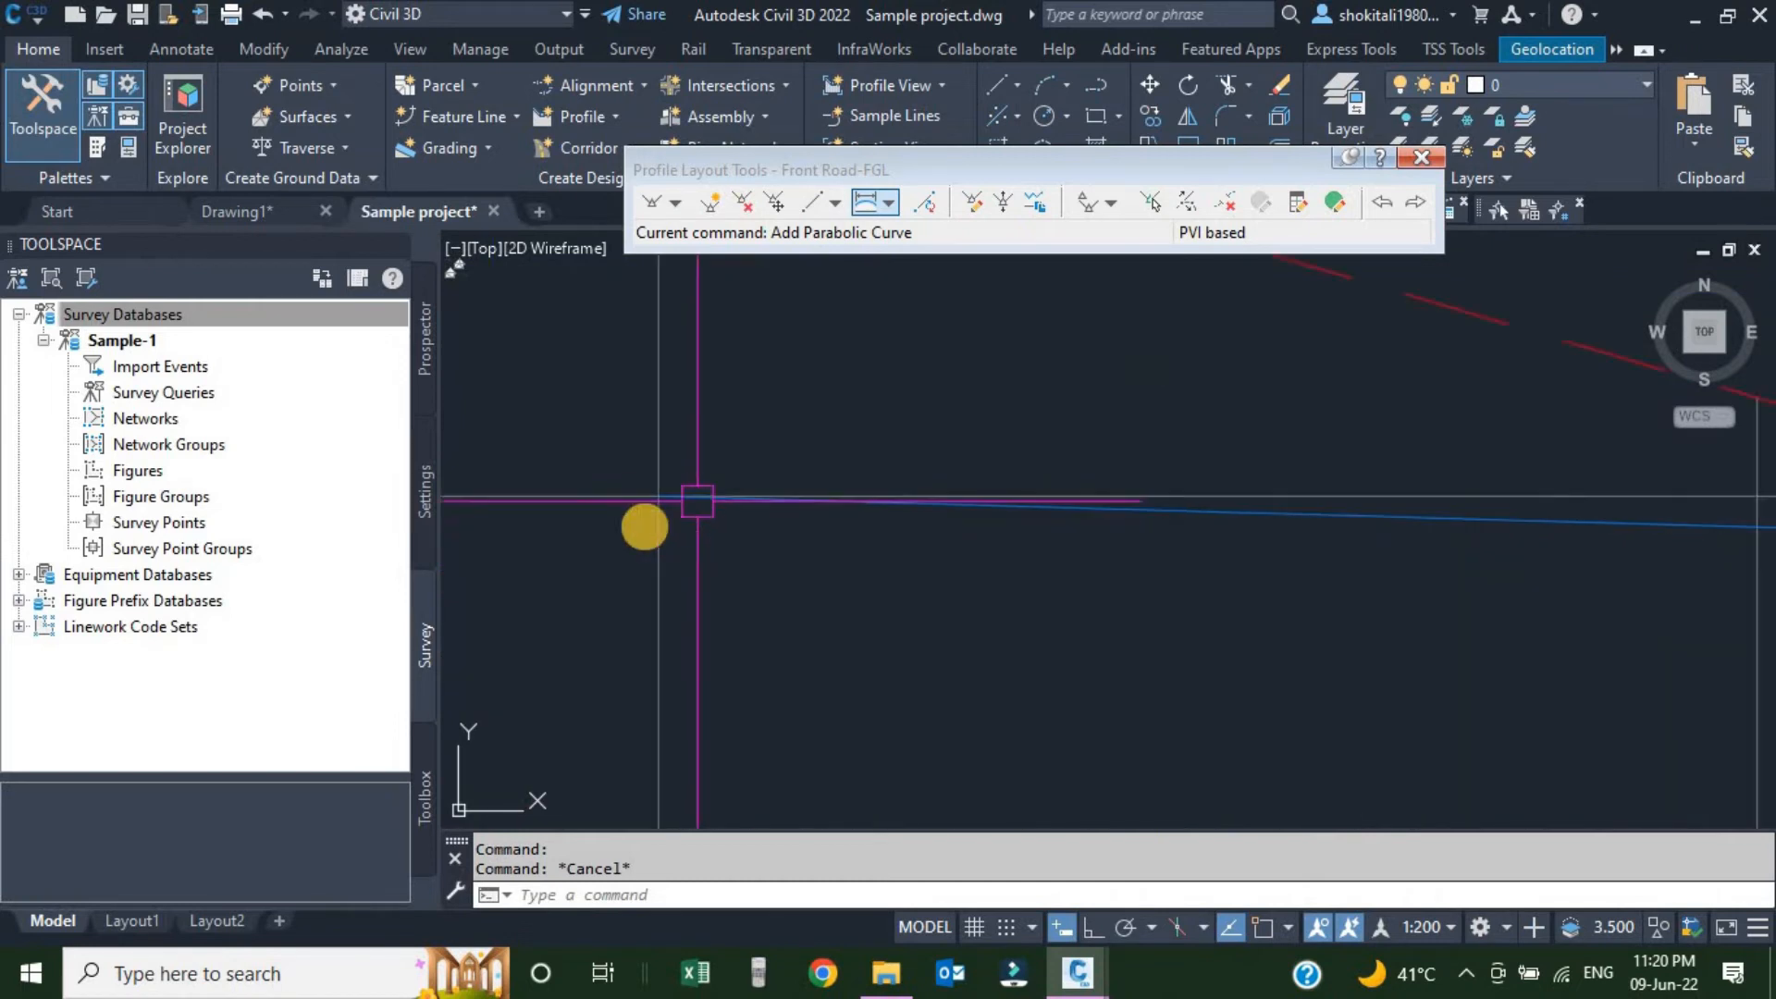
scroll(675, 534, "down", 4)
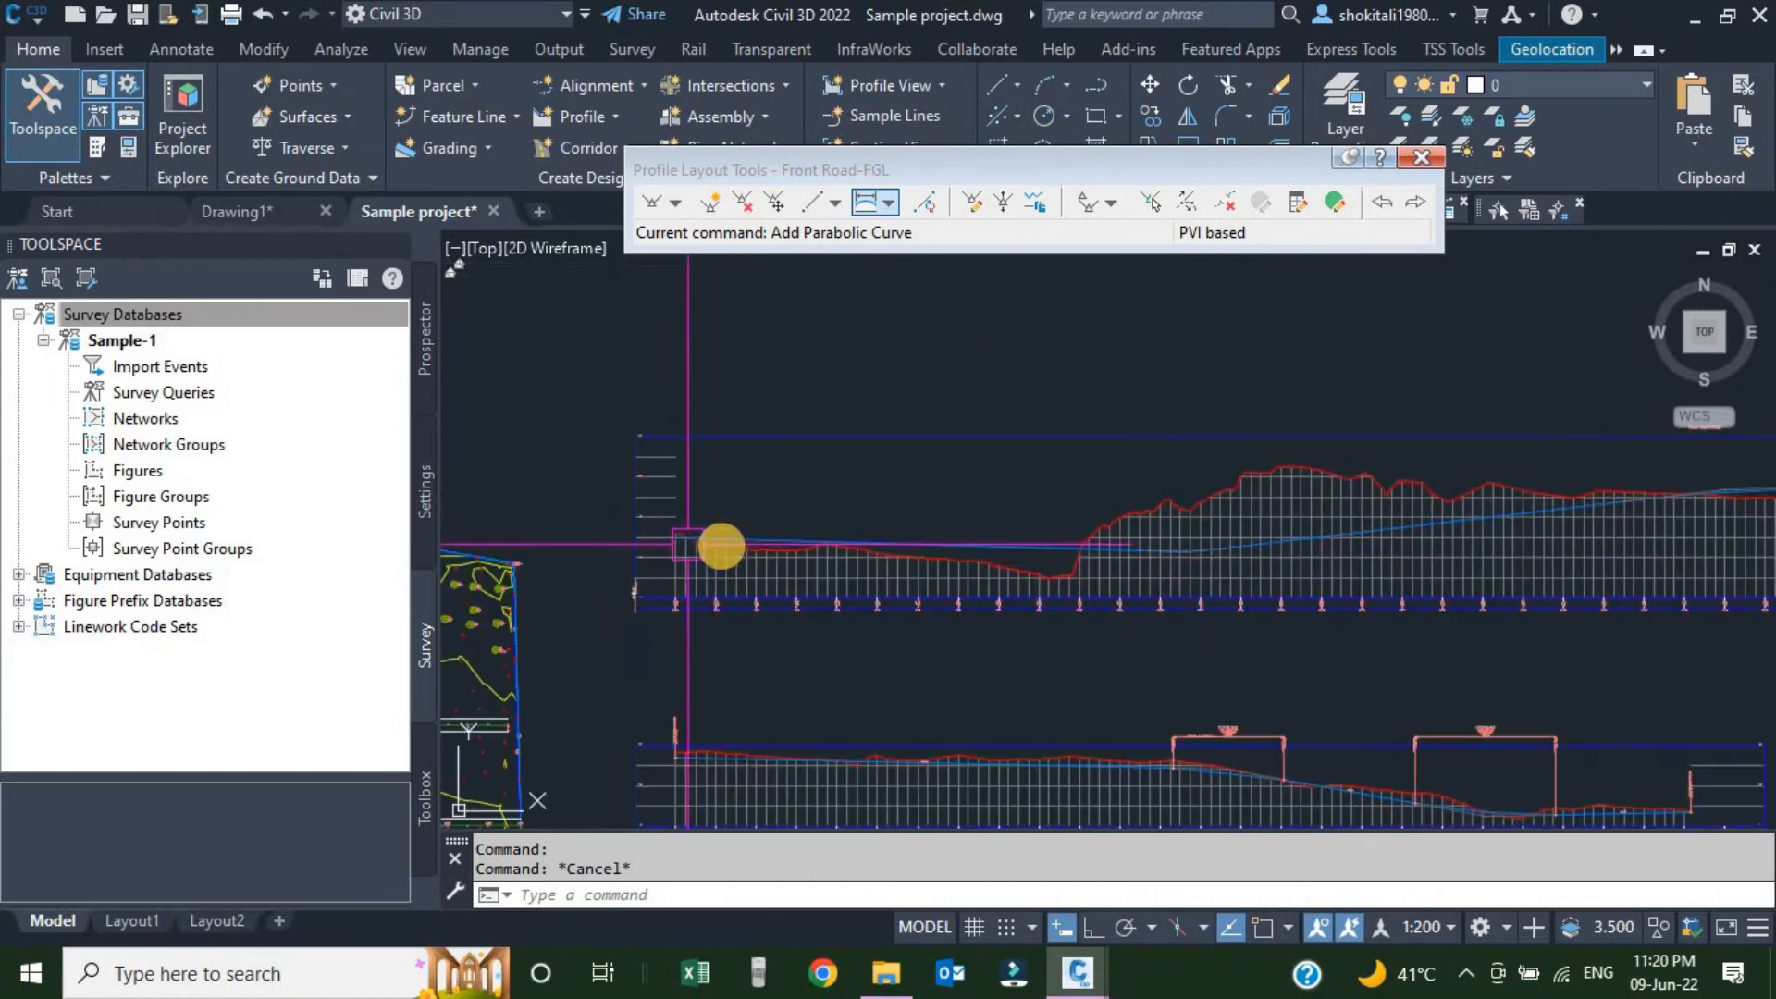
scroll(1342, 555, "up", 6)
scroll(1103, 495, "up", 10)
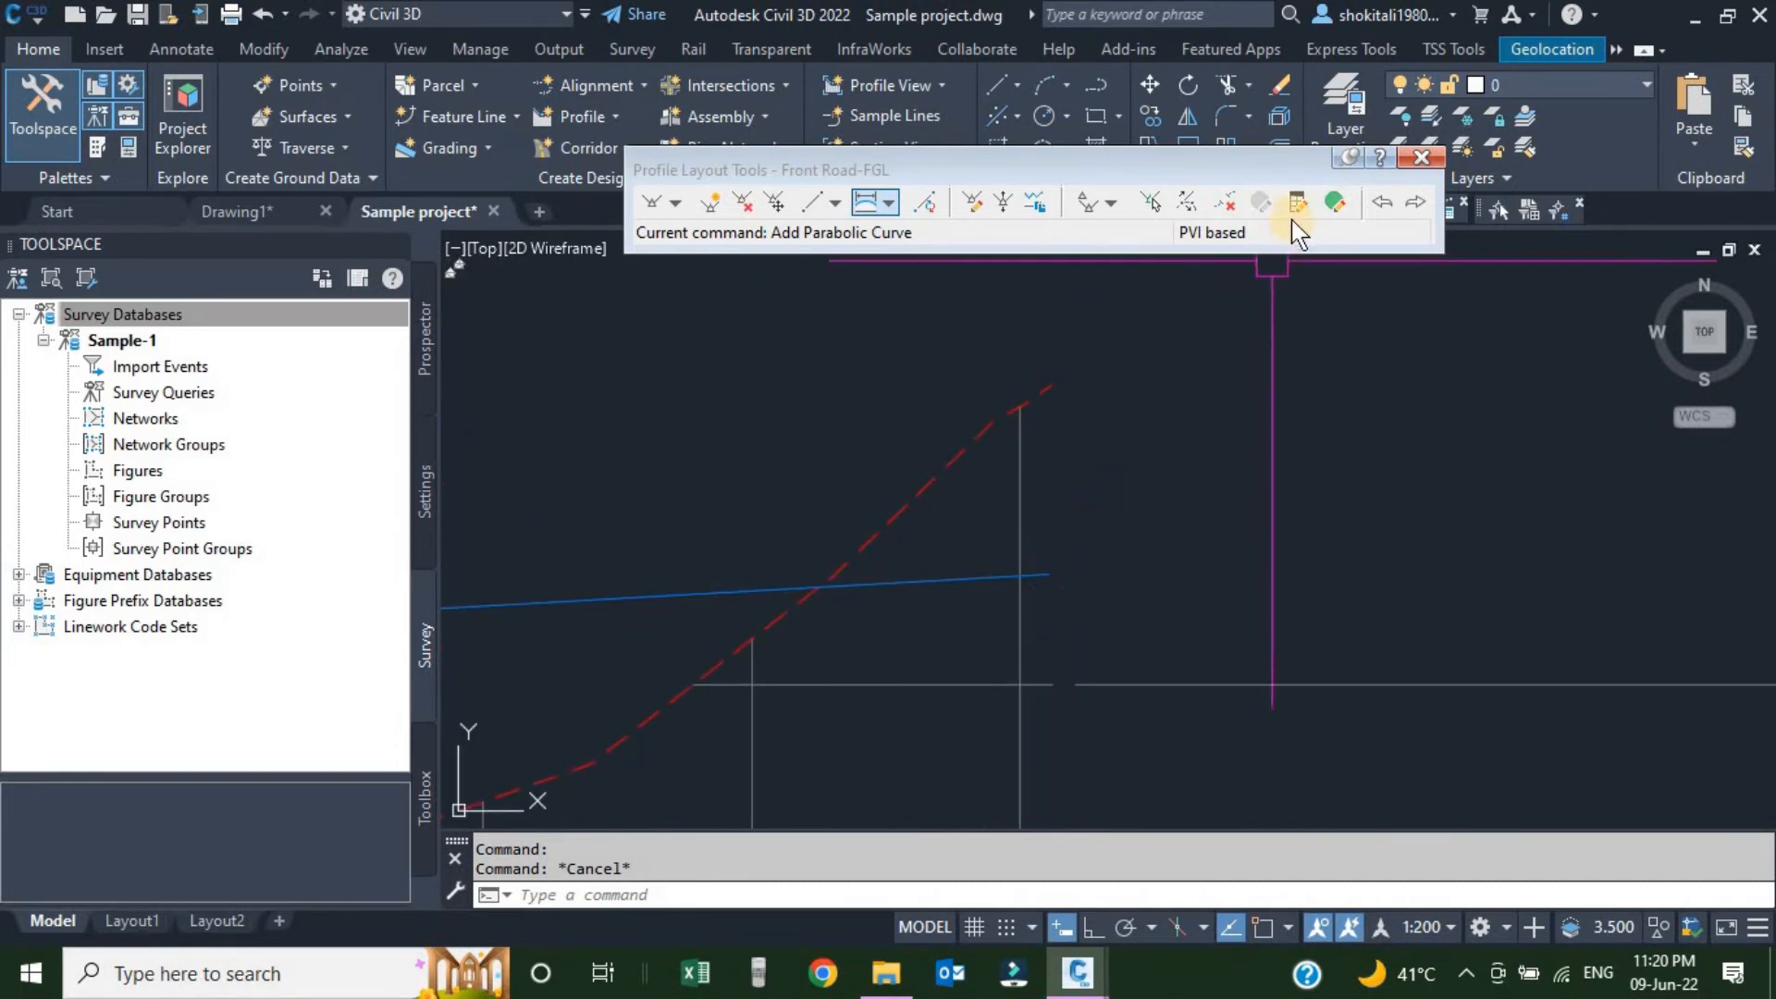
Open the profile entities table and set the Grade Out of PVI 1 to -0.3%.
left_click(1335, 202)
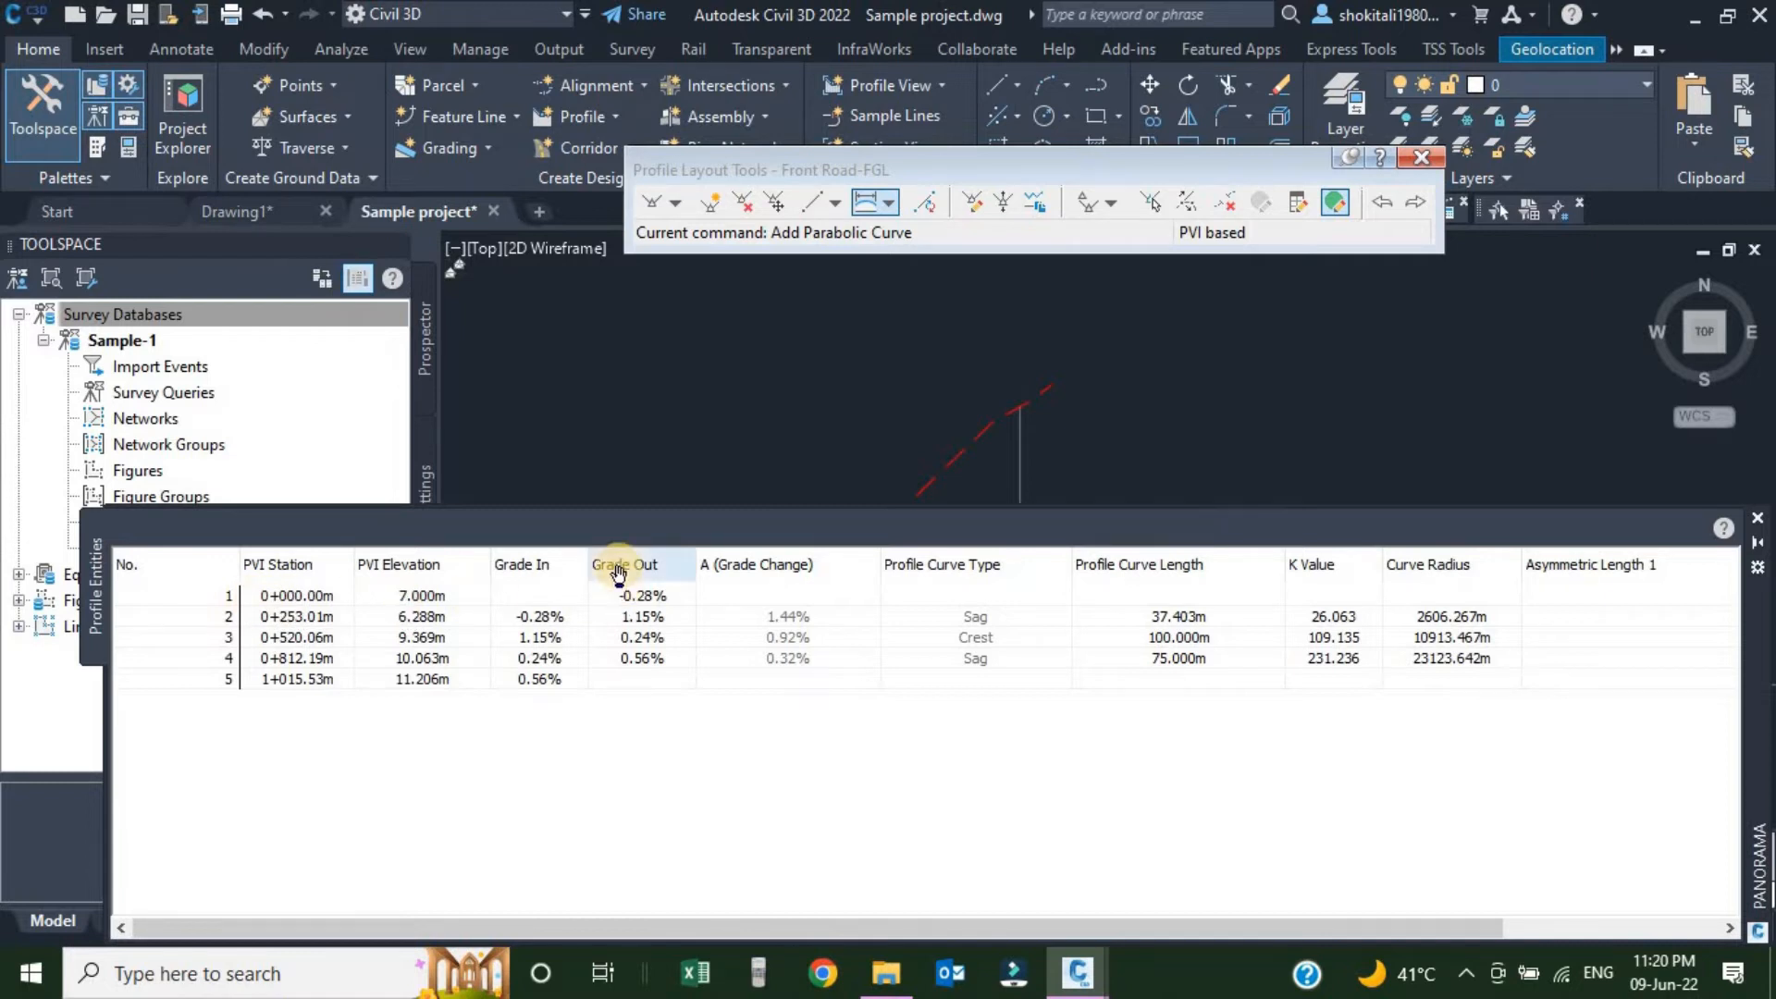
double_click(662, 599)
type("-.3")
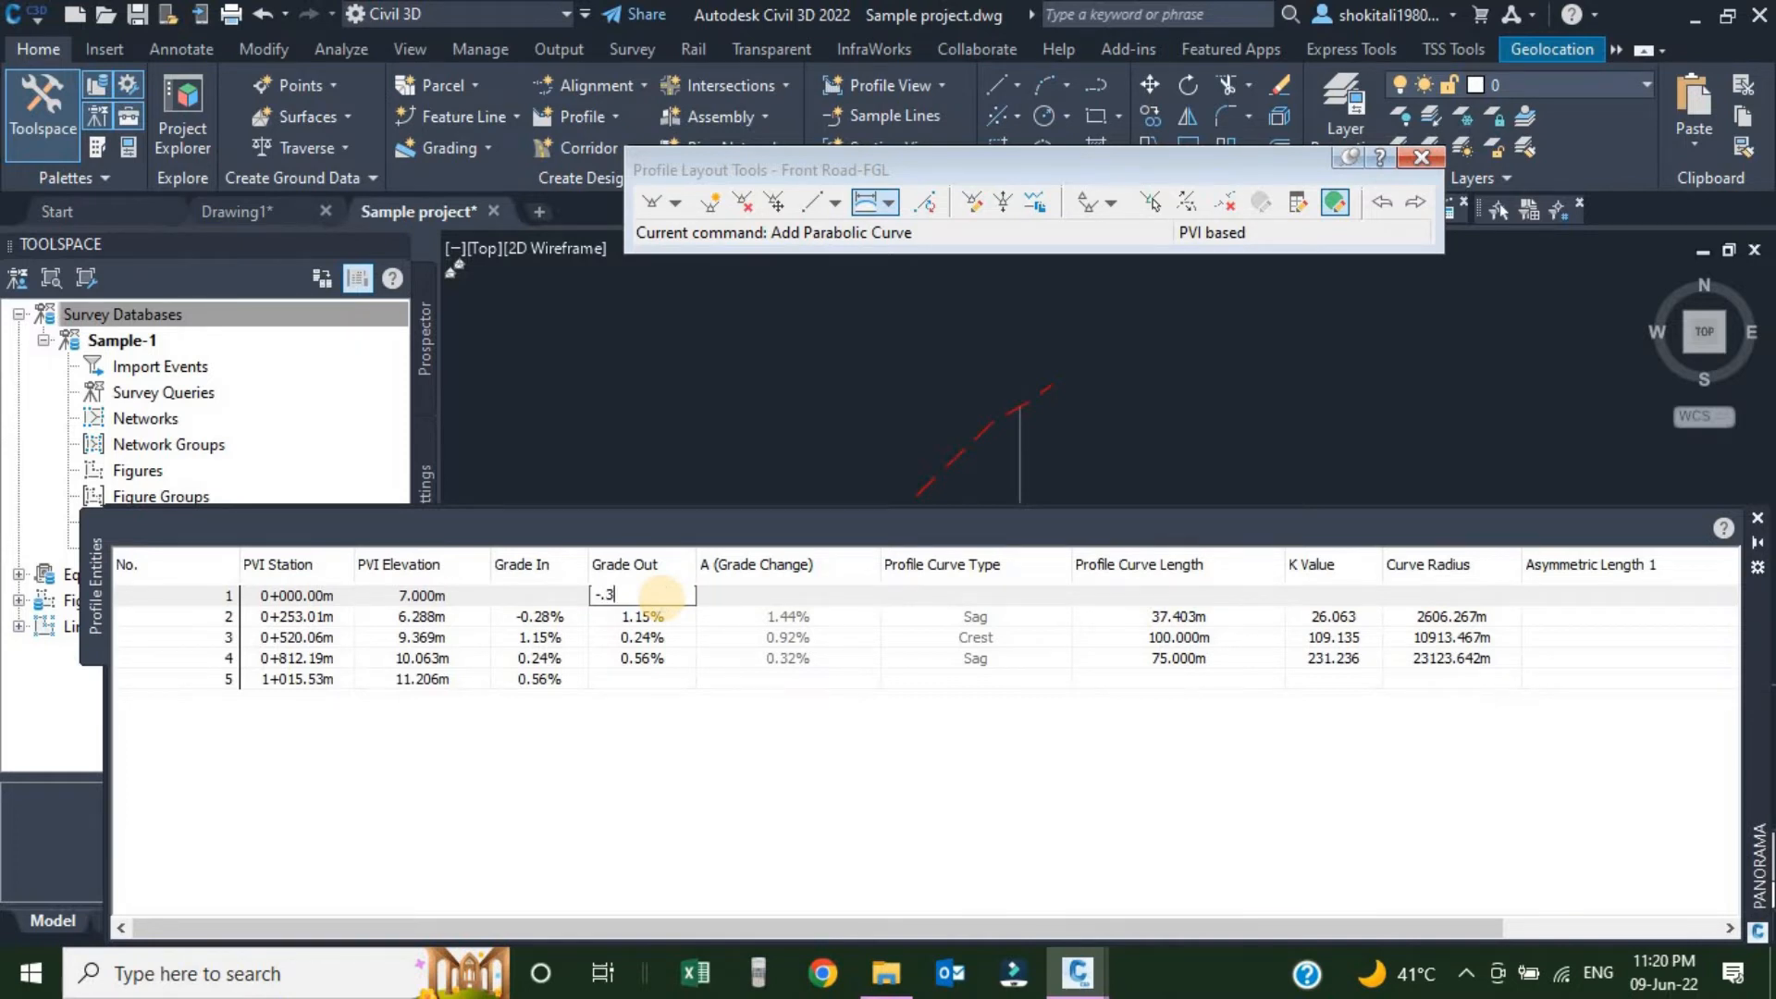
key("Return")
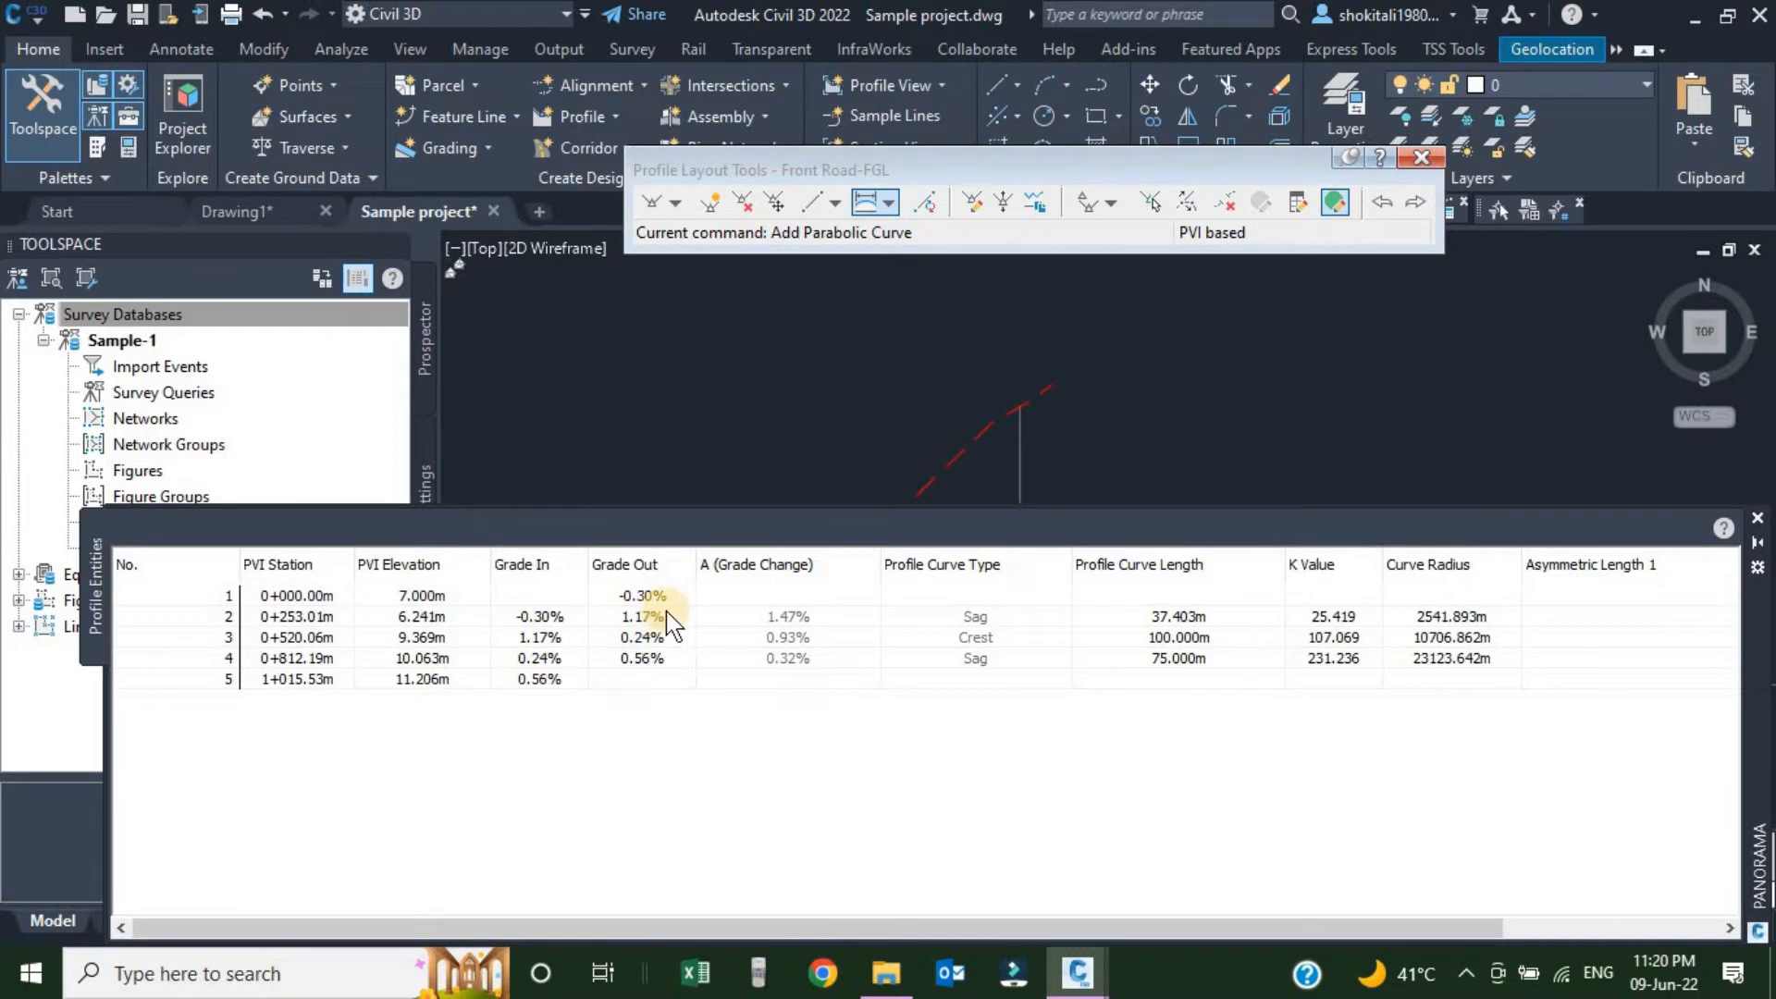
Set the Grade Out to 1% for PVI 2 and to 0.4% for PVI 3 in the profile entities table.
double_click(665, 615)
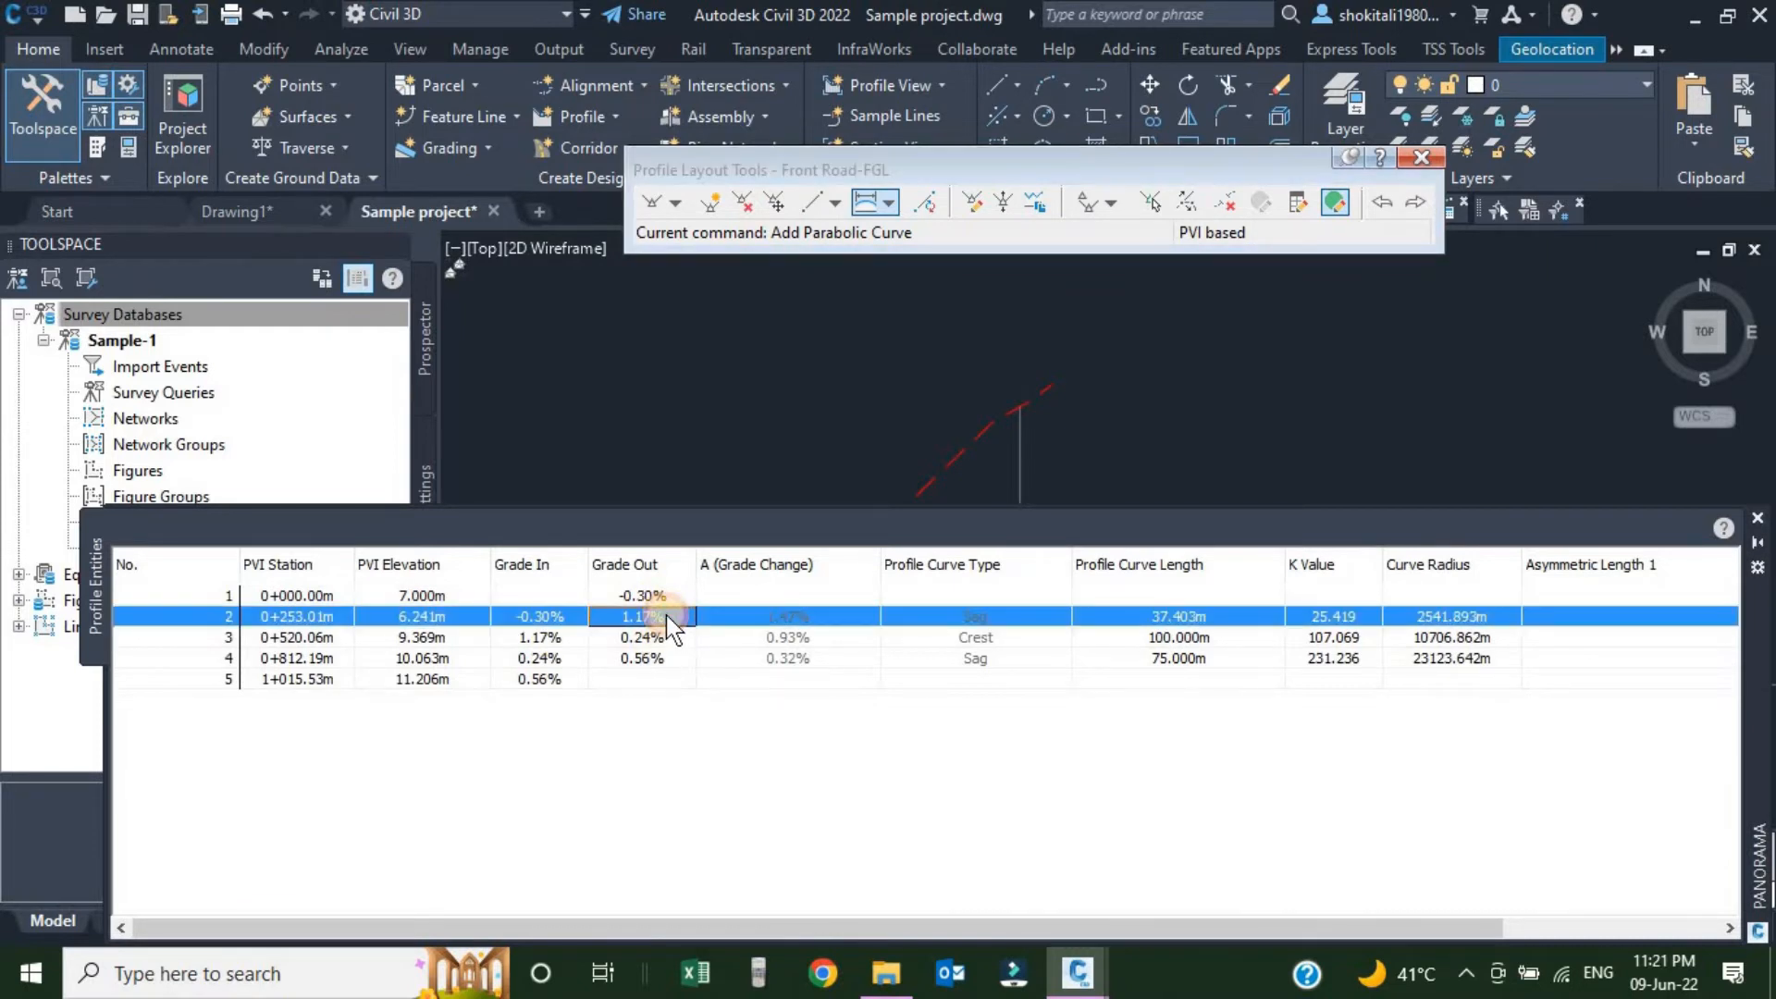
type("1")
key("Return")
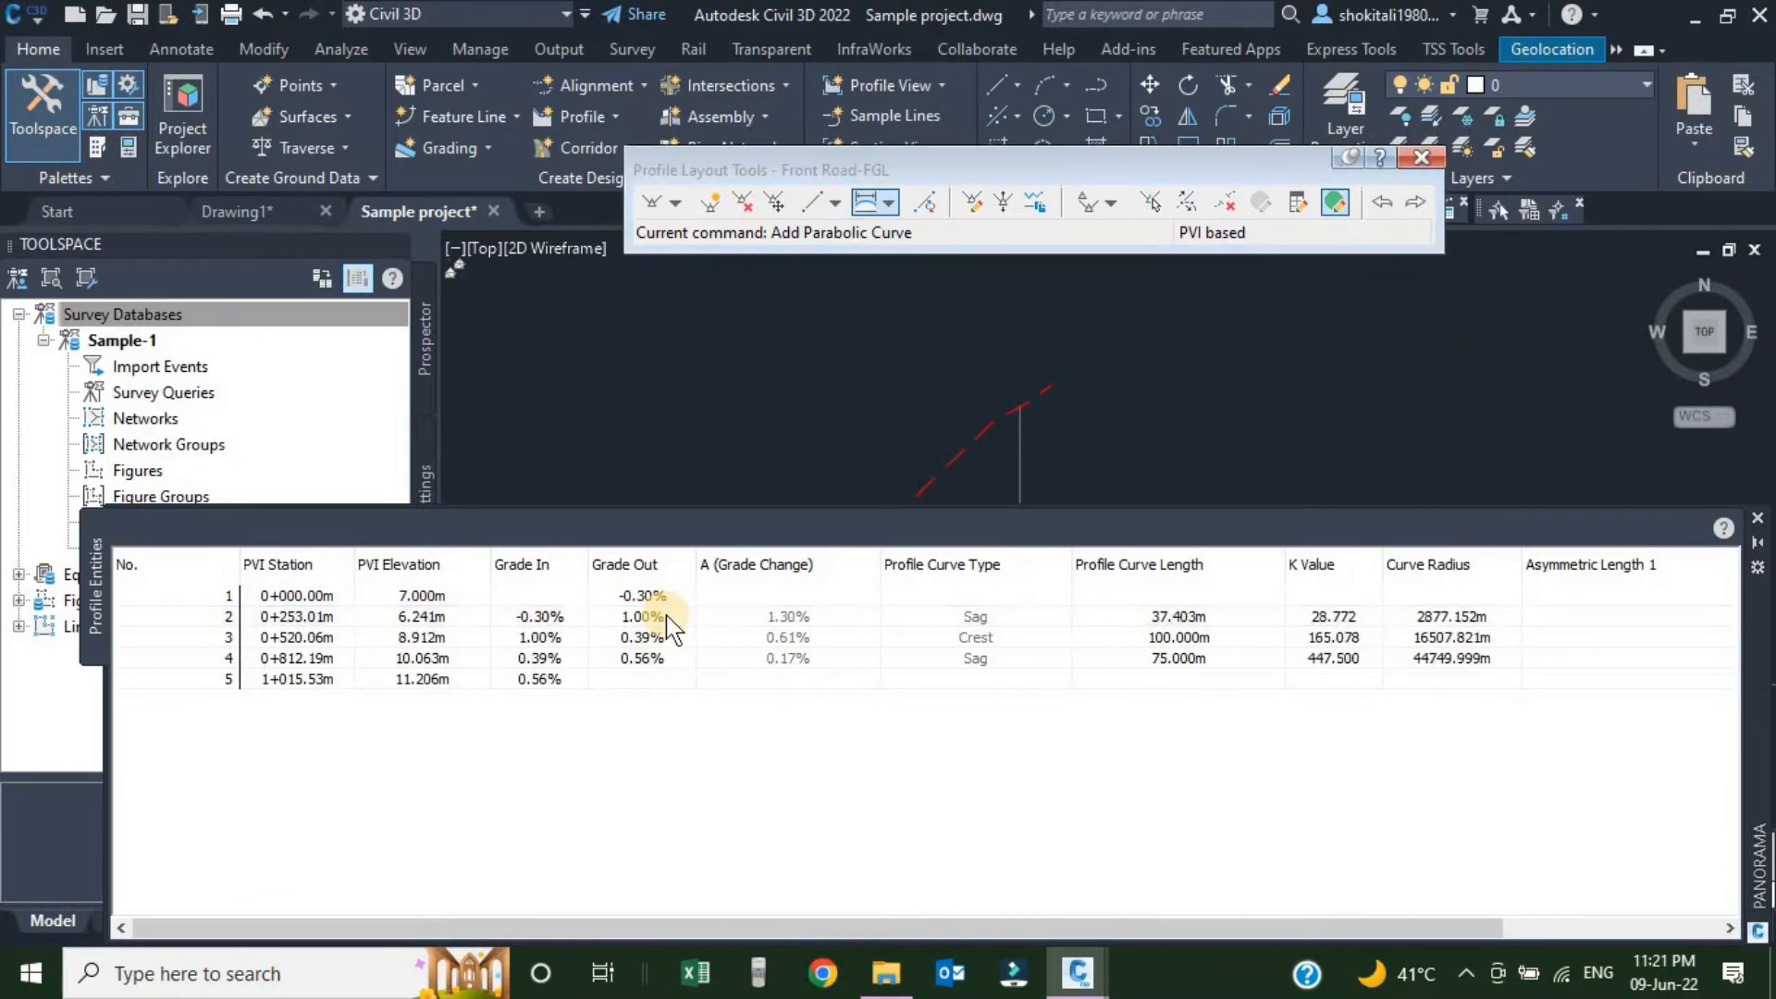
double_click(658, 639)
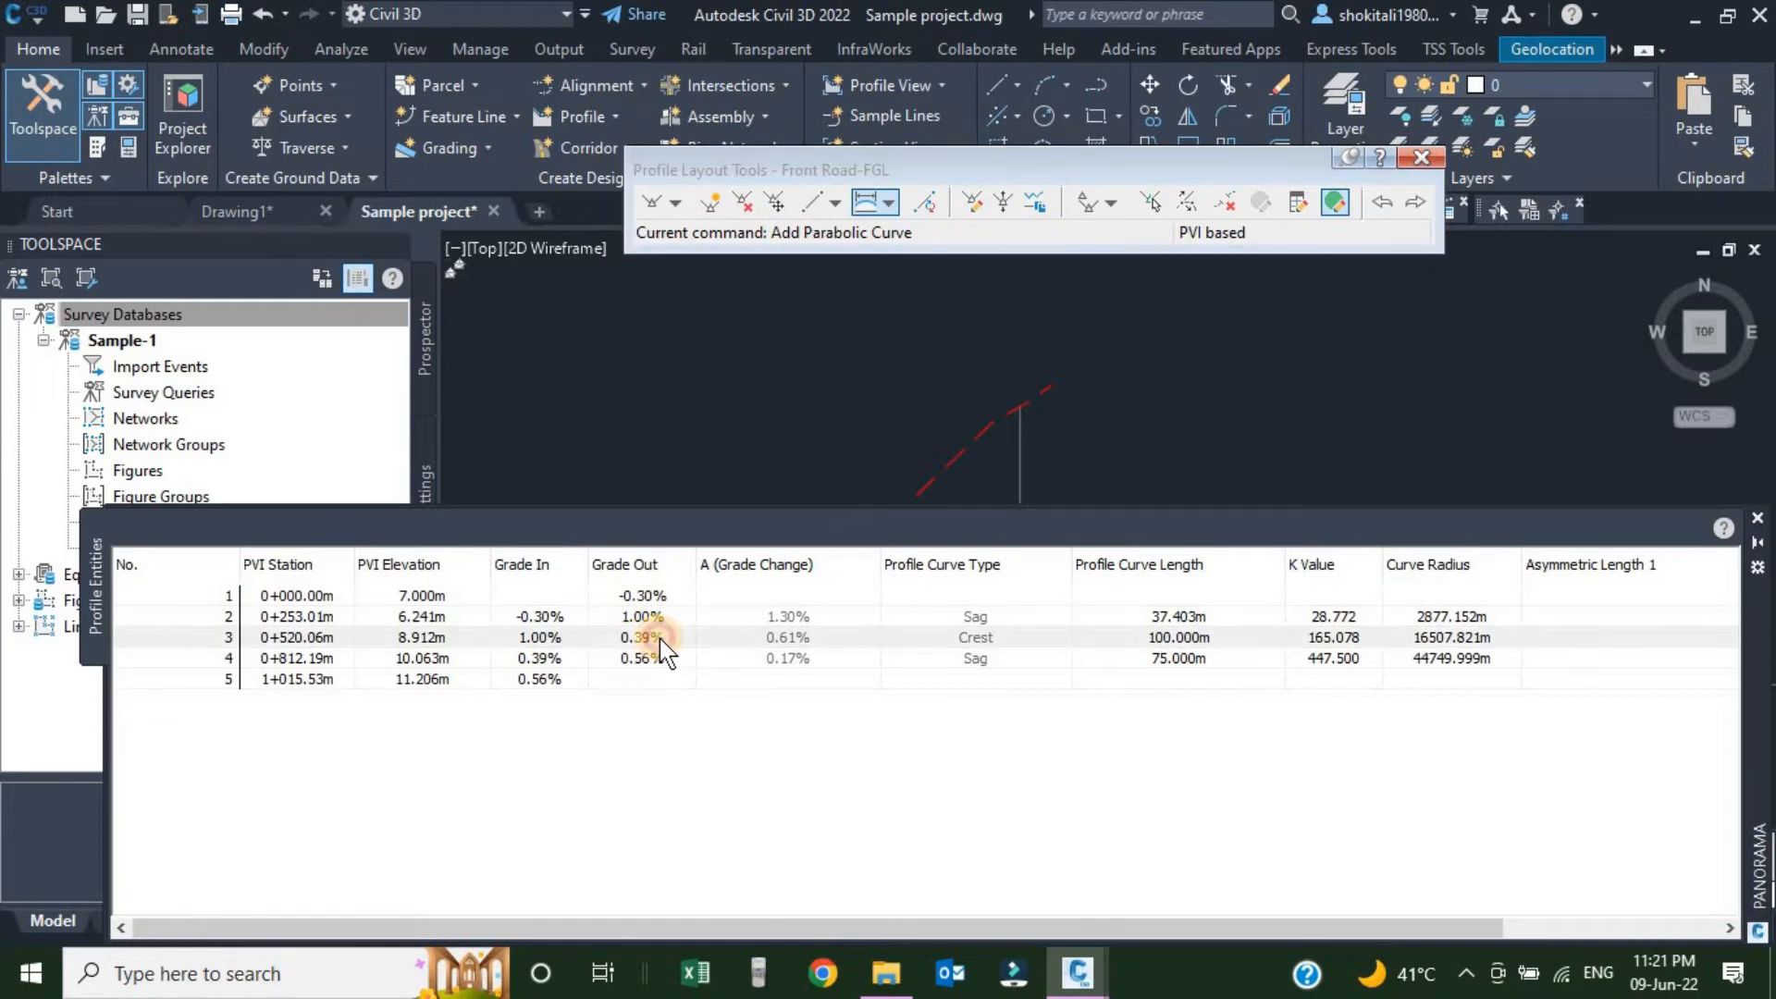
type(".4")
key("Return")
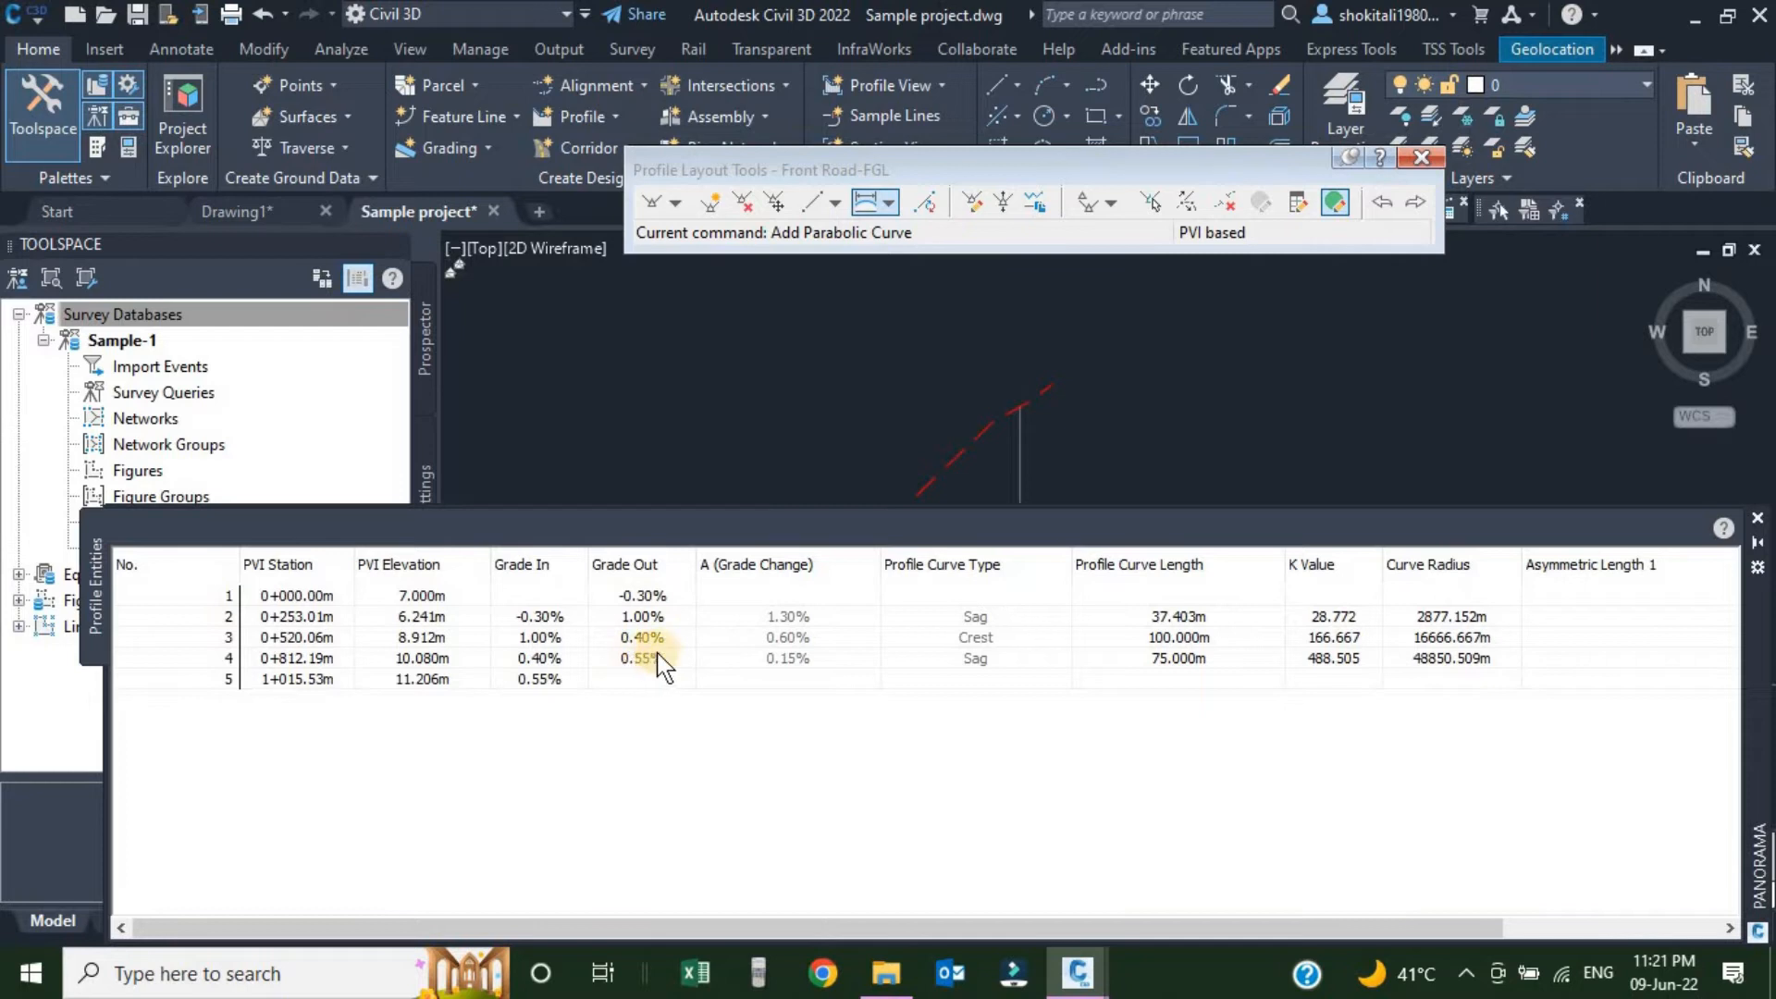
Set the profile curve length of PVI 2 to 35 m in the profile entities table.
left_click(1189, 618)
left_click(1188, 616)
type("35")
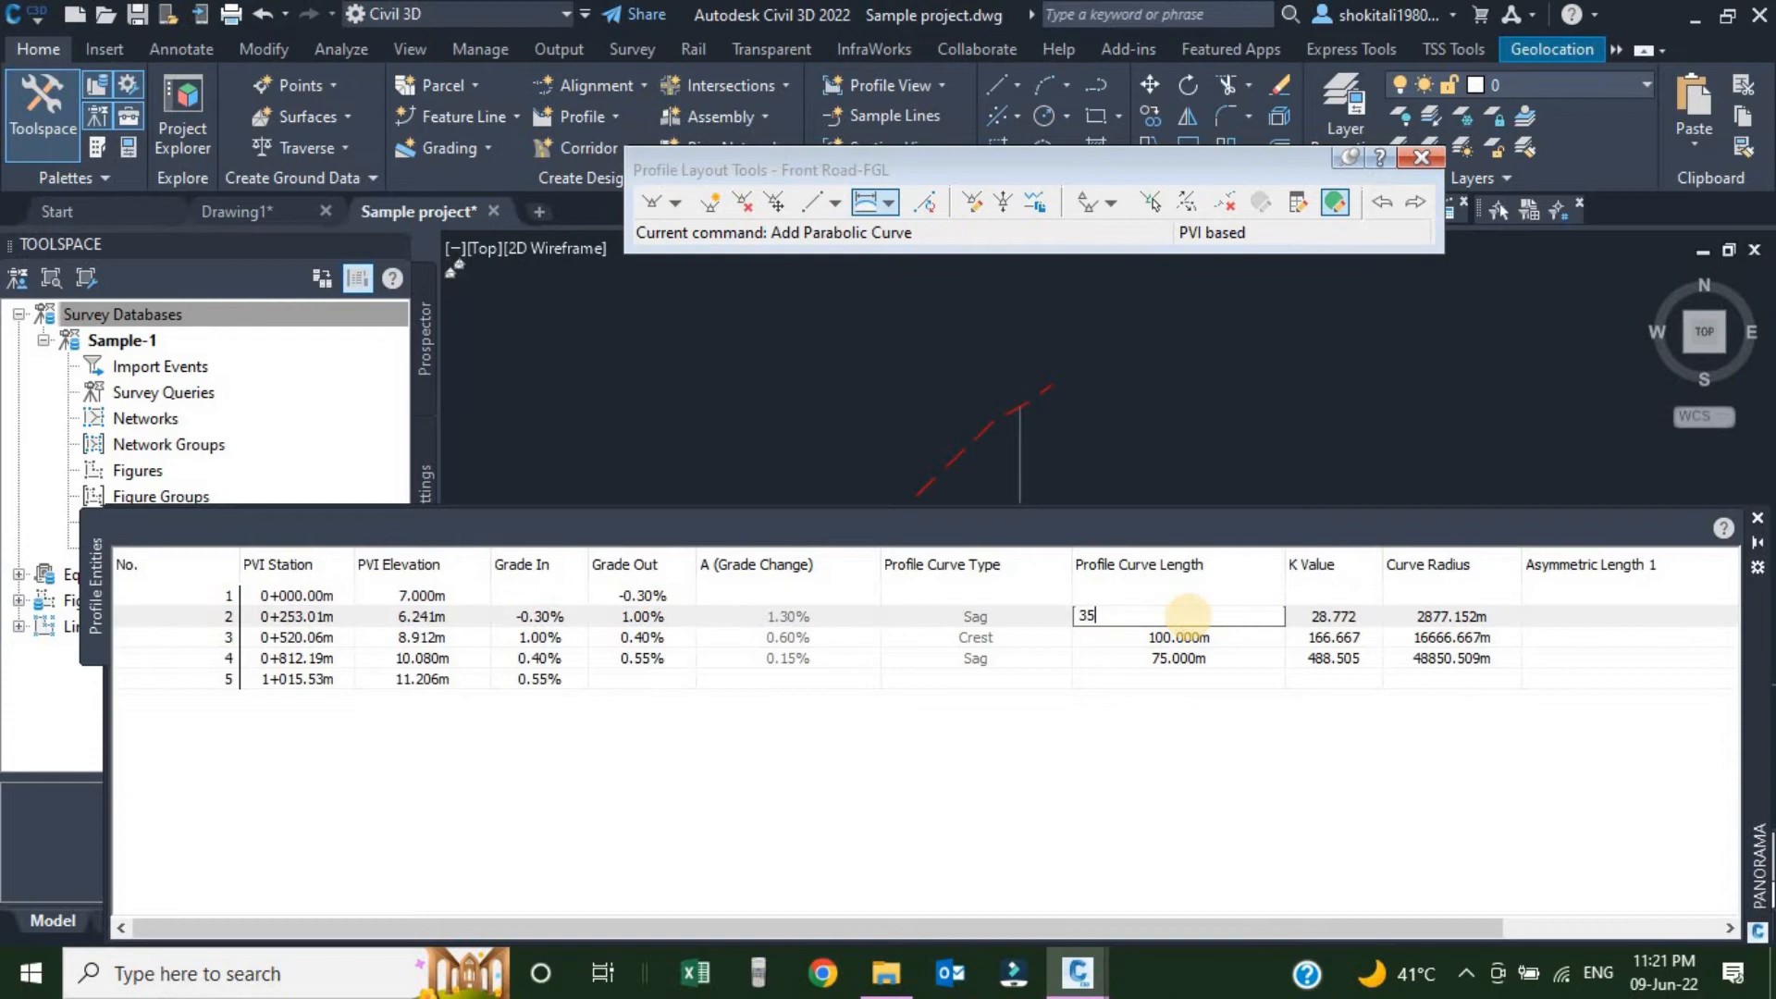
key("Return")
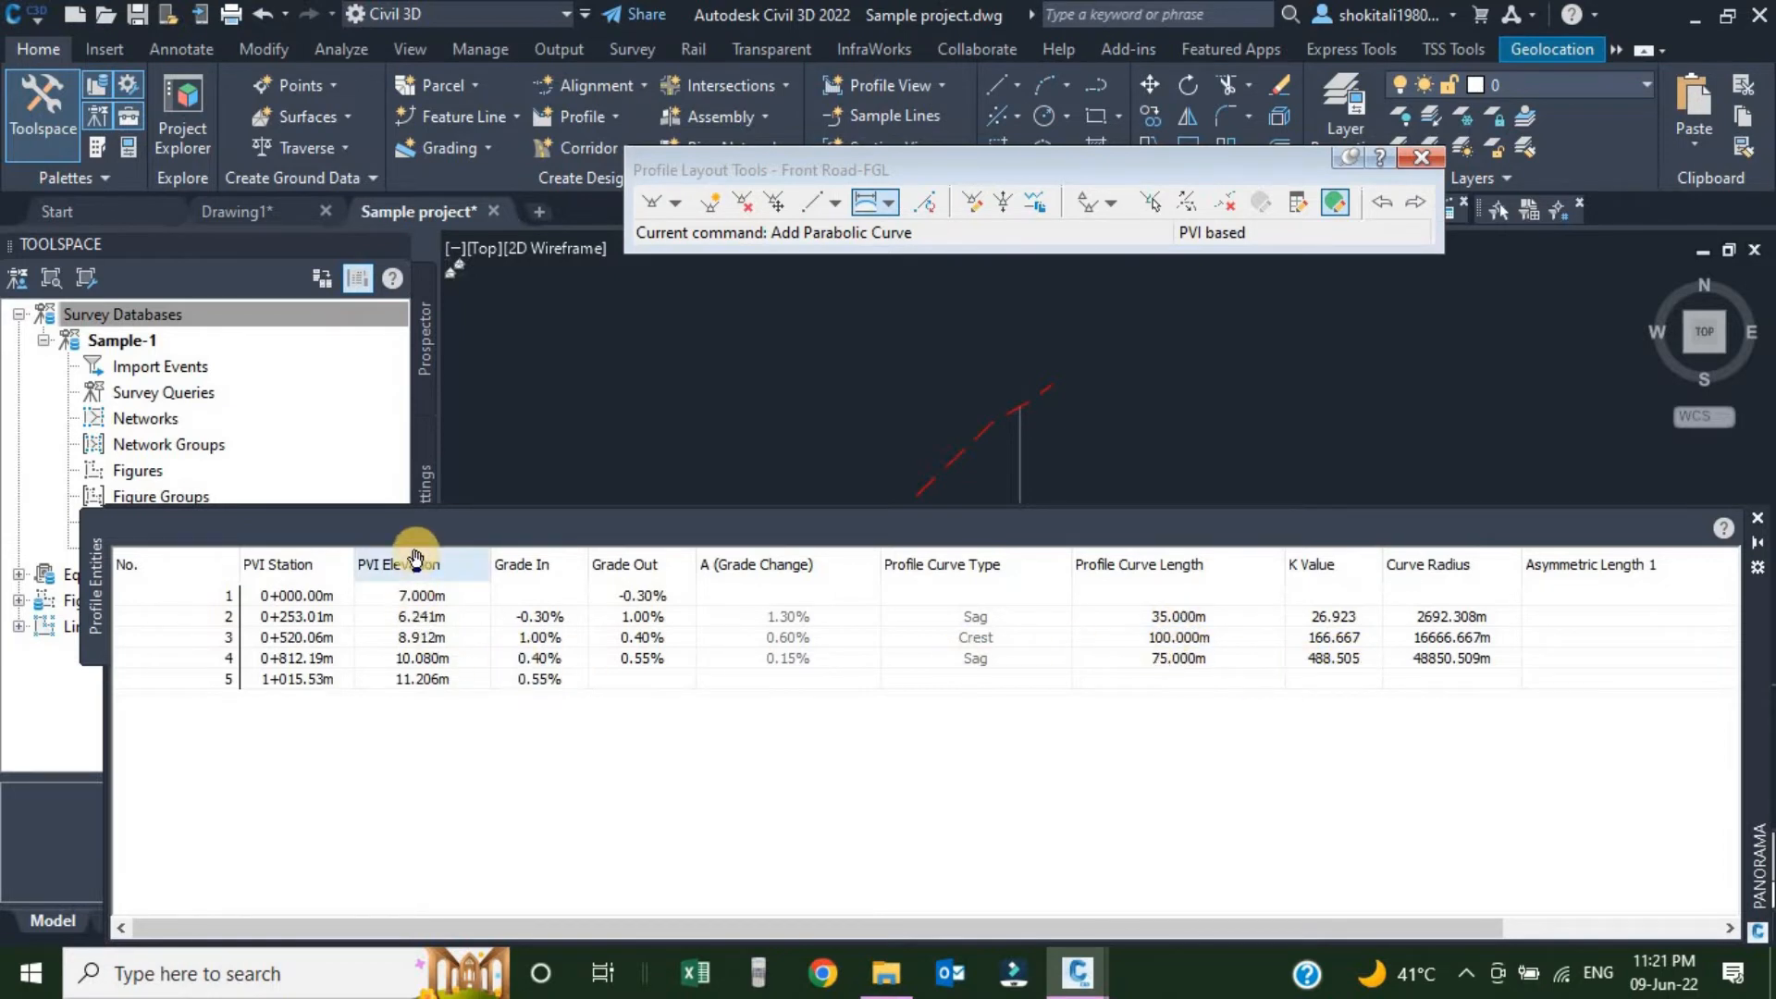
Set the PVI station to 0+250 for PVI 2 and to 0+525 for PVI 3.
left_click(297, 619)
left_click(295, 617)
type("2")
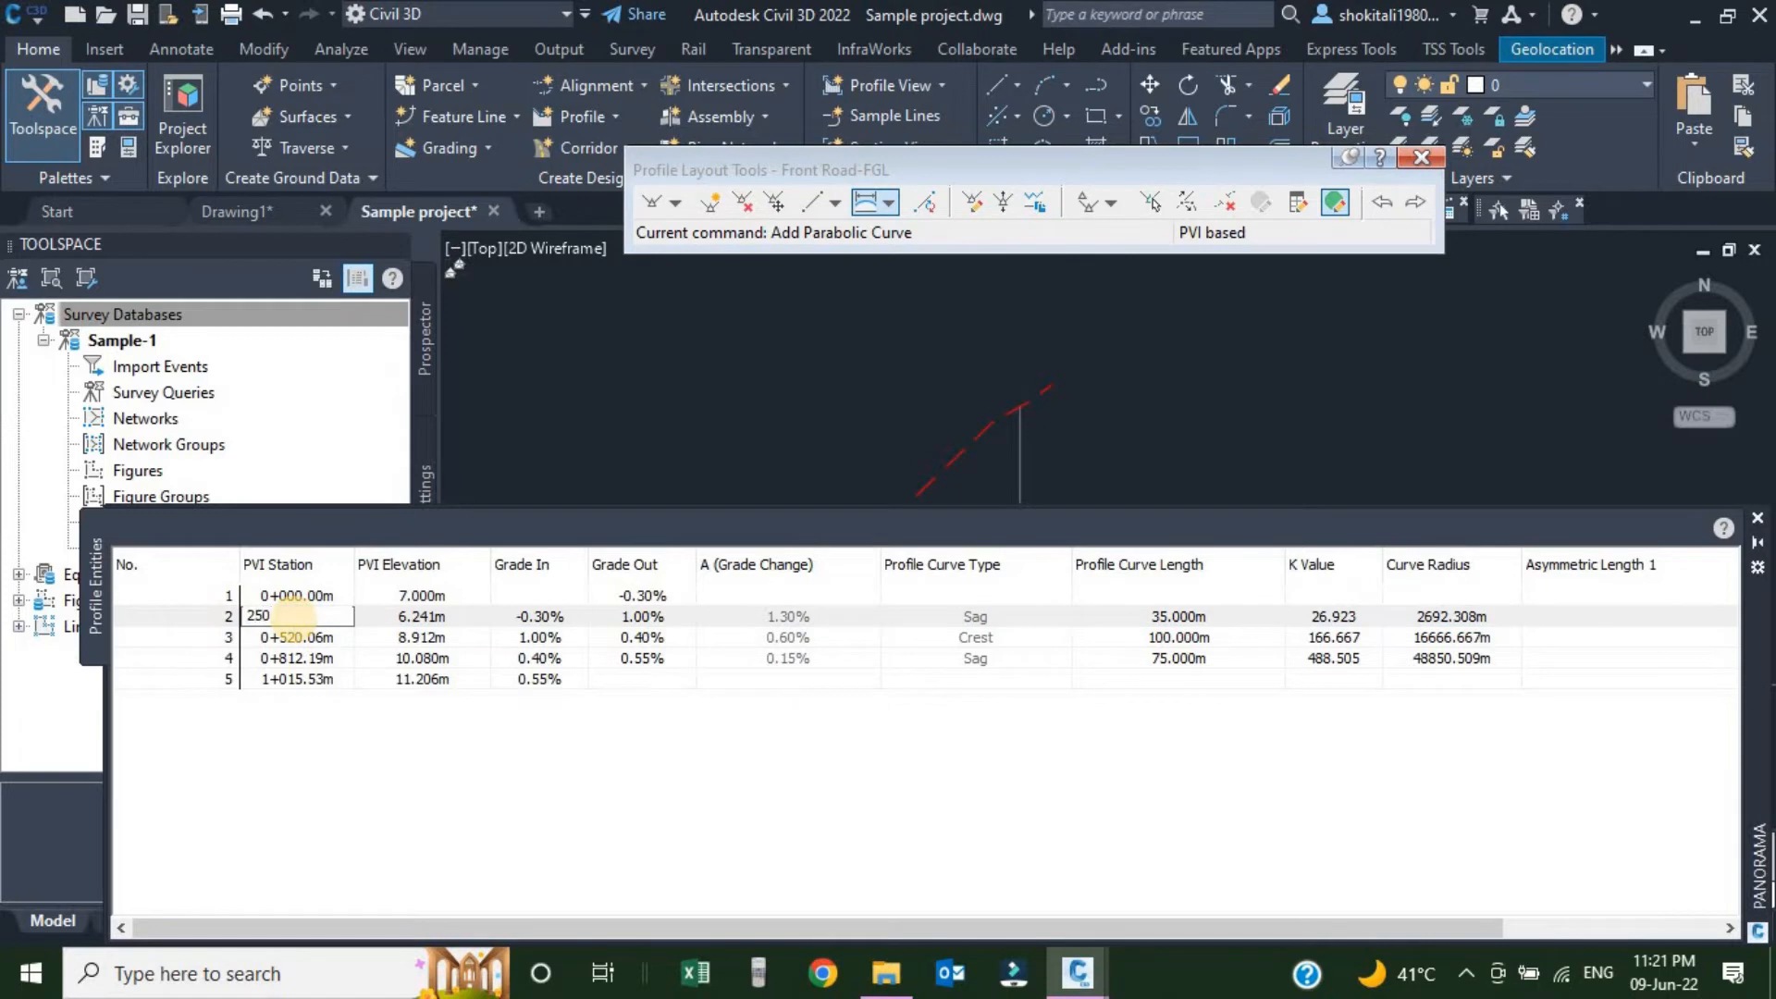
type("50")
key("Return")
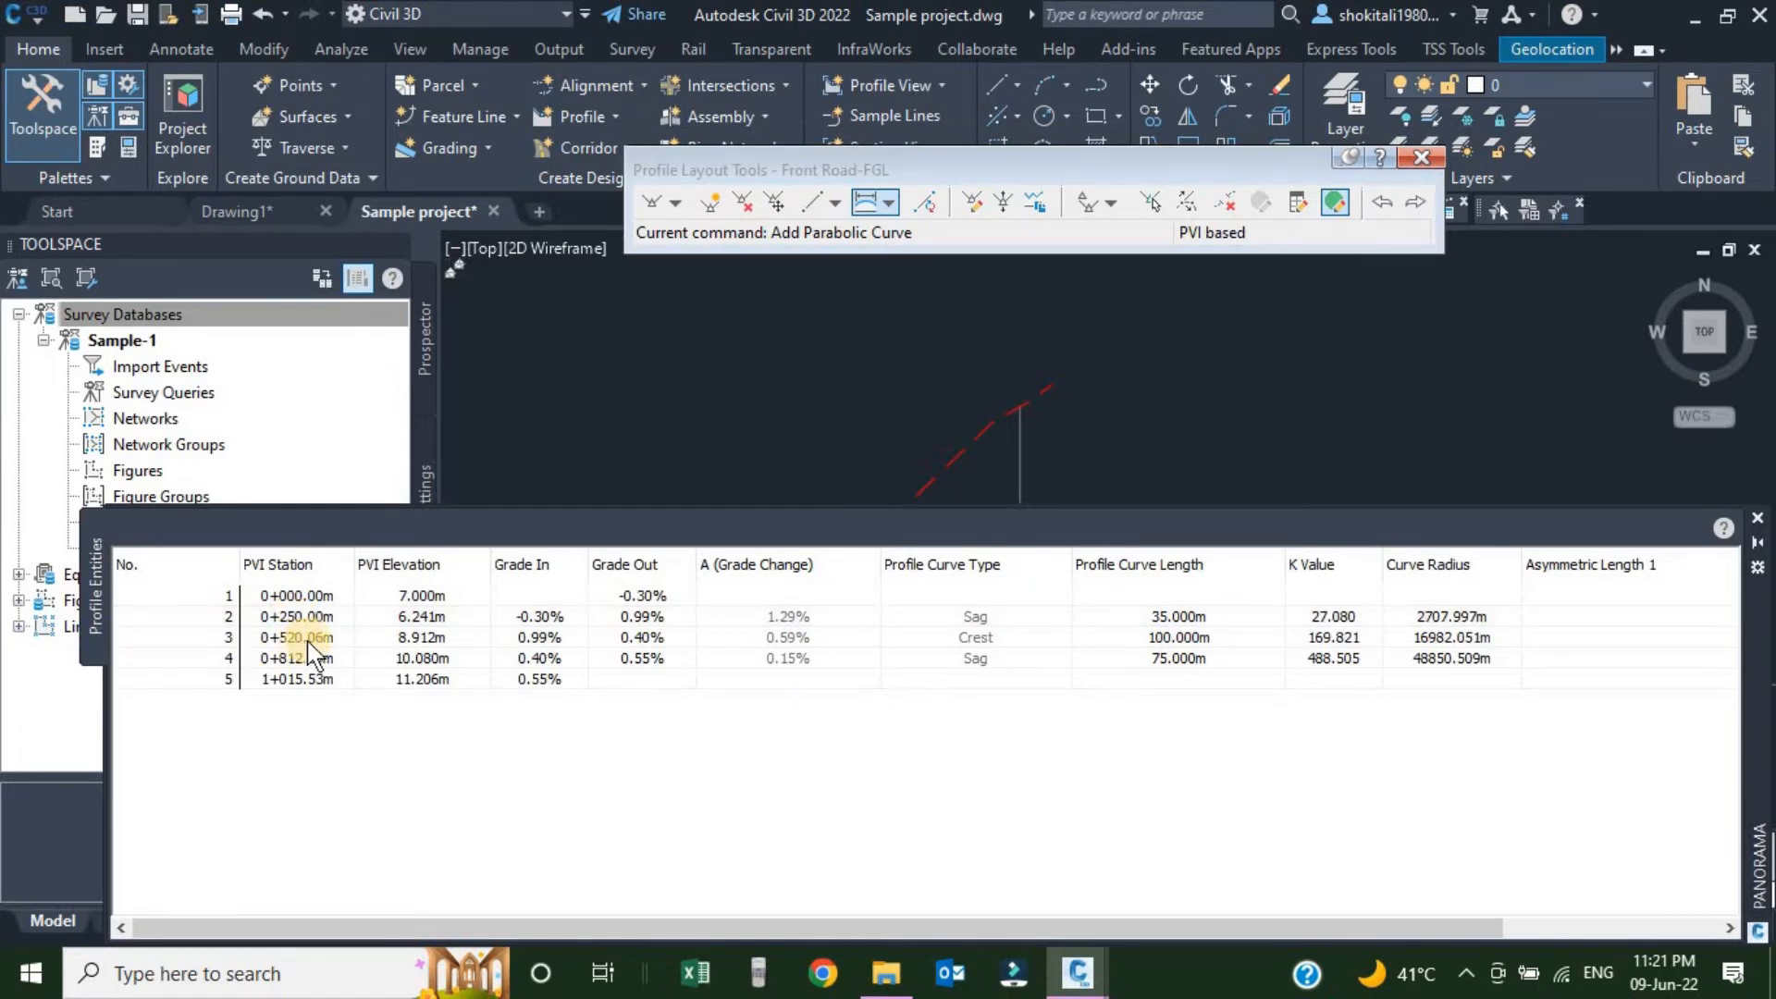
double_click(304, 638)
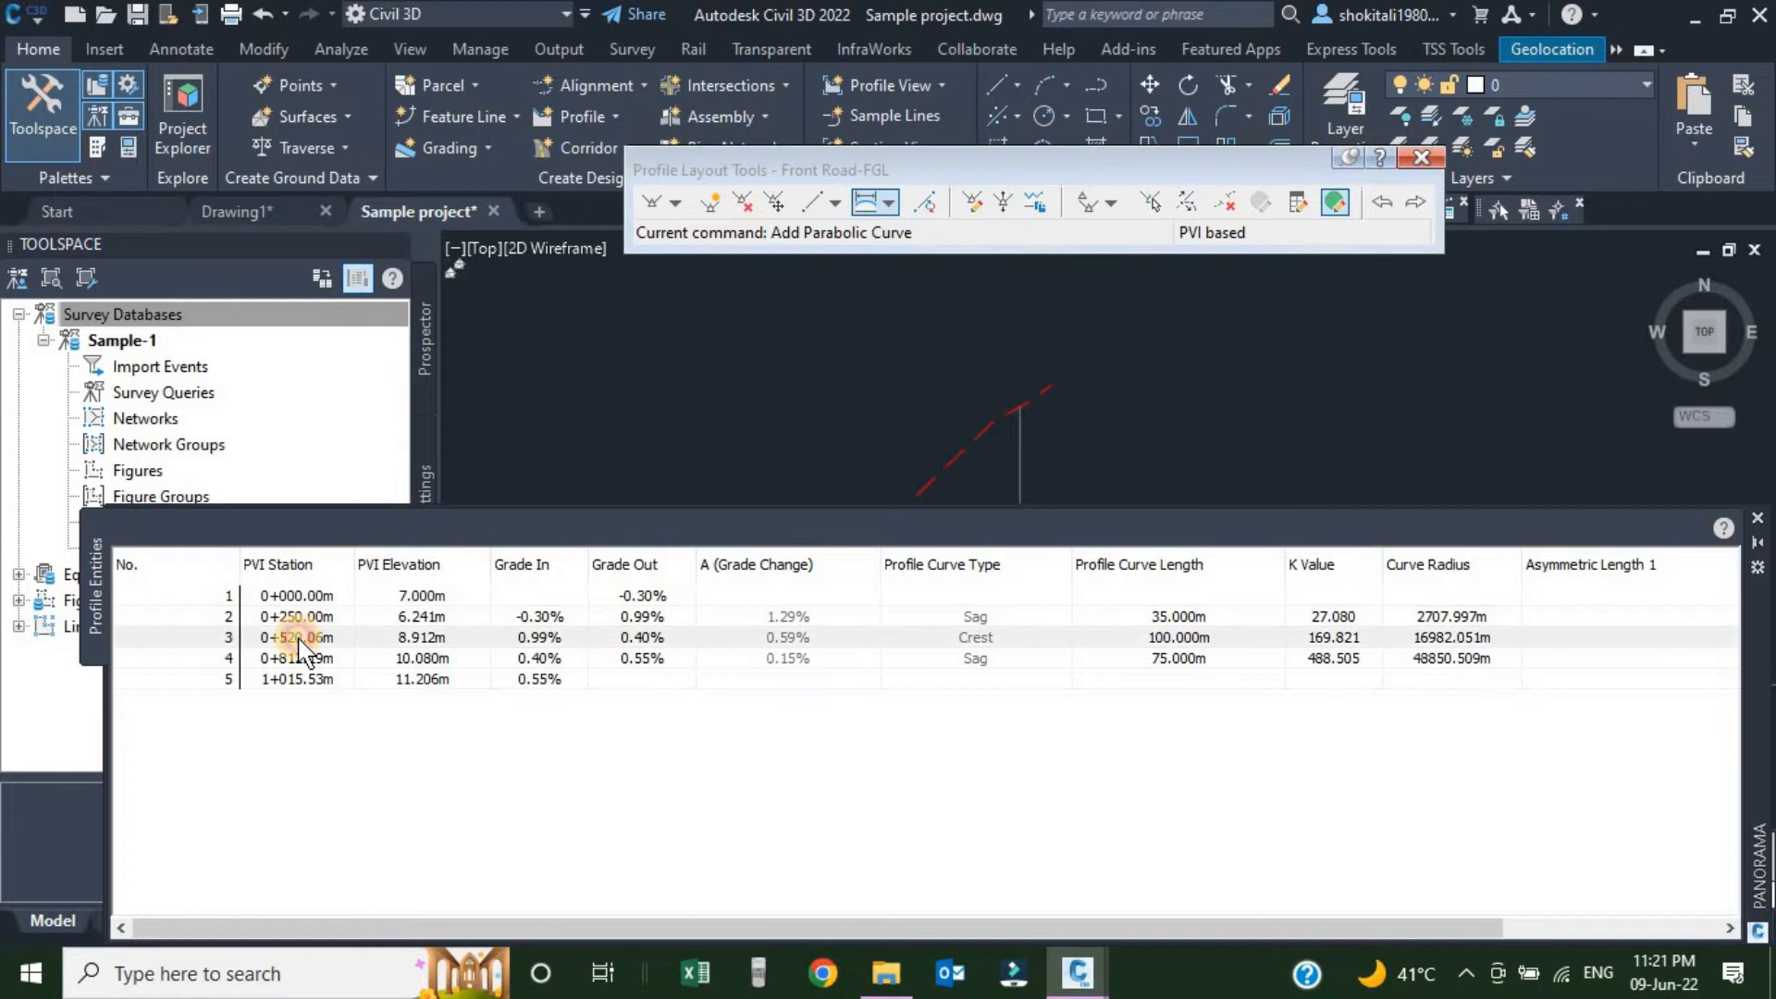
type("5")
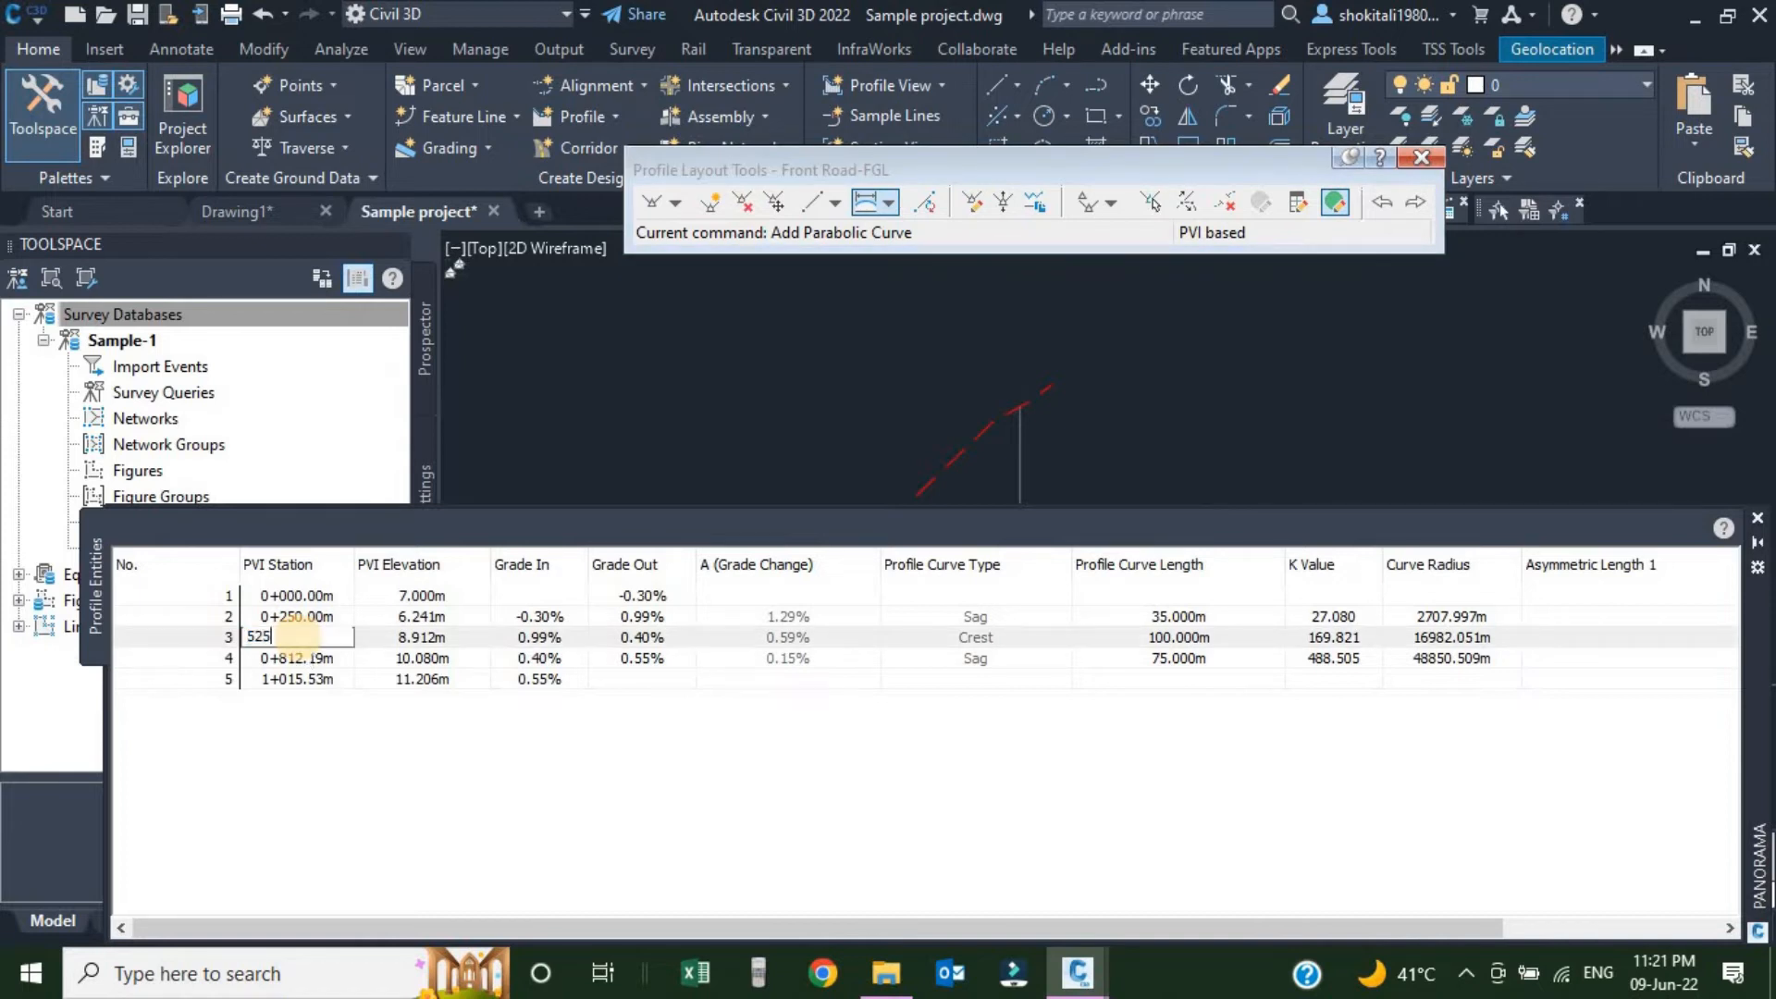
type("25")
key("Return")
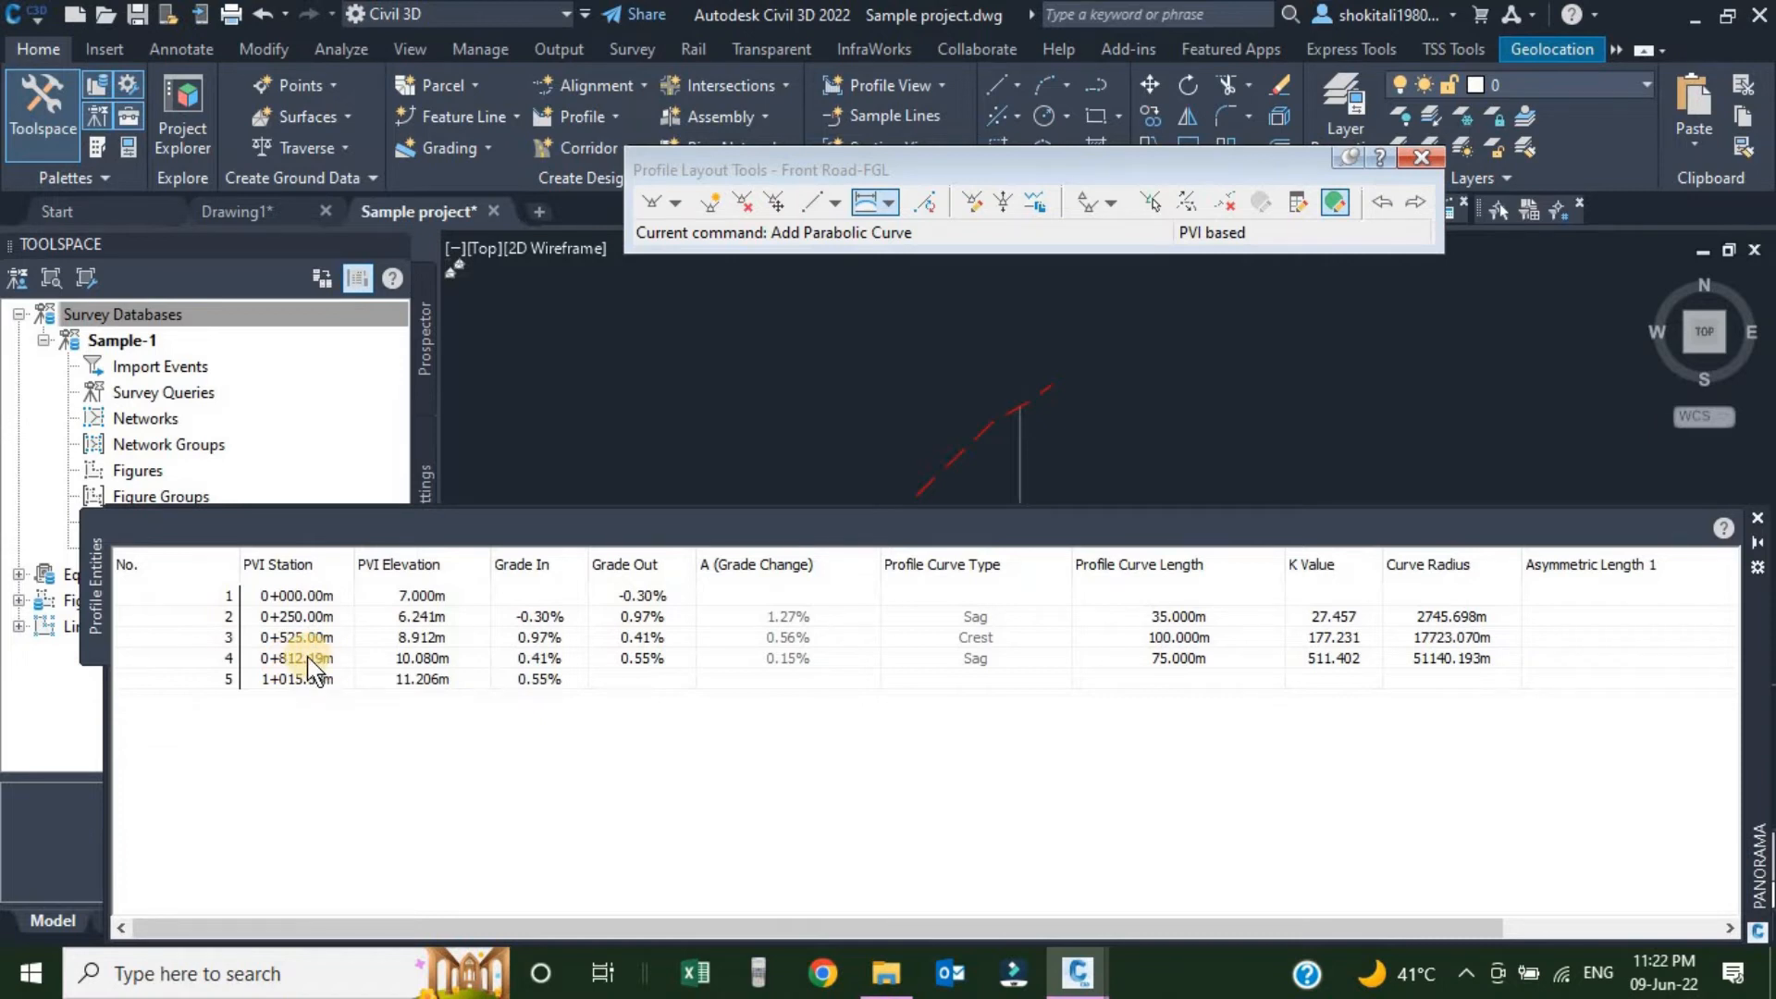
Set the PVI station to 0+810 for PVI 4 and to 1+016 for PVI 5.
left_click(308, 658)
left_click(306, 658)
type("810")
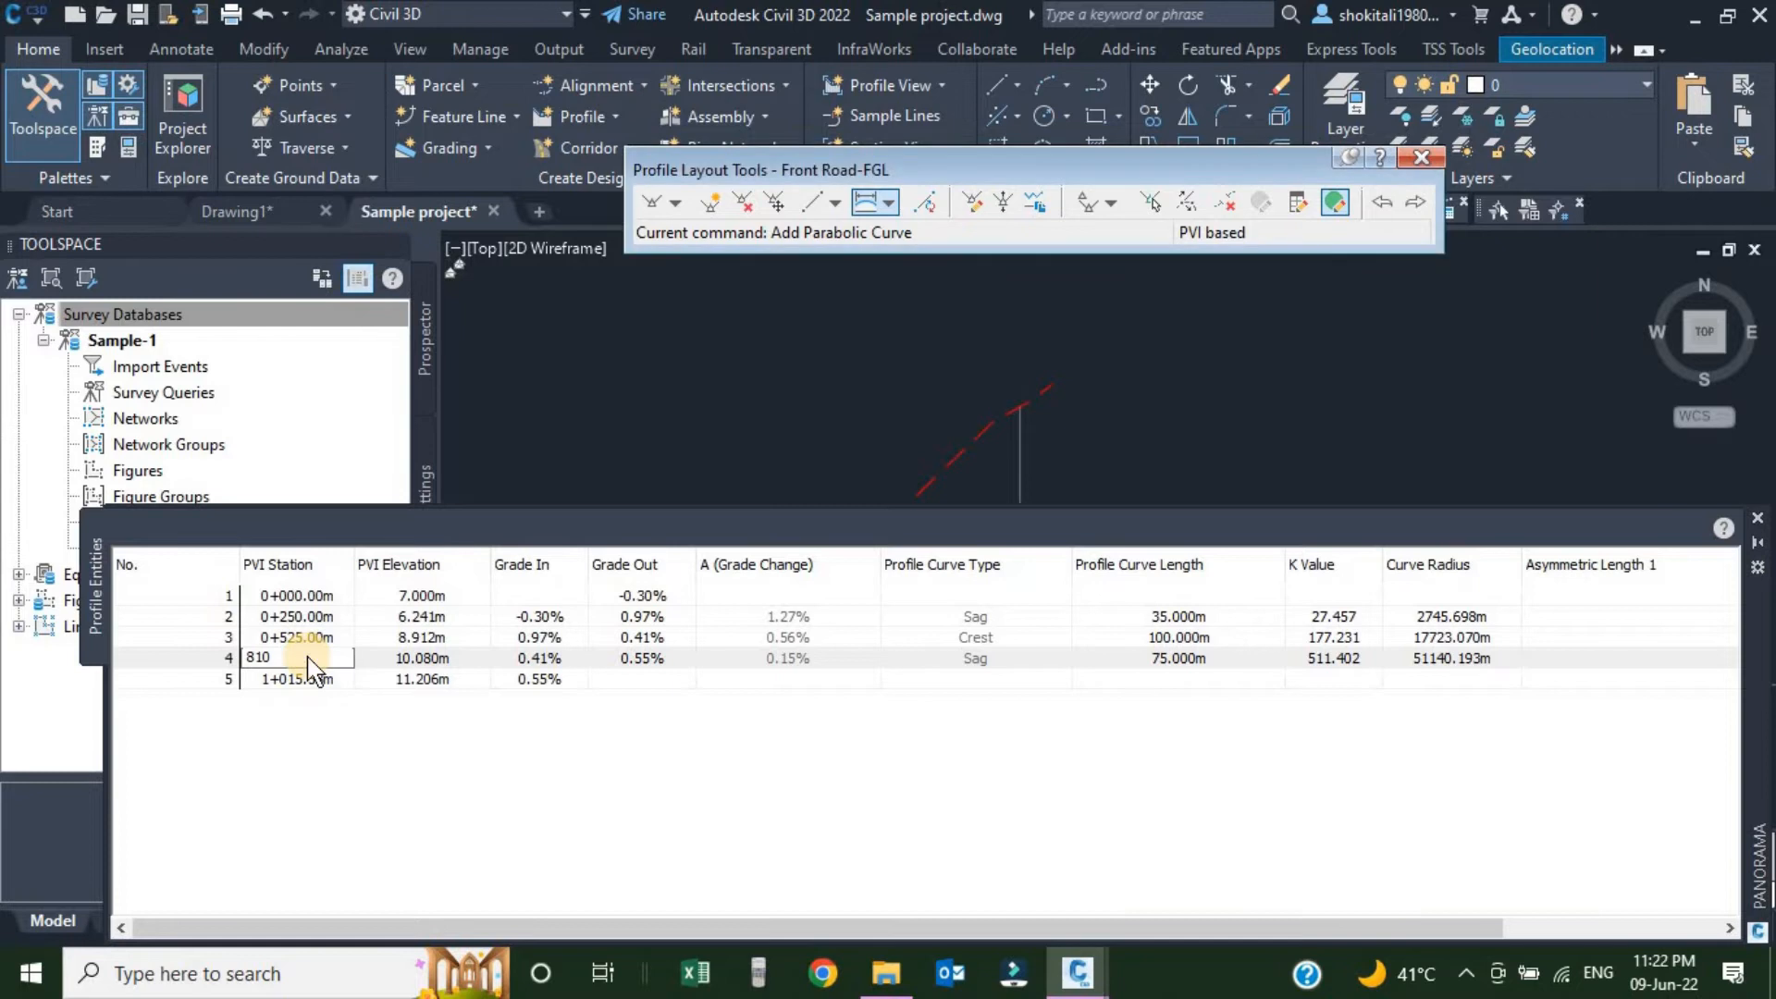
key("Return")
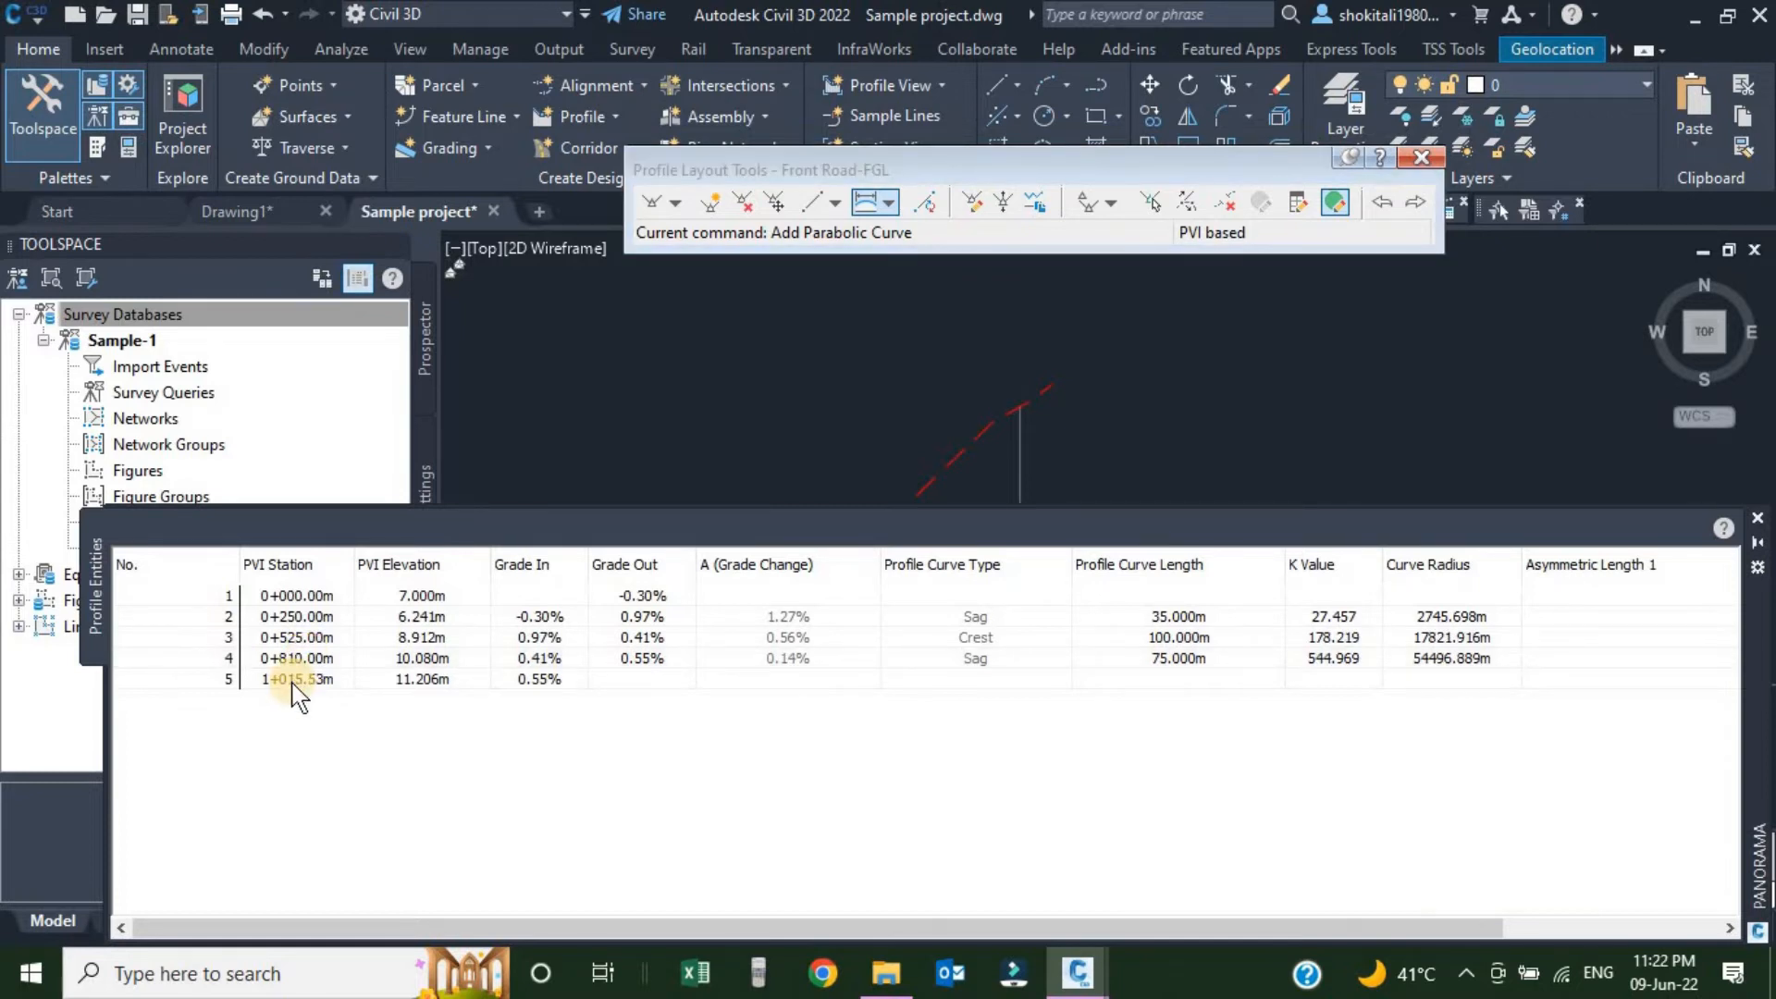
left_click(293, 681)
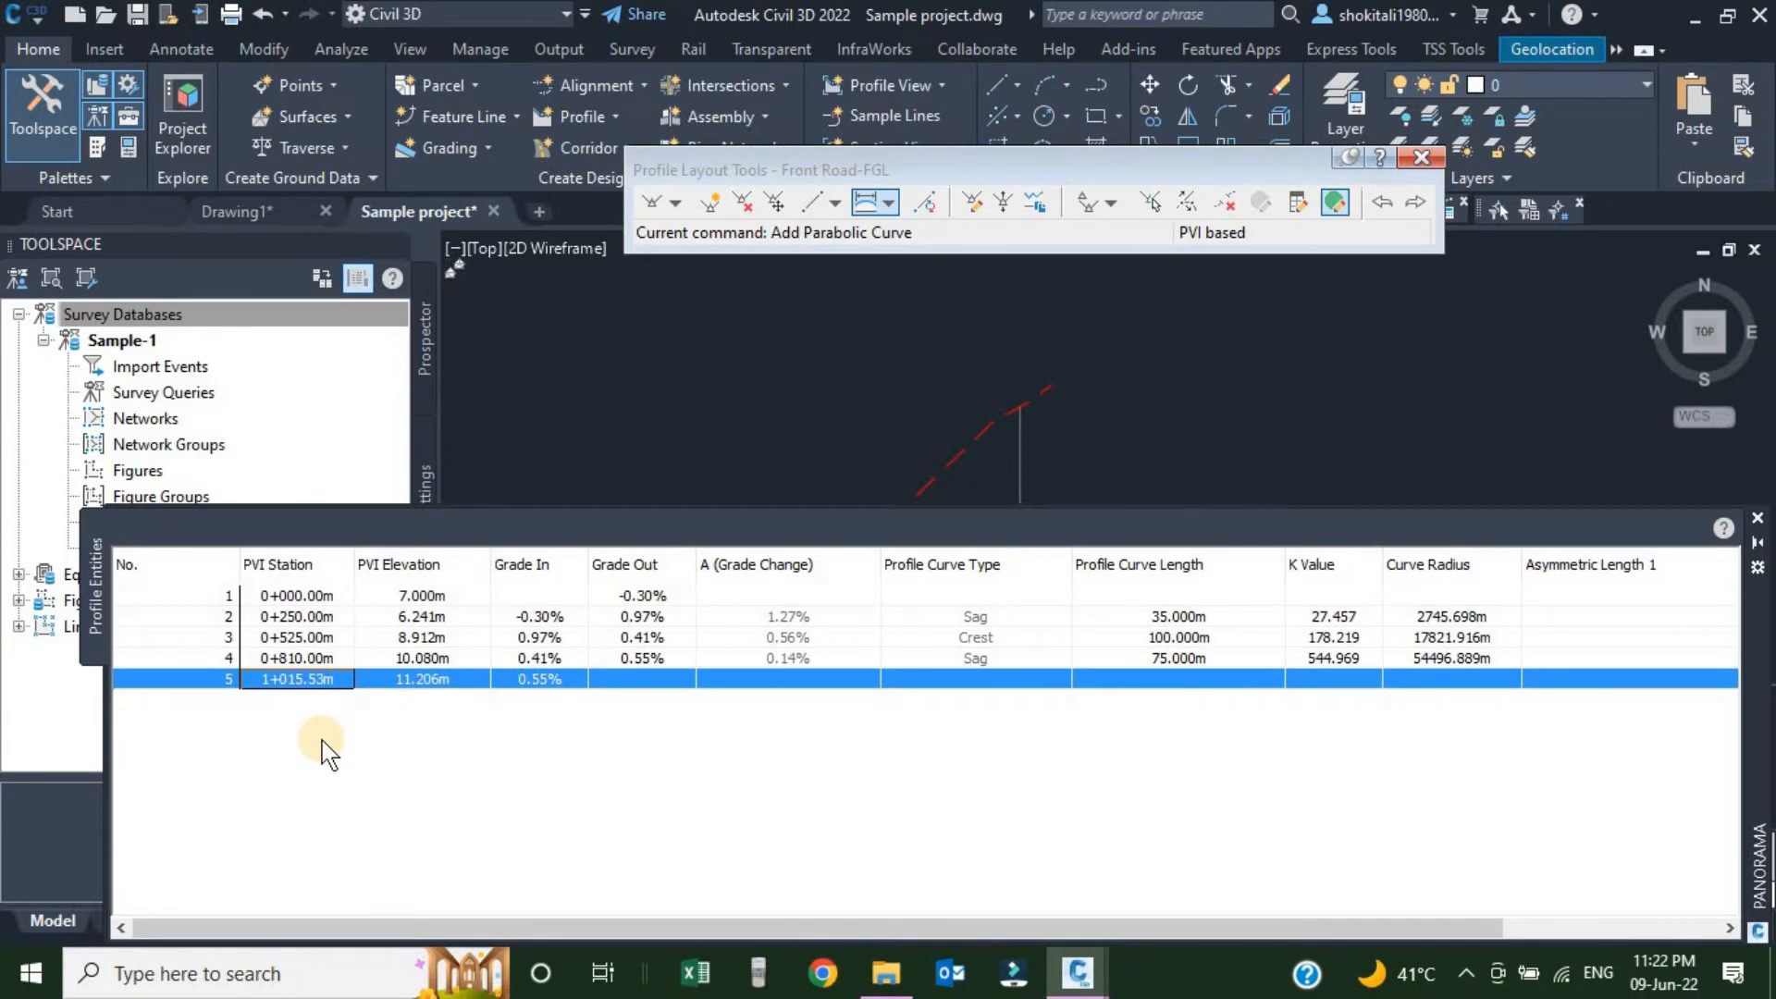
left_click(297, 678)
type("1+016")
key("Return")
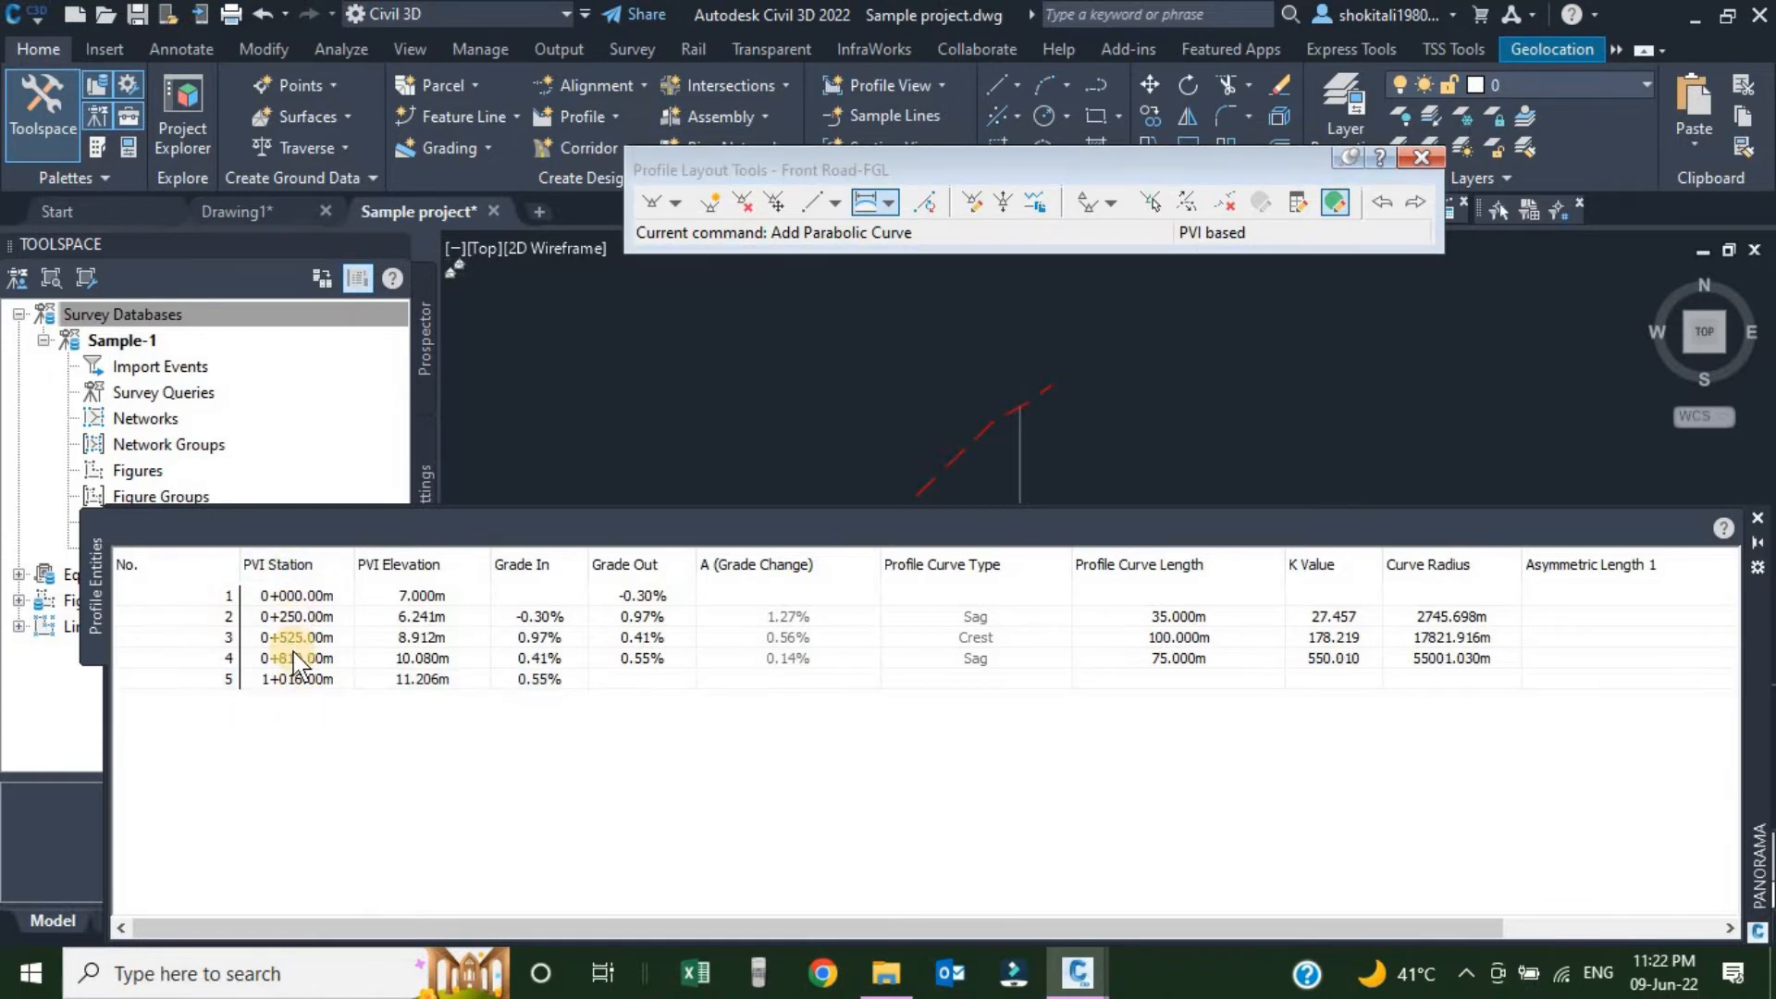
Set the PVI elevation to 6.25 m for PVI 2 and to 8.9 m for PVI 3.
left_click(421, 616)
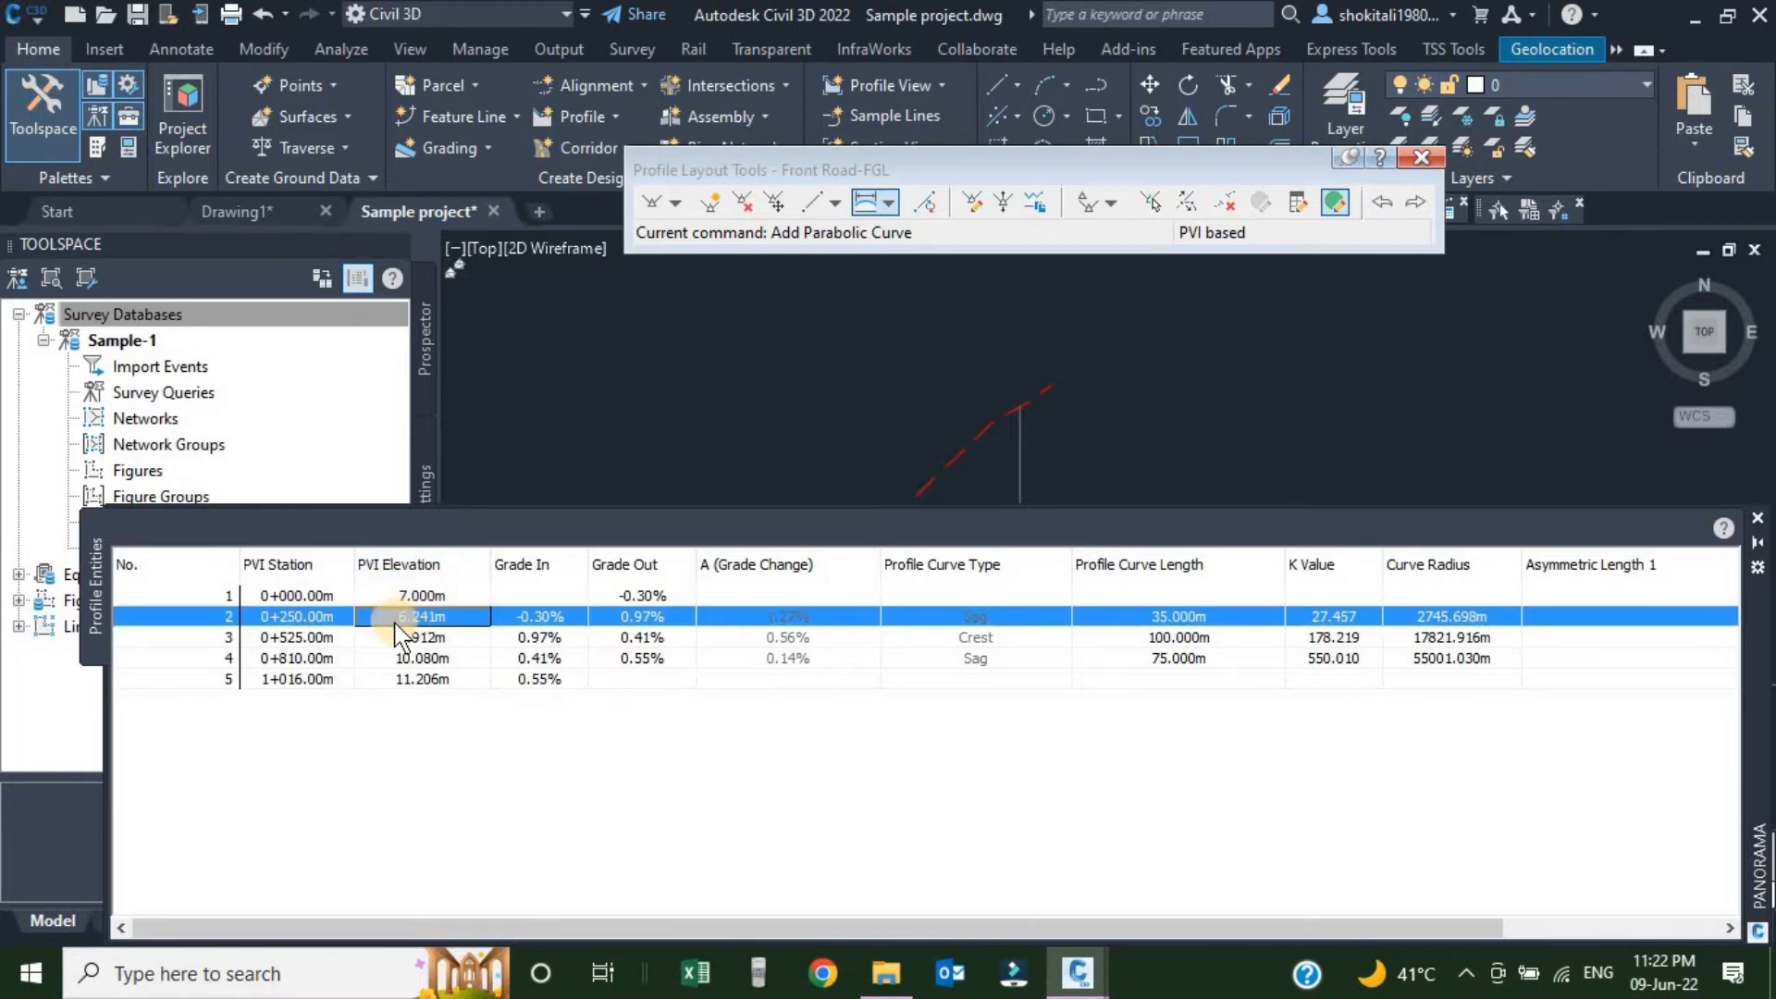
left_click(429, 617)
type("6.25")
key("Return")
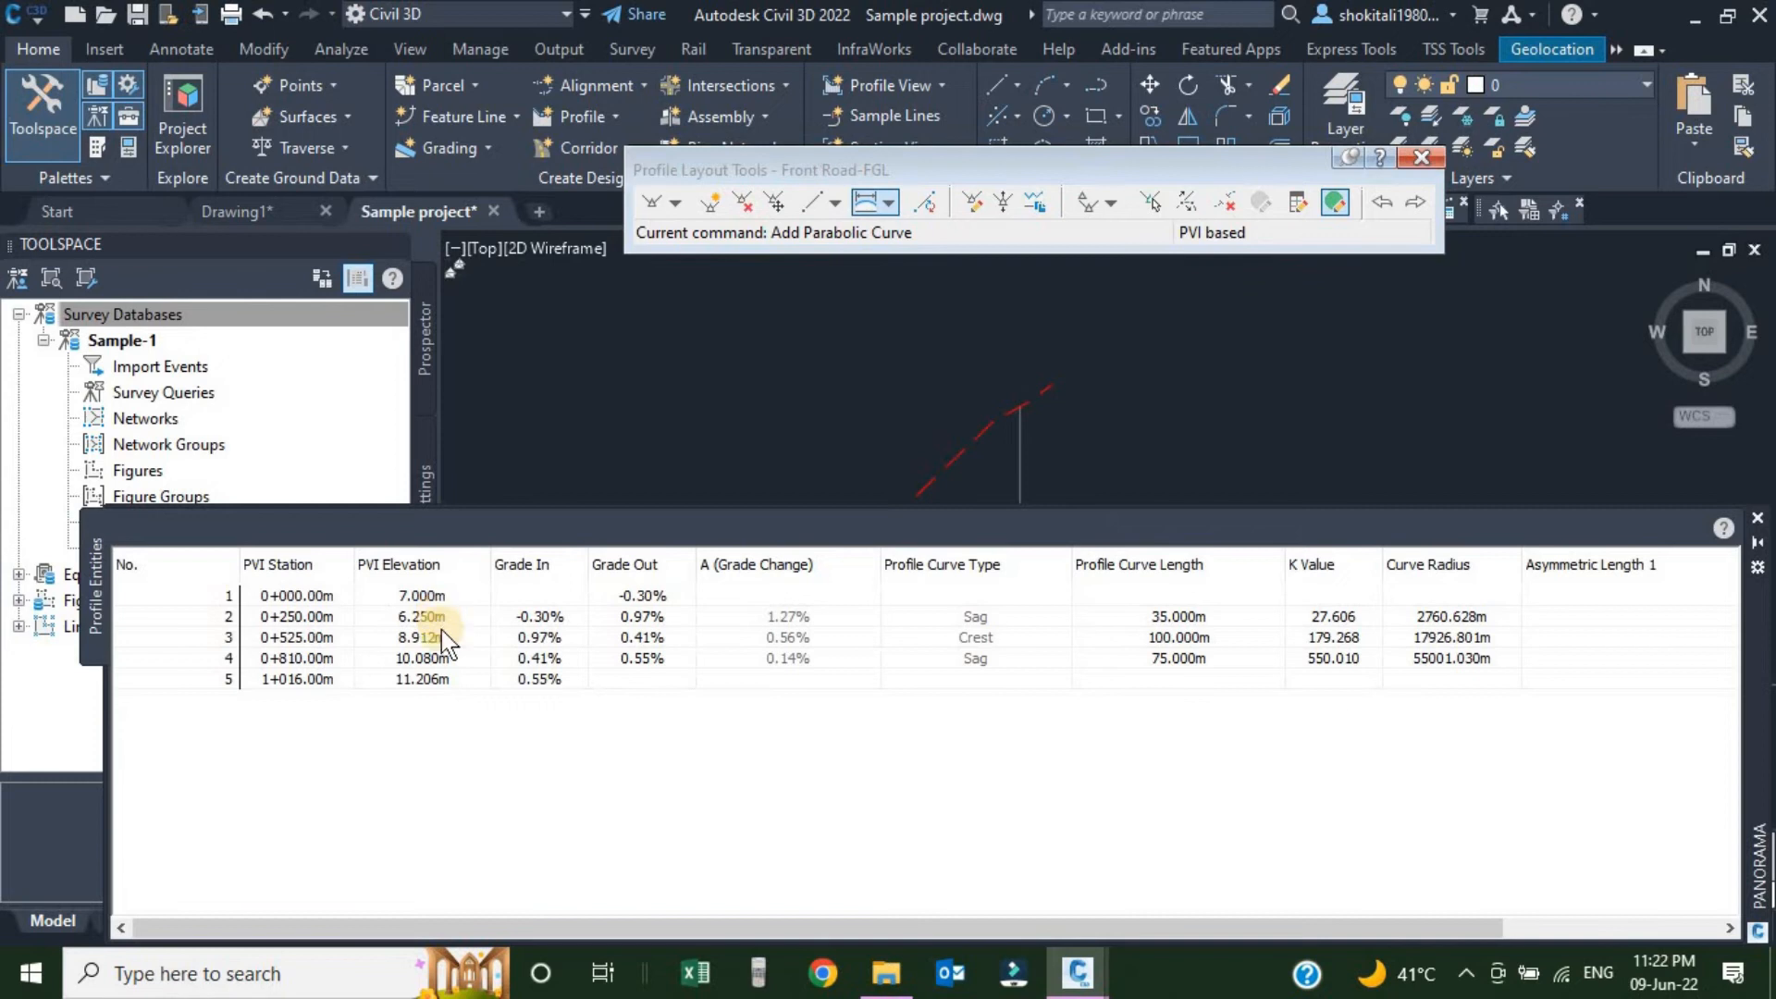
left_click(441, 635)
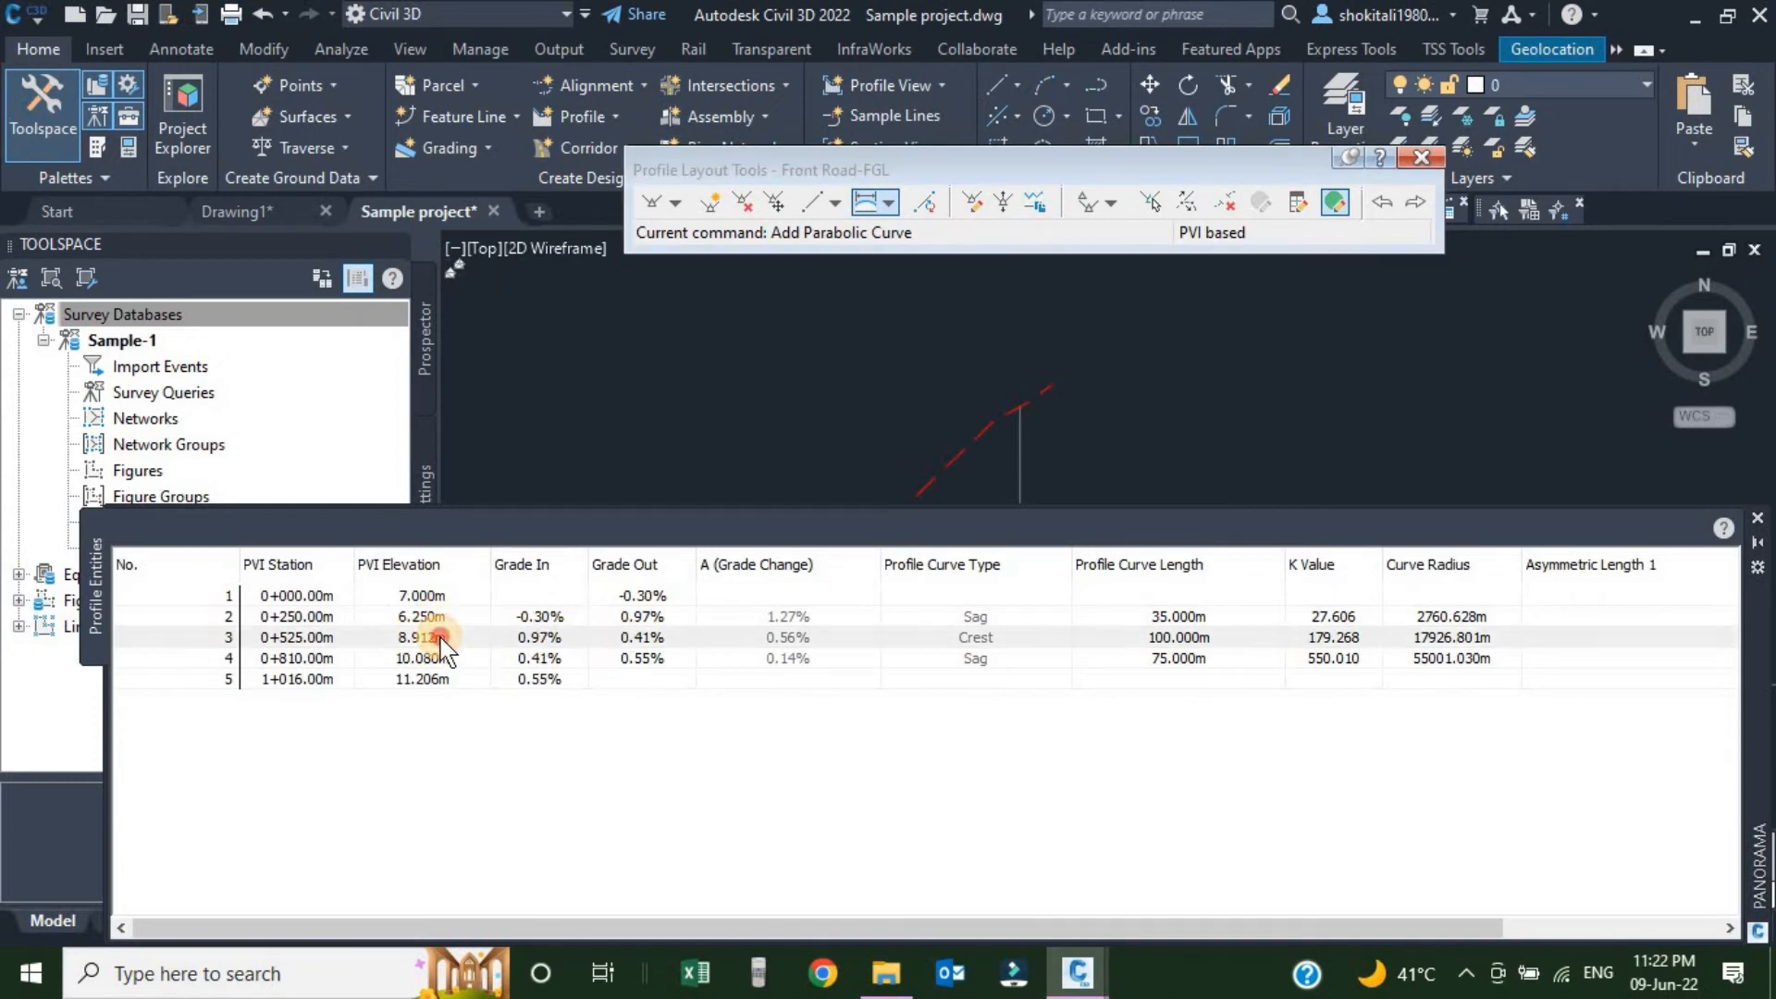
type("8.9")
key("Return")
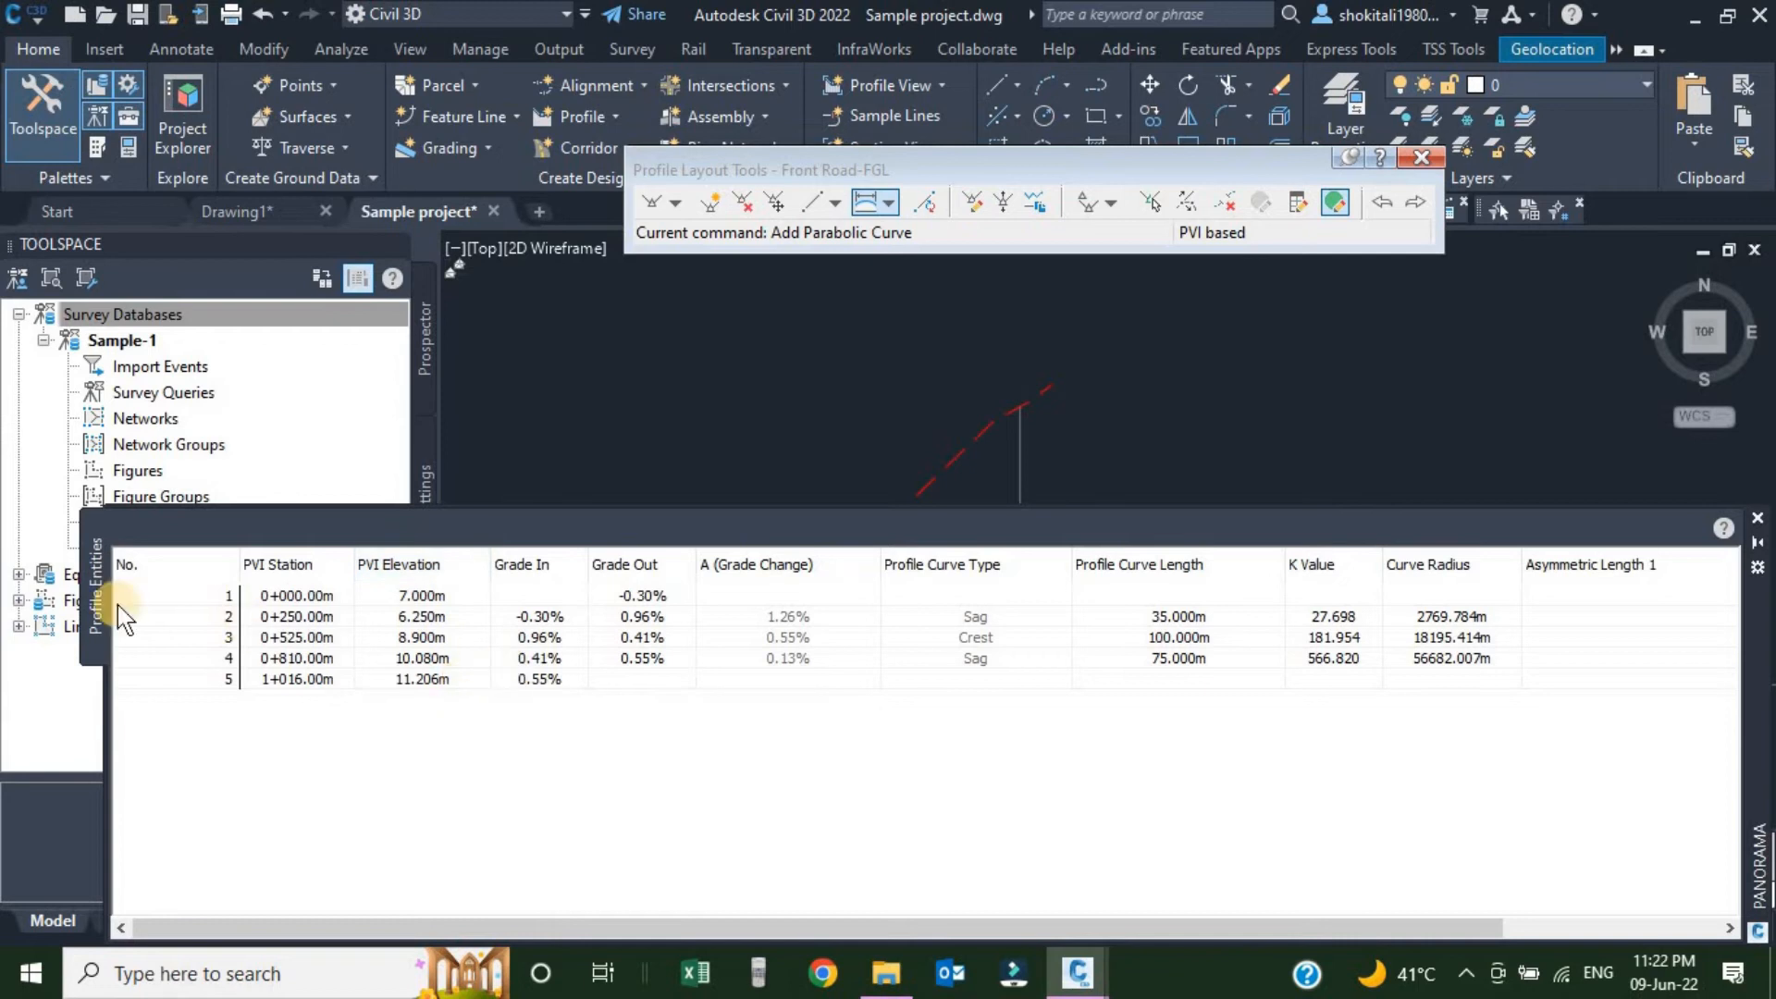
Close the profile entities table and examine the sag curve at PVI 2 in the profile view.
left_click(1758, 519)
scroll(972, 531, "down", 5)
scroll(747, 603, "down", 5)
mouse_move(647, 592)
middle_mouse_down()
mouse_move(916, 591)
mouse_move(1078, 562)
middle_mouse_up()
middle_click_drag(603, 633, 936, 620)
scroll(930, 611, "up", 3)
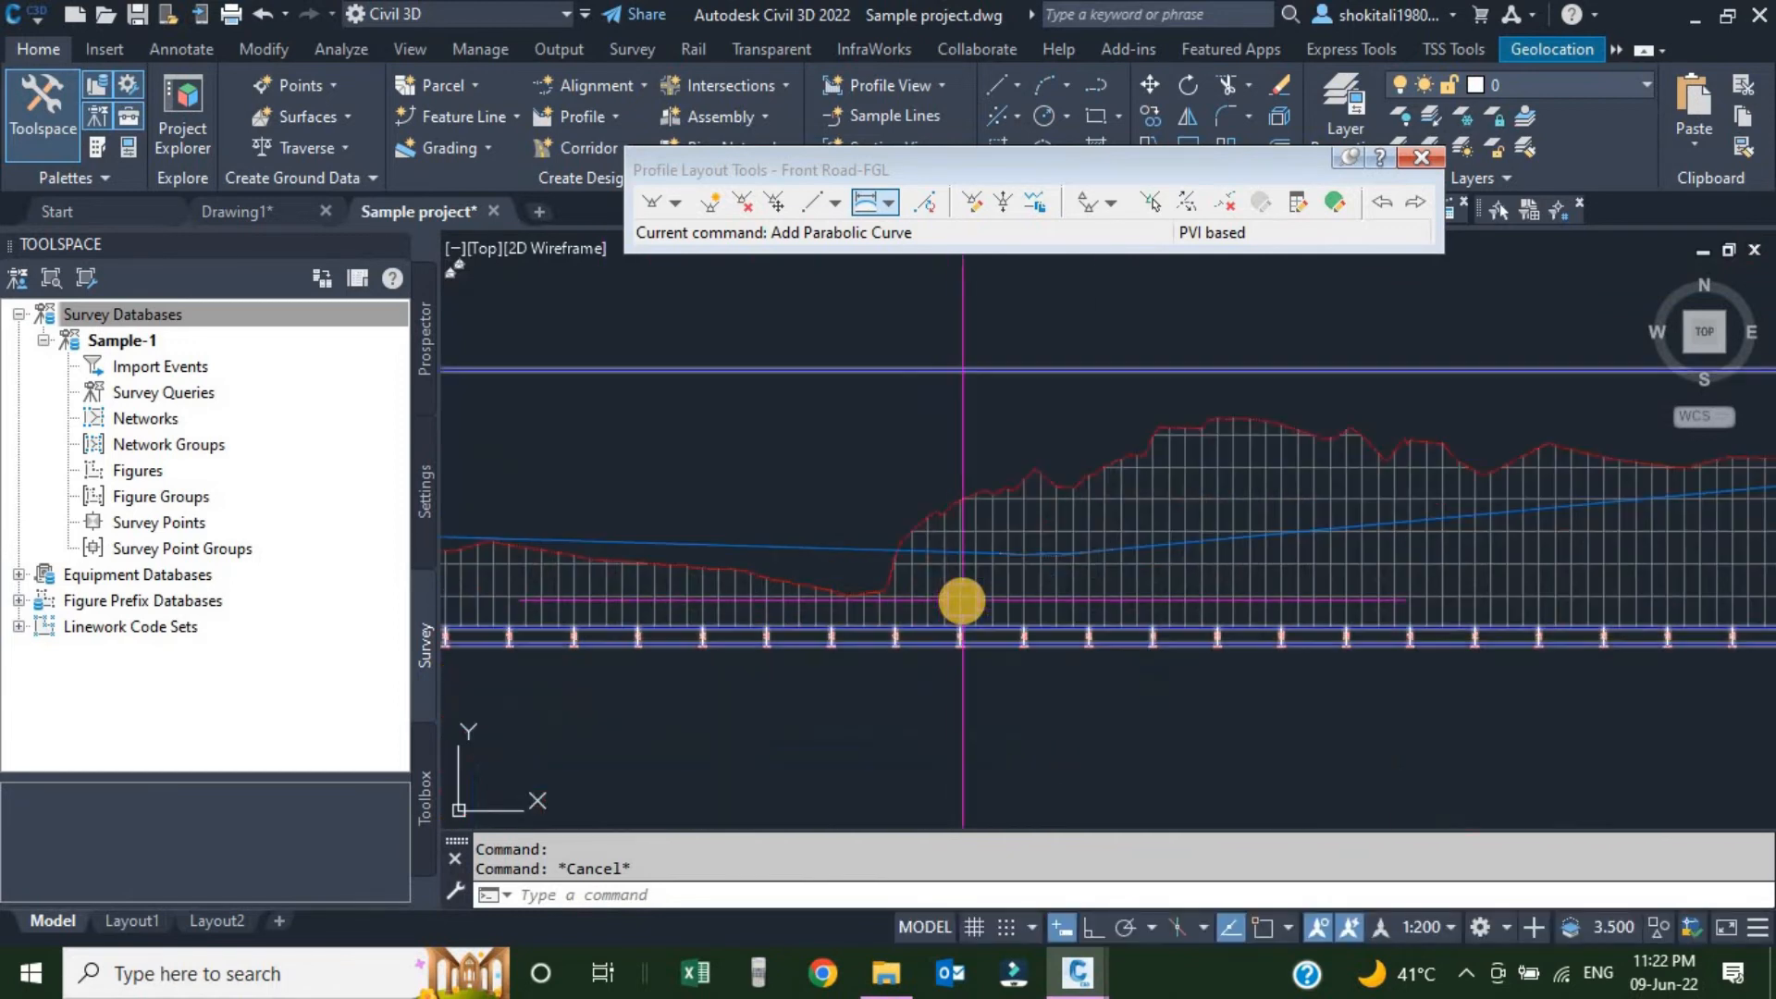
scroll(1067, 543, "up", 4)
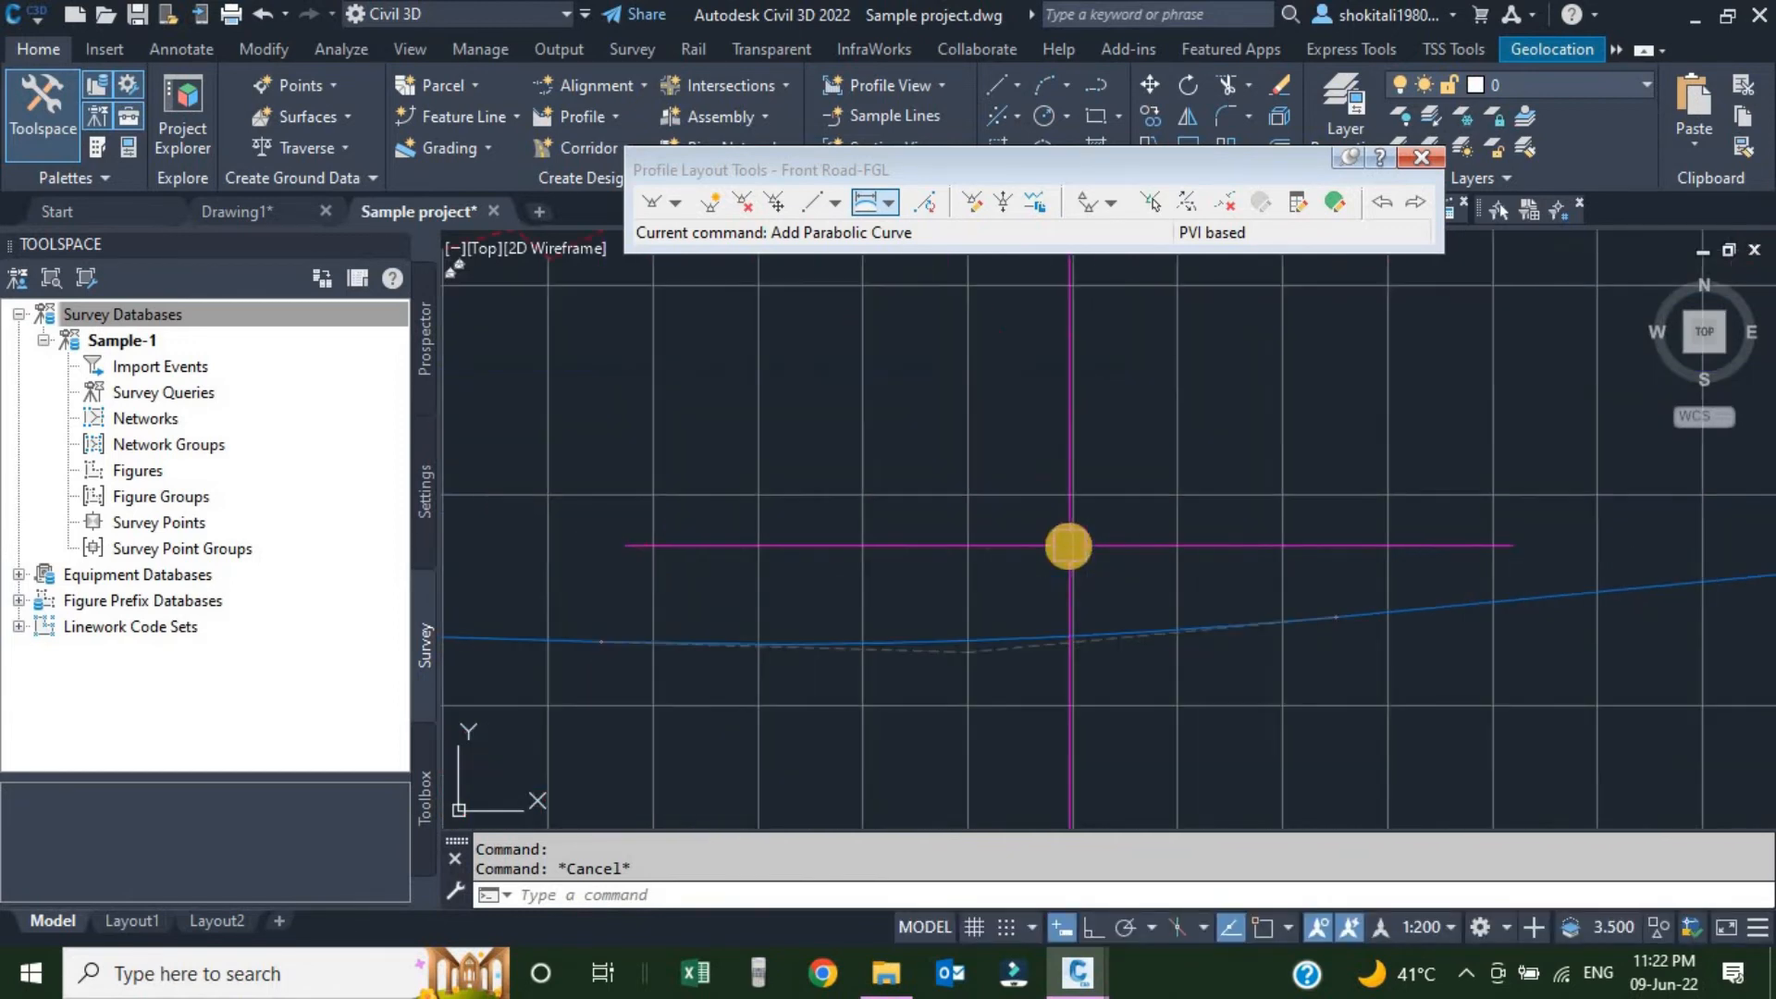
Close the profile layout tools and open the label settings of the Front Road-FGL profile.
left_click(1421, 157)
scroll(833, 599, "down", 3)
scroll(789, 619, "down", 2)
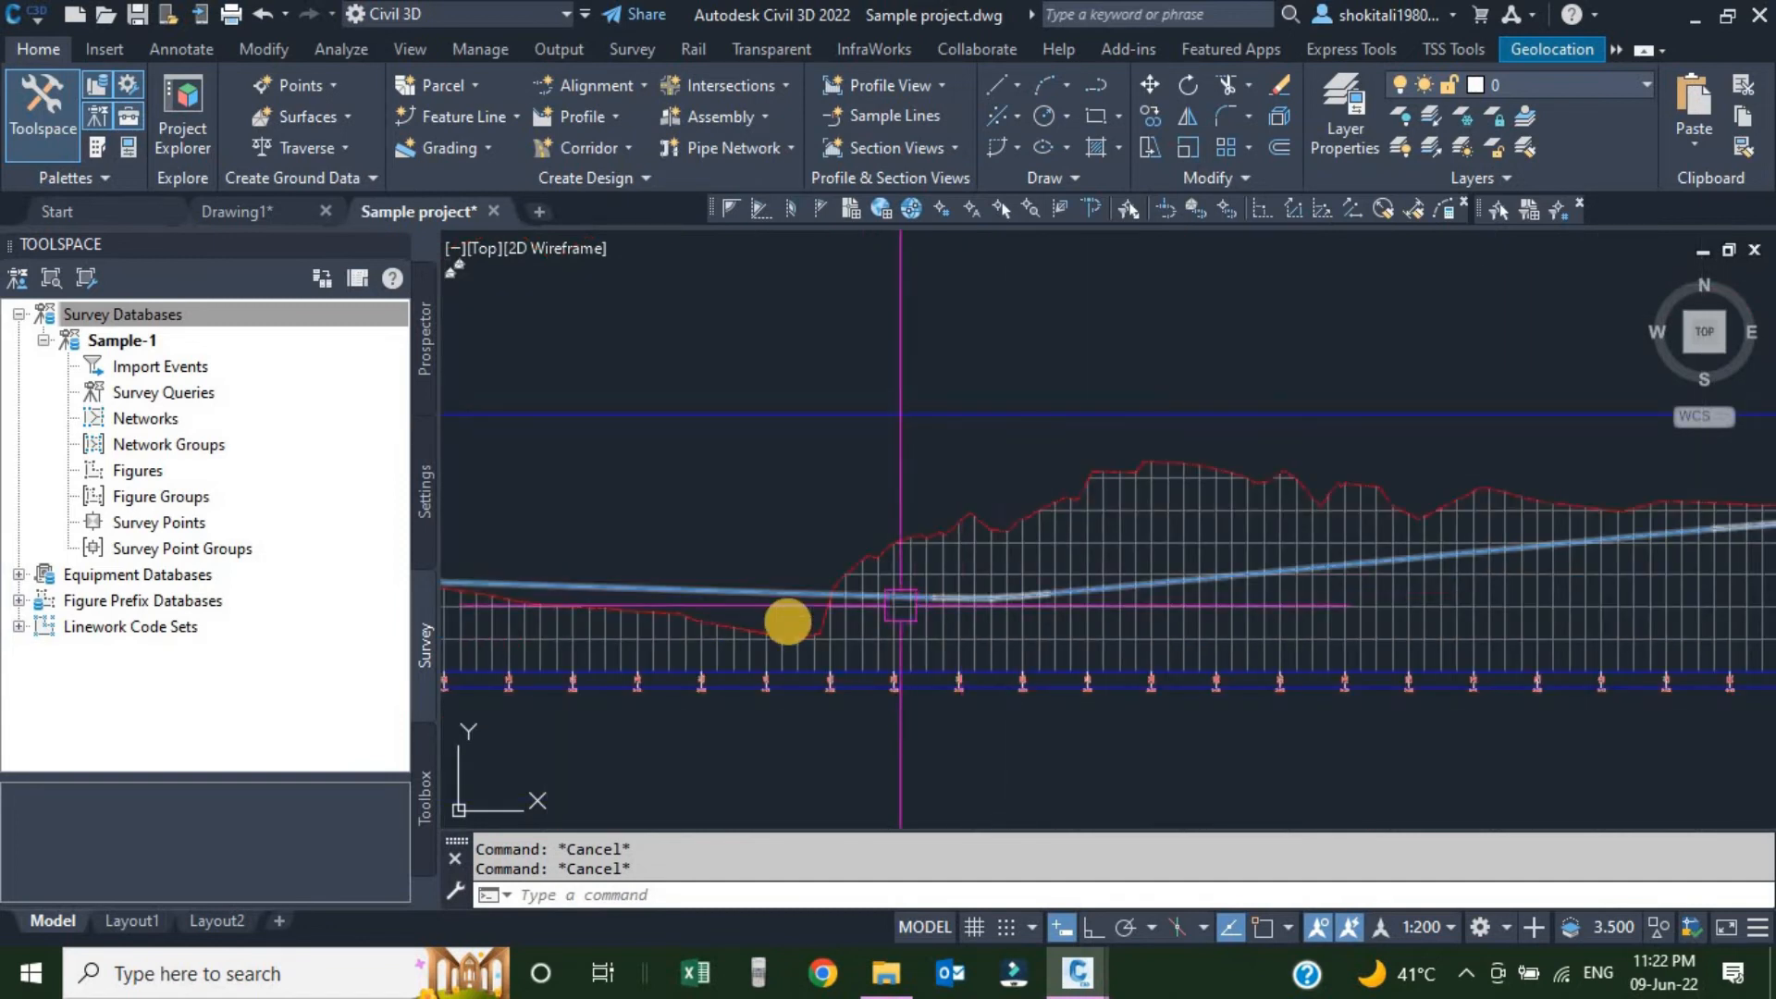
left_click(773, 576)
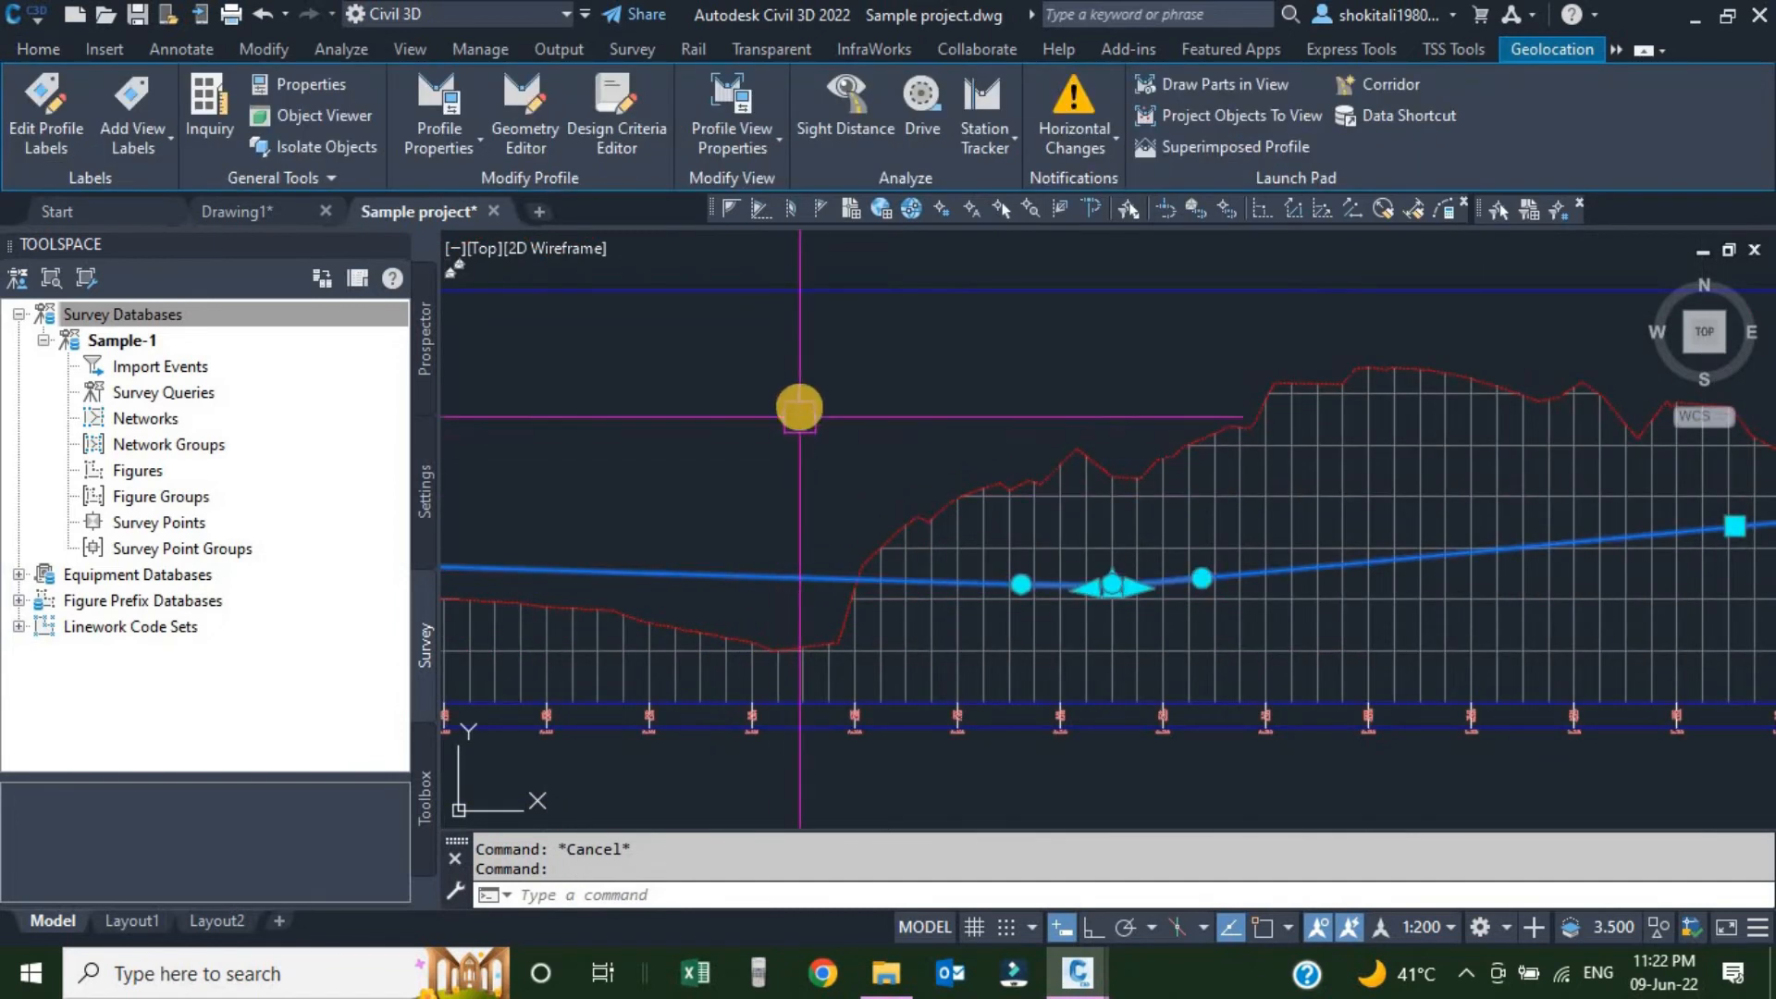
right_click(801, 407)
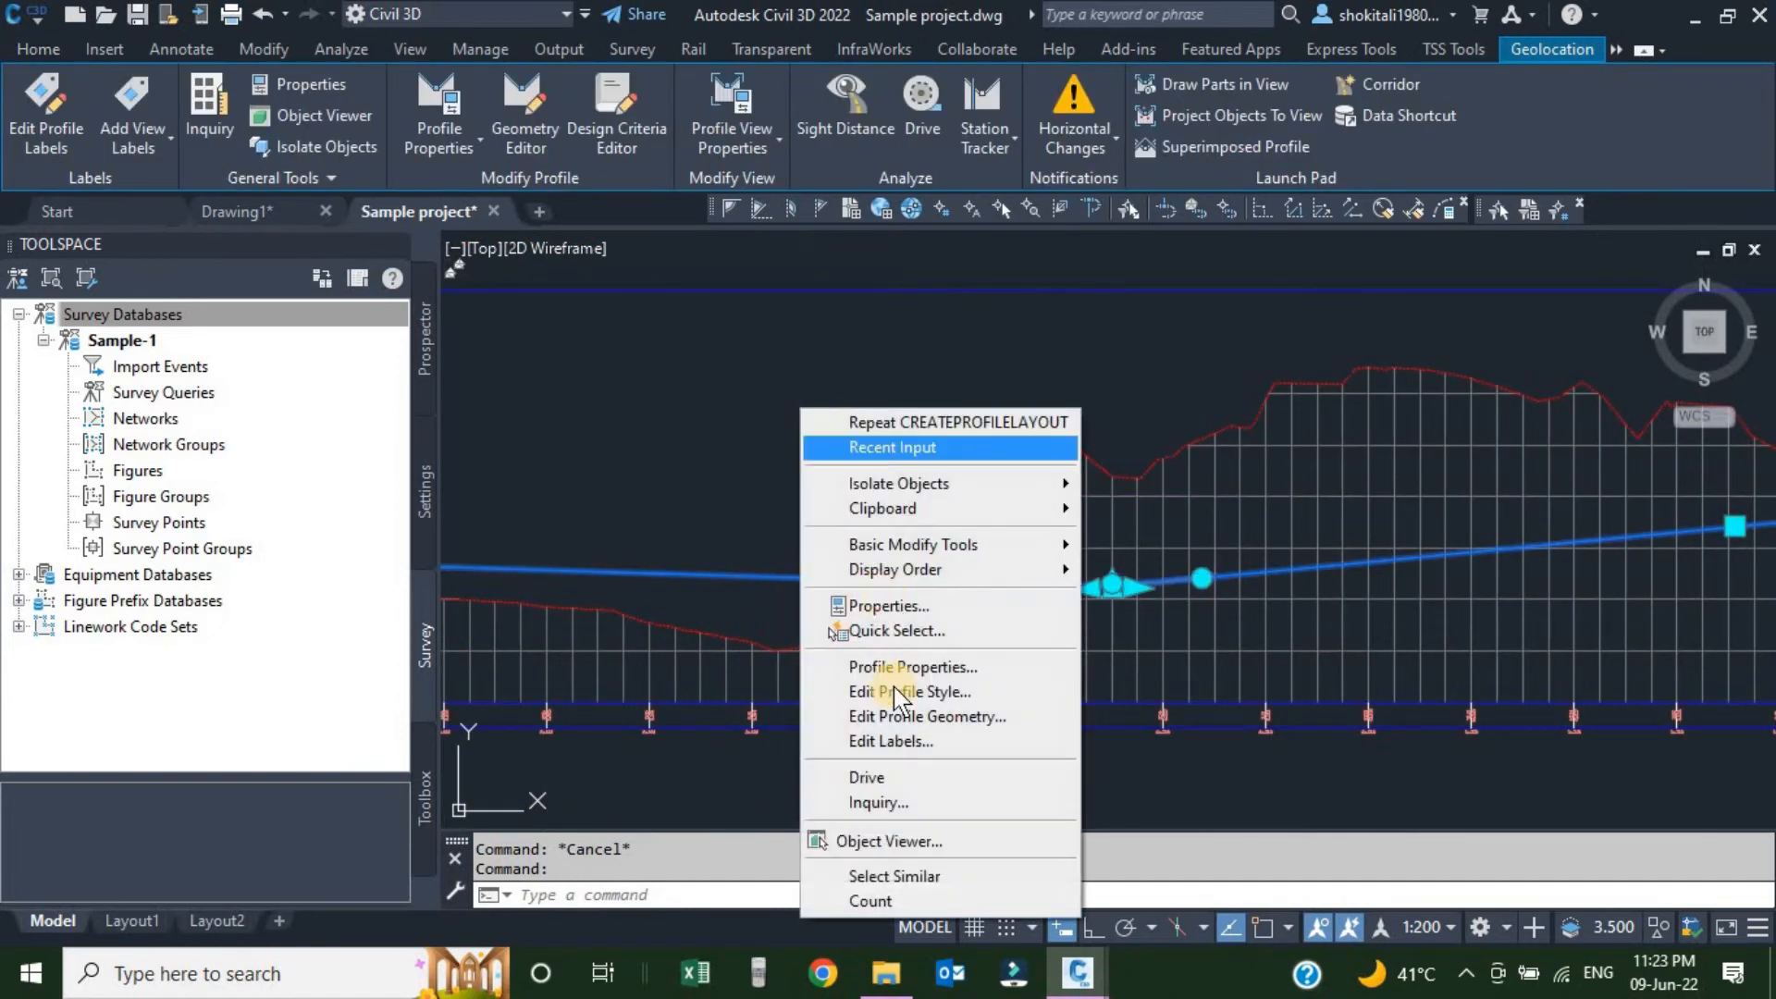
left_click(890, 744)
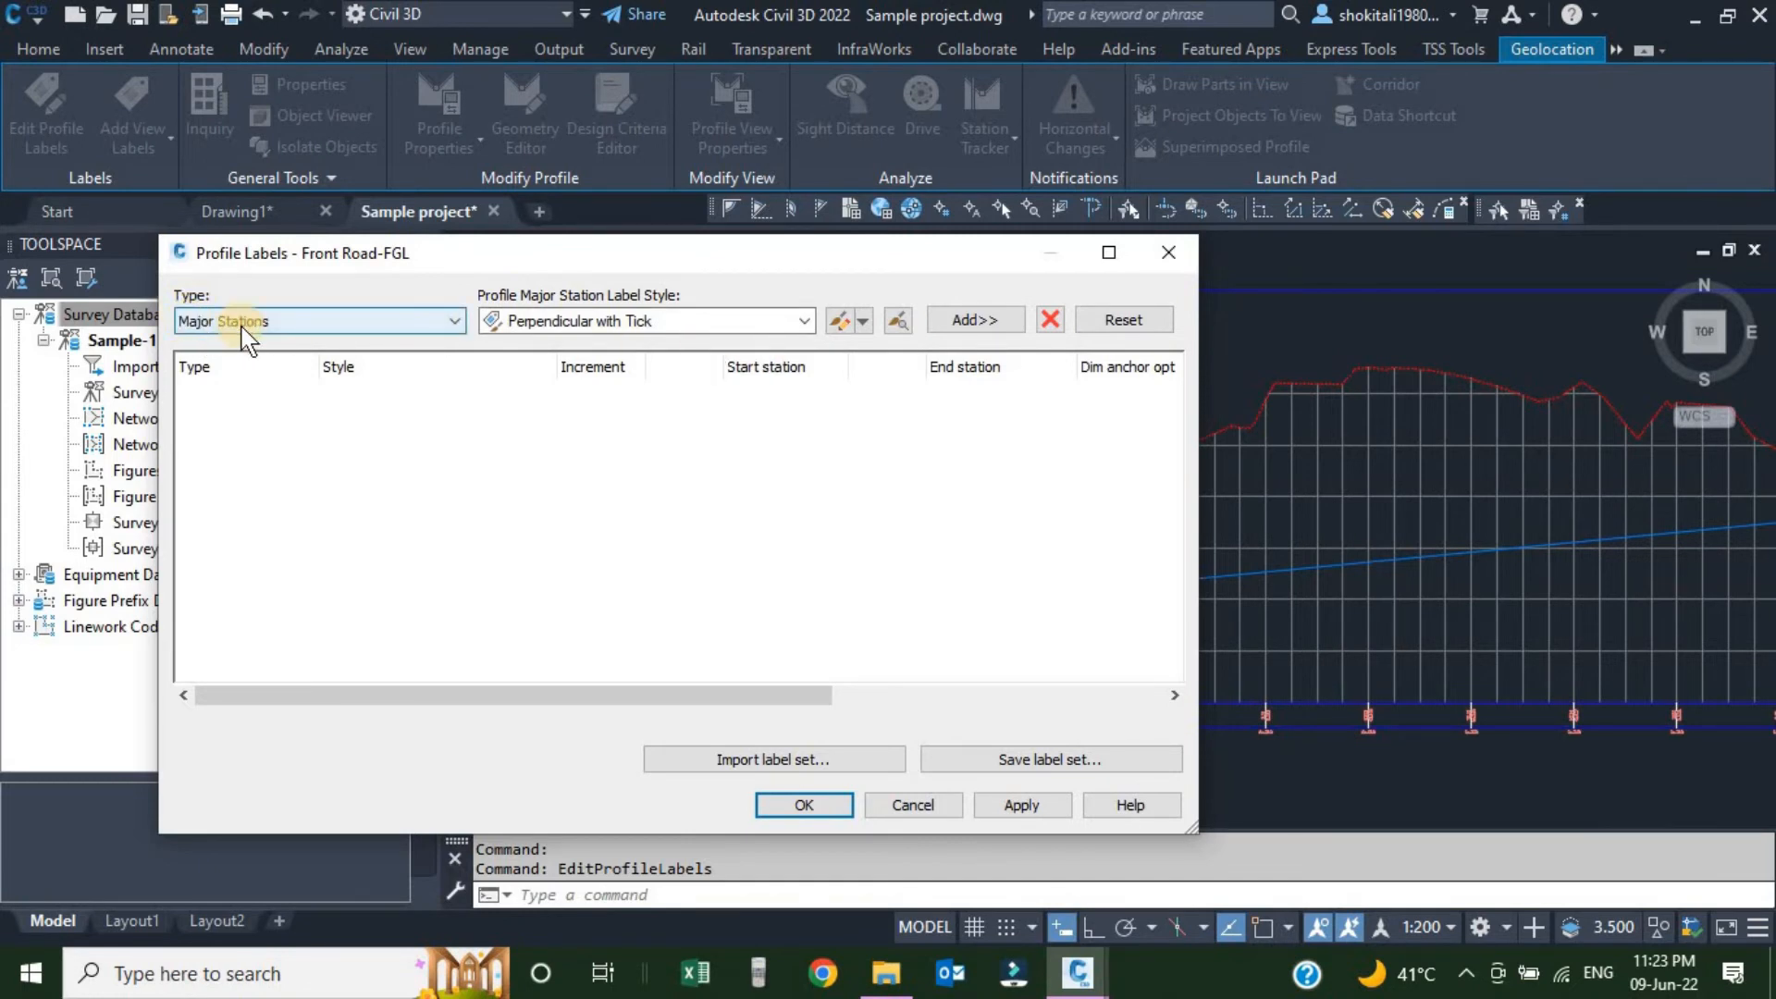
Add Major Stations labels in the Perpendicular with Tick style to the profile and set their increment to 25 m.
left_click(730, 319)
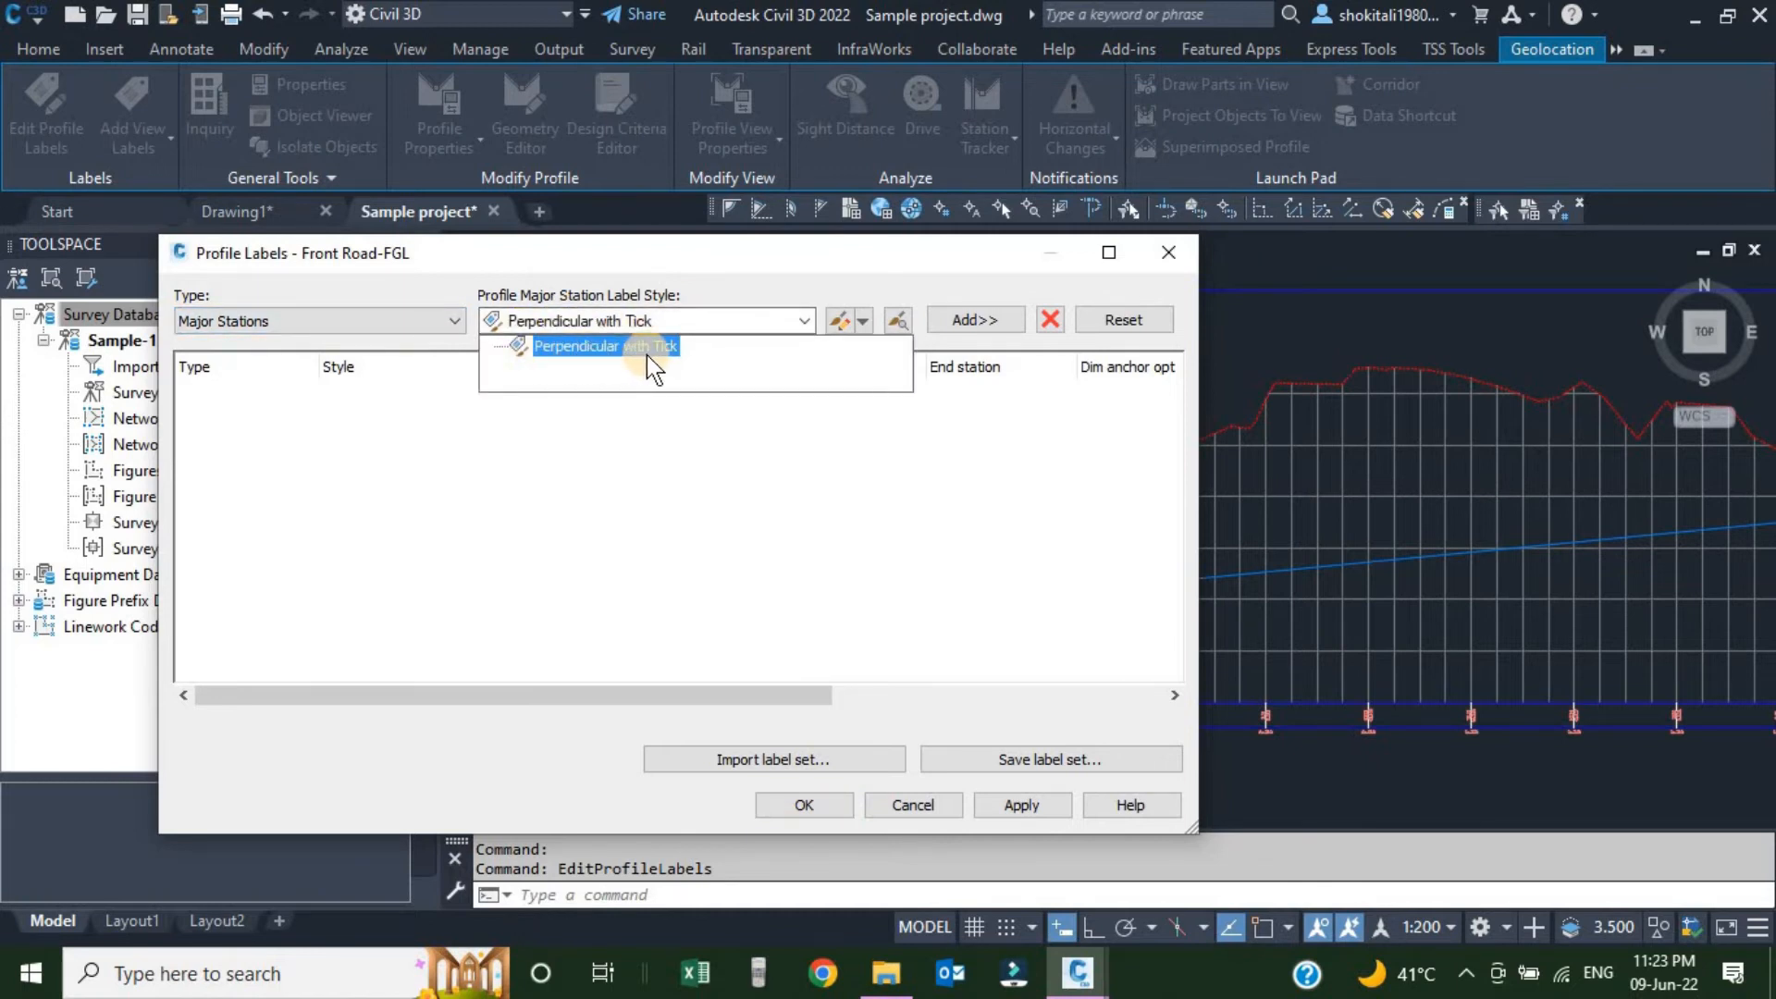
left_click(614, 352)
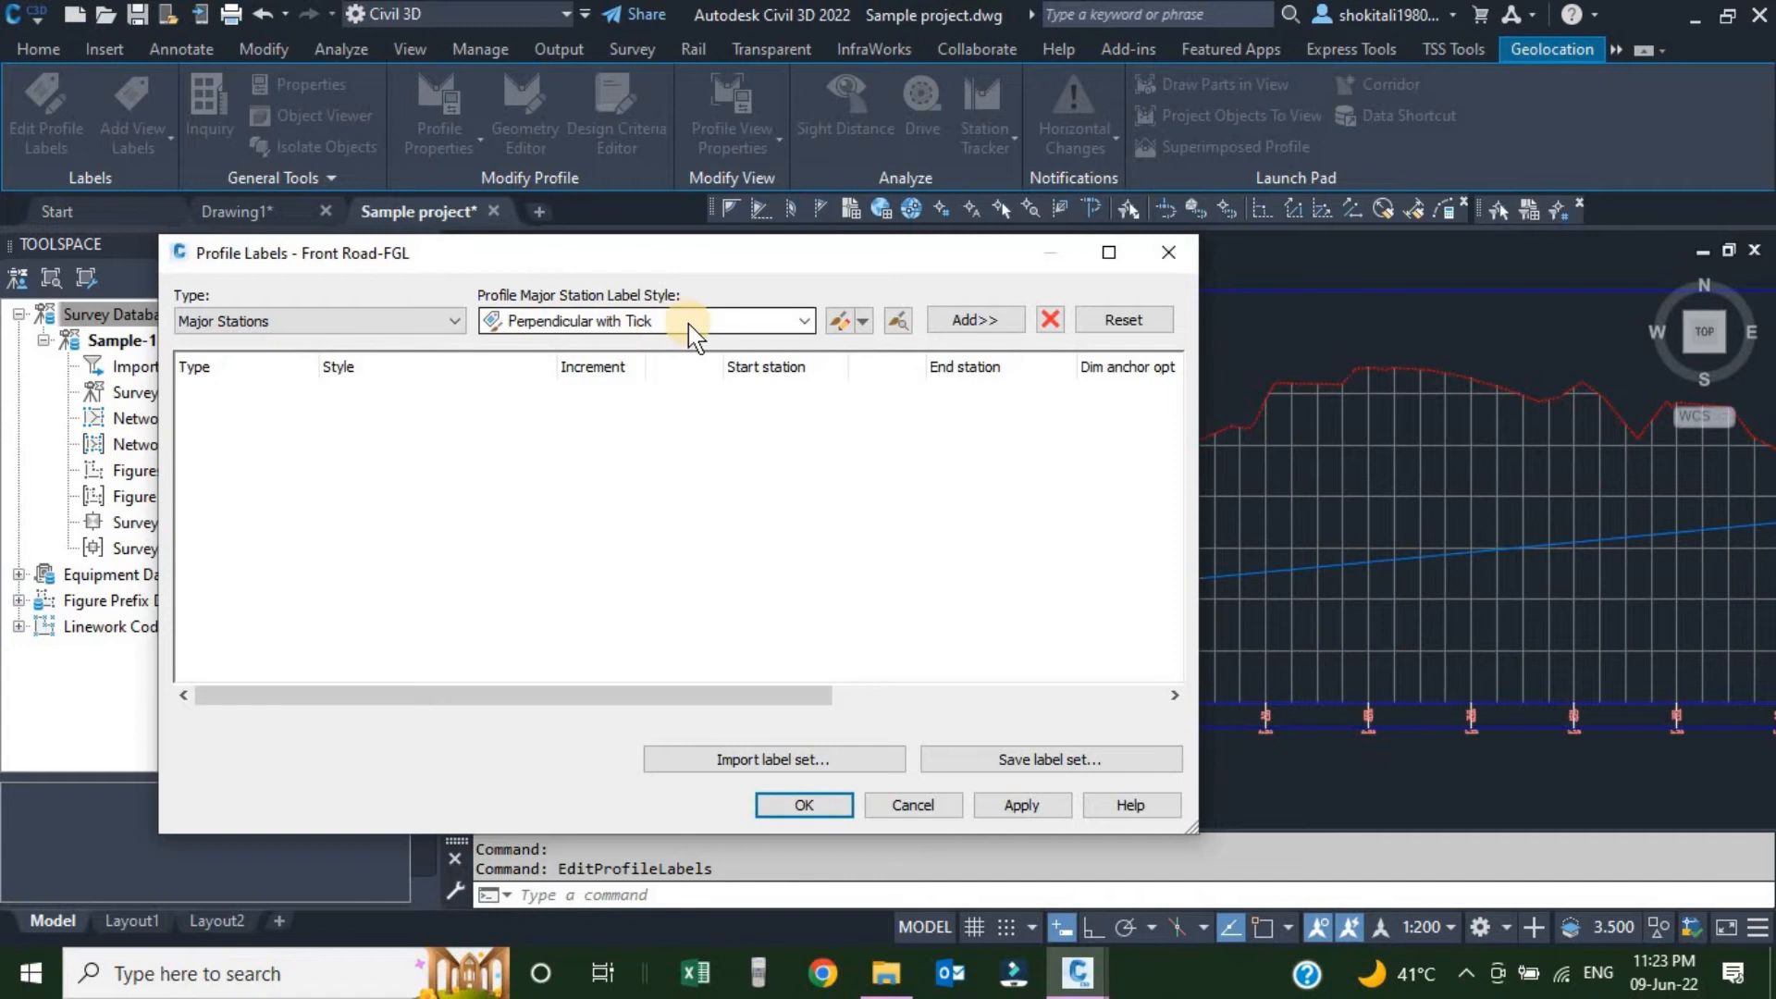
left_click(801, 324)
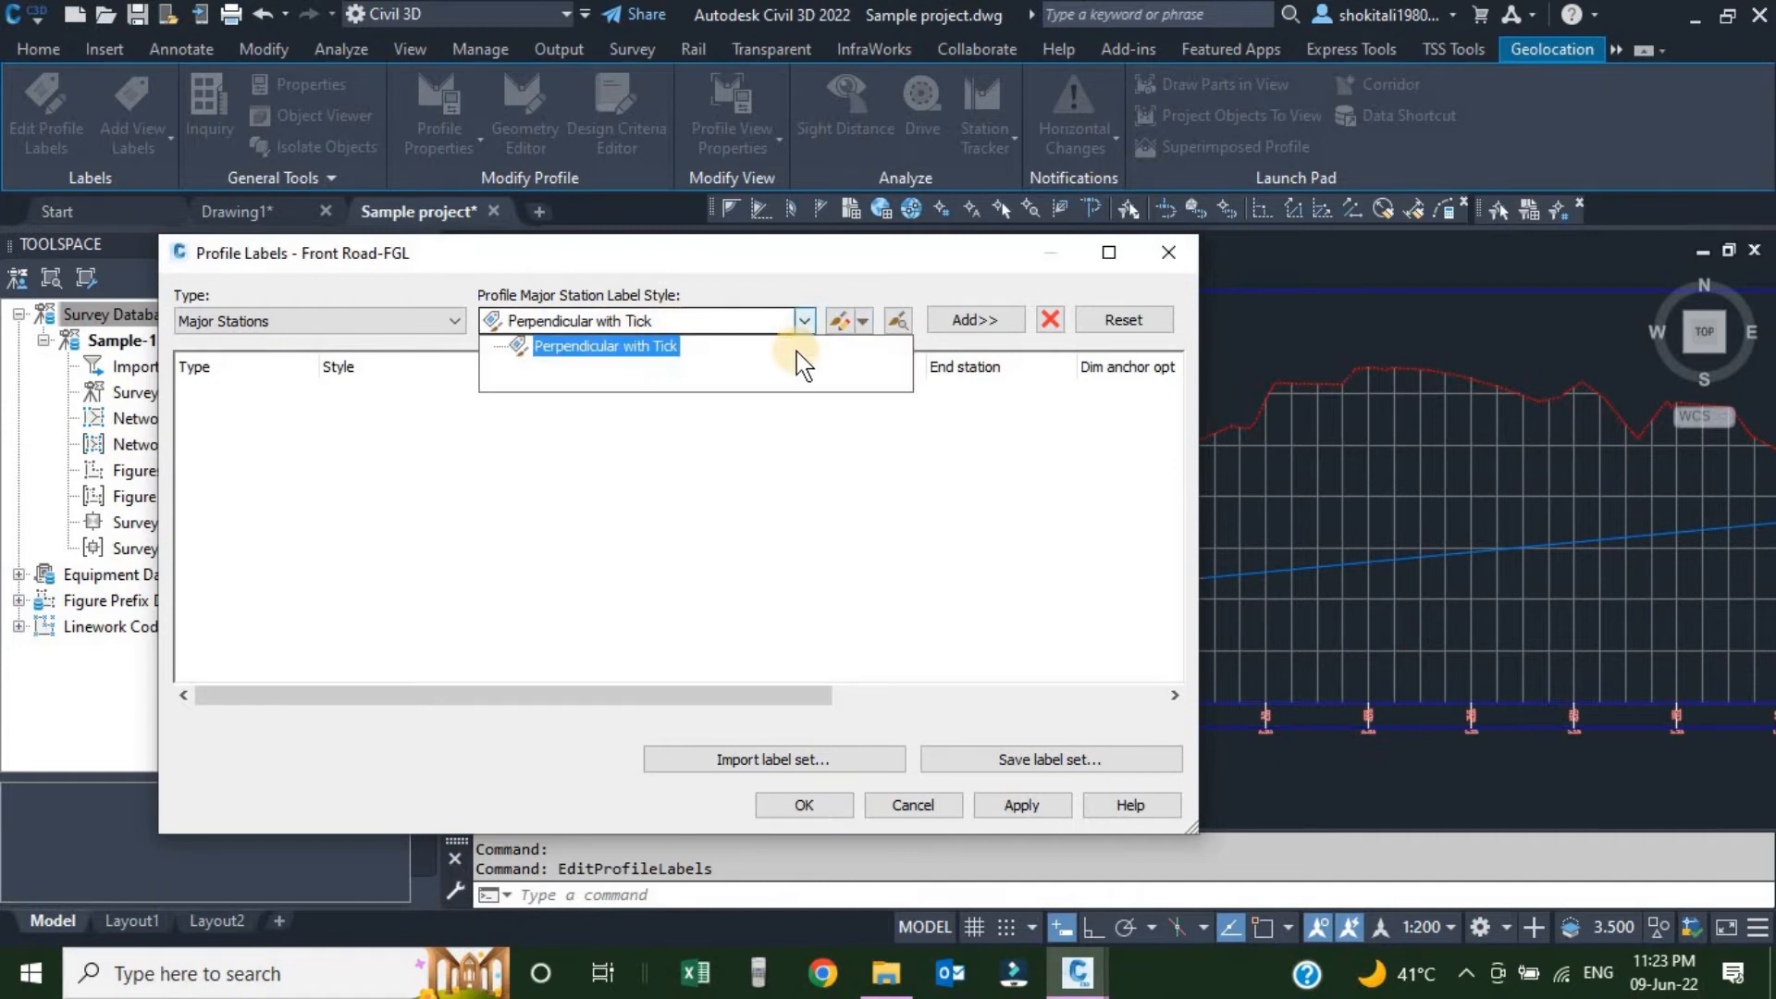
left_click(637, 352)
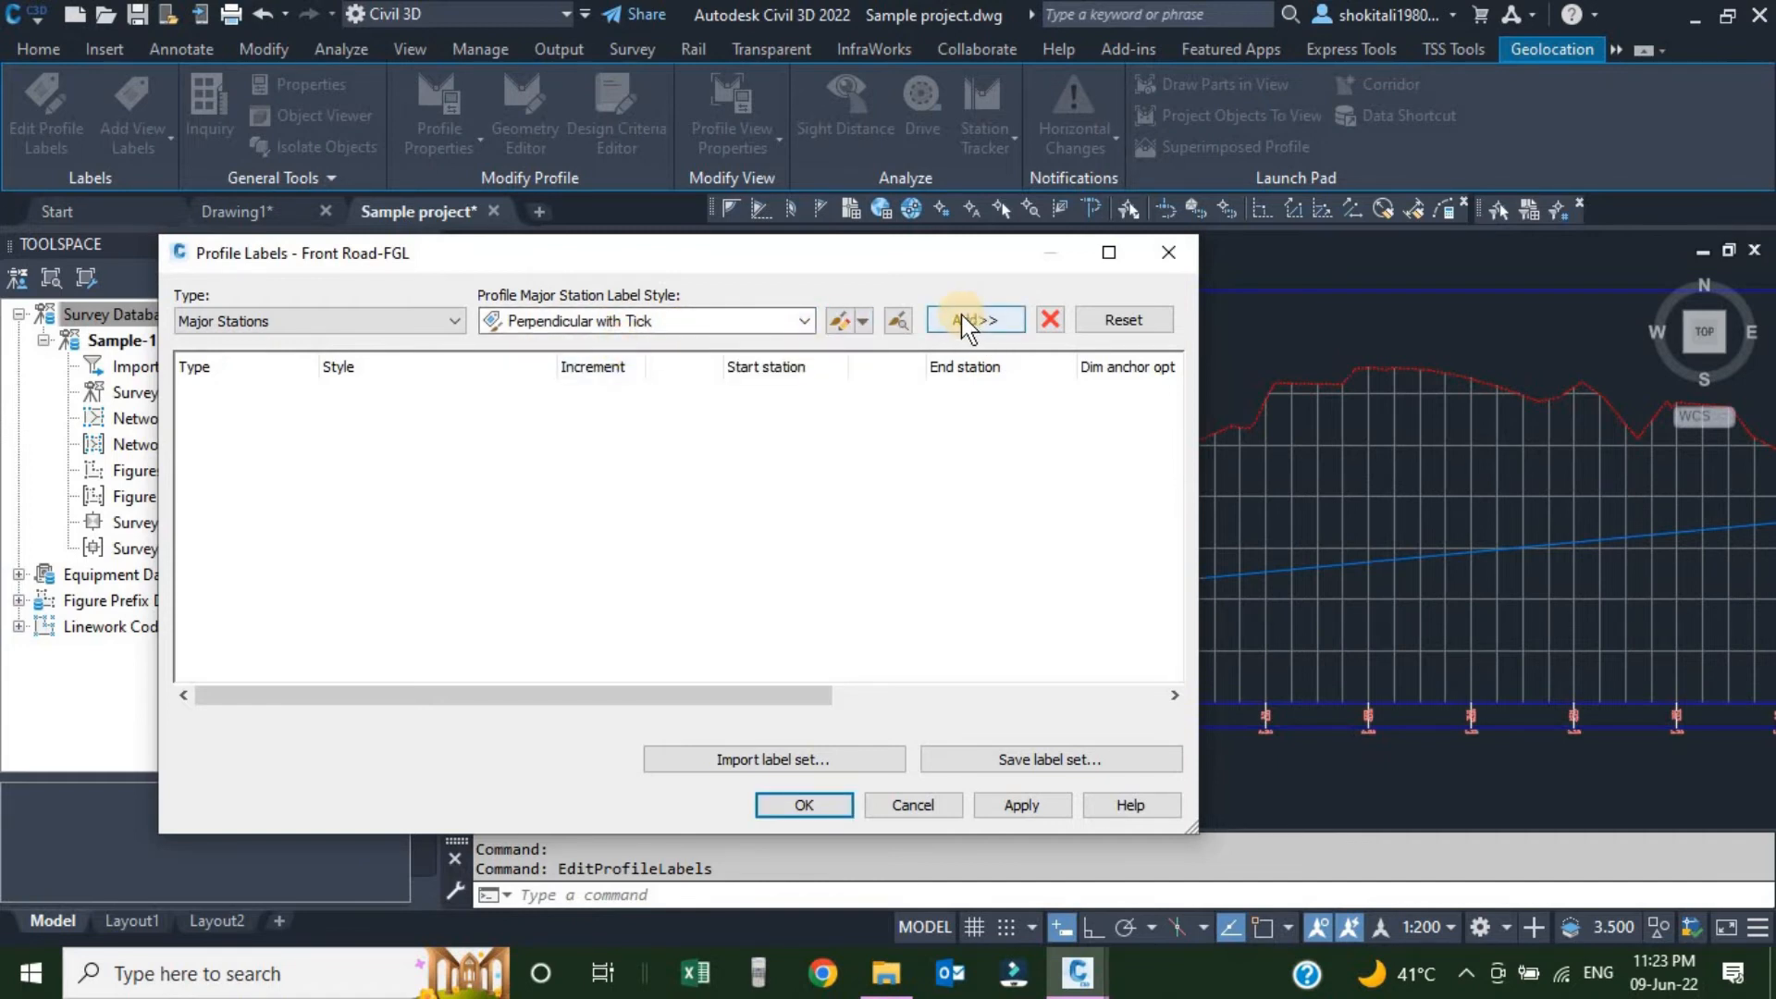
left_click(963, 319)
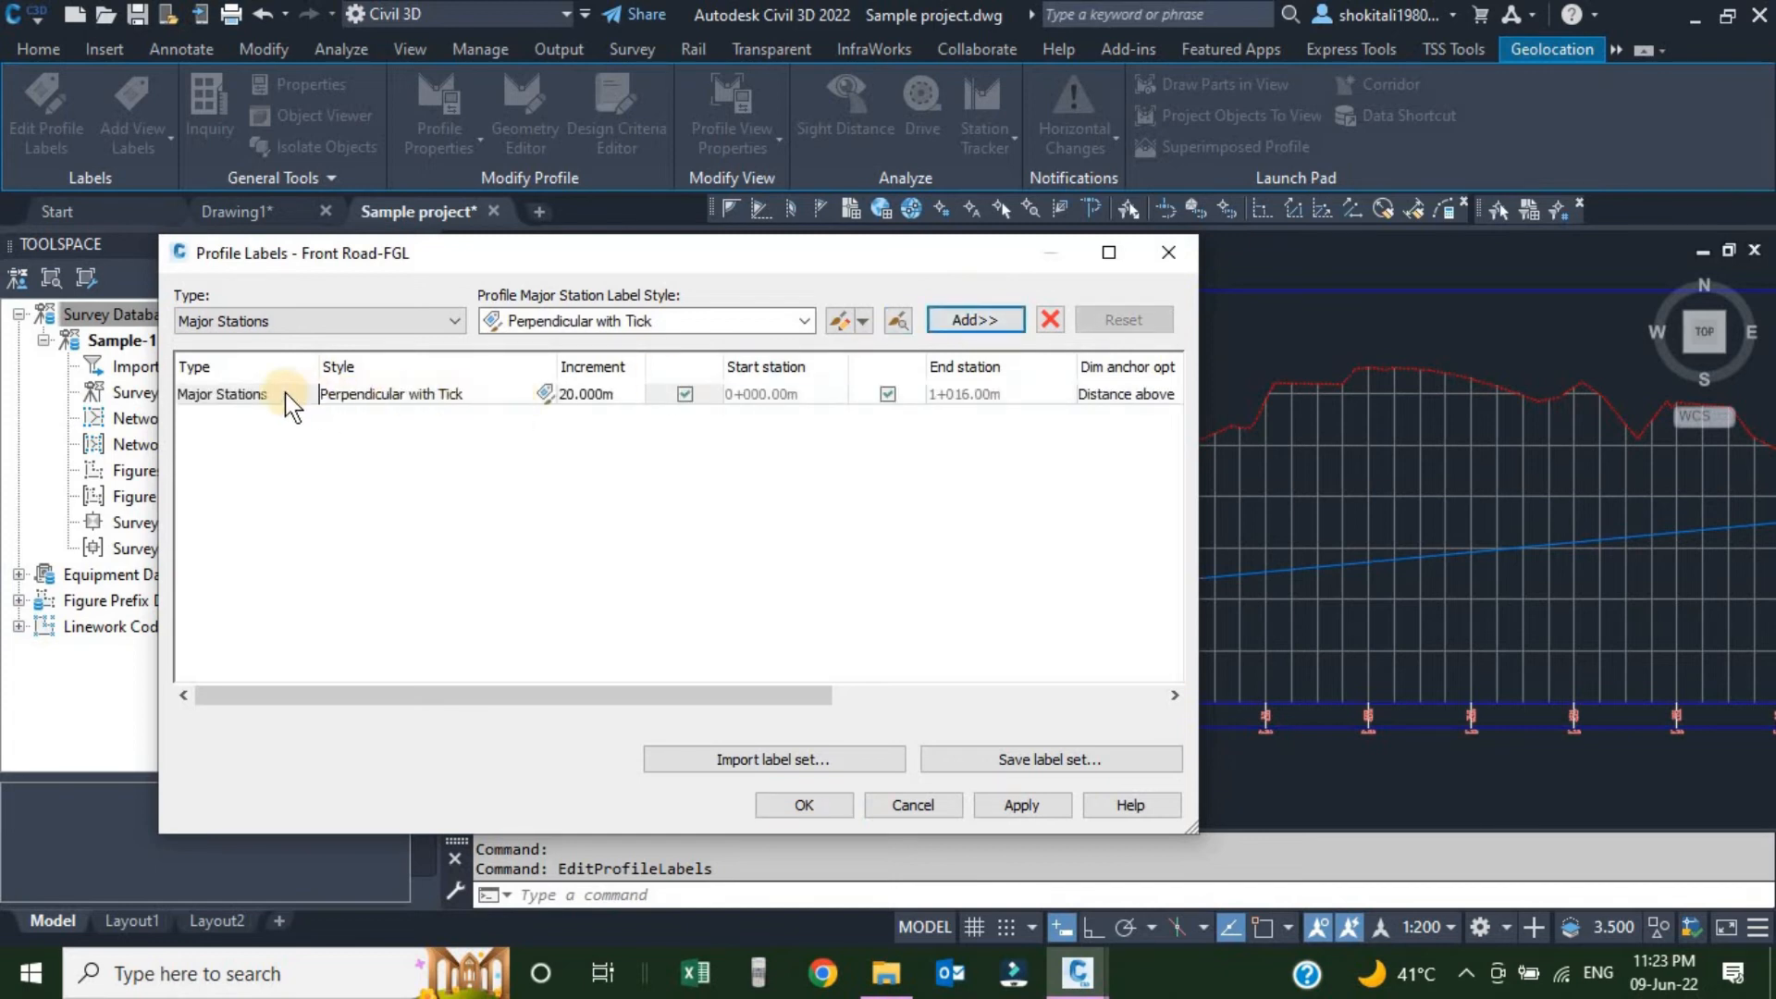
double_click(607, 394)
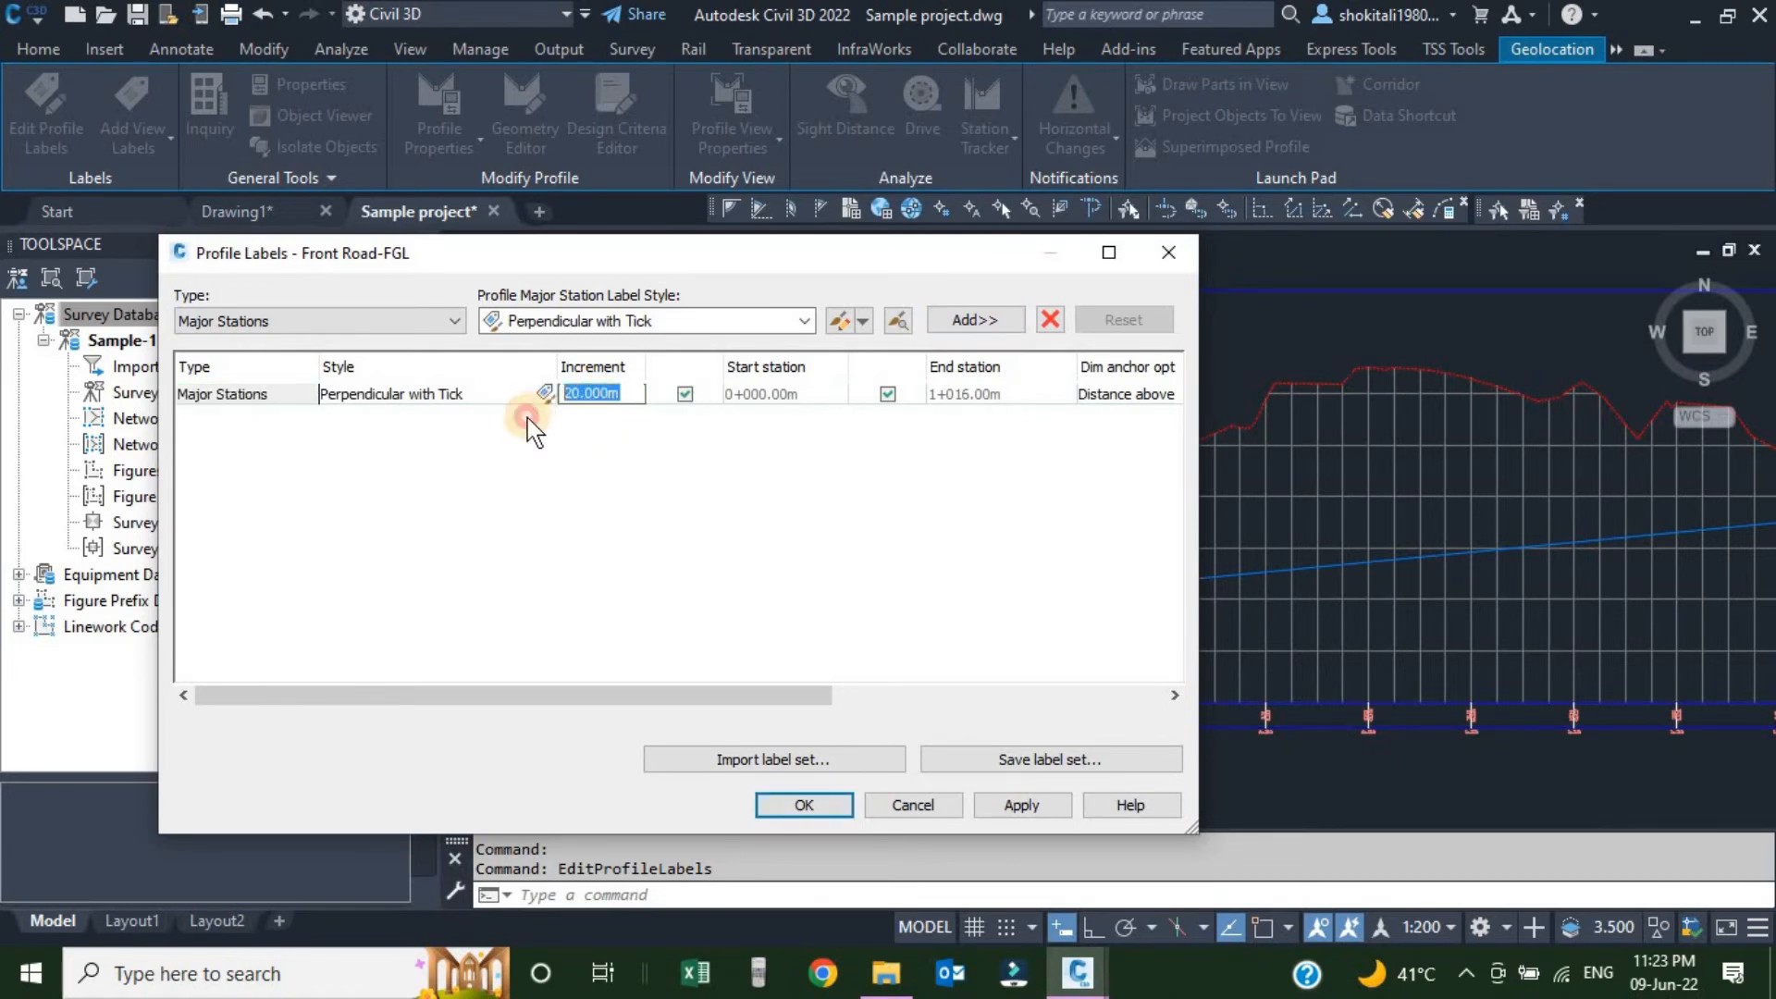
type("25")
key("Return")
Add Minor Stations labels in the Tick Only style and set their increment to 5 m.
left_click(290, 324)
left_click(243, 362)
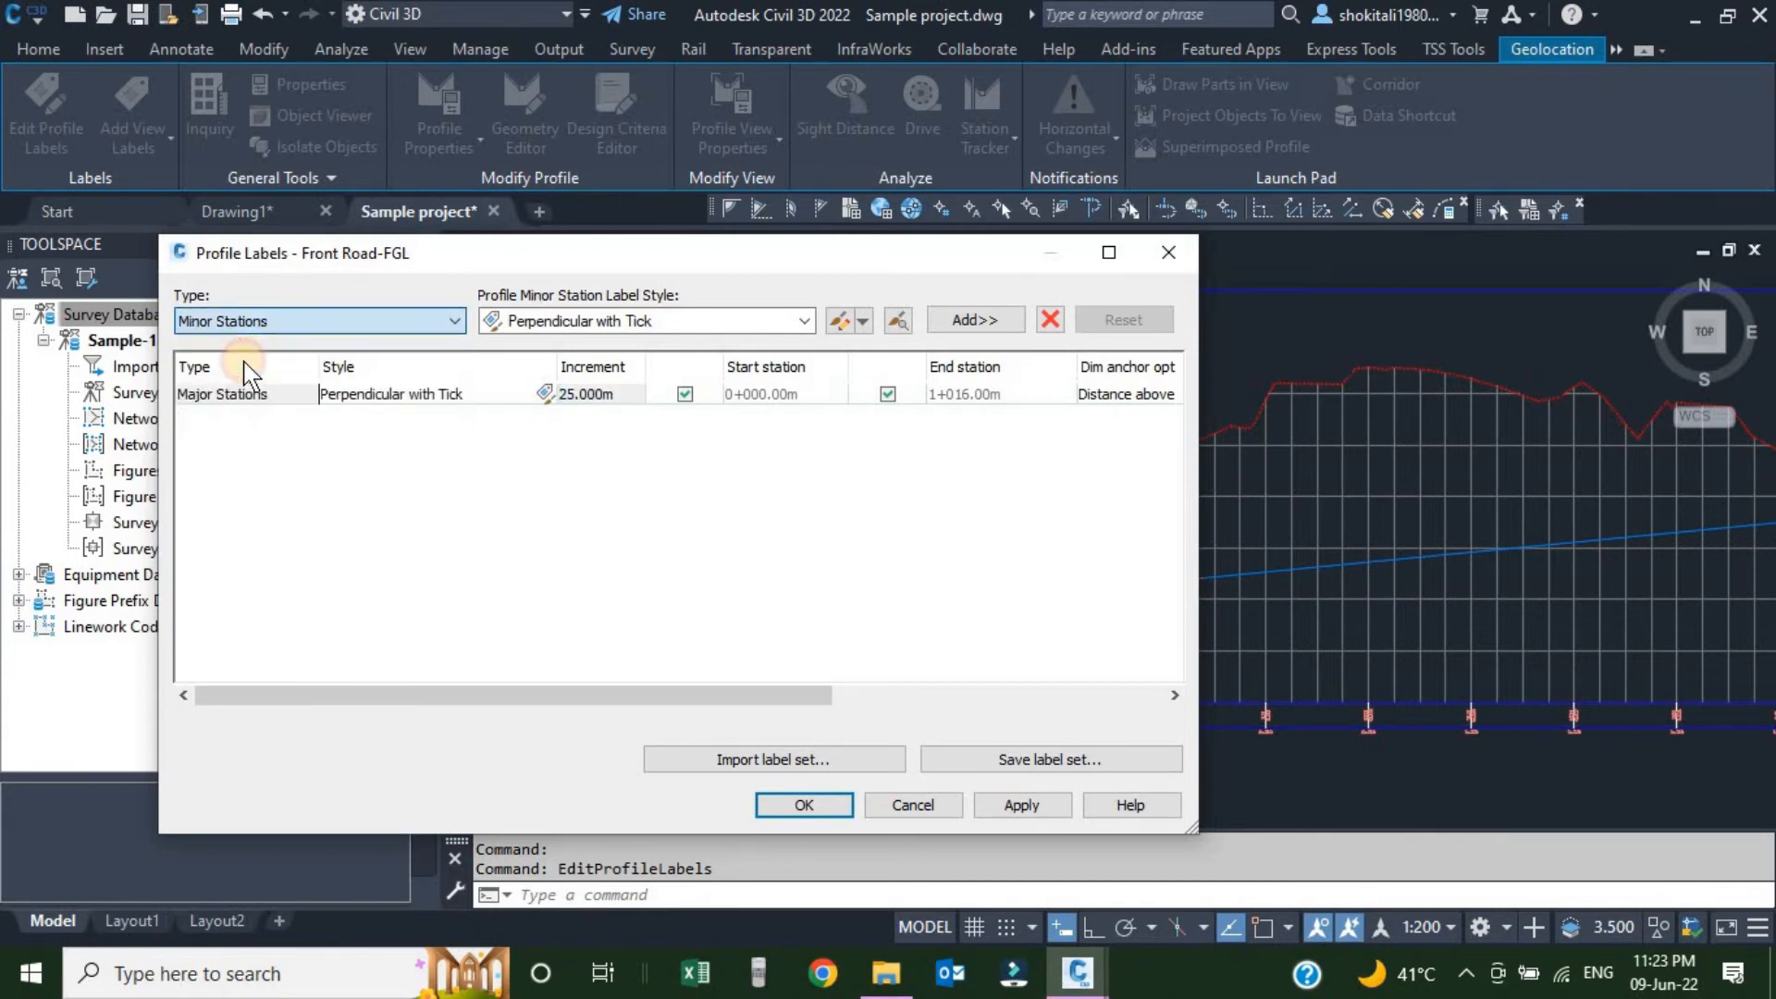
left_click(805, 321)
left_click(579, 369)
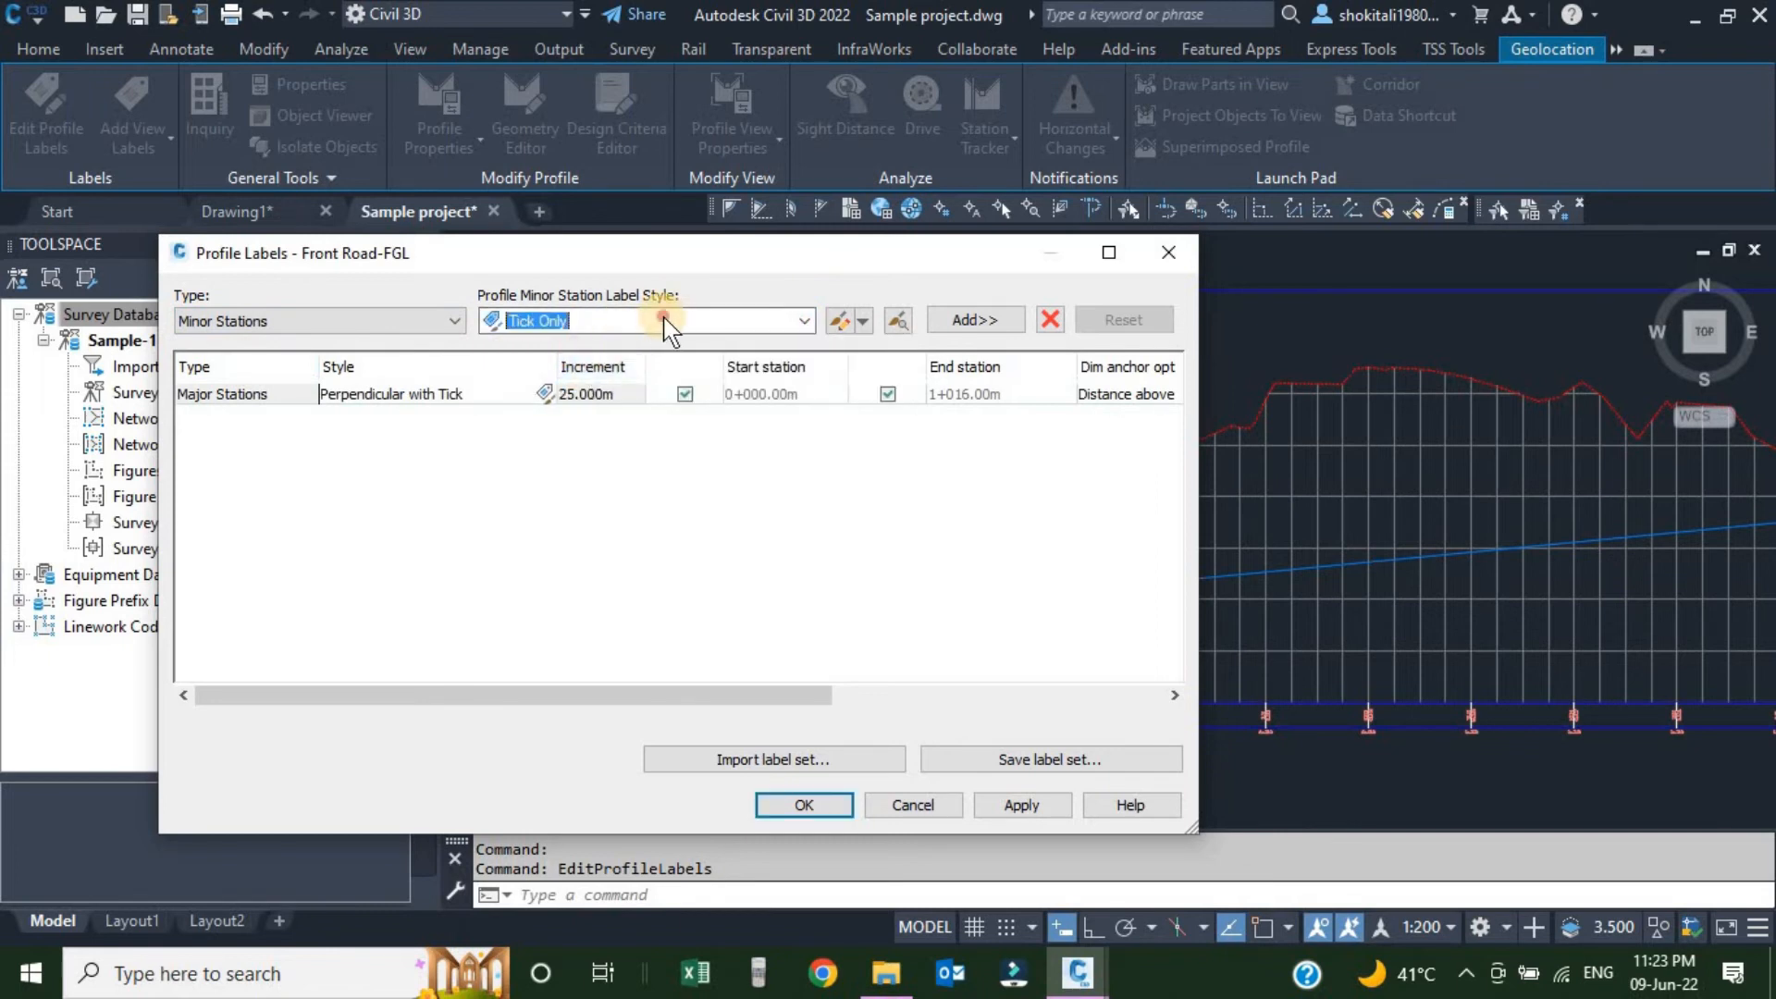
left_click(666, 321)
left_click(636, 347)
left_click(578, 367)
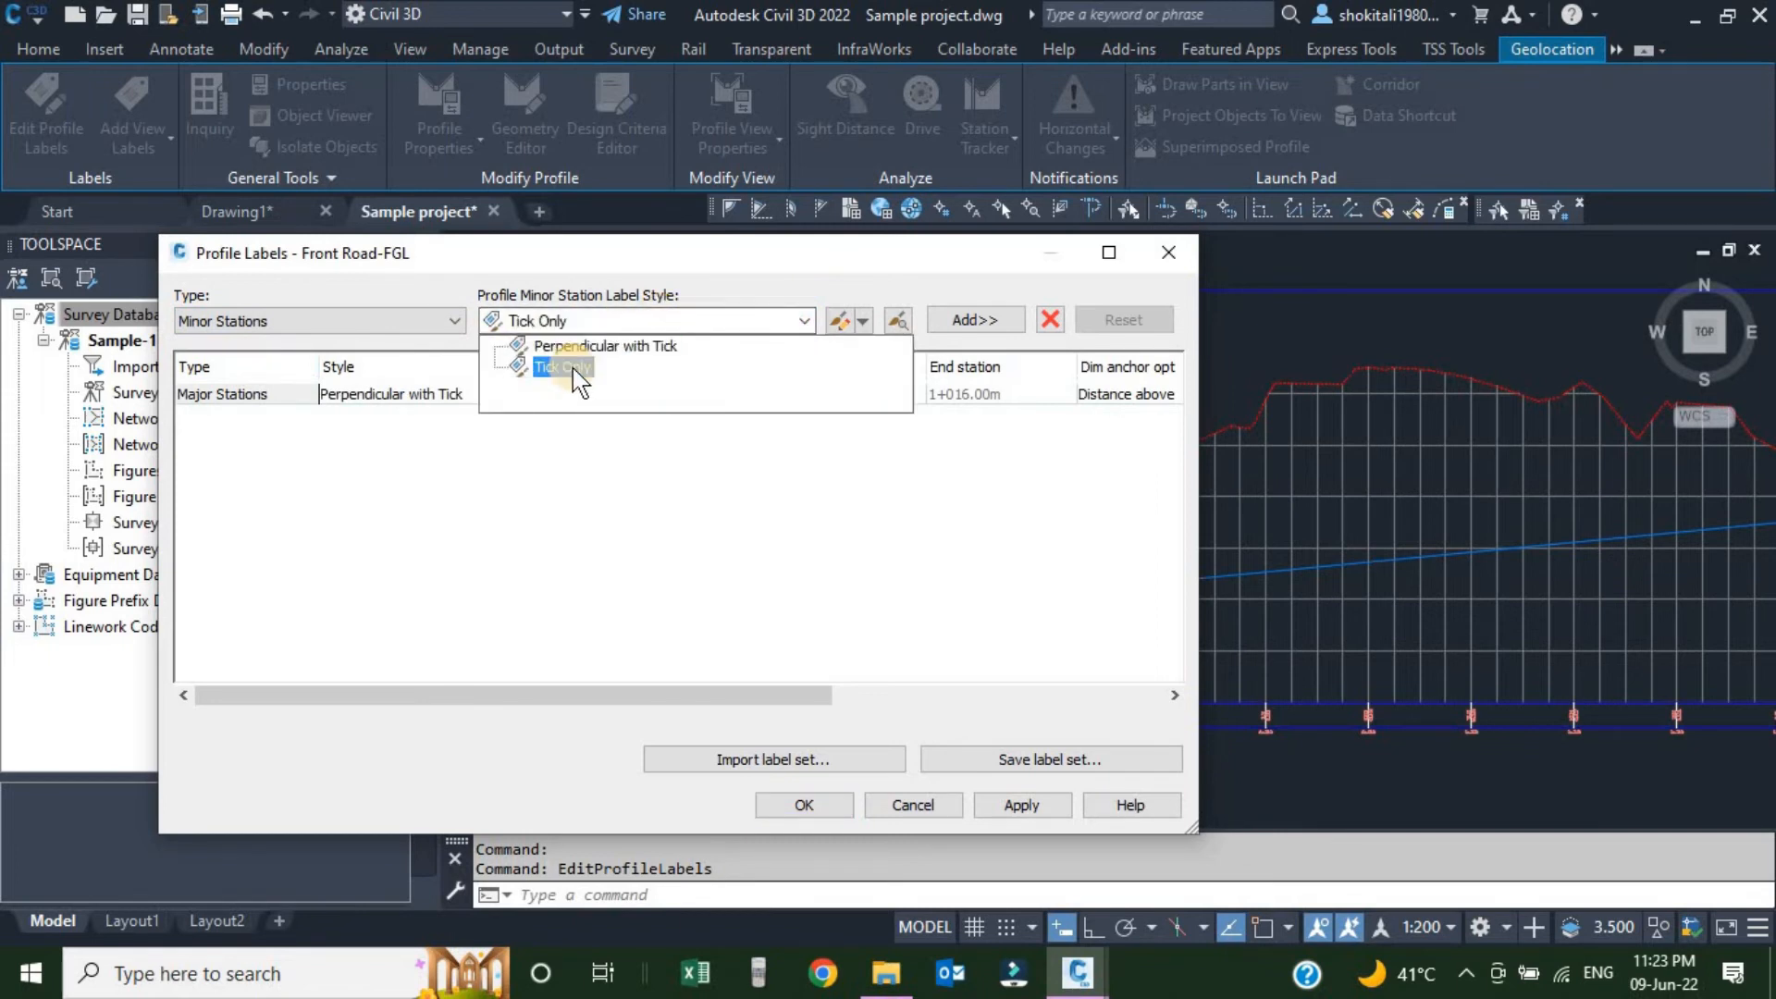
left_click(960, 323)
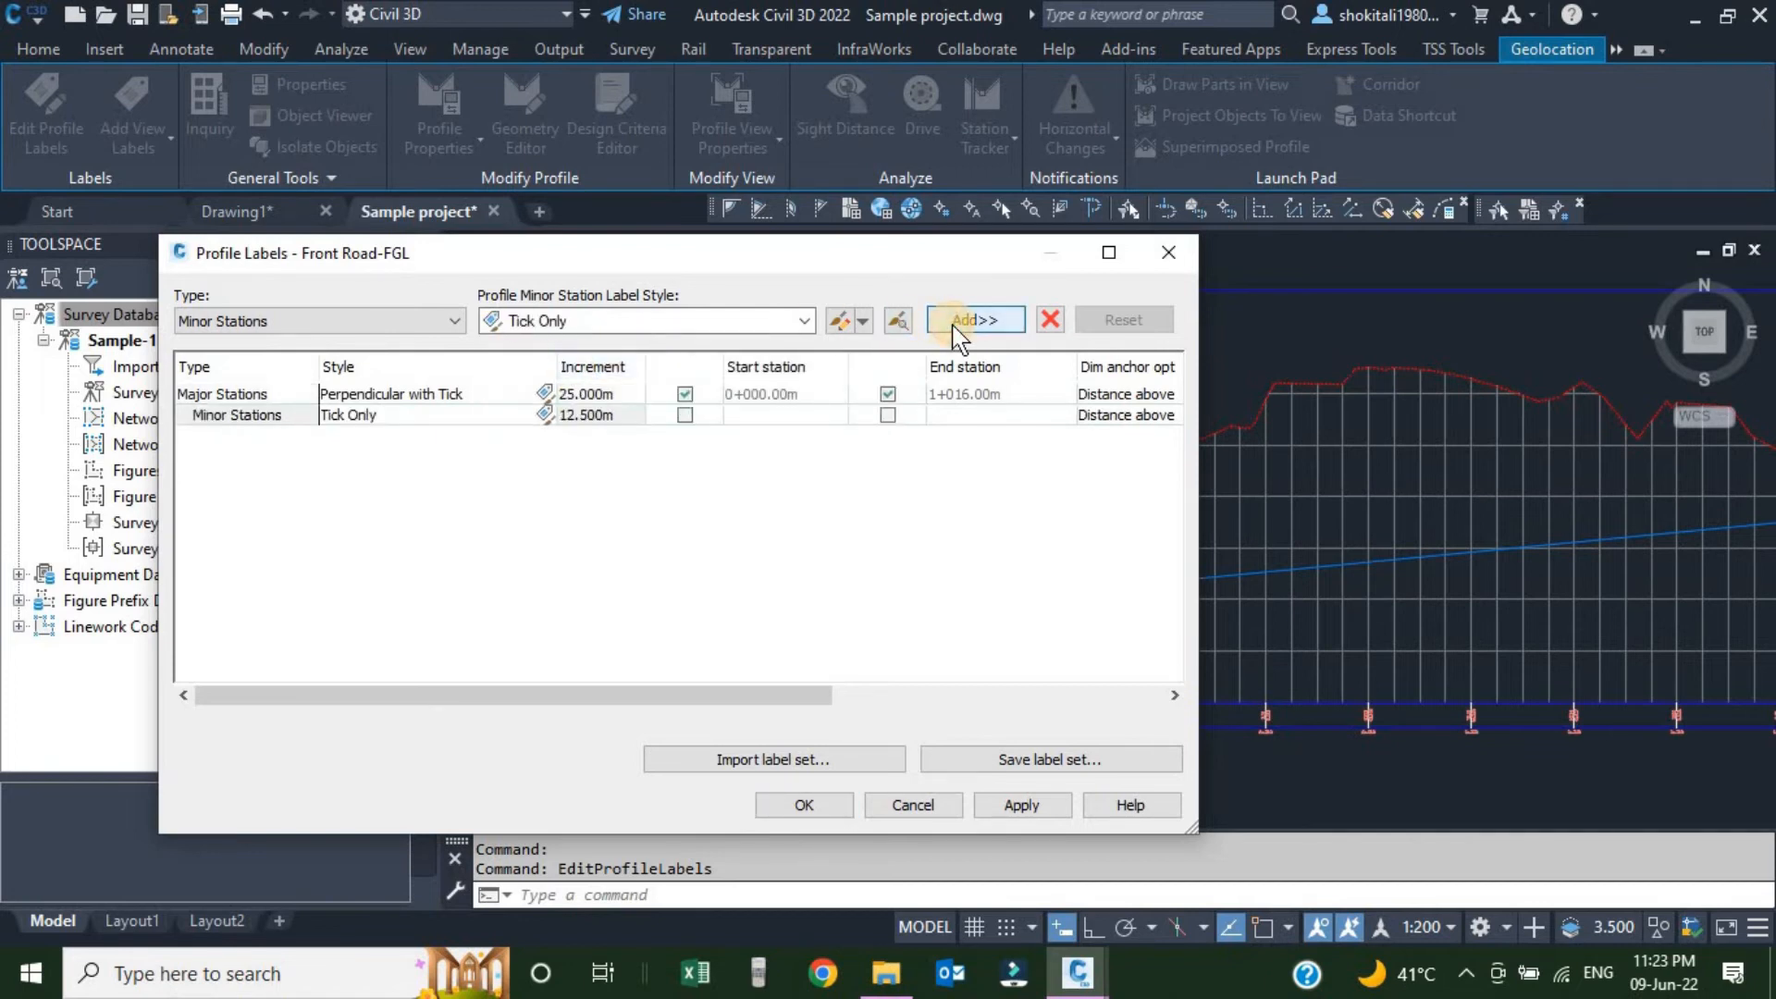
left_click(608, 416)
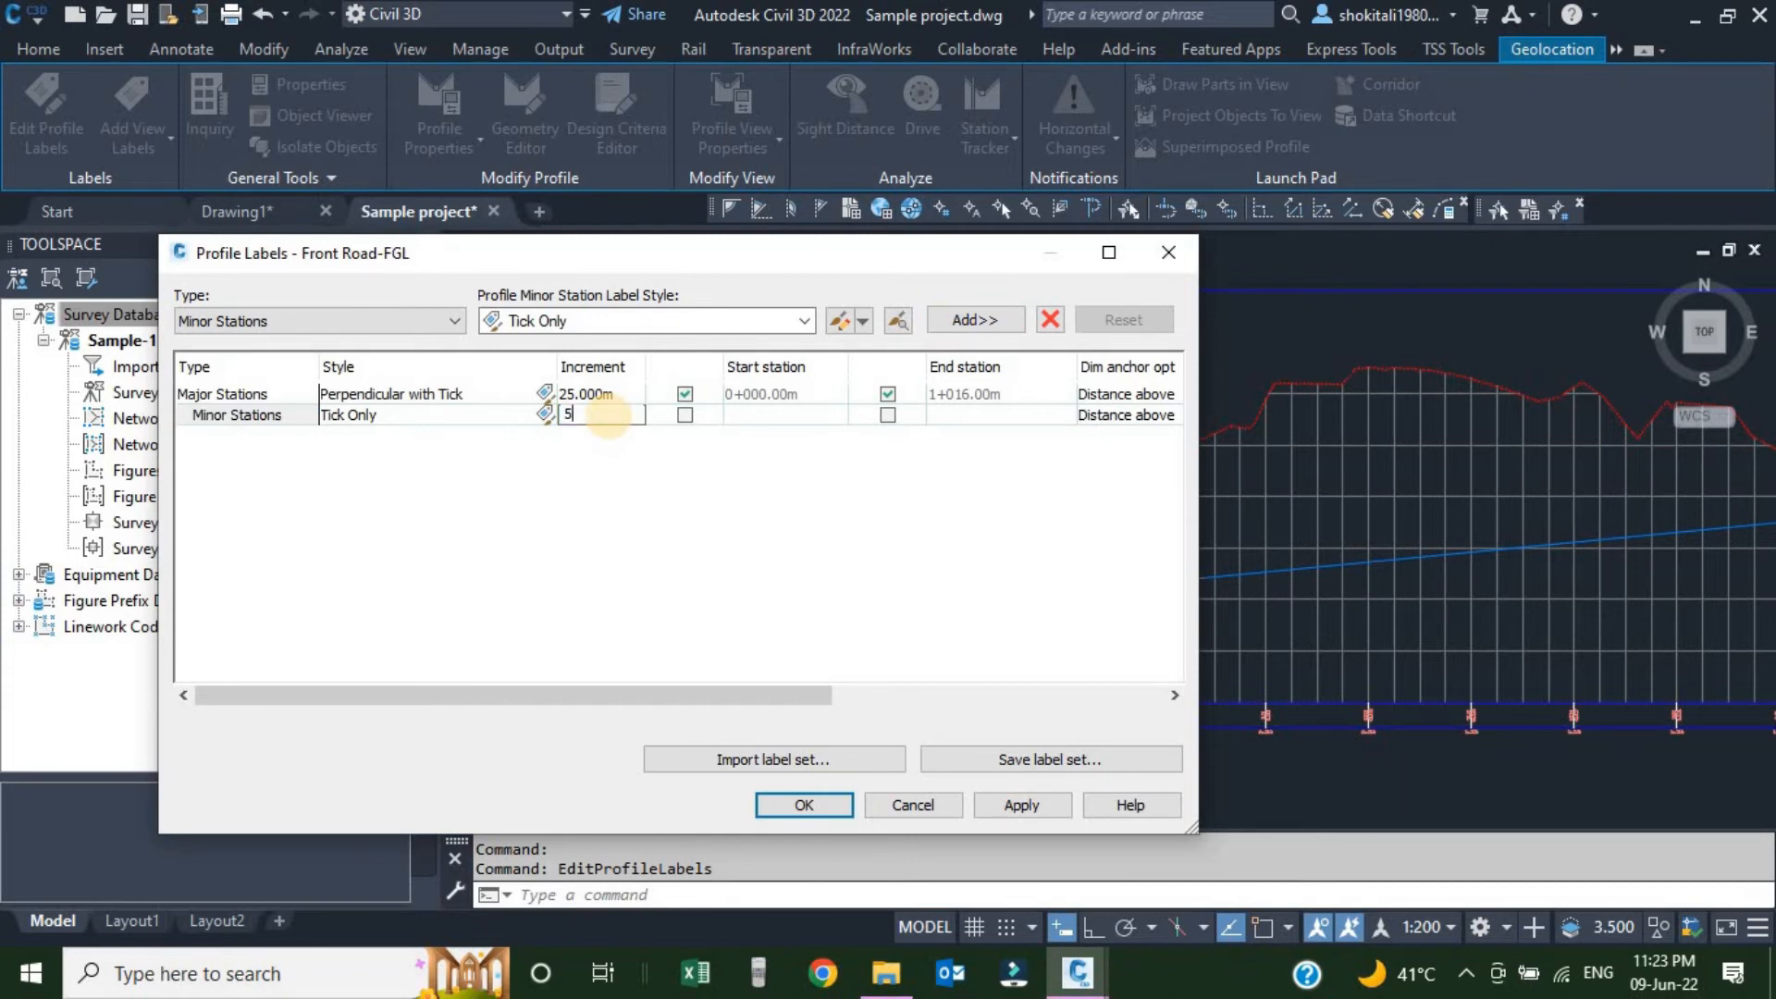
key("Return")
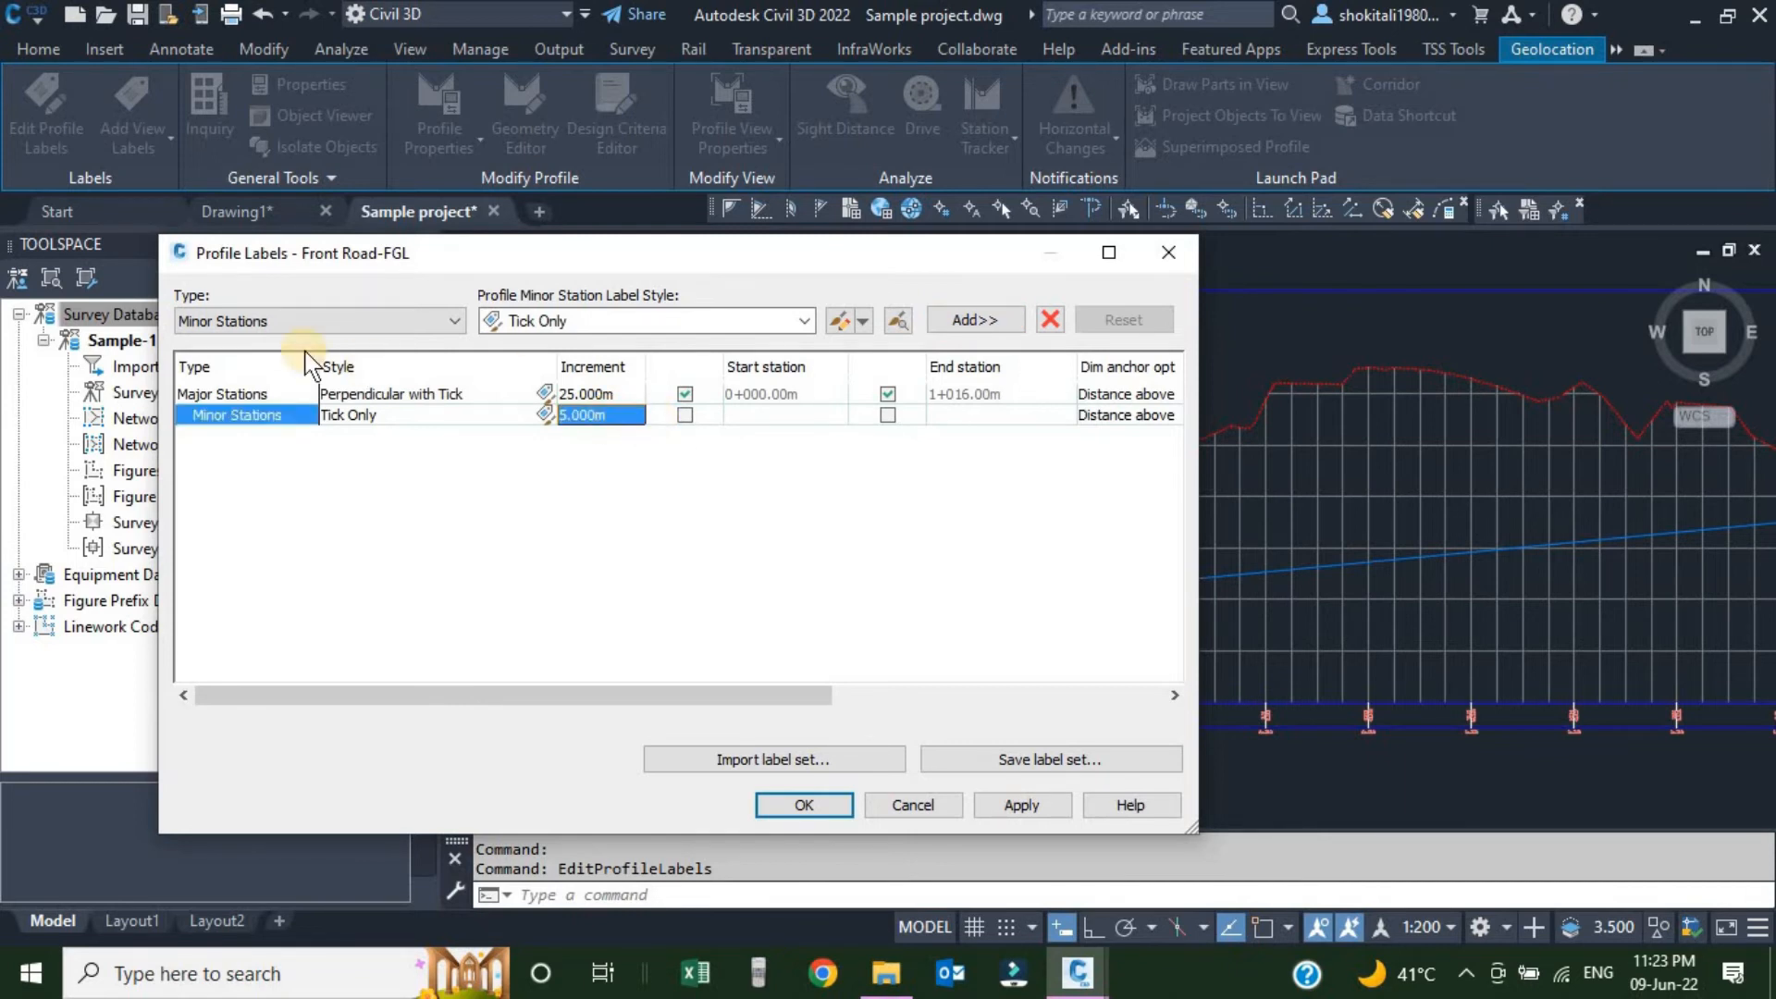
Add Horizontal Geometry Points labels in the Horizontal Geometry Station style, keeping all geometry points selected.
left_click(313, 319)
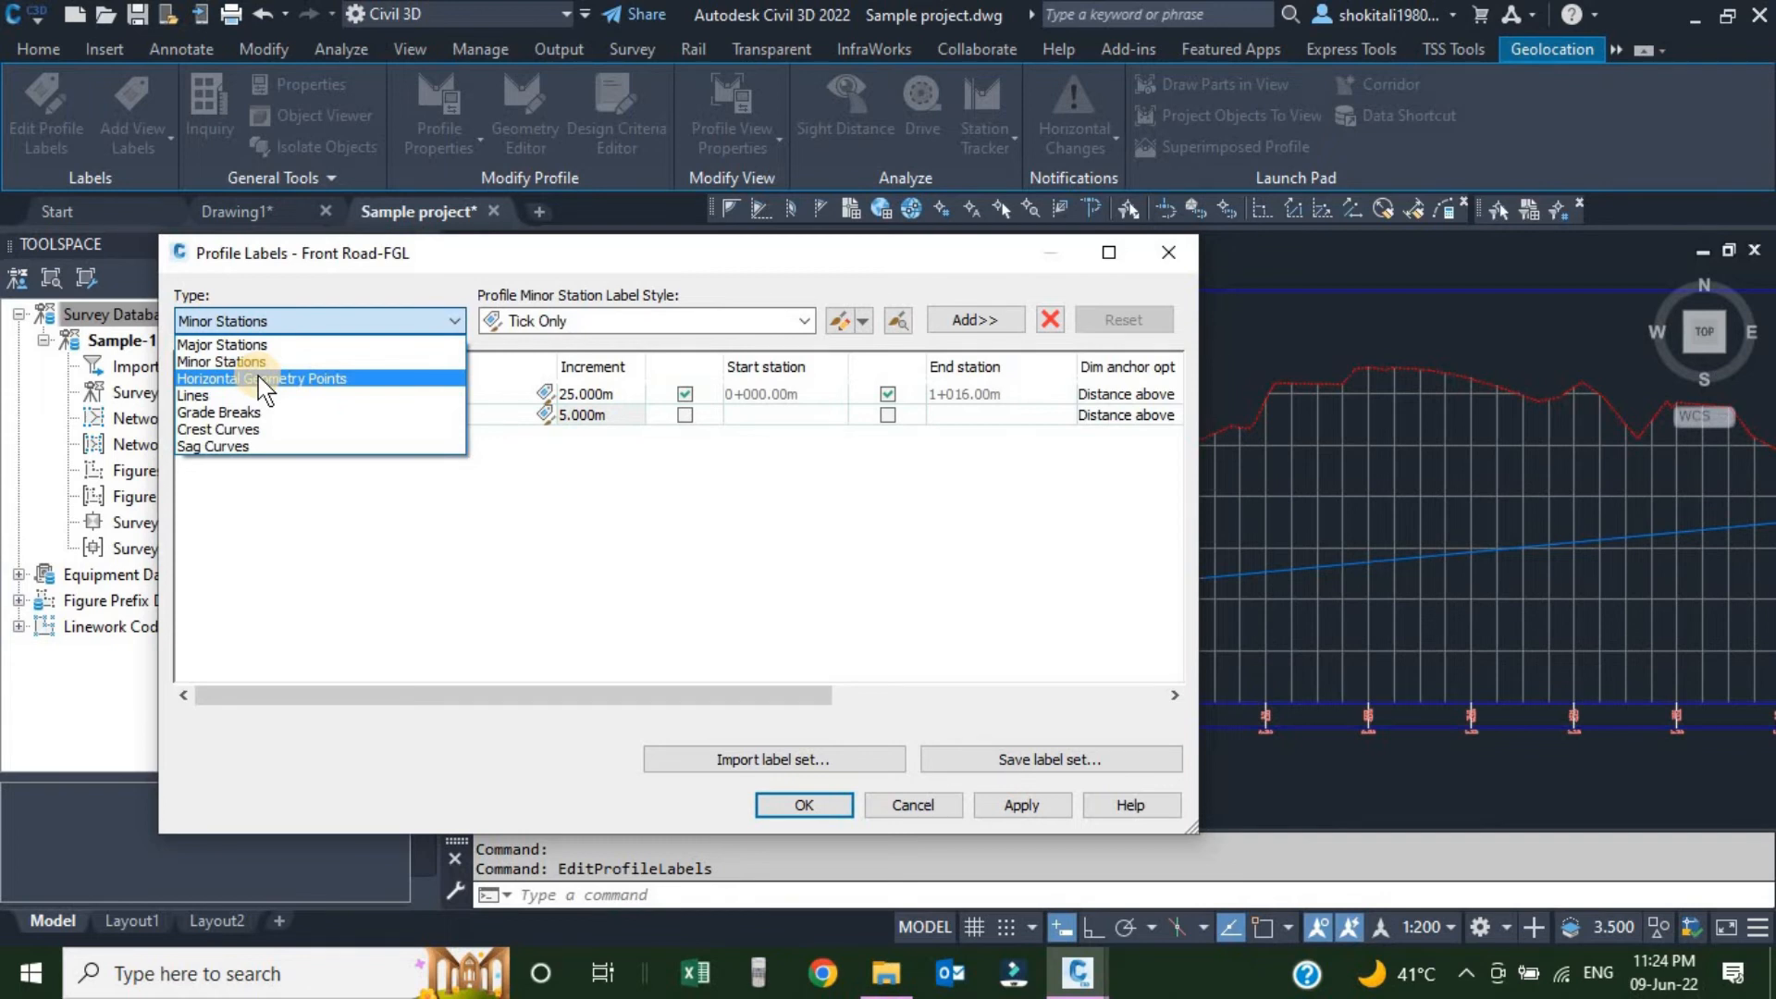
left_click(258, 377)
left_click(968, 324)
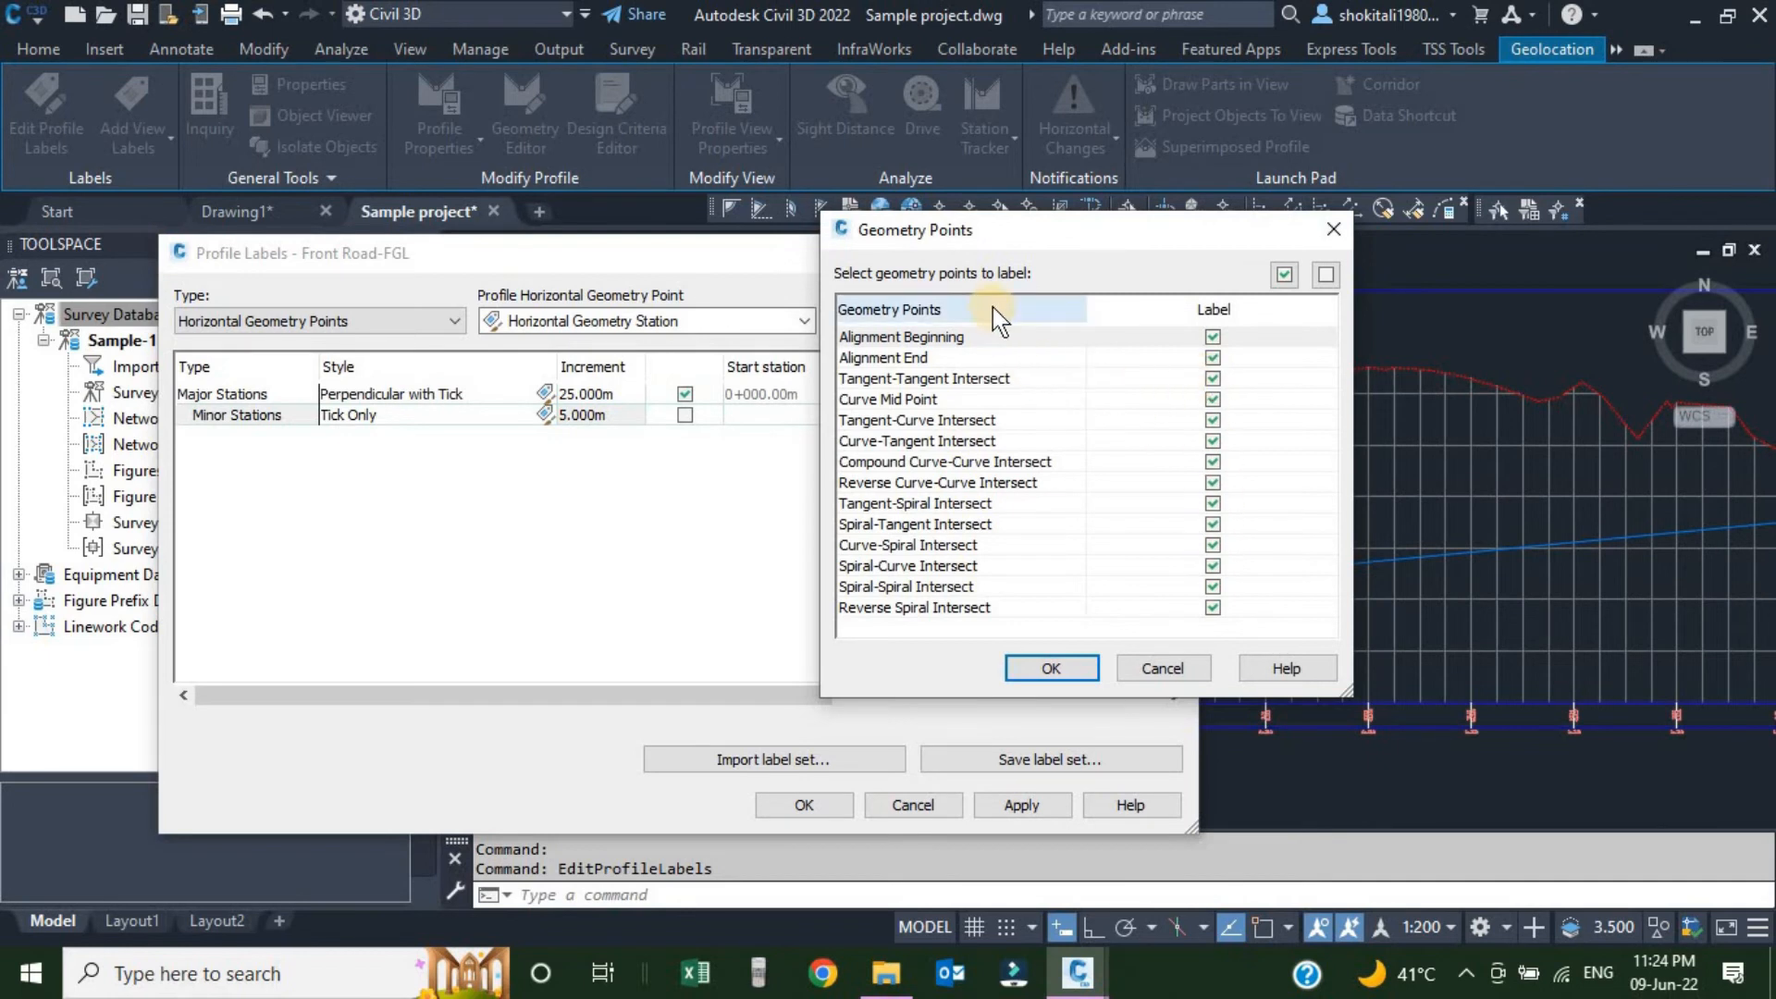
left_click(1053, 668)
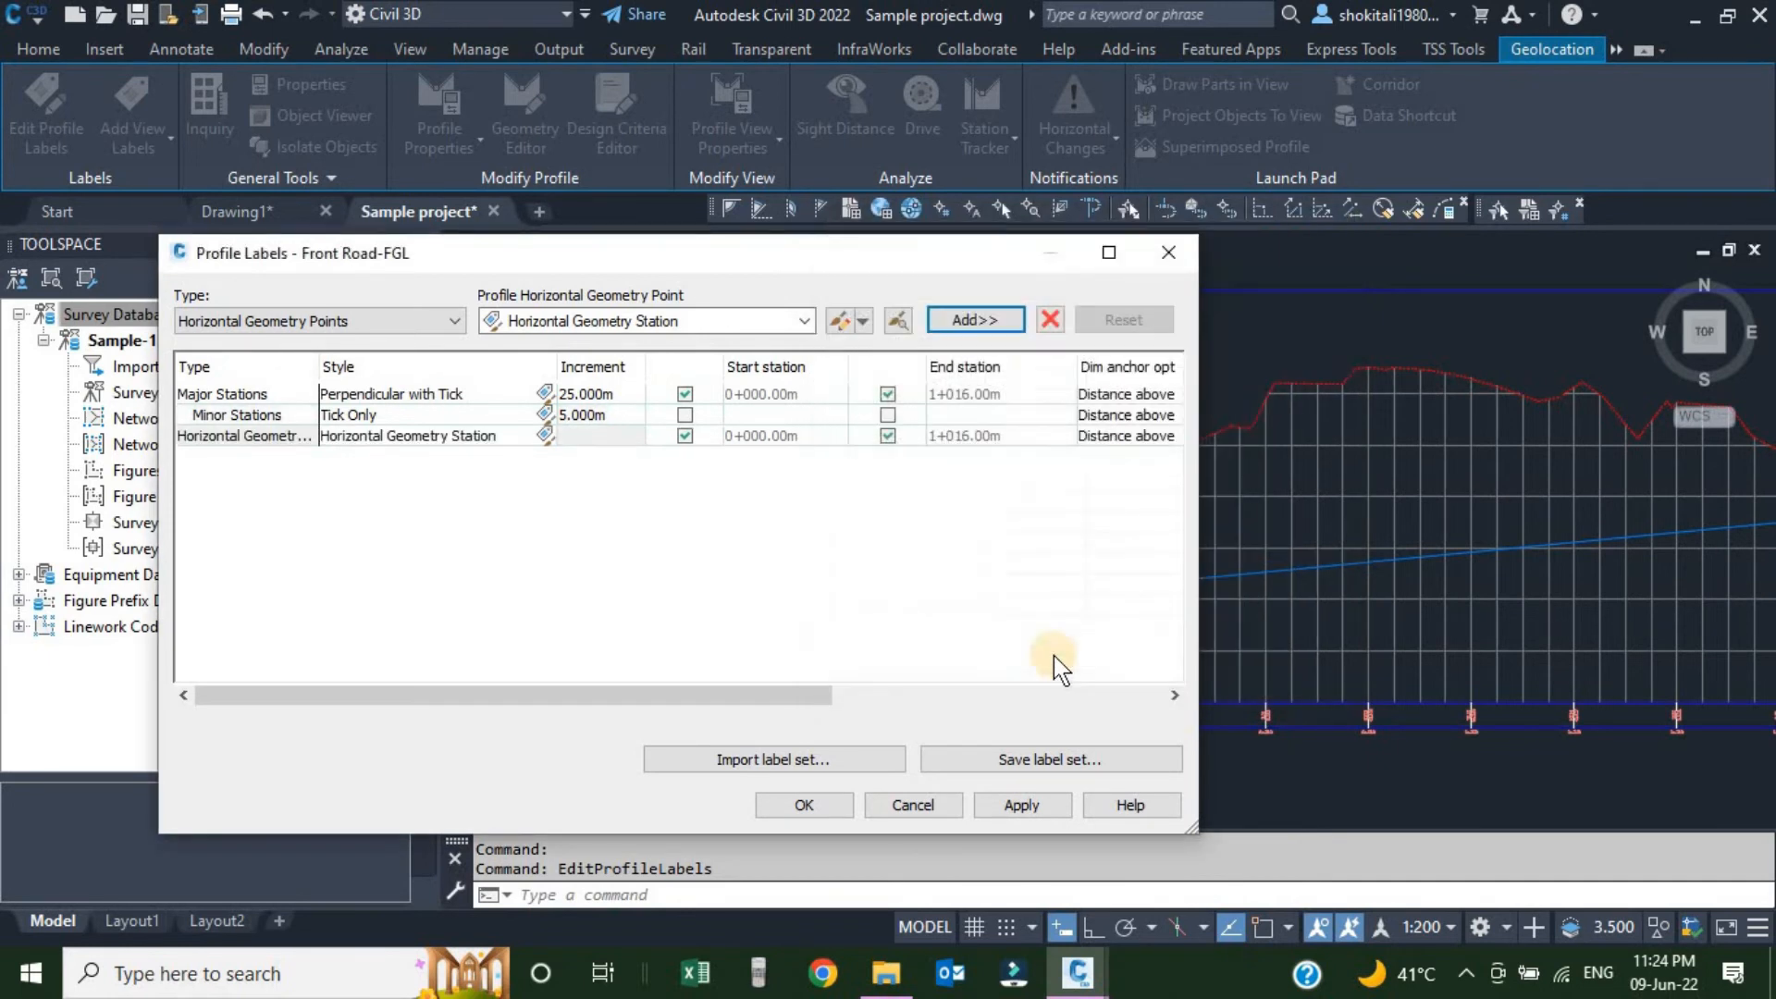
Add Crest Curves and Sag Curves labels to the profile, both in the Crest and Sag style.
left_click(430, 321)
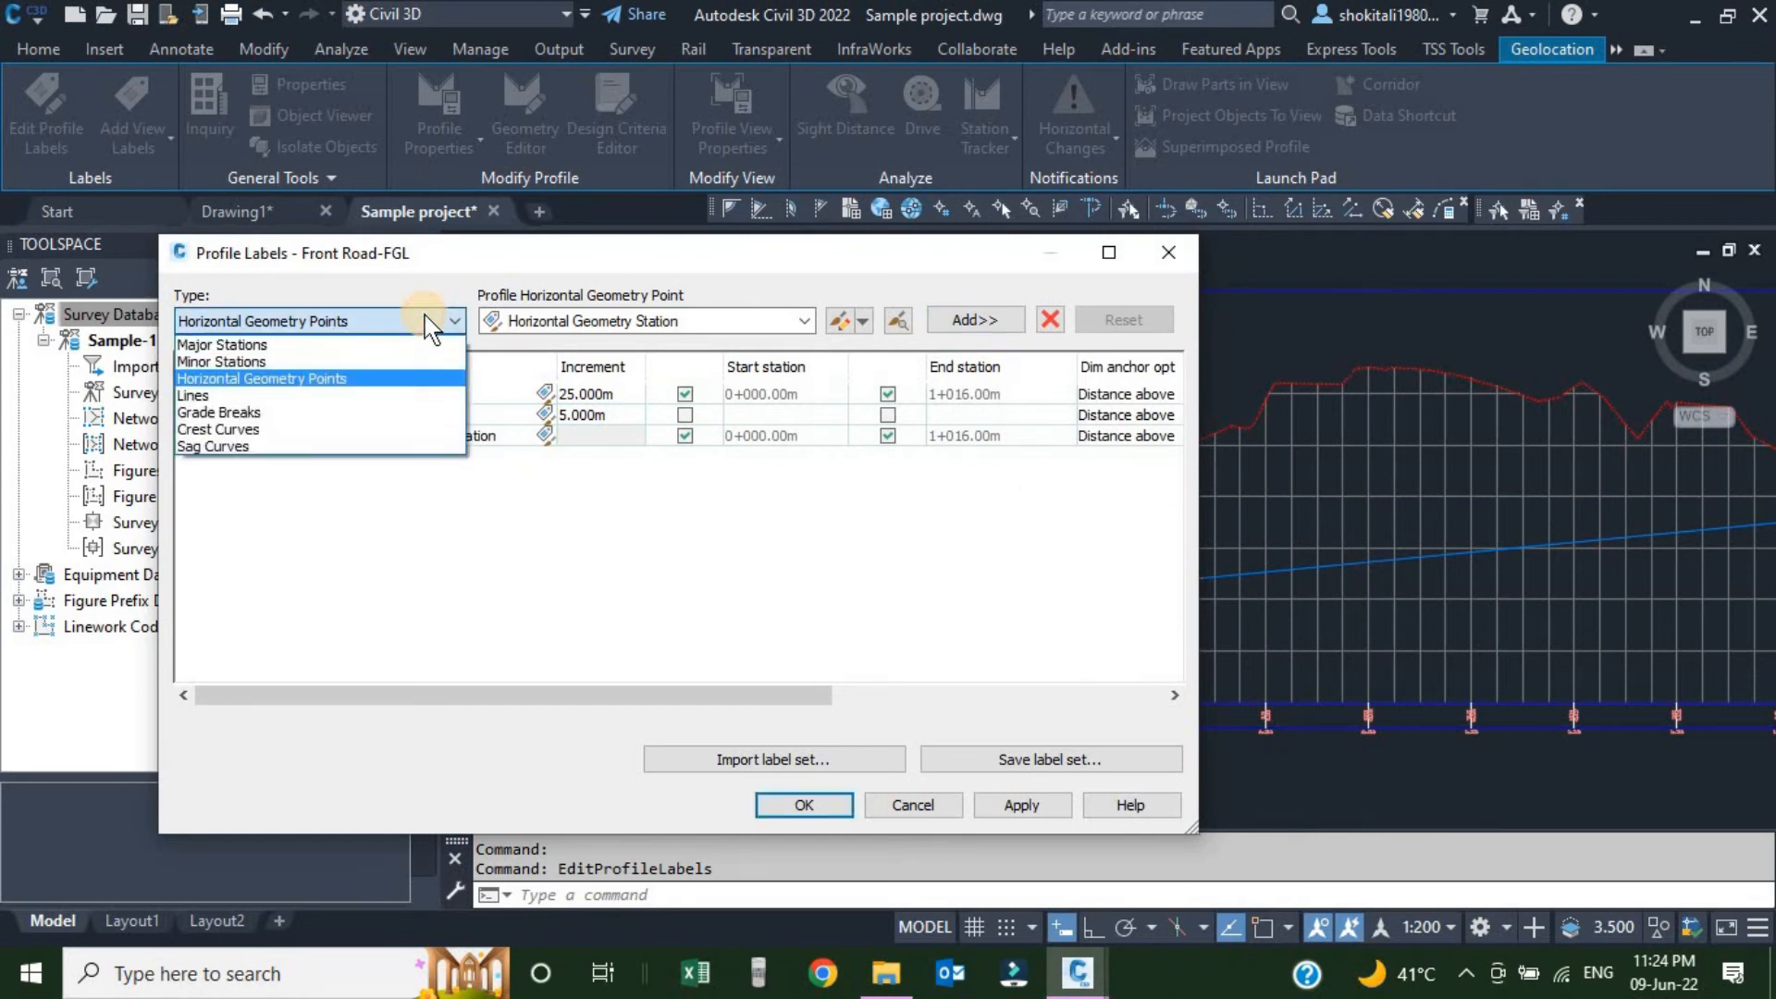
left_click(212, 431)
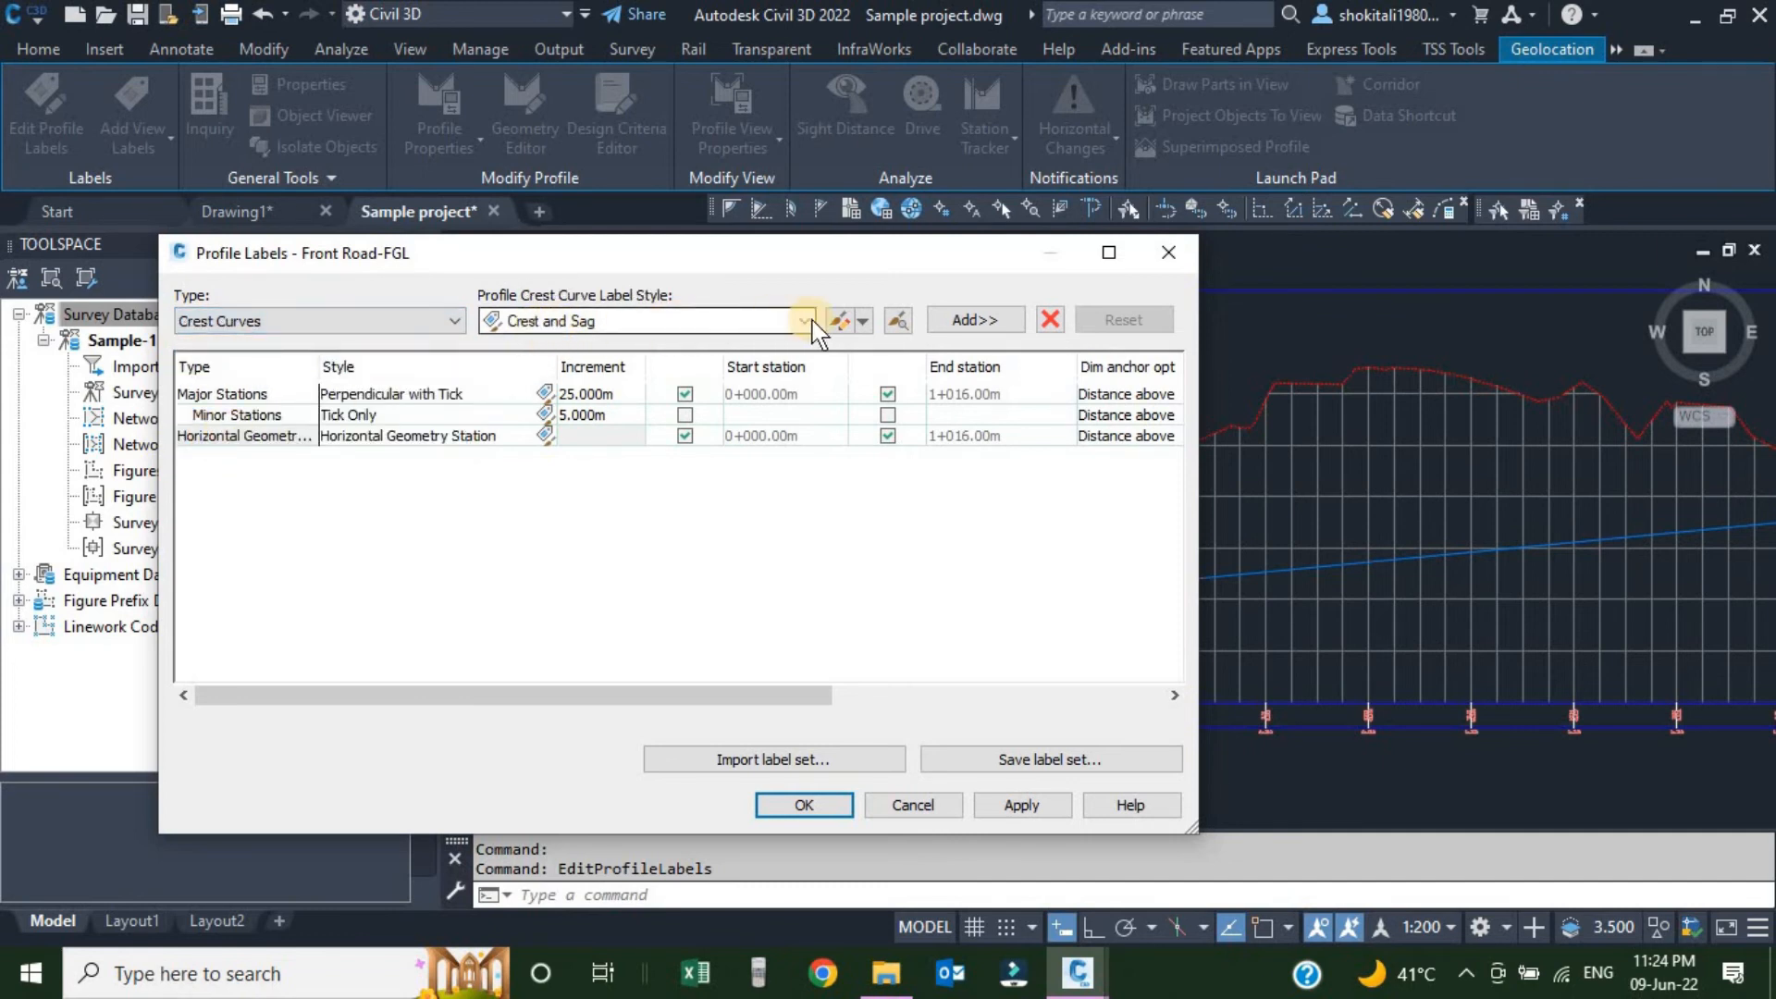
left_click(973, 320)
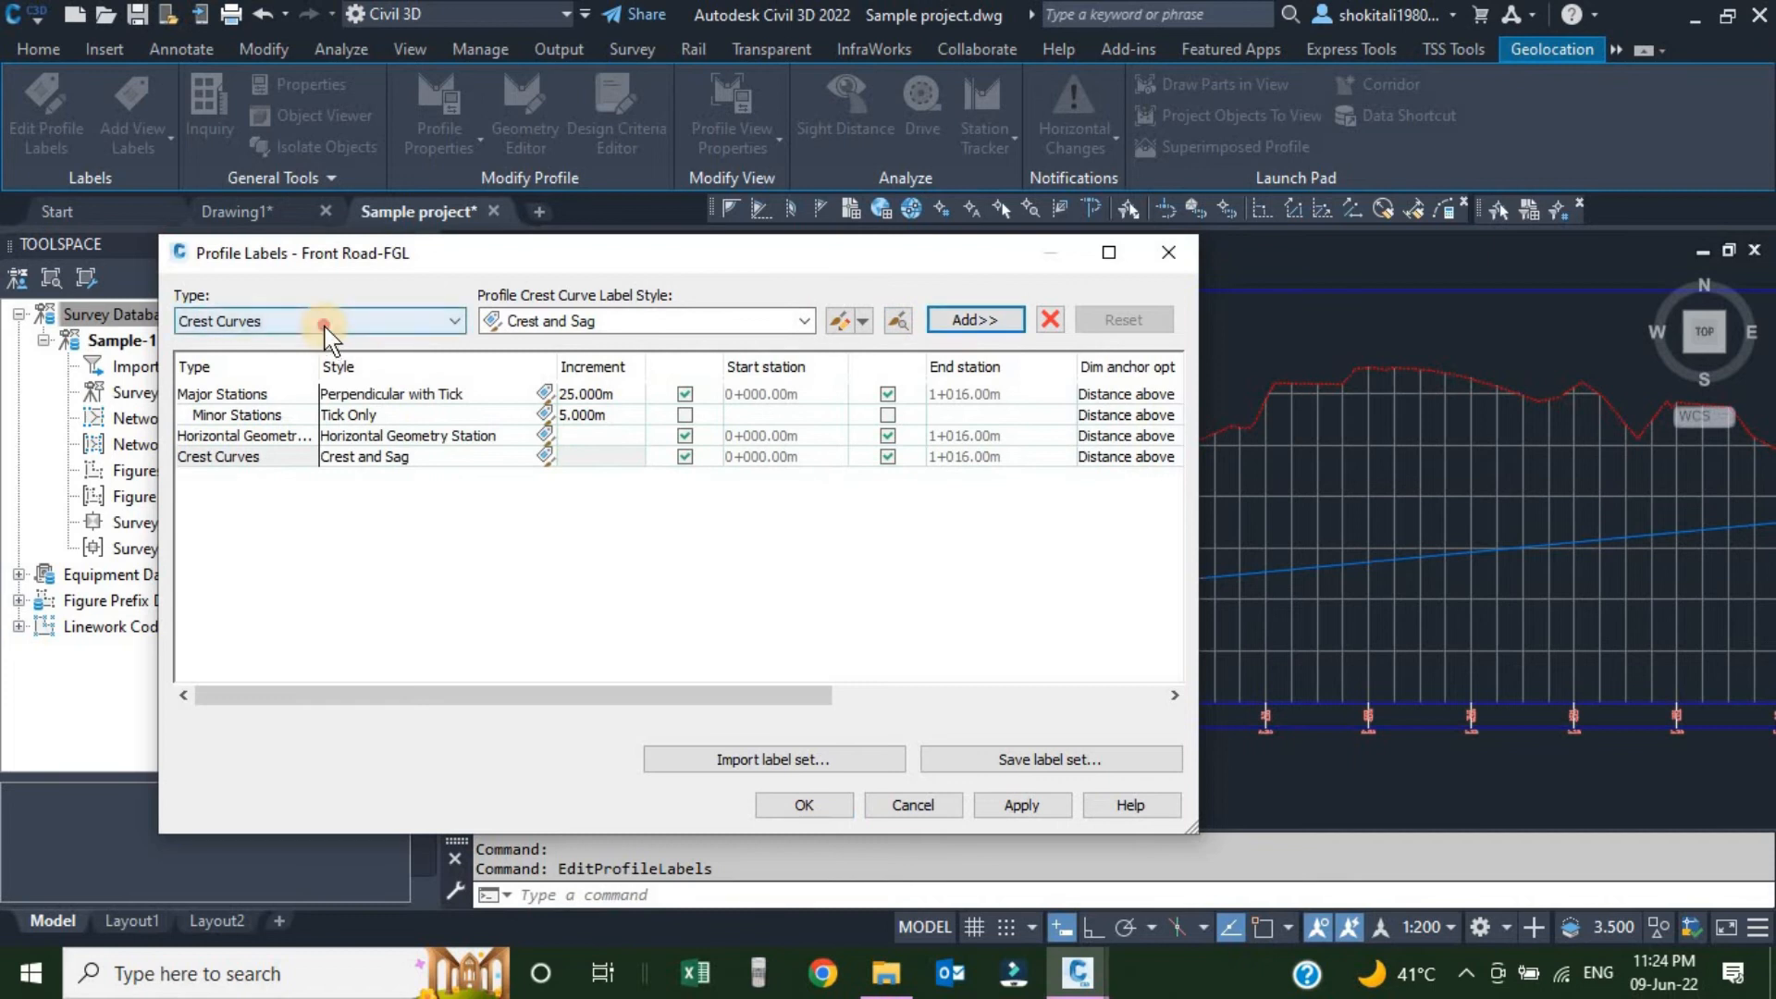
left_click(428, 321)
left_click(234, 443)
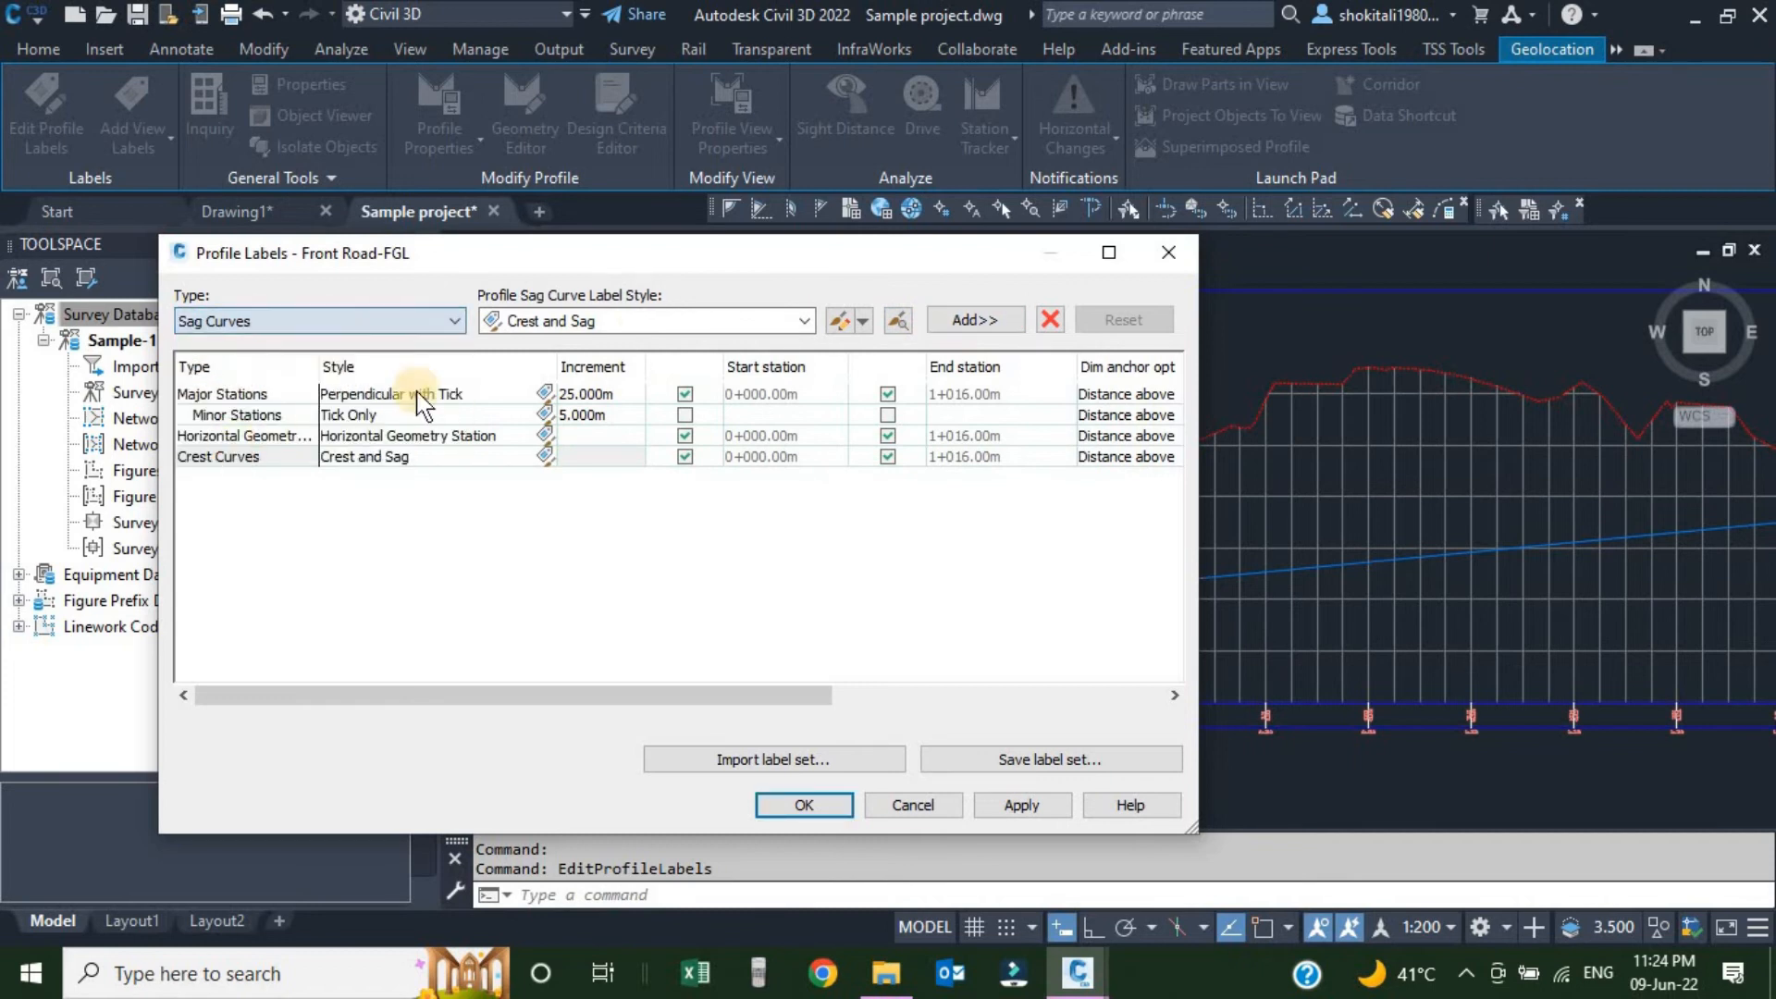
left_click(983, 322)
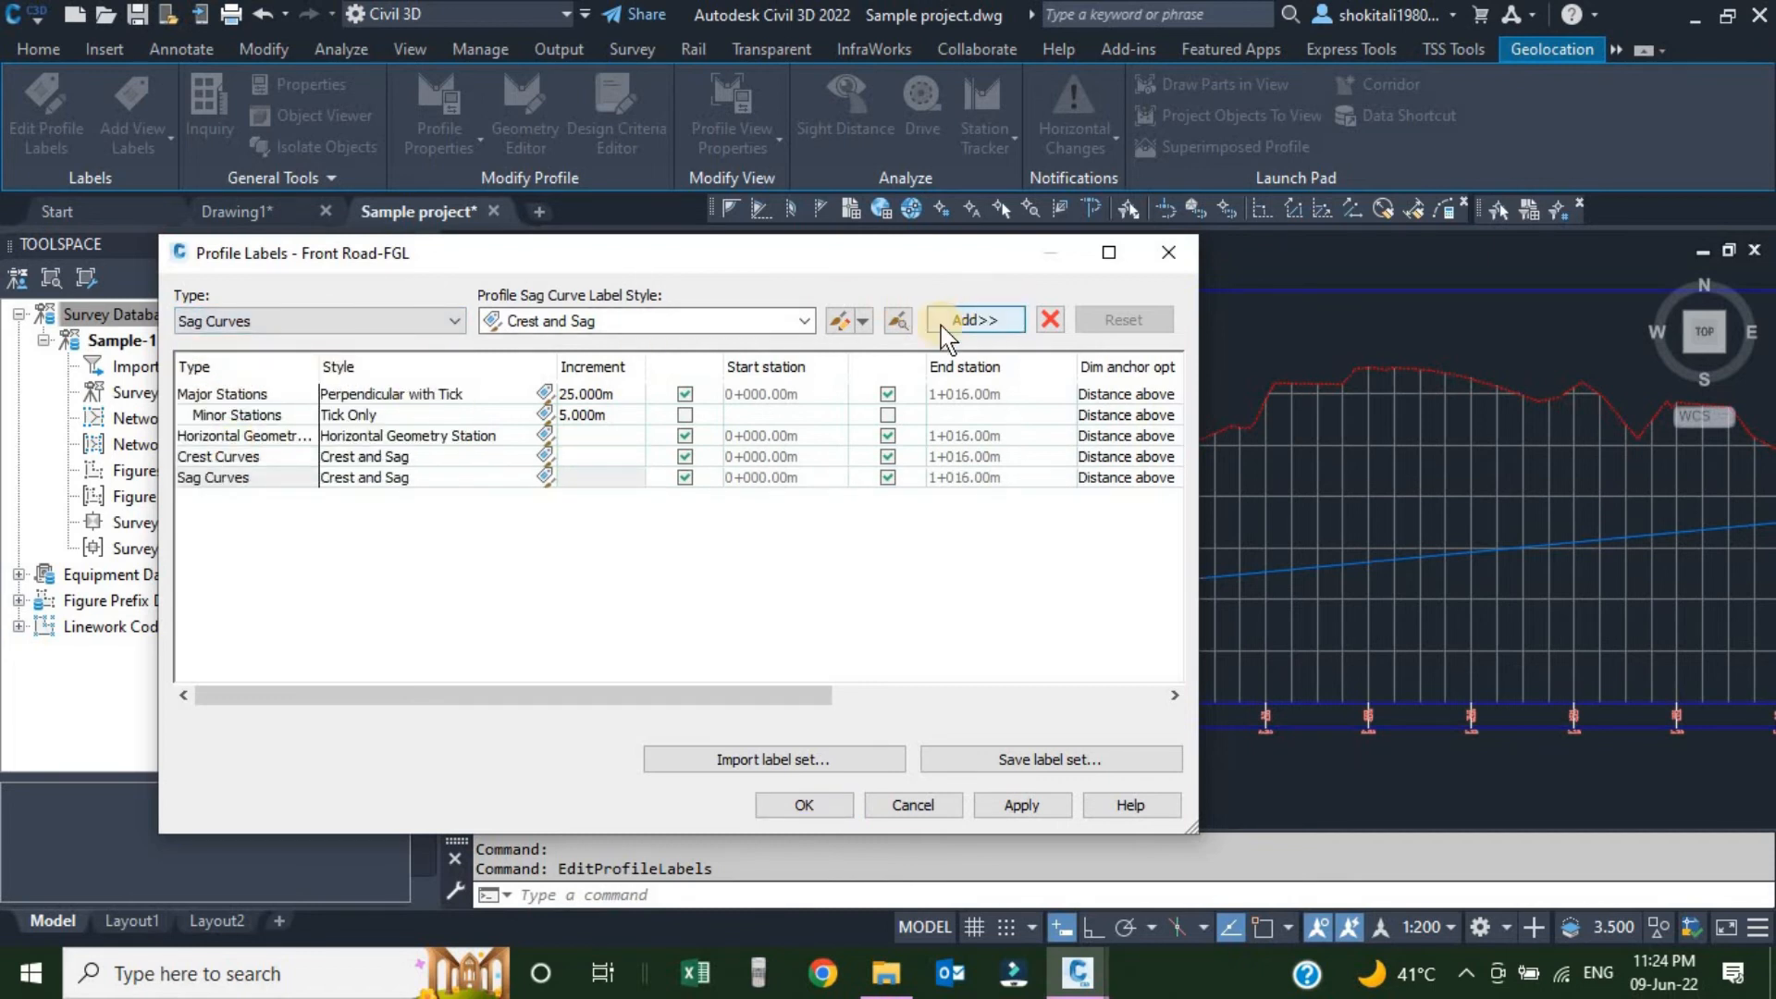
Add Grade Breaks labels in the Station over Elevation style to the profile.
left_click(330, 319)
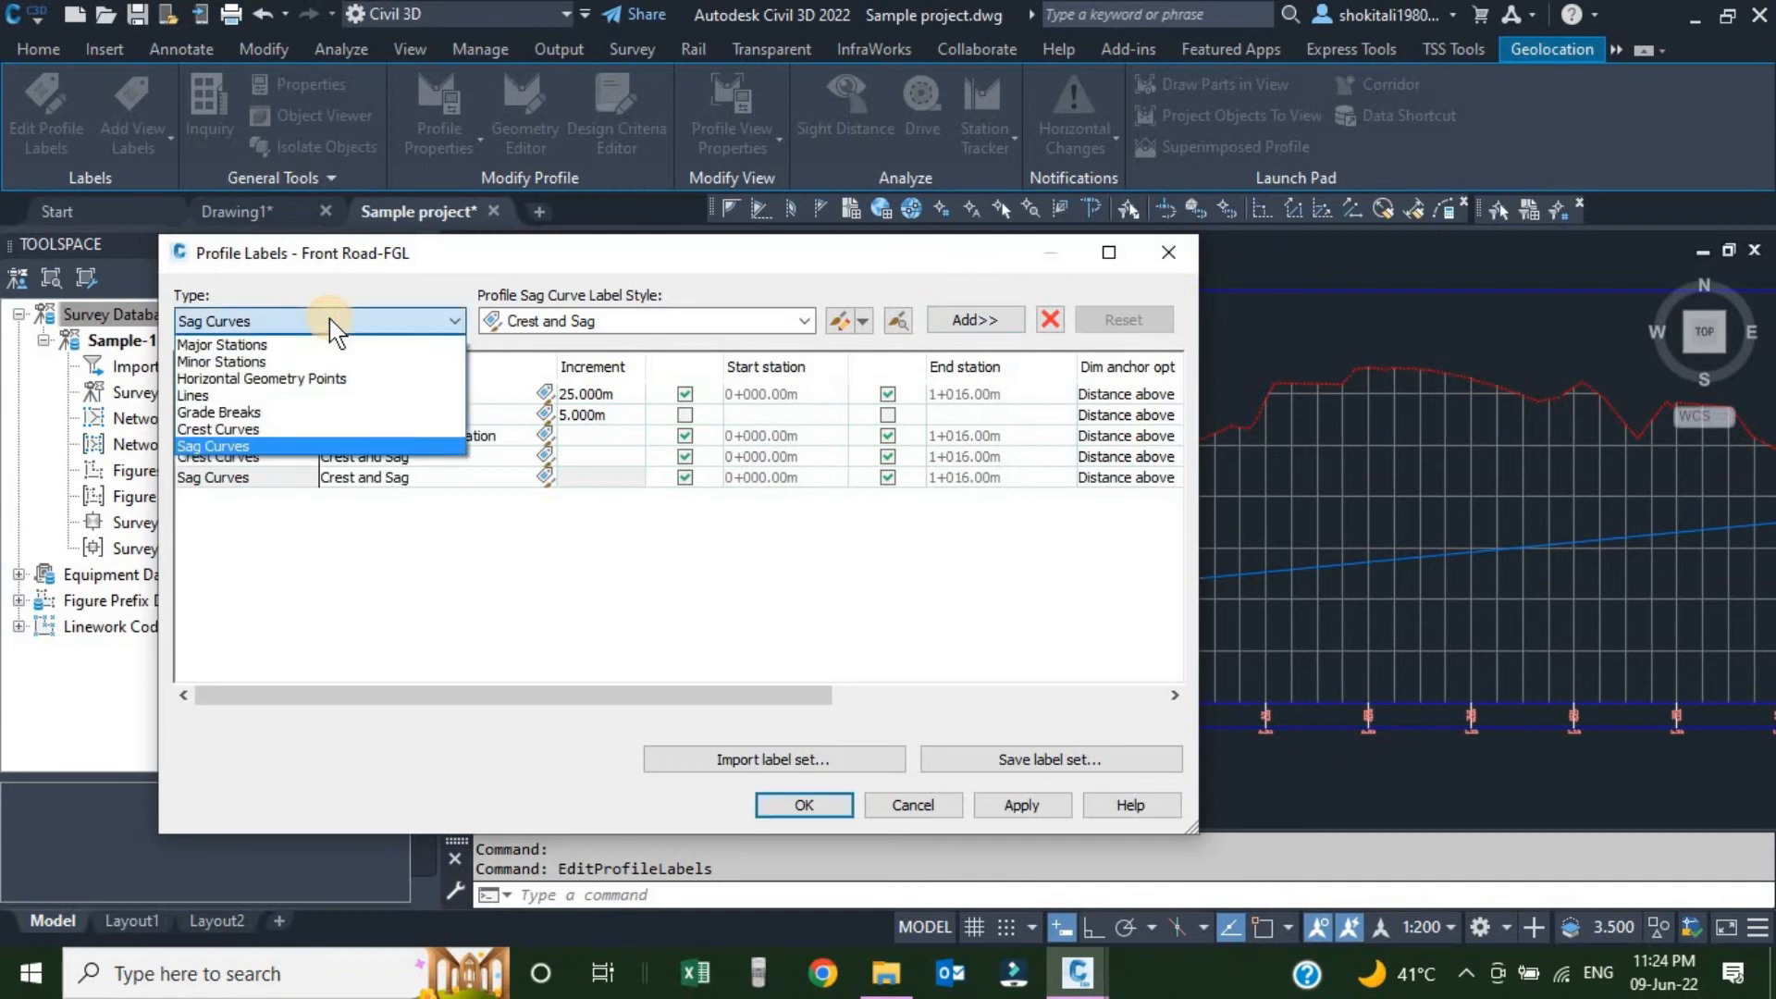
left_click(251, 412)
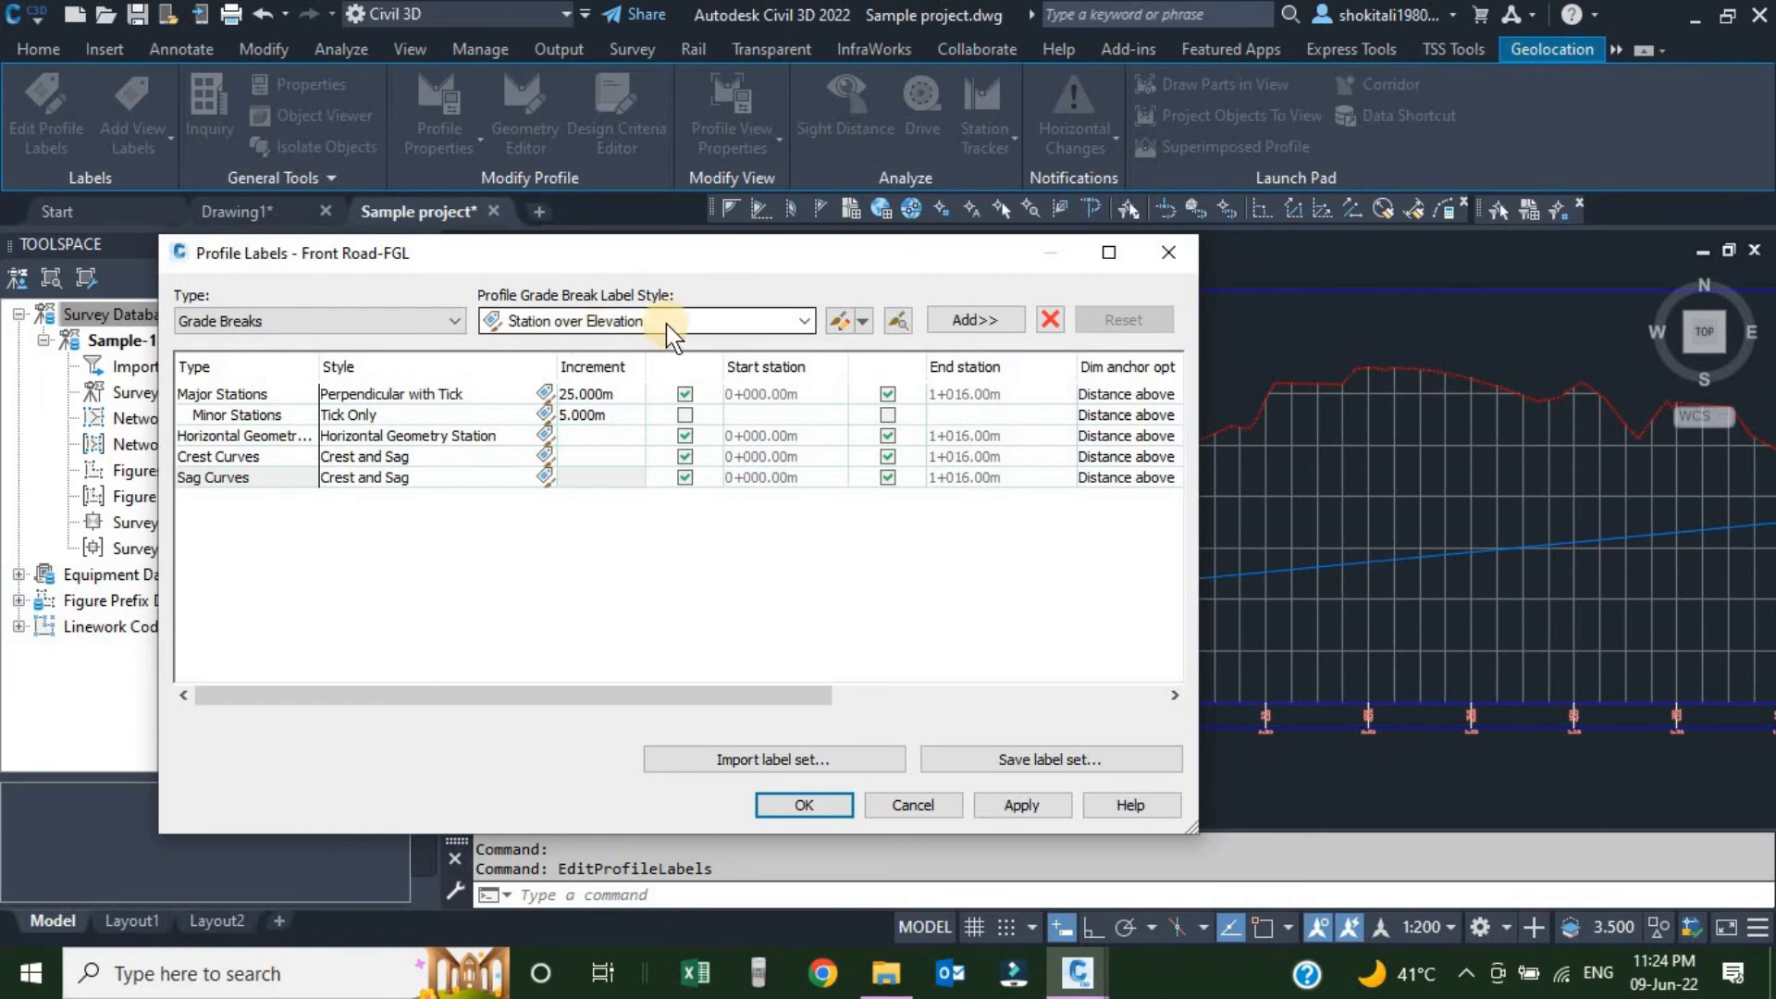
left_click(962, 319)
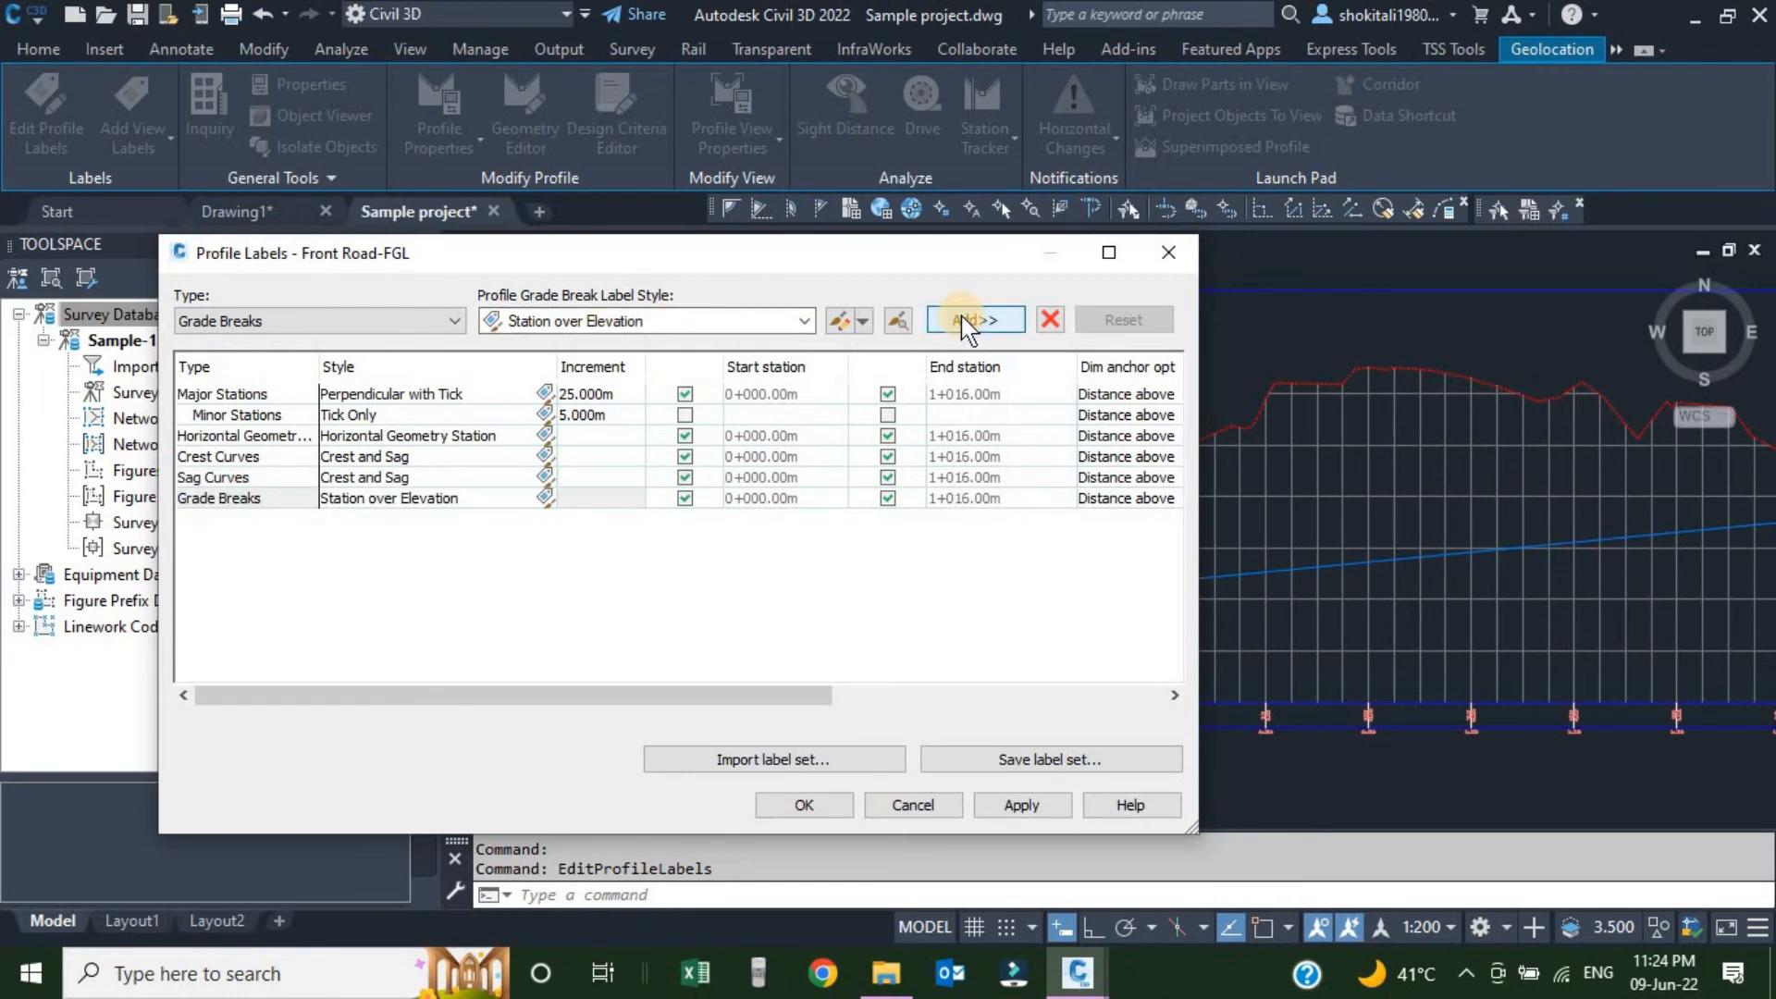
Set the dimension anchor option of the Crest Curves labels to Graph view top and apply the label set to the profile.
mouse_move(645, 695)
left_mouse_down()
mouse_move(708, 695)
mouse_move(633, 697)
left_mouse_up()
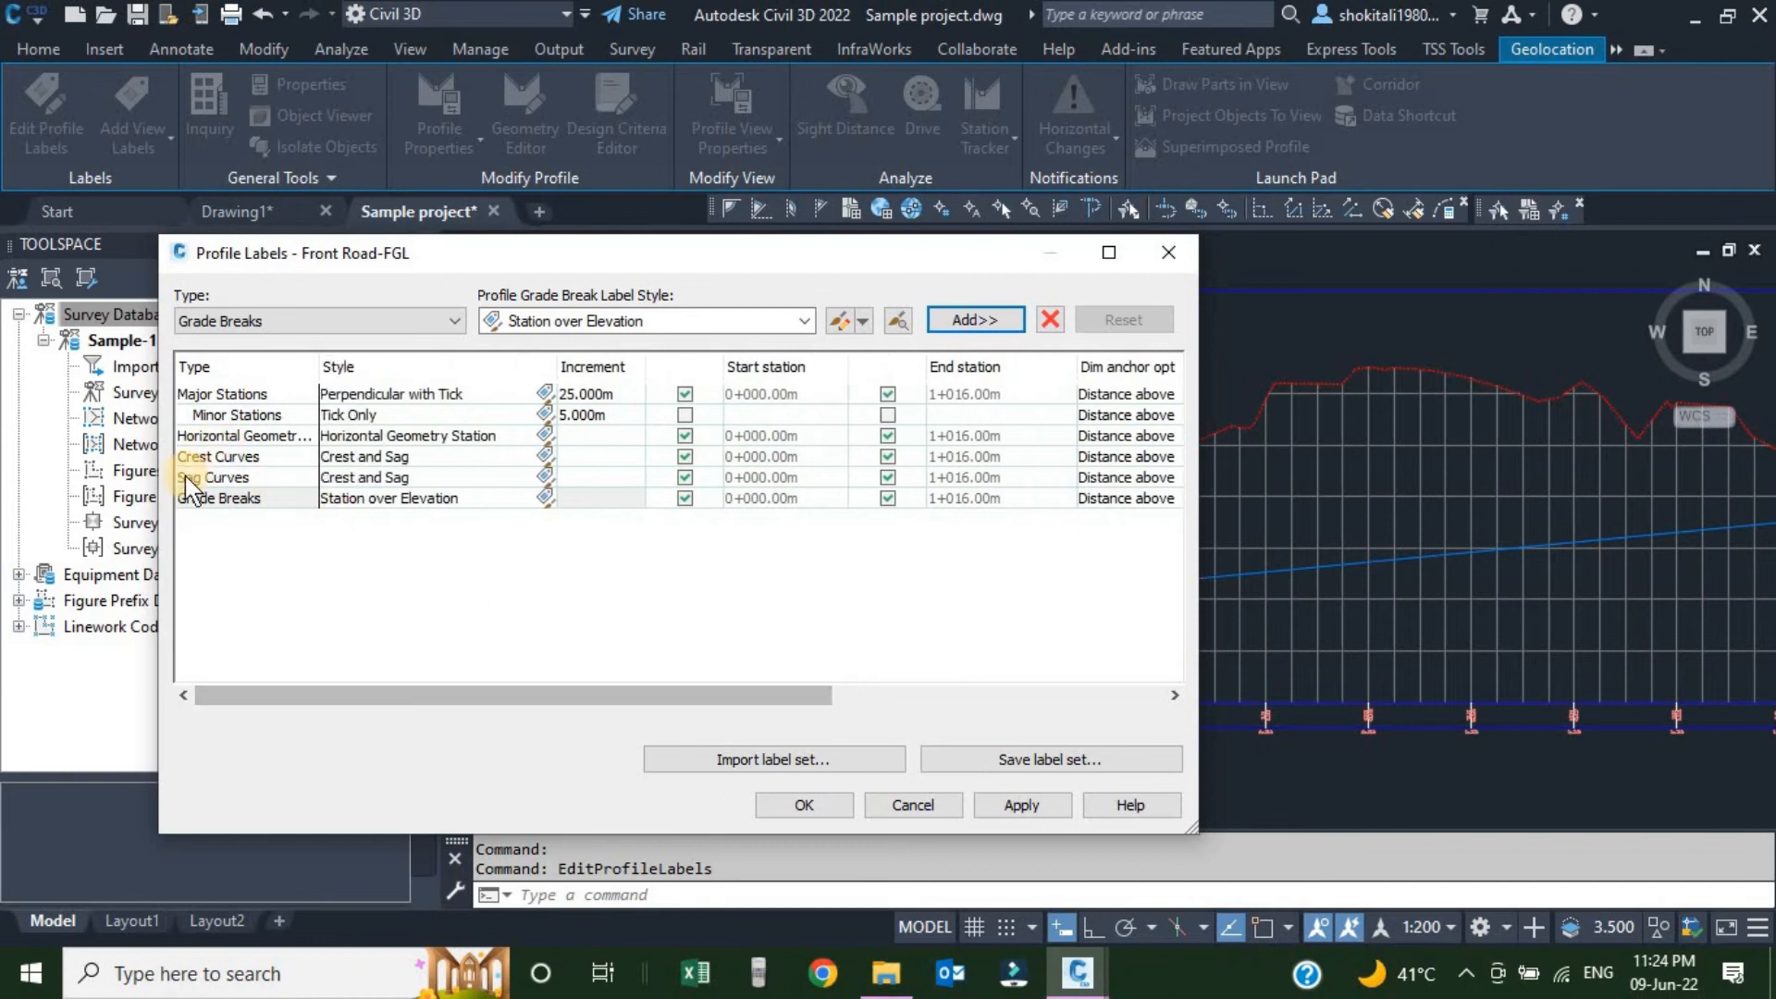
left_click(1135, 457)
left_click(1135, 460)
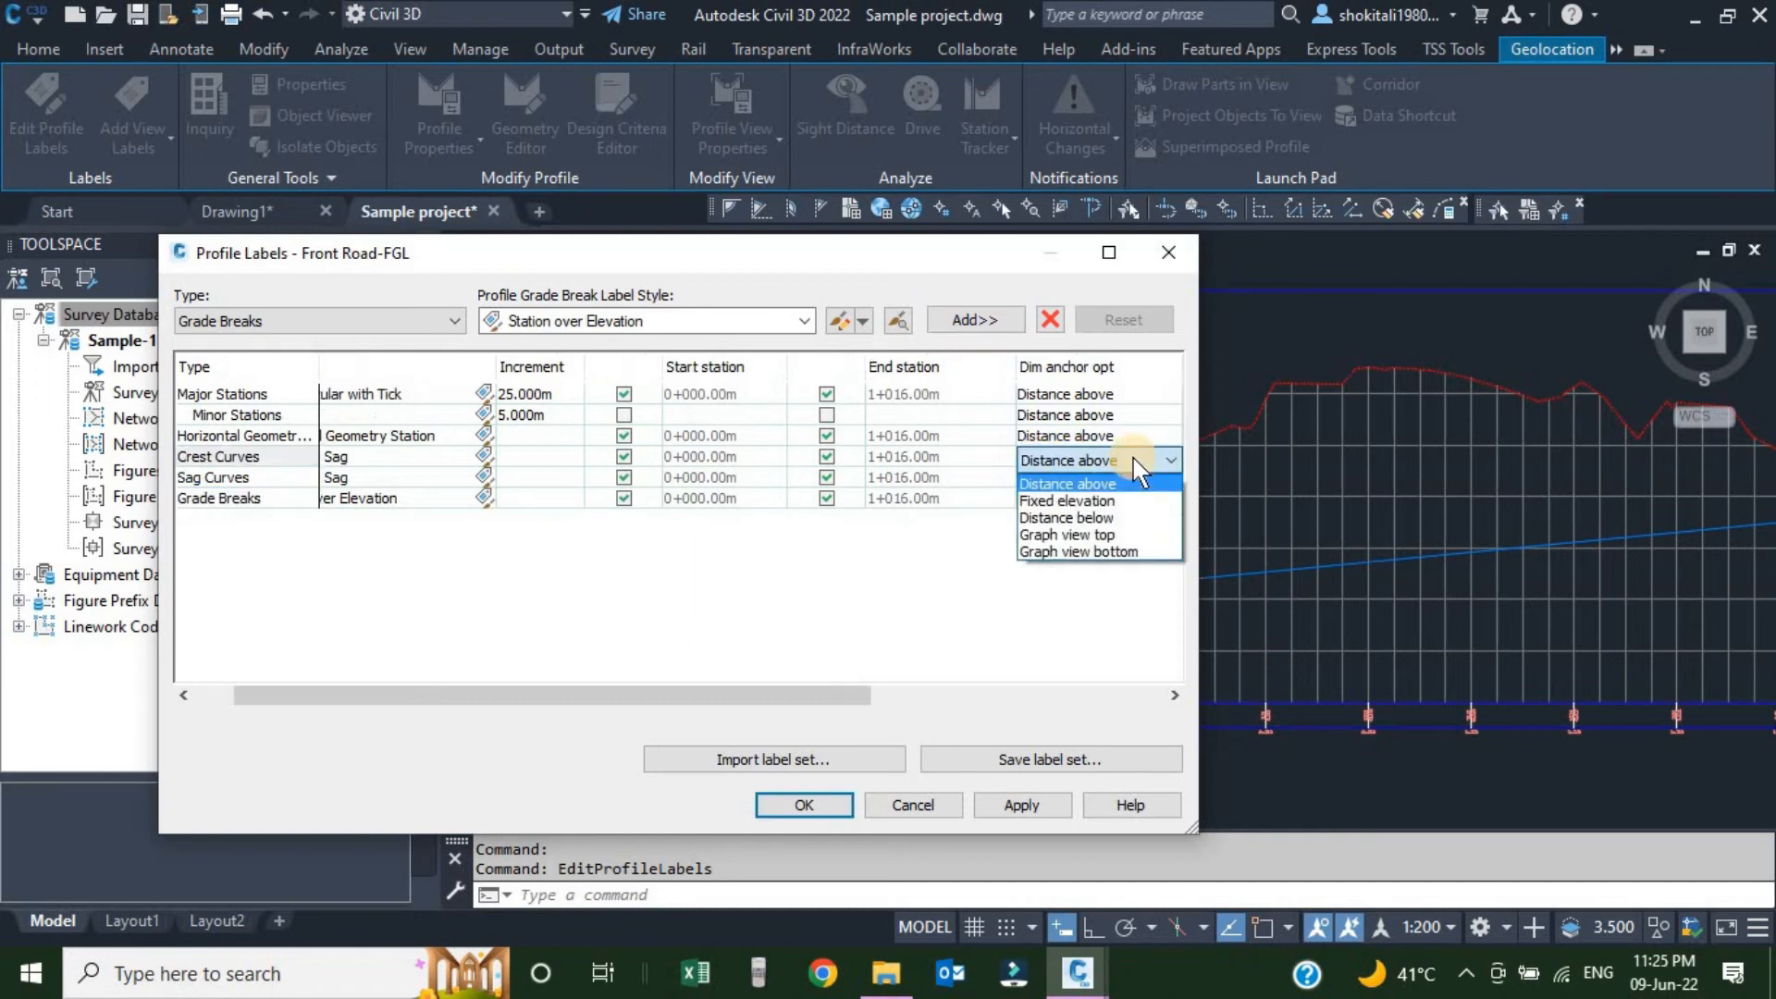
left_click(1067, 537)
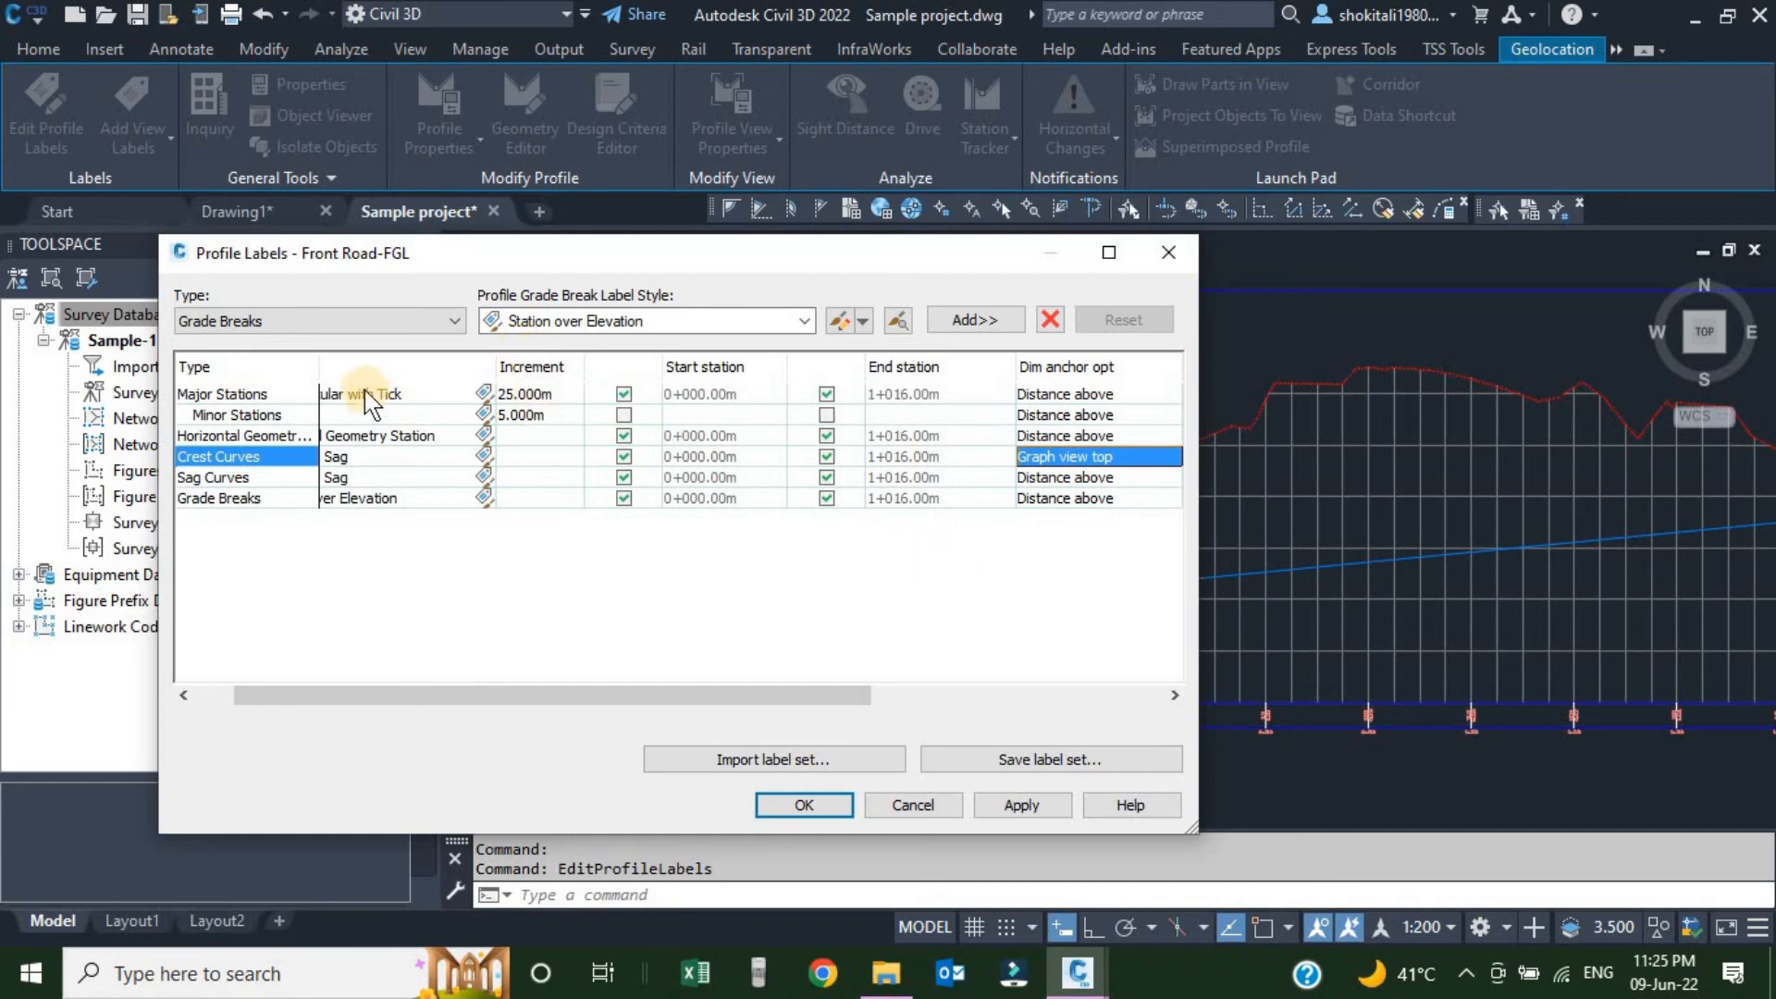
left_click(1021, 805)
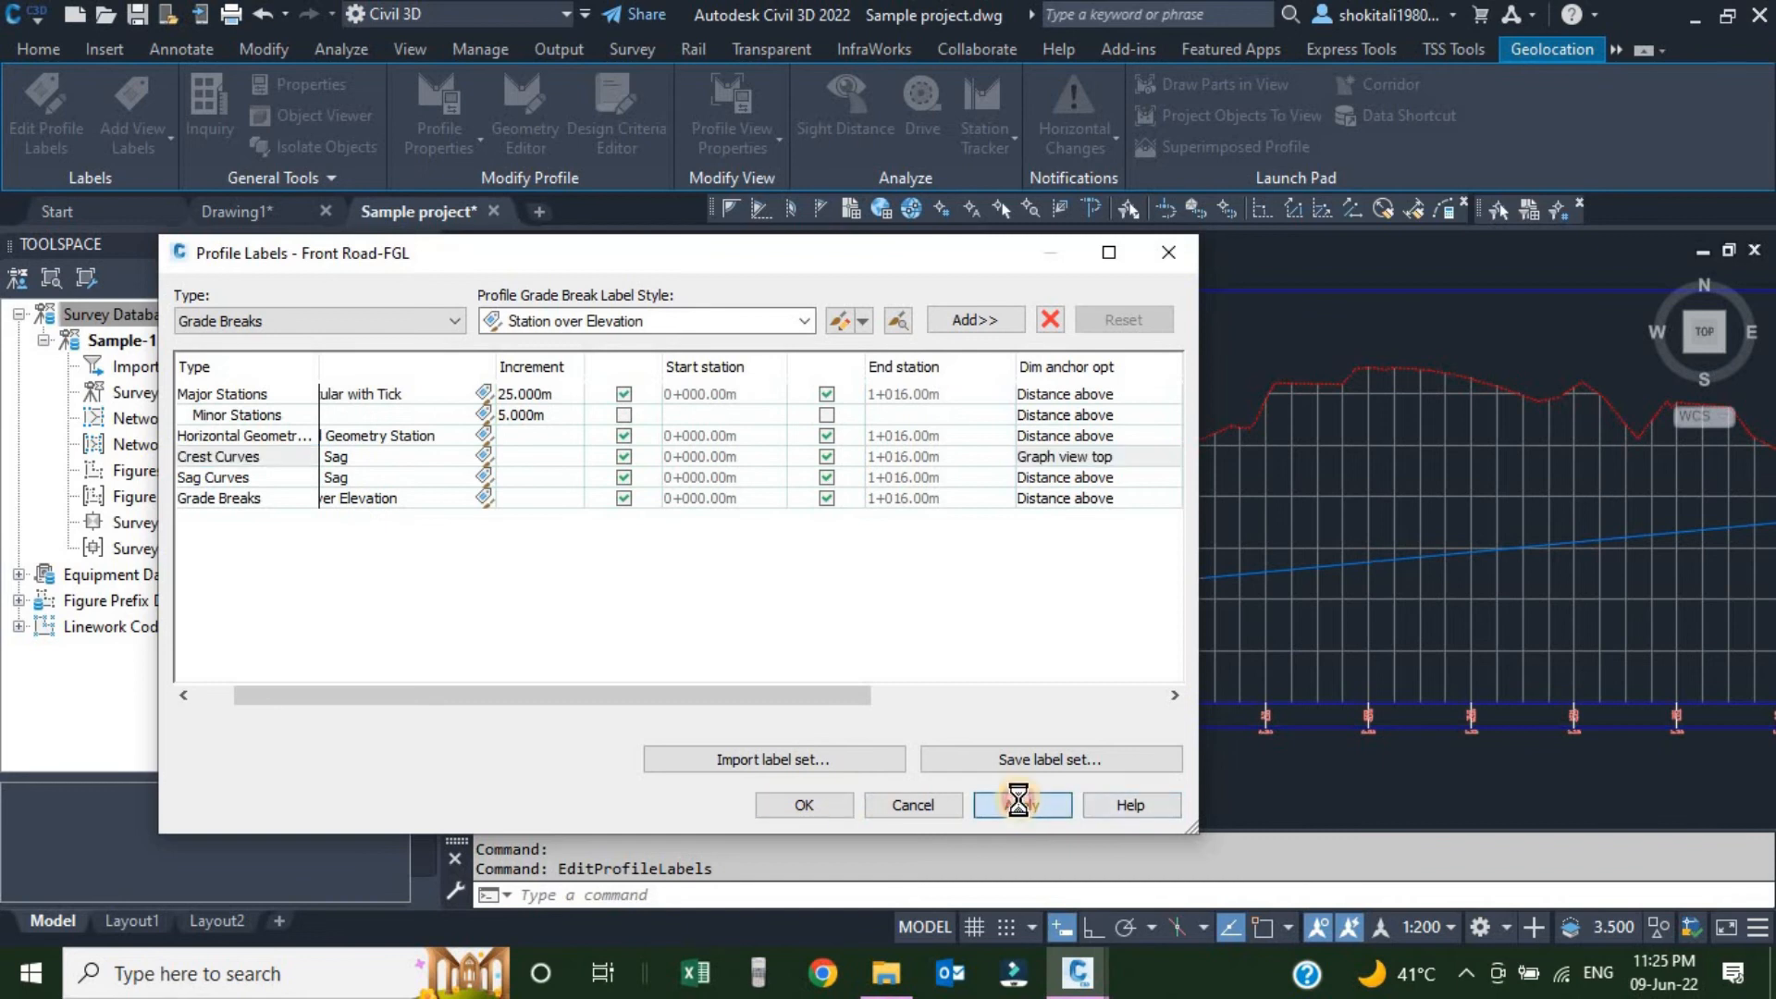
left_click(811, 805)
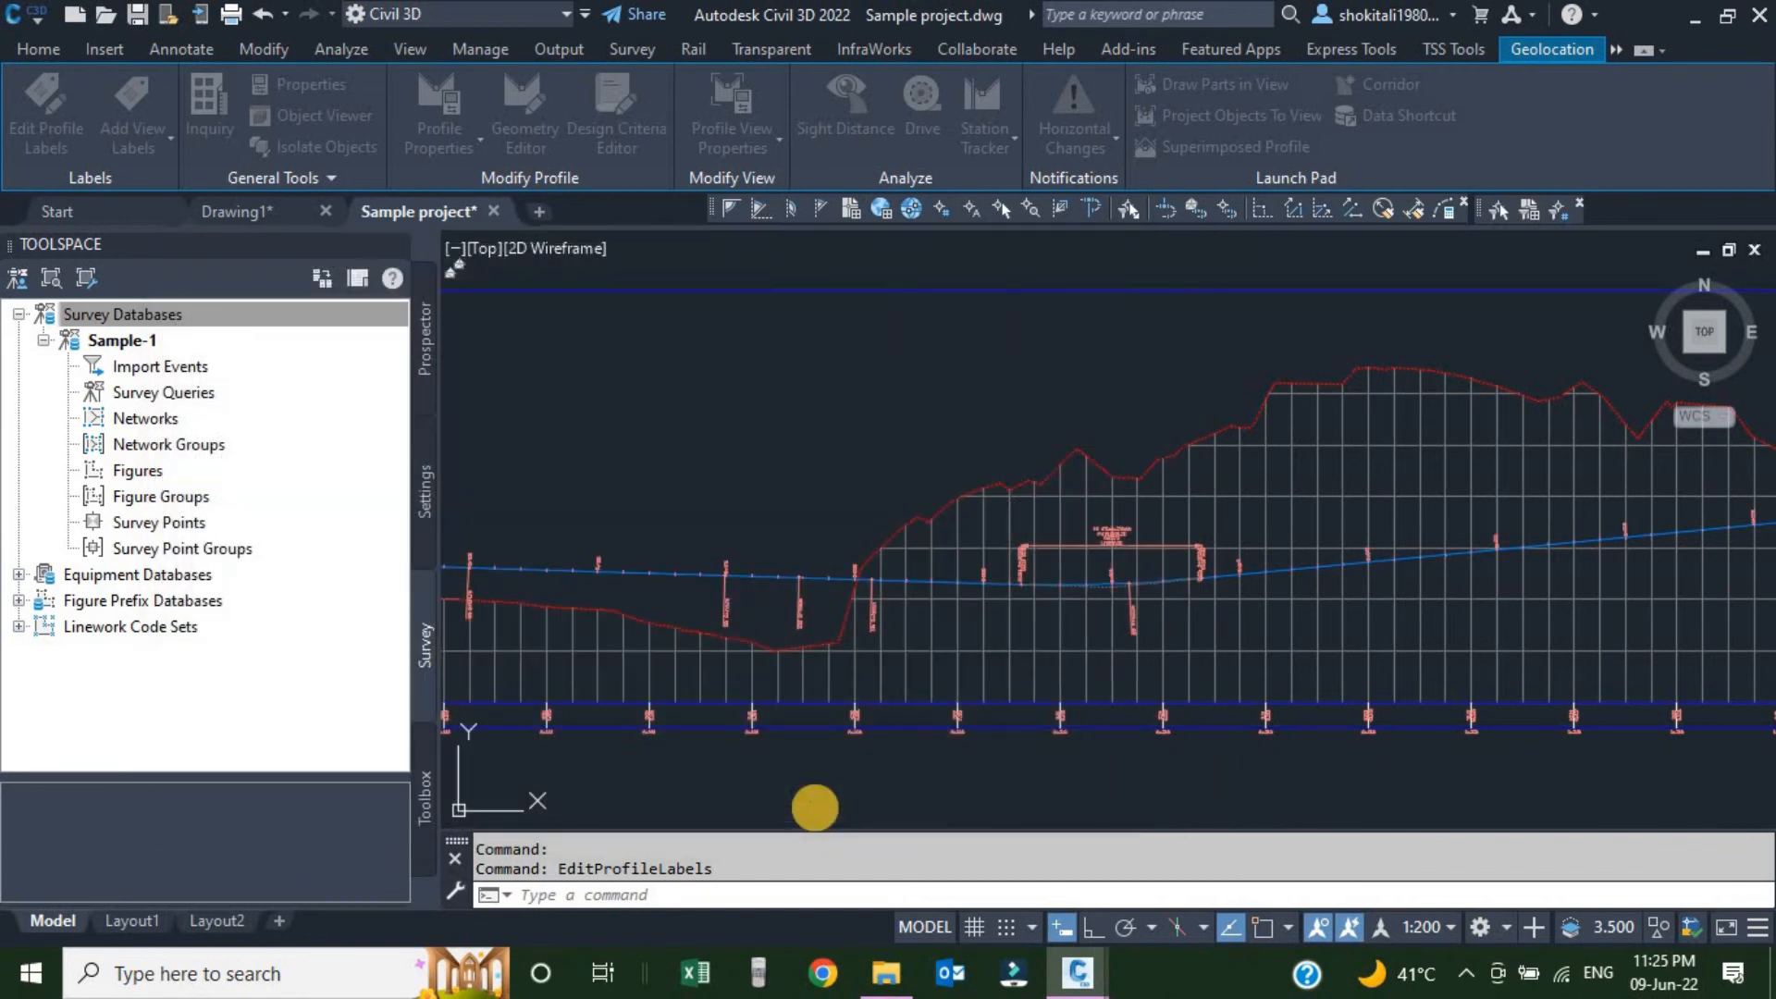
Examine the horizontal geometry point labels near the start of the profile and compare them with the road's first curve in plan.
scroll(1114, 564, "down", 5)
scroll(1104, 597, "up", 7)
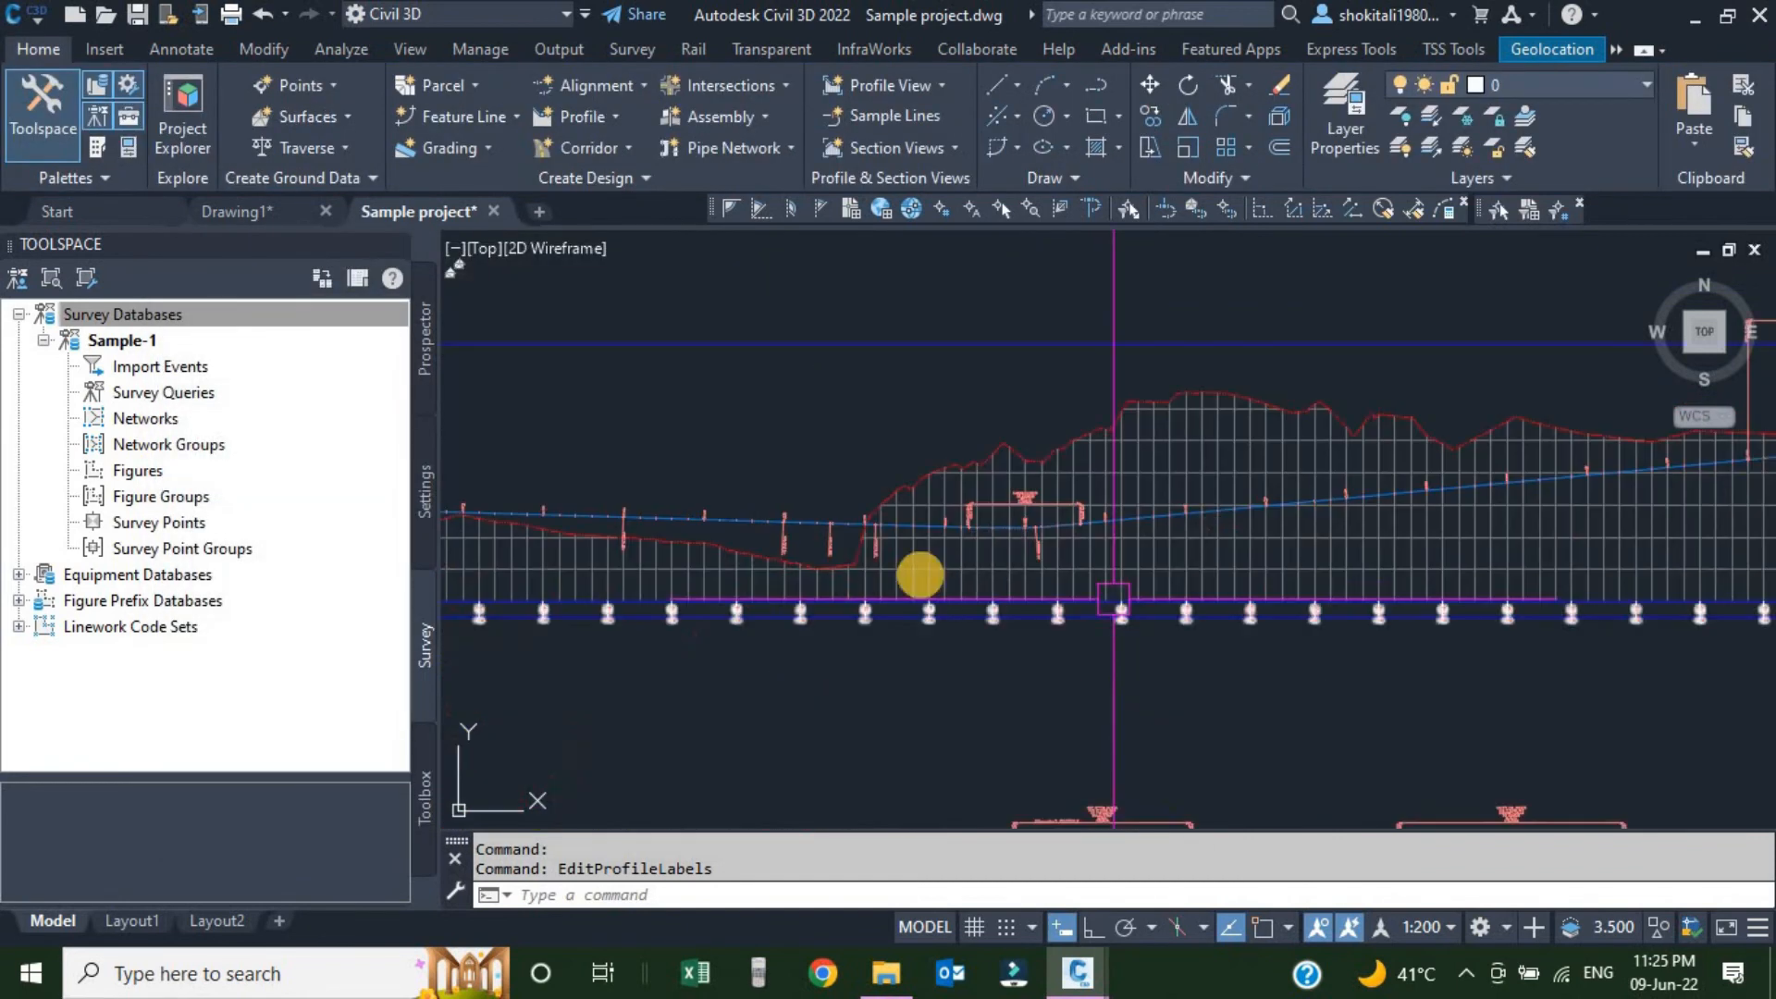
scroll(851, 515, "up", 5)
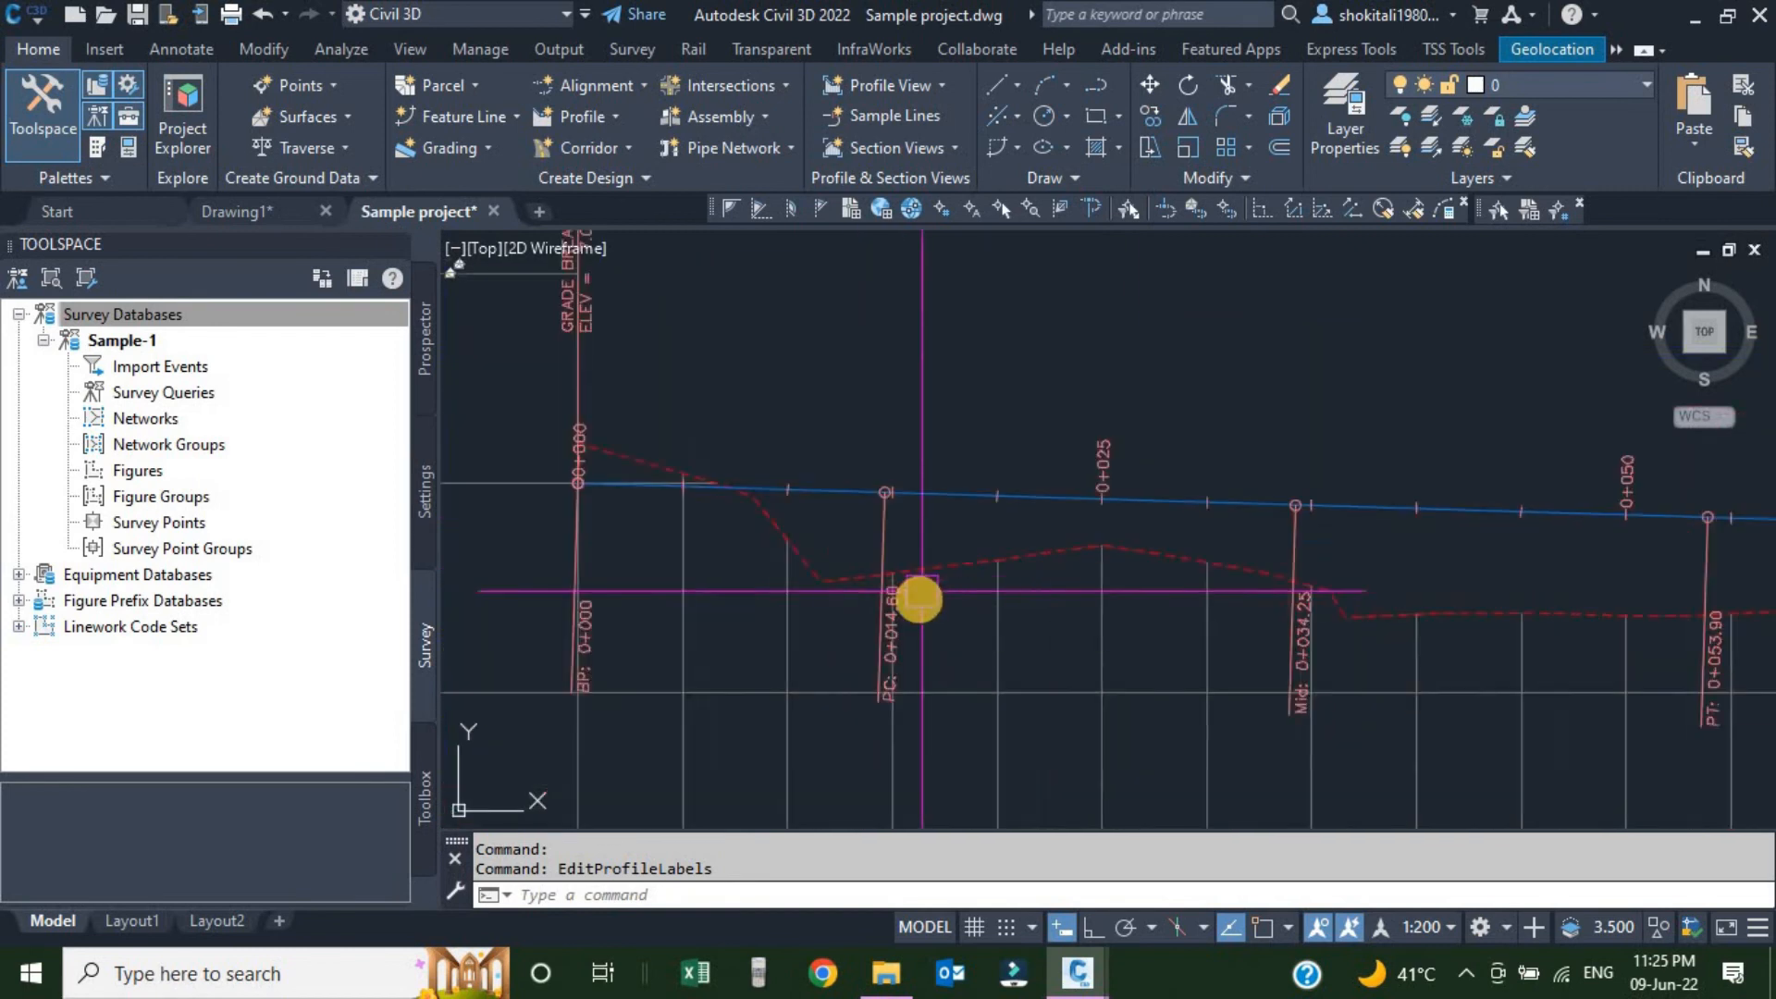
middle_click_drag(862, 661, 831, 581)
scroll(832, 581, "up", 3)
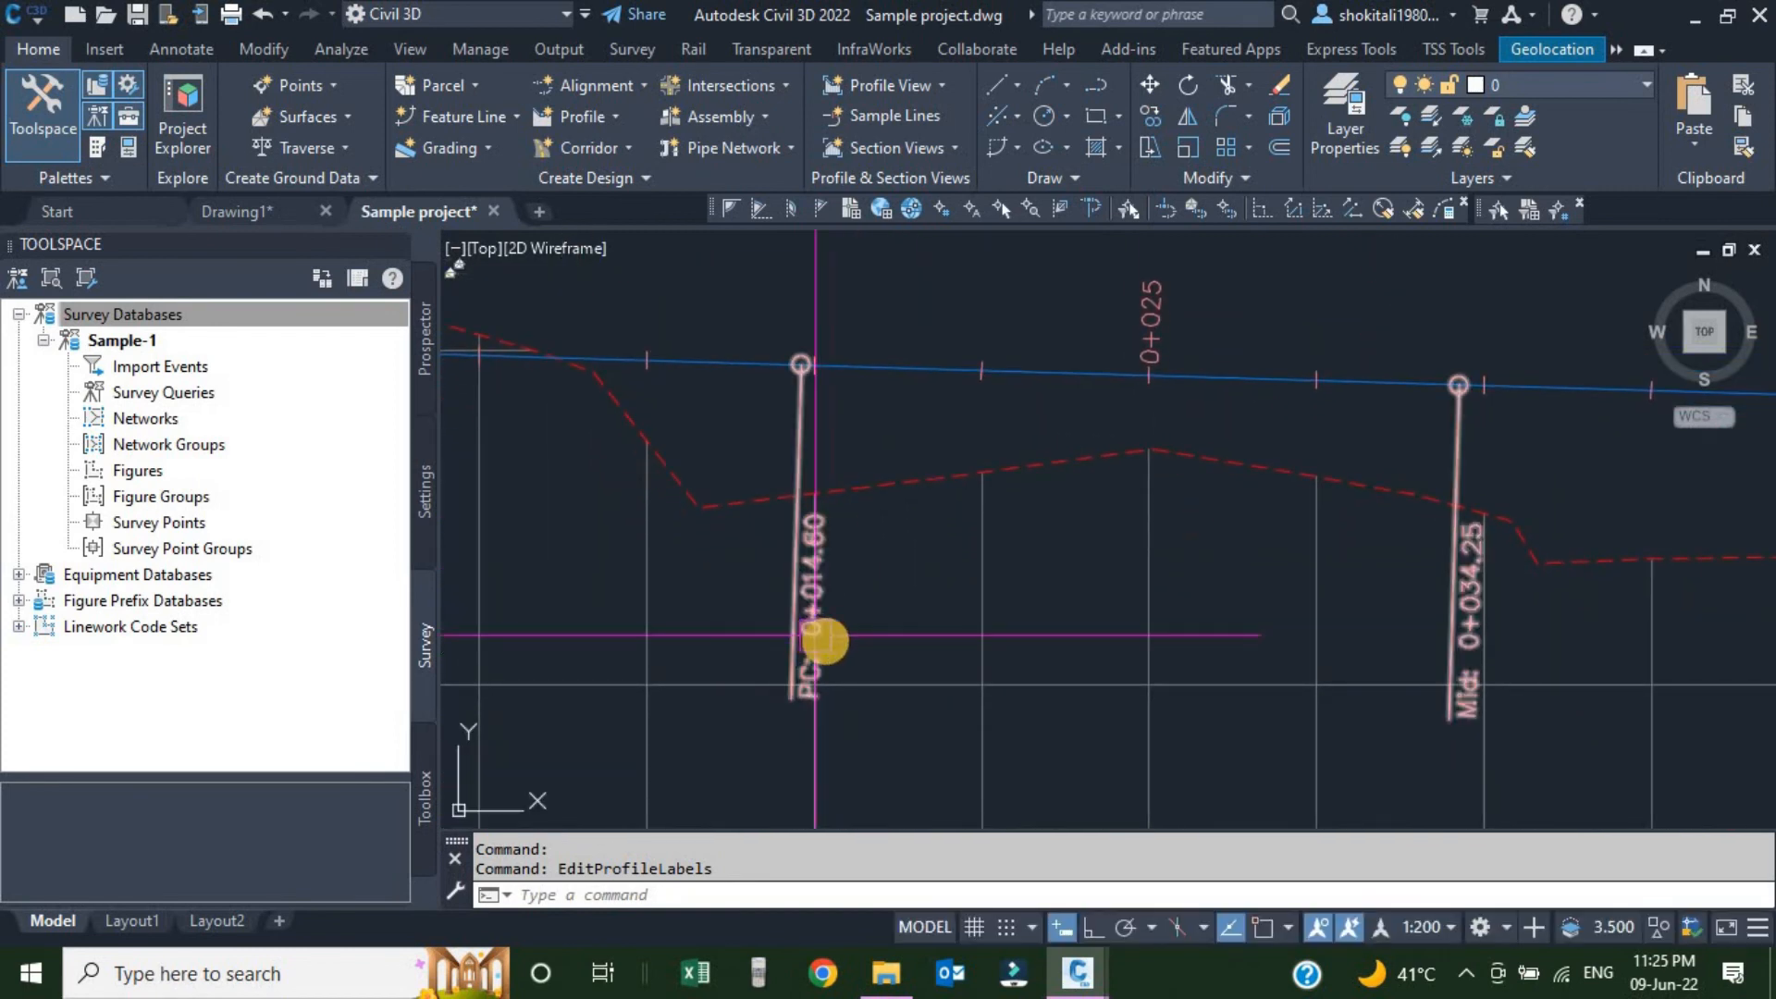
scroll(842, 629, "down", 7)
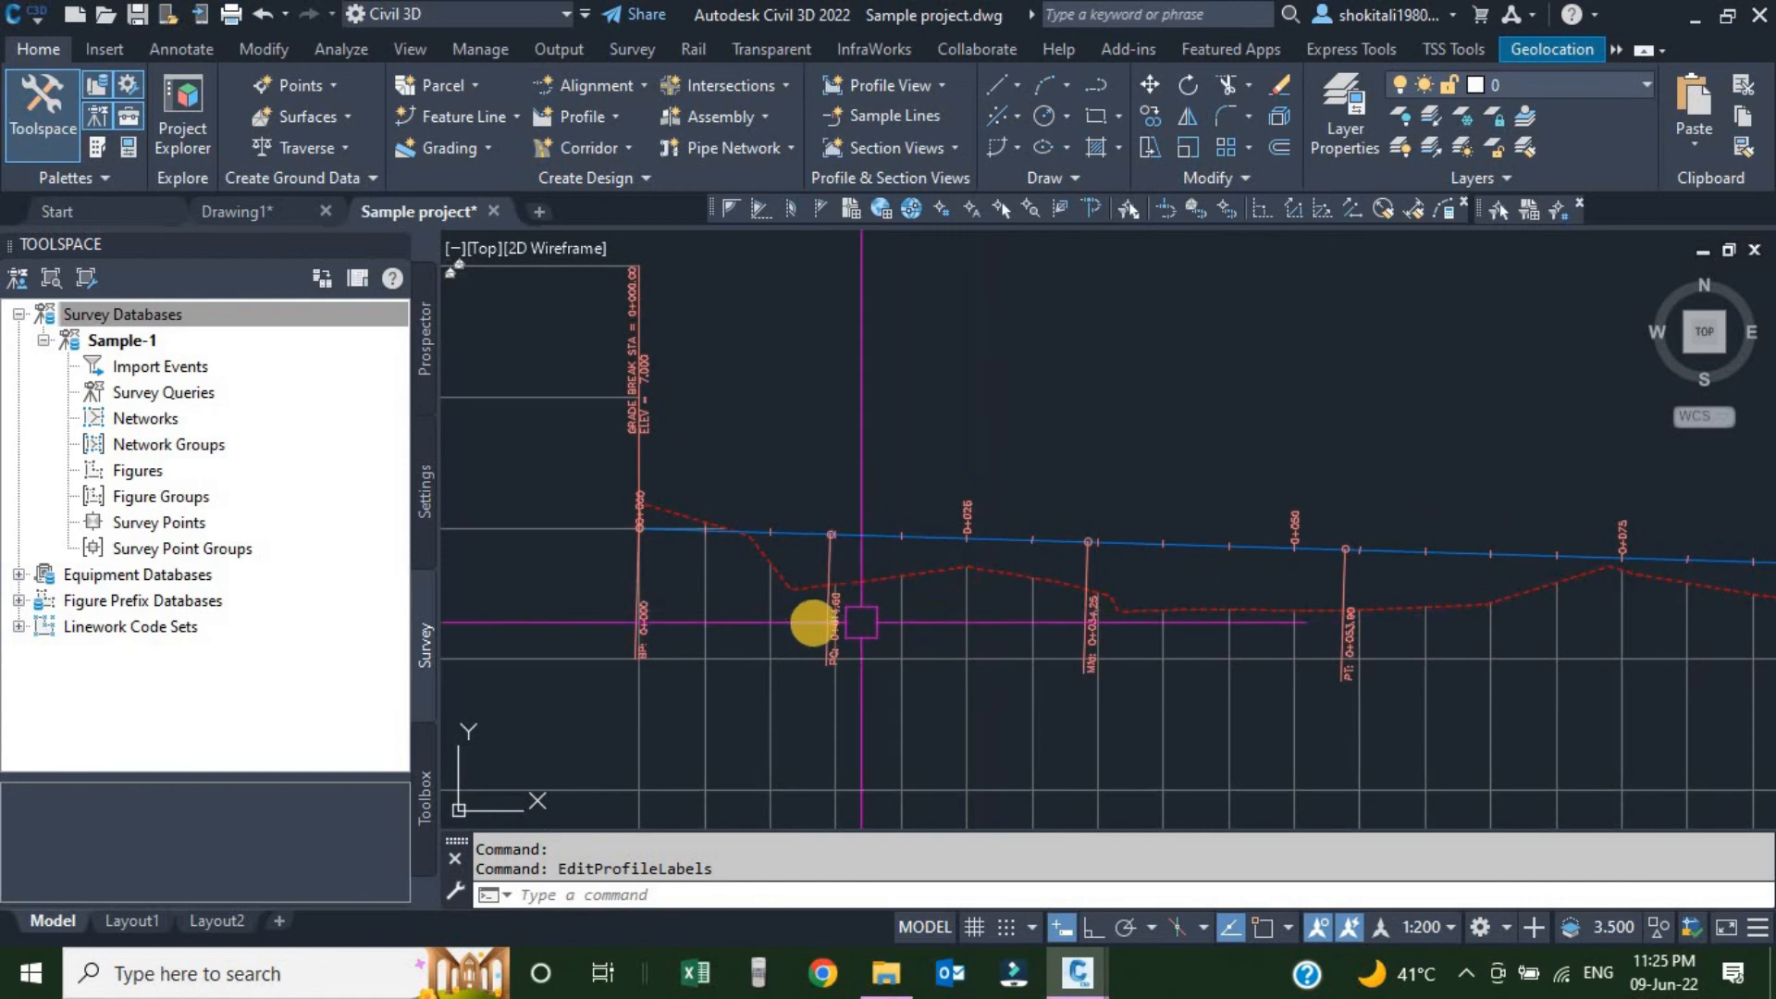
scroll(814, 622, "up", 6)
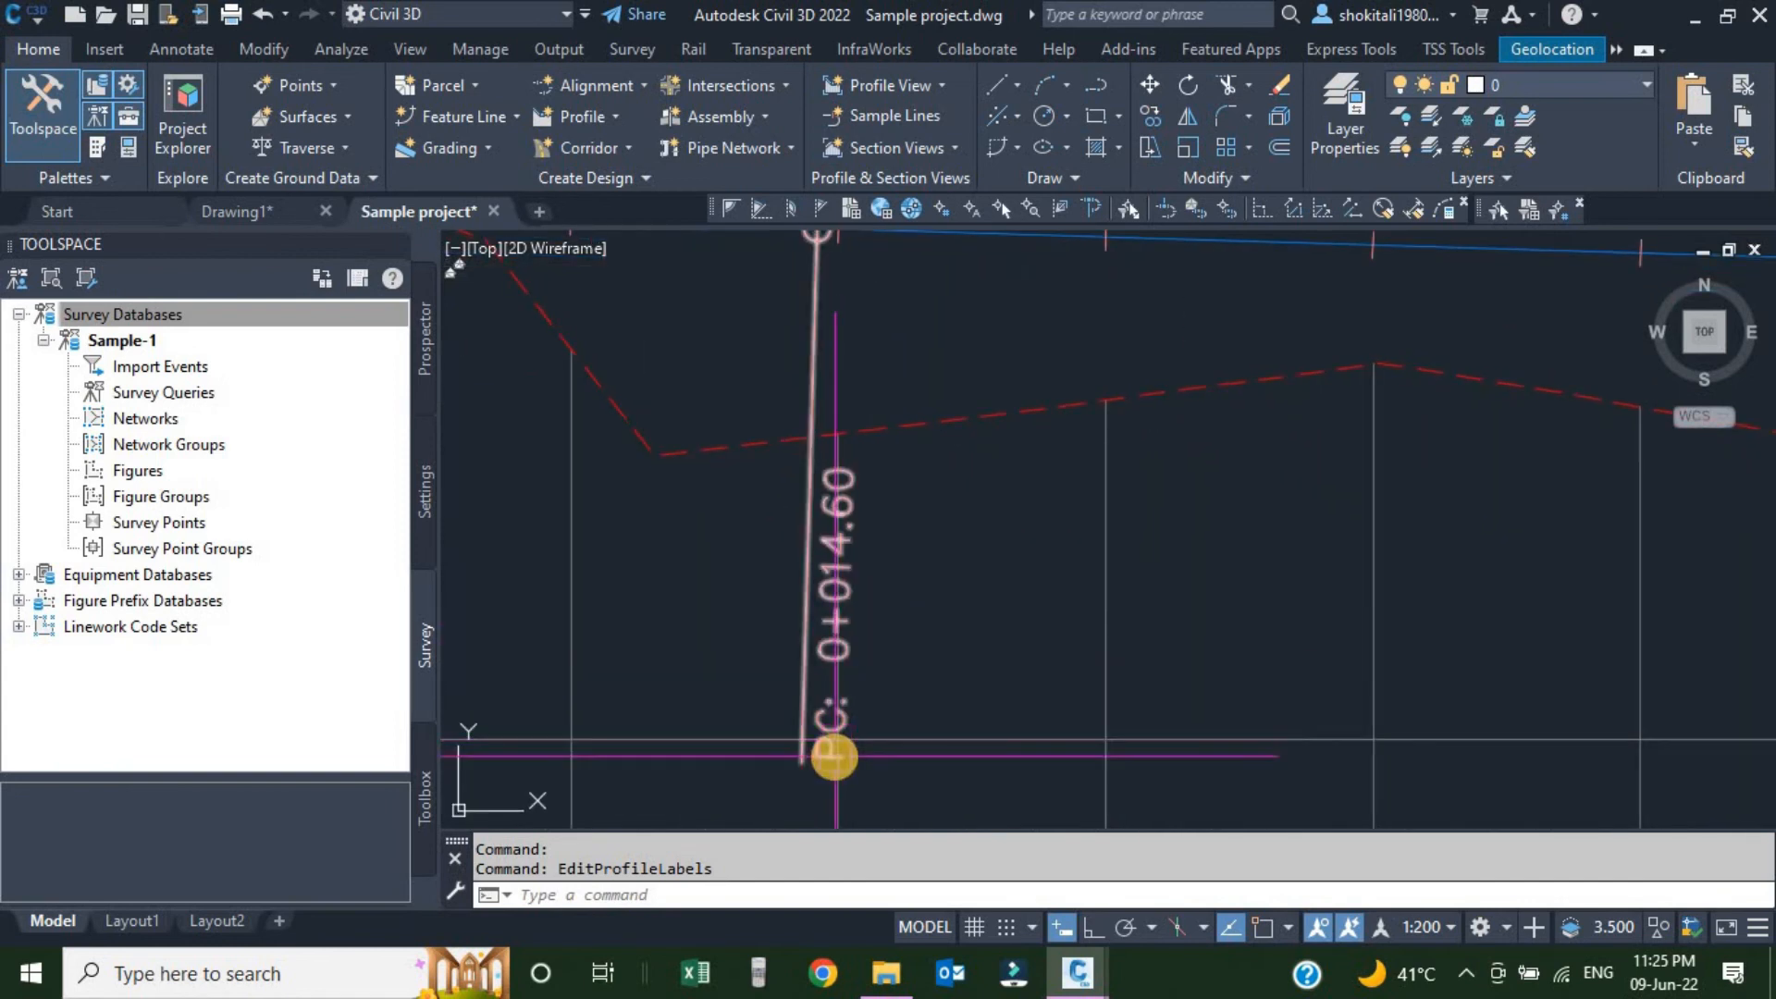
scroll(821, 635, "down", 4)
scroll(1255, 657, "up", 3)
scroll(952, 614, "down", 5)
scroll(1379, 620, "up", 3)
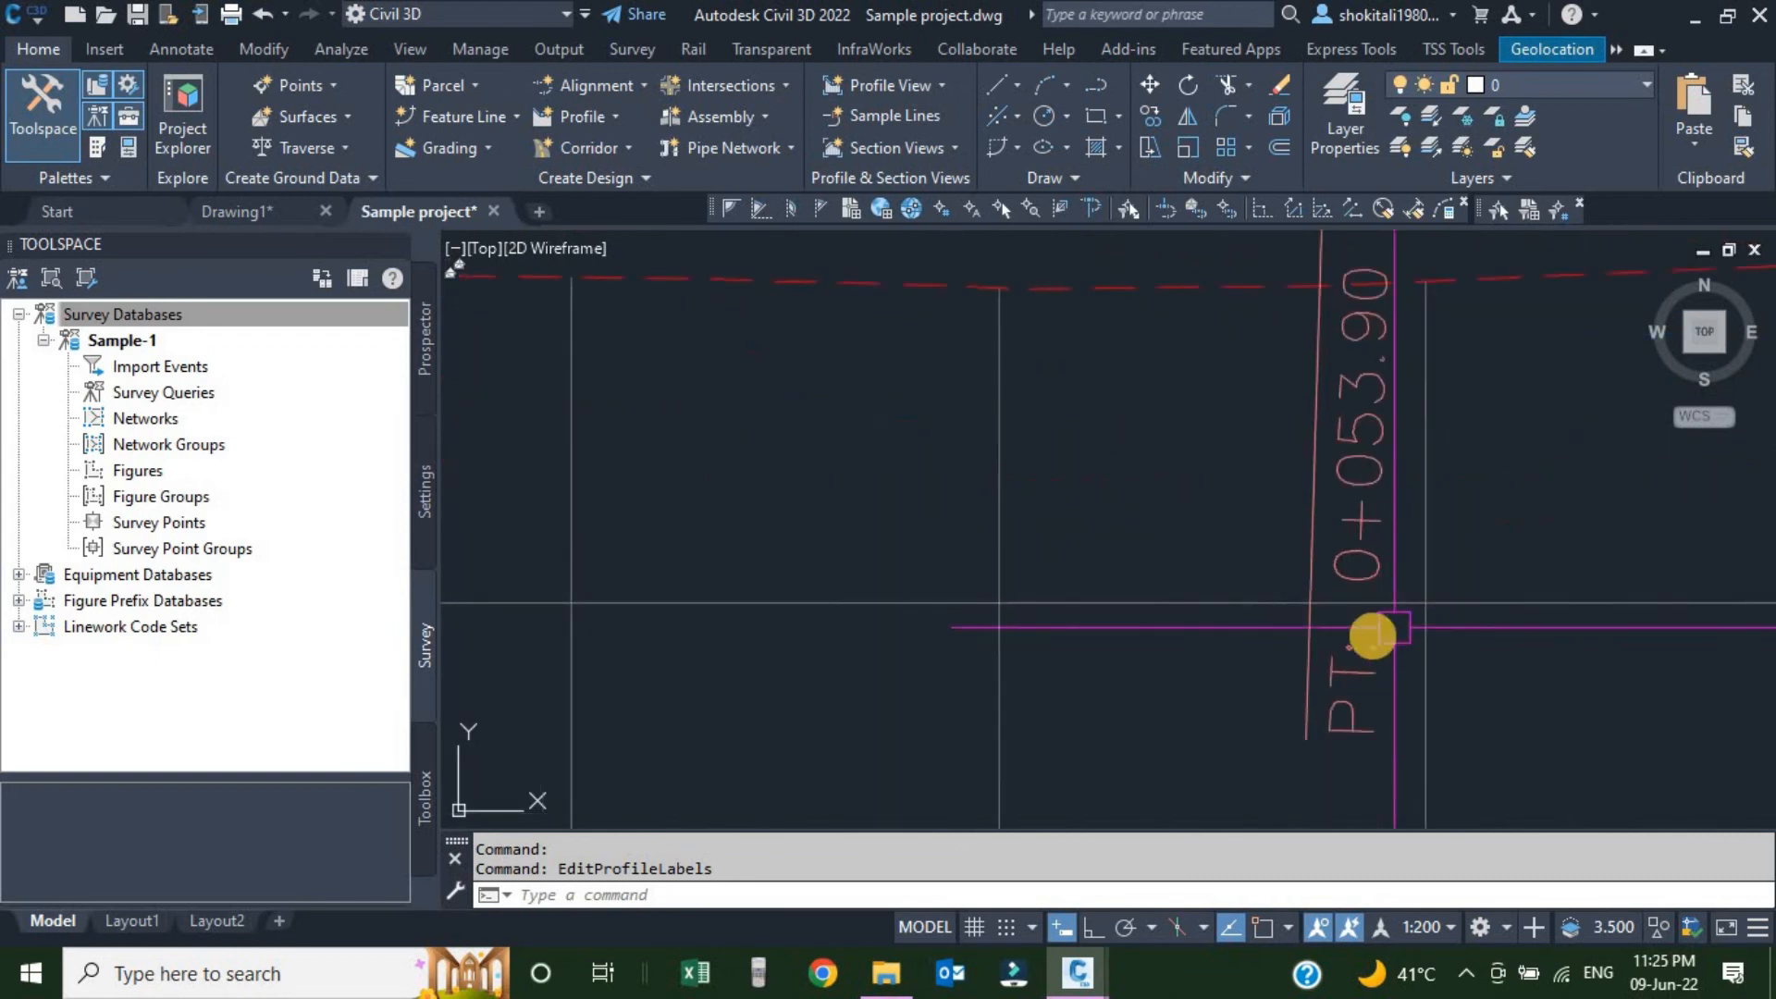
scroll(1202, 532, "down", 8)
scroll(1209, 534, "down", 2)
scroll(793, 536, "up", 10)
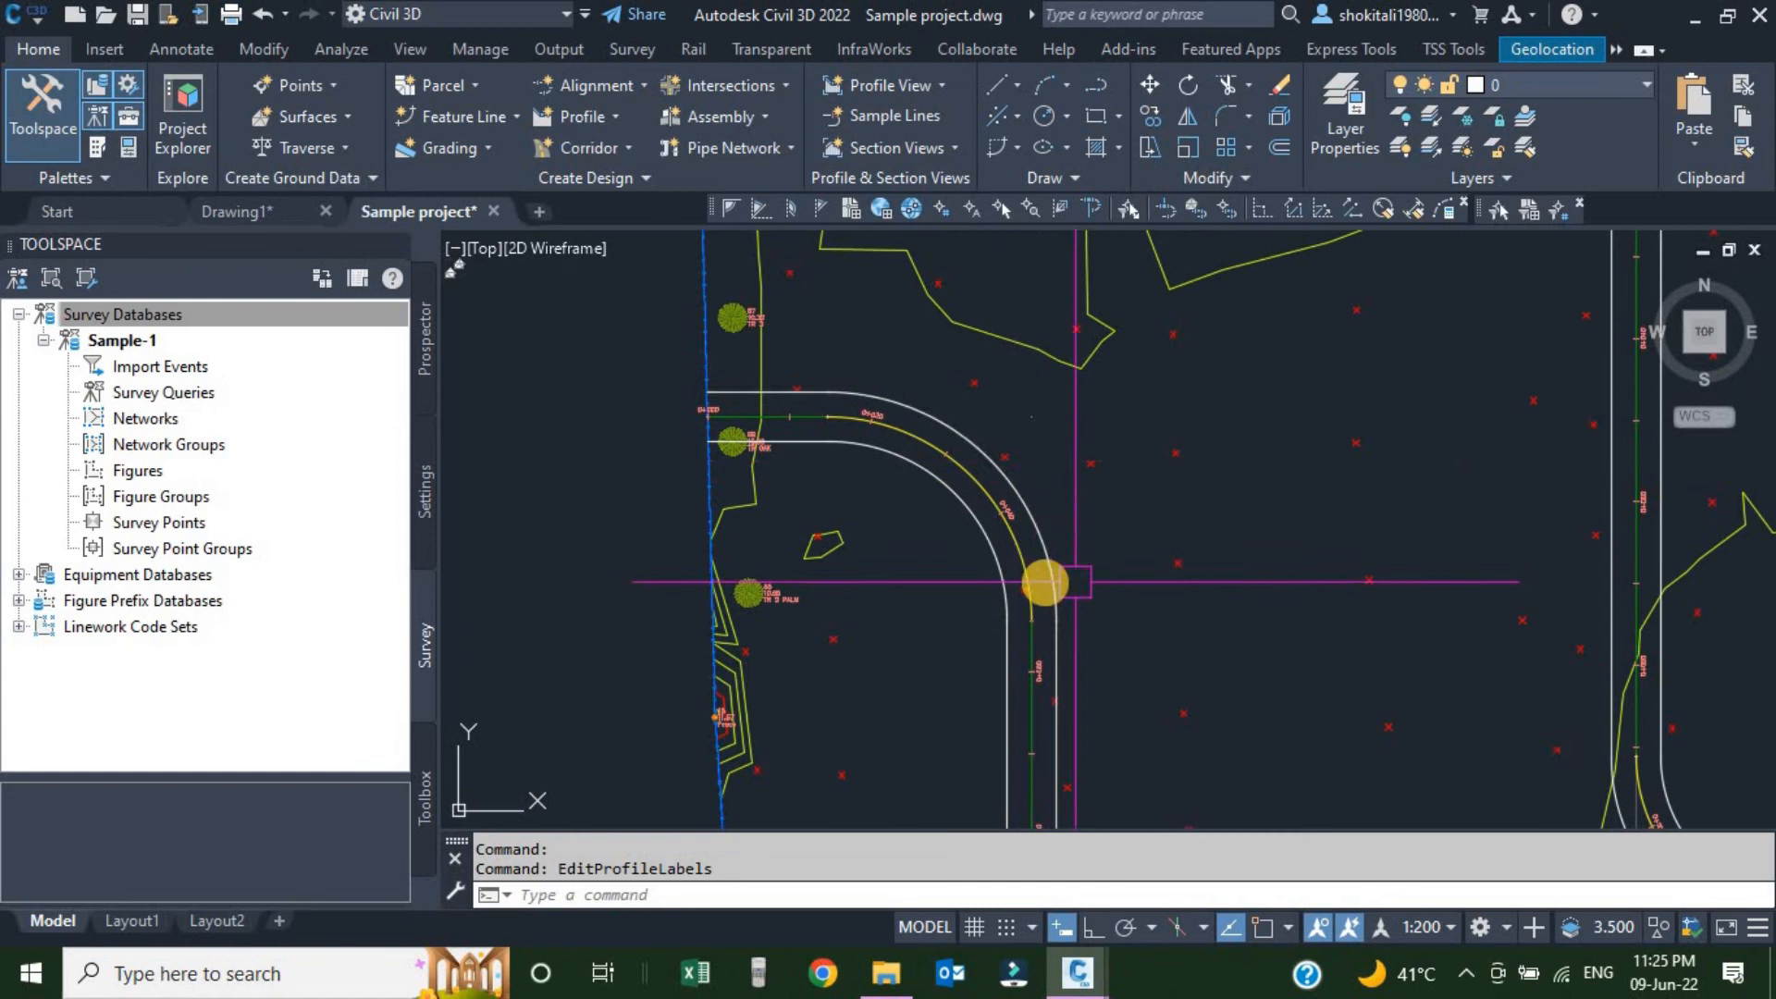
scroll(975, 508, "down", 8)
scroll(1249, 455, "up", 6)
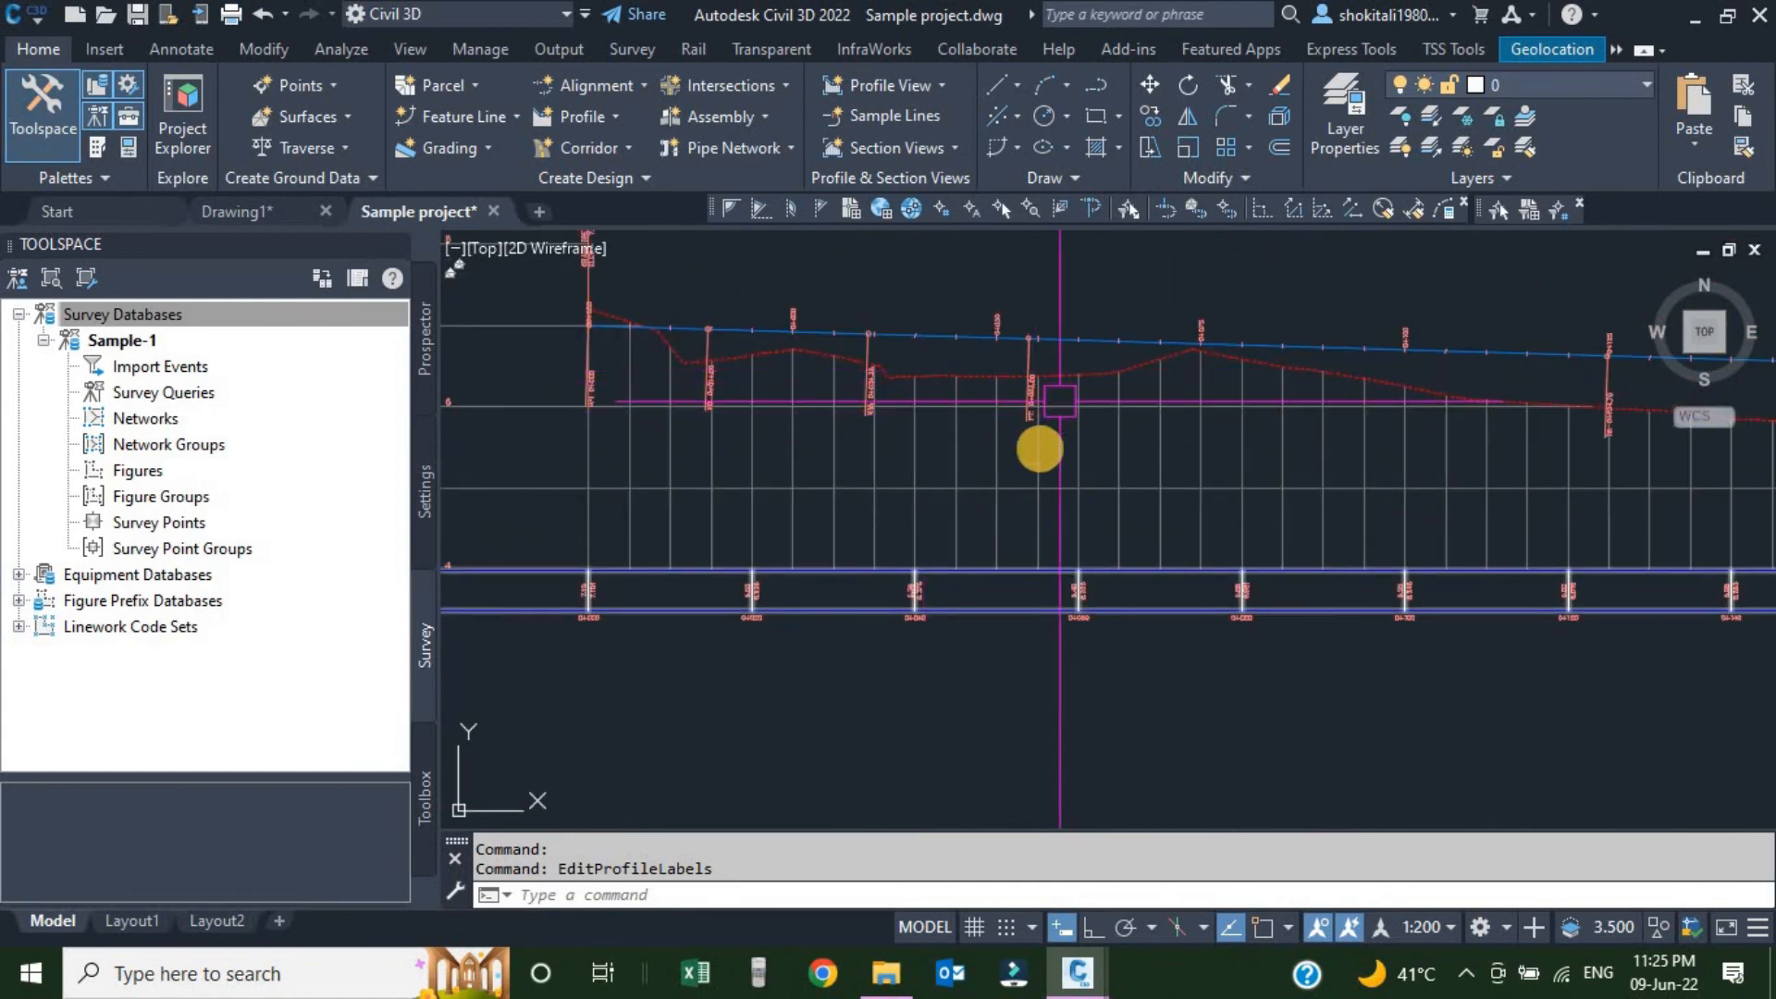
Examine the crest and sag curve labels along the Front Road profile, including those above the graph and near station 0+800.
scroll(1060, 400, "down", 3)
scroll(1082, 430, "up", 5)
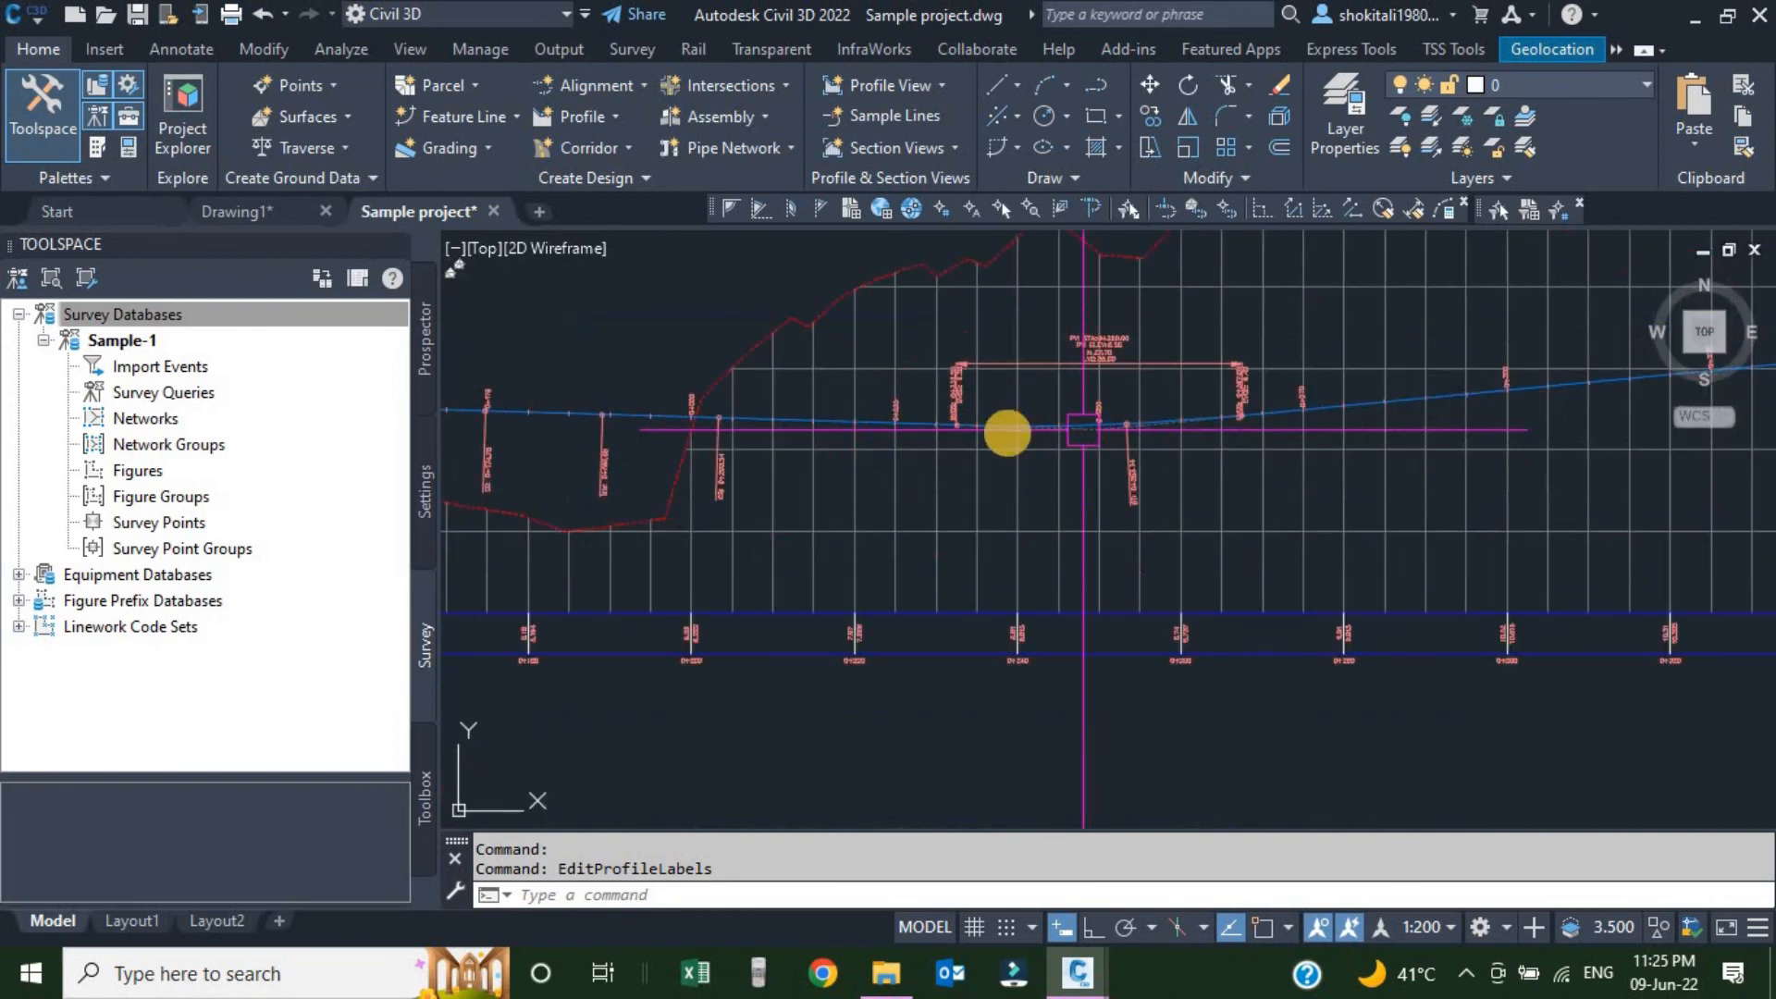
scroll(1110, 439, "down", 3)
scroll(1182, 527, "up", 5)
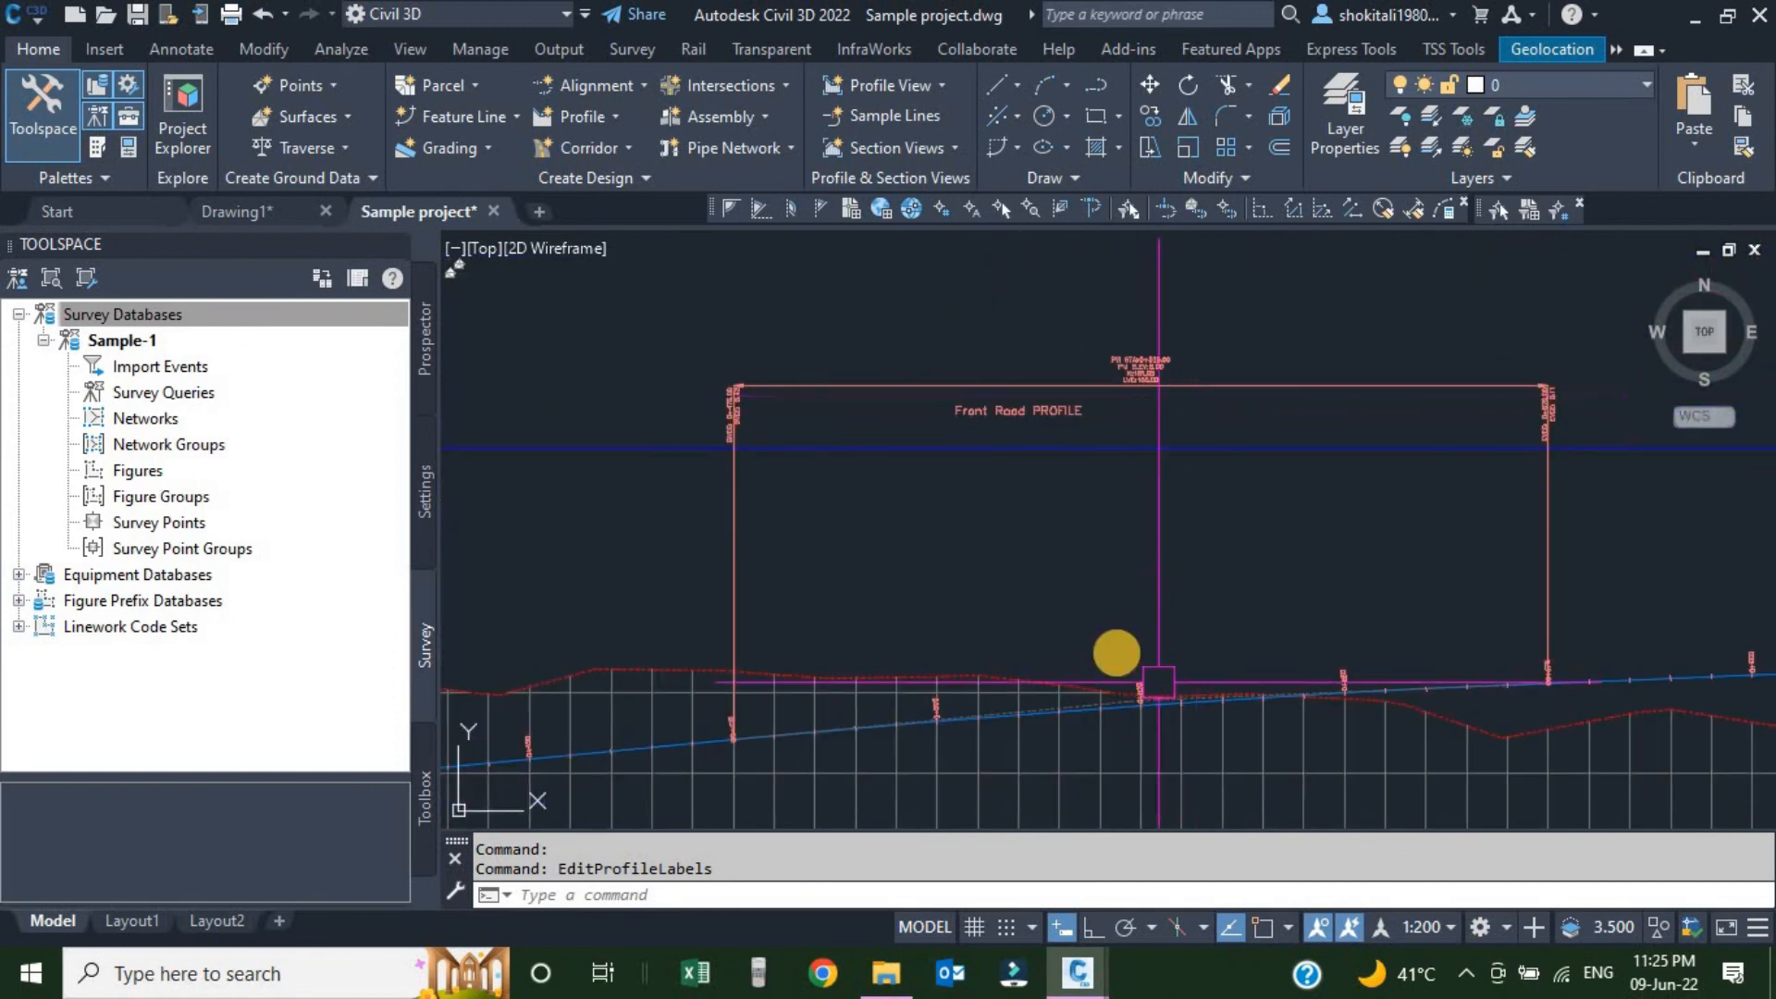
scroll(935, 583, "down", 2)
scroll(1072, 424, "down", 2)
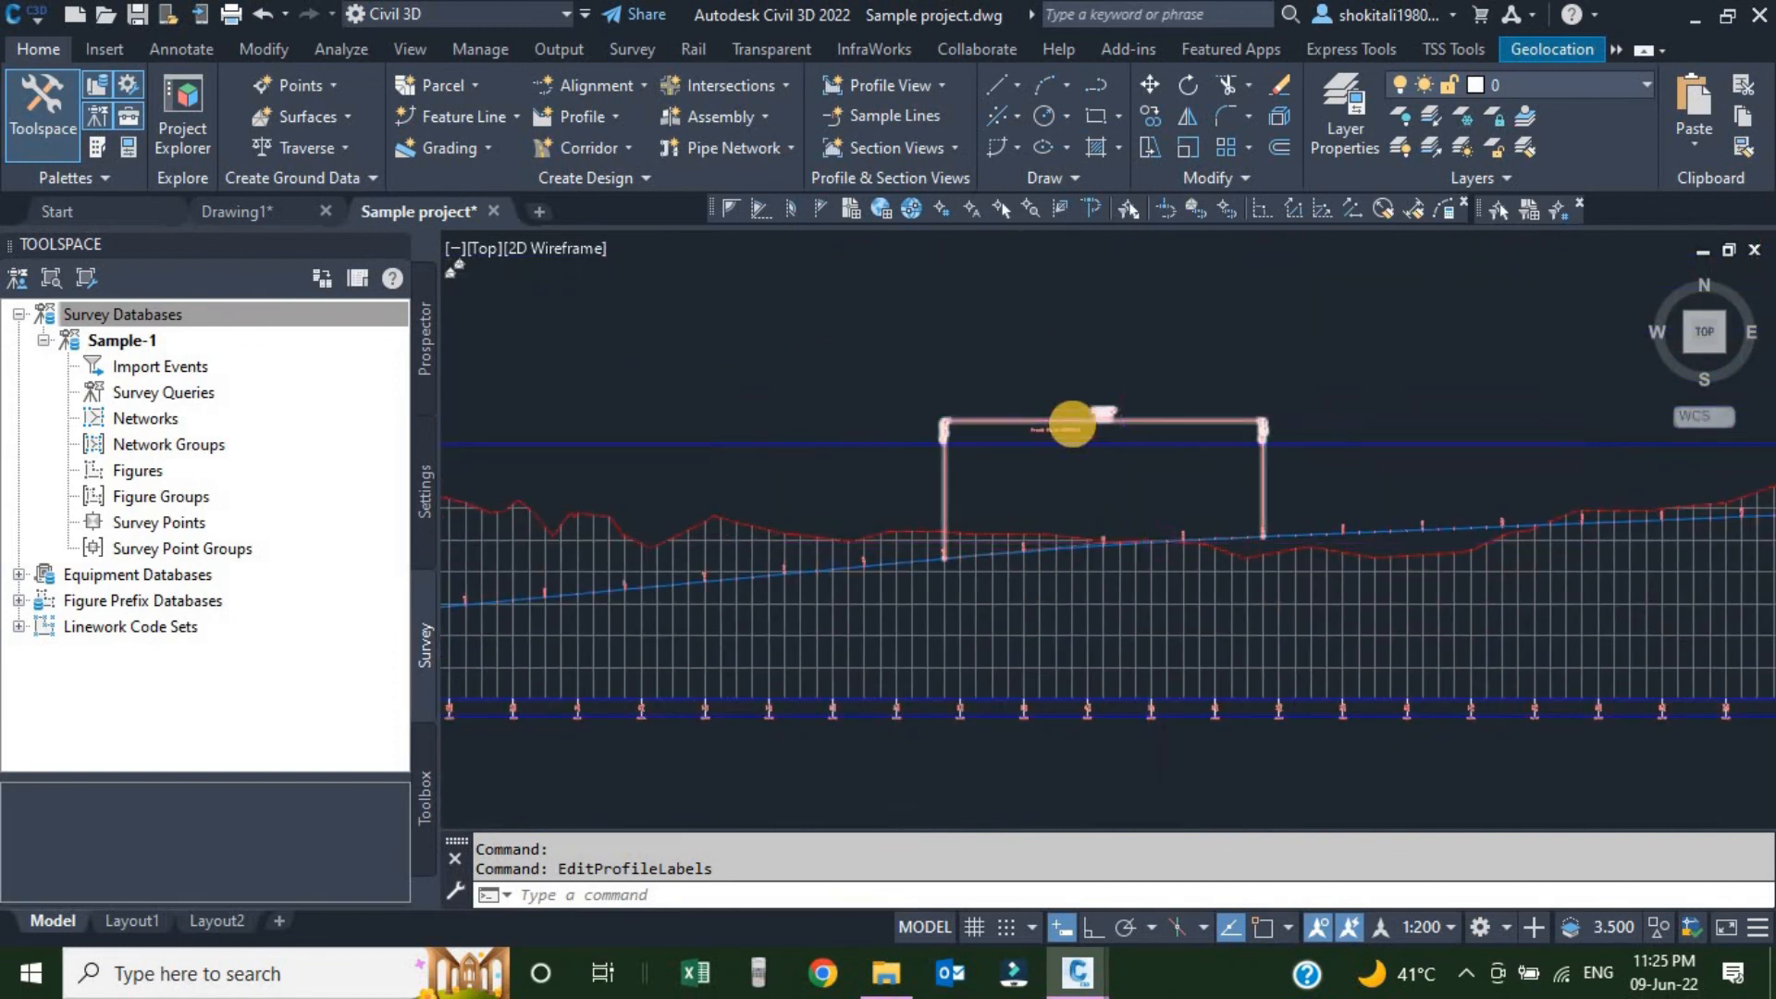
scroll(1072, 424, "up", 4)
scroll(1122, 468, "down", 3)
scroll(1146, 456, "up", 4)
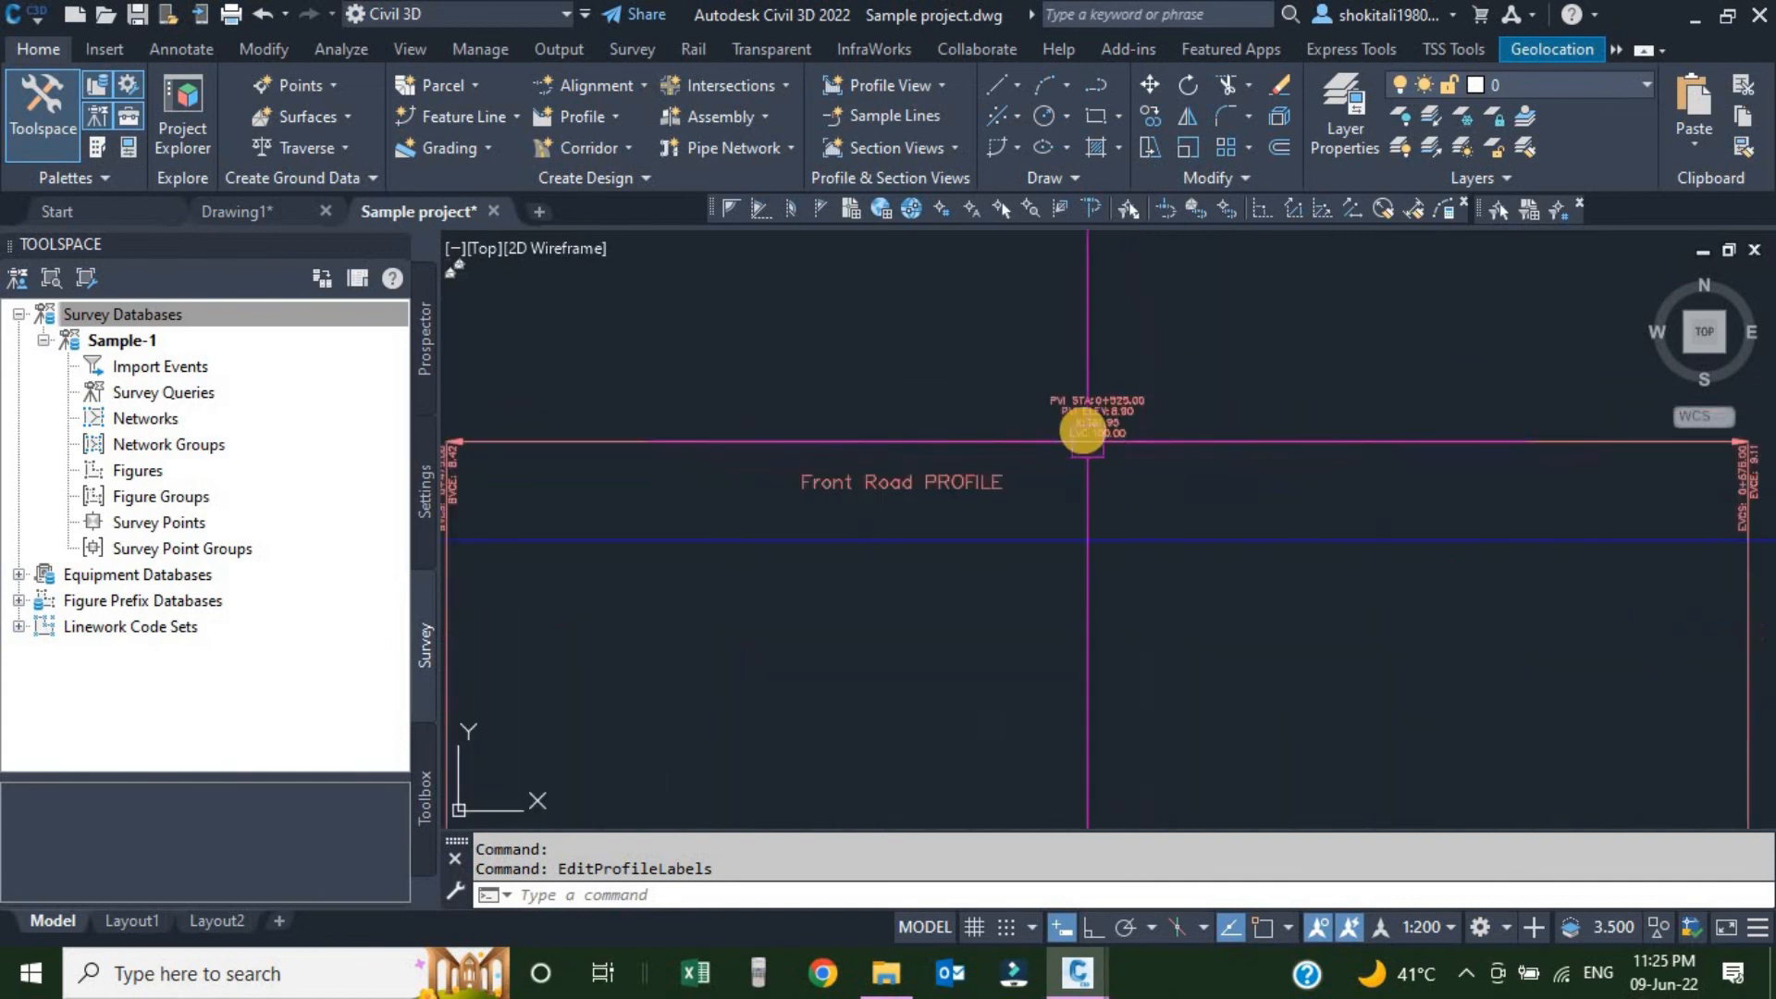
scroll(1038, 467, "down", 7)
scroll(1430, 490, "up", 5)
scroll(1358, 495, "up", 2)
middle_click_drag(1312, 497, 1157, 478)
scroll(1157, 478, "up", 2)
scroll(916, 458, "down", 2)
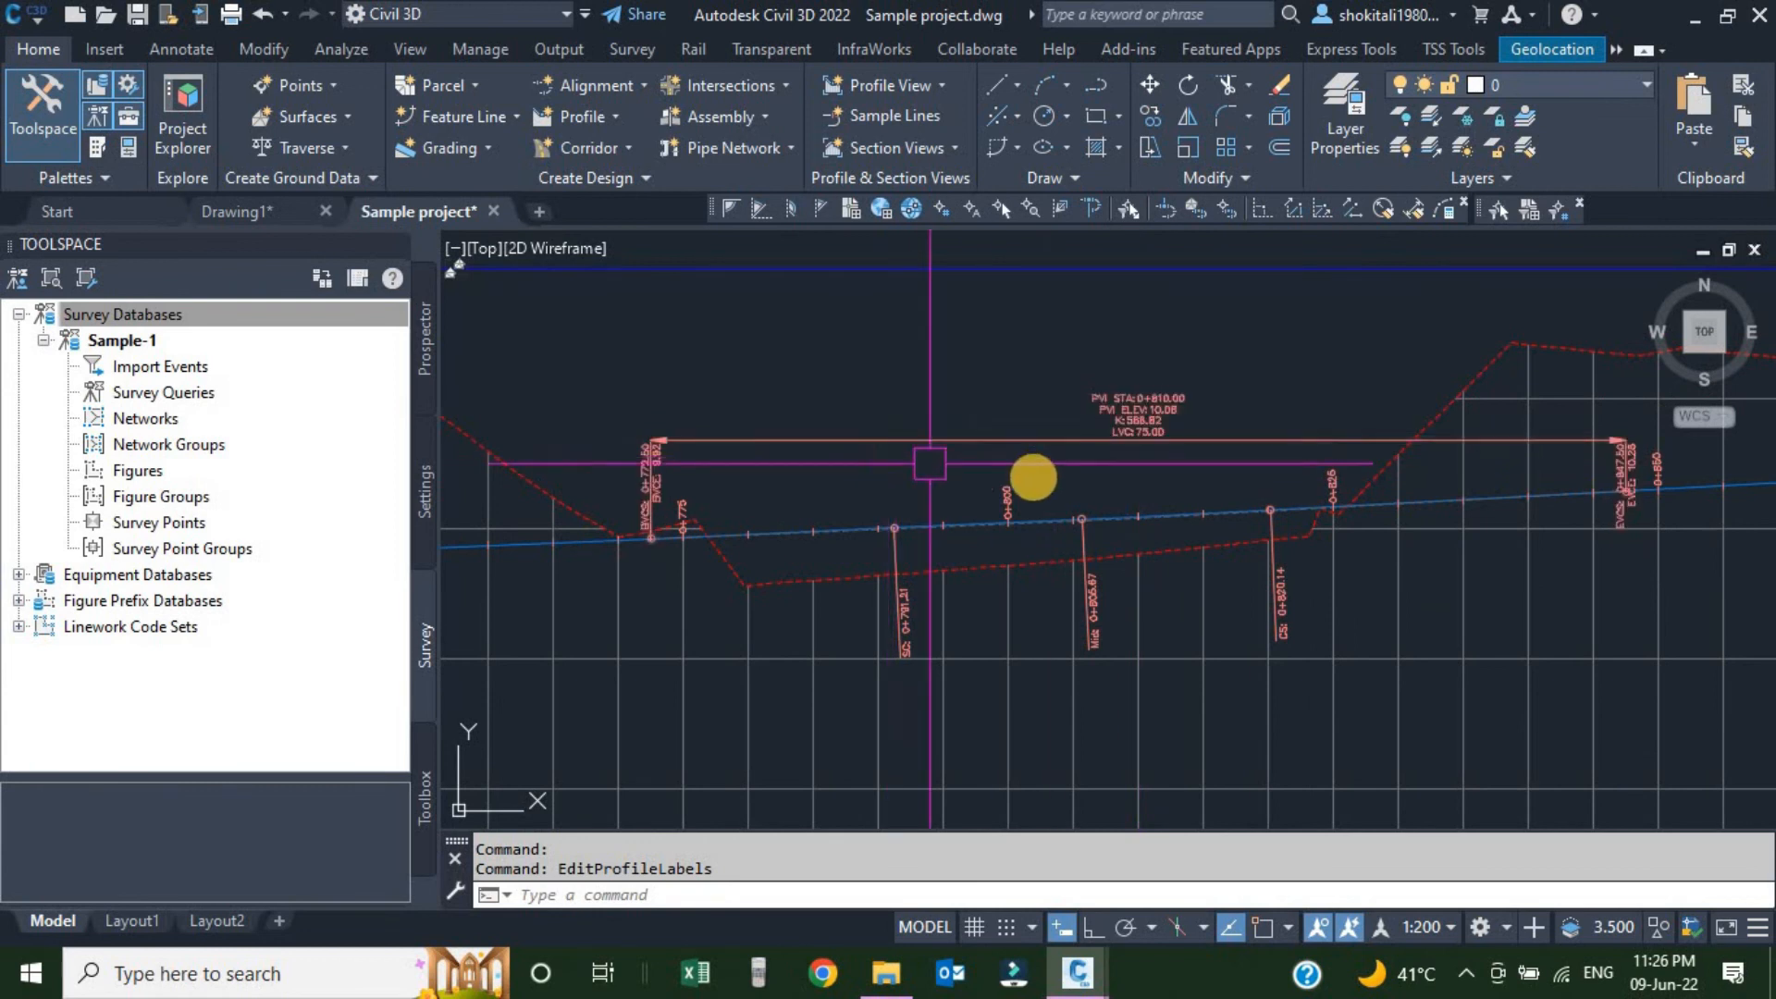
scroll(925, 458, "down", 3)
scroll(925, 490, "down", 3)
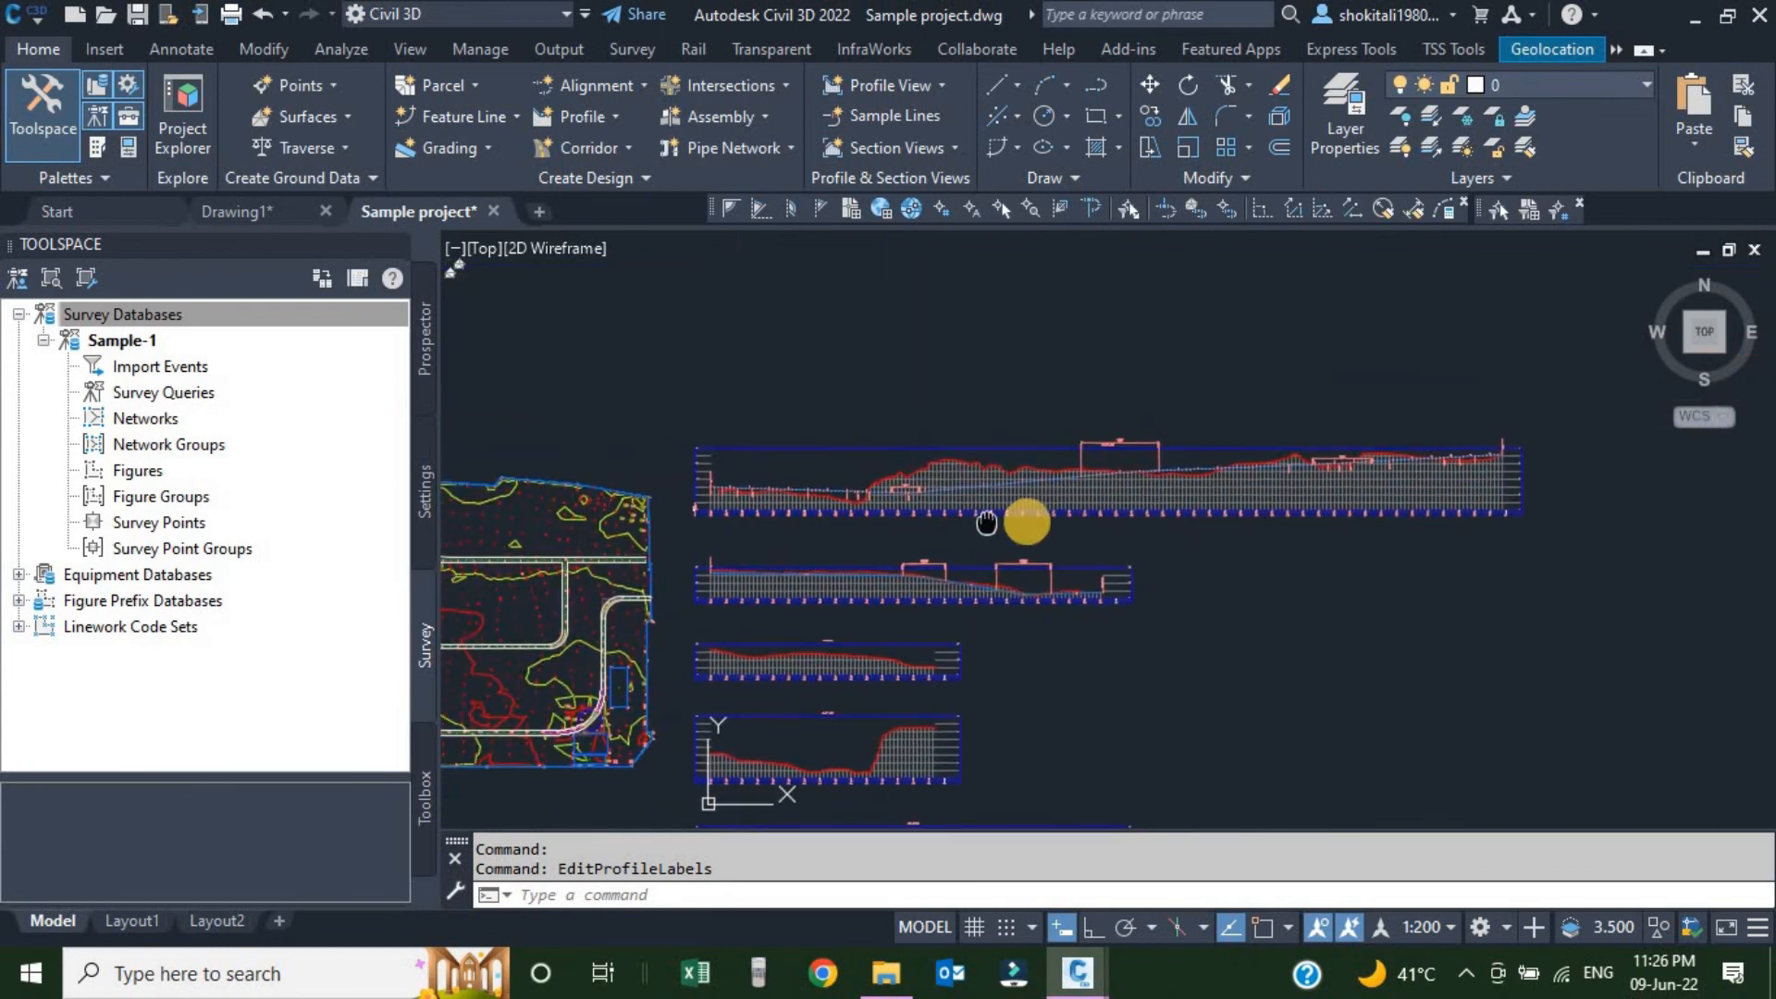
Compare the crest curve label above the graph with the sag curve label at station 0+250 and inspect its curve end.
scroll(1217, 504, "up", 2)
scroll(1137, 460, "up", 5)
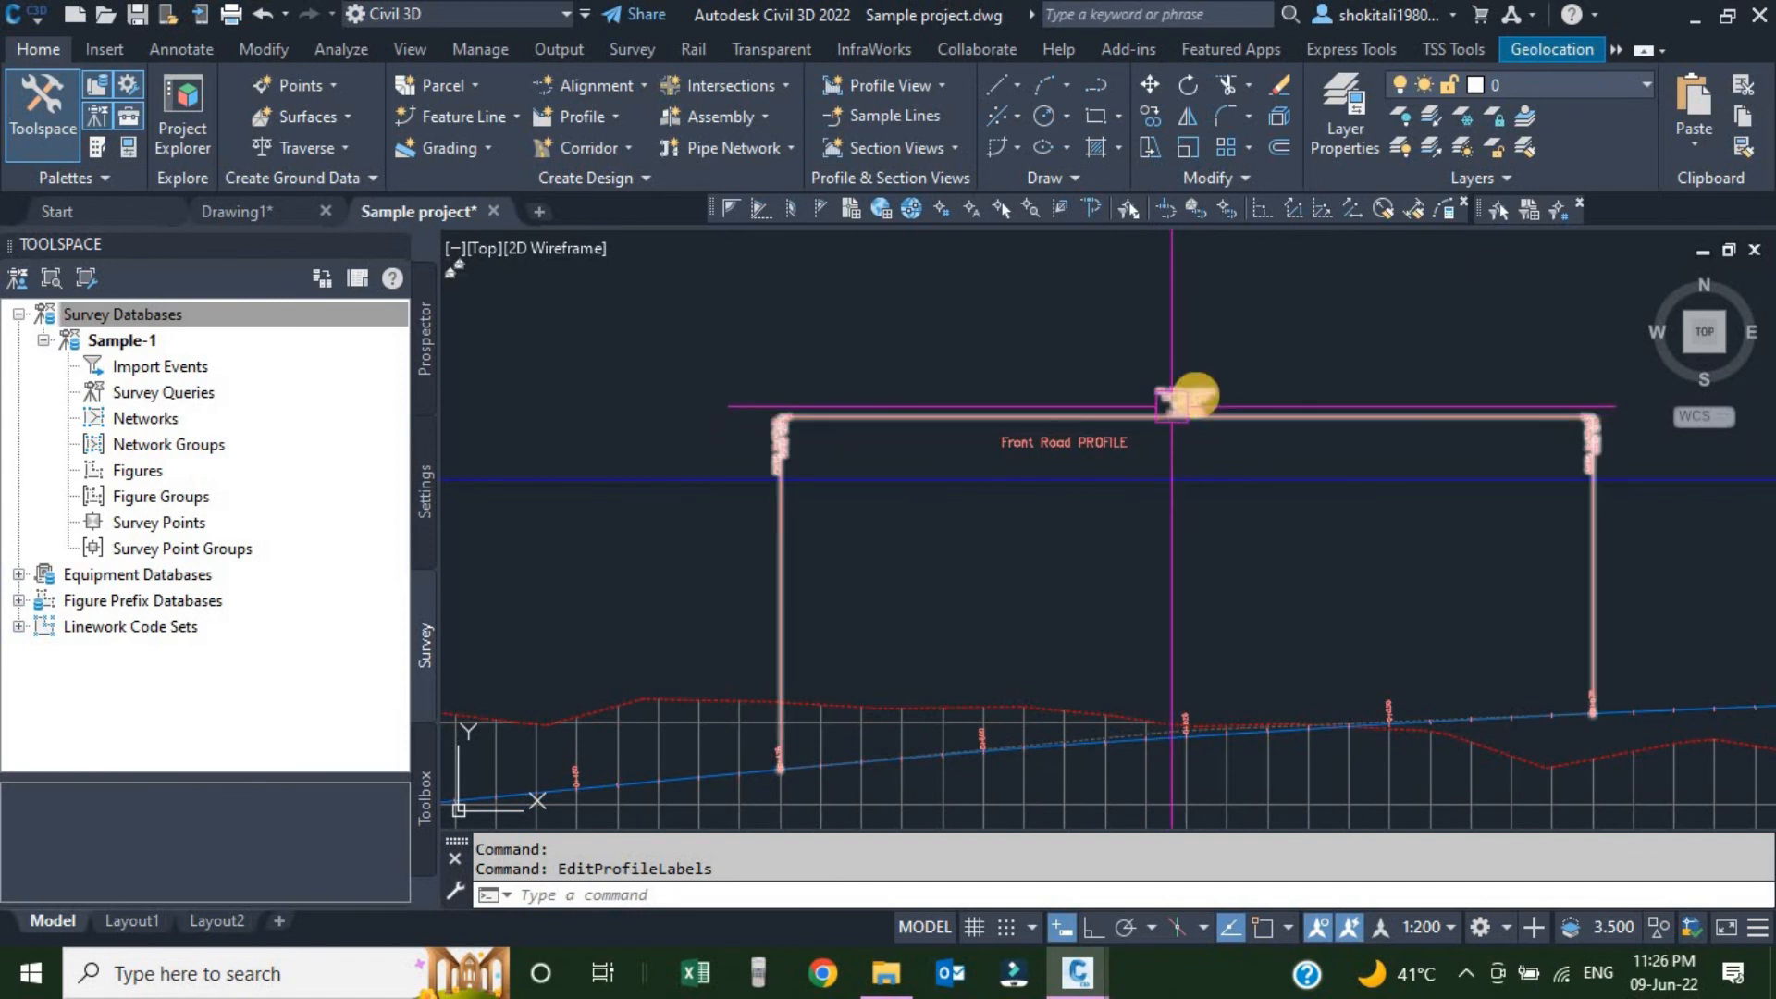
scroll(1173, 407, "down", 6)
scroll(887, 481, "up", 8)
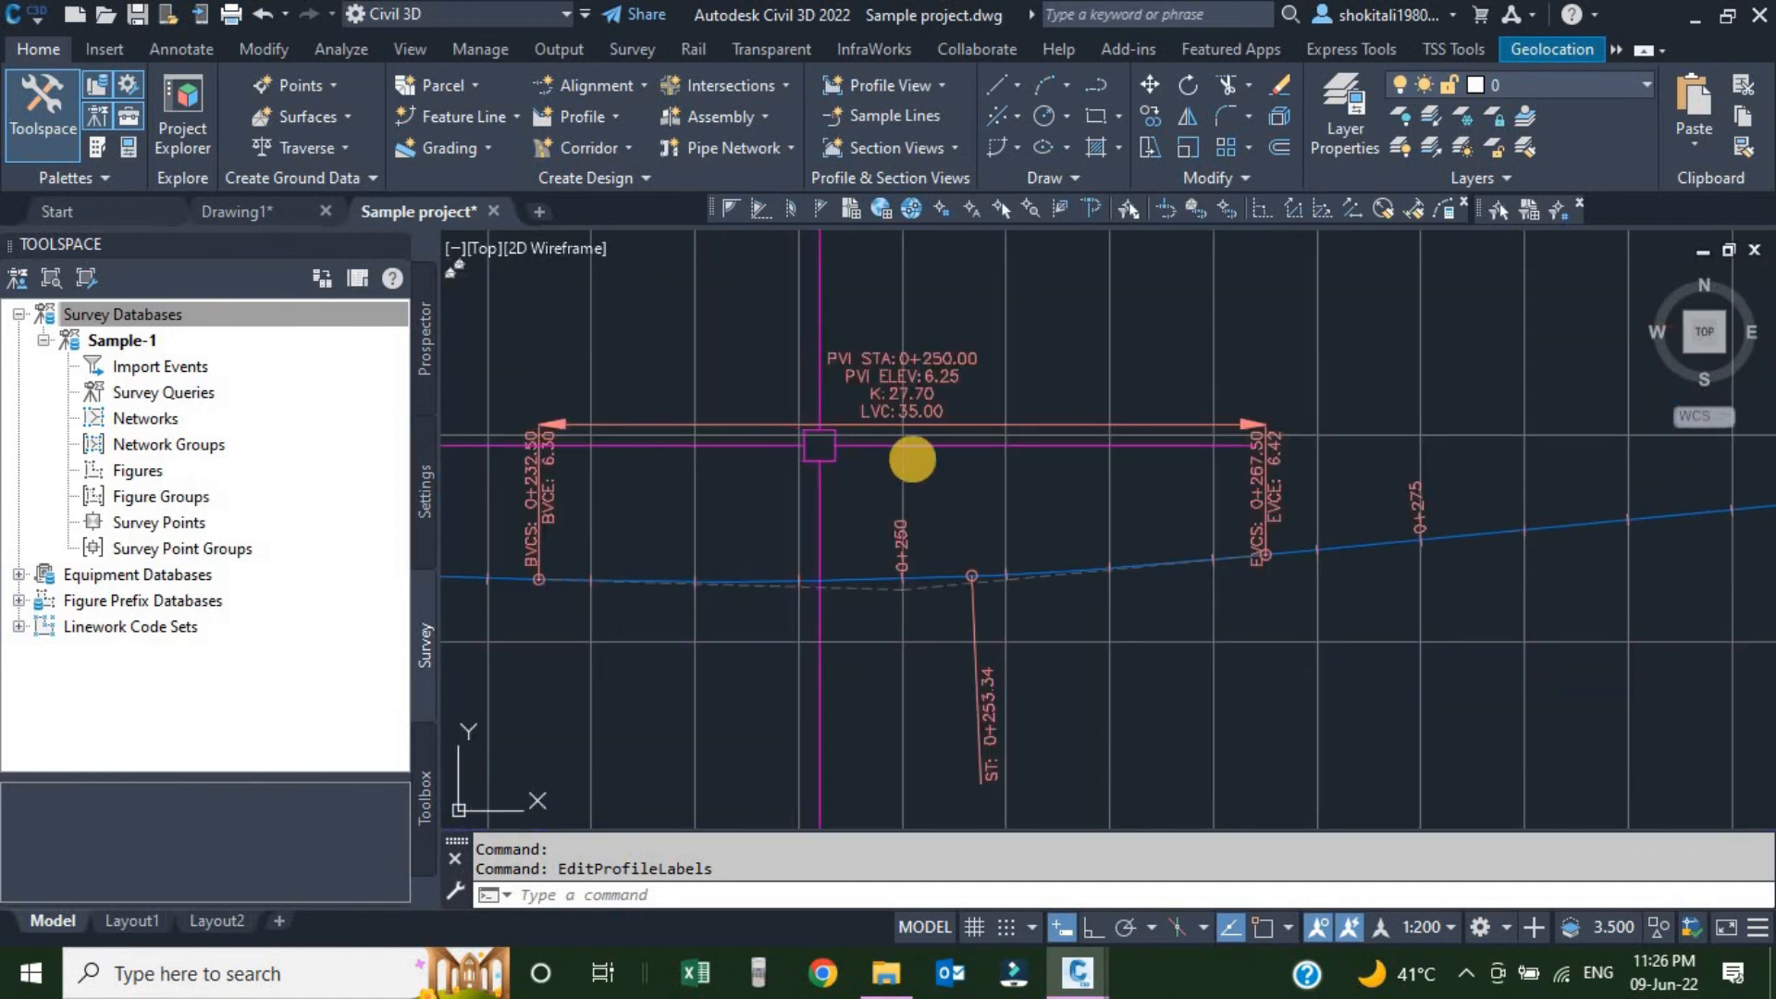
scroll(1364, 579, "up", 4)
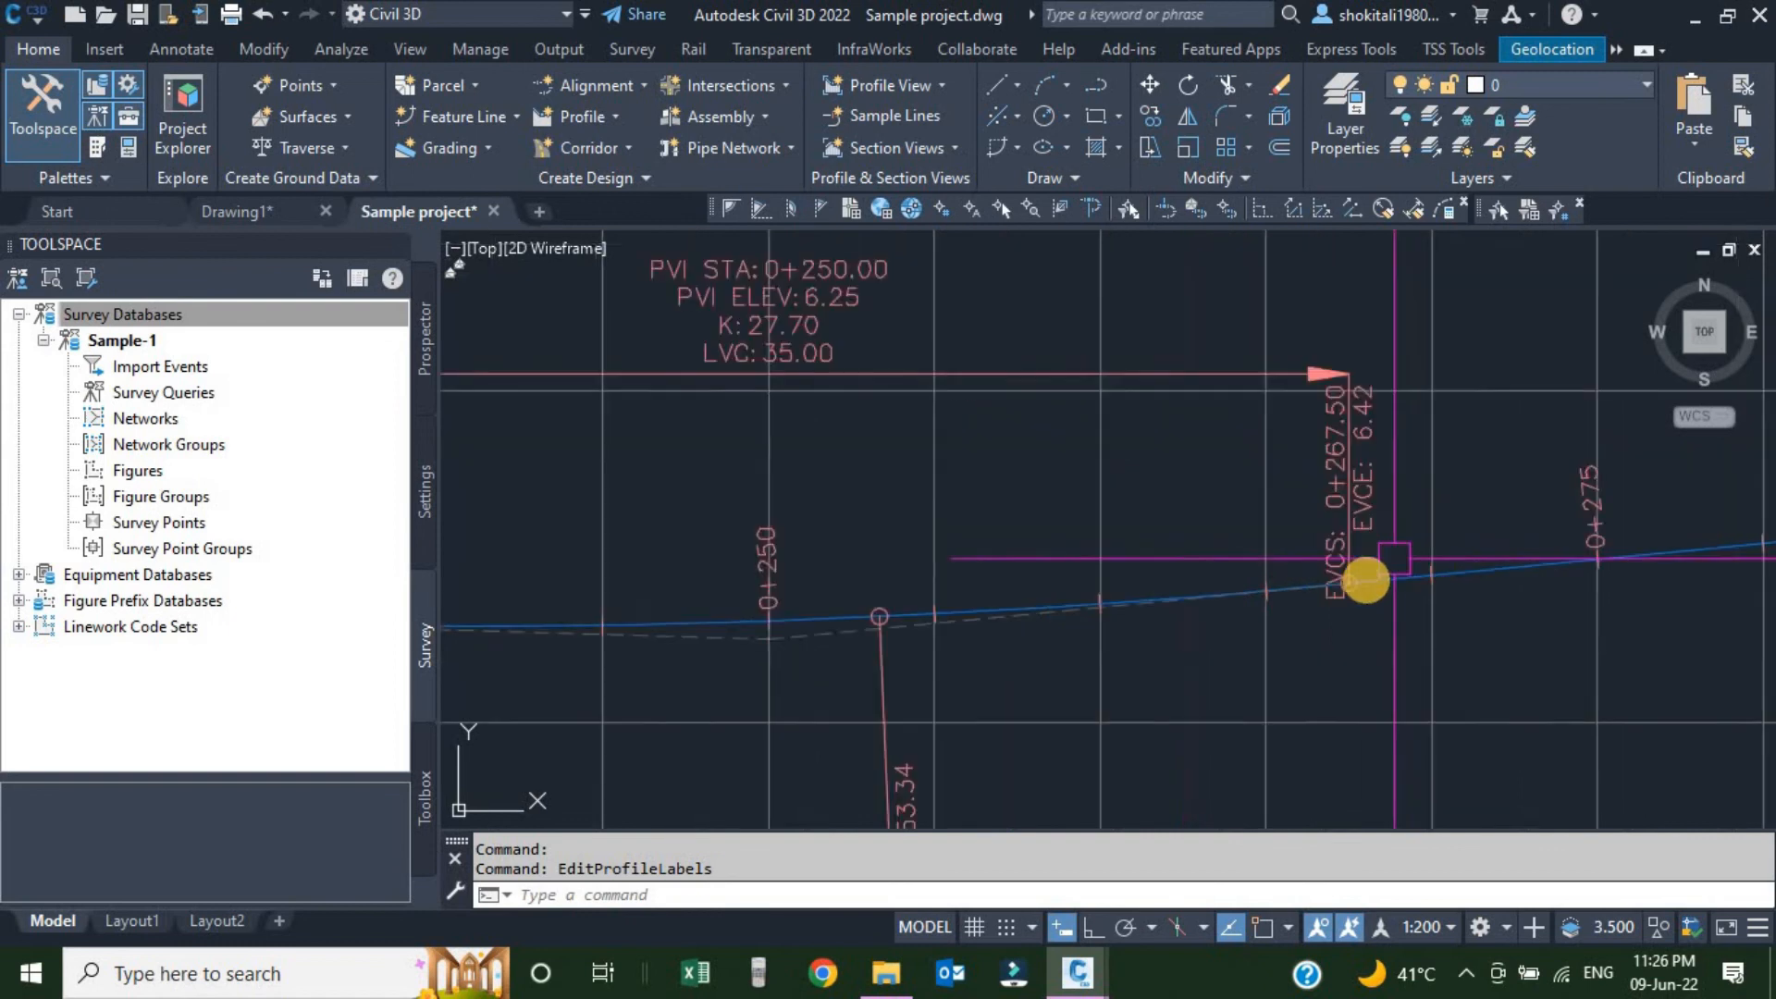
scroll(1285, 524, "down", 3)
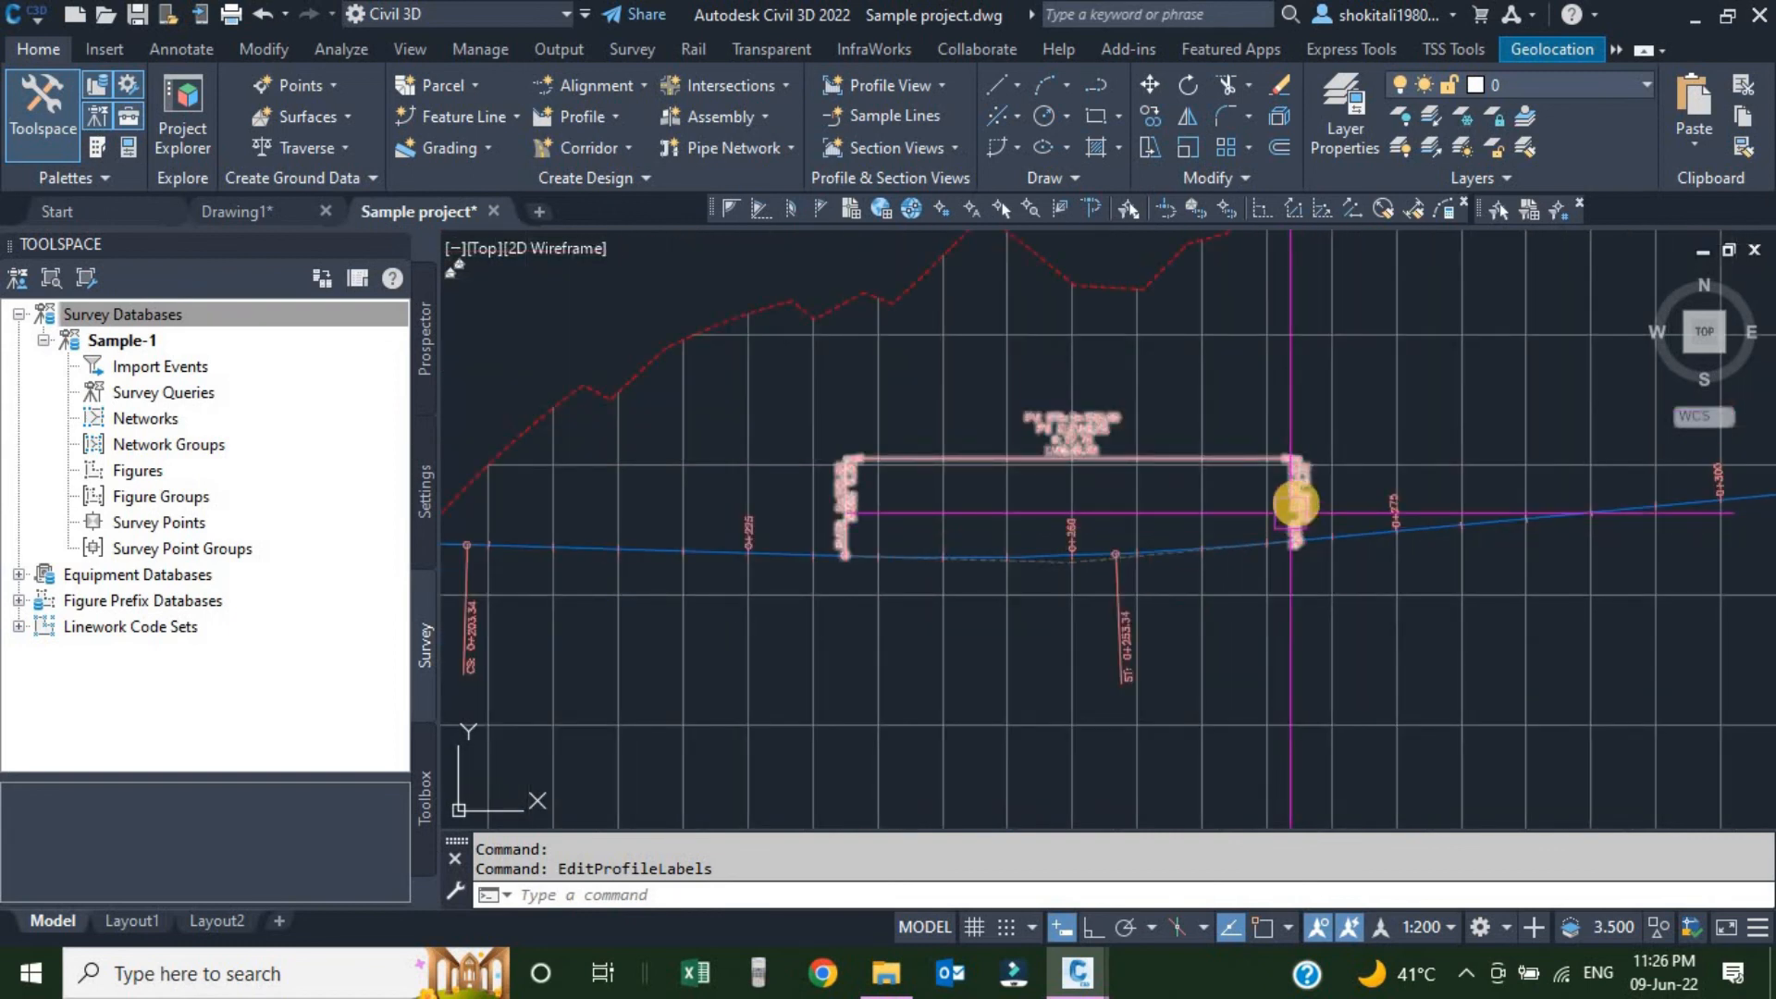
scroll(1304, 546, "up", 5)
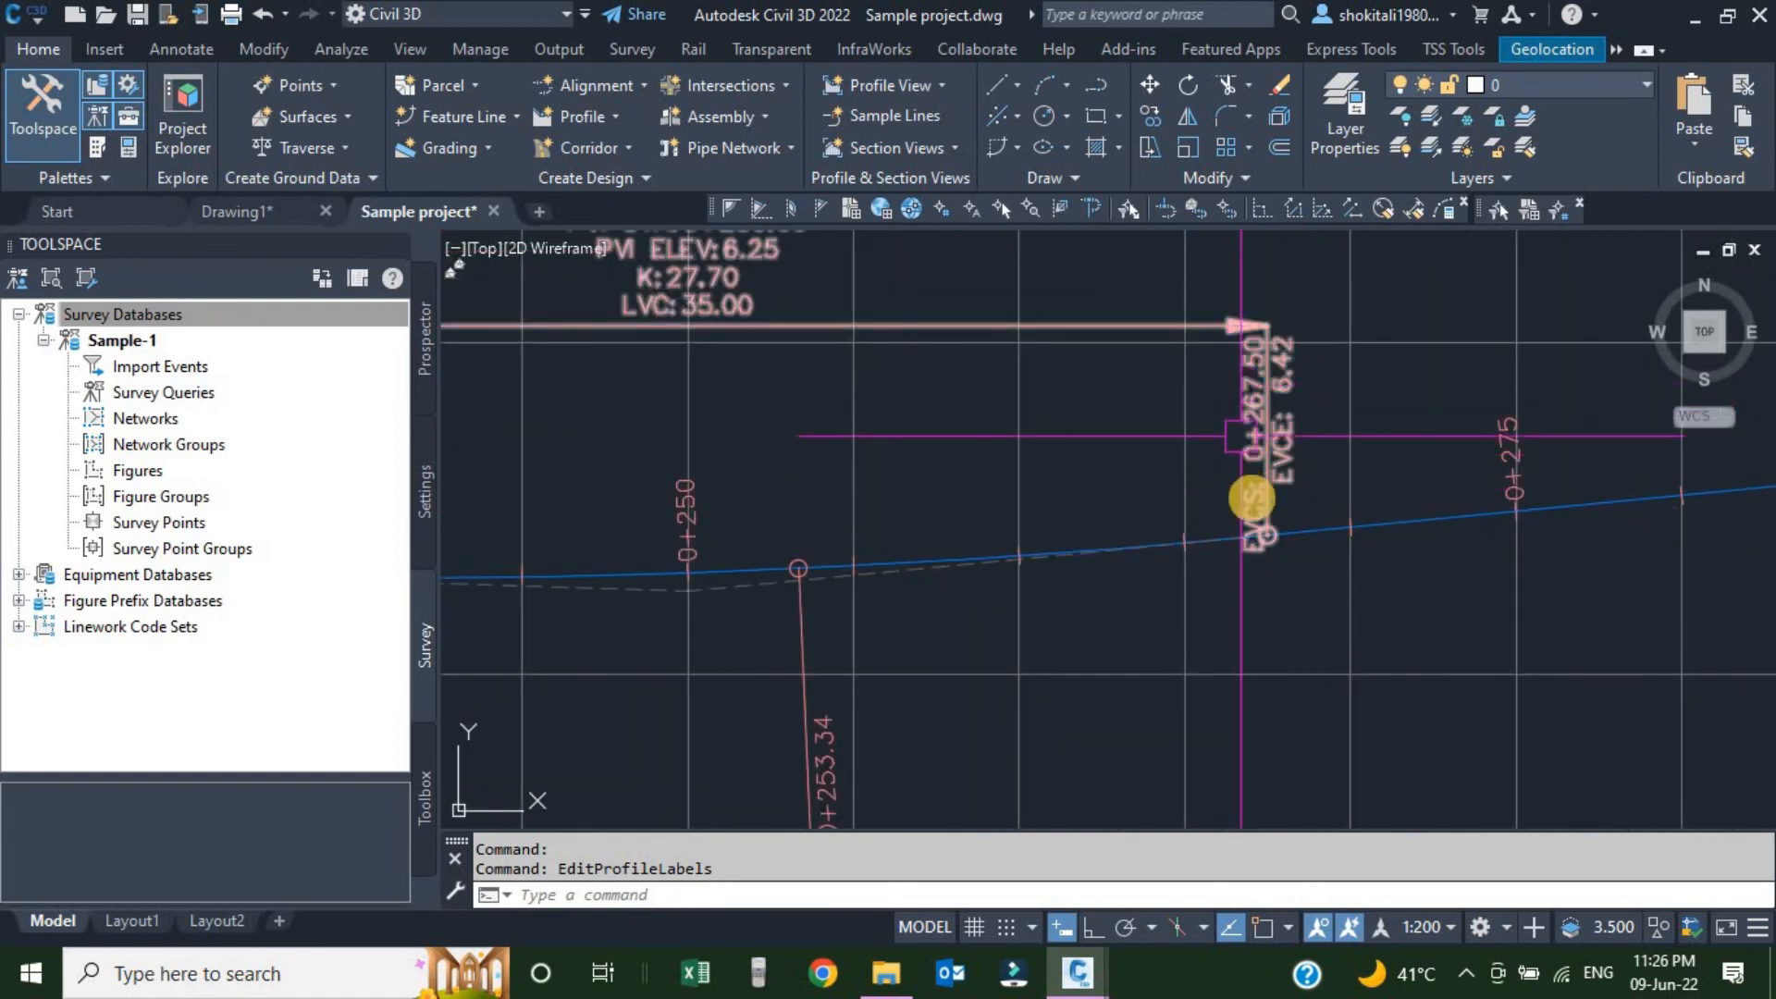
Open the label settings of the Front Road-FGL profile and select Graph view top as the Crest Curves dimension anchor option.
scroll(1280, 503, "down", 4)
scroll(912, 515, "up", 4)
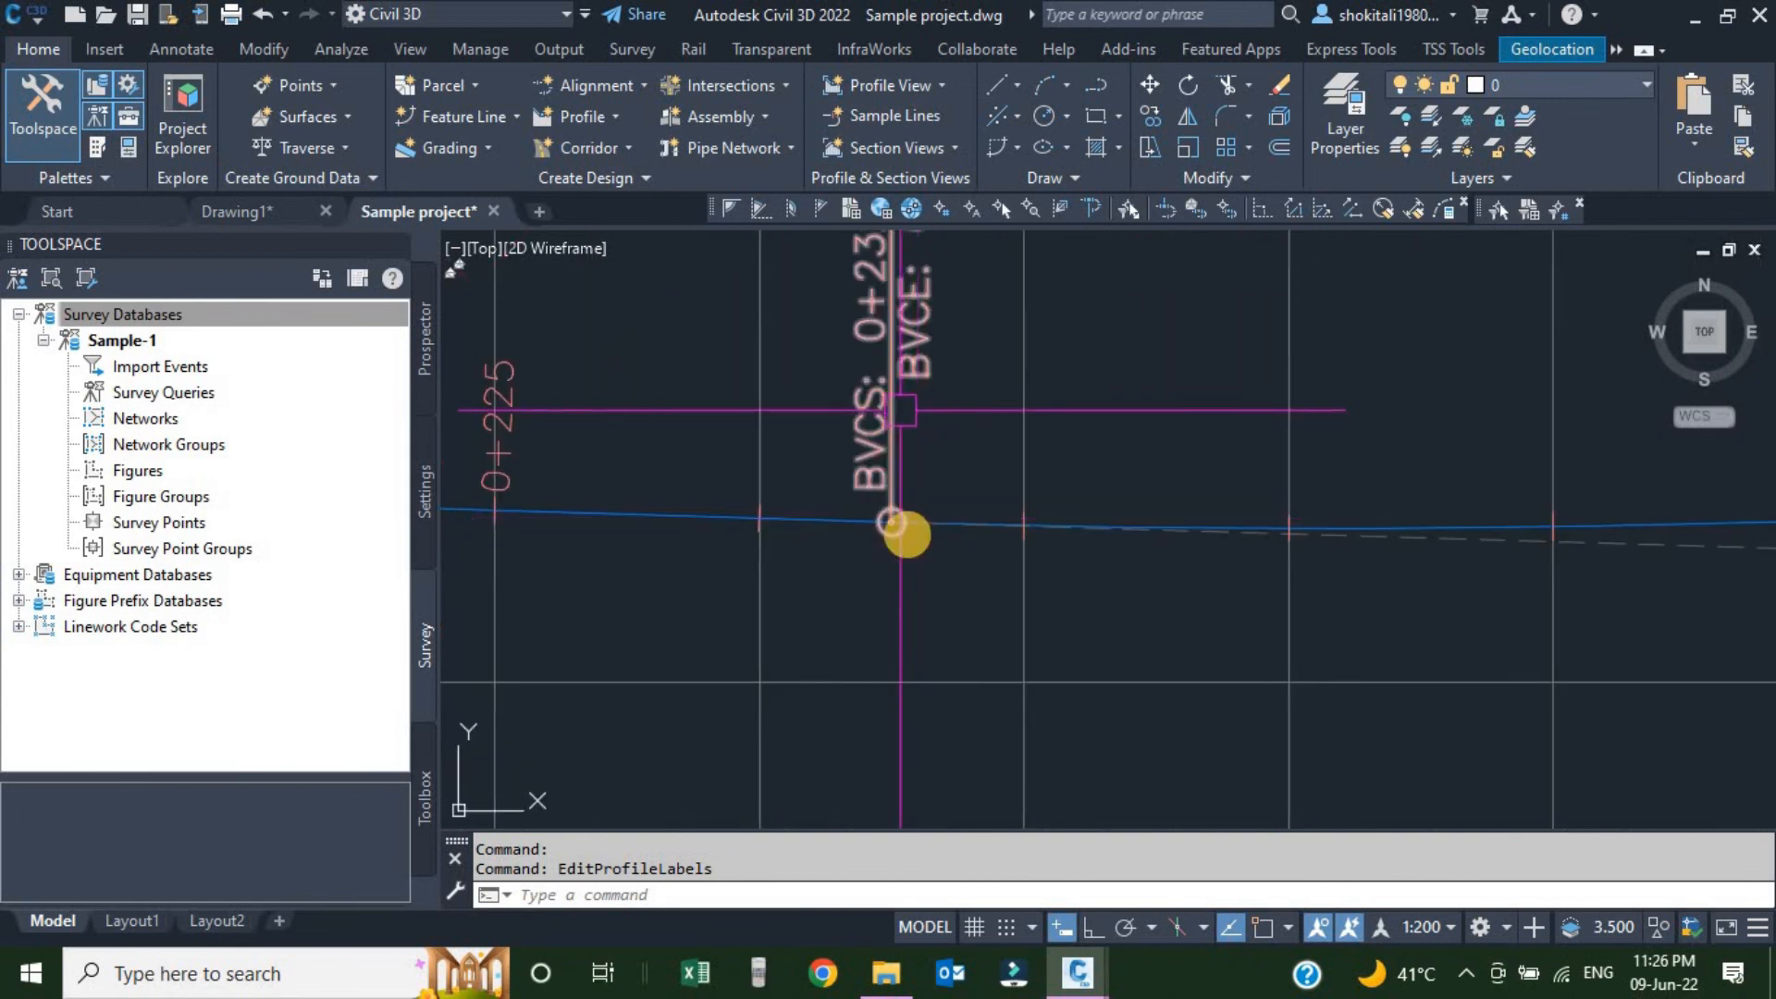
scroll(937, 397, "down", 3)
scroll(943, 376, "up", 2)
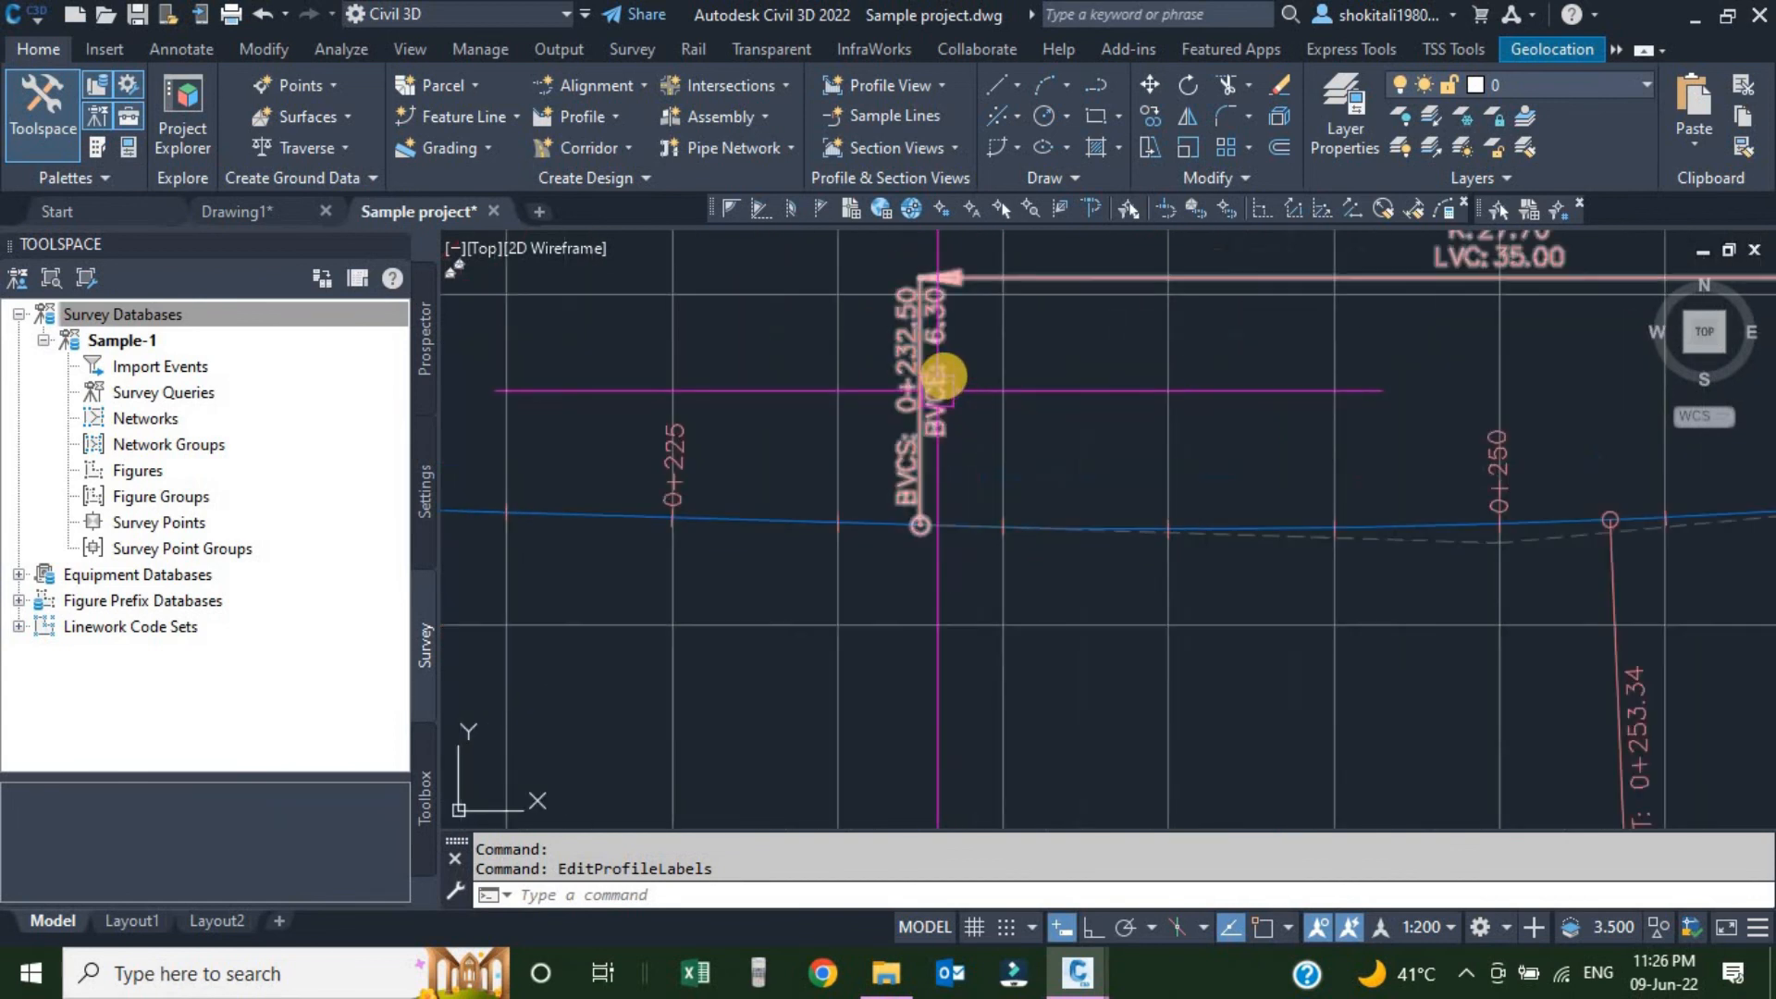
left_click(943, 377)
right_click(944, 373)
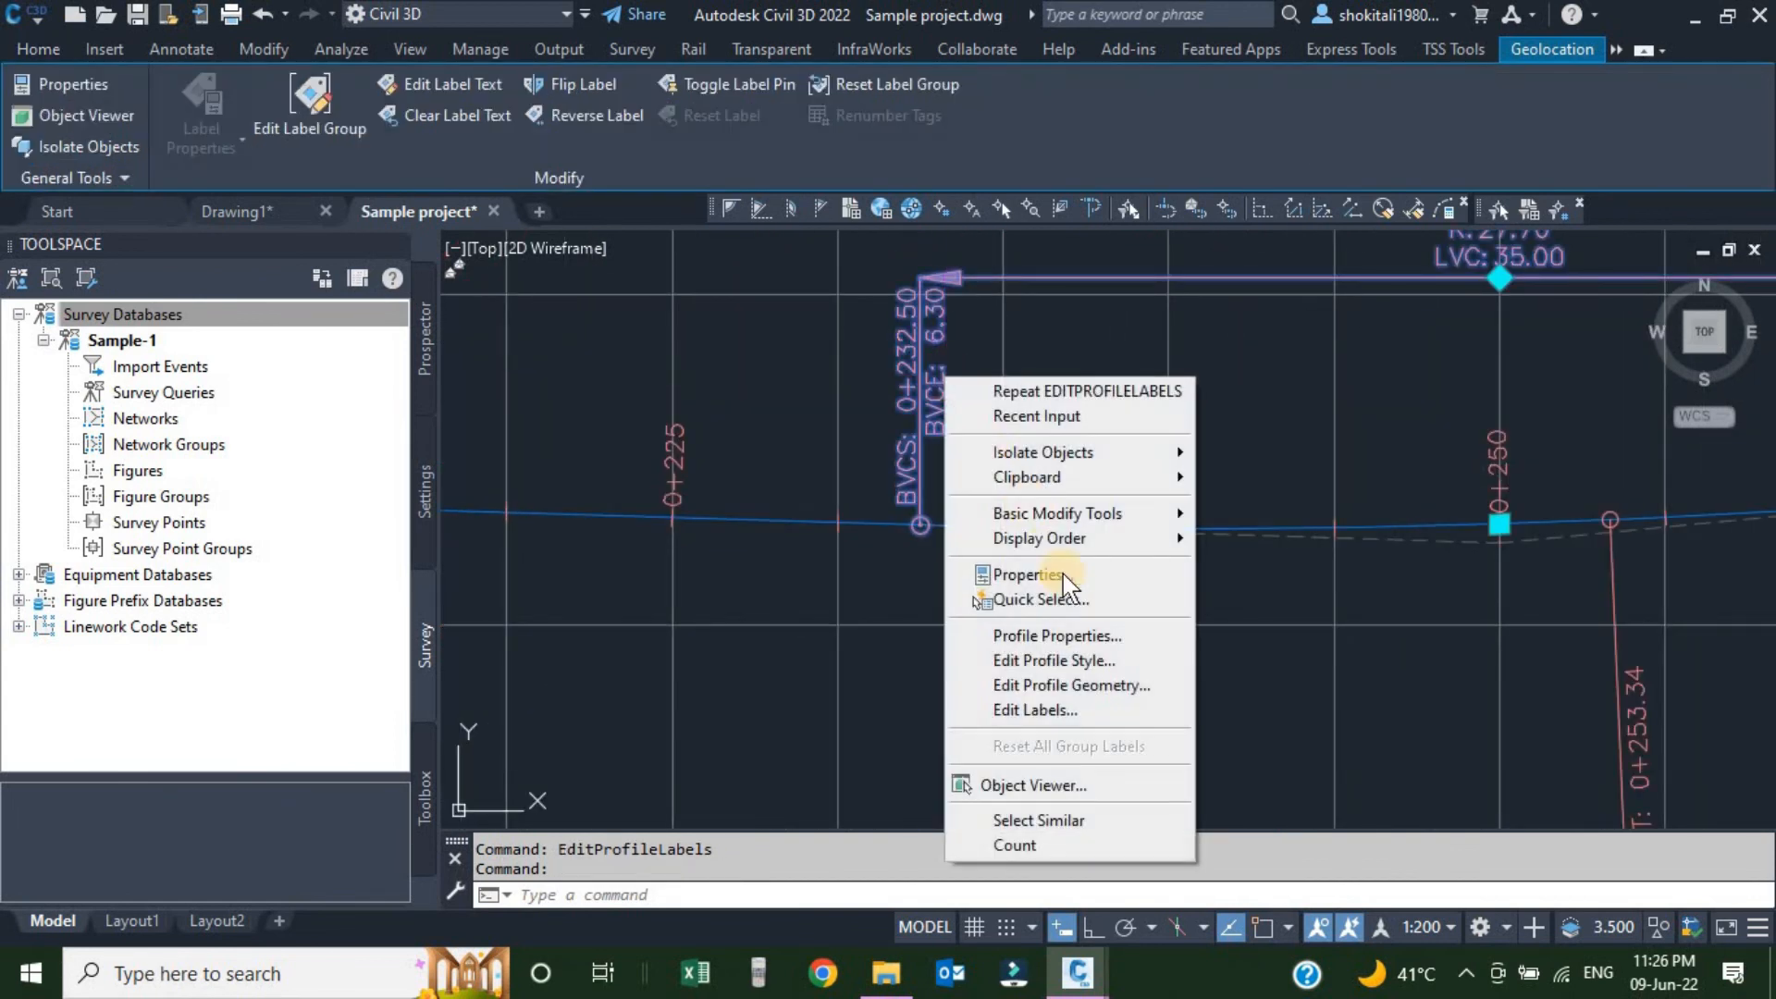
left_click(1045, 707)
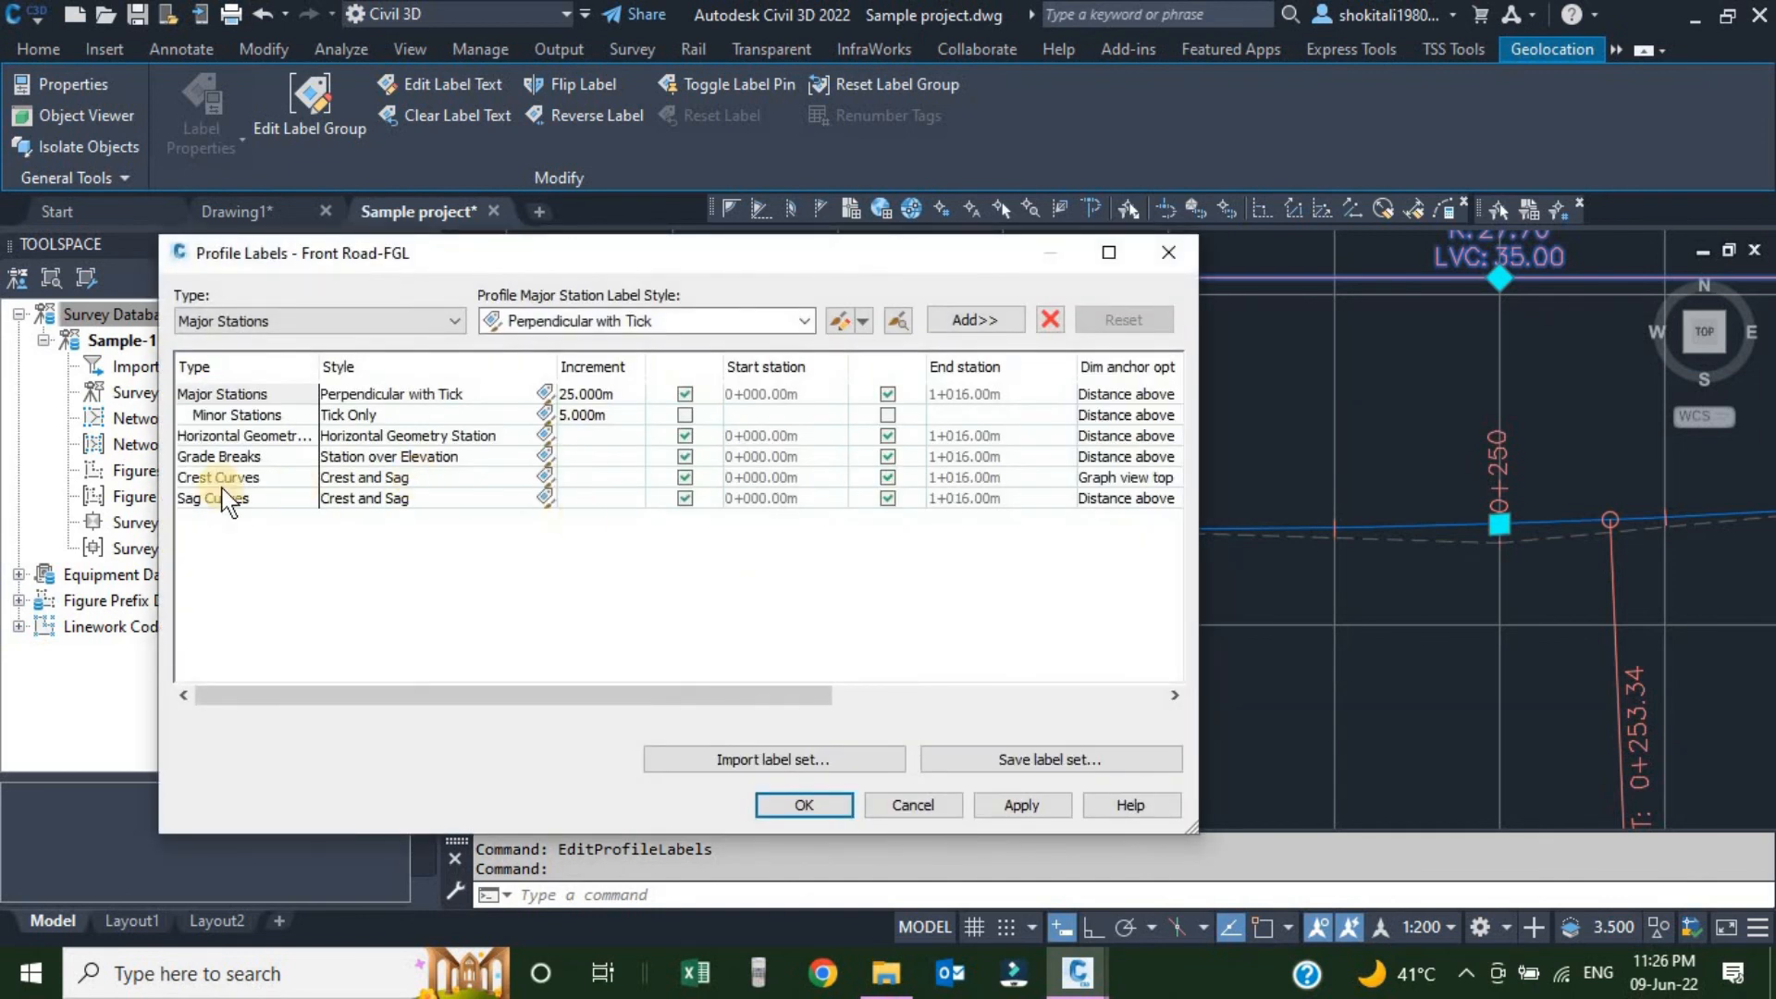
left_click(220, 476)
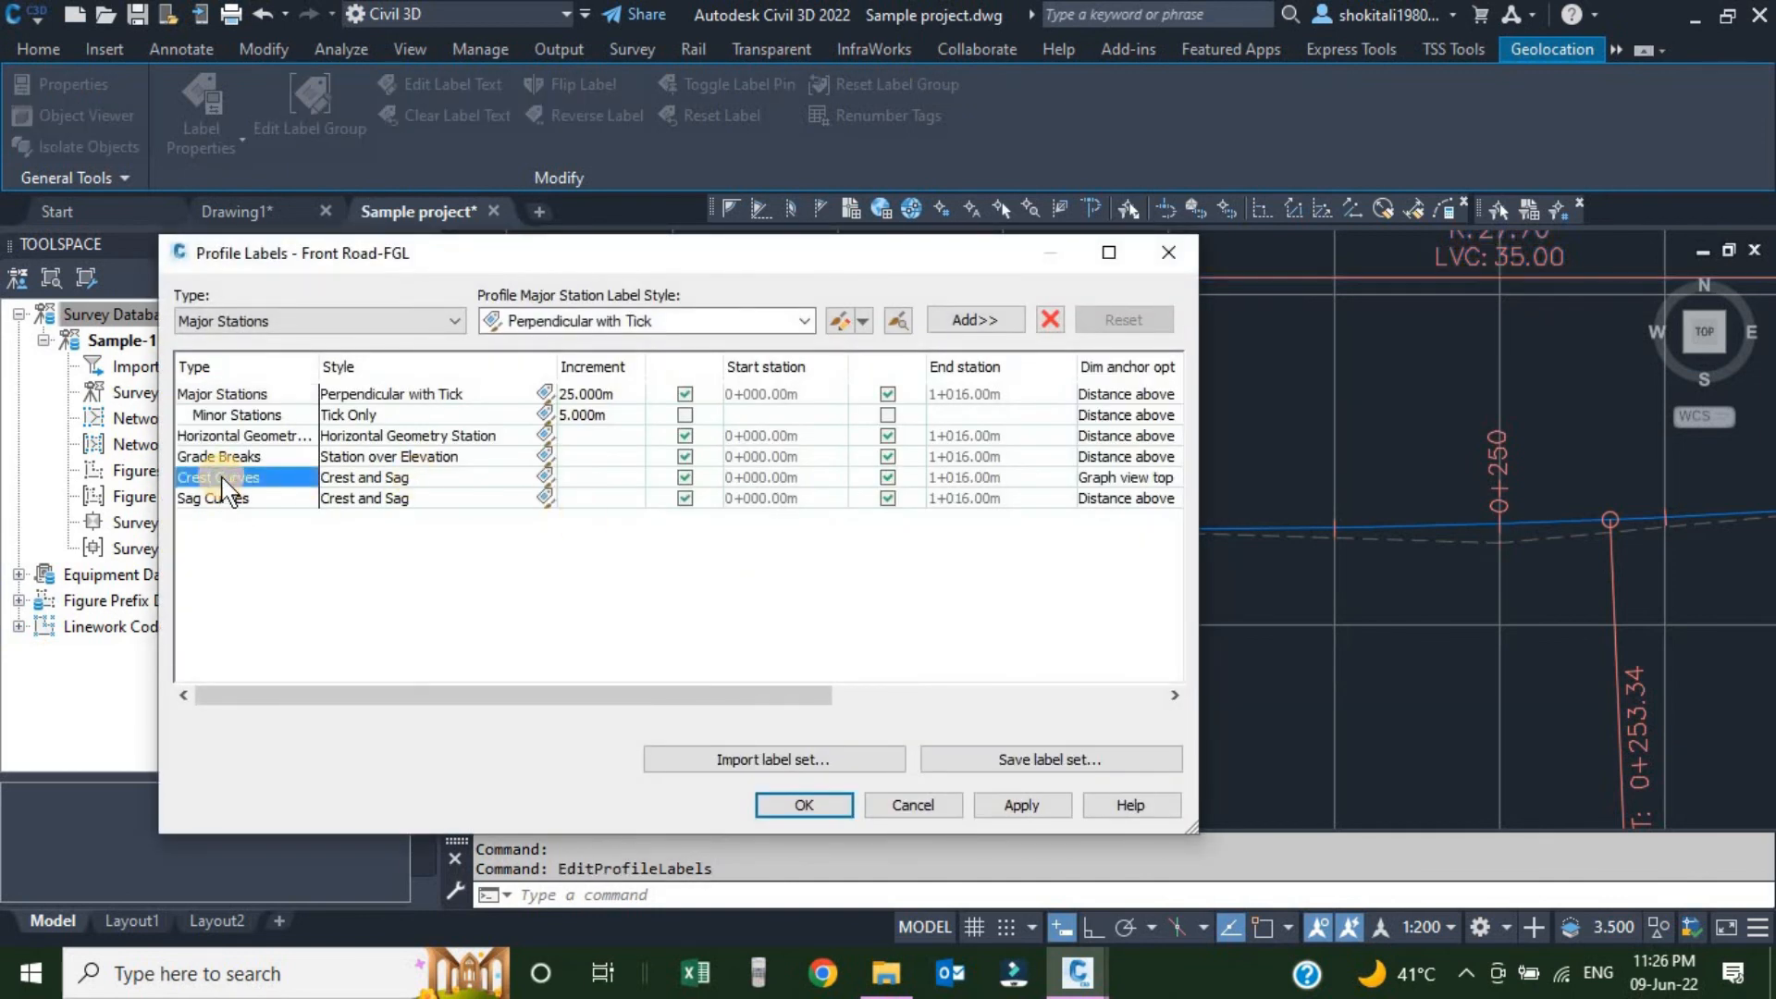
left_click(1151, 476)
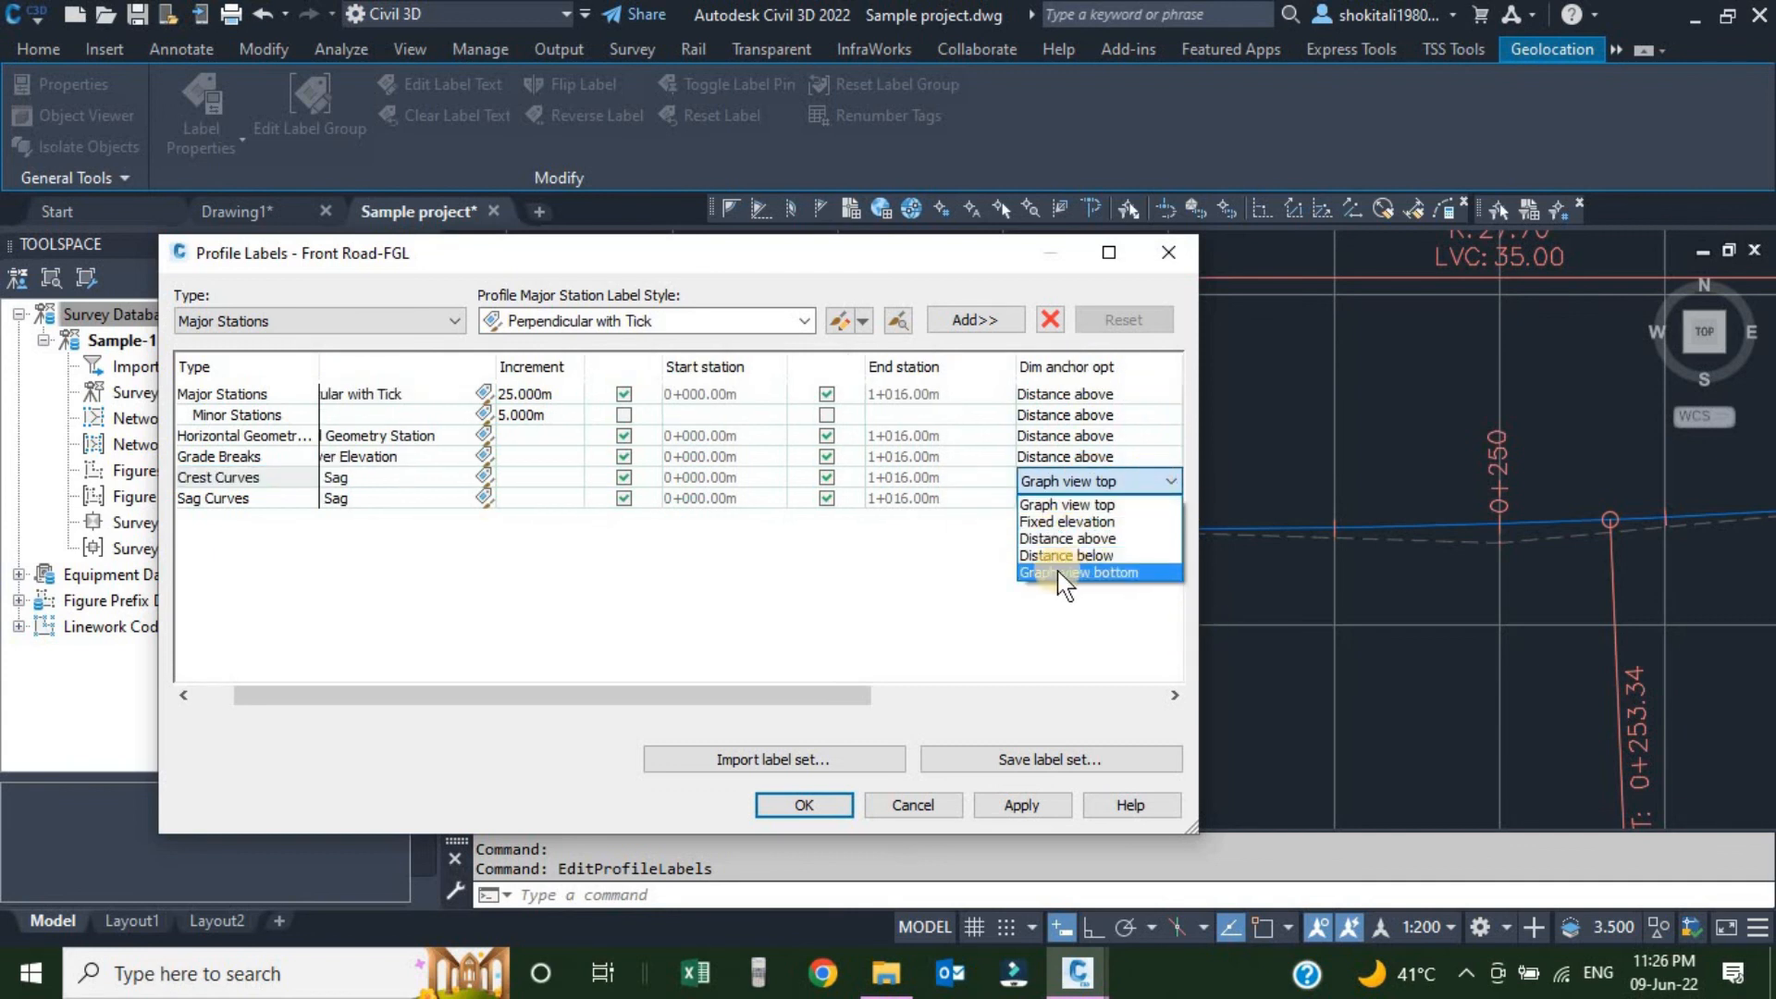
left_click(1065, 506)
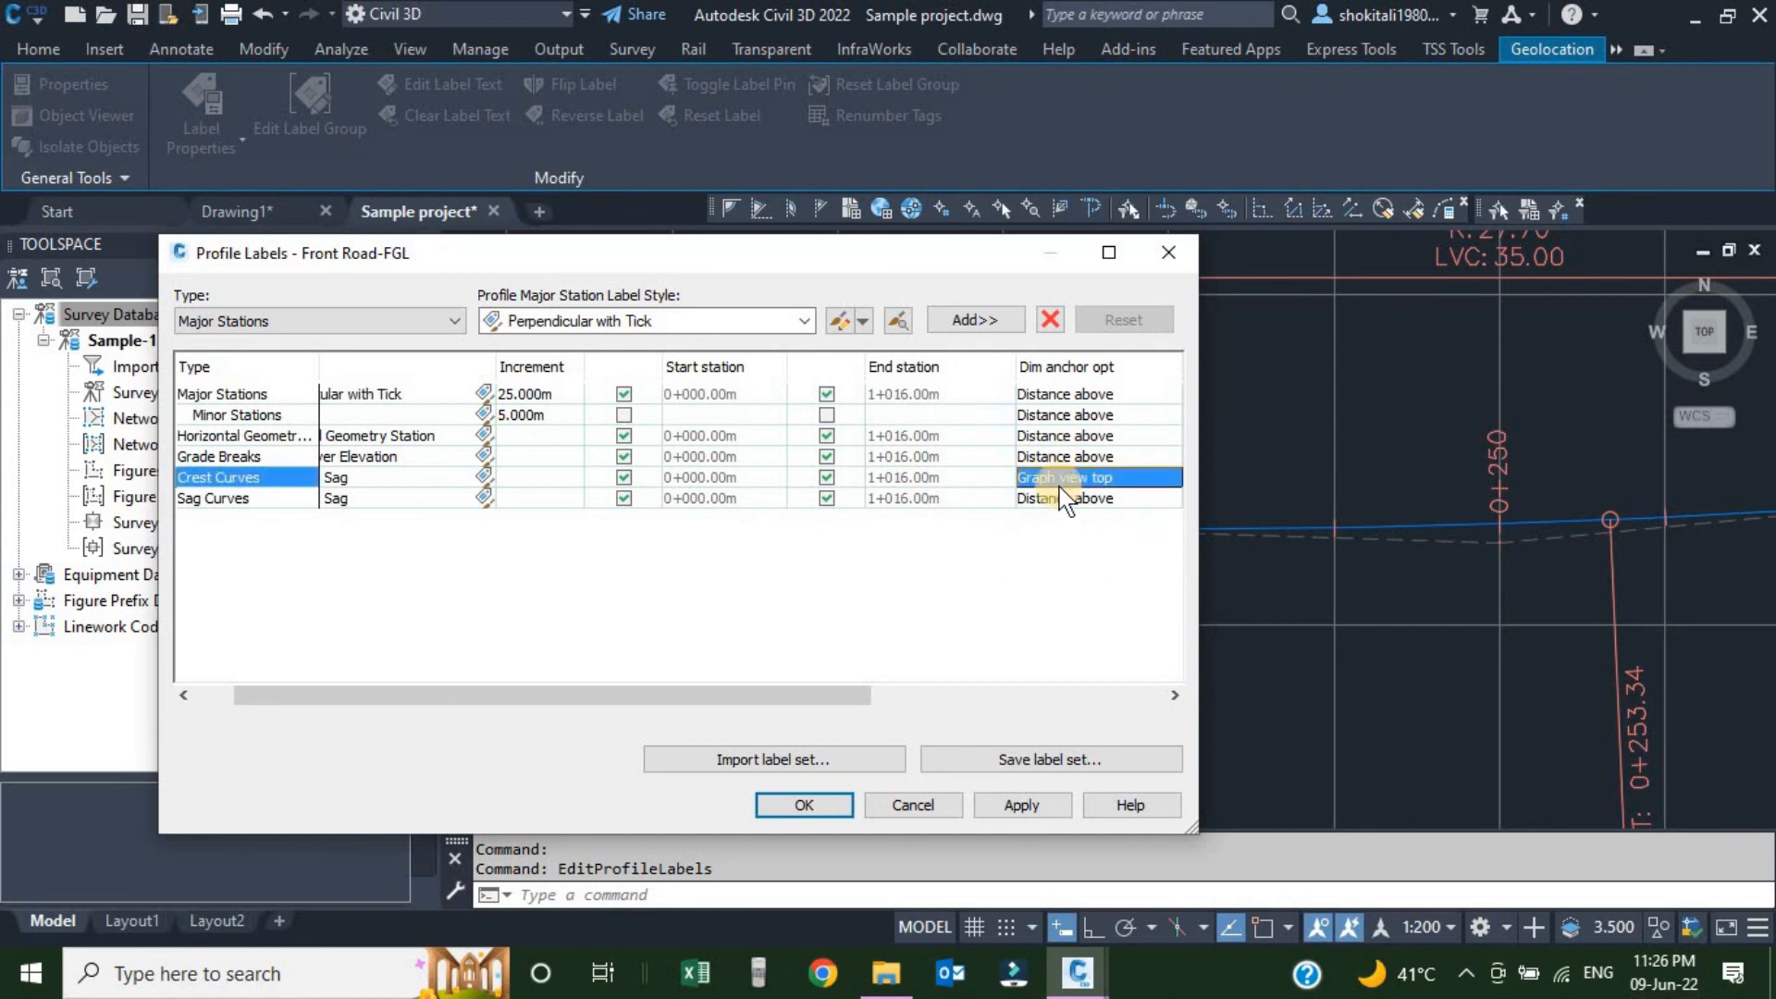
Set the dimension anchor option of the Sag Curves labels to Graph view top and apply the label set.
left_click(1085, 457)
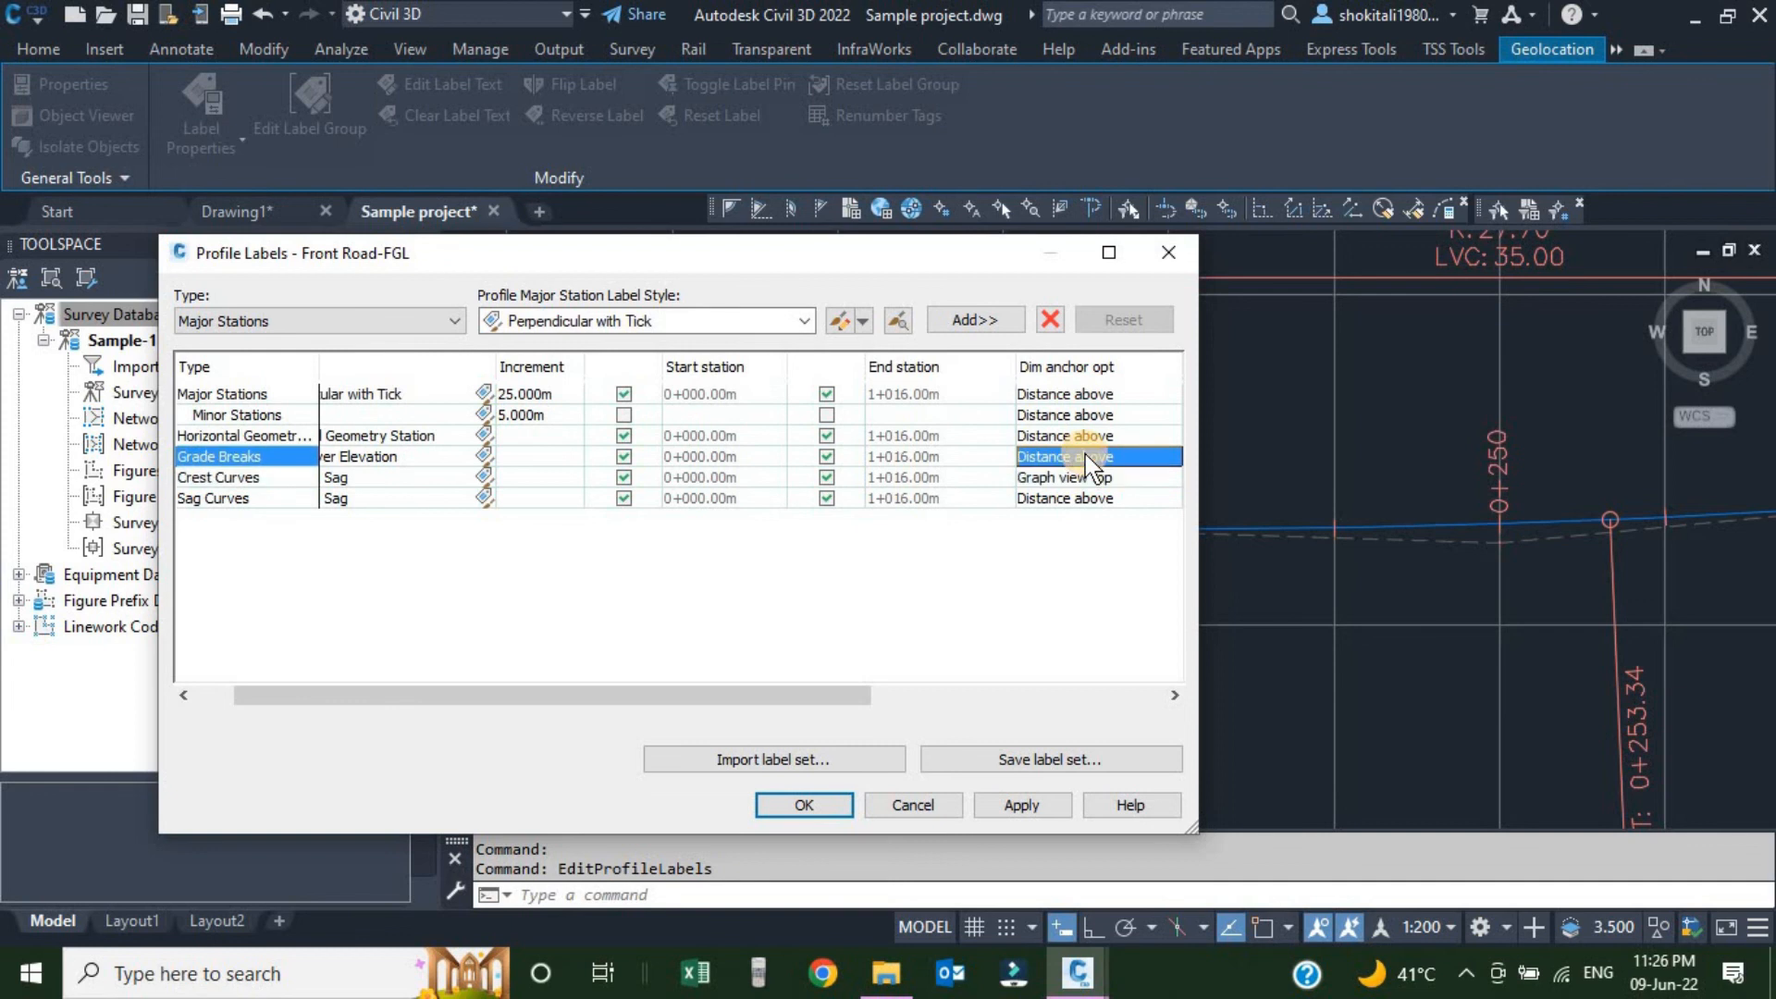
left_click(1113, 499)
left_click(1113, 500)
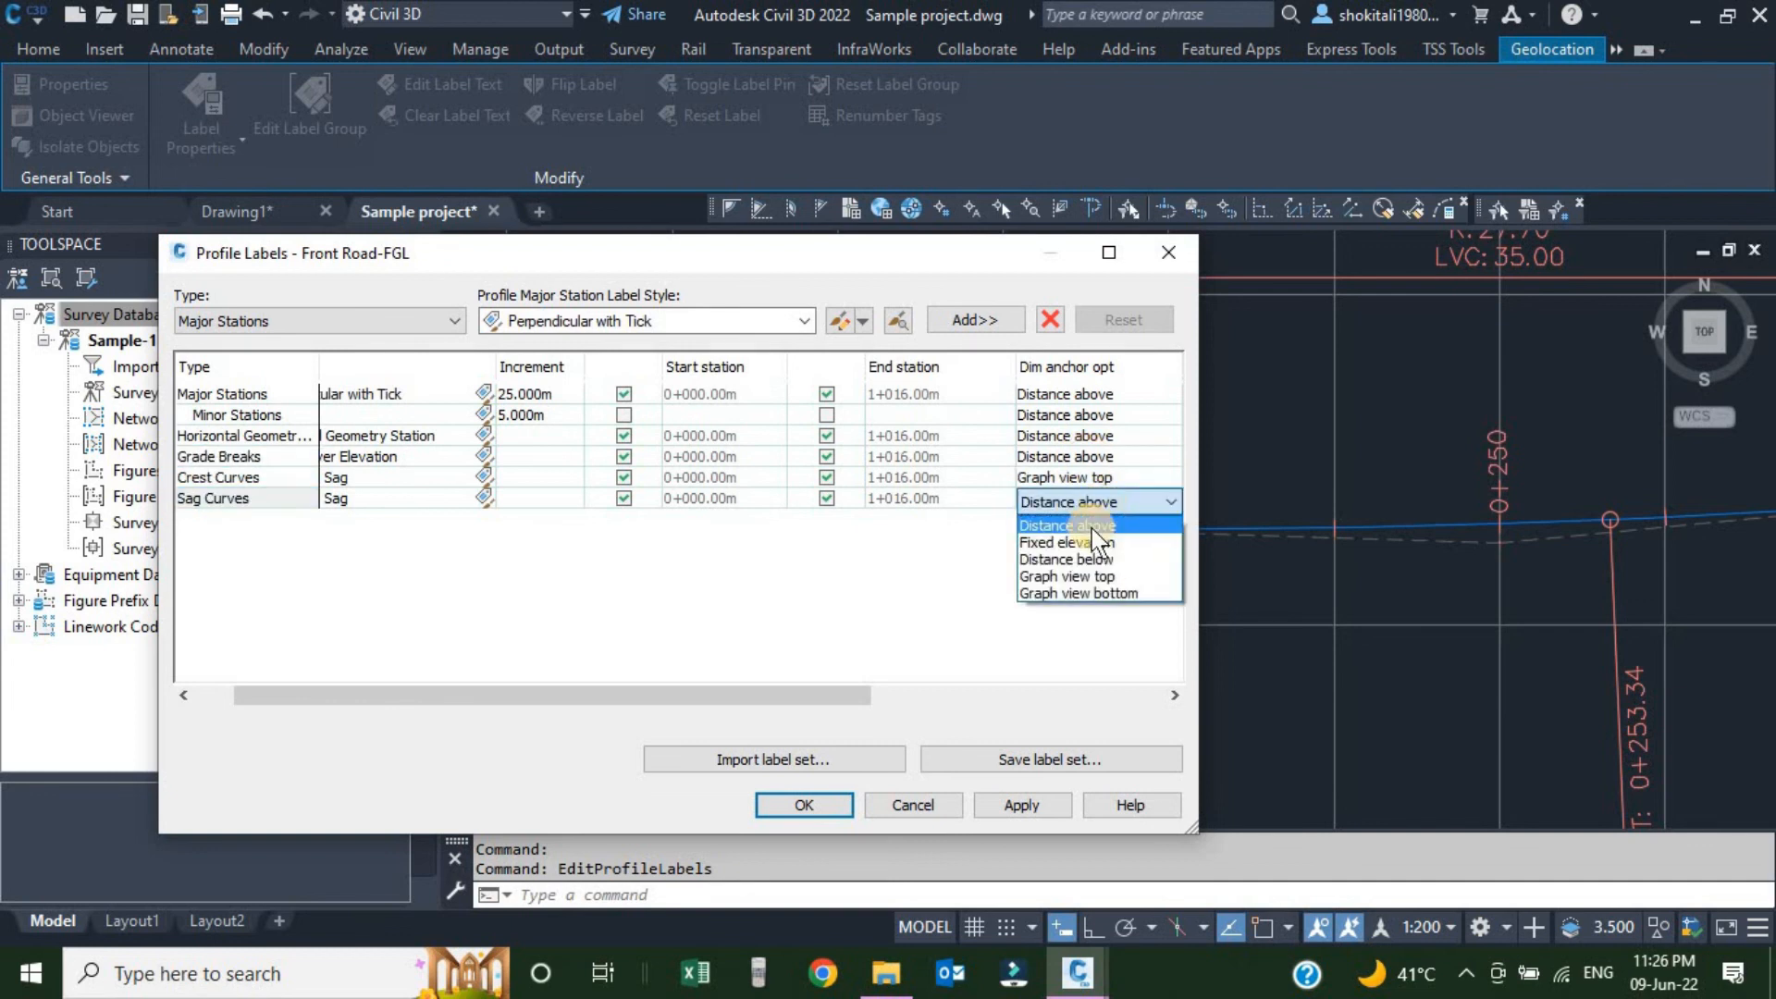
left_click(1078, 576)
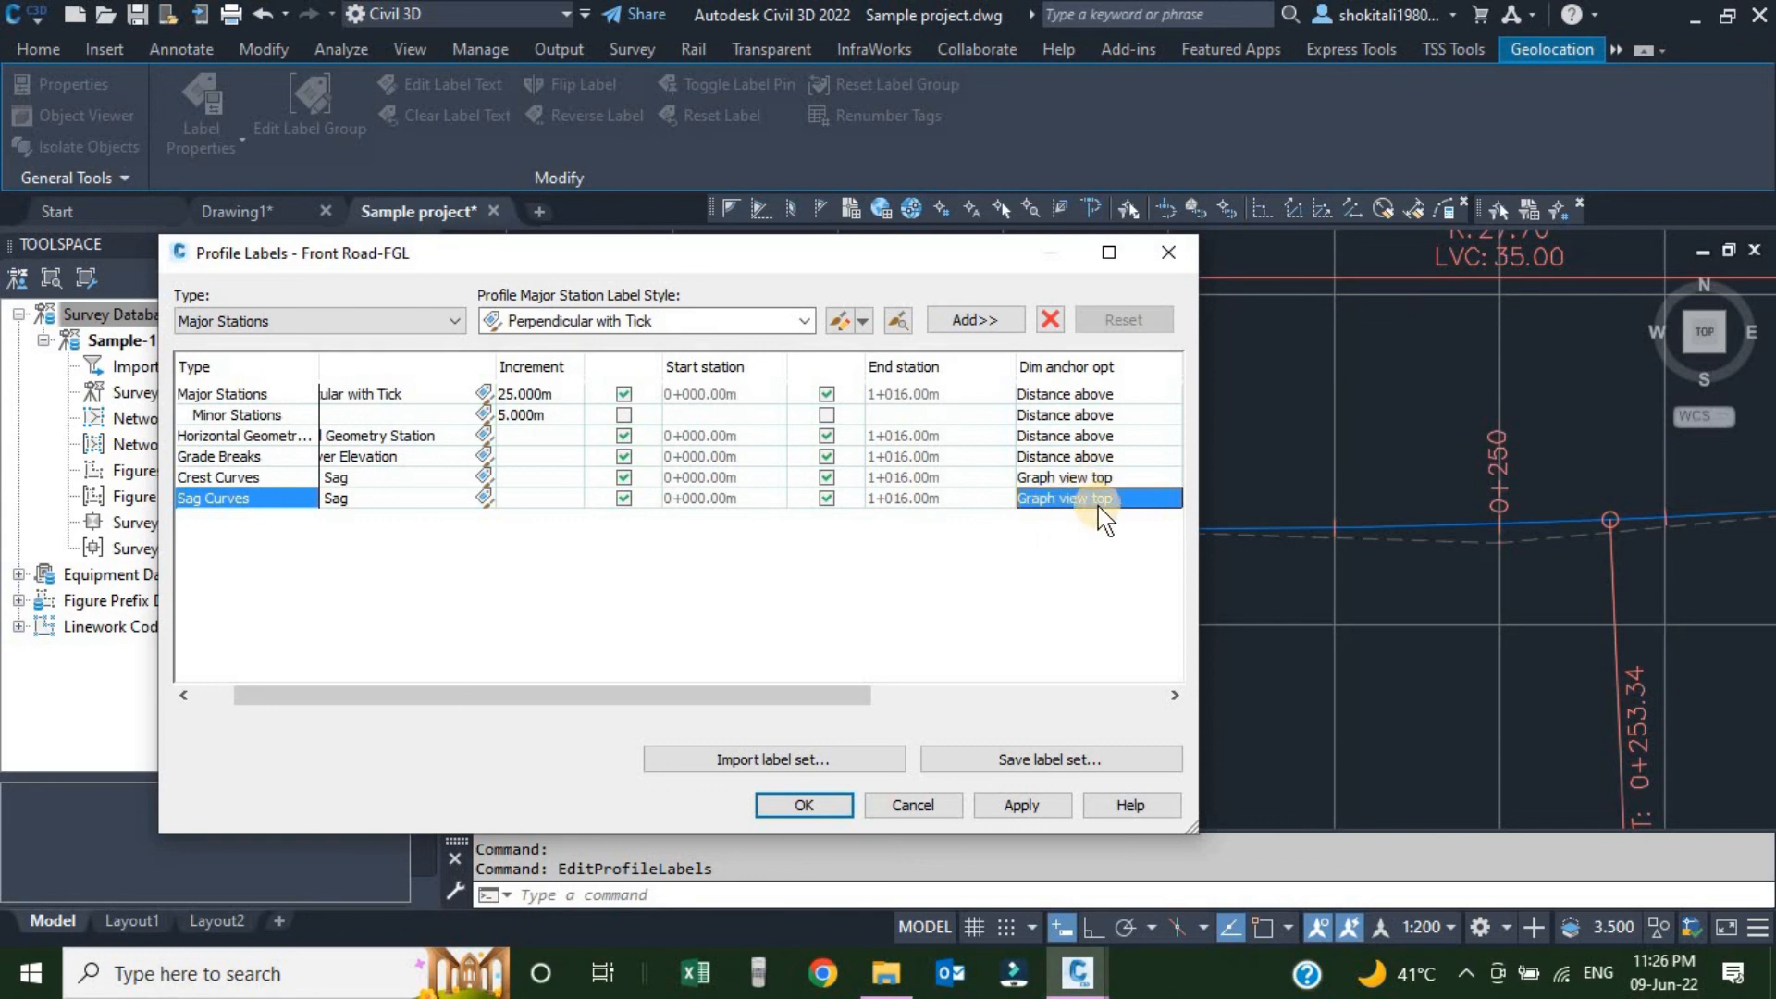
left_click(1029, 799)
left_click(810, 805)
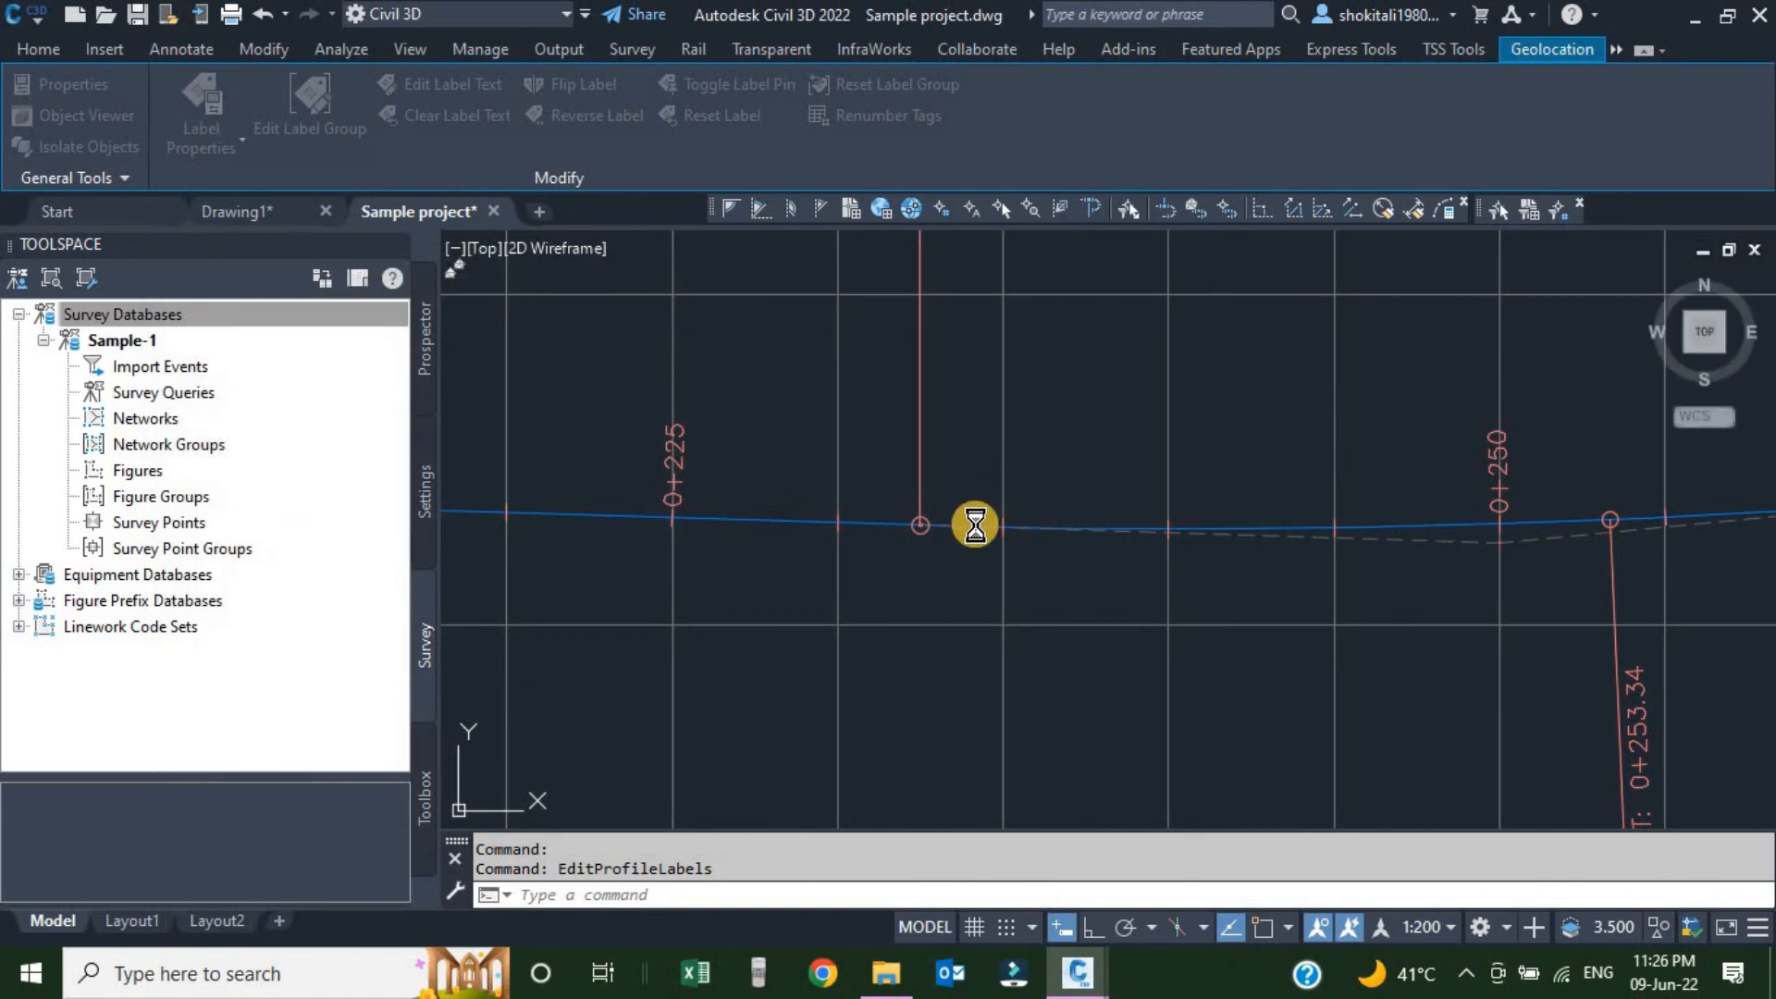
Examine the placement of the sag and crest curve labels above the graph along the Front Road profile.
scroll(999, 507, "down", 6)
middle_click_drag(1340, 468, 1082, 500)
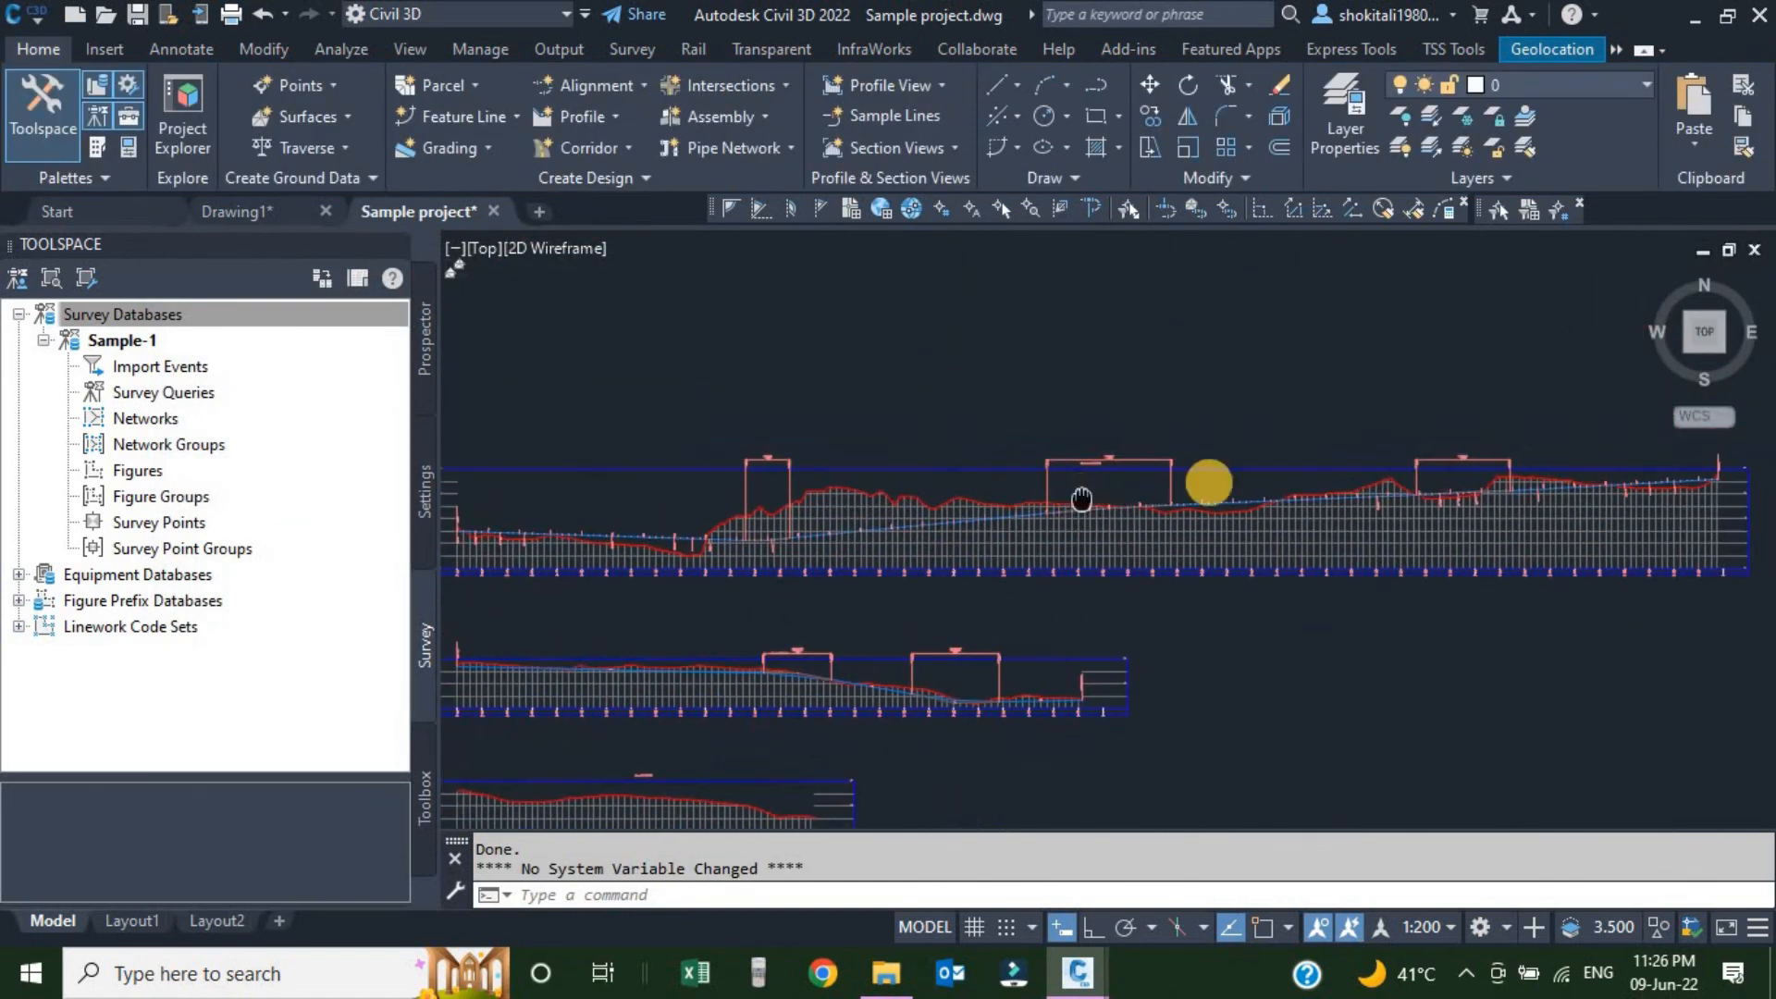
scroll(1451, 466, "up", 4)
scroll(1459, 484, "down", 2)
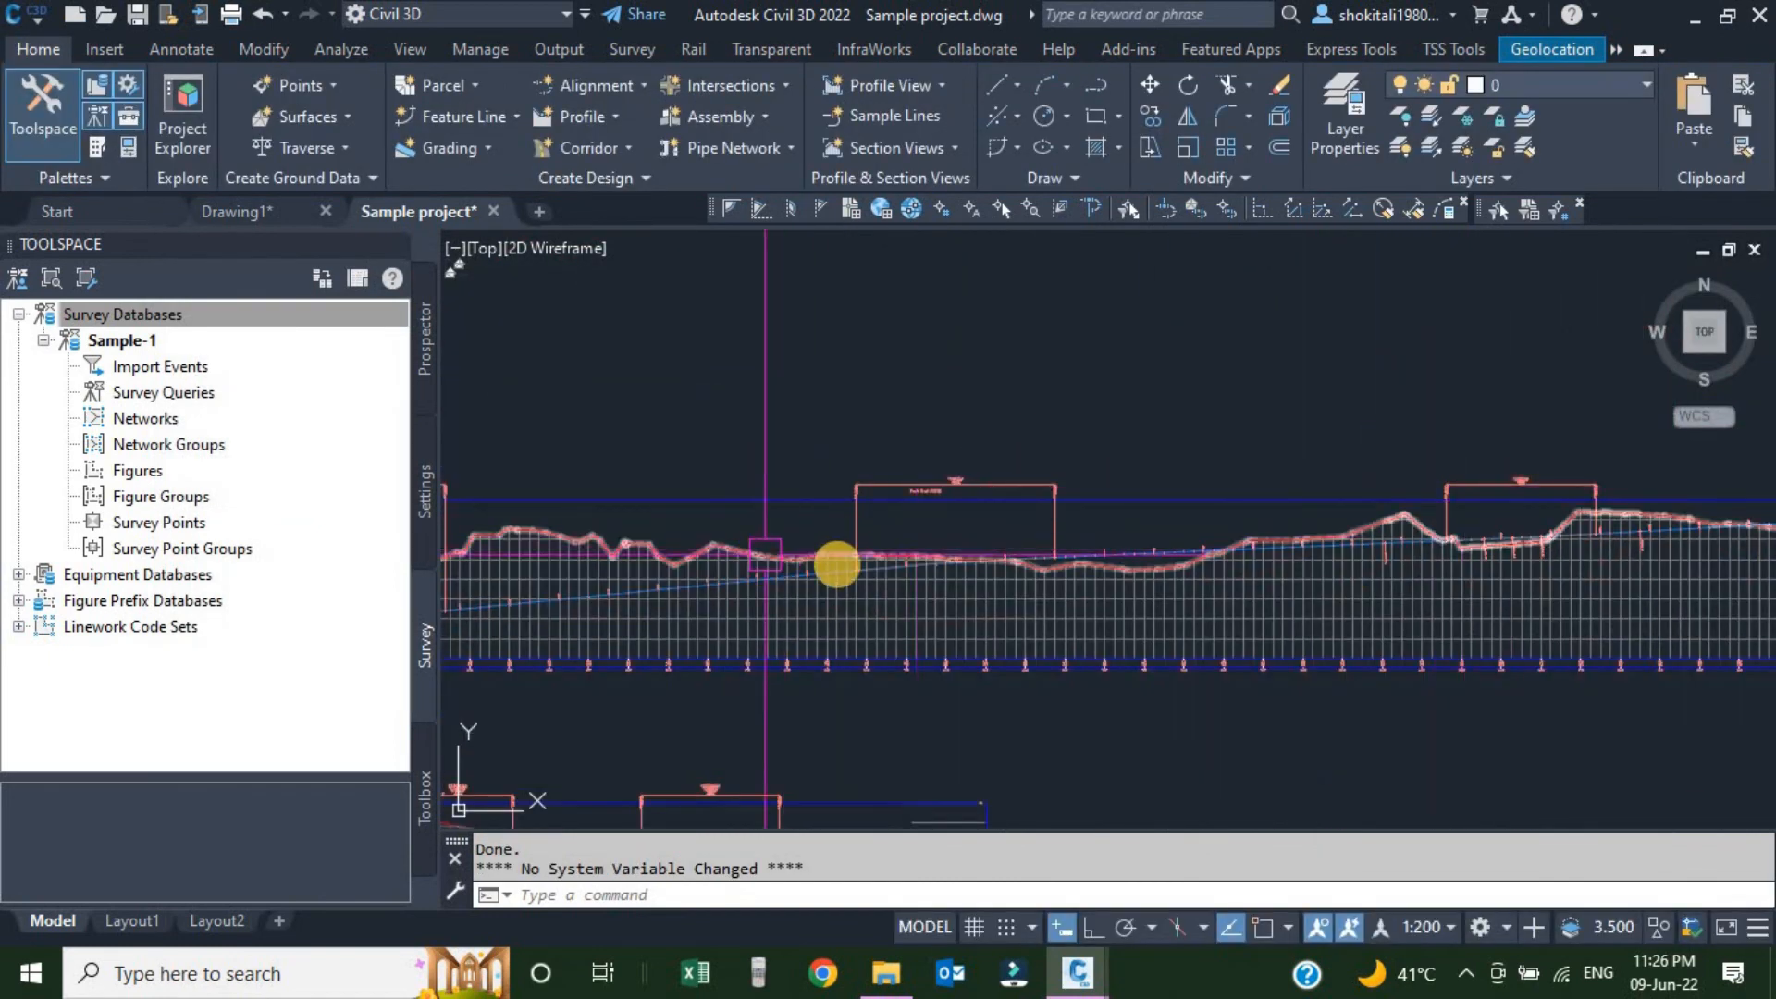
scroll(837, 564, "up", 4)
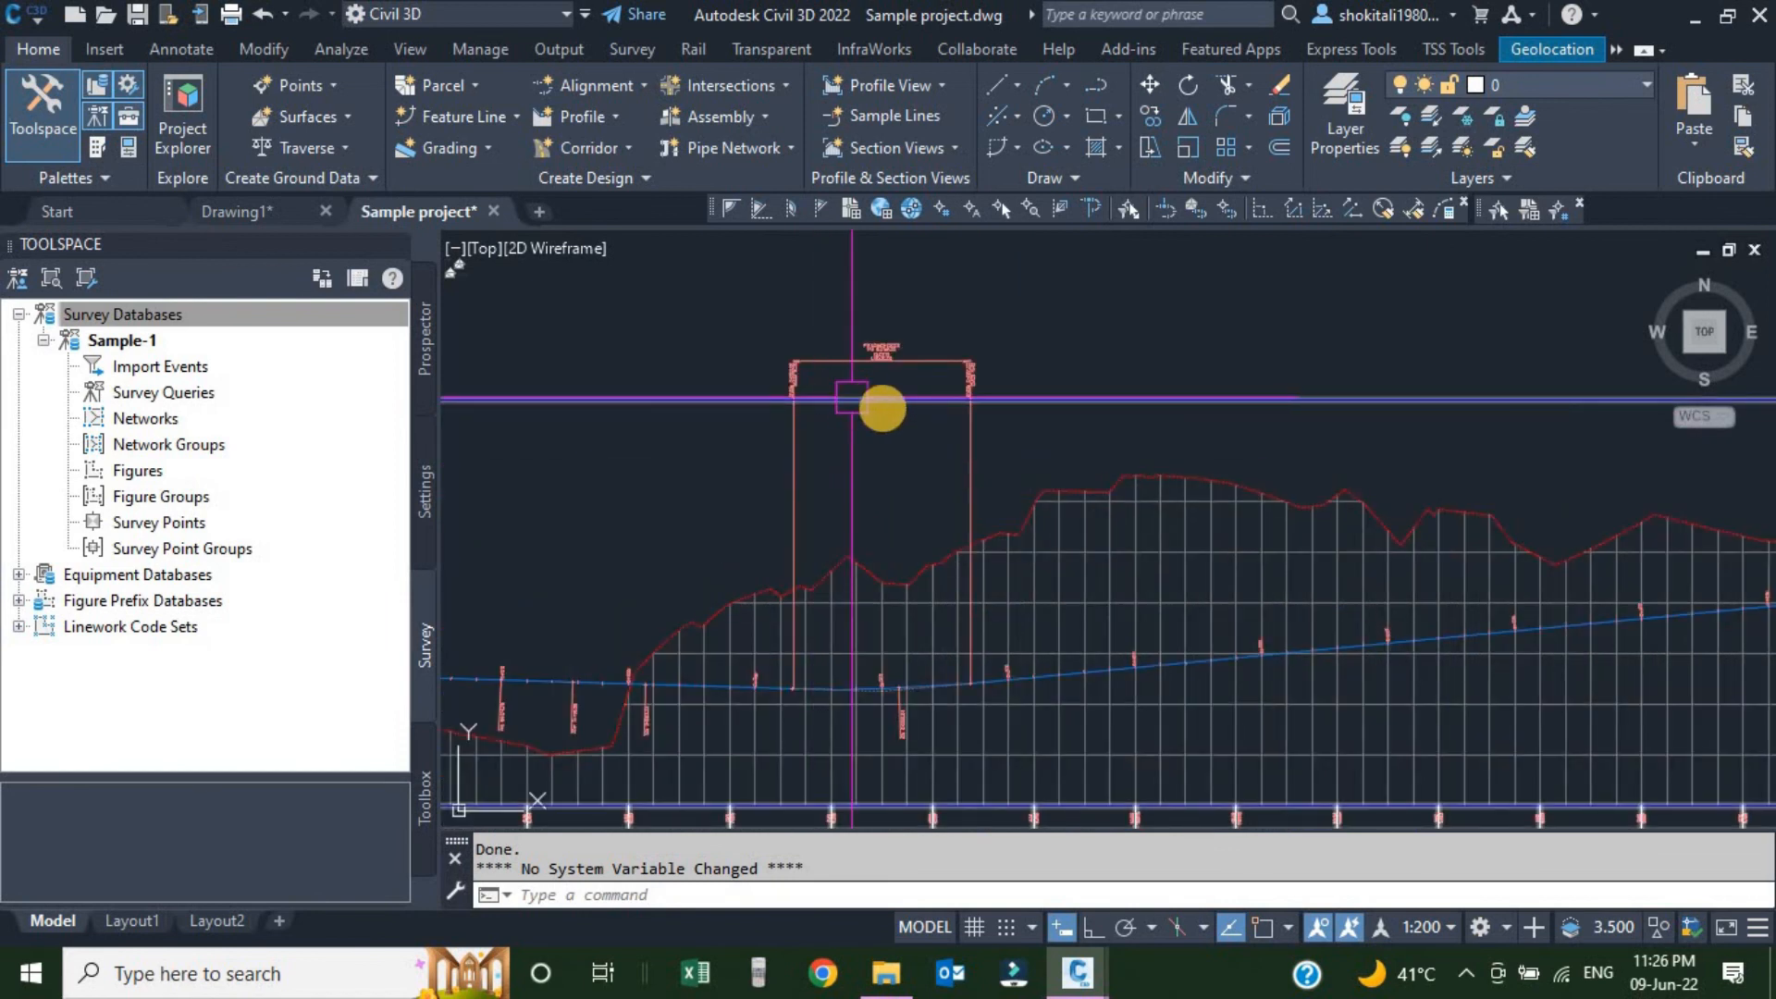
left_click(870, 342)
scroll(1064, 417, "down", 4)
scroll(1543, 389, "up", 3)
Inspect the grade break label at the end of the Front Road profile.
middle_click_drag(1542, 389, 1116, 511)
scroll(1217, 471, "up", 6)
scroll(1083, 428, "up", 5)
scroll(1083, 429, "down", 4)
middle_click_drag(1155, 357, 1081, 497)
scroll(1015, 456, "up", 4)
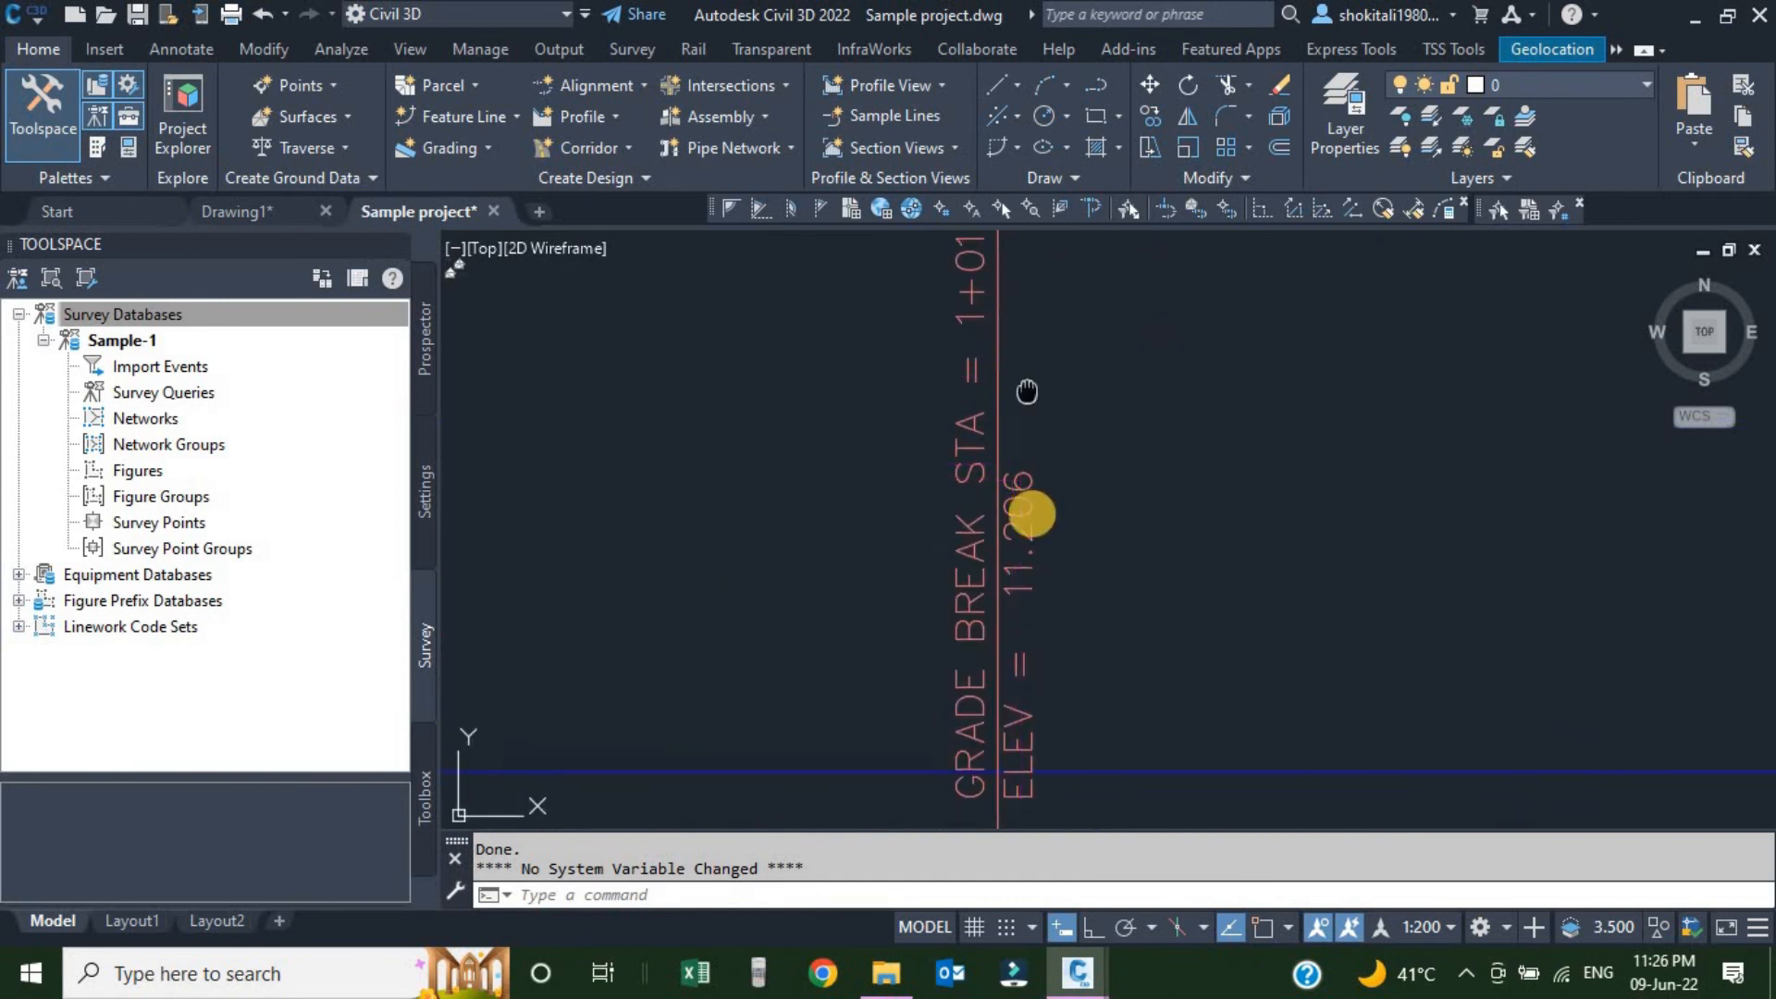
scroll(1015, 608, "down", 6)
scroll(1015, 592, "down", 6)
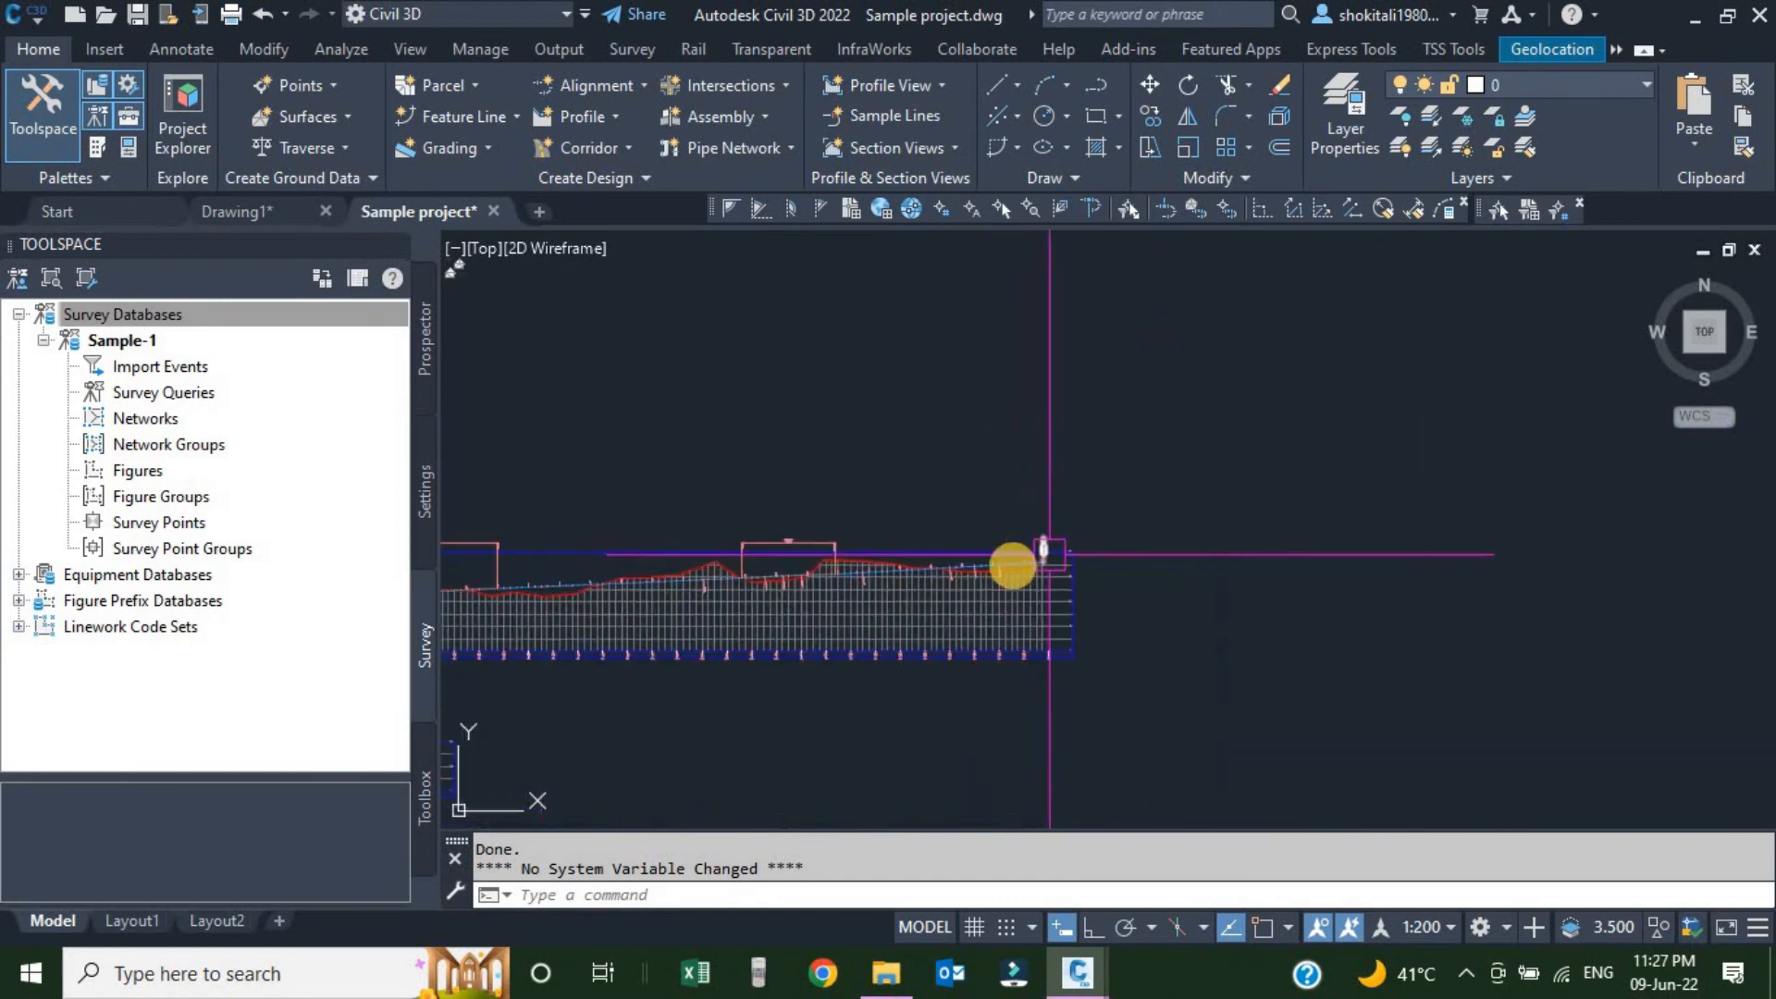
Review the labelled Front Road profile near its start and compare it with the other road profile views beside the plan.
middle_click_drag(745, 614, 1057, 580)
scroll(1017, 559, "up", 1)
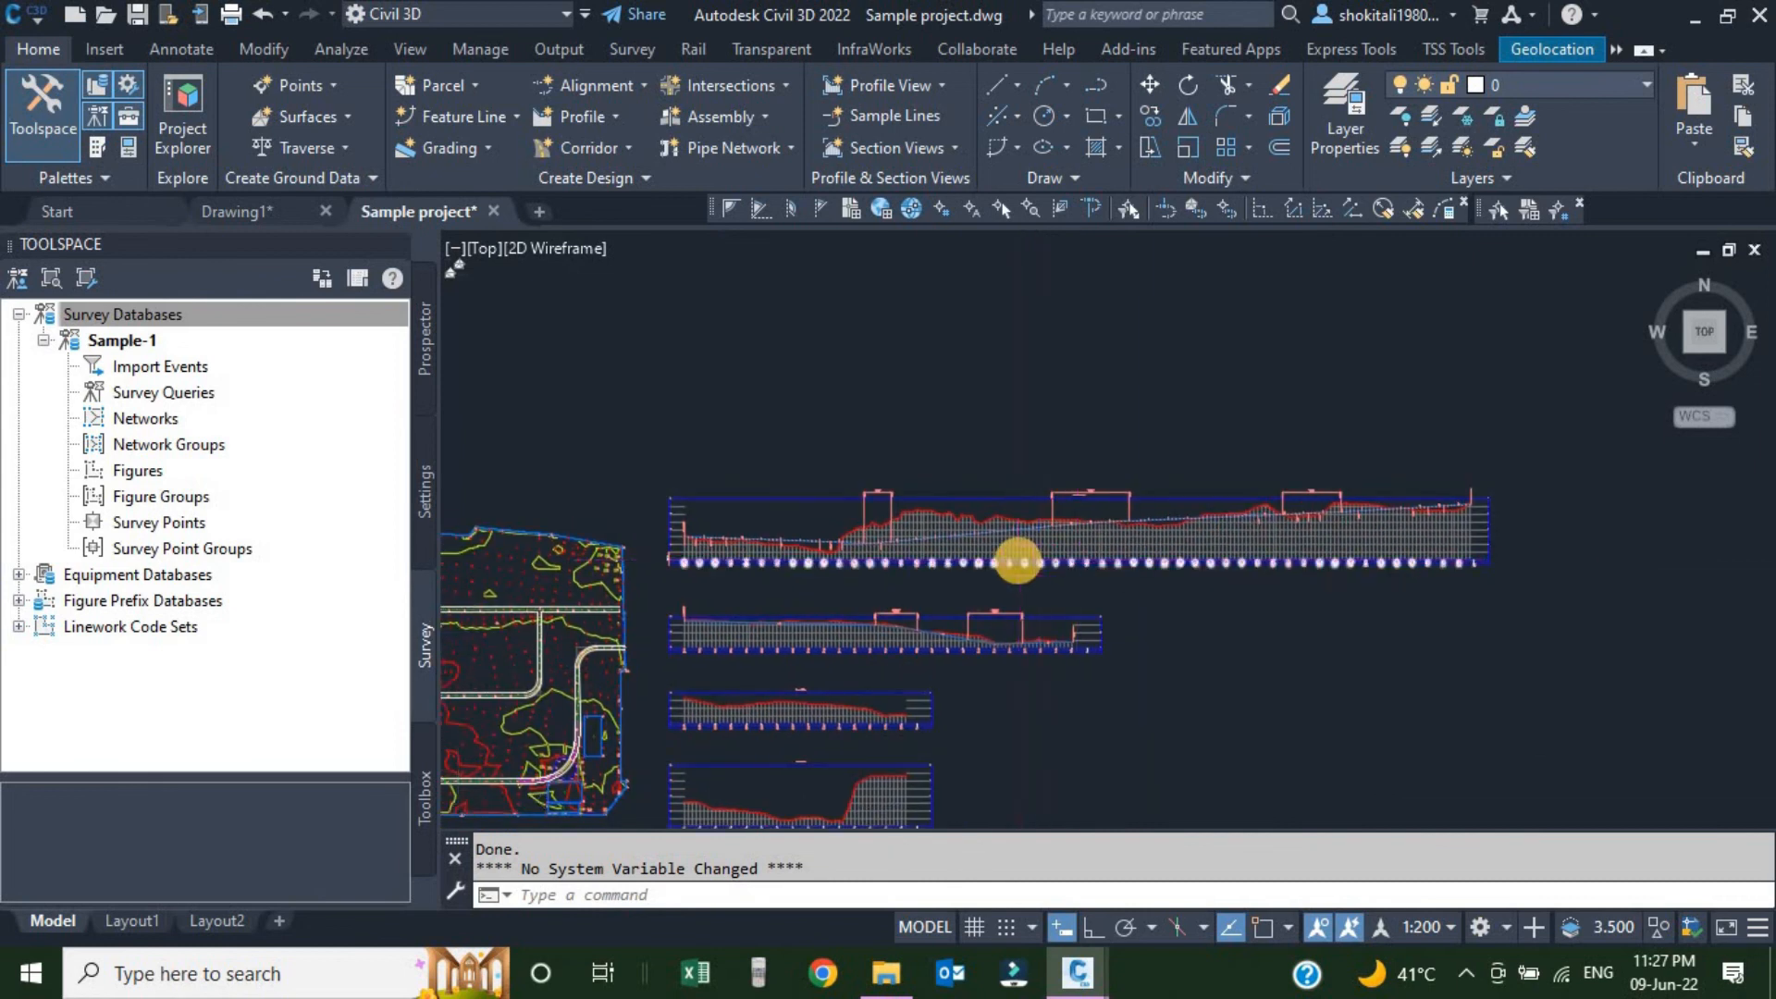
scroll(1018, 562, "up", 1)
scroll(1018, 558, "down", 1)
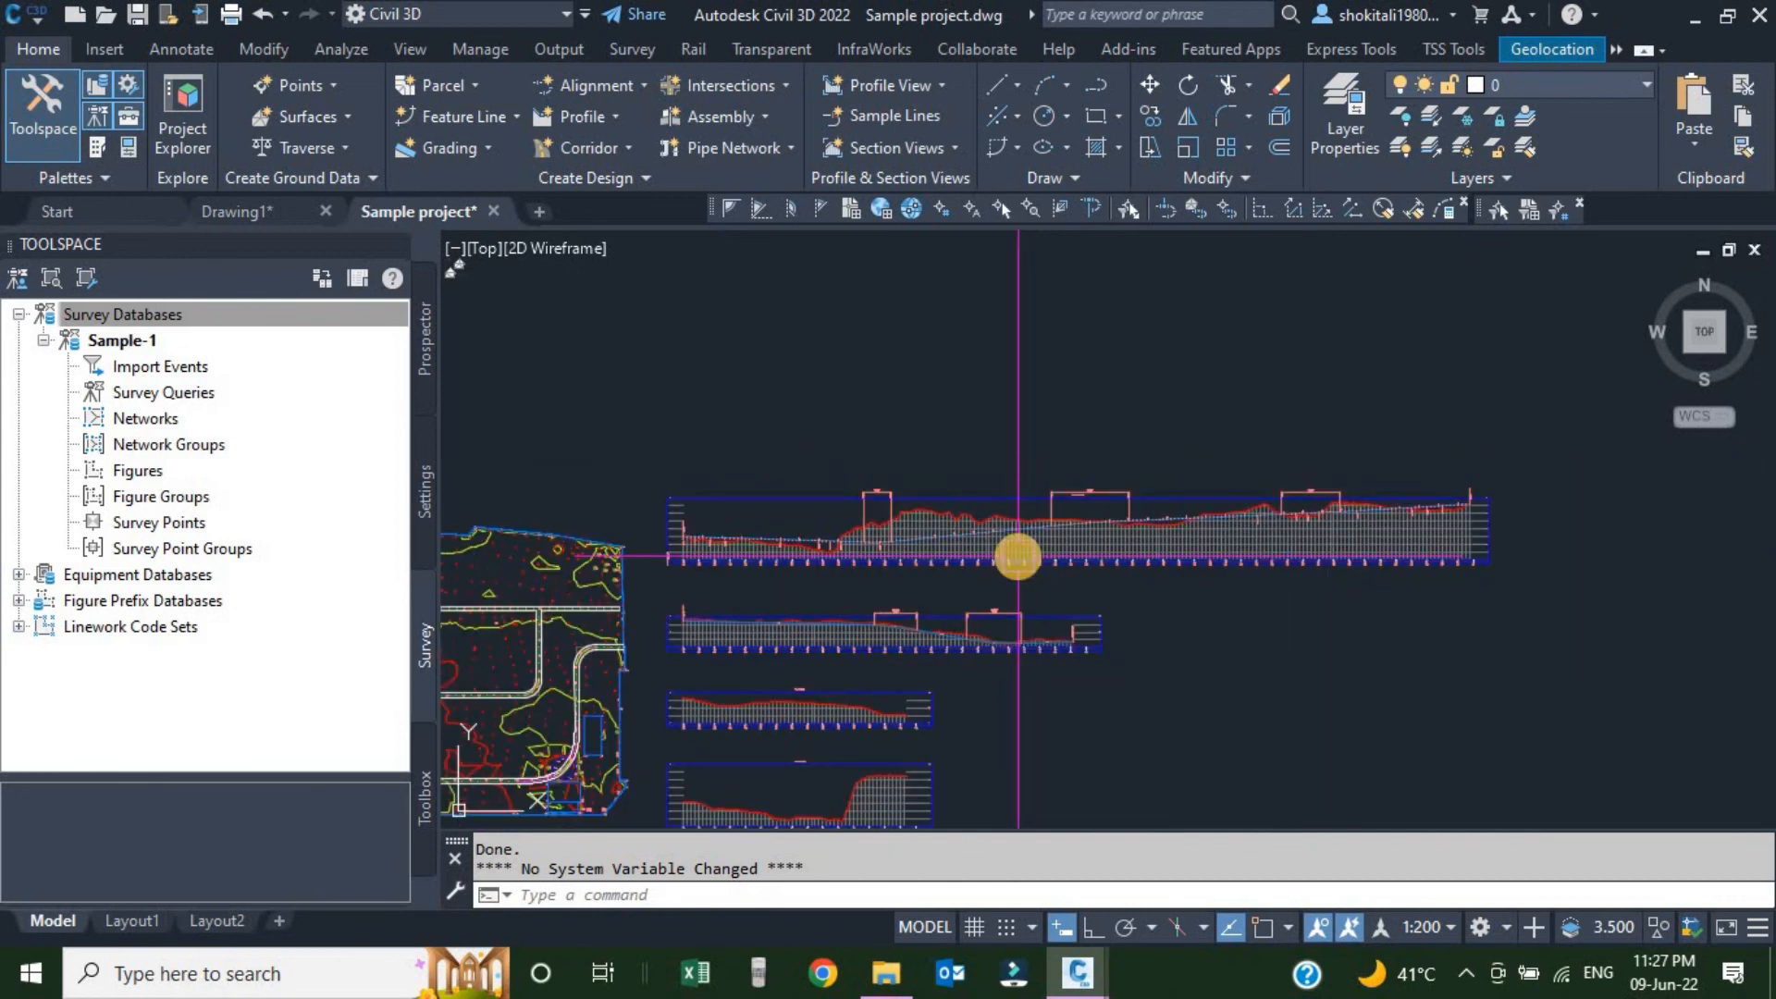
scroll(926, 581, "up", 2)
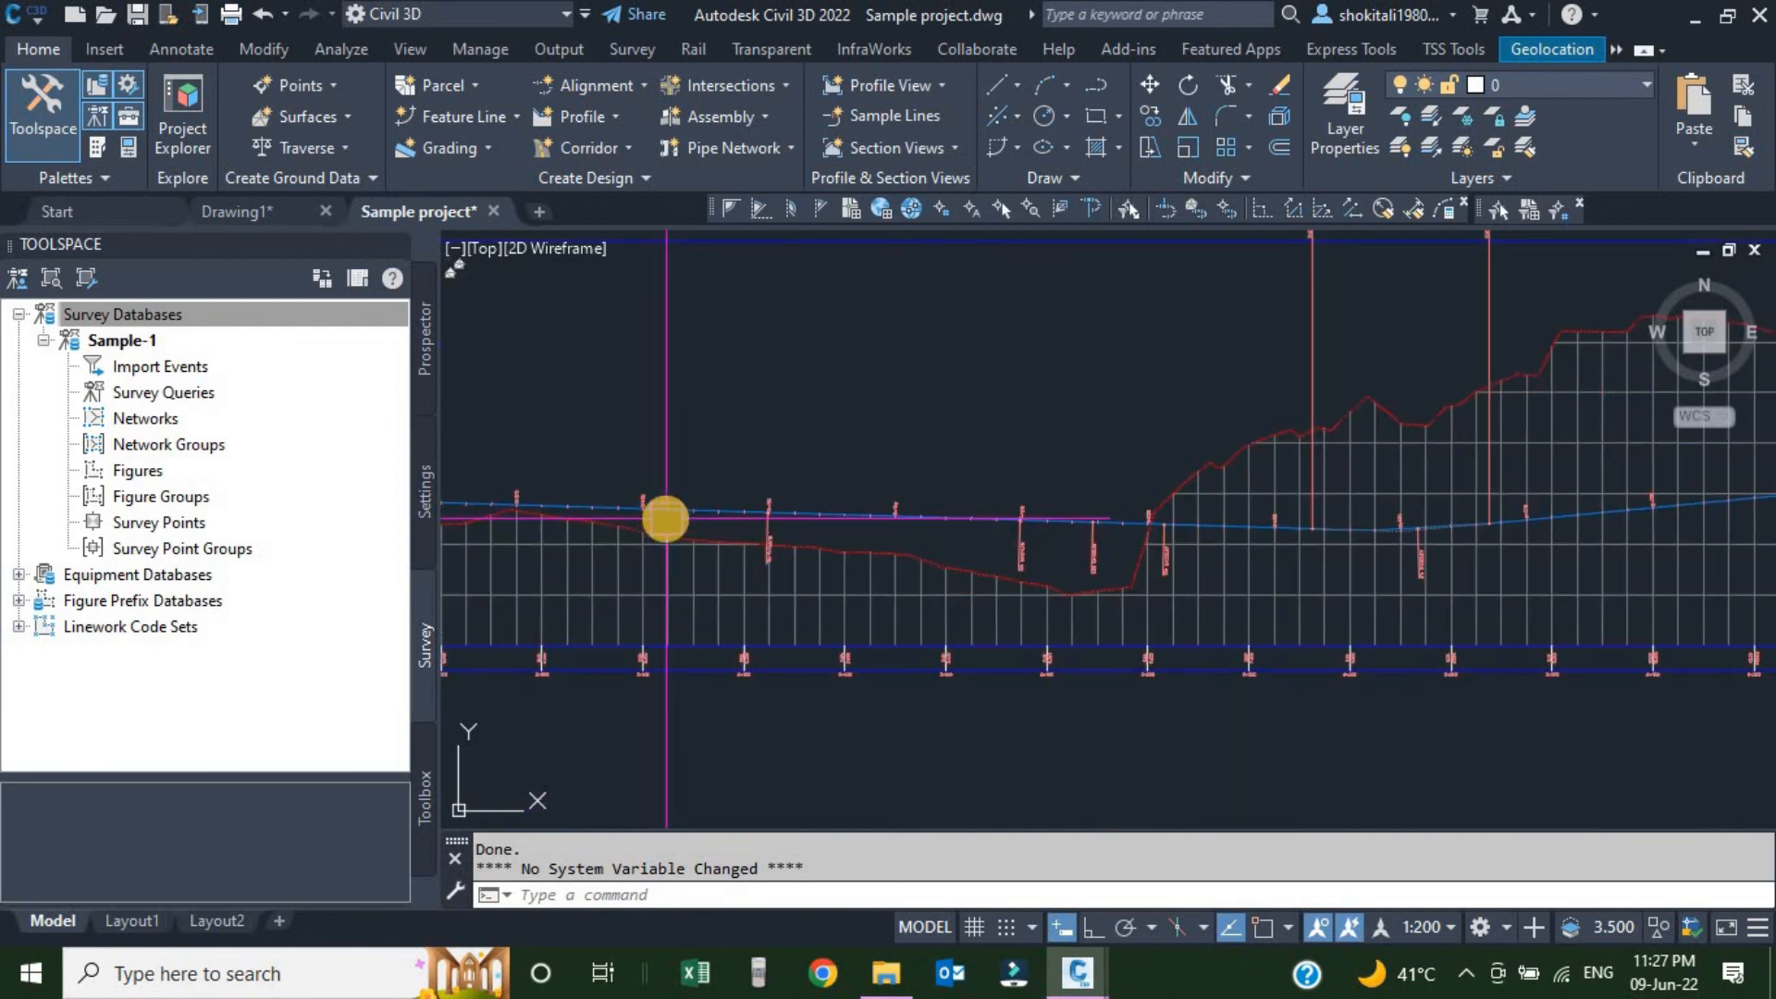
scroll(722, 510, "down", 4)
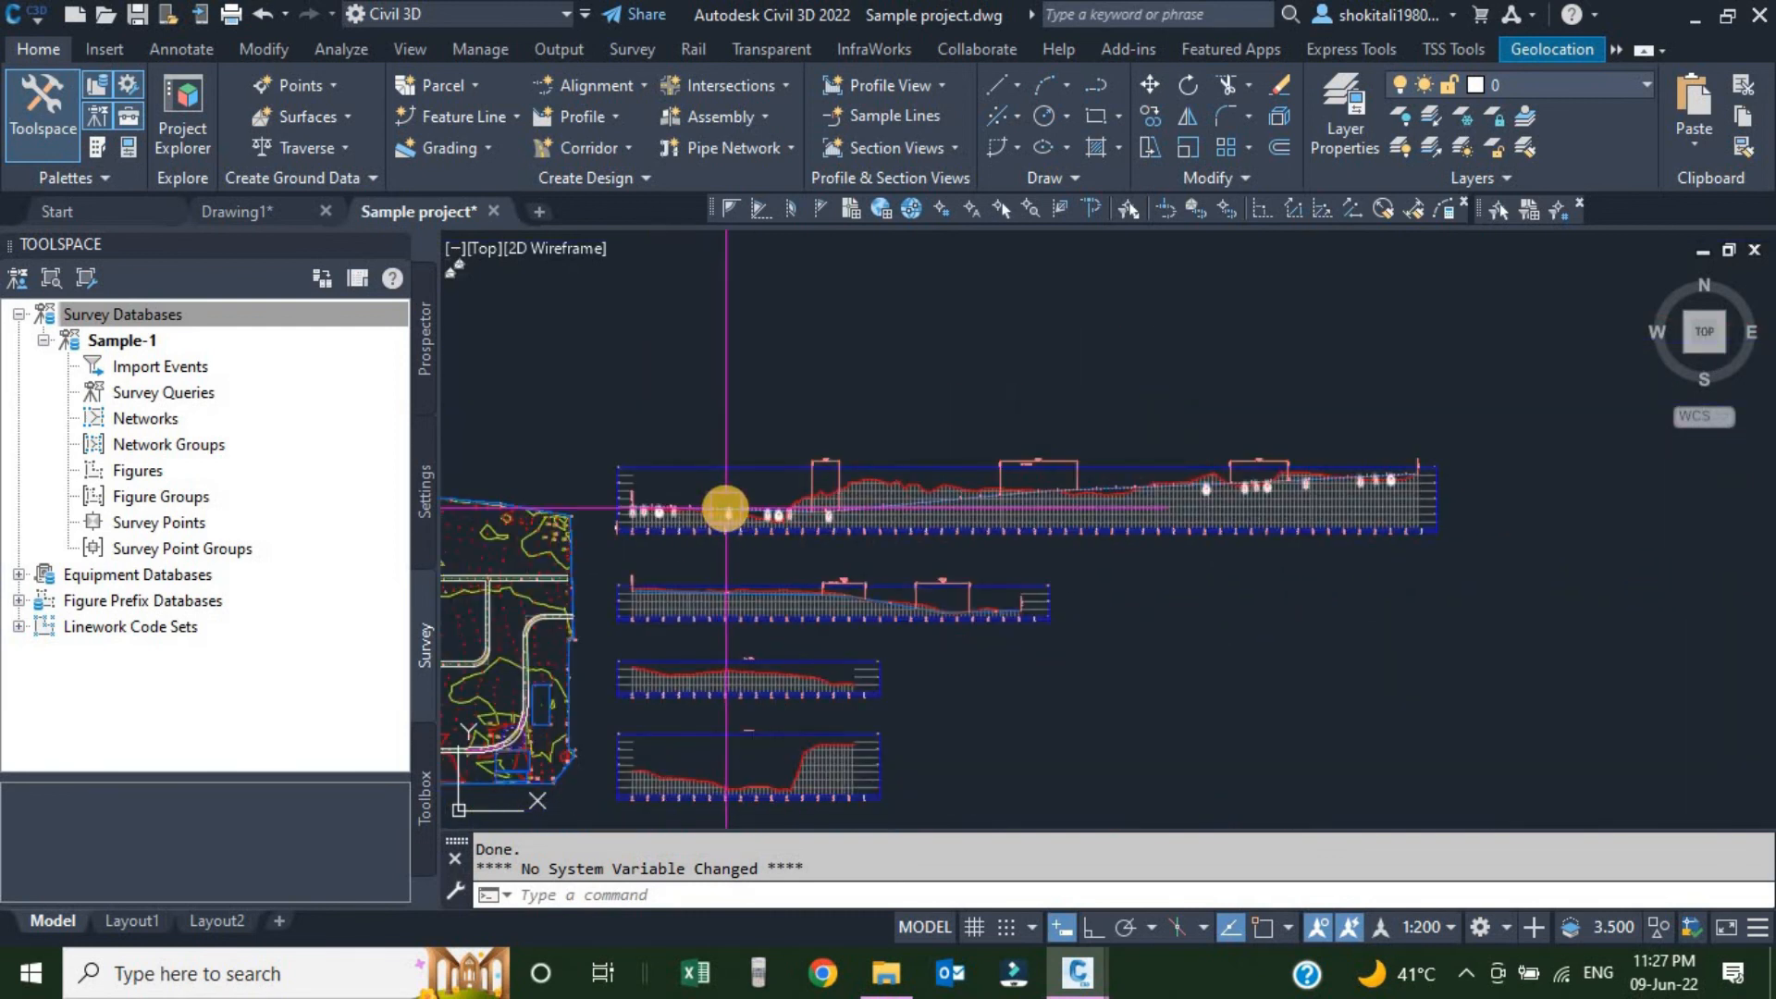
scroll(692, 540, "up", 5)
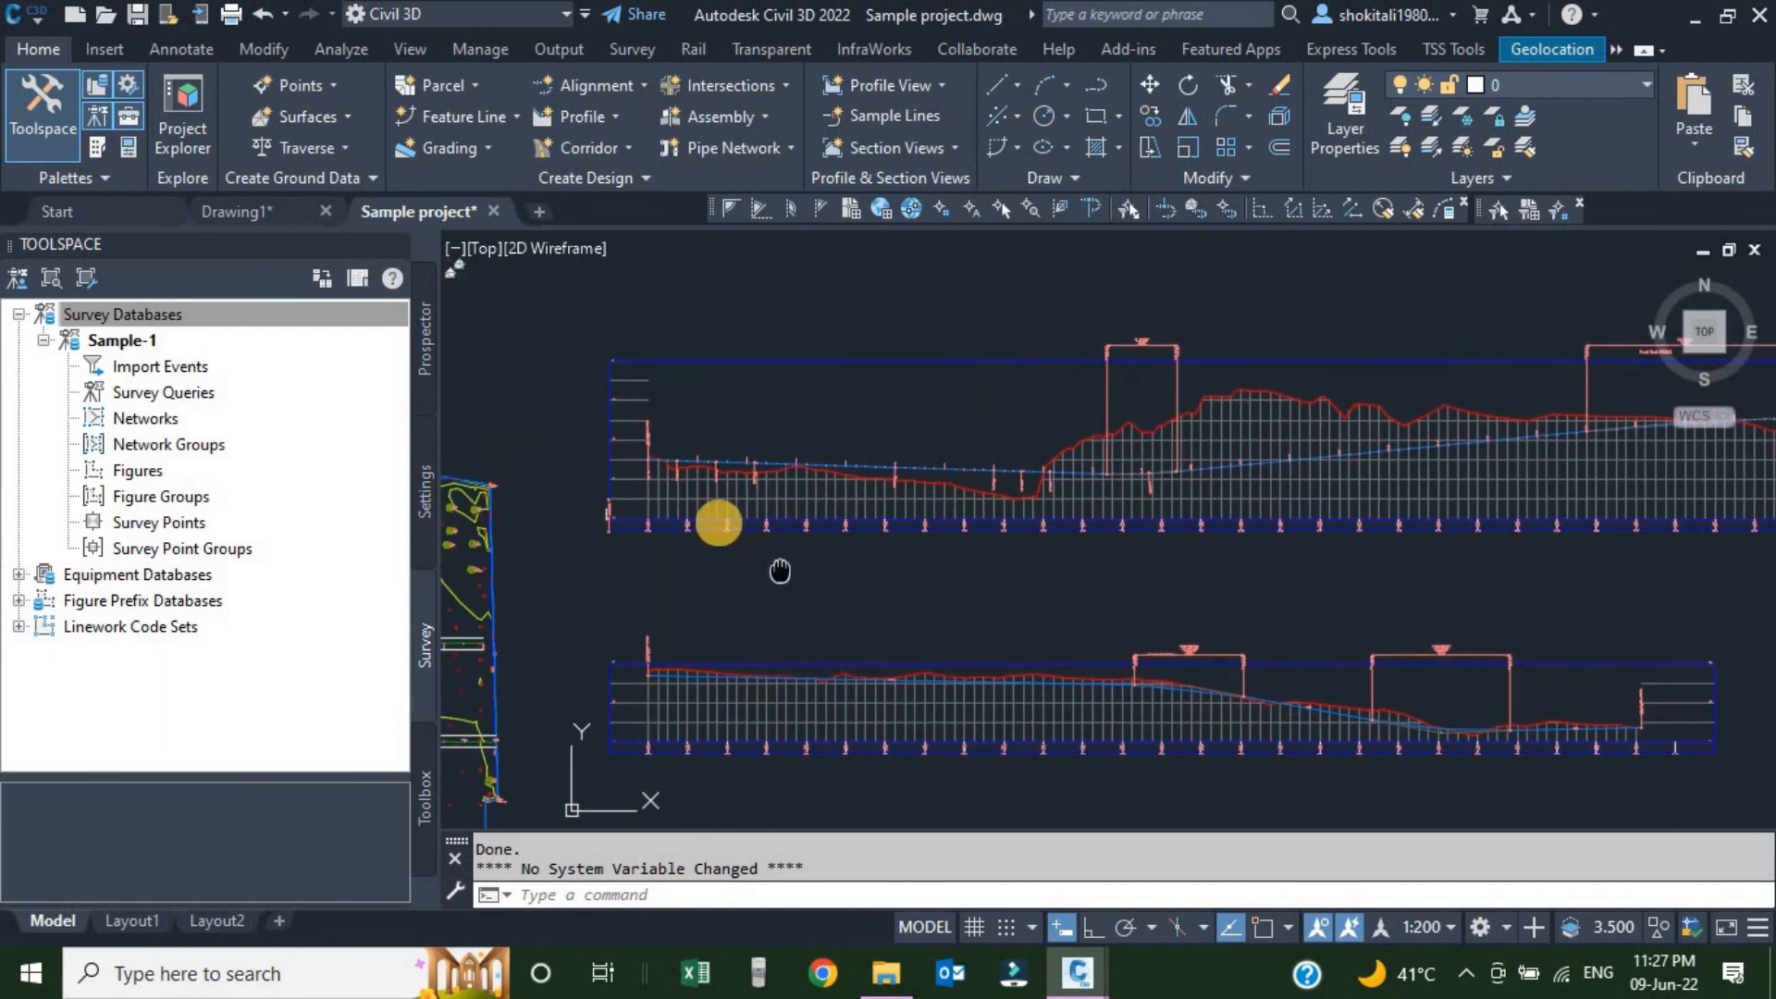
scroll(659, 486, "down", 5)
mouse_move(840, 519)
middle_mouse_down()
mouse_move(874, 565)
mouse_move(1003, 491)
middle_mouse_up()
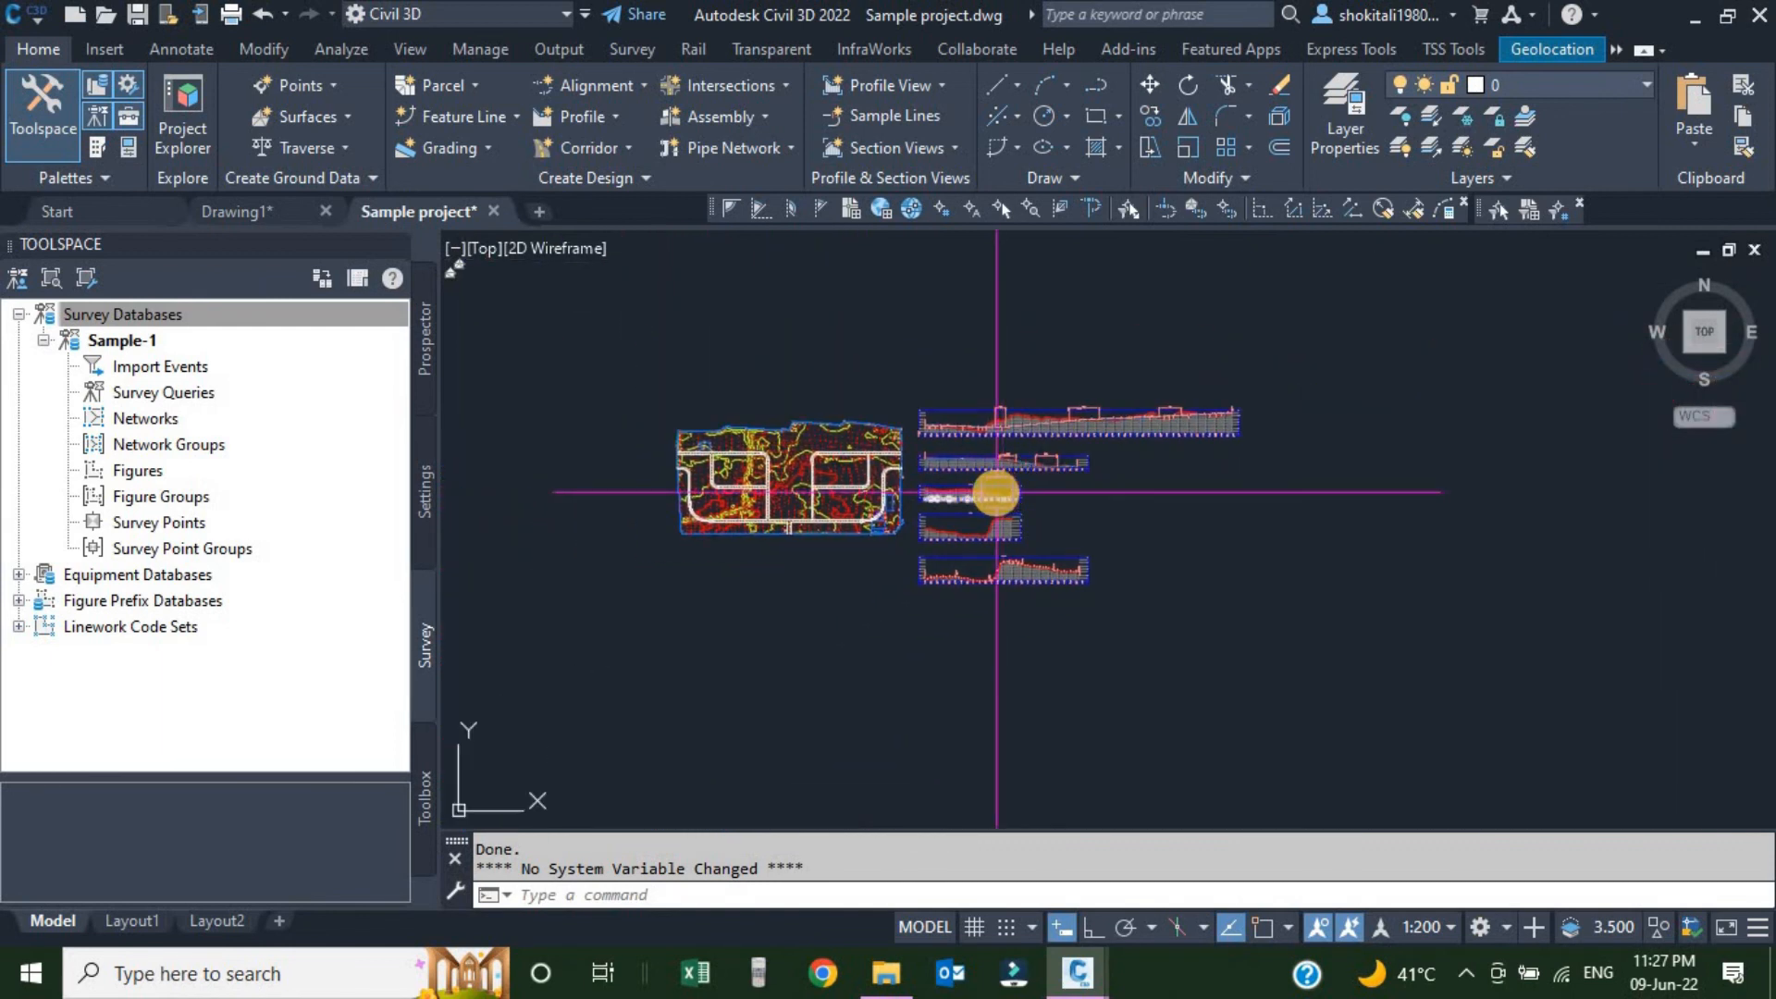